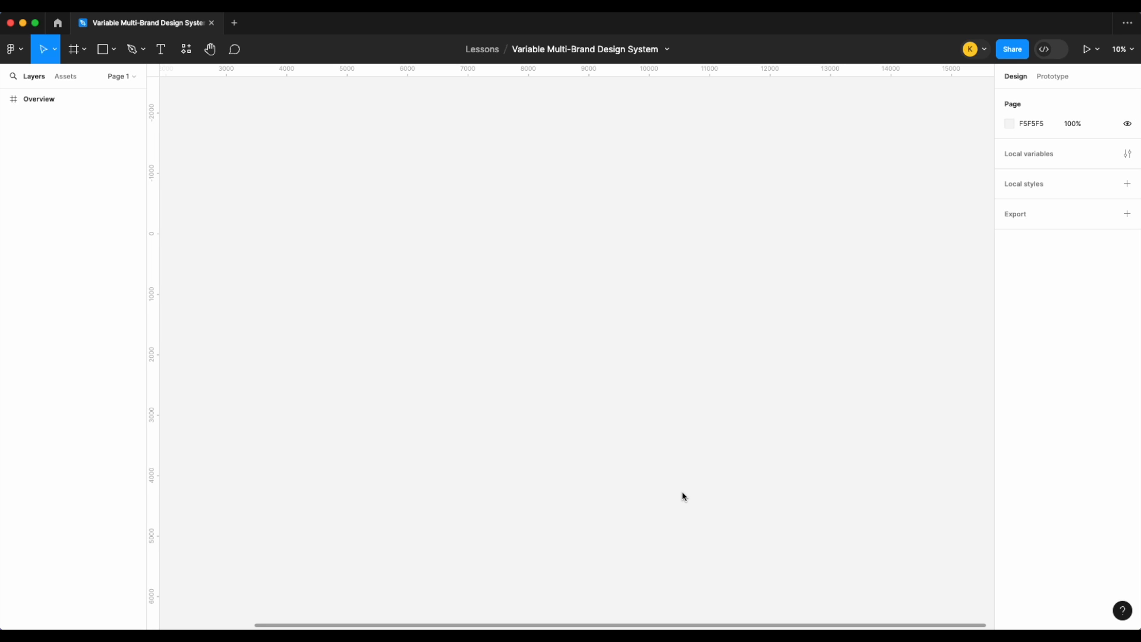
- Open the local variables and rename the default collection to Brand/Coke
left_click(1125, 155)
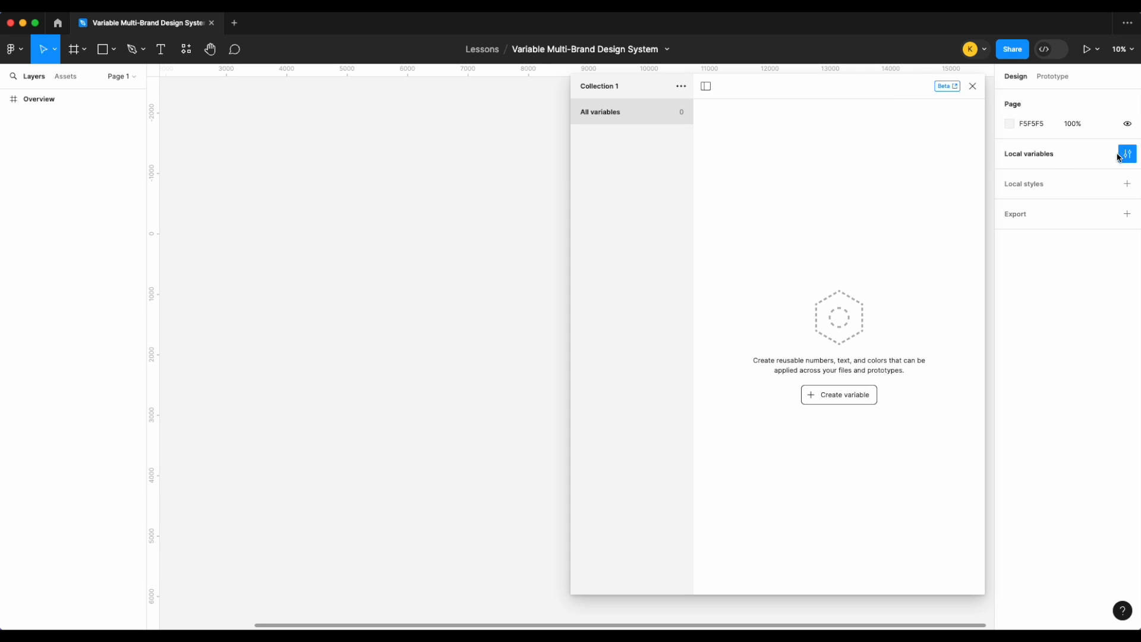
left_click(681, 86)
left_click(680, 110)
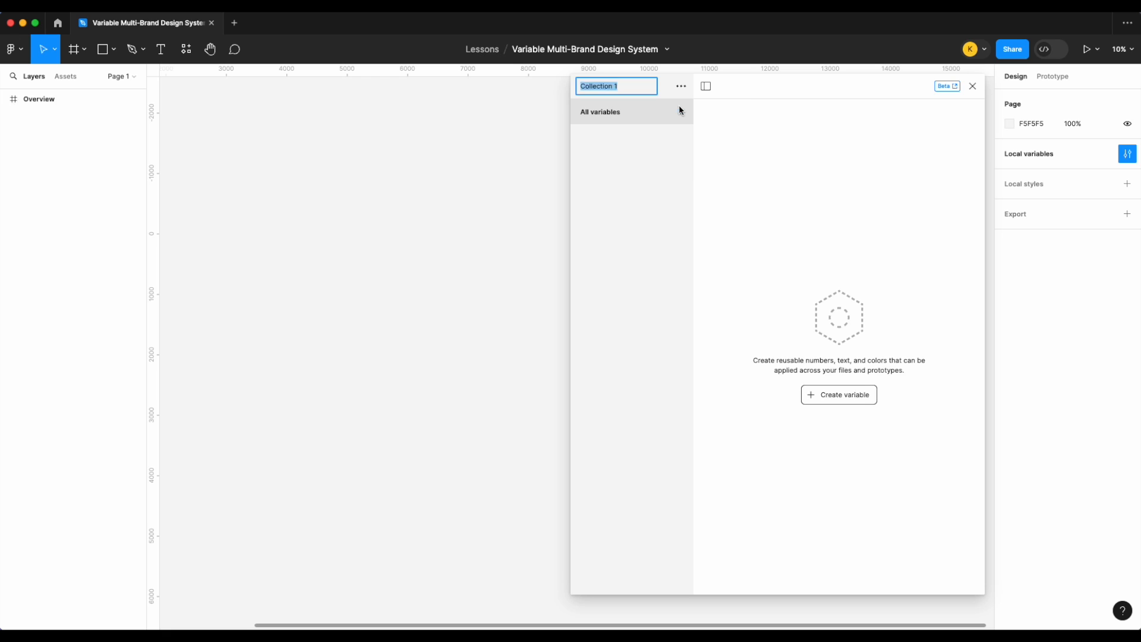
type("Brand")
type(".")
type("Coke")
key("Return")
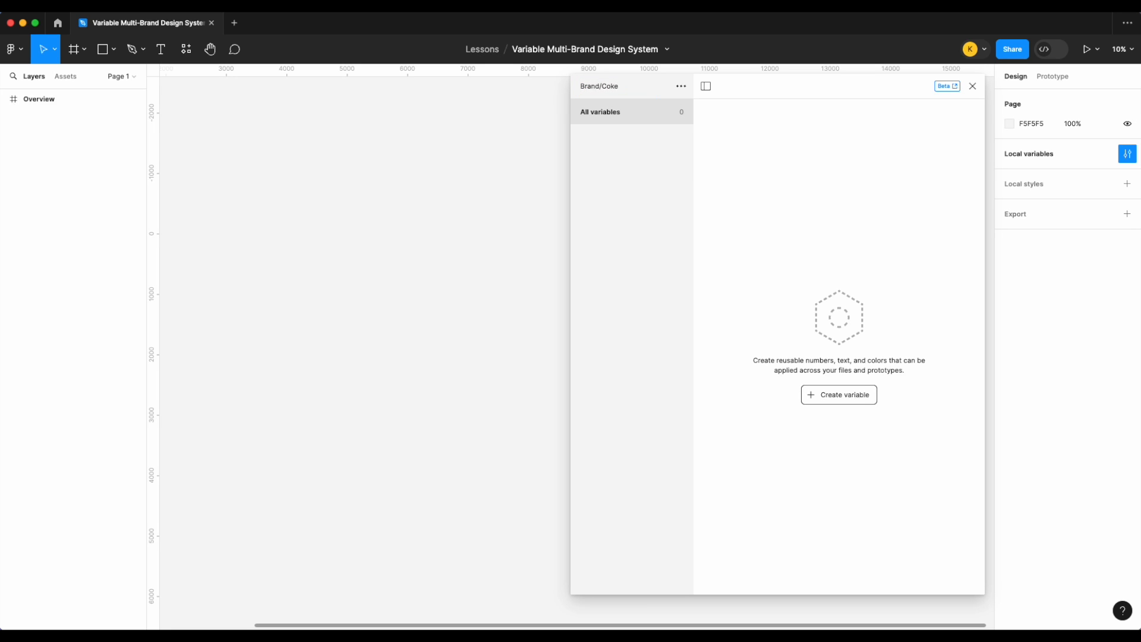
- Create a second variable collection named Brand/Sprite
left_click(681, 87)
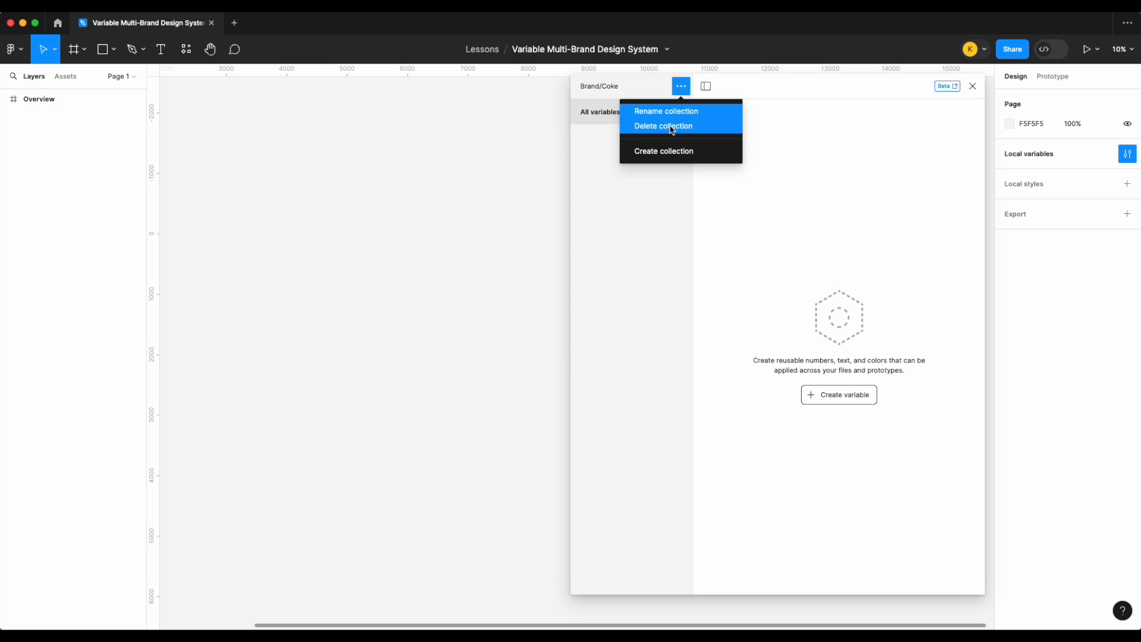
left_click(670, 153)
left_click(682, 87)
left_click(686, 112)
type("Brand/Sprite")
key("Return")
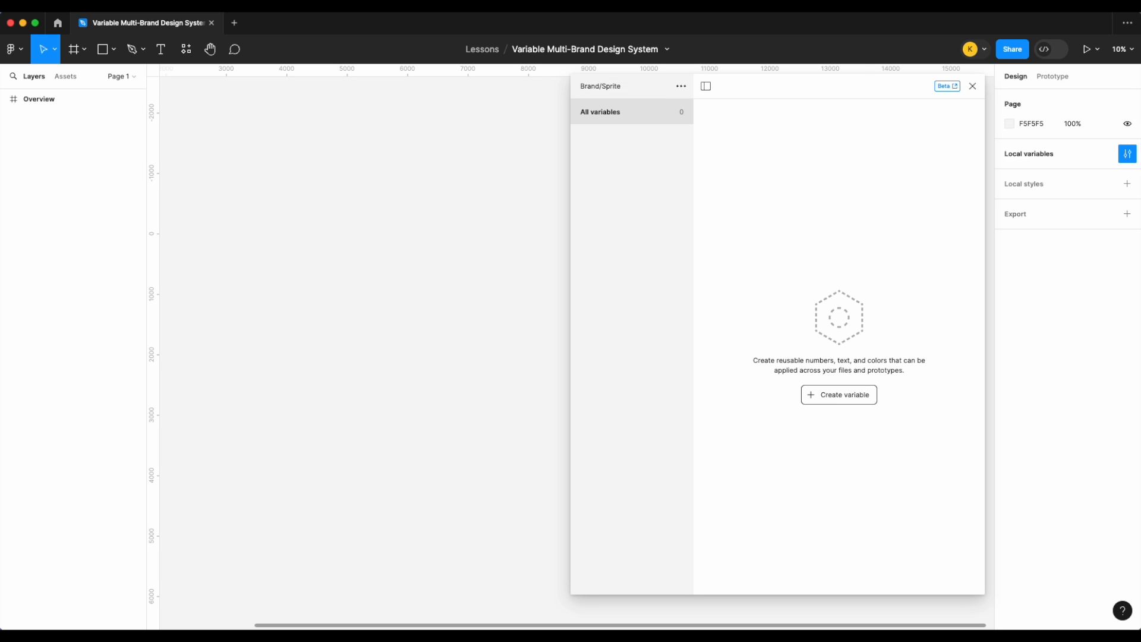
- Switch to the Brand/Coke collection and create a color variable named color/red/100
double_click(623, 87)
left_click(623, 185)
left_click(623, 87)
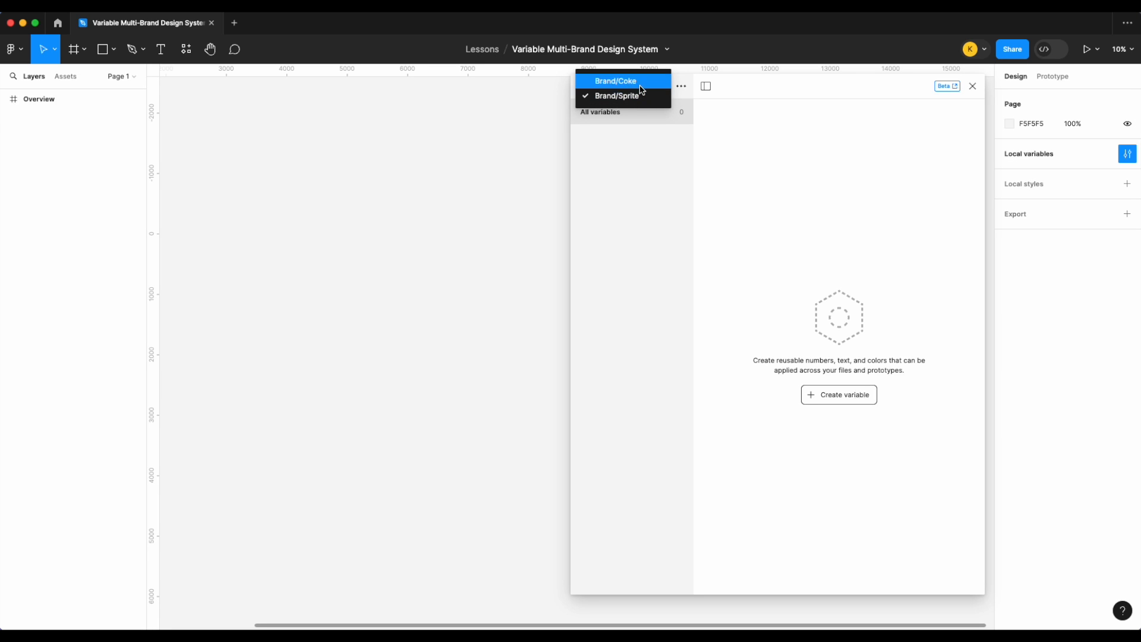
left_click(624, 81)
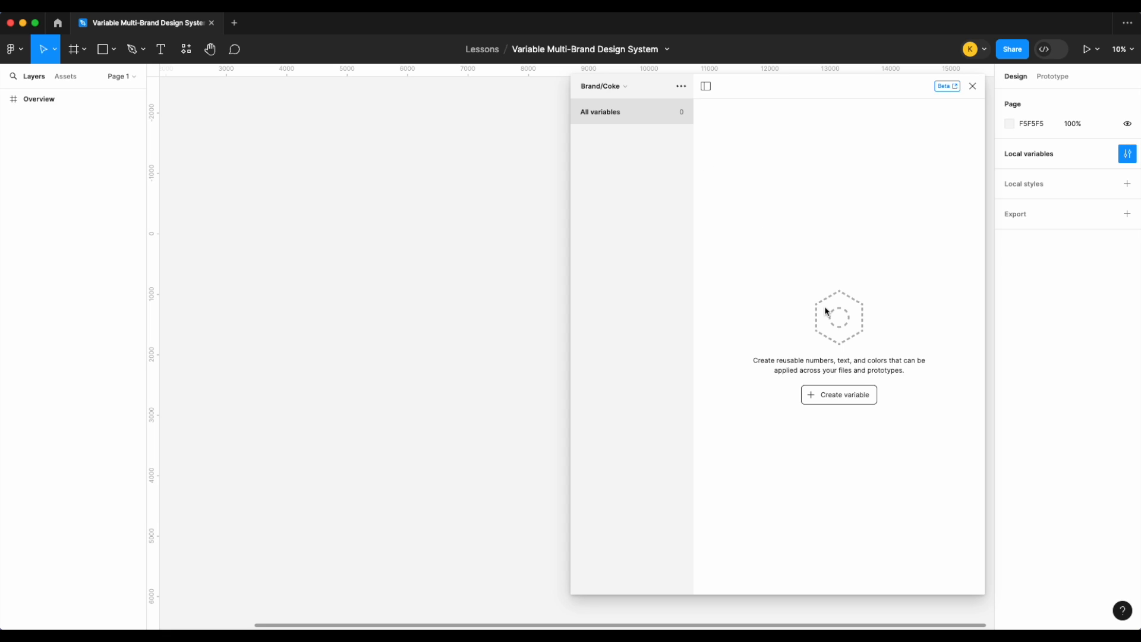
left_click(839, 395)
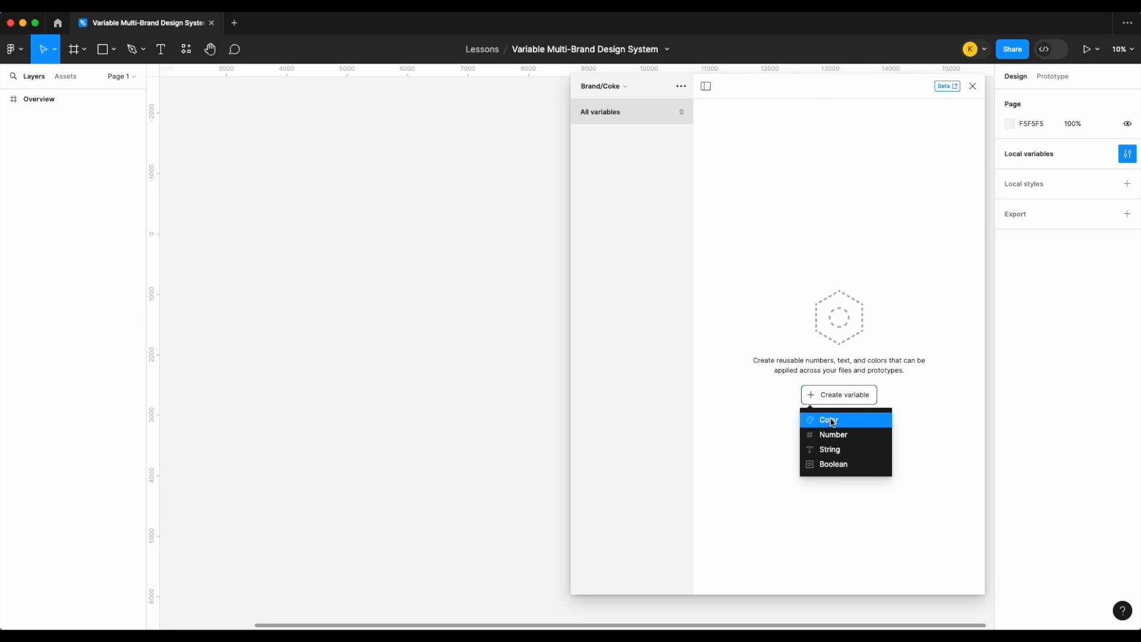
left_click(833, 419)
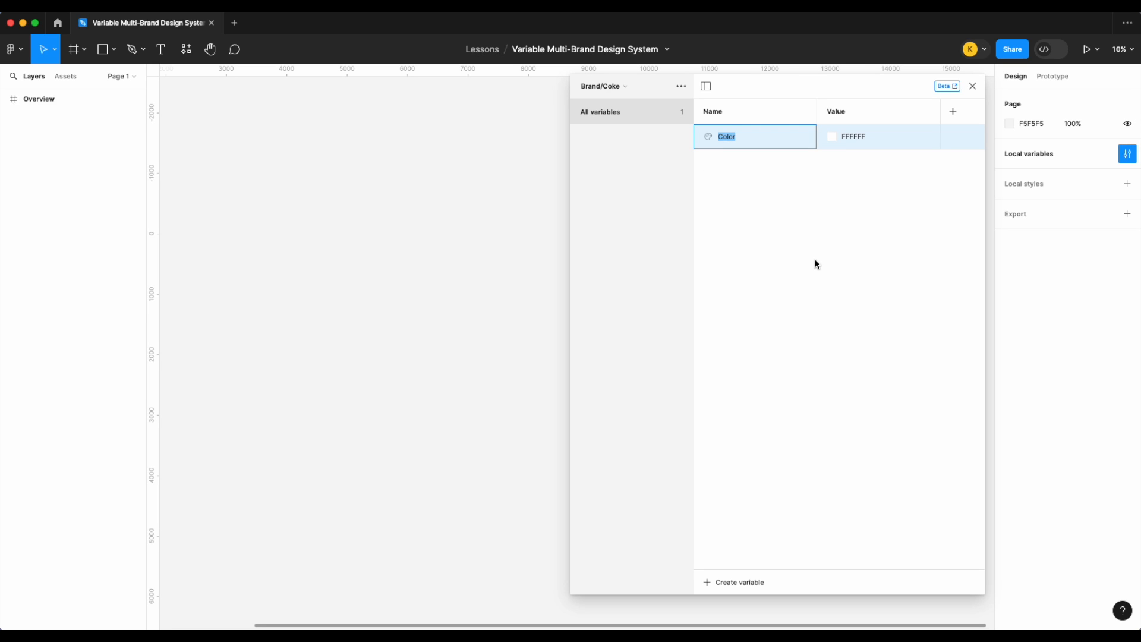
type("color/red/100")
key("Return")
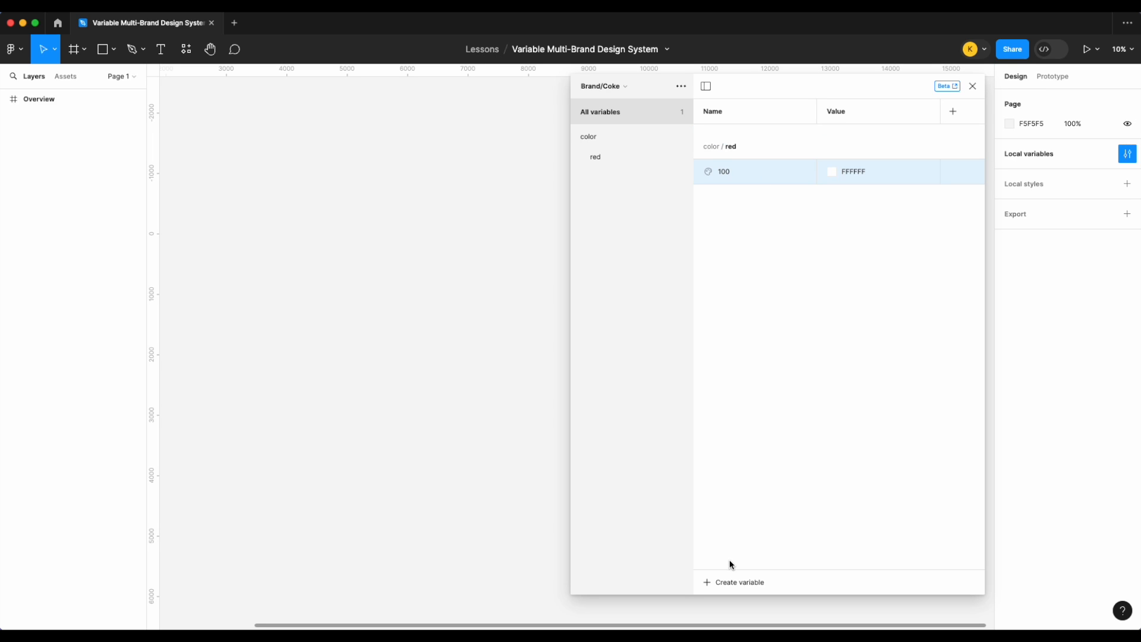
left_click(731, 580)
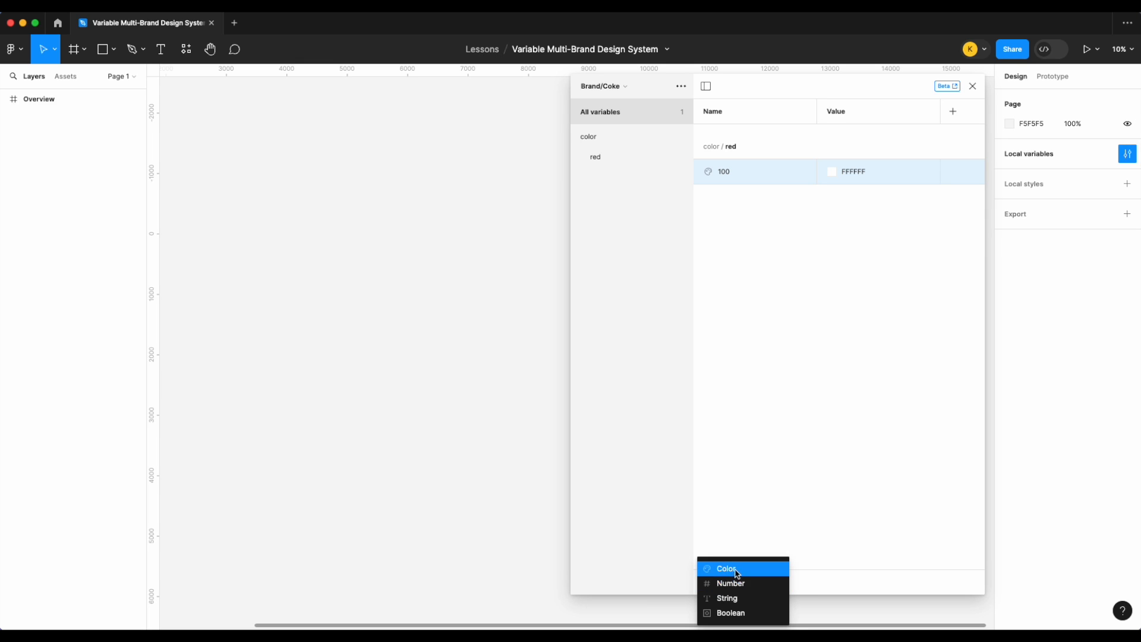
left_click(734, 568)
key("Return")
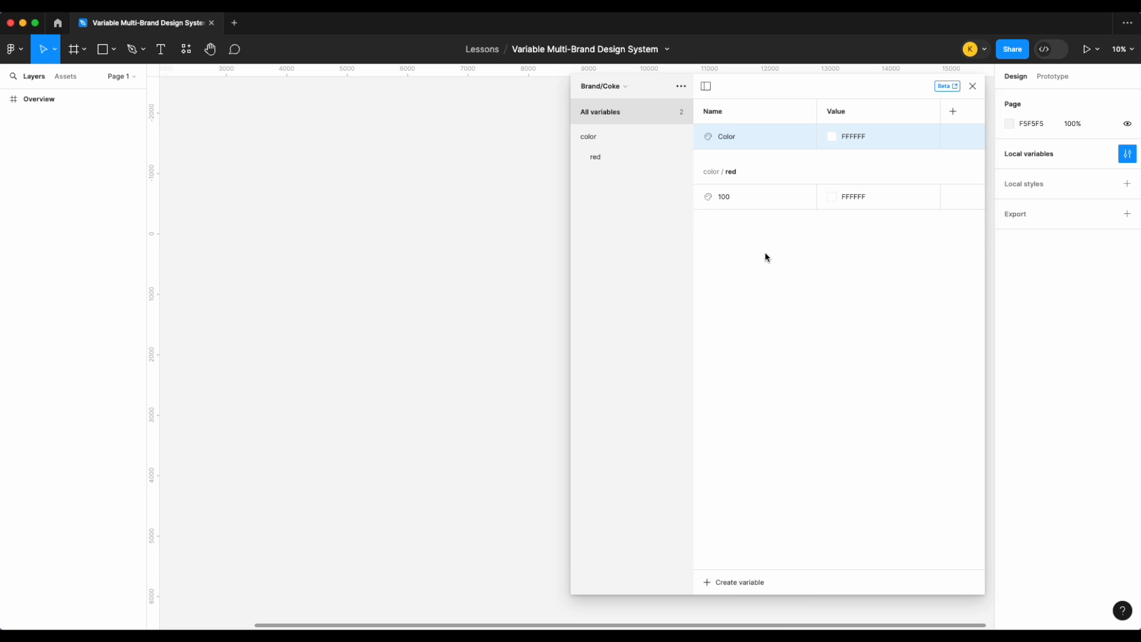
right_click(764, 148)
left_click(754, 194)
- Add a color variable named 200 inside the red group
left_click(595, 156)
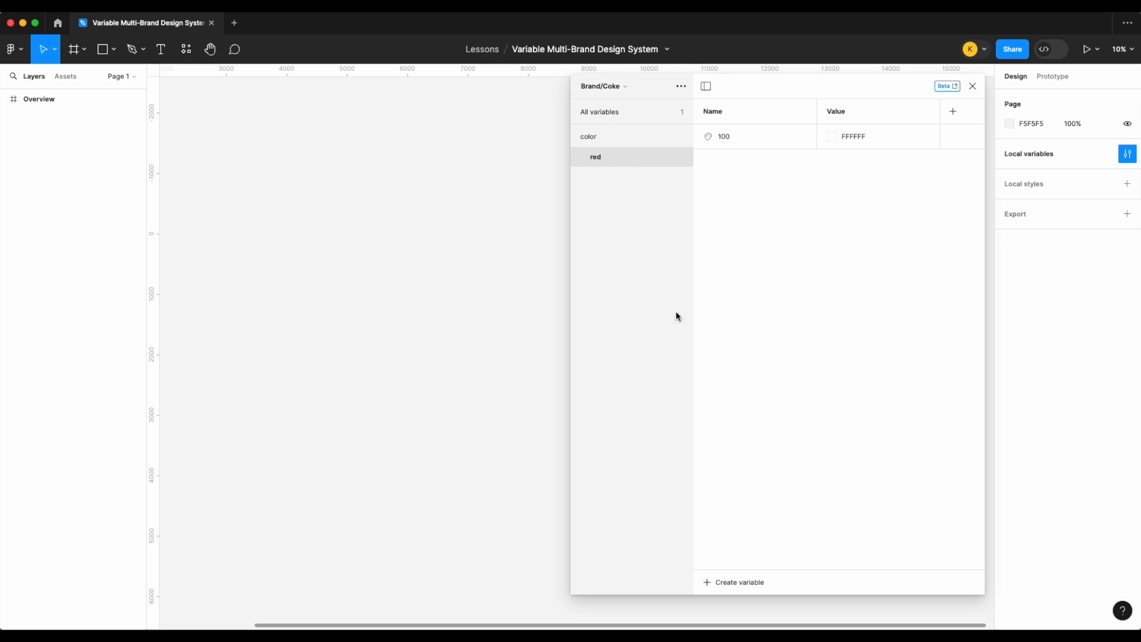
left_click(748, 577)
left_click(743, 568)
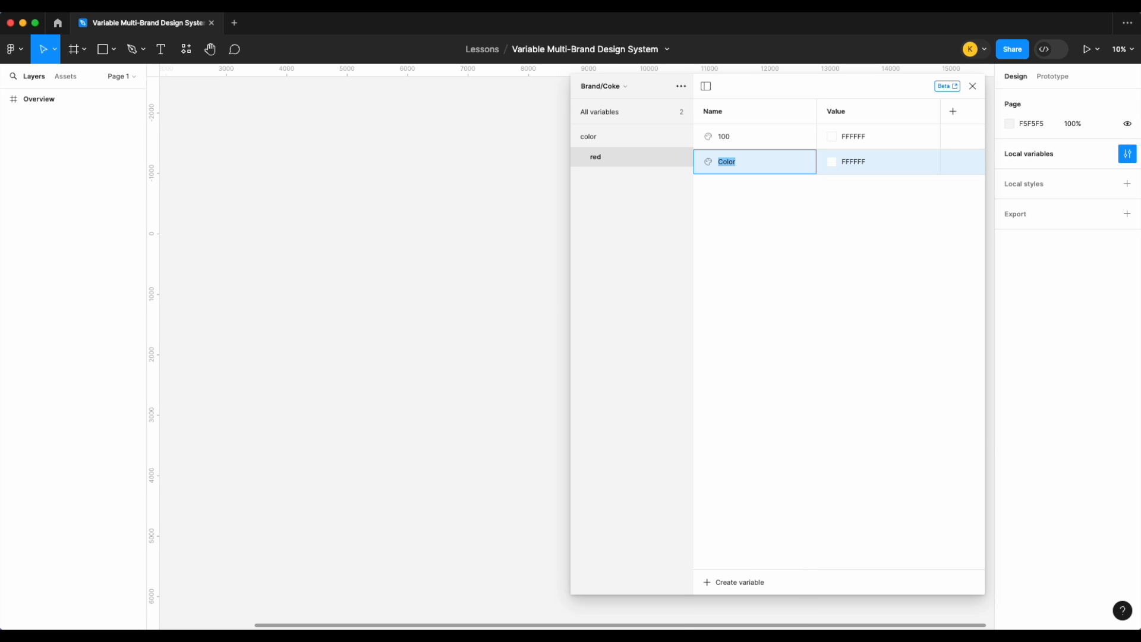
left_click(754, 308)
double_click(733, 163)
type("200")
key("Return")
- Add three more color variables named 300, 400 and 500 to the red group
left_click(736, 583)
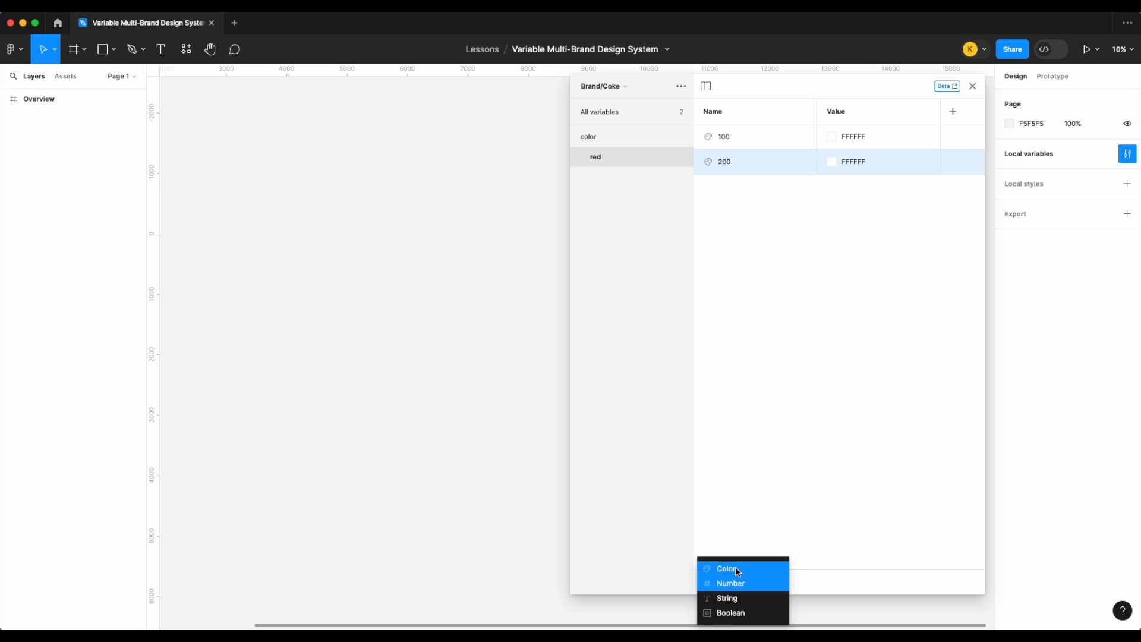
left_click(736, 568)
type("300")
key("Return")
left_click(744, 583)
left_click(747, 566)
type("400")
key("Return")
left_click(732, 582)
left_click(733, 566)
type("500")
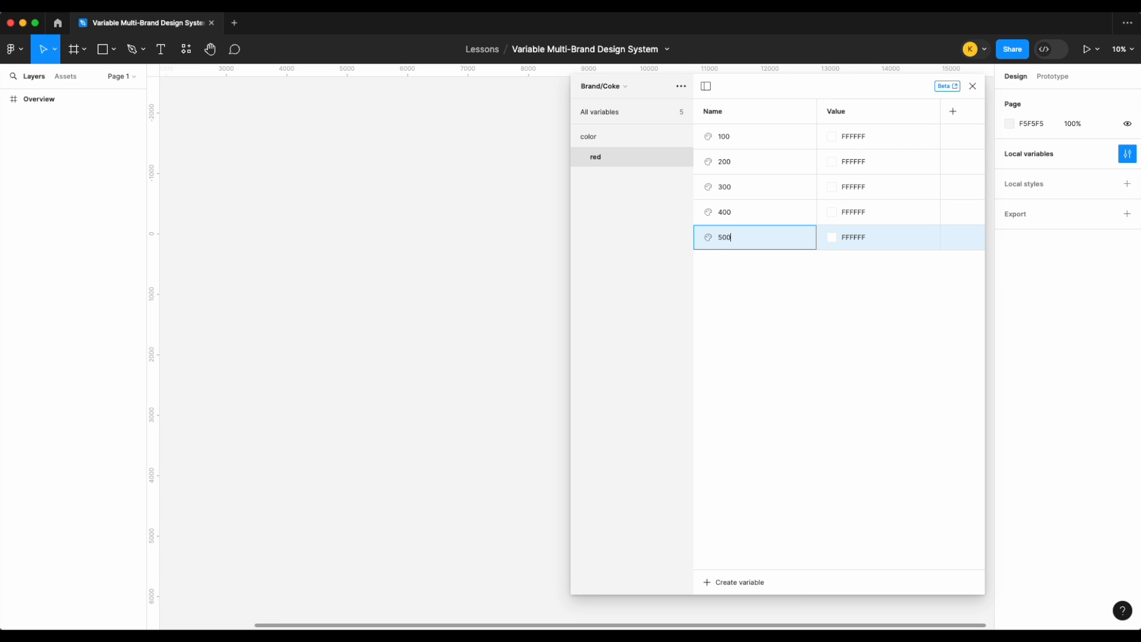
key("Return")
- Set the red 100 variable to FF593D and the red 200 variable to FC3C25
left_click(868, 140)
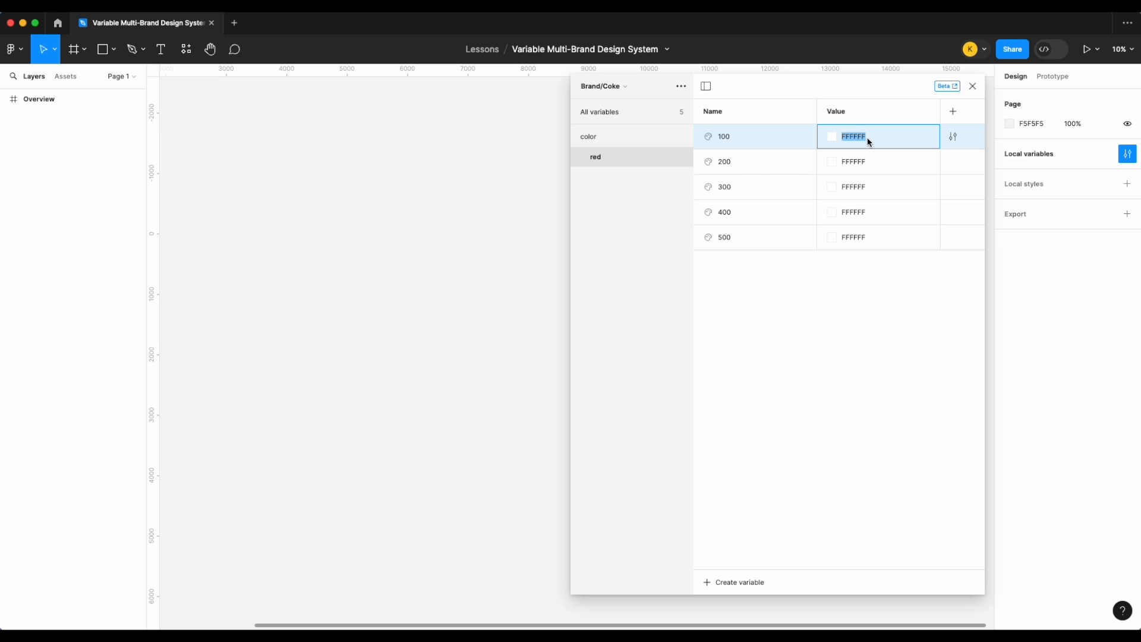
type("ffd")
type("59")
type("3d")
key("Return")
left_click(864, 161)
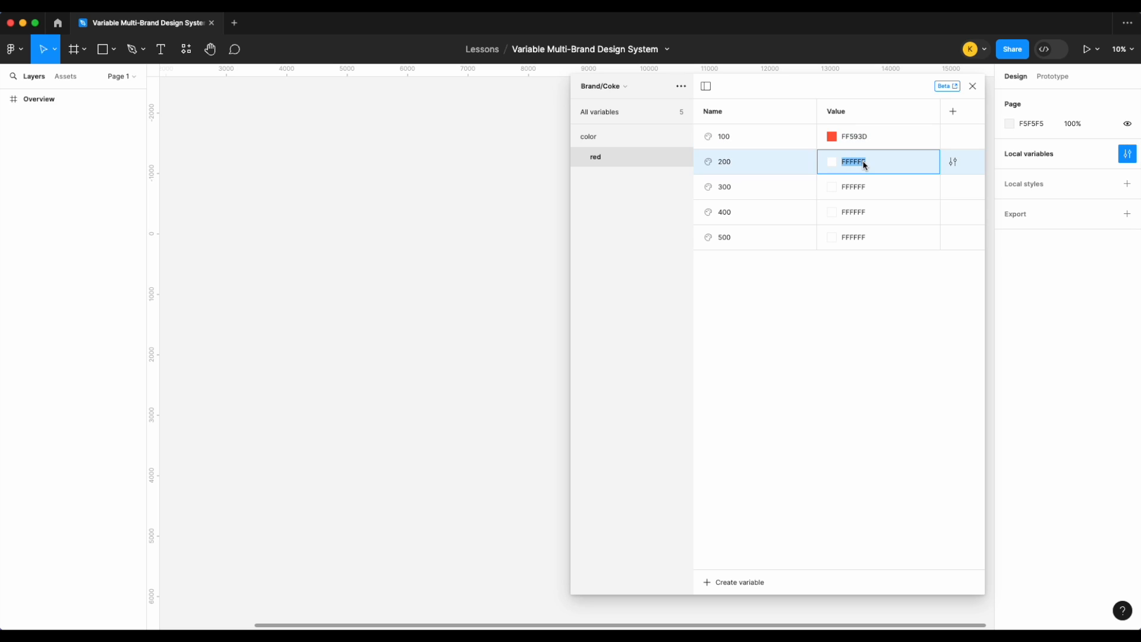
type("fc3c25")
key("Return")
- Set the red 300 variable's color value to F50008
left_click(854, 187)
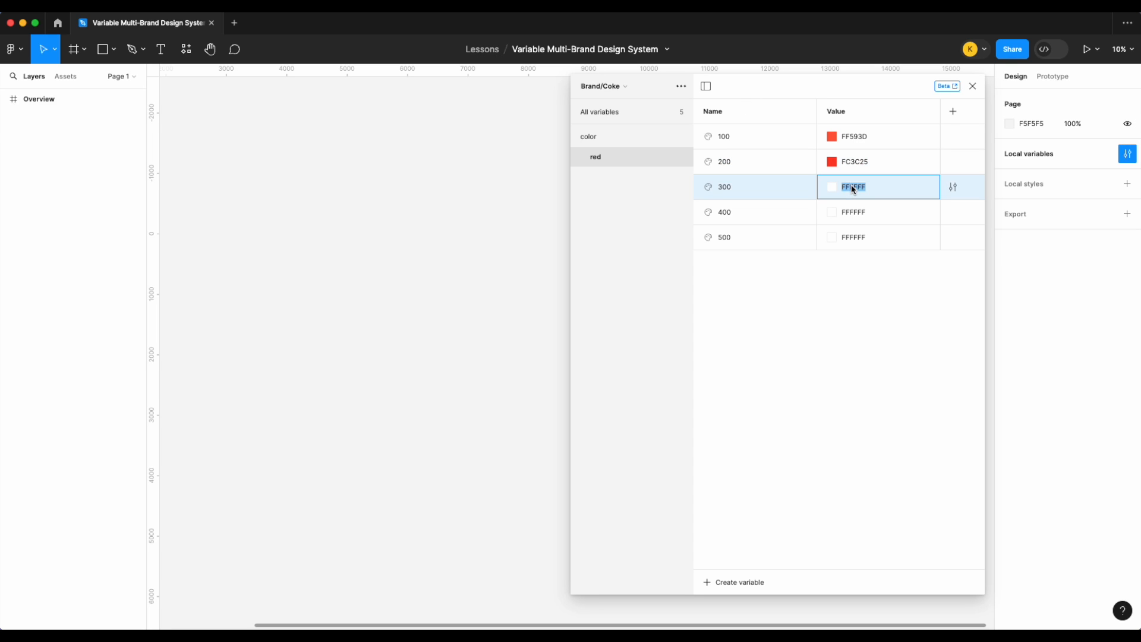
type("f6")
type("000")
type("8")
key("Return")
- Set the red 400 variable to 910000 and the red 500 variable to 720000
left_click(862, 213)
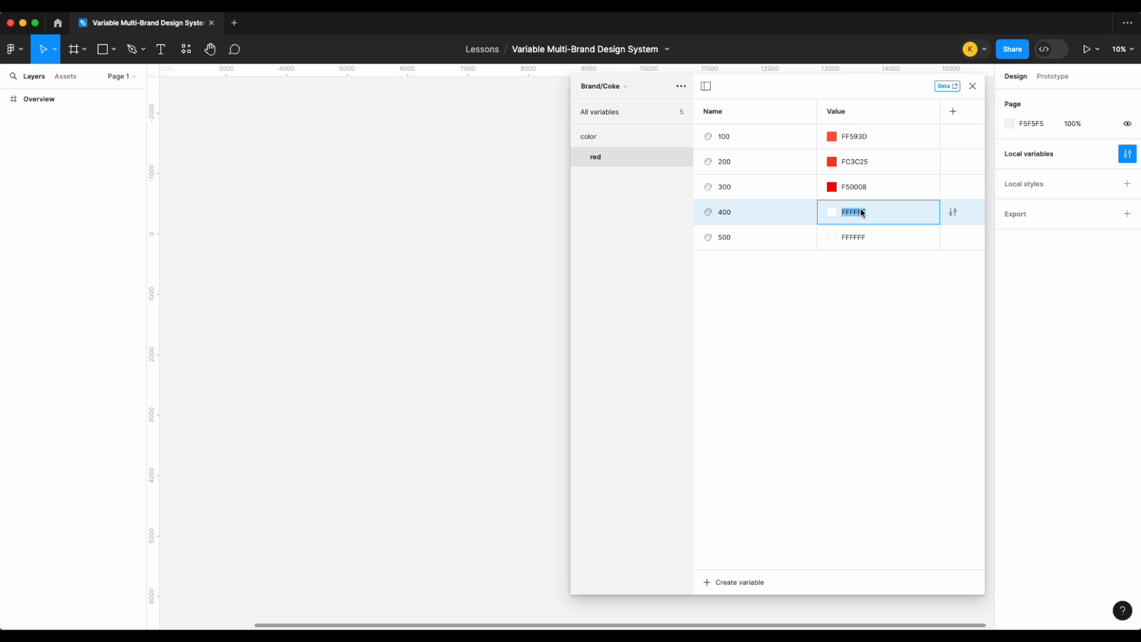
type("910000")
key("Return")
left_click(862, 241)
type("720000")
key("Return")
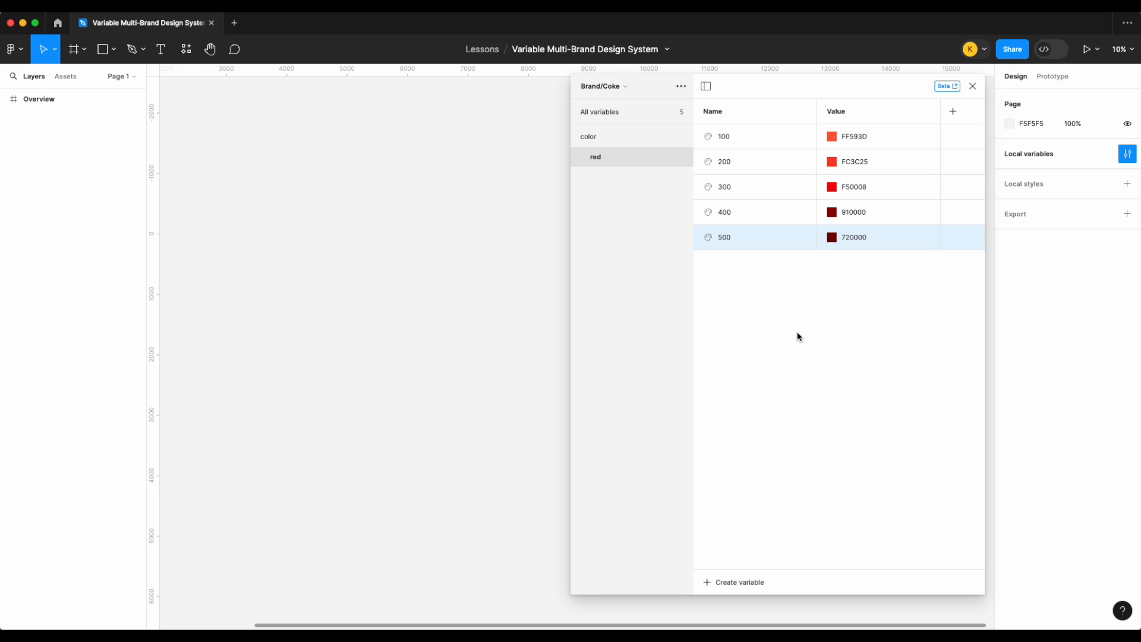
- Create a color variable named grey/100 inside the color group
left_click(635, 140)
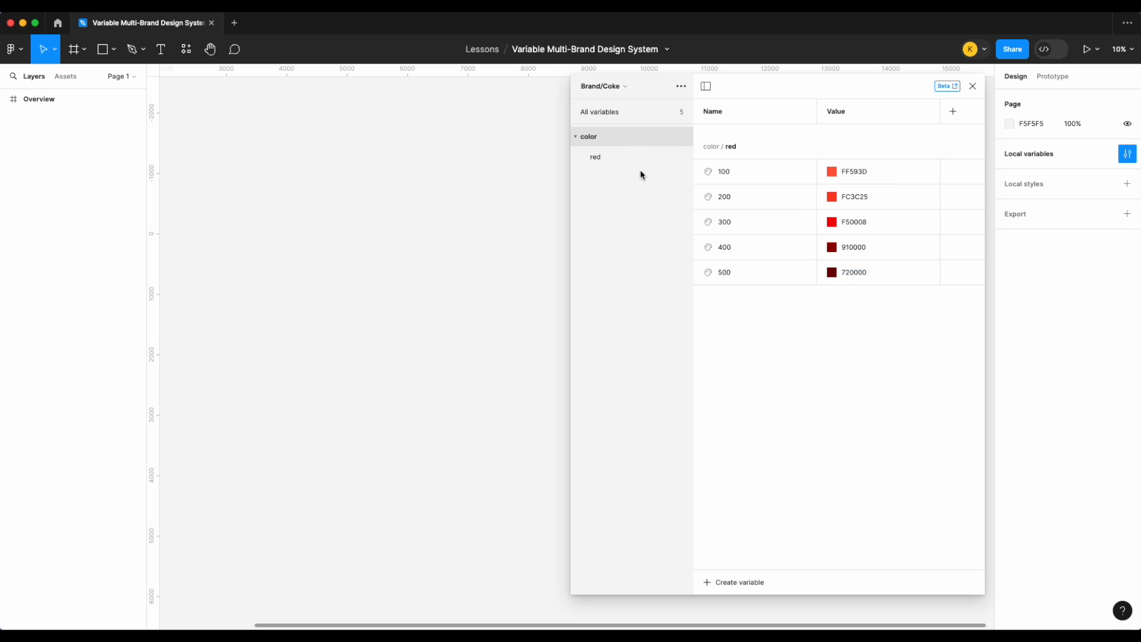
left_click(729, 566)
left_click(734, 567)
type("grey/100")
key("Return")
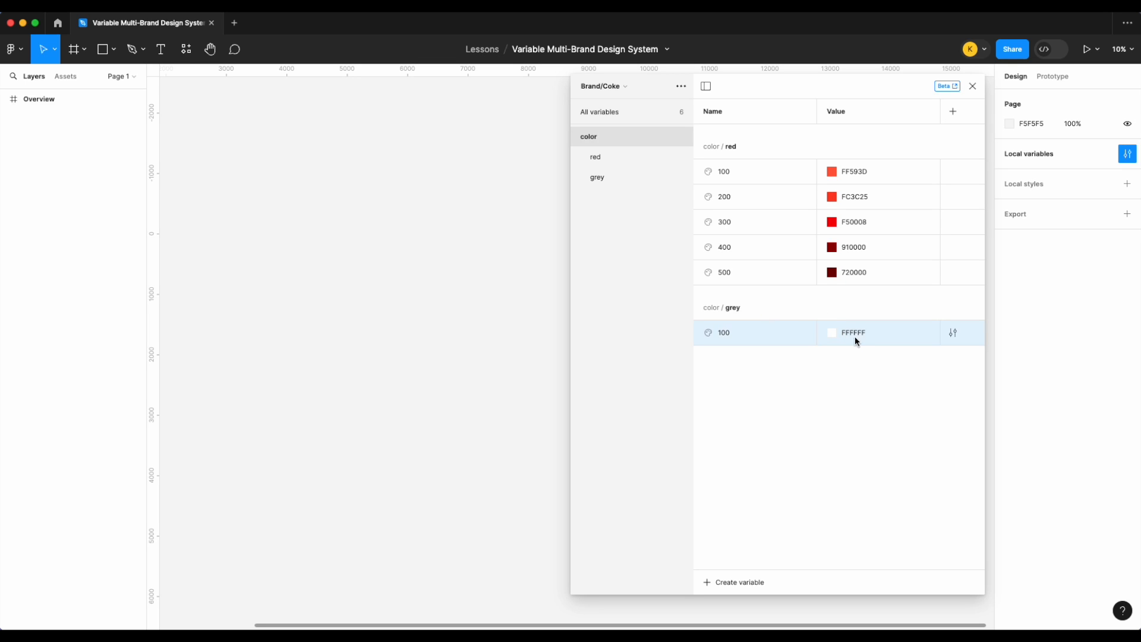
- Add a color variable named 200 inside the grey group
left_click(618, 175)
left_click(743, 582)
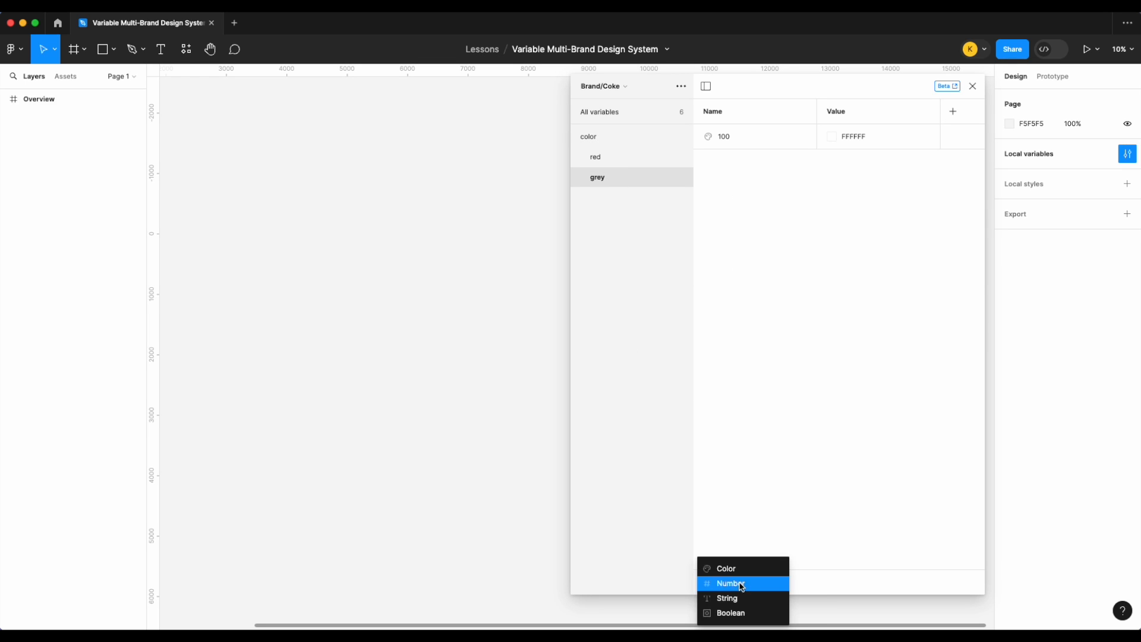
left_click(748, 567)
type("29")
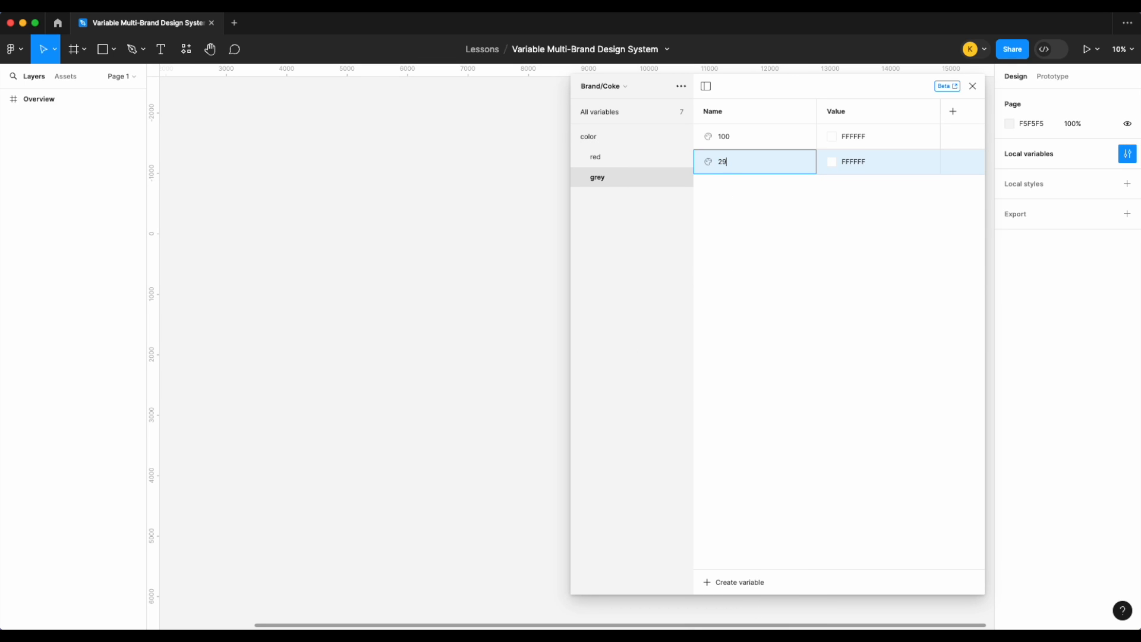
type("0")
key("Return")
- Add two more color variables named 300 and 400 to the grey group
left_click(727, 582)
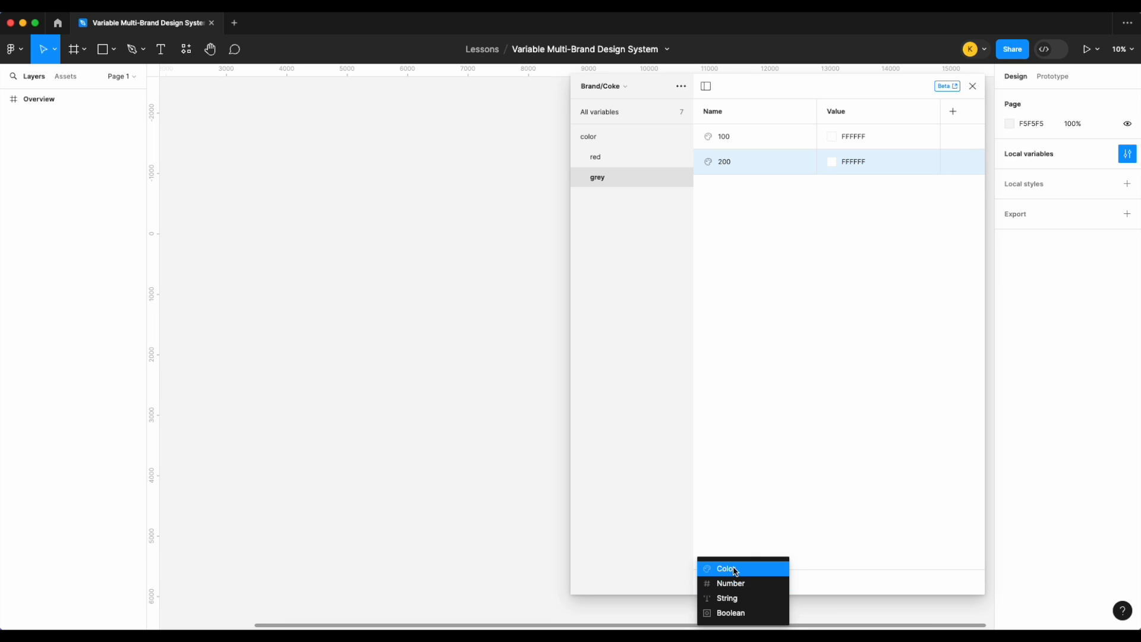
left_click(733, 566)
type("300")
key("Return")
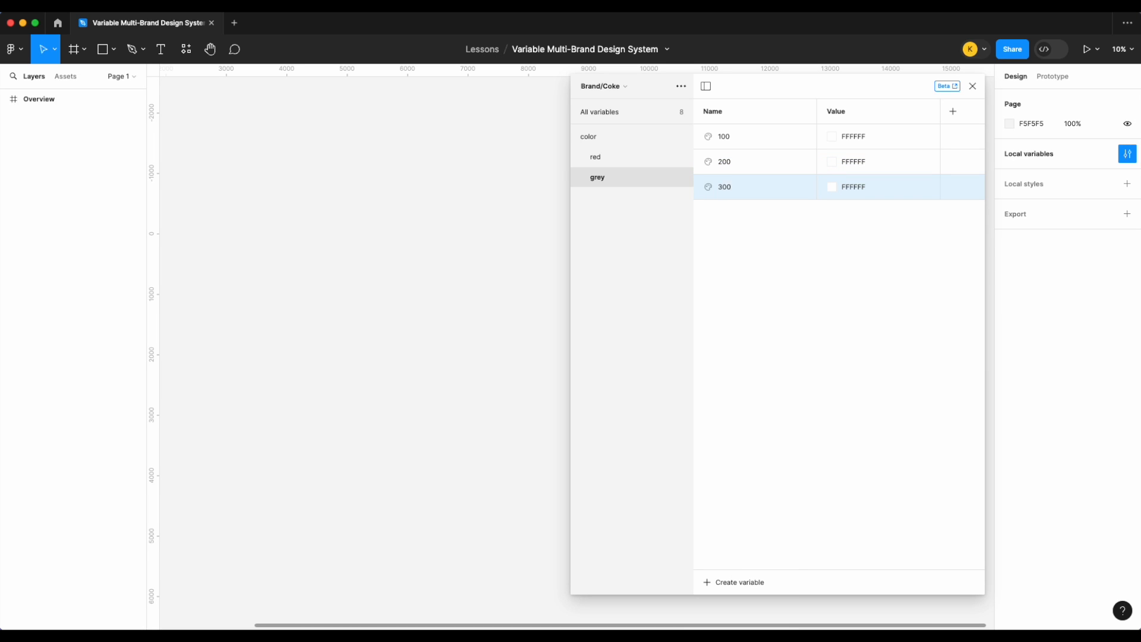
left_click(745, 580)
left_click(746, 565)
type("400")
key("Return")
- Set the grey 400 variable to 1E1E1E and the grey 300 variable to 515151
left_click(869, 212)
type("1E1E1E")
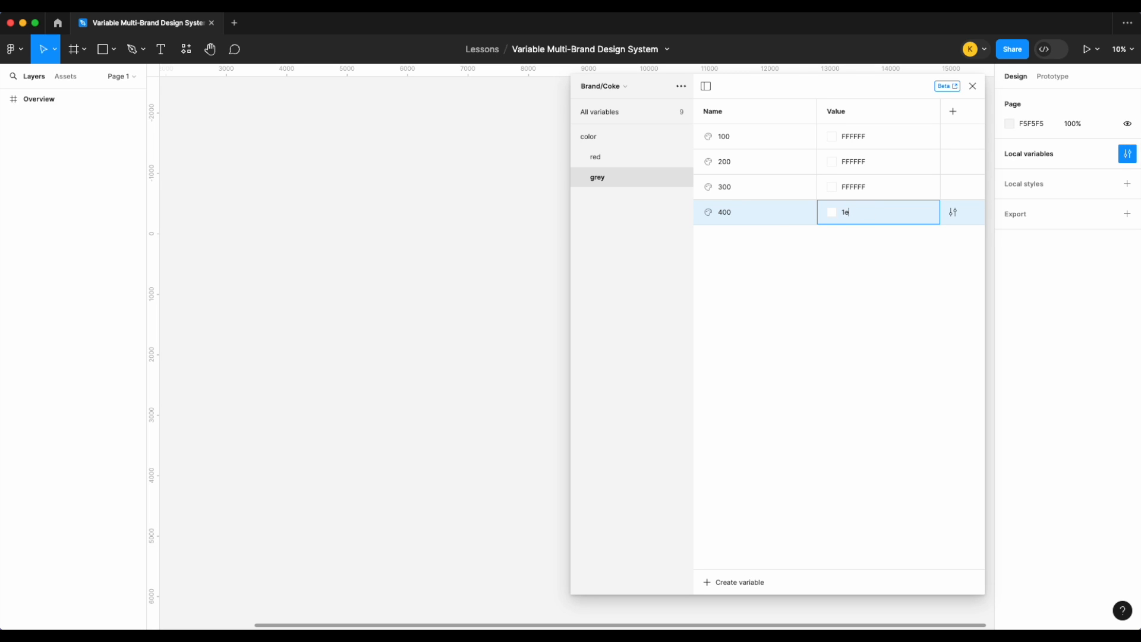
key("Return")
left_click(872, 181)
left_click(873, 181)
type("515151")
key("Return")
- Set the grey 200 variable to 949292 and the grey 100 variable to AFAFAF
left_click(862, 162)
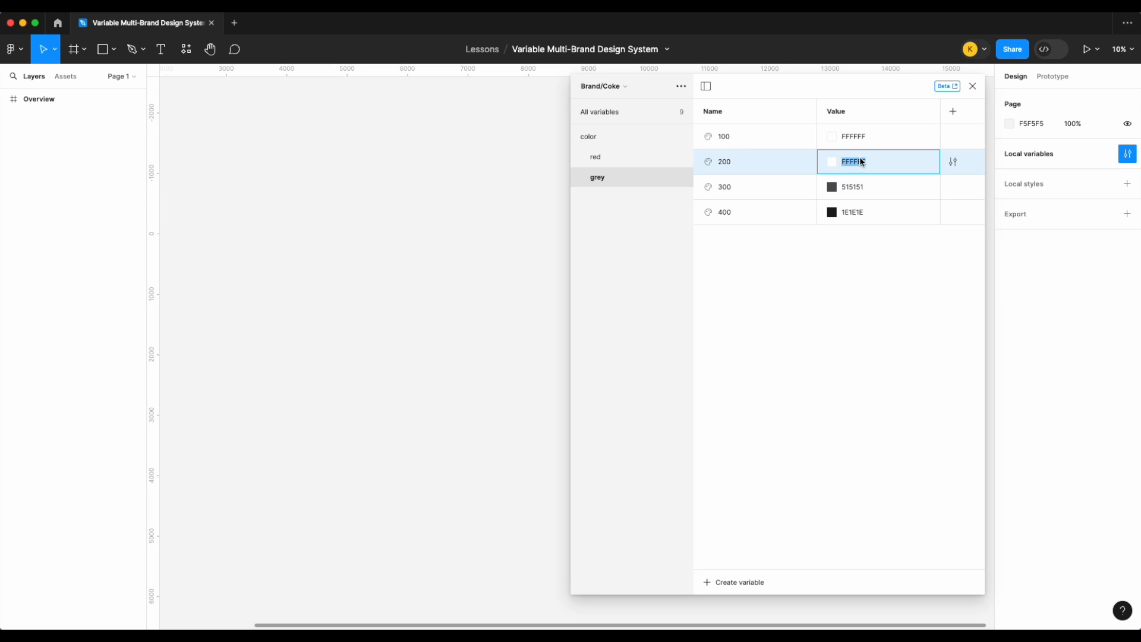
type("949292")
key("Return")
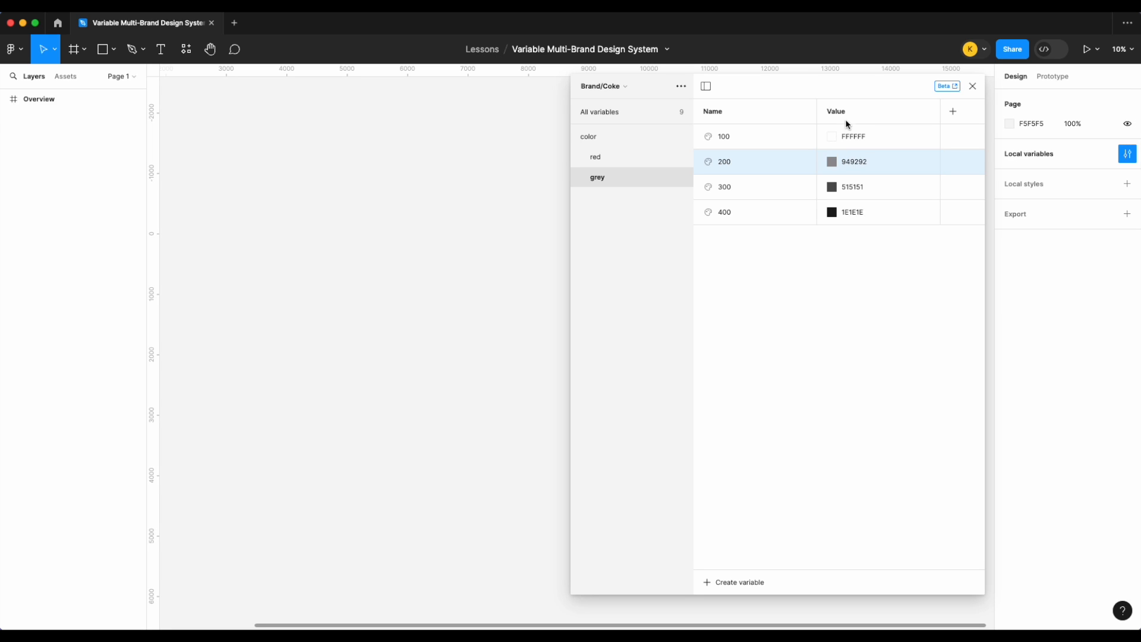
left_click(850, 137)
type("afafaf")
key("Return")
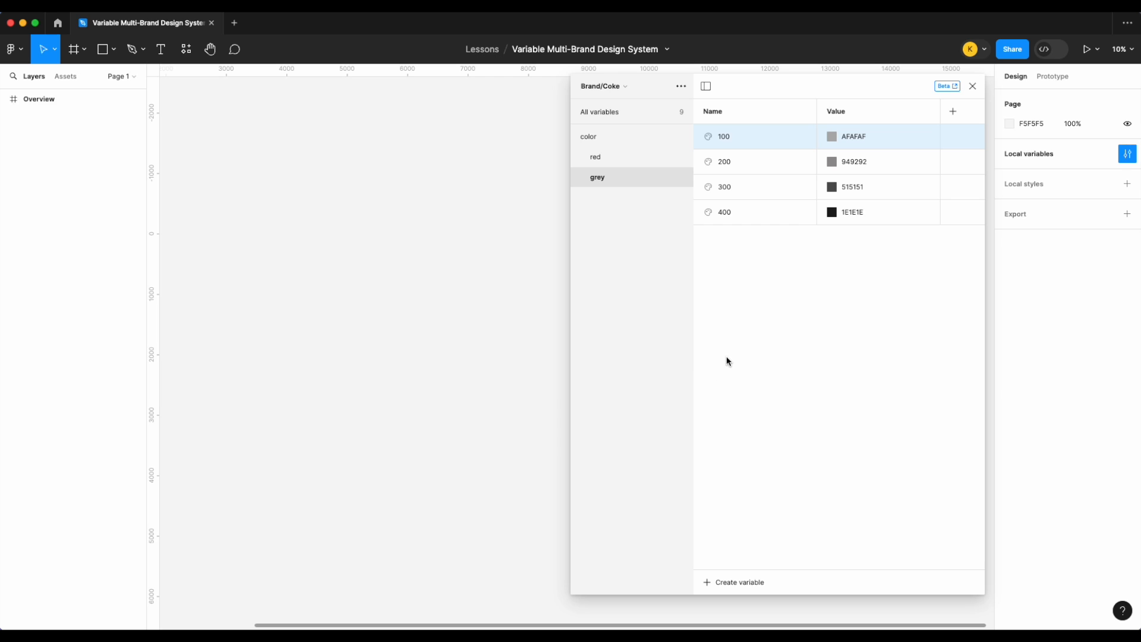
- Create a color variable named green/100 inside the color group
left_click(614, 137)
left_click(761, 583)
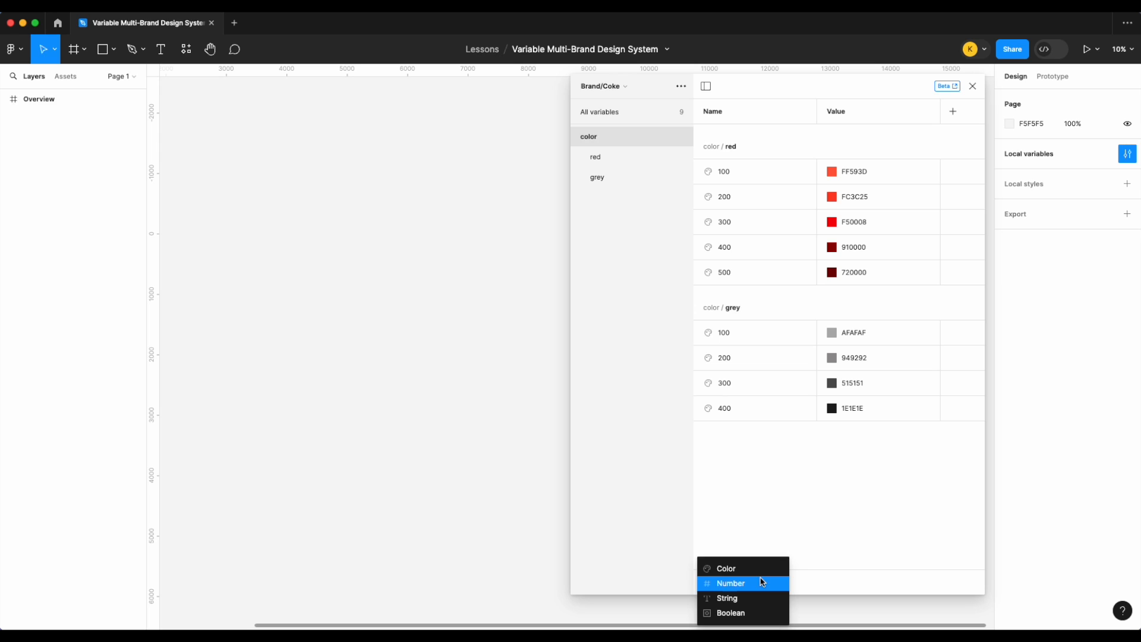
left_click(753, 569)
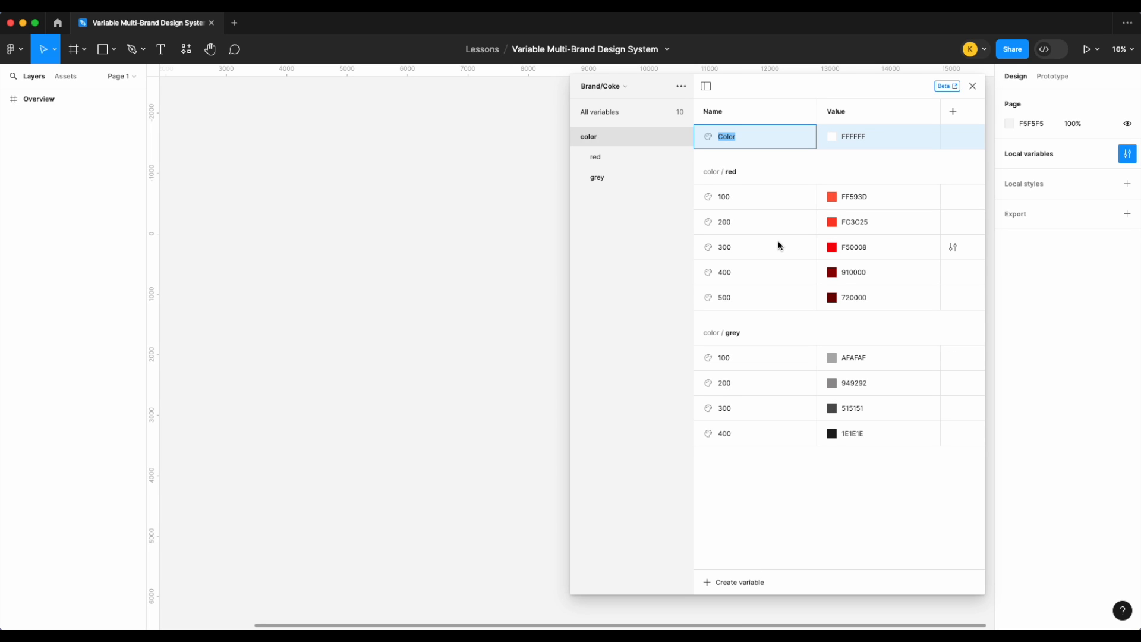
type("green/100")
key("Return")
- Add color variables named 200 and 300 inside the green group
left_click(632, 197)
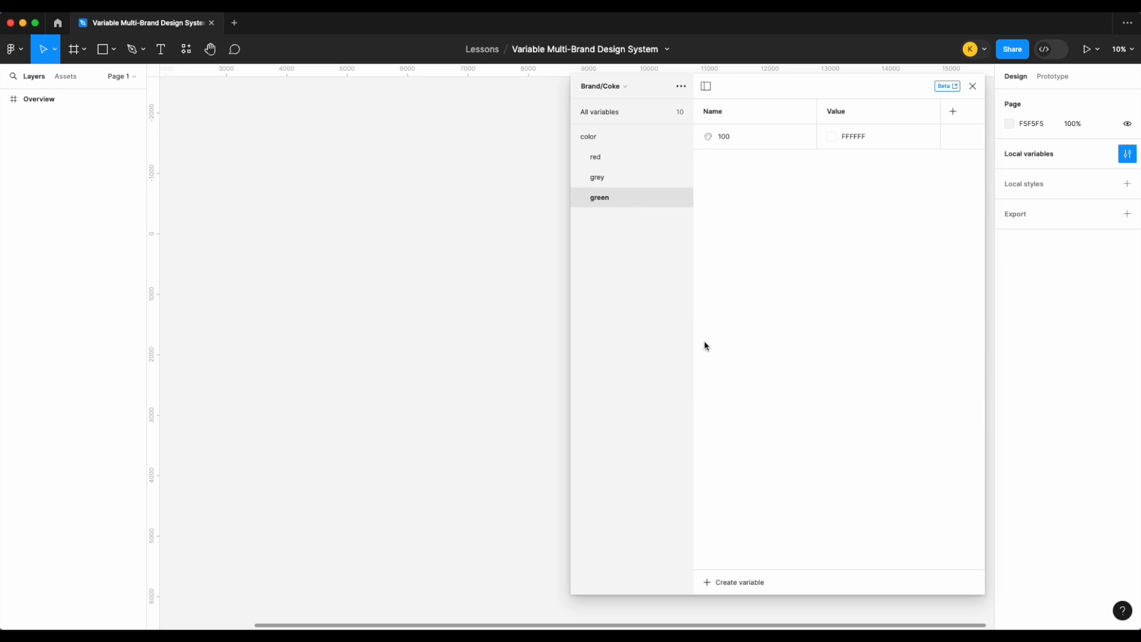
left_click(731, 580)
left_click(732, 565)
type("200")
key("Return")
left_click(724, 584)
left_click(731, 565)
type("300")
key("Return")
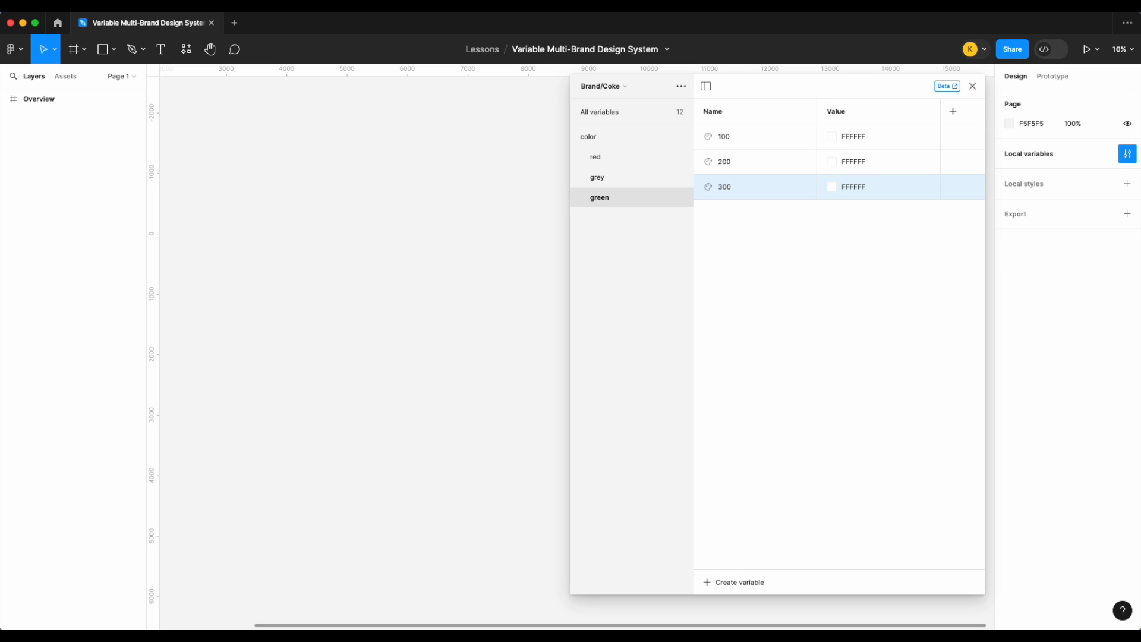
- Add color variables named 400 and 500 to the green group
left_click(724, 586)
left_click(724, 567)
type("400")
key("Return")
left_click(743, 585)
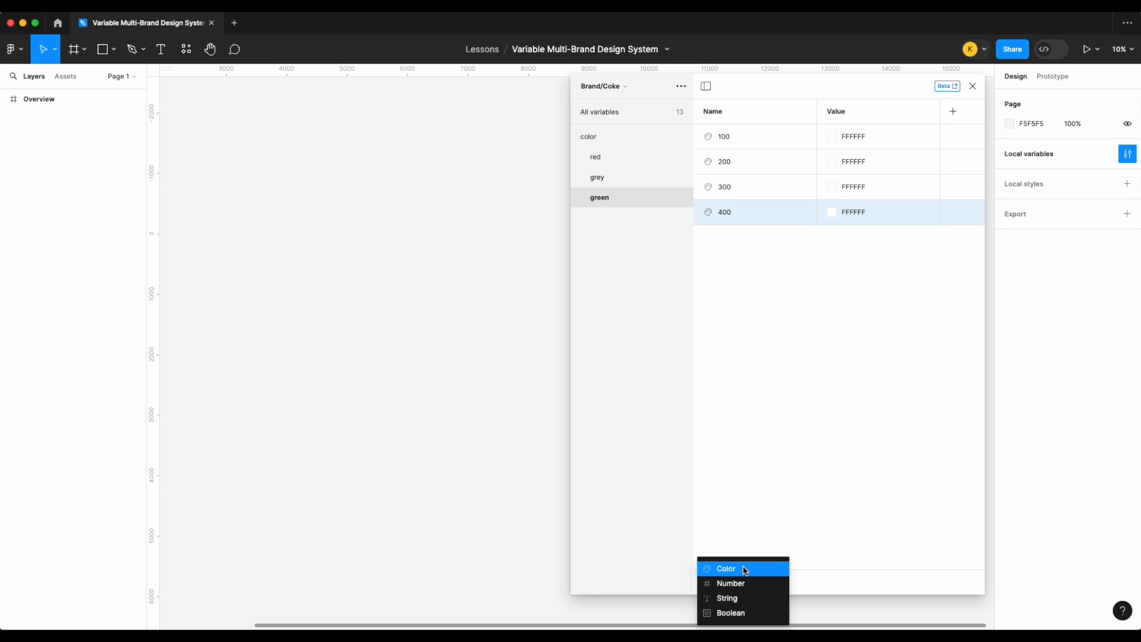
left_click(740, 566)
type("500")
key("Return")
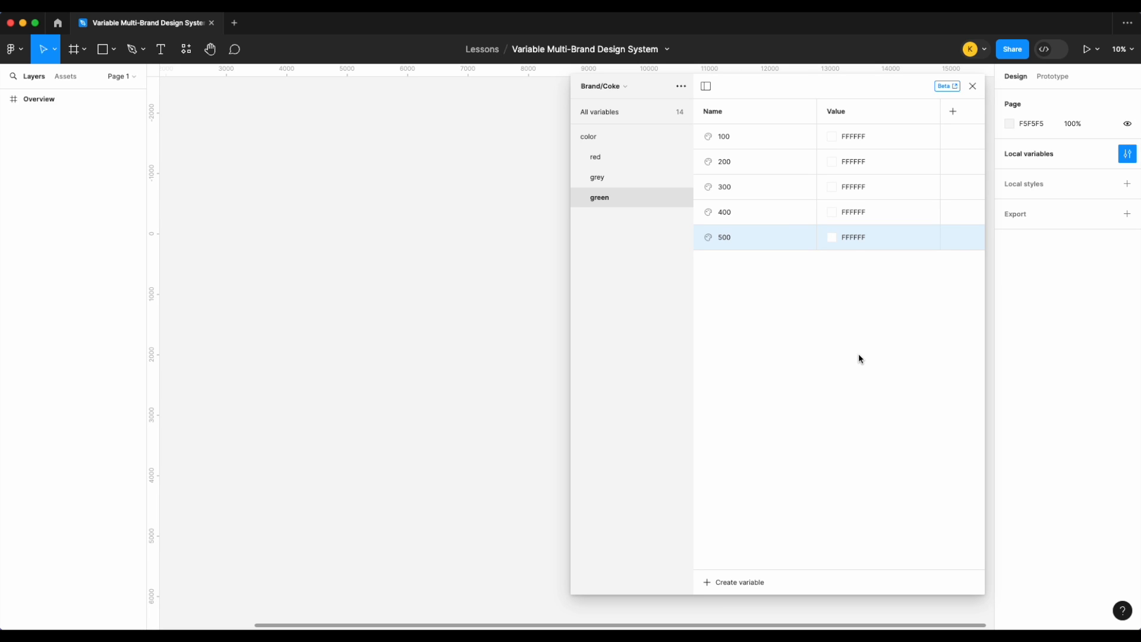
- Set the green 500 variable to 19410E
left_click(858, 234)
type("19410E")
key("Return")
- Set the green 400 variable to 33BB66
left_click(871, 214)
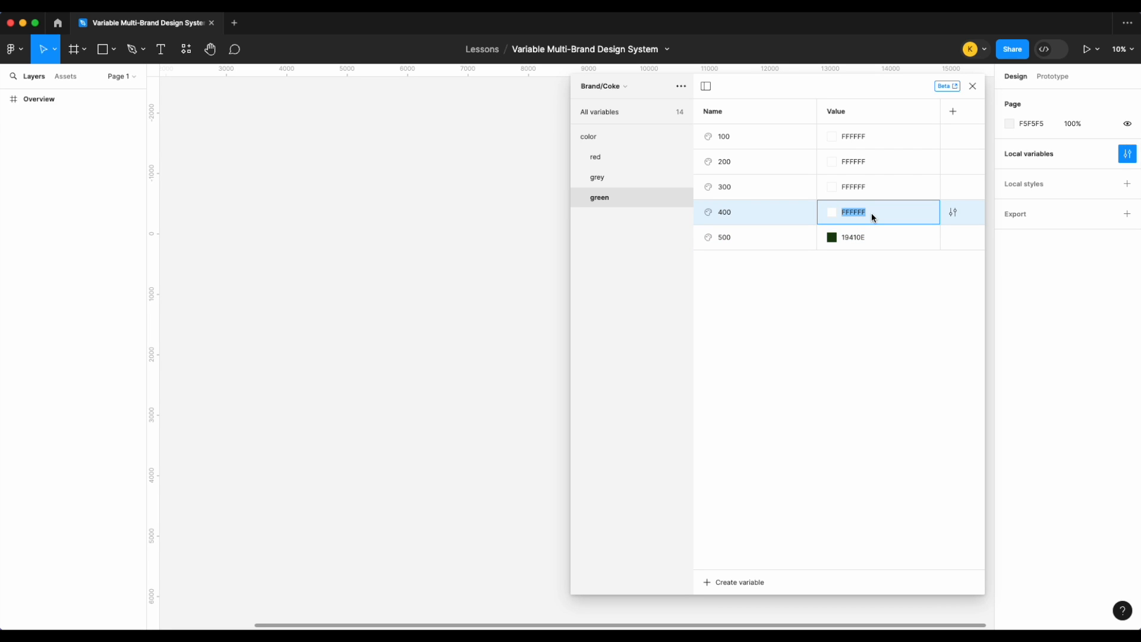
type("3b")
type("632")
key("Return")
- Set the green 300 variable to 527A43
left_click(864, 185)
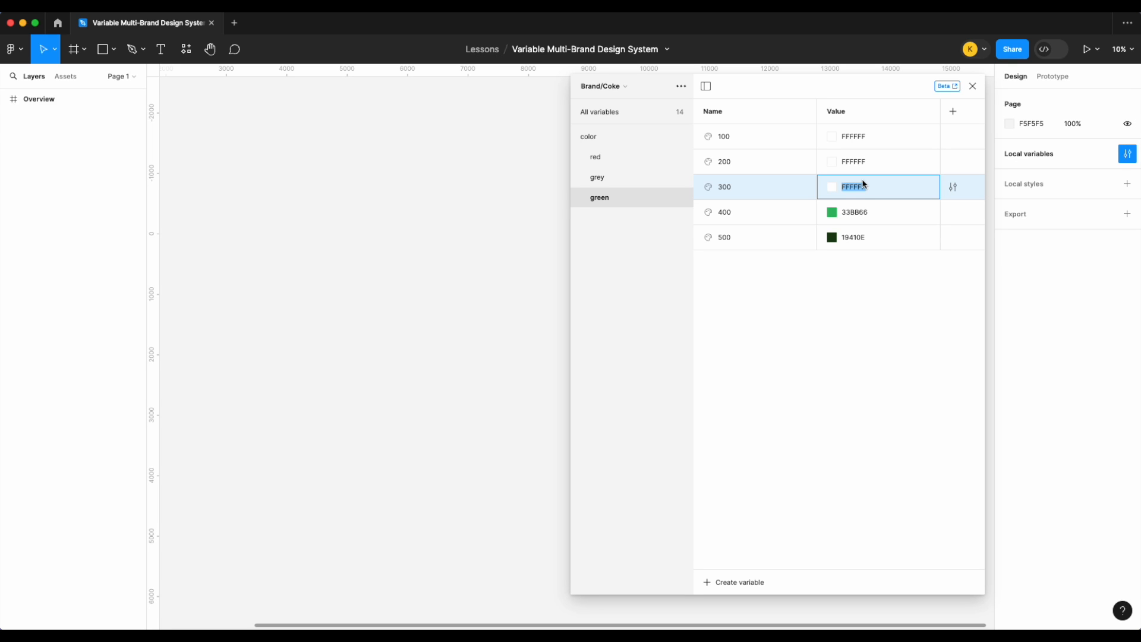
type("527A43")
key("Return")
- Correct the green 400 variable's color value to 3B622D
left_click(866, 162)
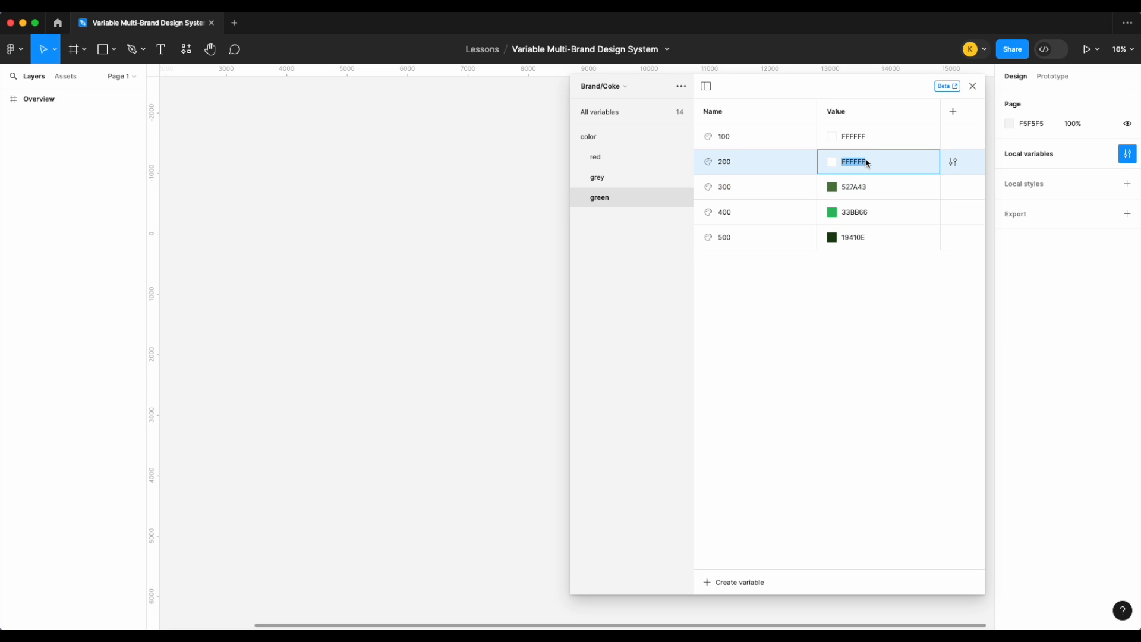
left_click(868, 214)
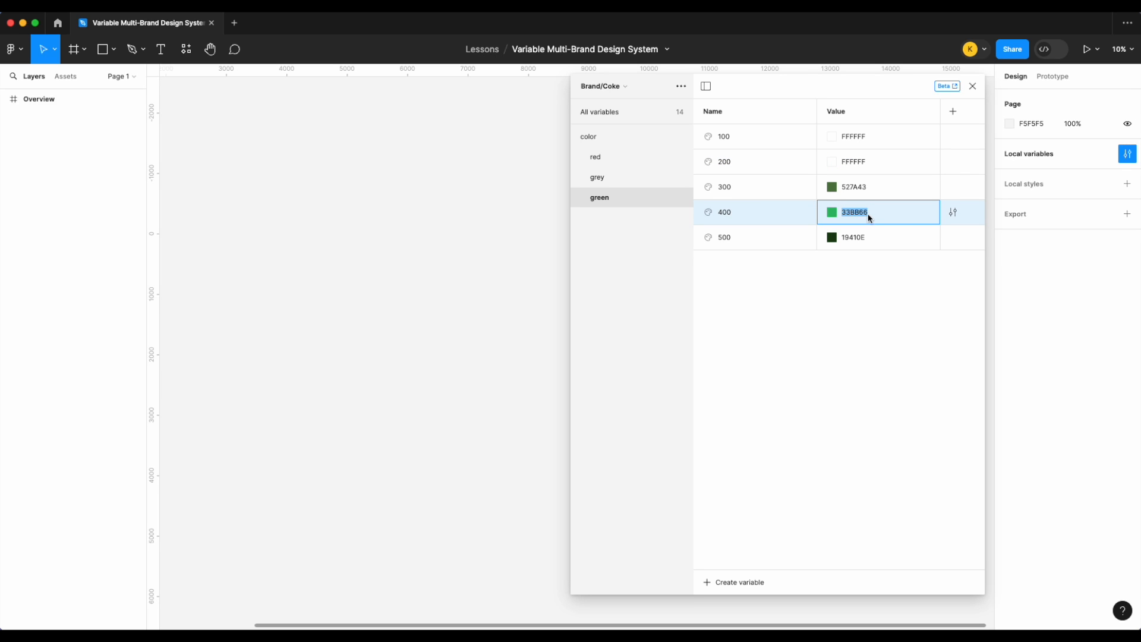
key("BackSpace")
key("BackSpace")
key("BackSpace")
key("BackSpace")
type("22D")
key("Return")
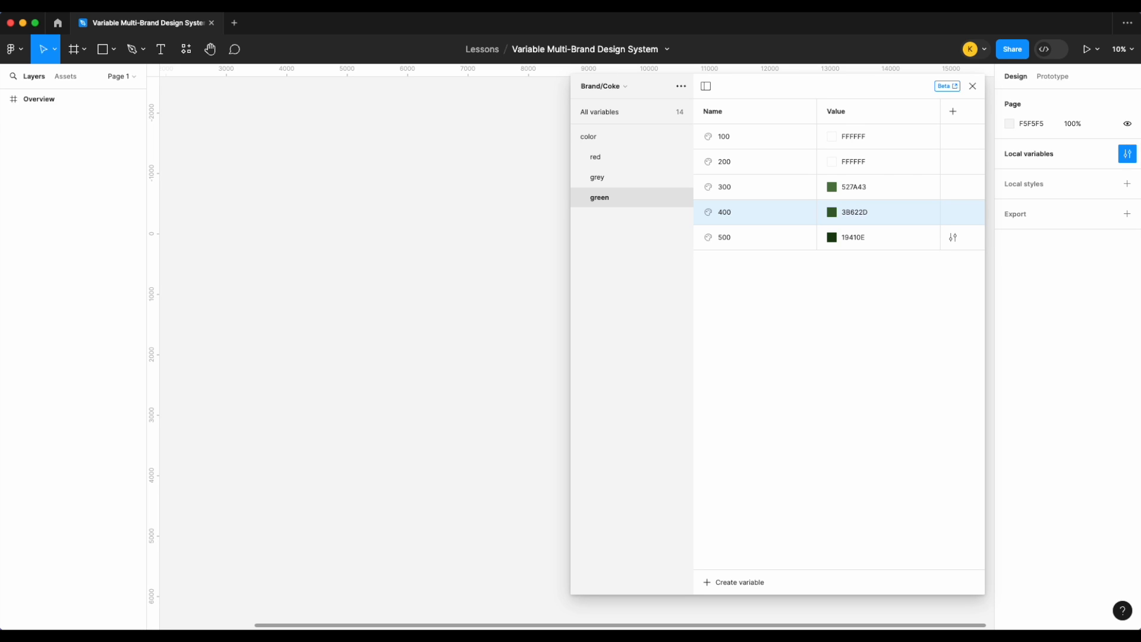
- Set the green 200 variable to 638754 and the green 100 variable to 95AE8A
left_click(864, 163)
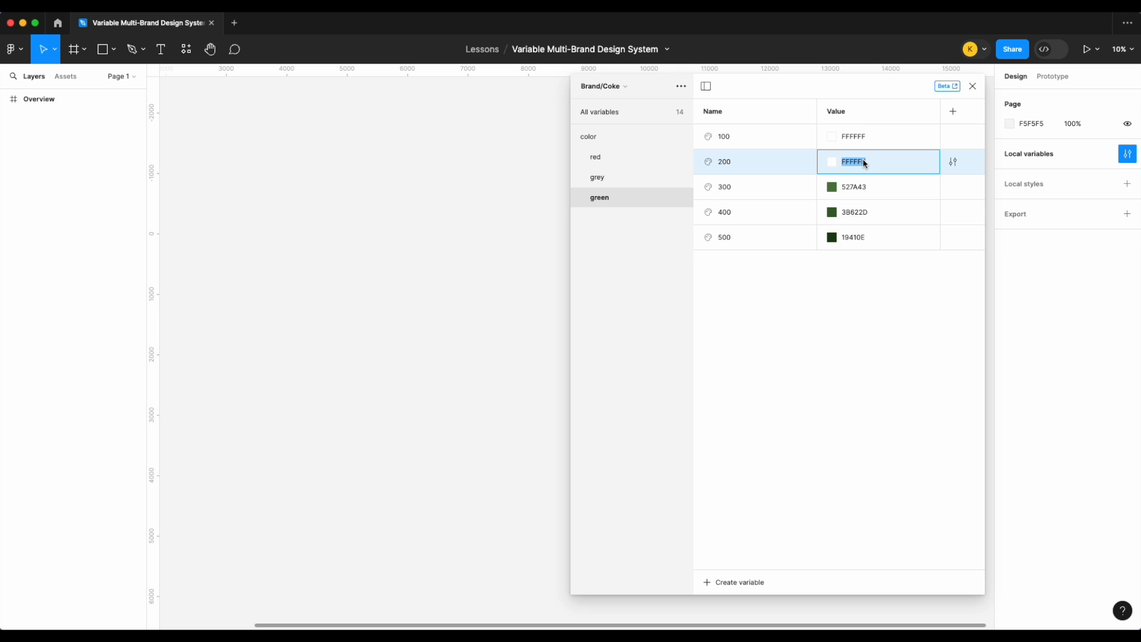
type("638754")
key("Return")
left_click(866, 137)
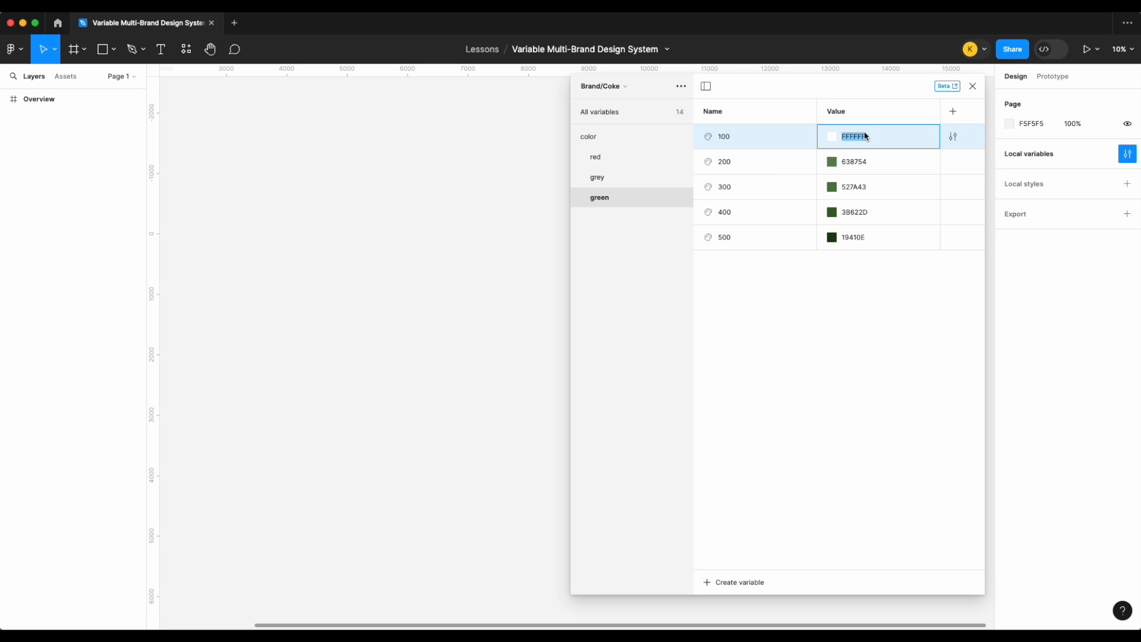
type("95ae8a")
key("Return")
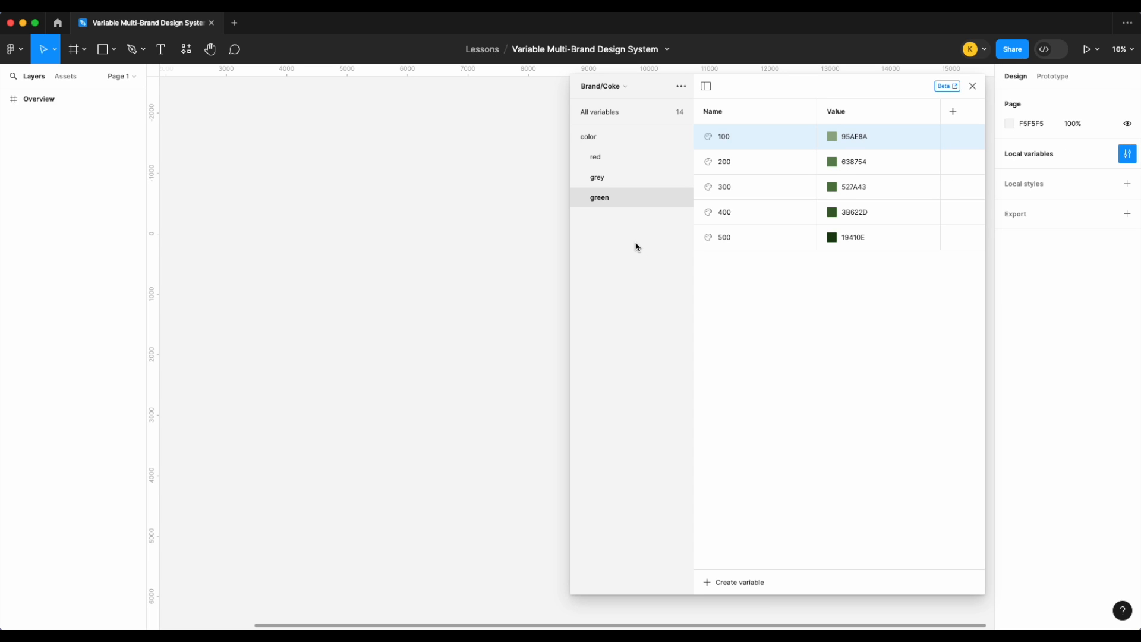
- Create a color variable named black directly inside the color group
left_click(623, 141)
left_click(741, 582)
left_click(740, 566)
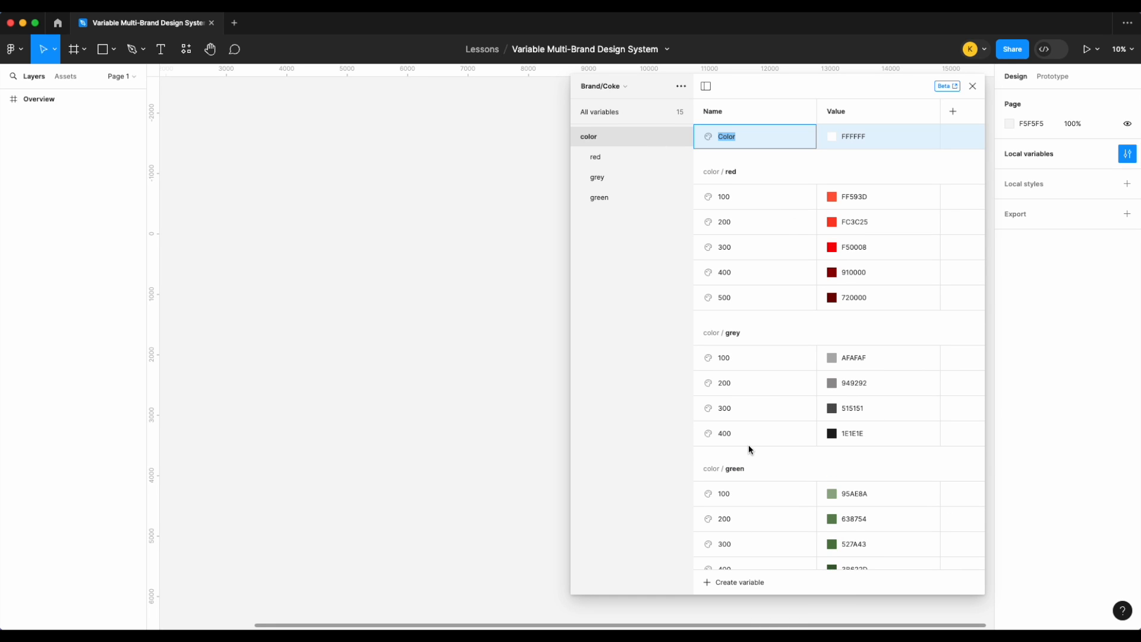
type("black/b")
key("Return")
- Set the black variable's color to 000000
left_click(835, 136)
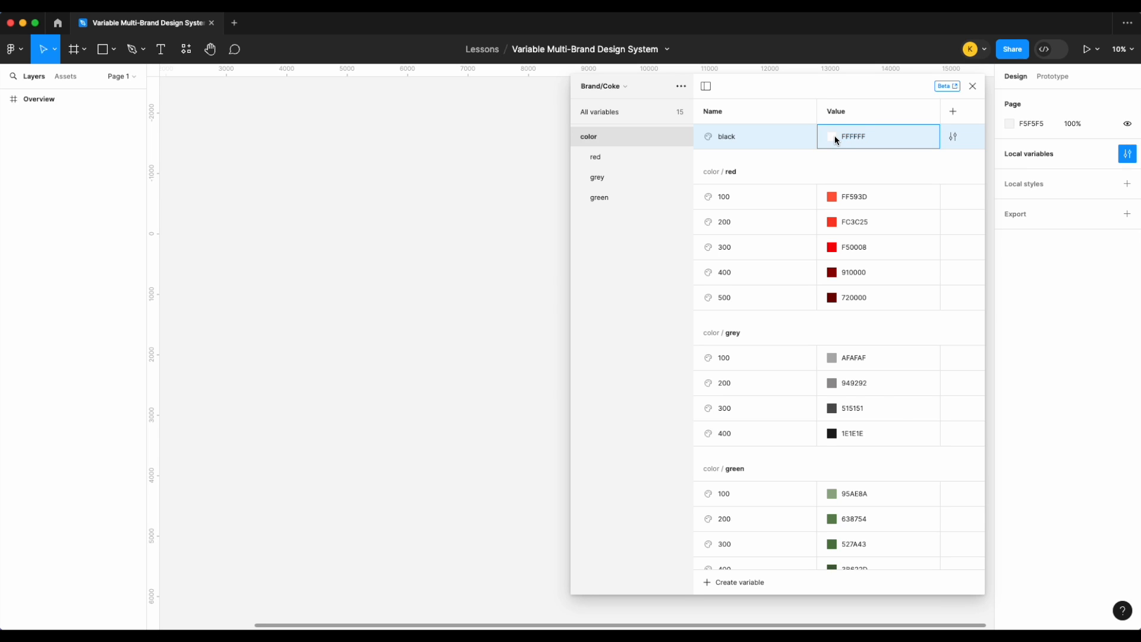
left_click(835, 138)
left_click_drag(857, 216, 793, 384)
left_click(795, 196)
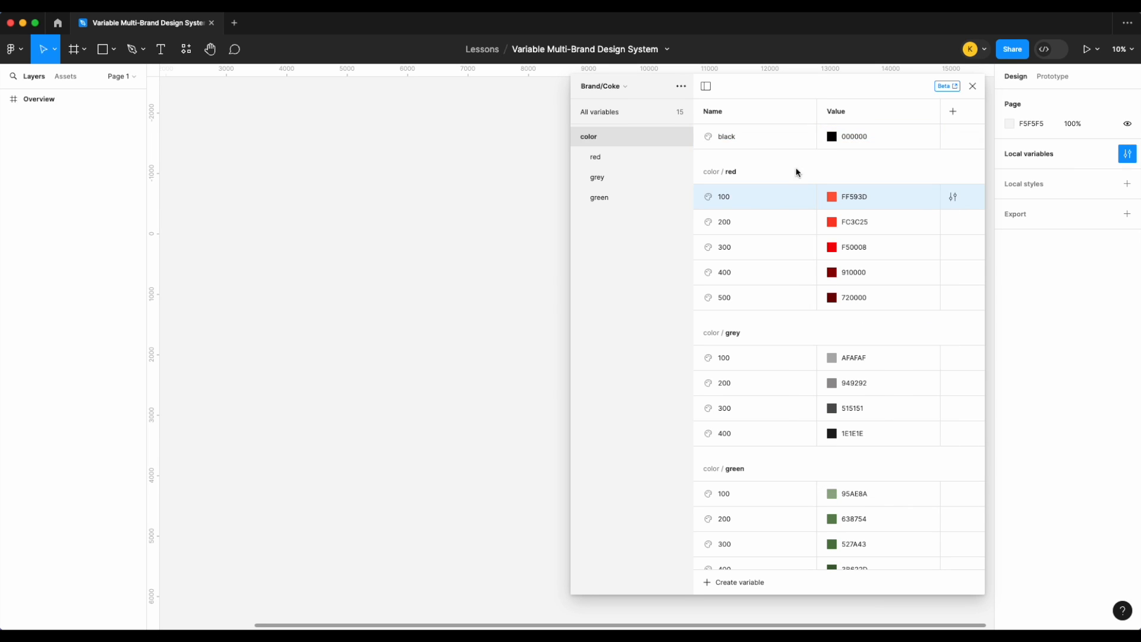
- Add a color variable named white directly inside the color group, keeping its default value FFFFFF
left_click(744, 132)
left_click(734, 581)
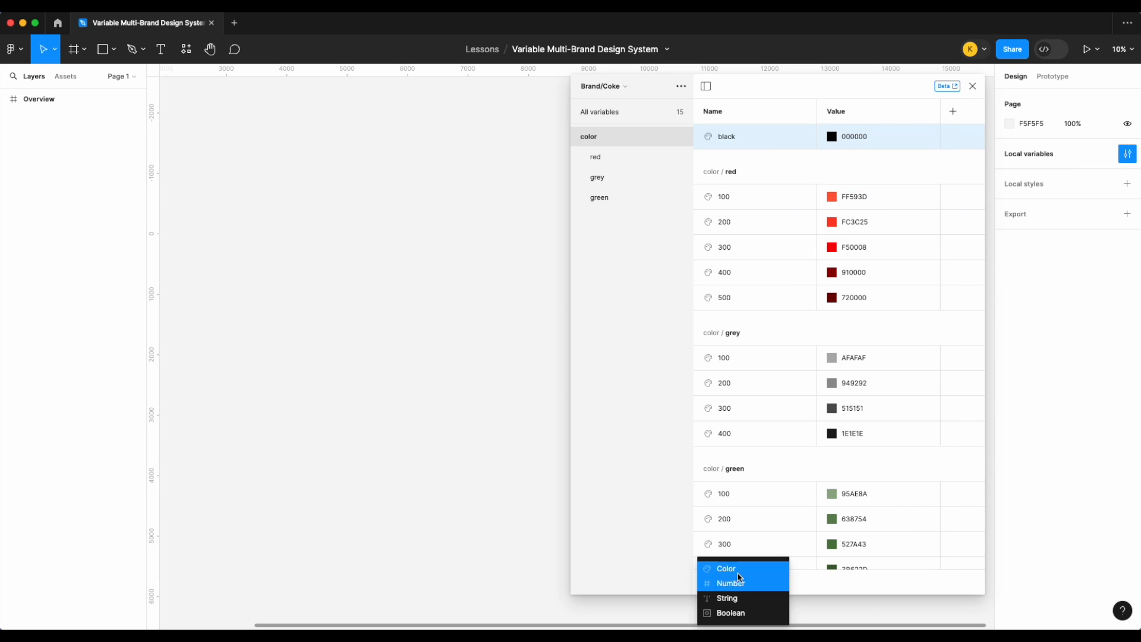
left_click(738, 572)
type("white")
key("Return")
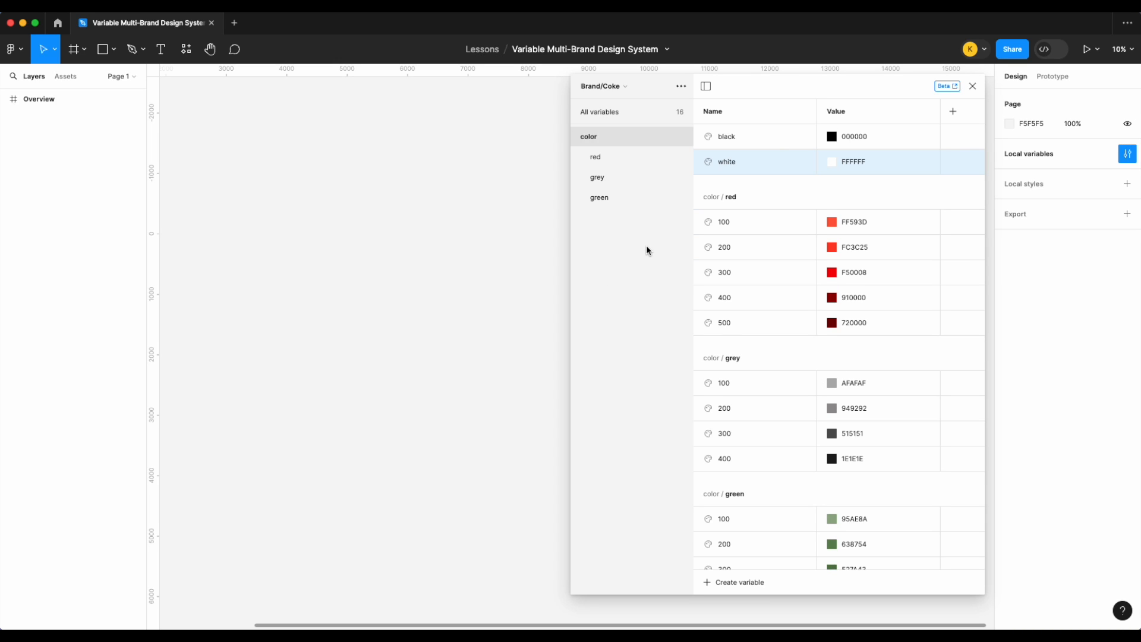
- Create a number variable named radius/none in the Brand/Coke collection
left_click(635, 114)
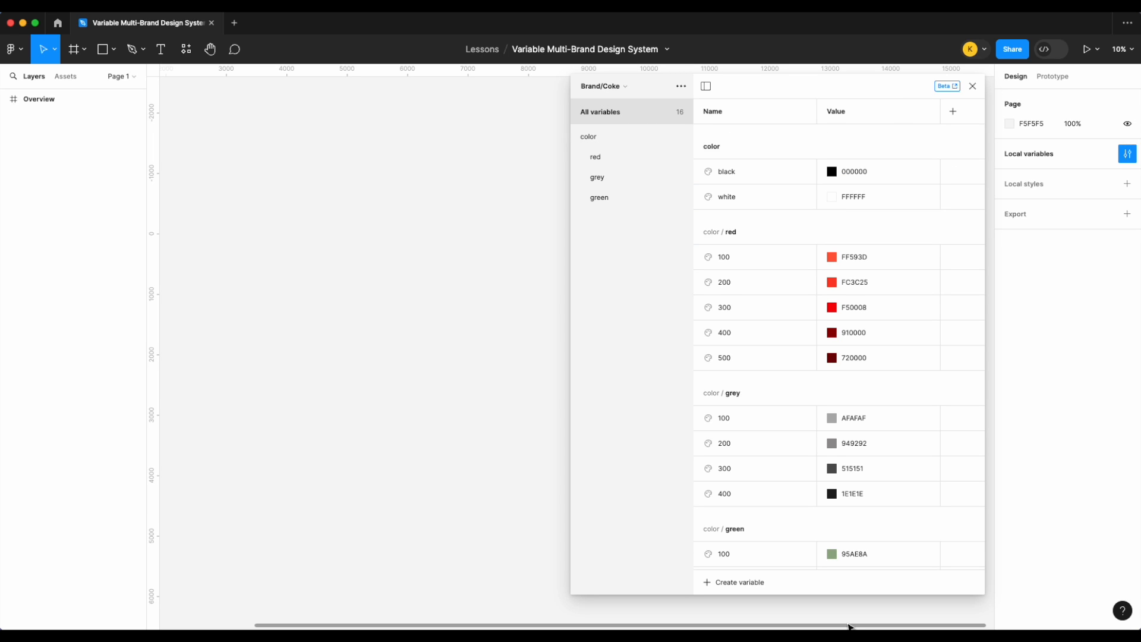
left_click(743, 583)
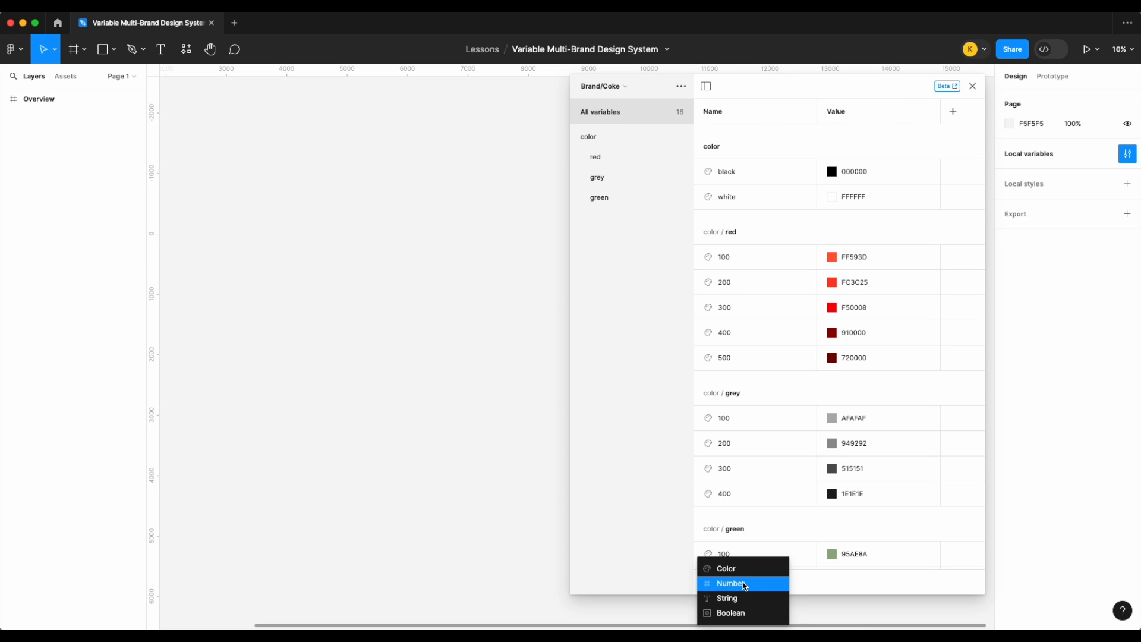
left_click(744, 583)
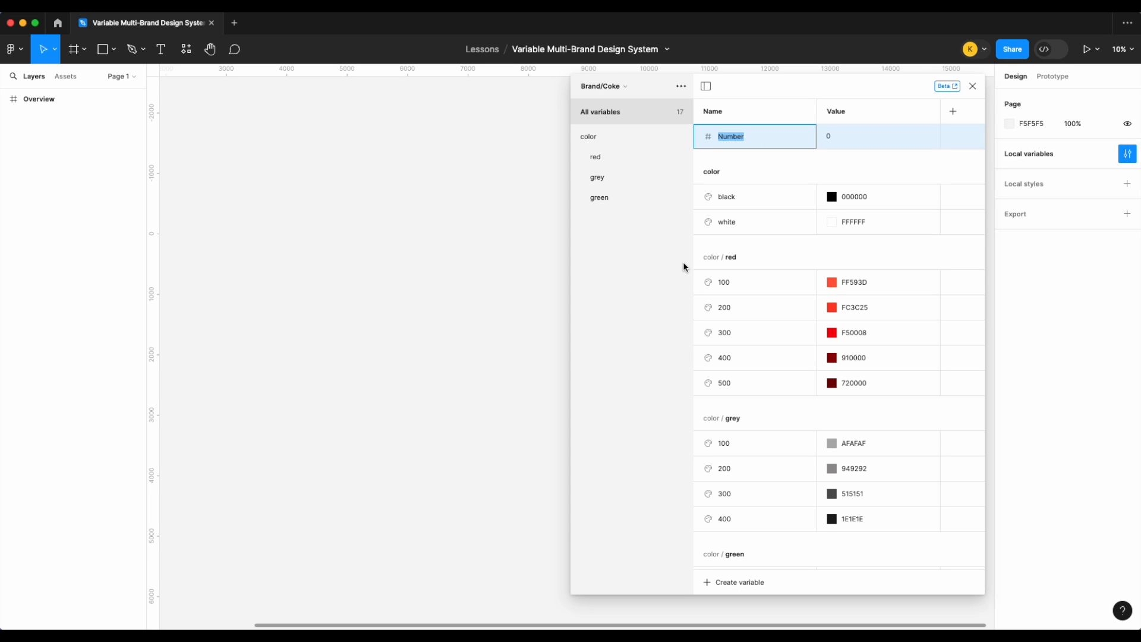
type("radius")
type("/none")
key("Return")
- Add number variables named 100 and 200 inside the radius group
left_click(592, 218)
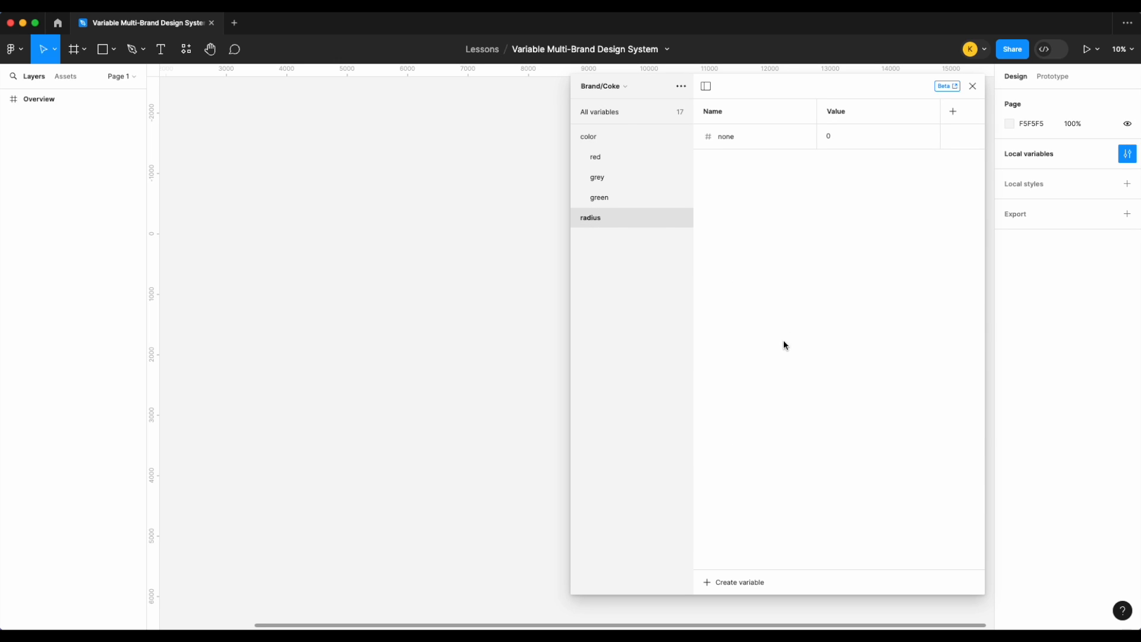
left_click(747, 578)
left_click(747, 582)
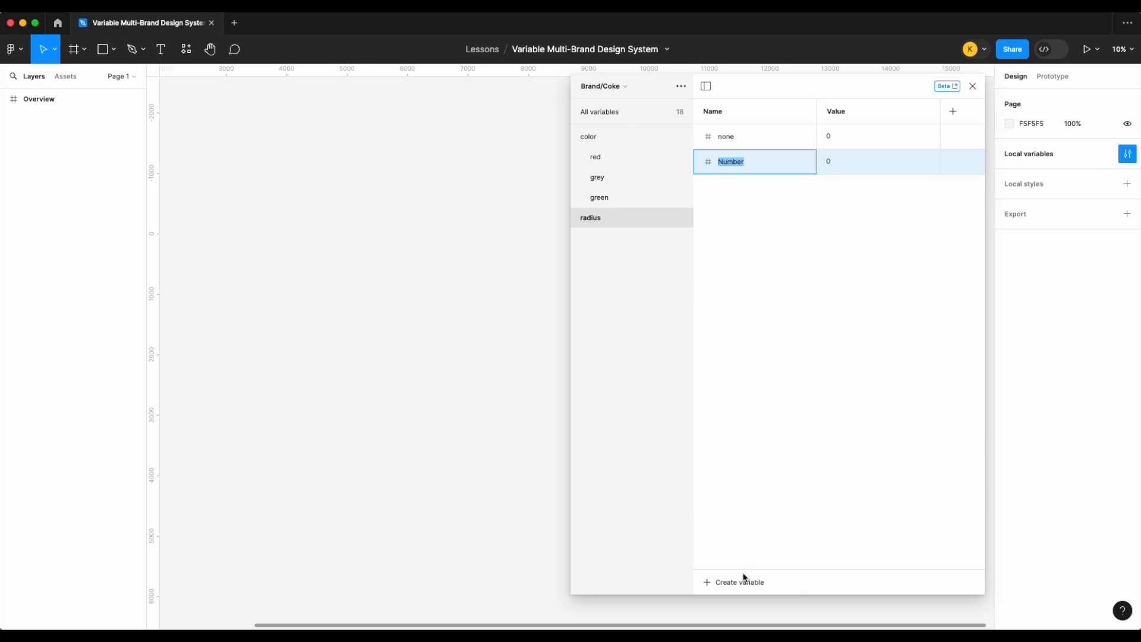
type("100")
key("Return")
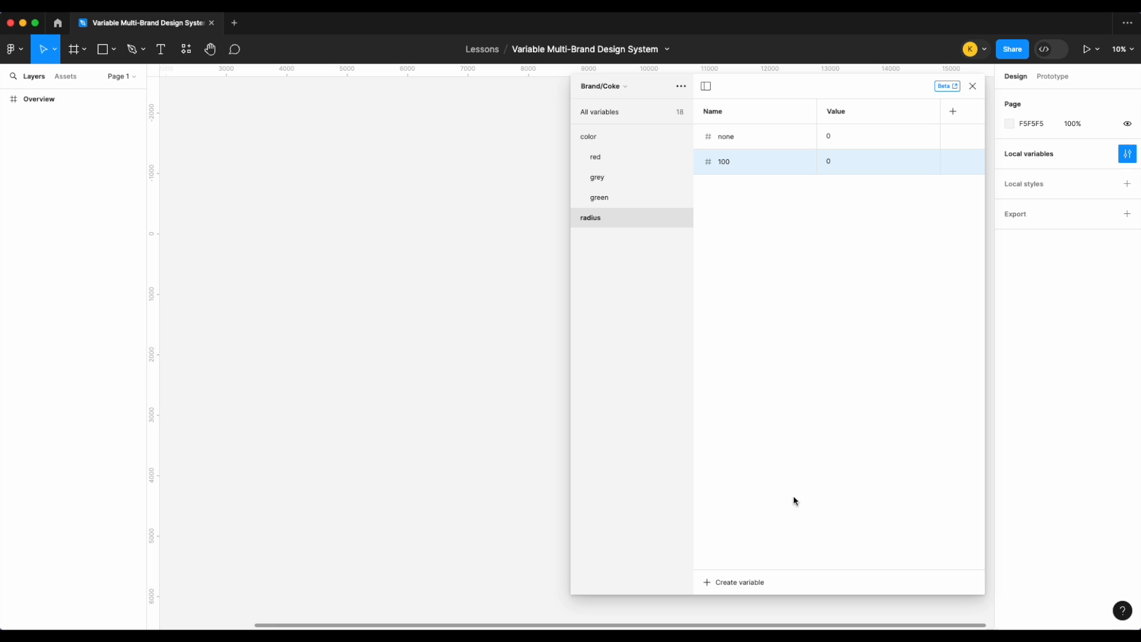
left_click(740, 581)
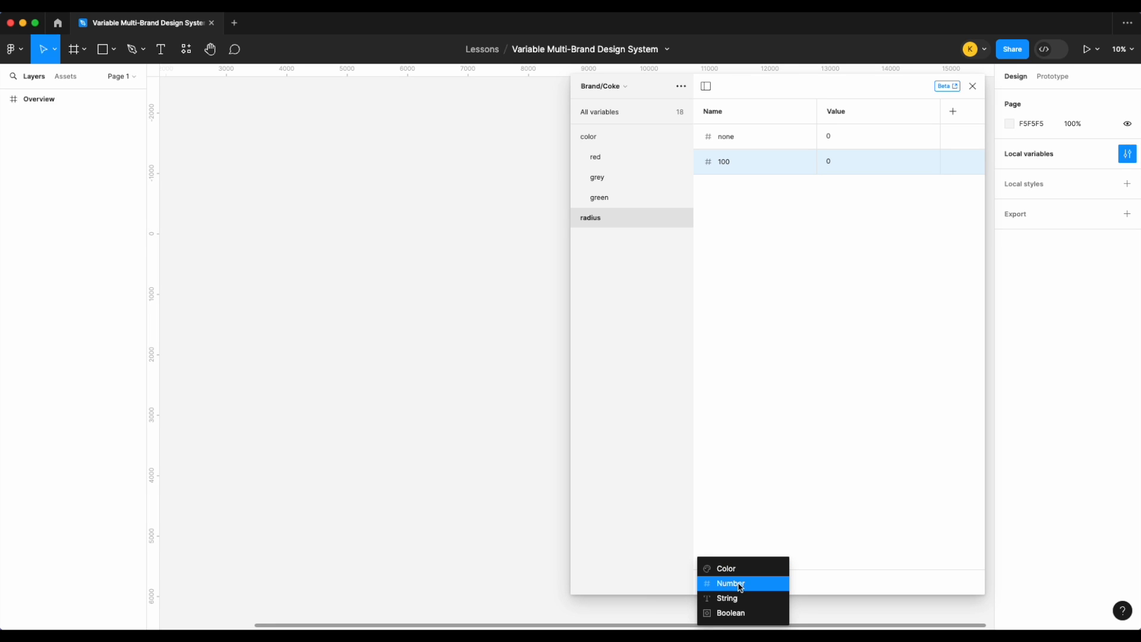
left_click(740, 586)
type("200")
key("Return")
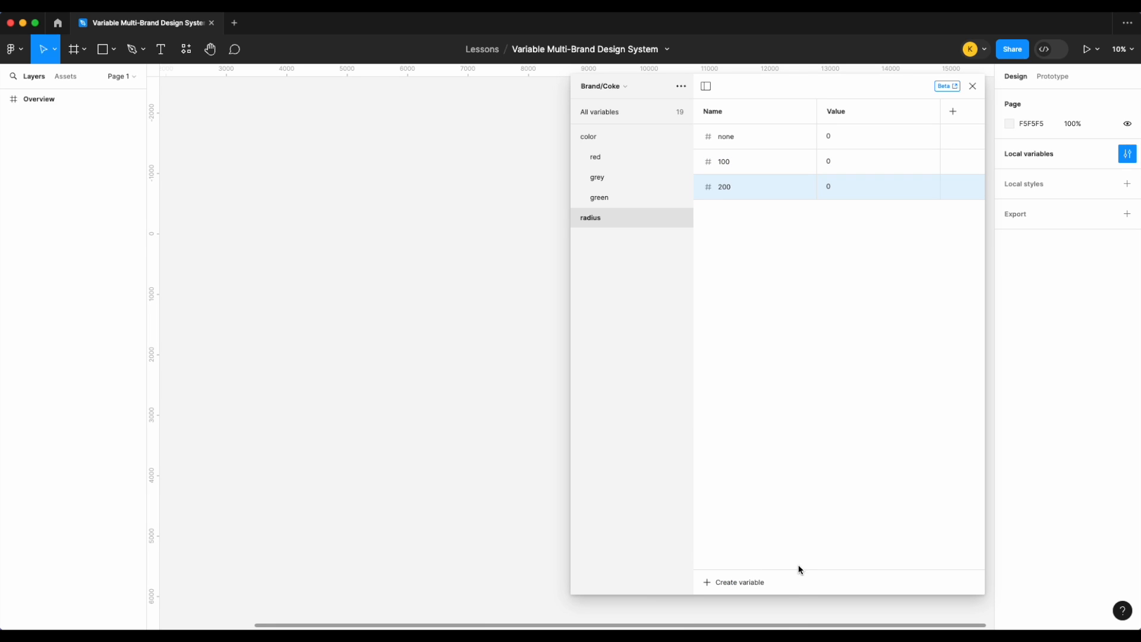
- Add number variables named 300, 400 and 500 inside the radius group
left_click(761, 581)
left_click(758, 583)
type("300")
key("Return")
left_click(730, 581)
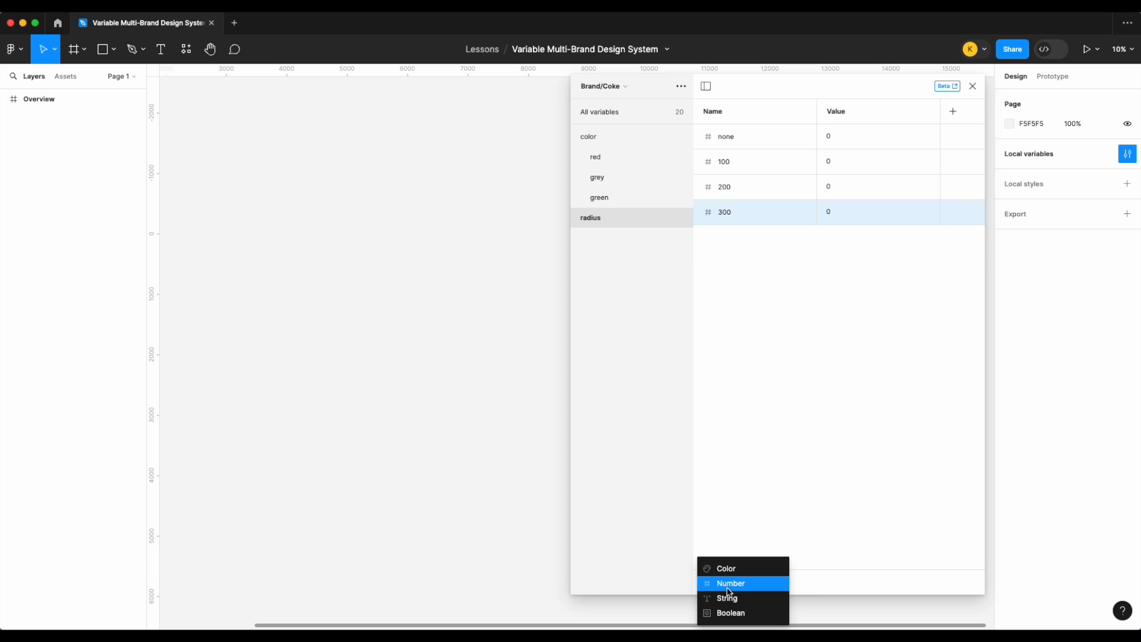
left_click(730, 584)
type("400")
key("Return")
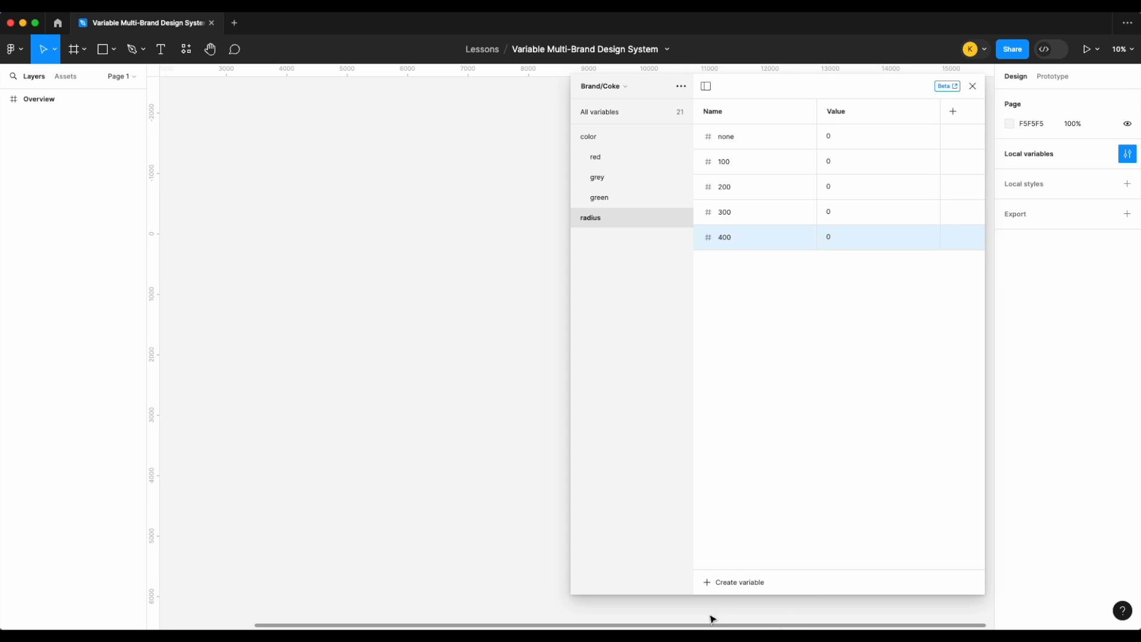
left_click(730, 582)
left_click(731, 581)
type("500")
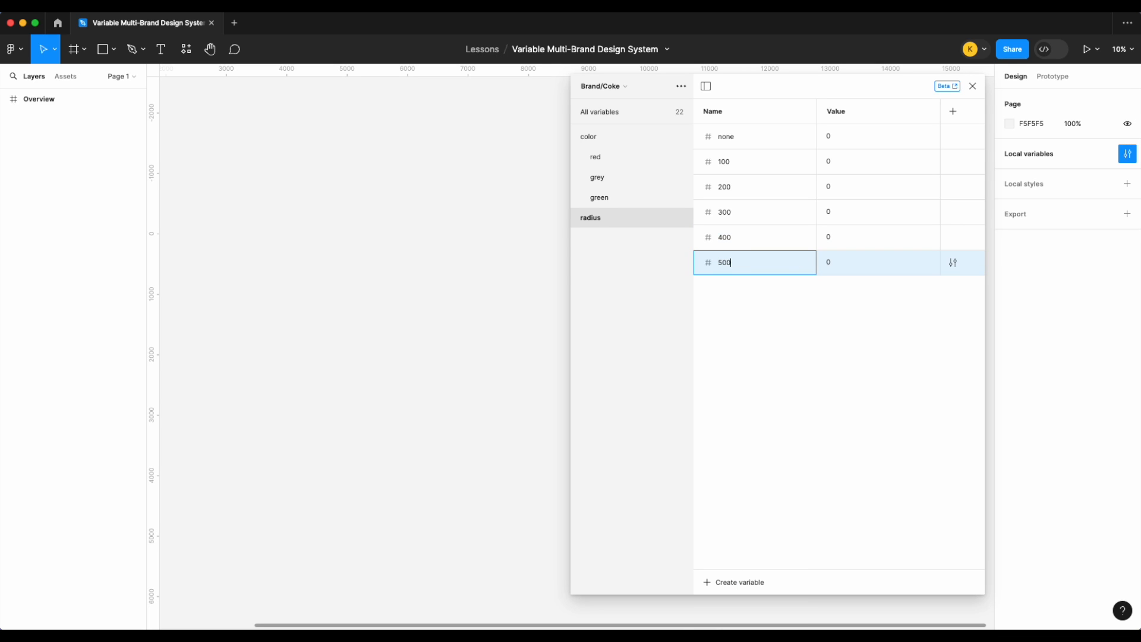
key("Return")
- Set the radius 100 variable to 2 and the radius 200 variable to 4
left_click(853, 155)
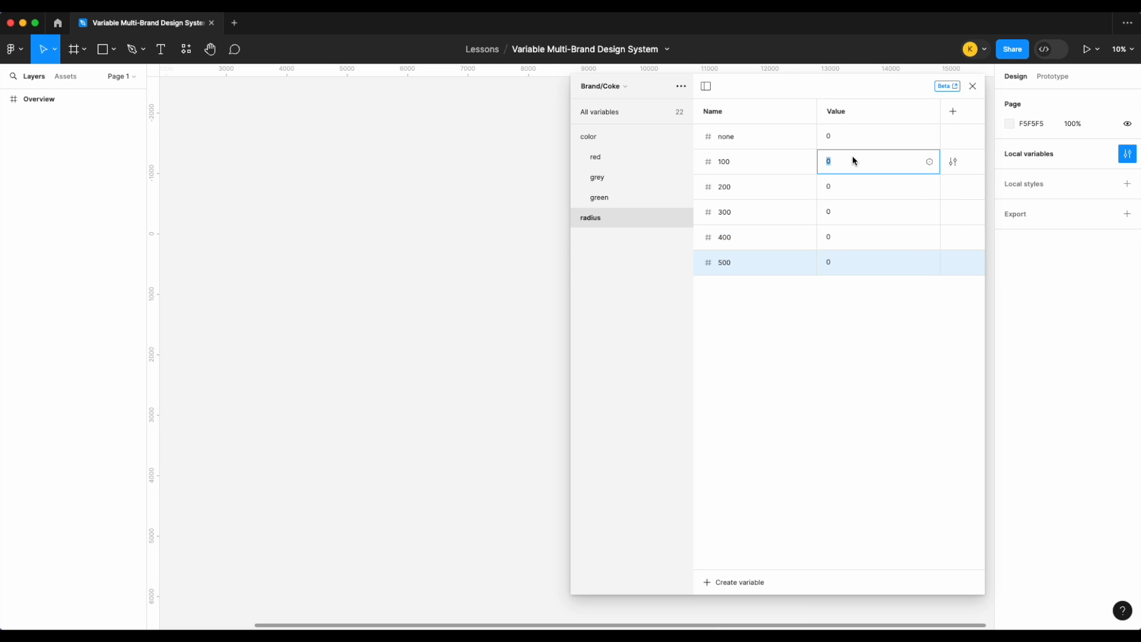
type("2")
key("Return")
left_click(840, 188)
type("4")
key("Return")
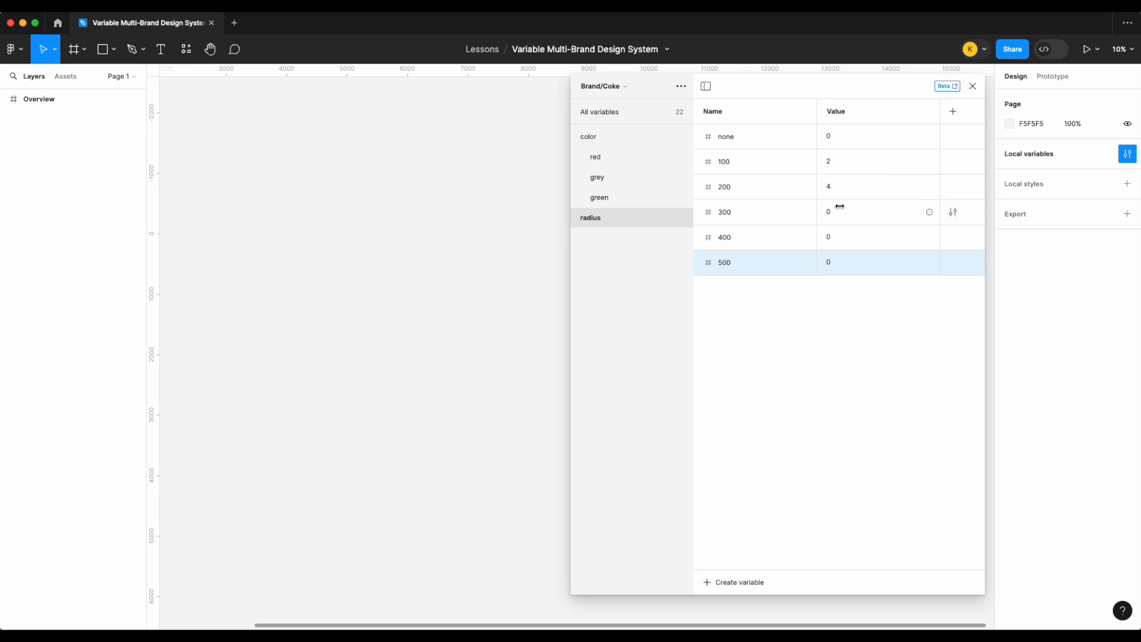
- Set the radius 300 variable to 6, radius 400 to 8 and radius 500 to 50
left_click(843, 208)
type("6")
key("Return")
left_click(844, 239)
type("8")
key("Return")
left_click(837, 264)
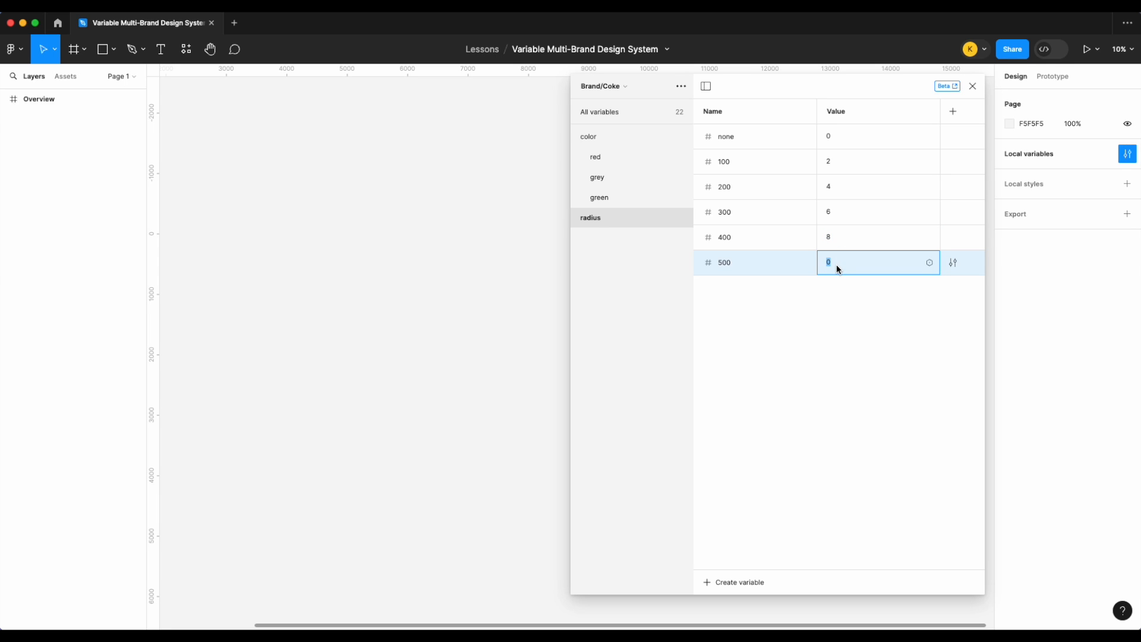
type("50")
key("Return")
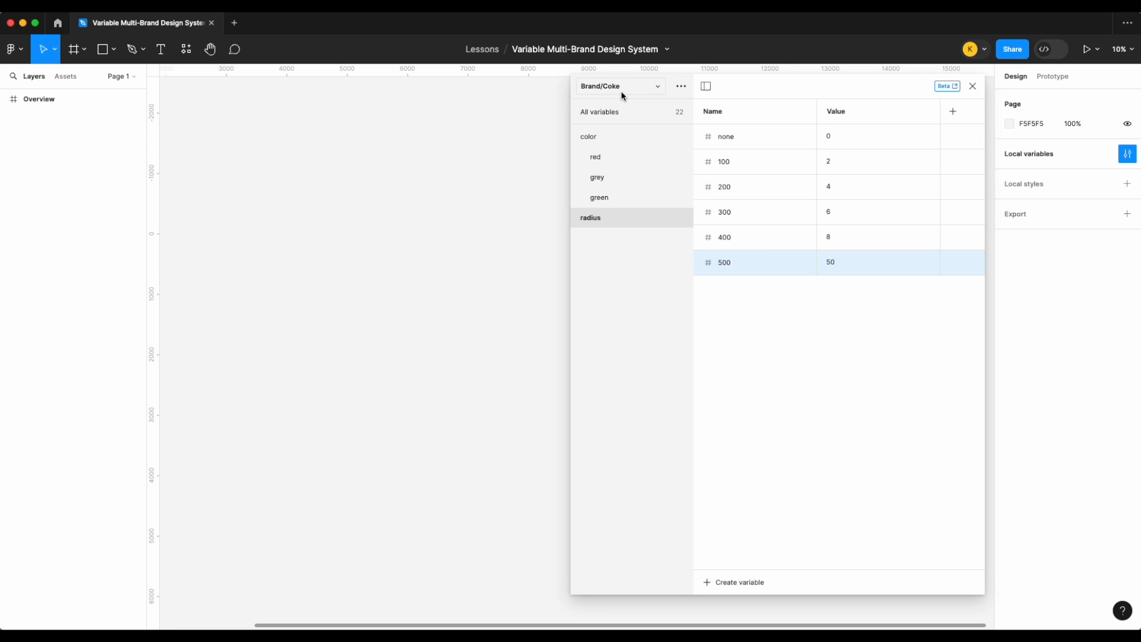
- Switch from the Brand/Coke variable collection to the Brand/Sprite collection
left_click(614, 137)
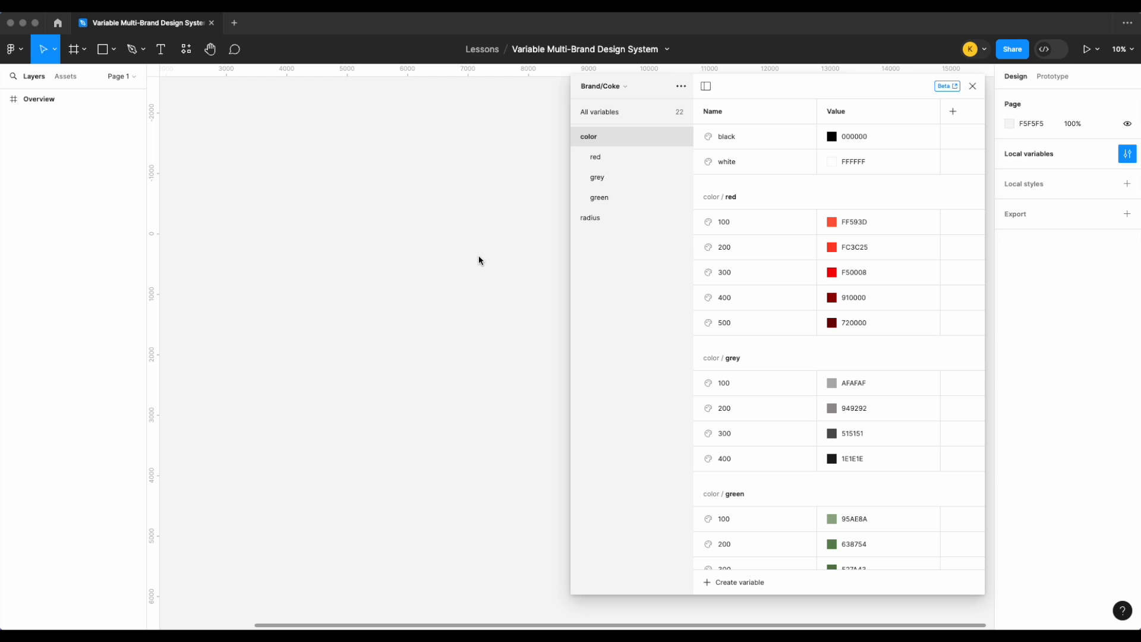
left_click(614, 96)
left_click(617, 95)
left_click(618, 100)
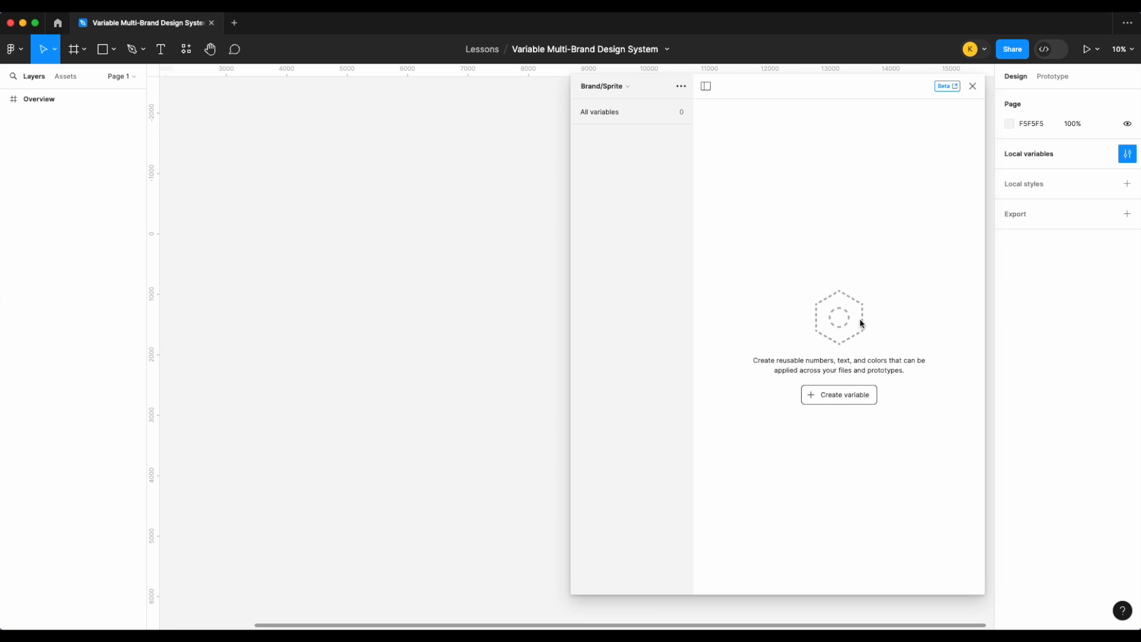
- Create a color variable named color/blue/100 in the Brand/Sprite collection
left_click(838, 397)
left_click(830, 415)
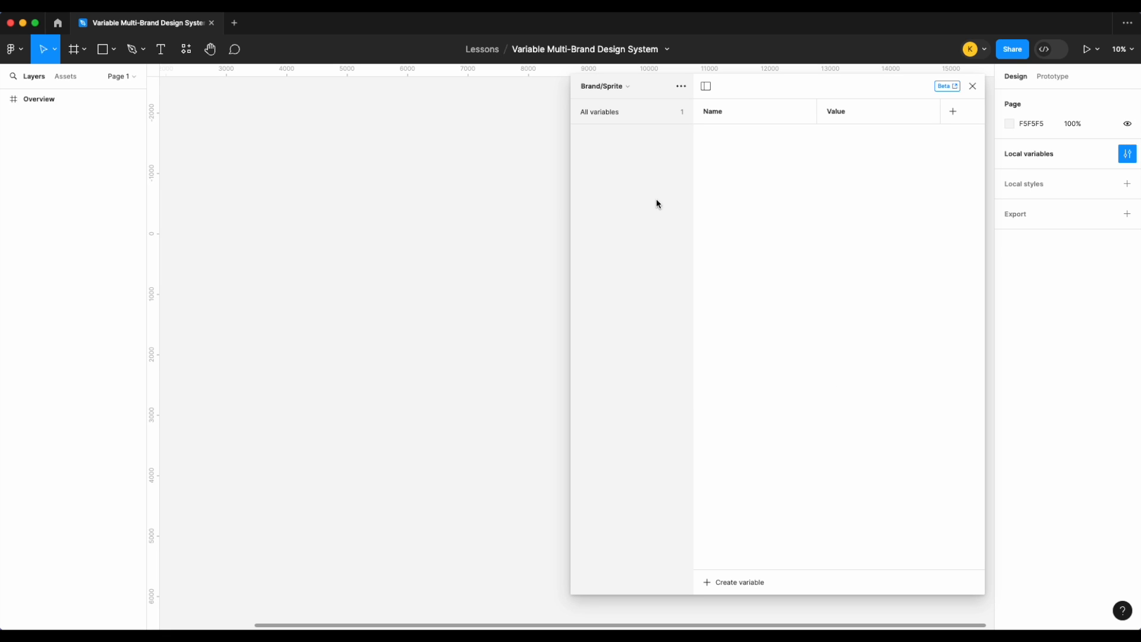
double_click(722, 136)
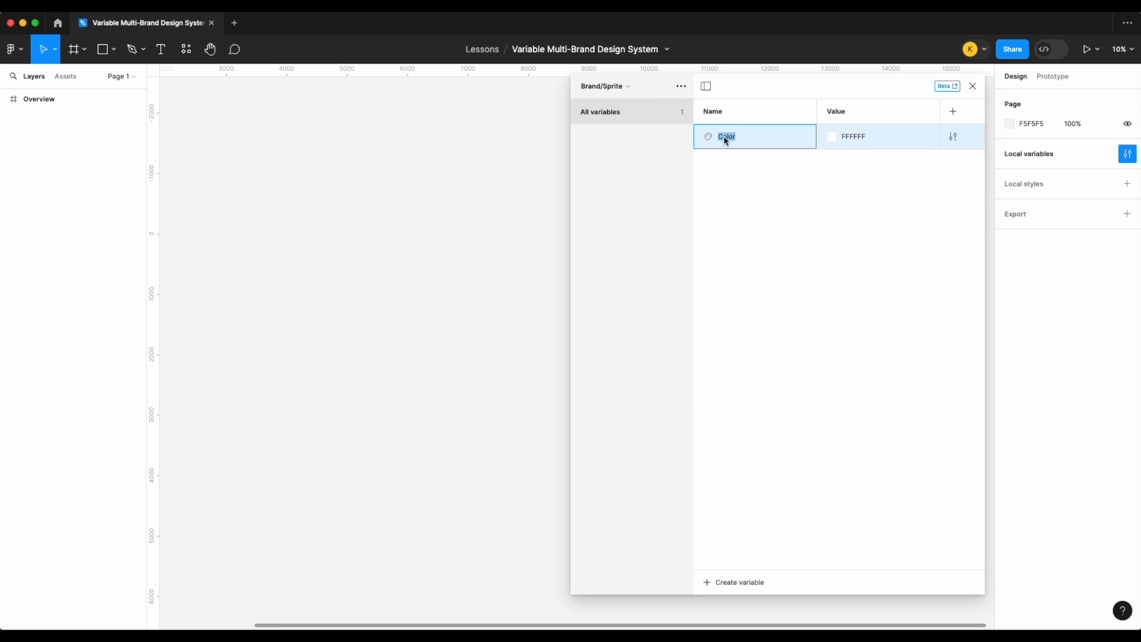
type("color/blue/100")
key("Return")
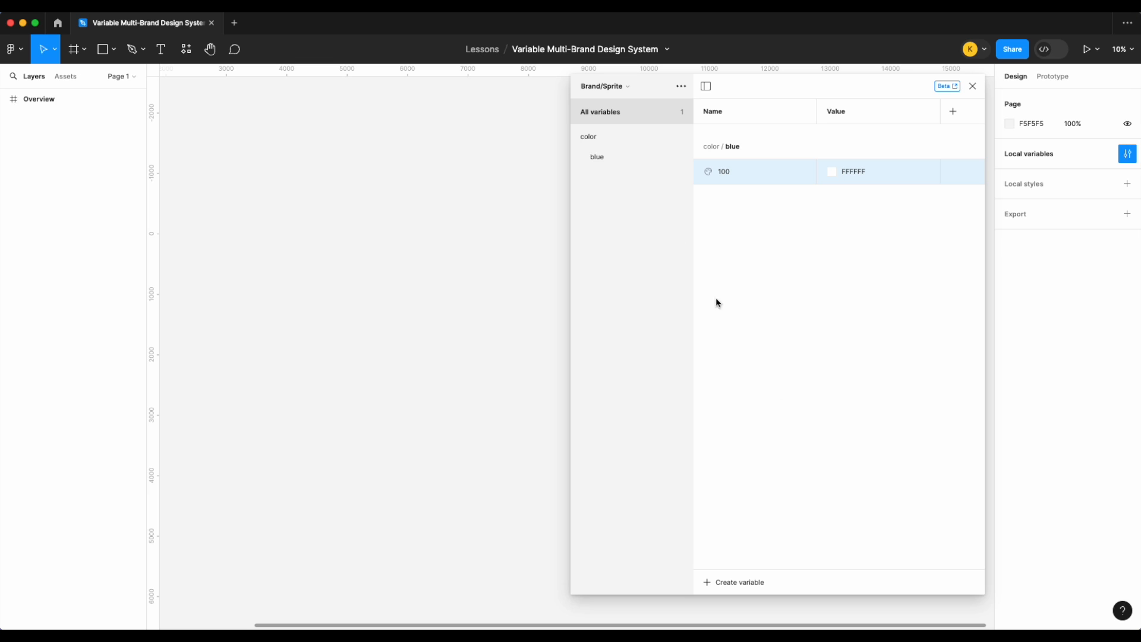
- Add color variables named 200 and 300 to the color/blue group
left_click(627, 164)
left_click(767, 584)
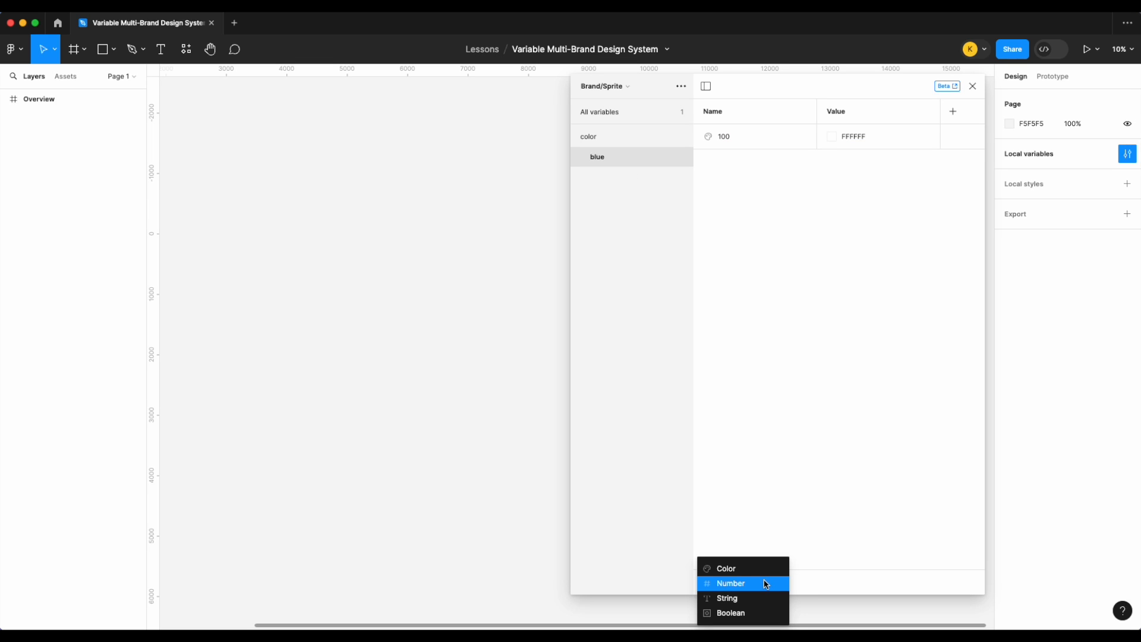
left_click(762, 572)
key("Return")
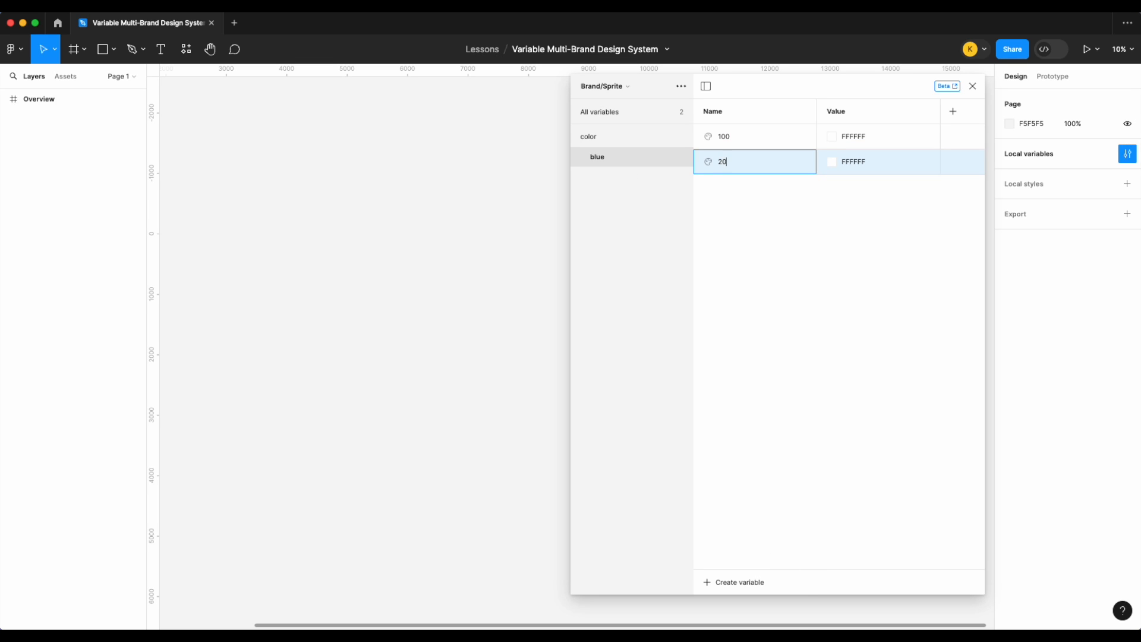
left_click(739, 585)
left_click(728, 568)
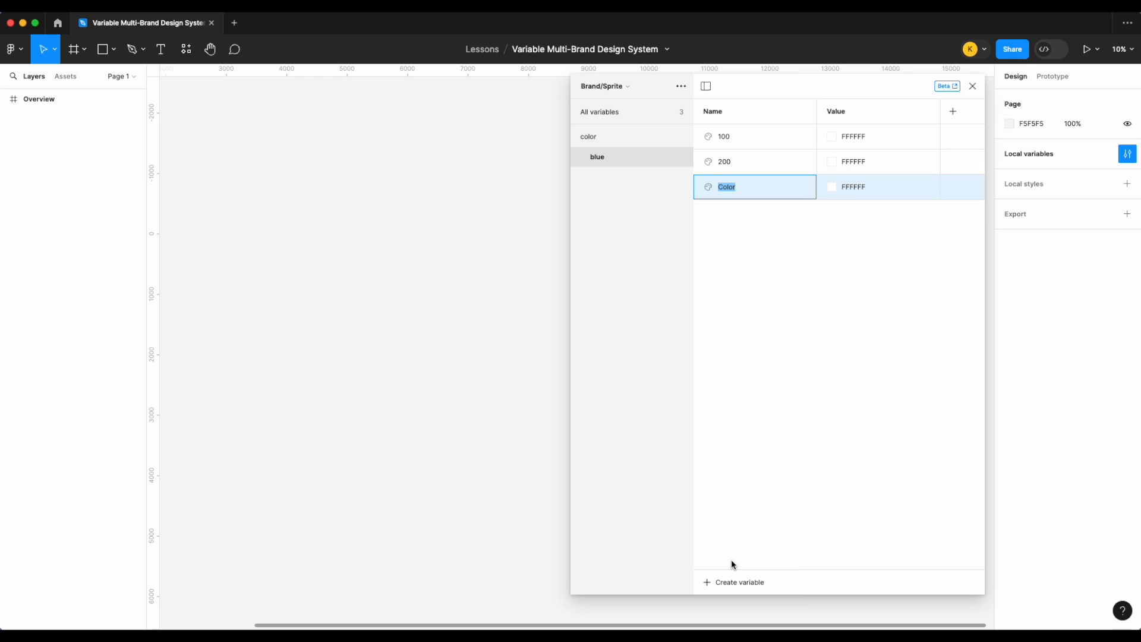
key("Return")
- Add color variables named 400 and 500 to the color/blue group
left_click(728, 582)
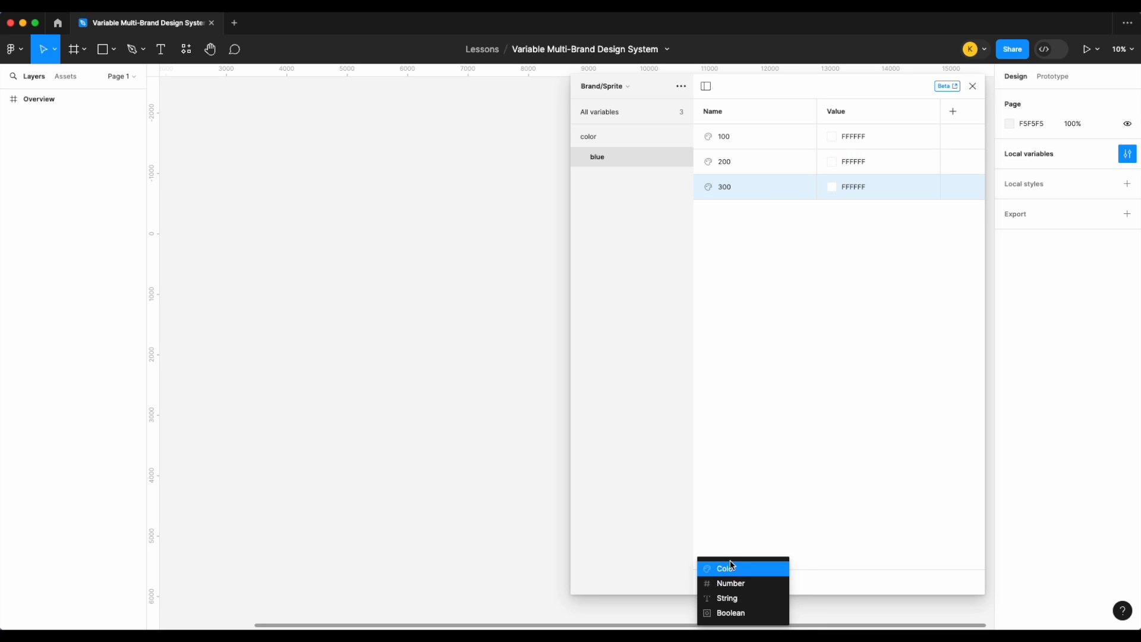
left_click(728, 566)
key("Right")
key("Return")
left_click(713, 583)
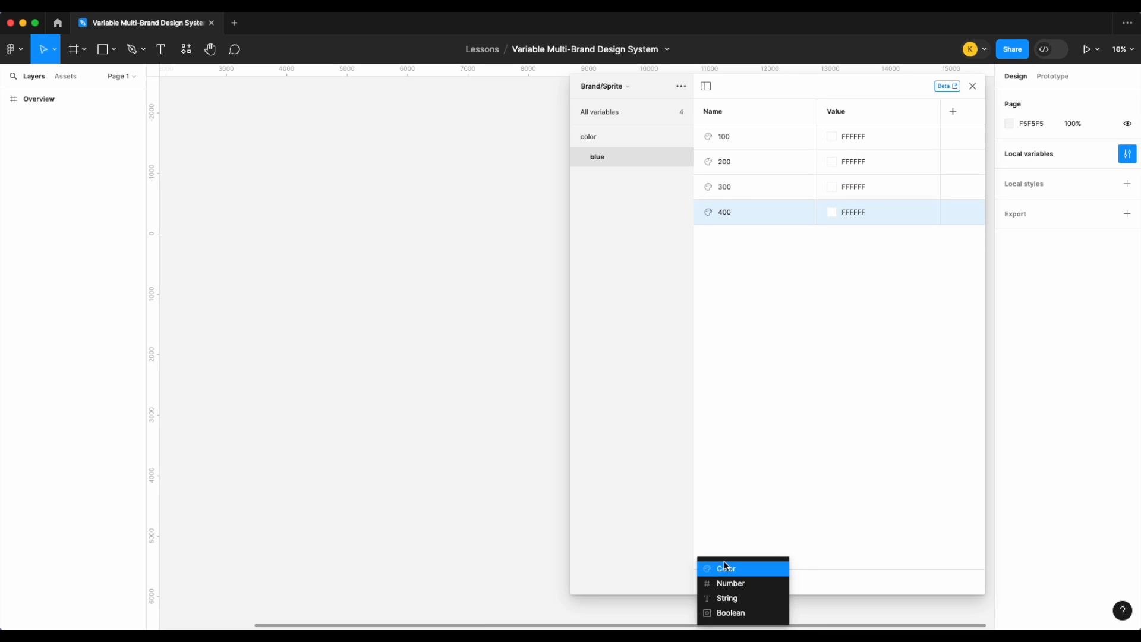
left_click(727, 566)
type("500")
key("Return")
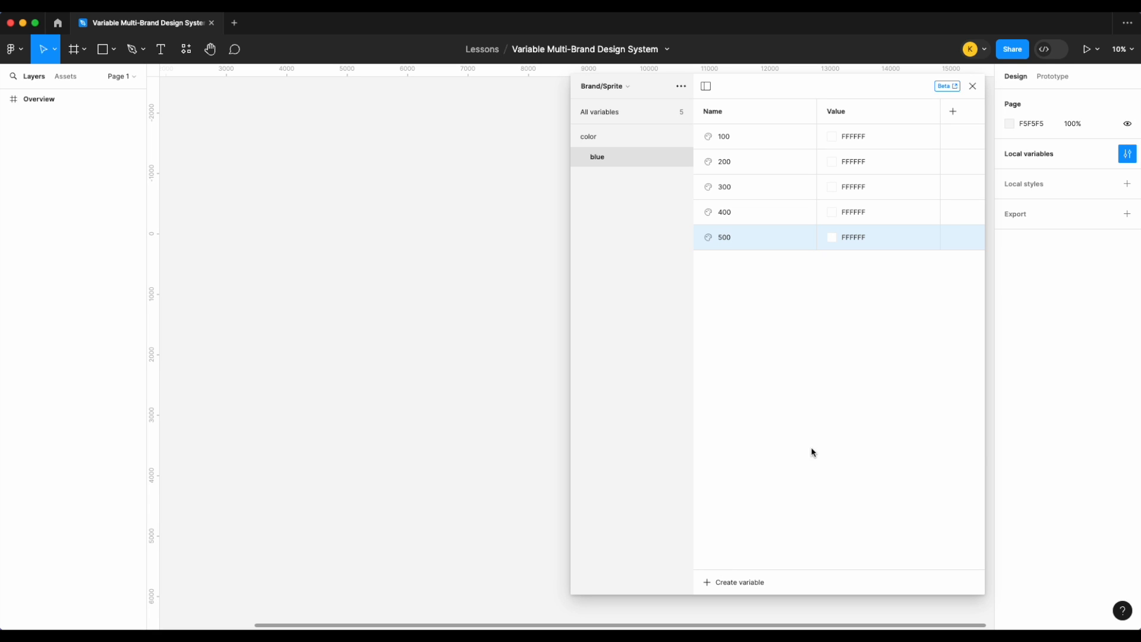
- Set the blue 500 variable to hex 00388D and blue 400 to 004AA2
left_click(858, 241)
type("00388D")
key("Return")
left_click(883, 219)
type("0")
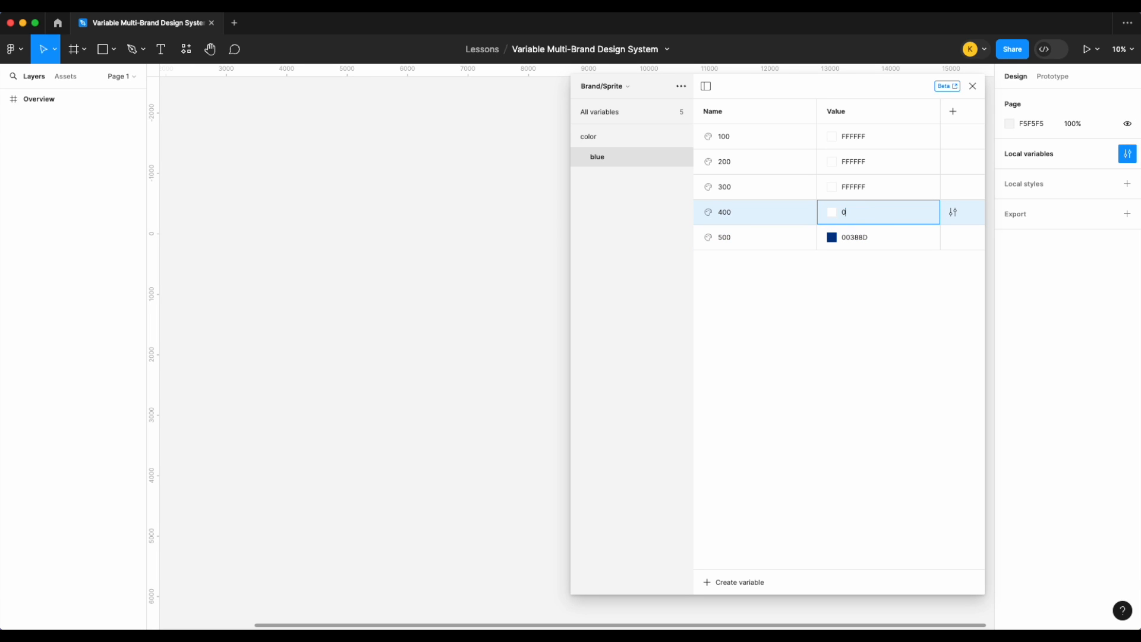
type("04AA2")
key("Return")
- Set the blue 300 variable to hex 005CB8, blue 200 to 3B6ABF and blue 100 to 7089CE
left_click(873, 191)
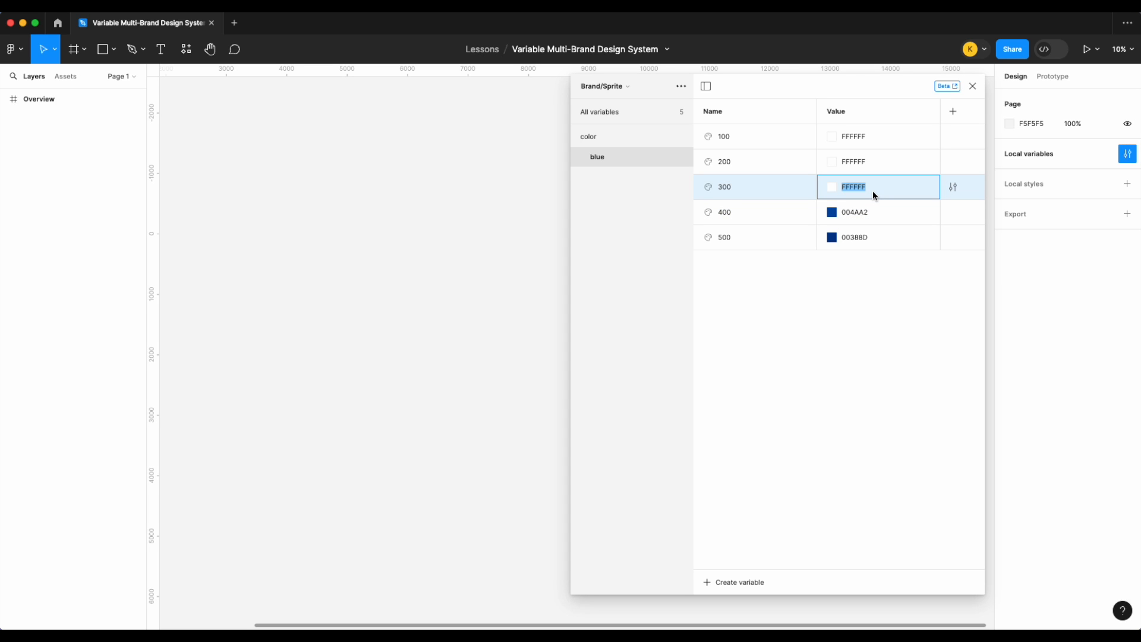
type("005CB8")
key("Return")
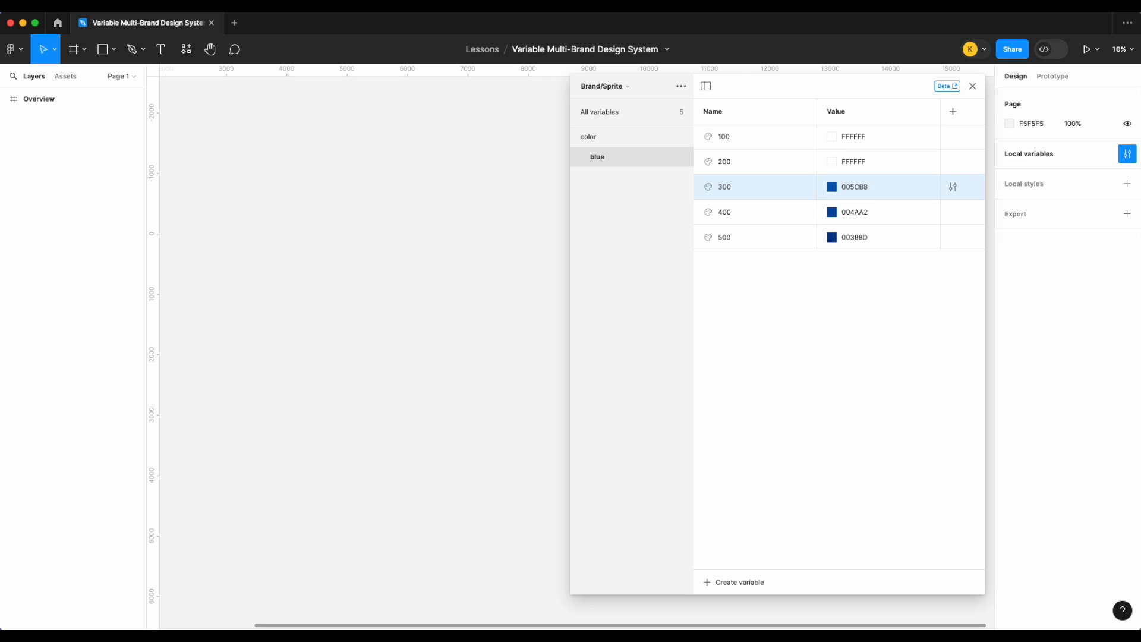
left_click(865, 163)
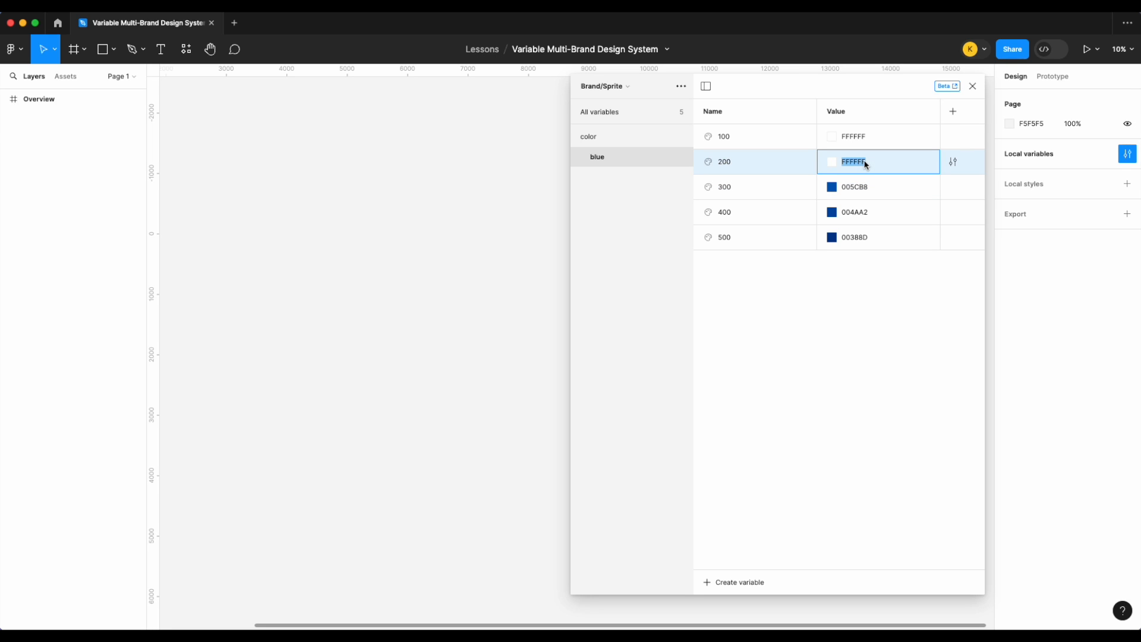
type("3b6abf")
key("Return")
left_click(874, 137)
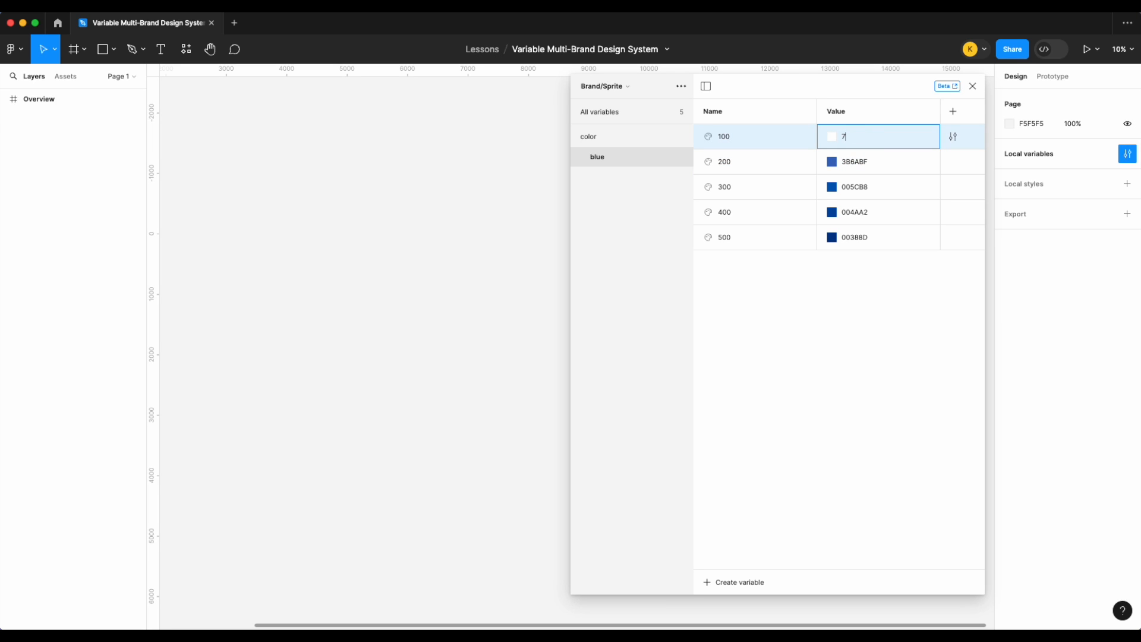
type("708")
key("Return")
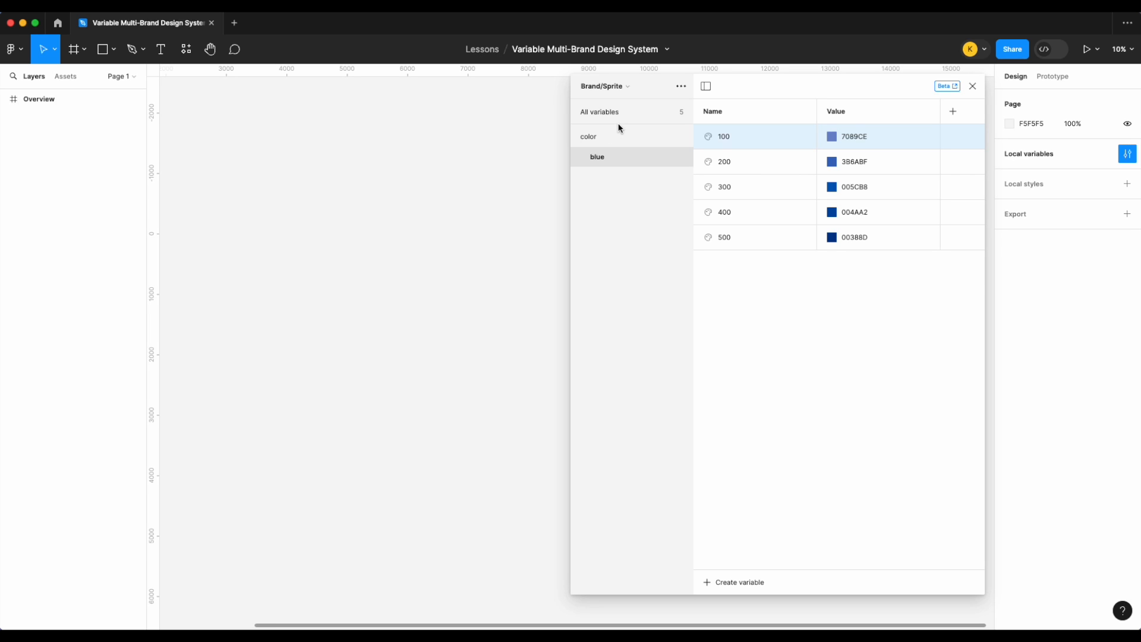
- Create a color variable named yellow/100 inside the color group
left_click(606, 138)
left_click(728, 583)
left_click(726, 566)
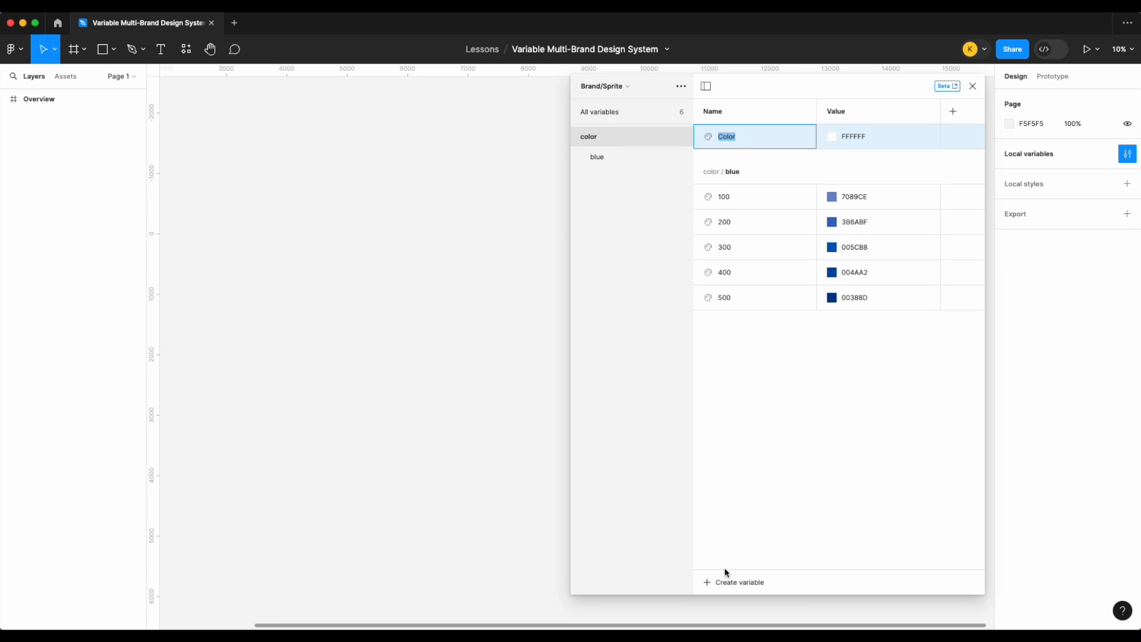
type("yellow/100")
key("Return")
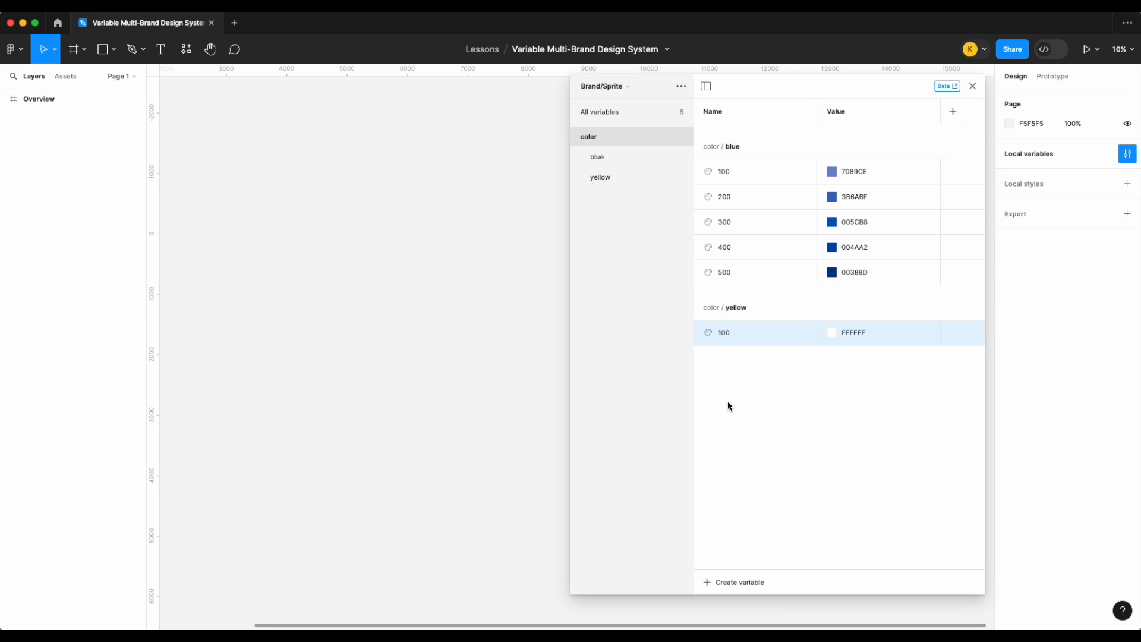
- Add color variables named 200 and 300 to the color/yellow group
left_click(623, 176)
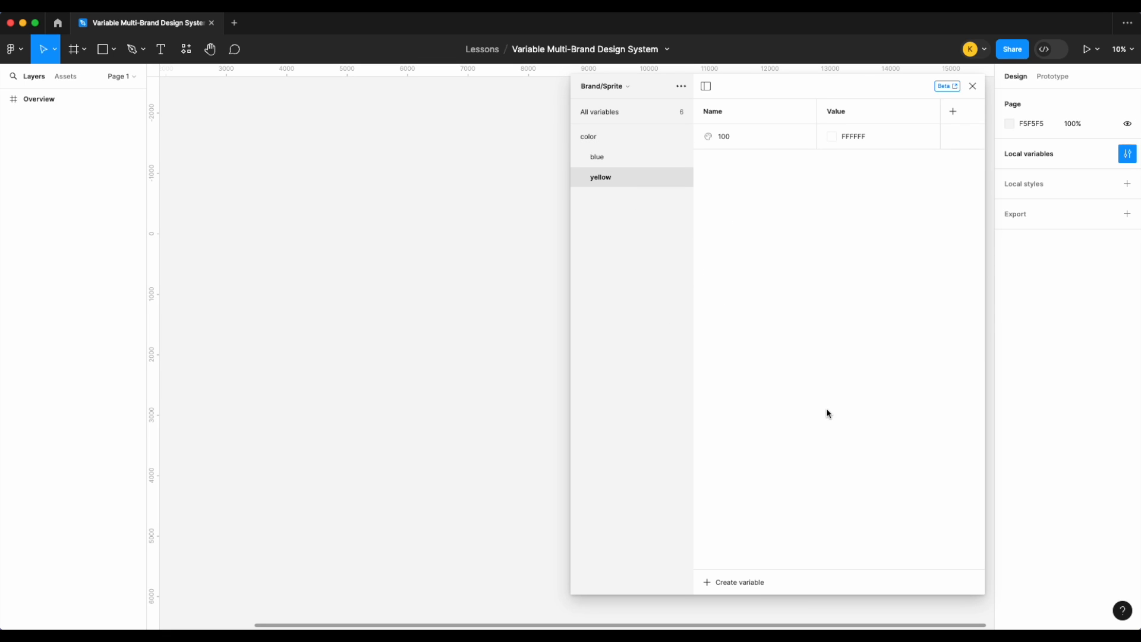
left_click(740, 582)
left_click(743, 571)
type("200")
key("Return")
left_click(743, 580)
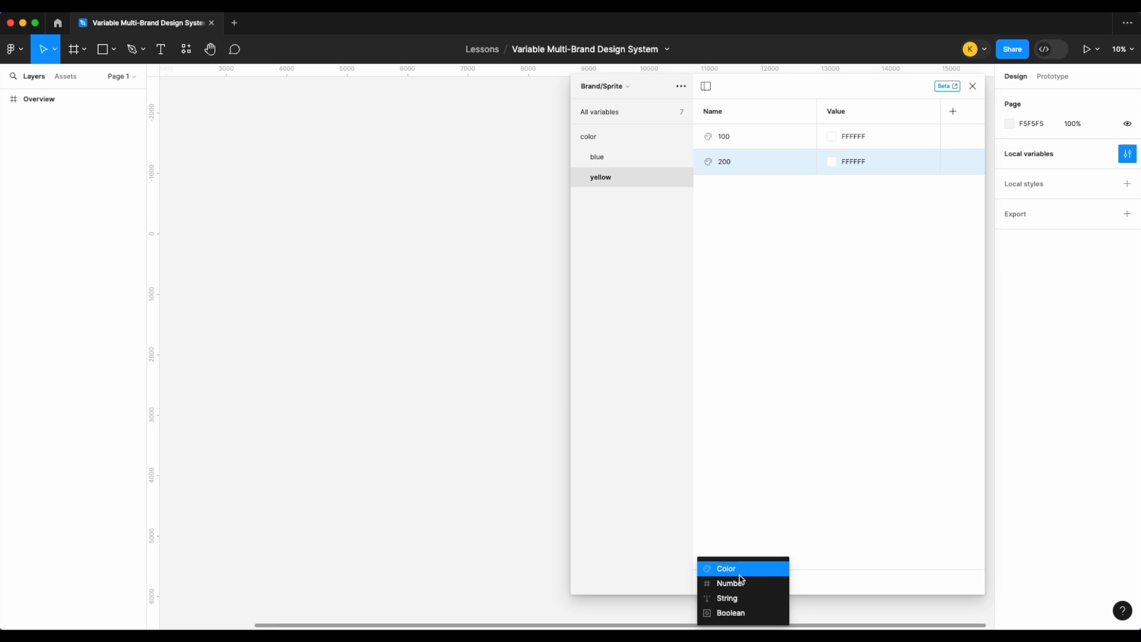
left_click(741, 570)
type("300")
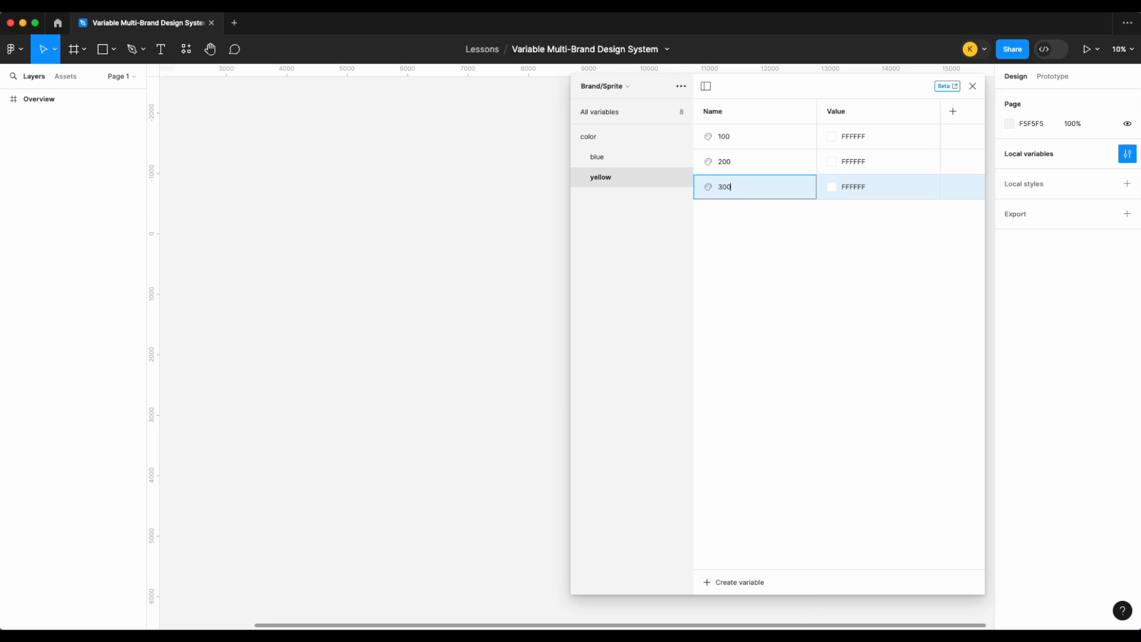
- Add color variables named 400 and 500 to the color/yellow group
left_click(721, 582)
left_click(722, 564)
type("400")
key("Return")
left_click(719, 583)
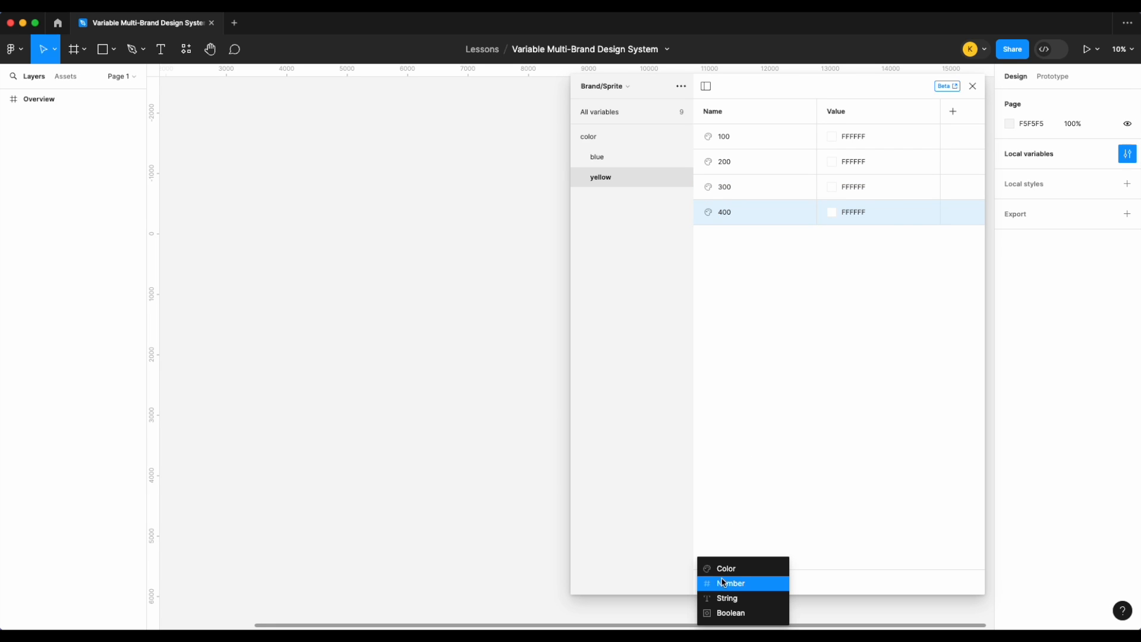
left_click(722, 568)
type("500")
key("Return")
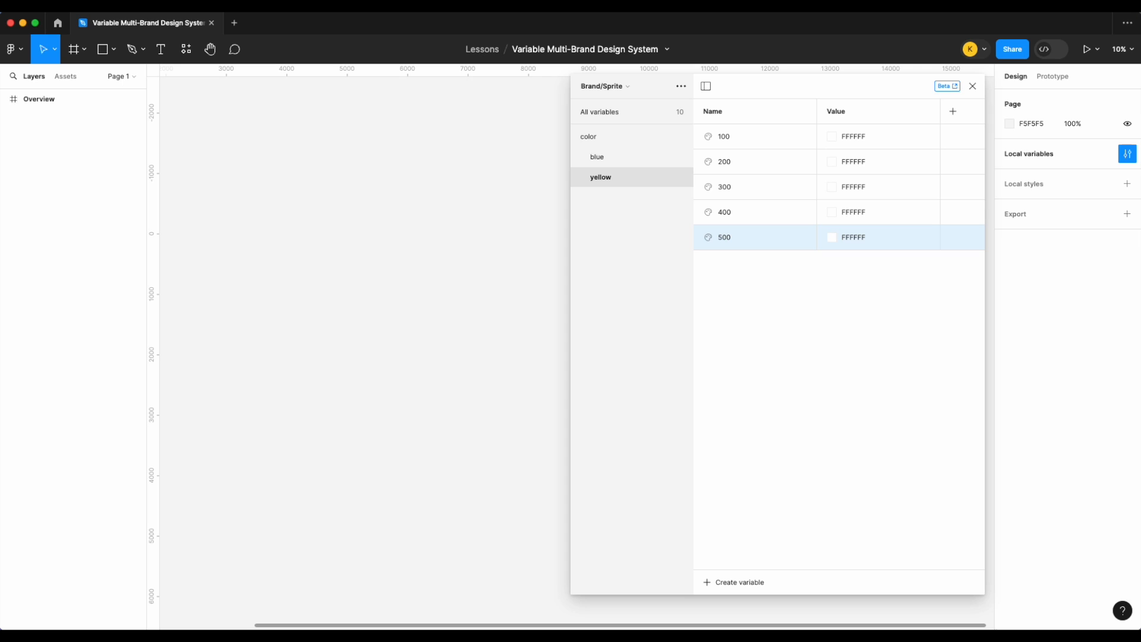
- Set the yellow 500 variable to hex 8E8A00 and yellow 400 to C6BA00
double_click(859, 237)
type("8e8a00")
key("Return")
double_click(862, 213)
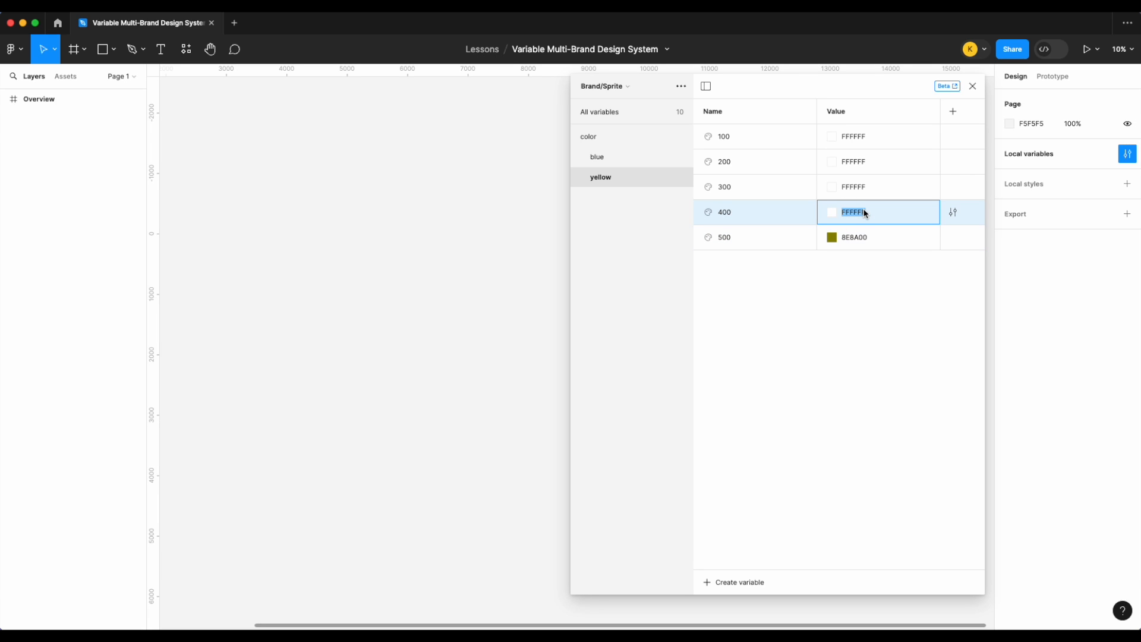
type("c6ba00")
key("Return")
- Set the yellow 300 variable to hex FFEE00, yellow 200 to FFF486 and yellow 100 to FFF8AF
double_click(872, 189)
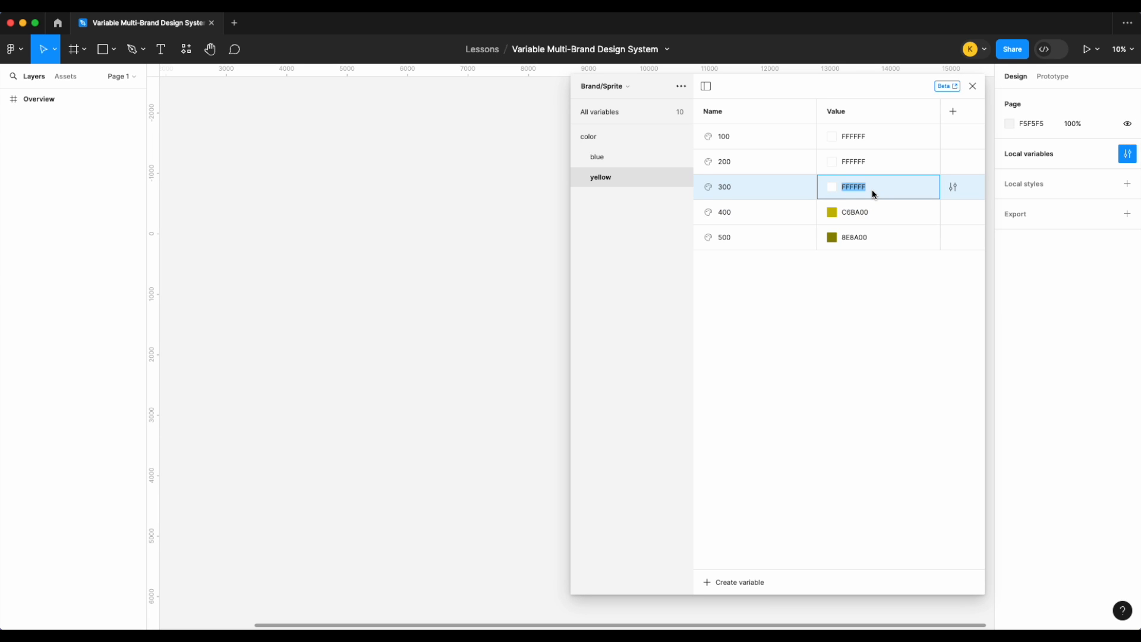
type("ffee00")
key("Return")
double_click(866, 163)
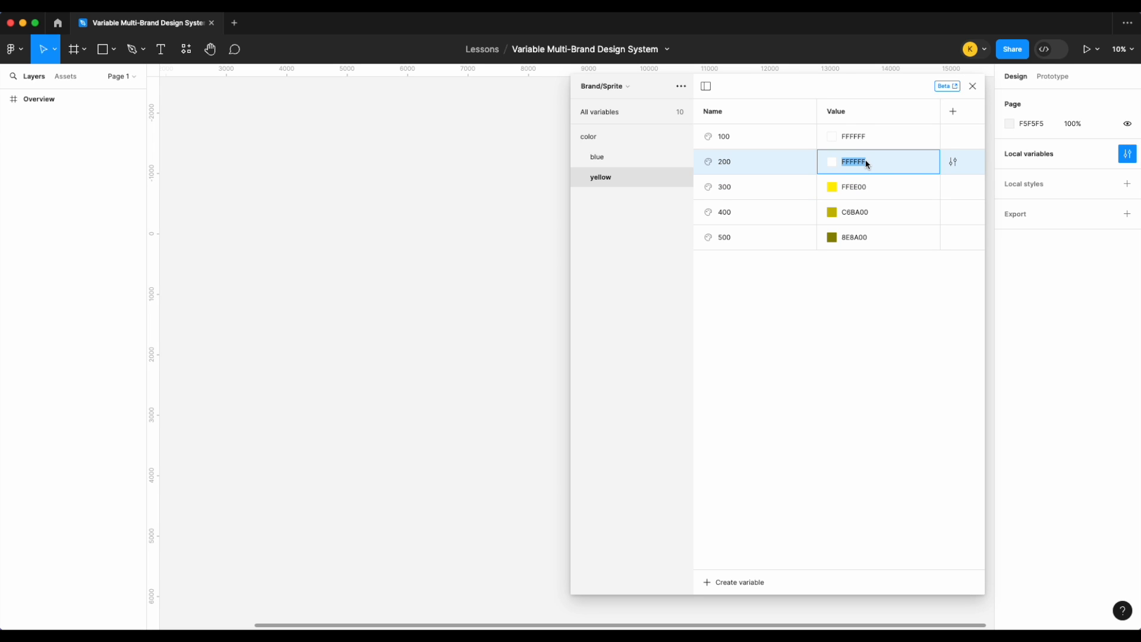
type("f")
type("ff46")
type("86")
key("Return")
left_click(865, 140)
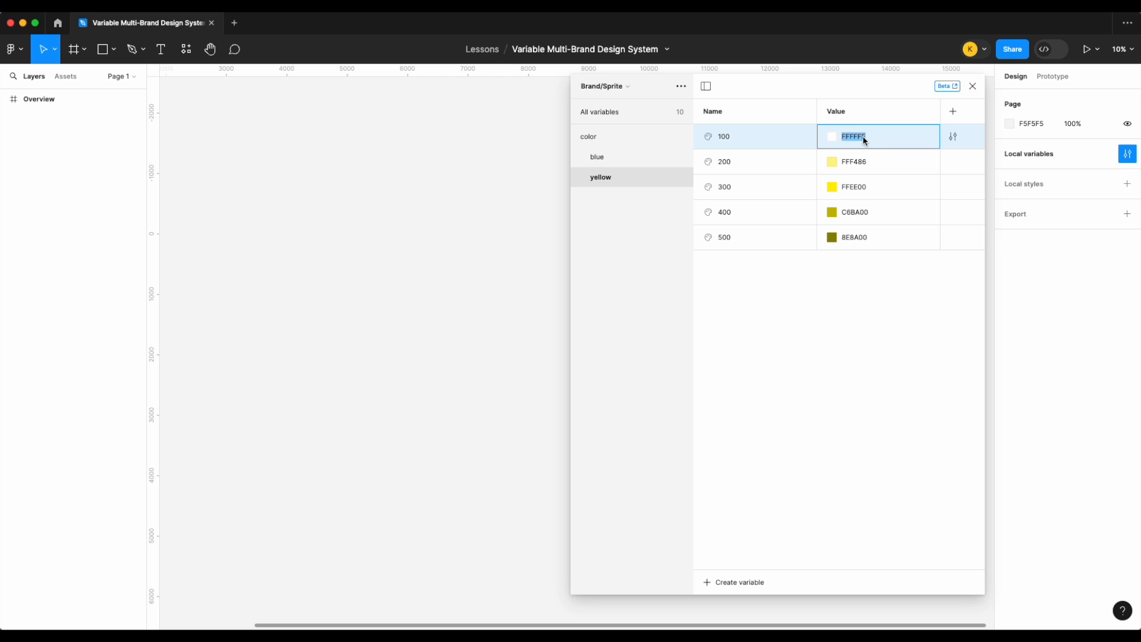
type("fff8af")
key("Return")
- Create a color variable named color/green inside the color group
left_click(621, 140)
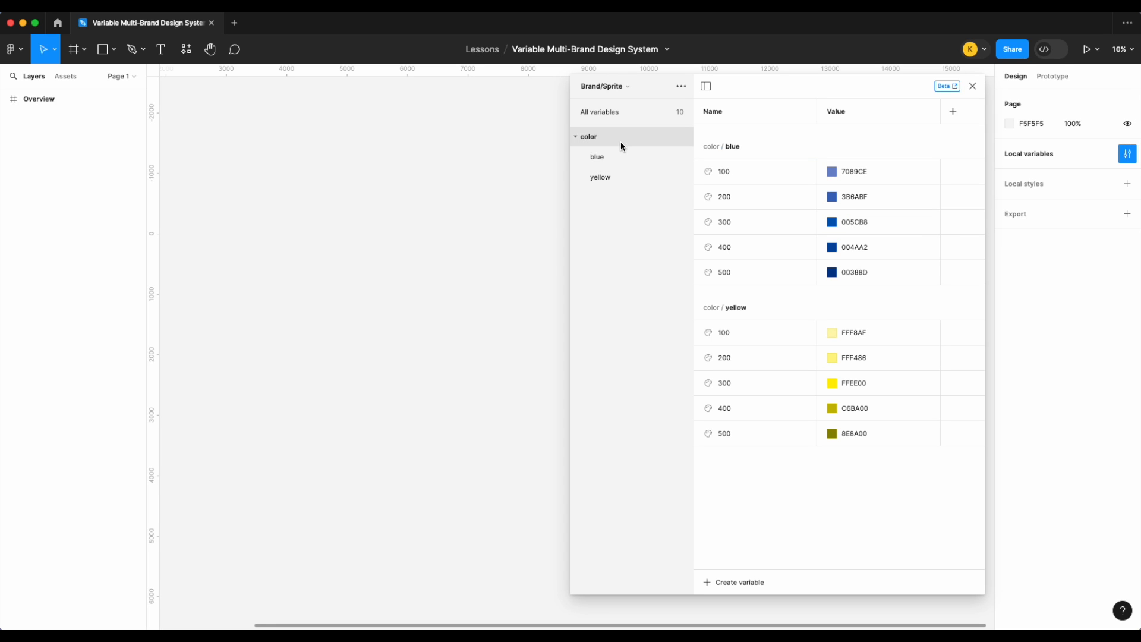
left_click(733, 582)
left_click(728, 569)
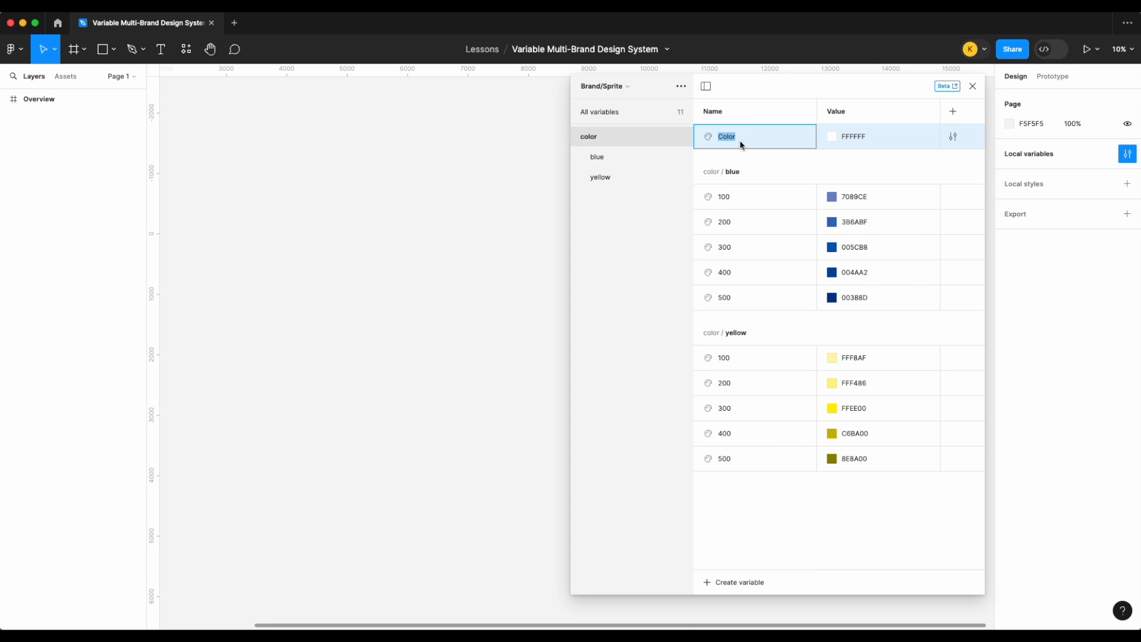
type("color/ghreen")
key("Return")
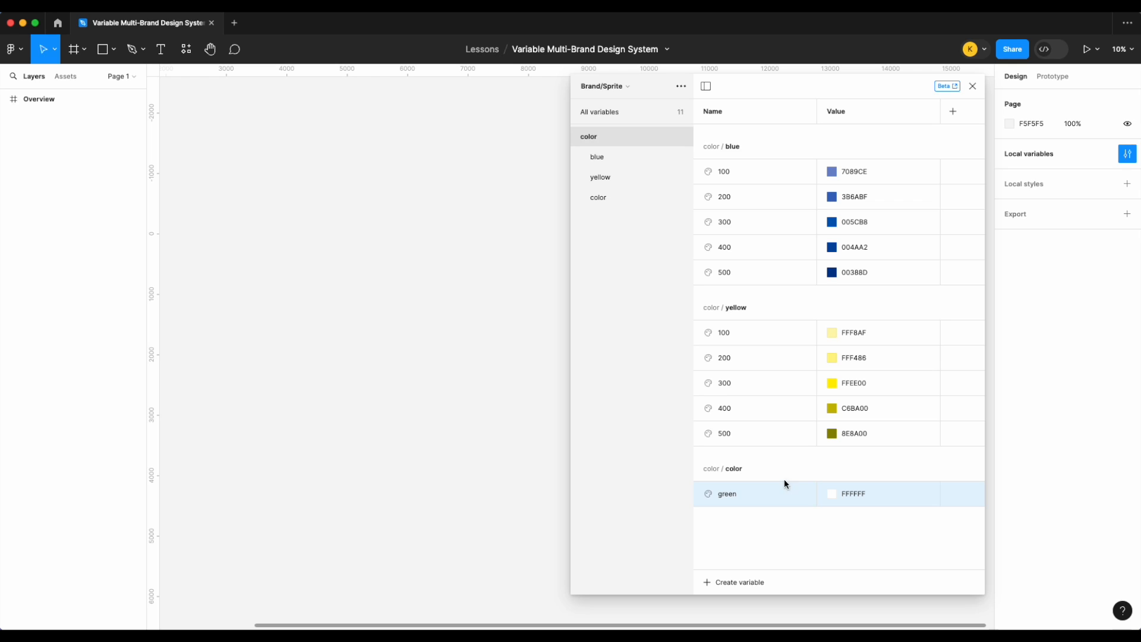
- Rename the nested color/color group to green and its variable to 100
double_click(739, 471)
type("green")
double_click(742, 494)
type("100")
key("Return")
- Add color variables named 200 and 300 to the color/green group
left_click(614, 203)
left_click(722, 582)
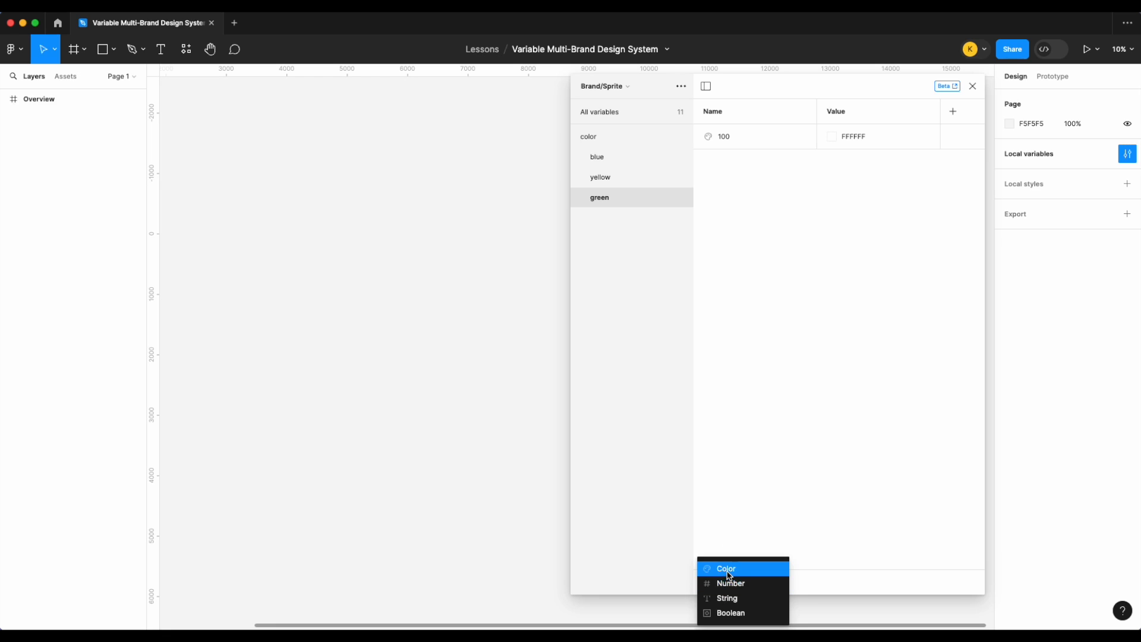
left_click(726, 569)
type("200")
left_click(721, 582)
left_click(736, 565)
type("300")
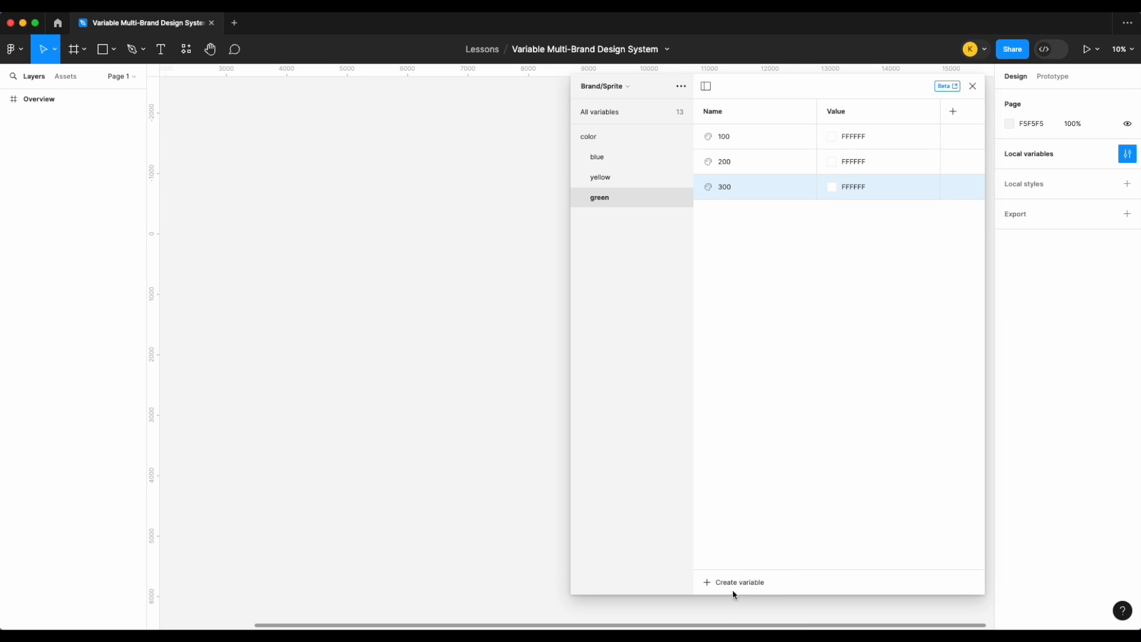
- Add color variables named 400 and 500 to the color/green group
left_click(733, 586)
left_click(736, 565)
type("400")
key("Return")
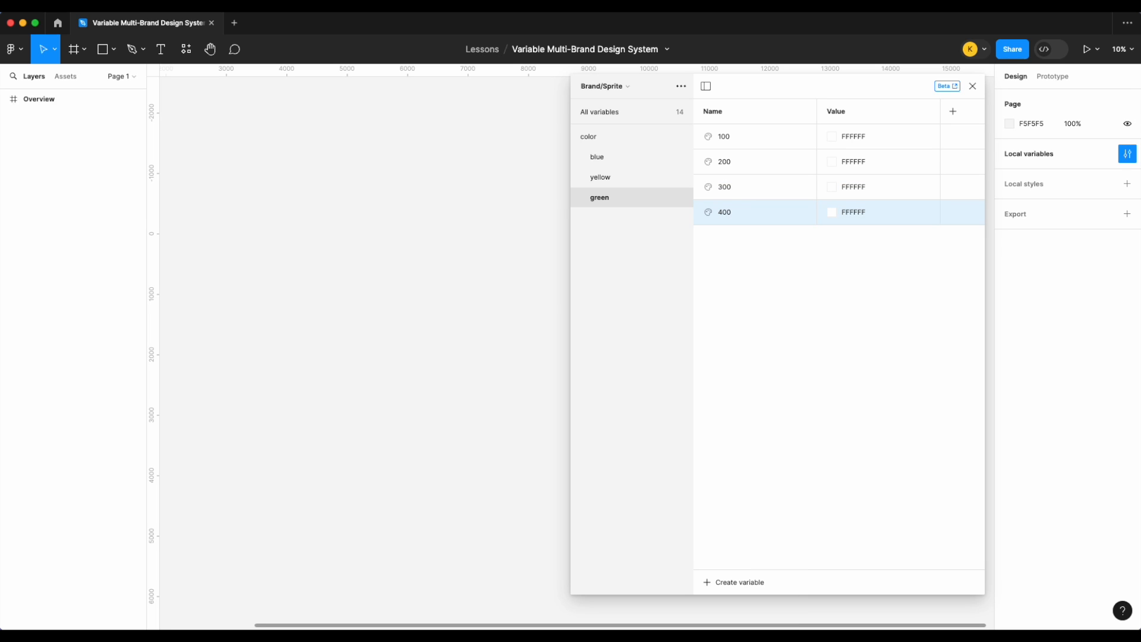
left_click(748, 582)
left_click(736, 566)
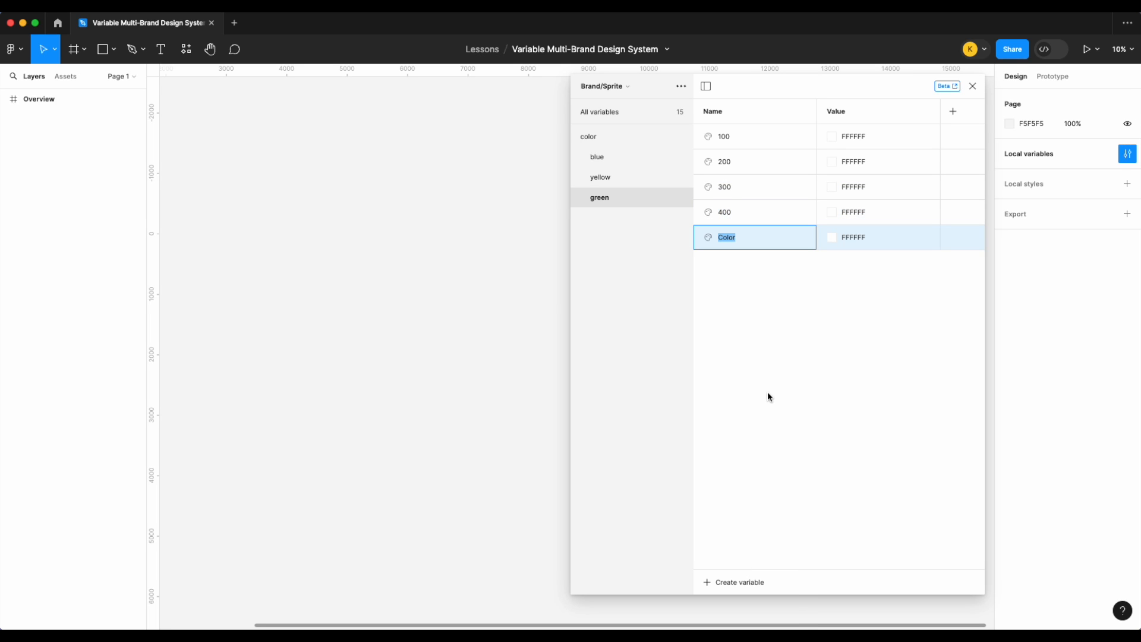
type("500")
key("Return")
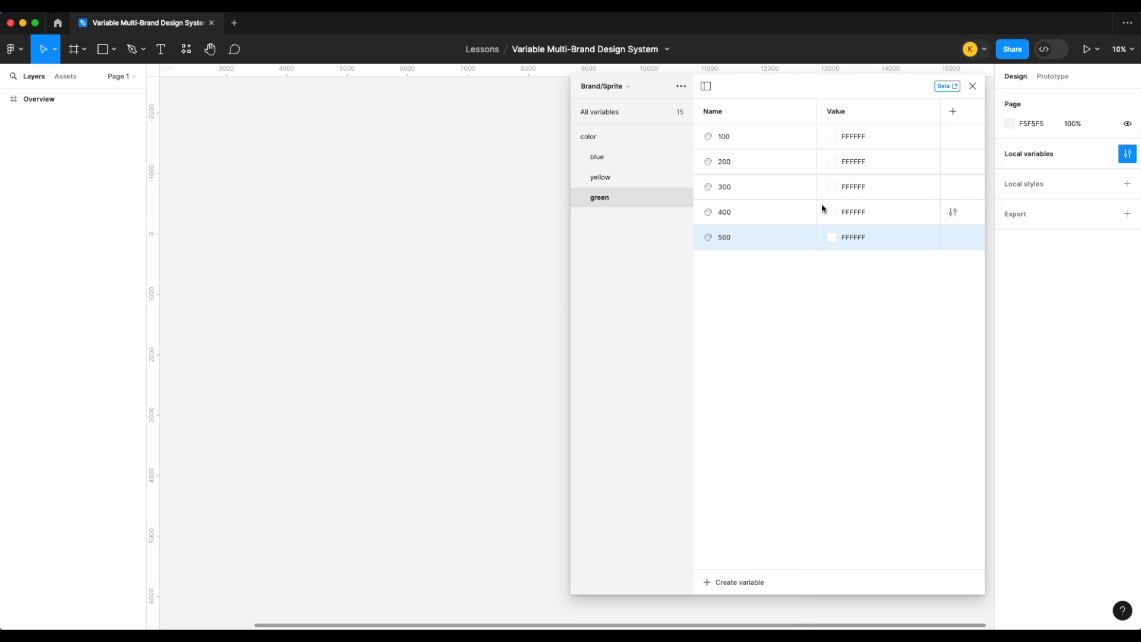
- Set the green 500 variable to hex 00671D and green 400 to 00873A
left_click(851, 237)
type("00671D")
key("Return")
left_click(869, 212)
double_click(870, 214)
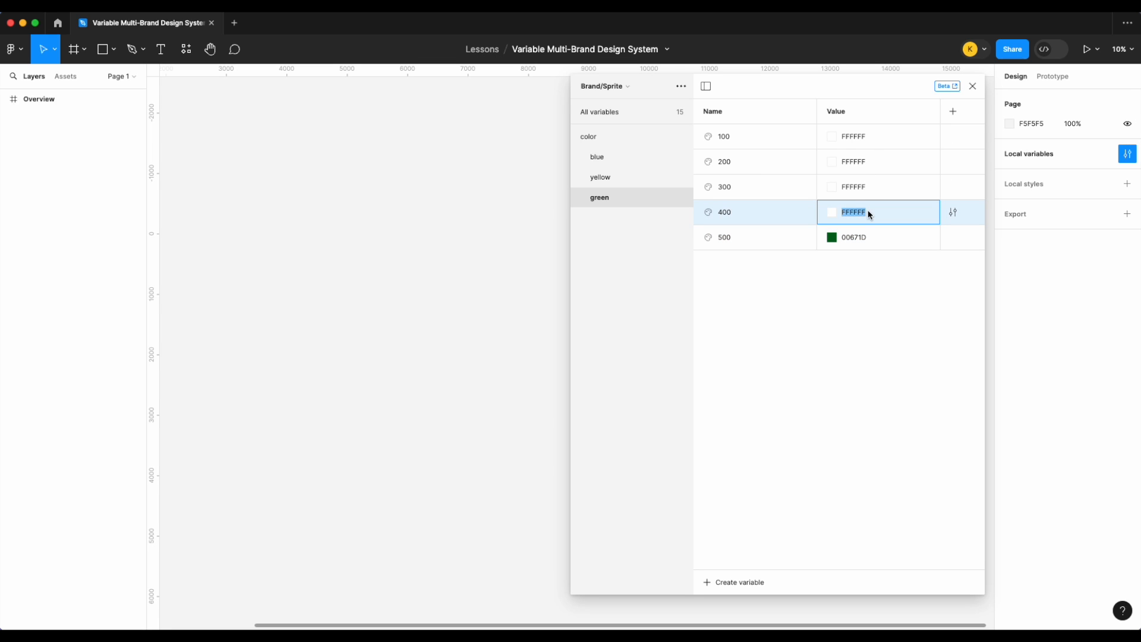
type("00873A")
key("Return")
- Set the green 300 variable to hex 00A857 and green 200 to 56BA77
double_click(871, 188)
type("00a")
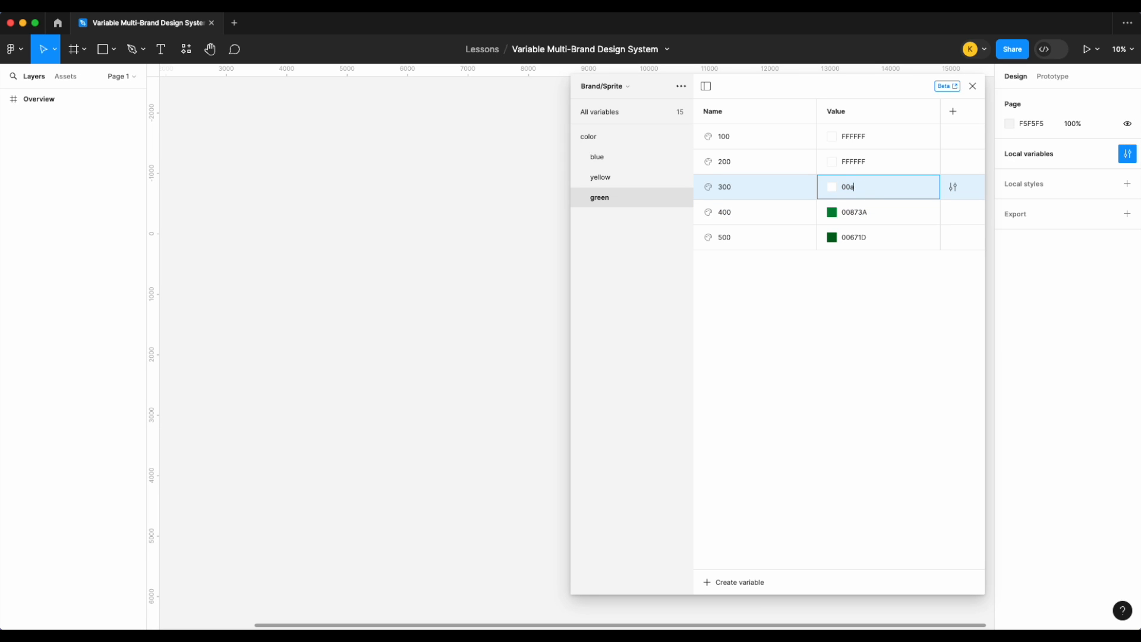
type("857")
key("Return")
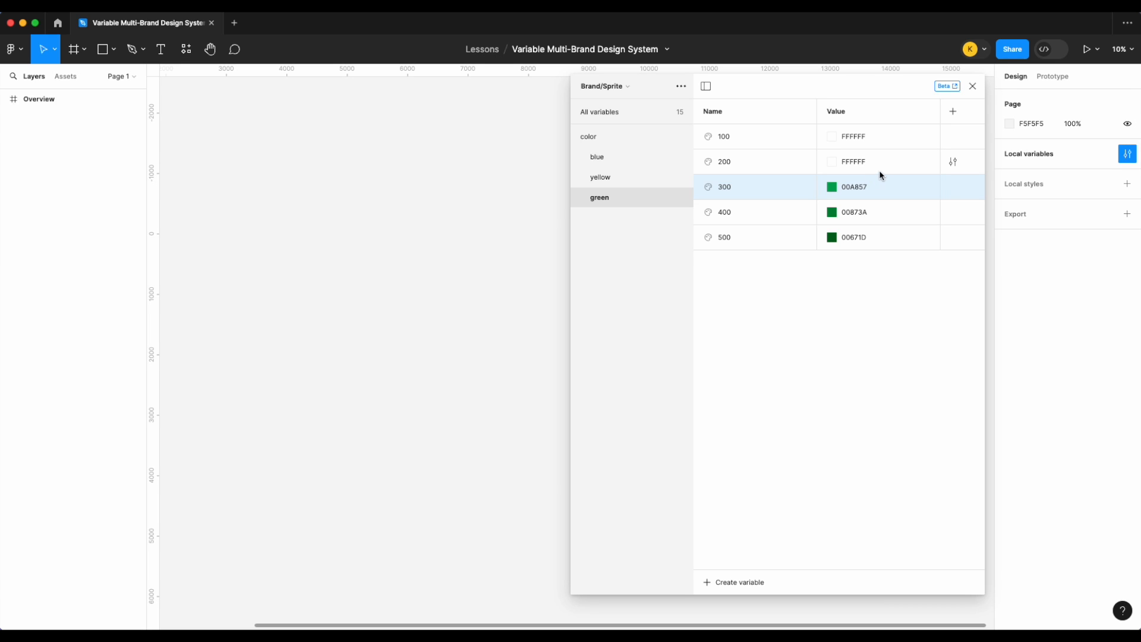
double_click(878, 167)
type("56ba77")
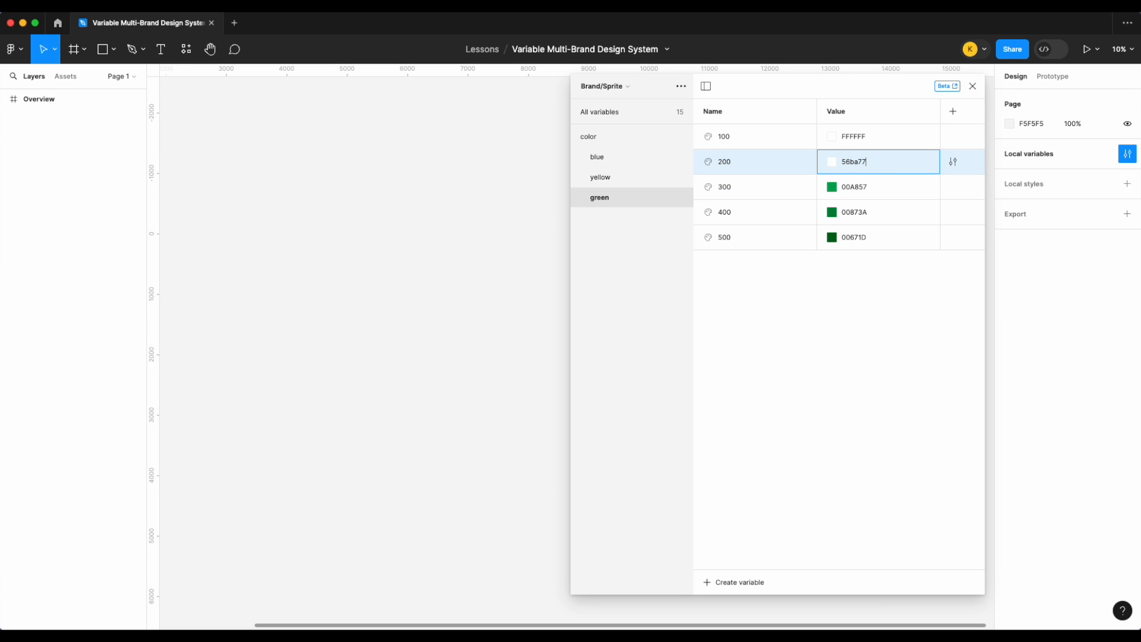
key("Return")
- Set the green 100 variable to hex 85CC98
double_click(871, 139)
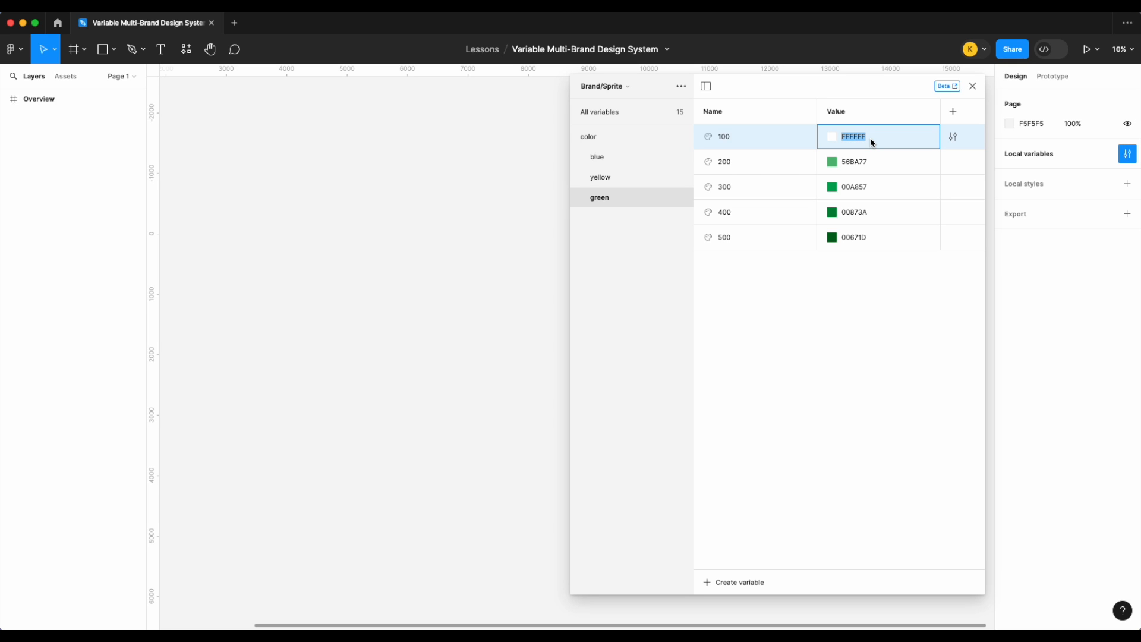
type("85CC")
type("98")
key("Return")
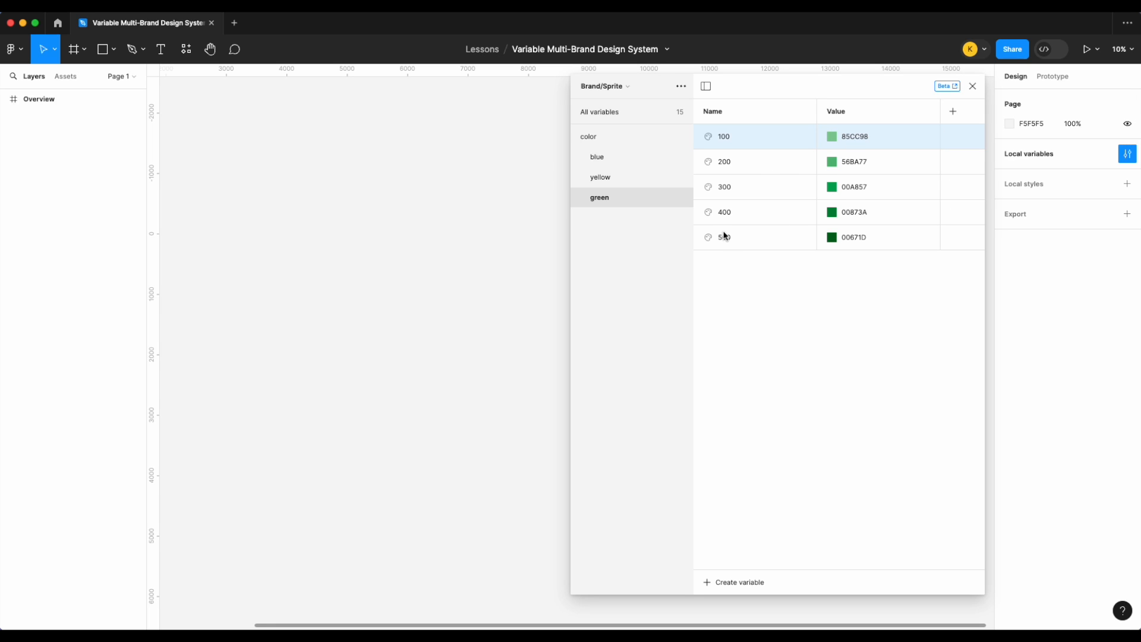
- Create a color variable named grey/100 inside the color group
left_click(629, 138)
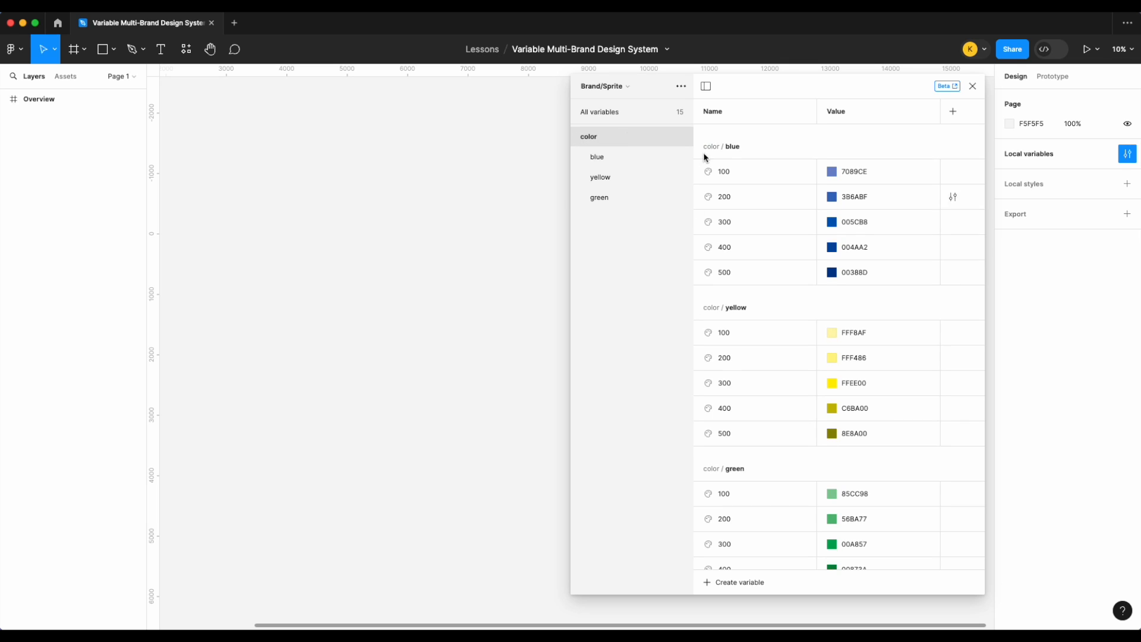
left_click(706, 579)
left_click(722, 568)
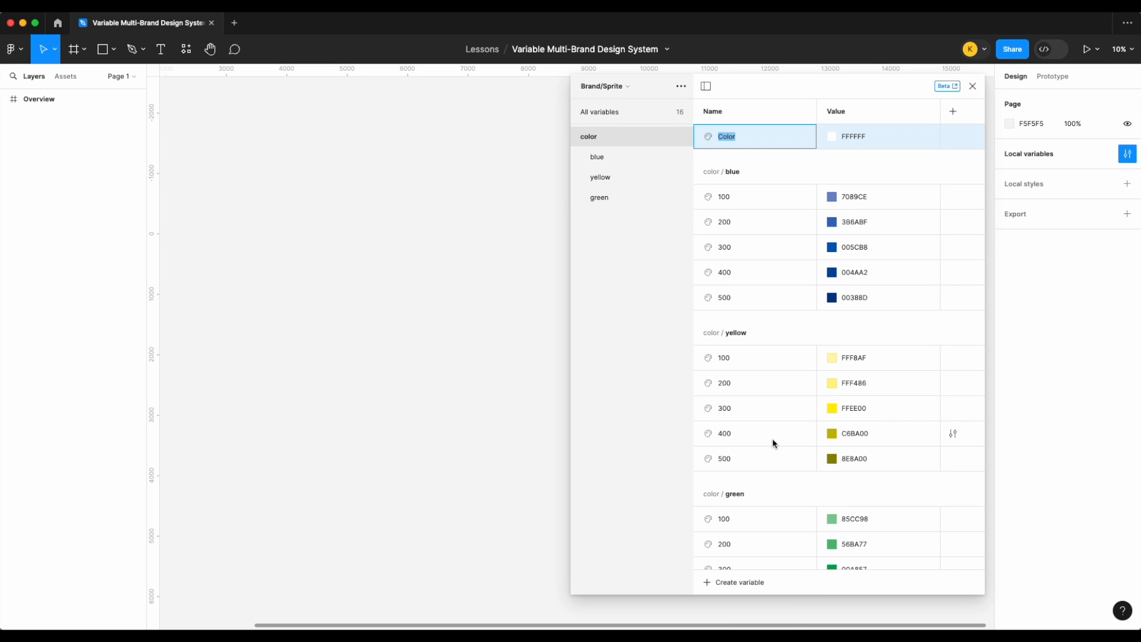
type("grey/100")
key("Return")
- Add color variables named 200 and 300 to the color/grey group
left_click(633, 222)
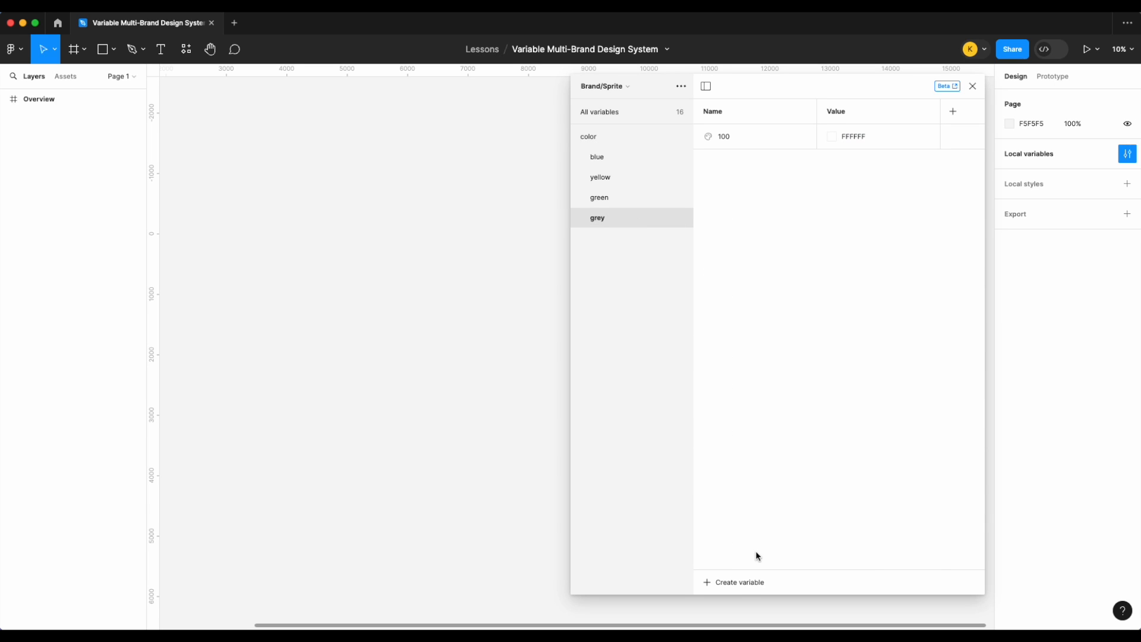
left_click(739, 582)
left_click(737, 565)
type("20")
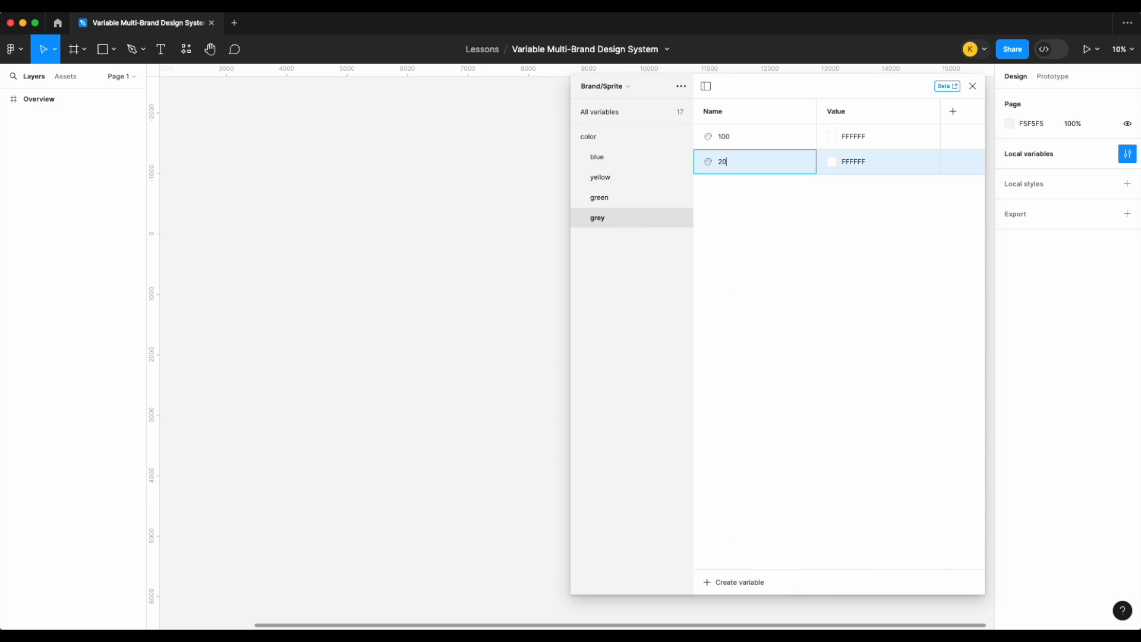
left_click(744, 582)
left_click(741, 566)
type("300")
key("Return")
left_click(735, 582)
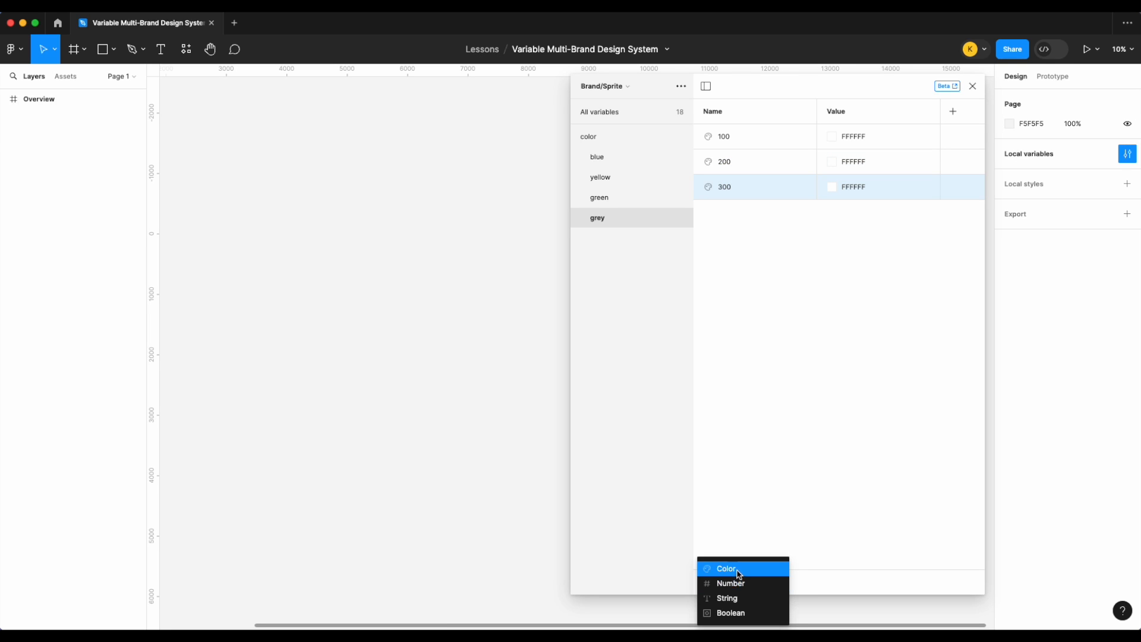
left_click(736, 566)
type("400")
key("BackSpace")
key("BackSpace")
key("BackSpace")
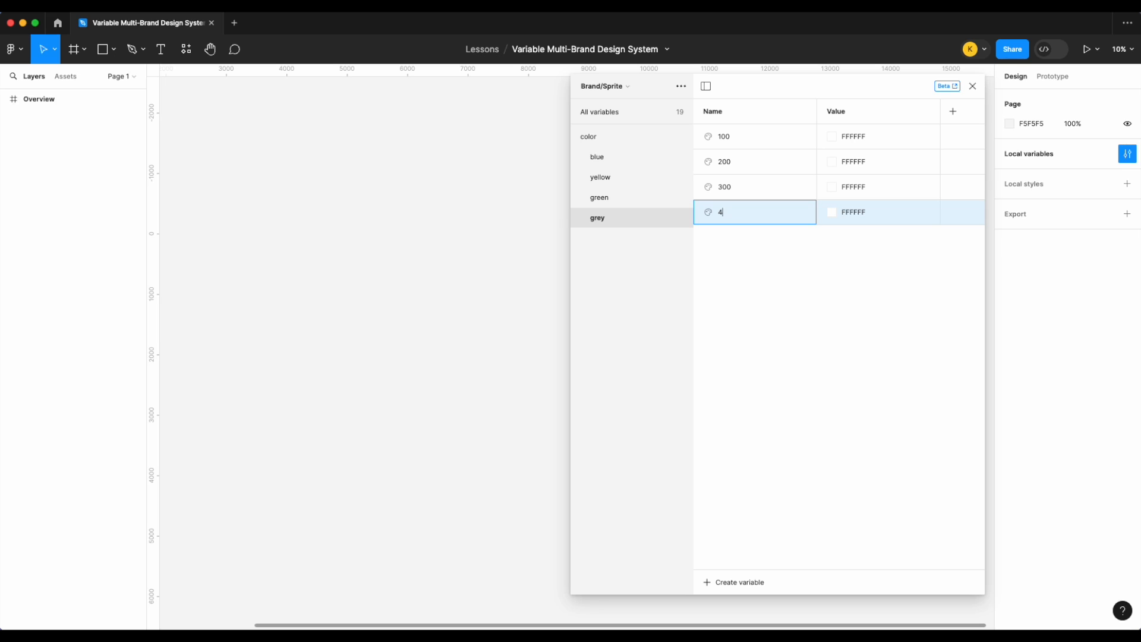
key("Return")
right_click(758, 224)
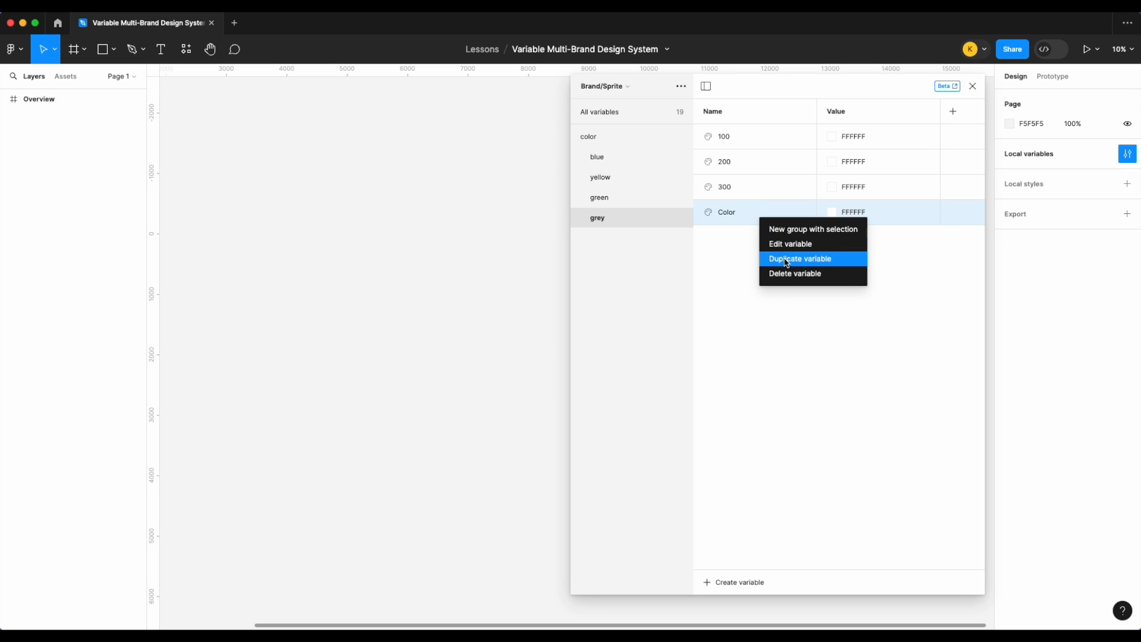
left_click(792, 273)
- Set the grey variables 100, 200 and 300 to hex 9D9D9D, 6B6B6B and 1F1F1F respectively
double_click(860, 139)
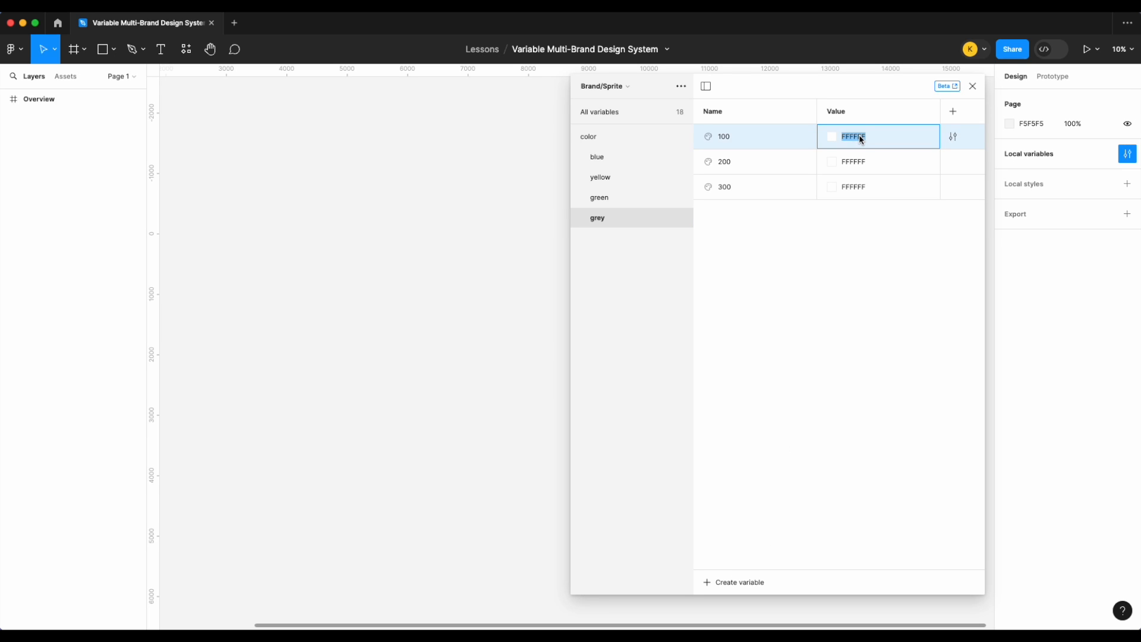
type("9d9d9d")
key("Return")
left_click(867, 157)
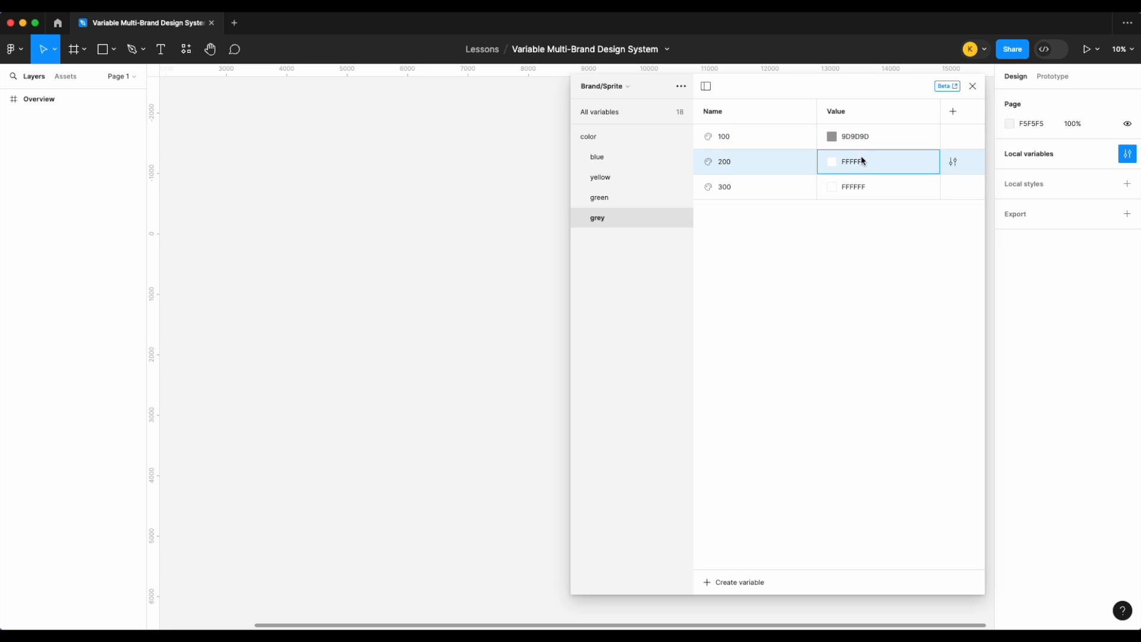
type("6b6b6b")
key("Return")
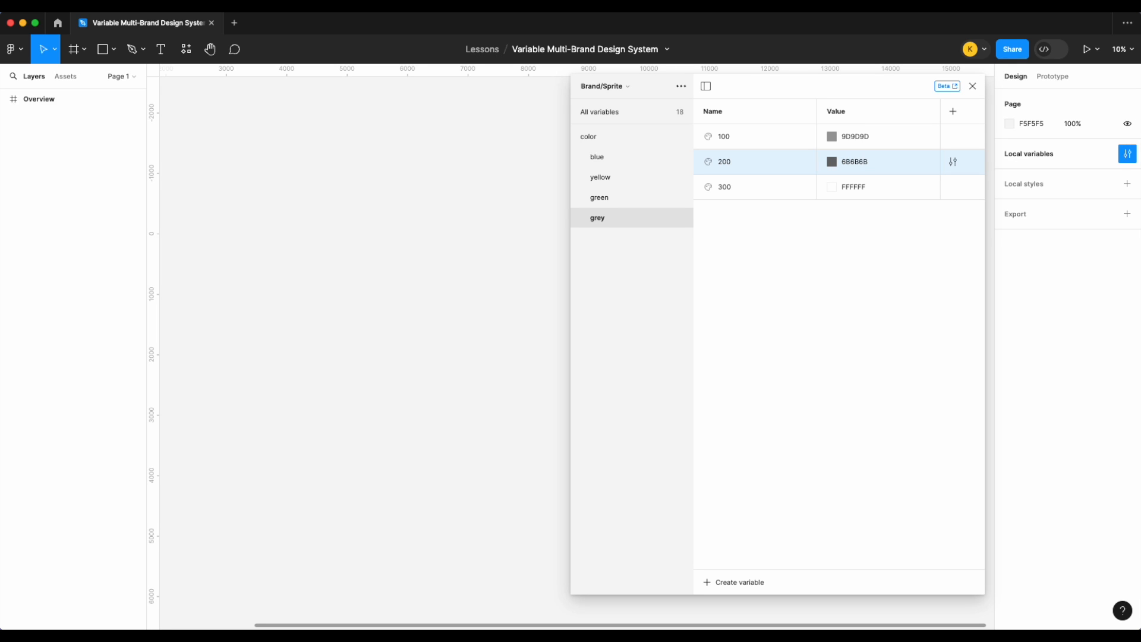
left_click(857, 188)
type("1f1f1f")
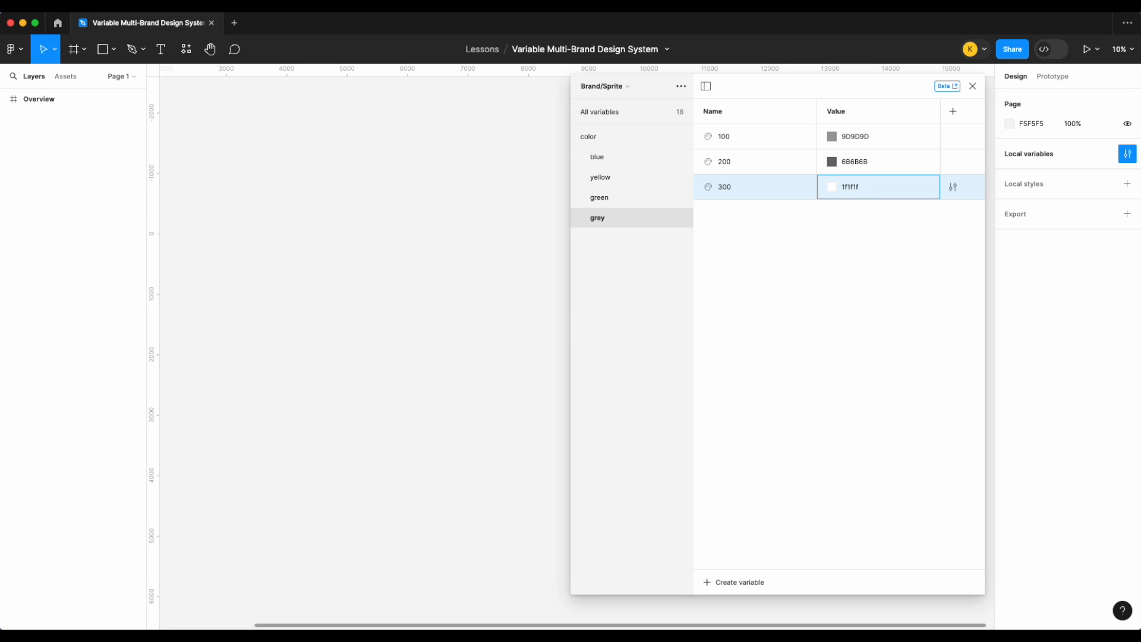
key("Return")
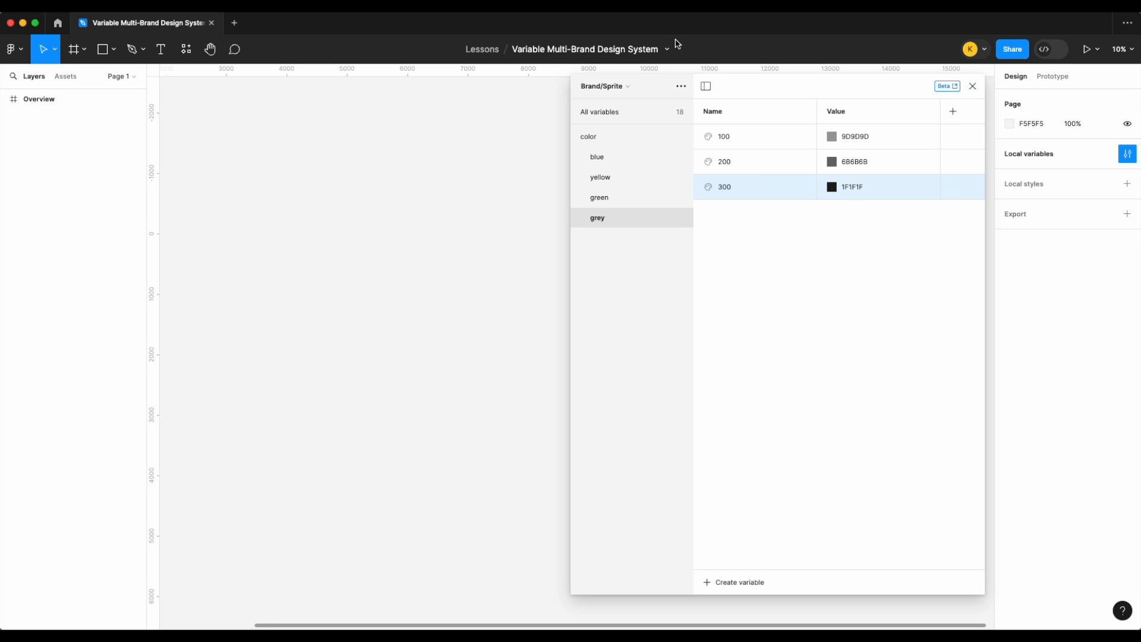
- Add a color variable named black directly in the color group and set it to hex 000000
left_click(628, 136)
left_click(747, 588)
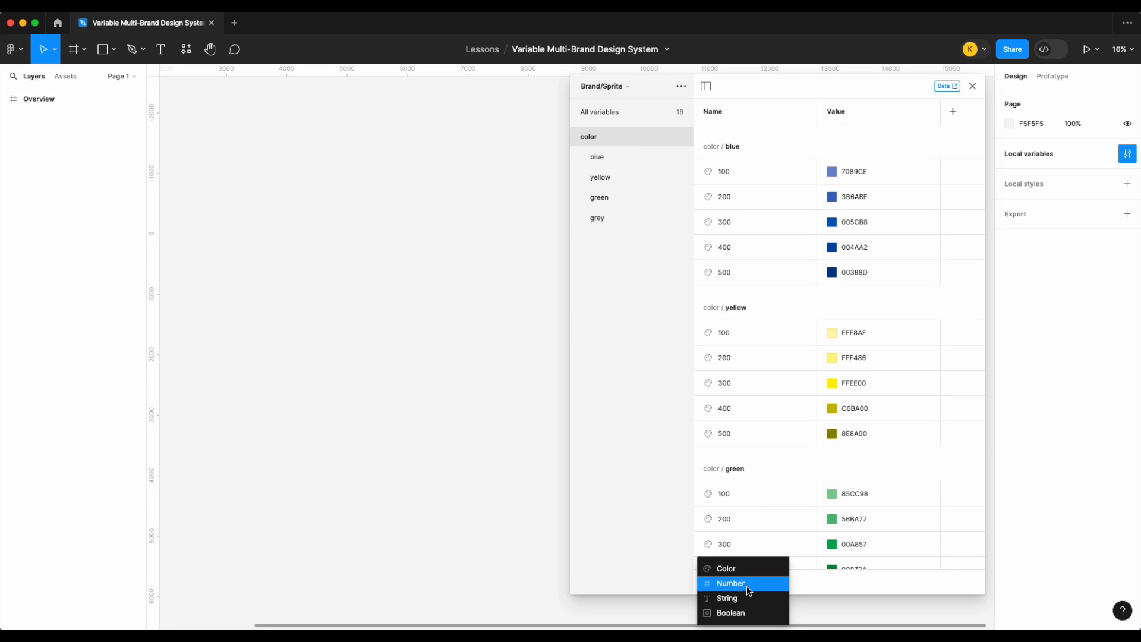
left_click(748, 572)
type("black")
key("Return")
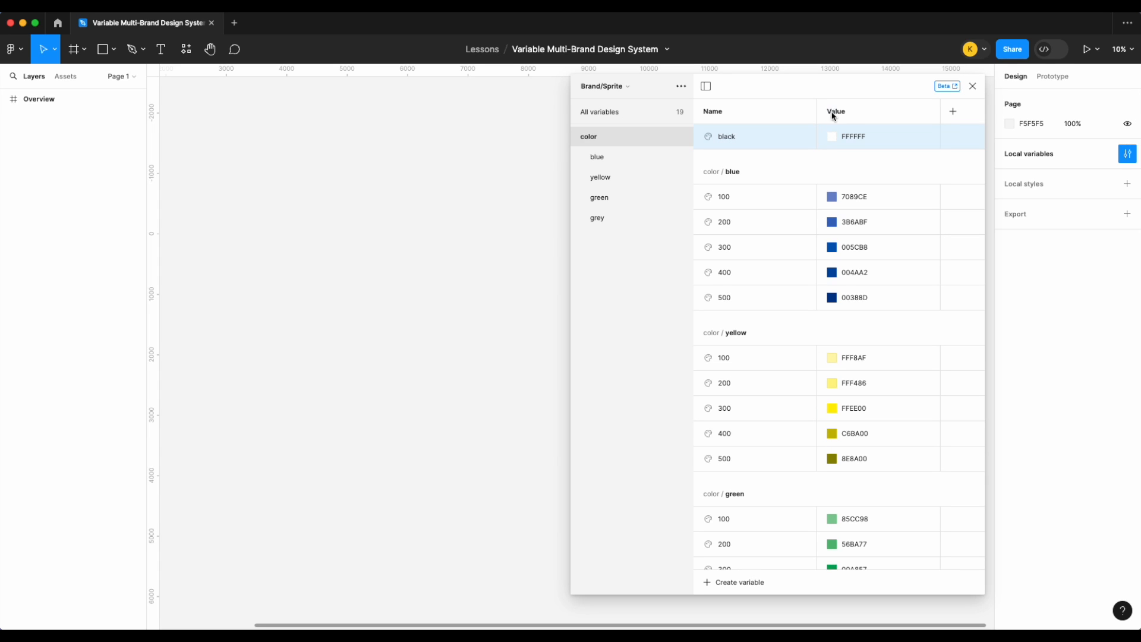
left_click(832, 136)
type("000000")
key("Return")
left_click(779, 146)
left_click(953, 111)
right_click(959, 112)
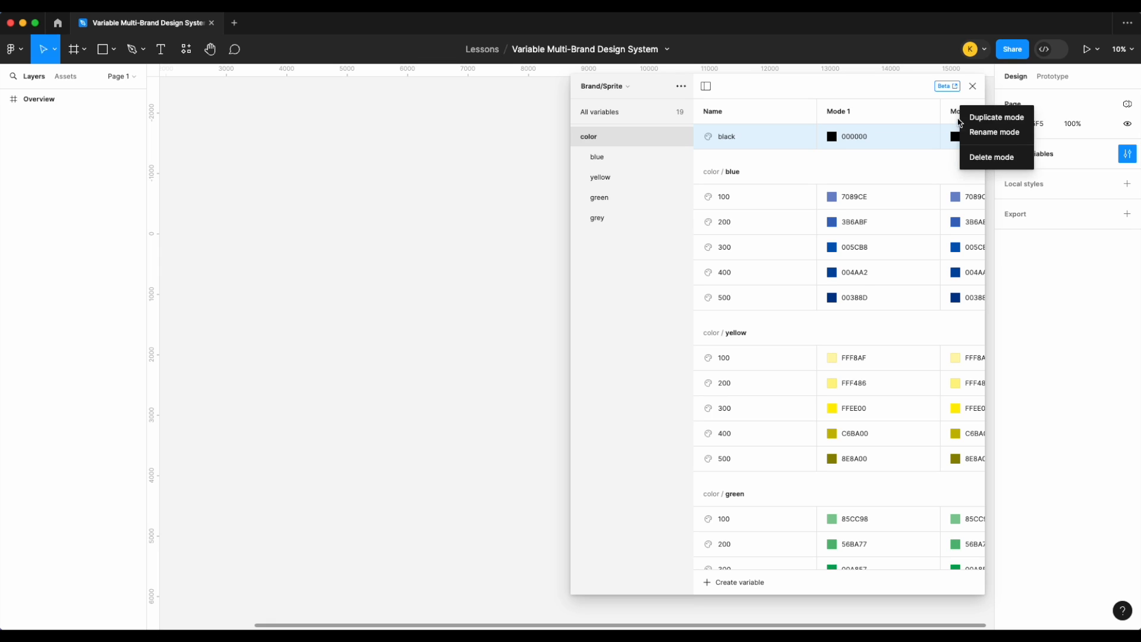
left_click(982, 158)
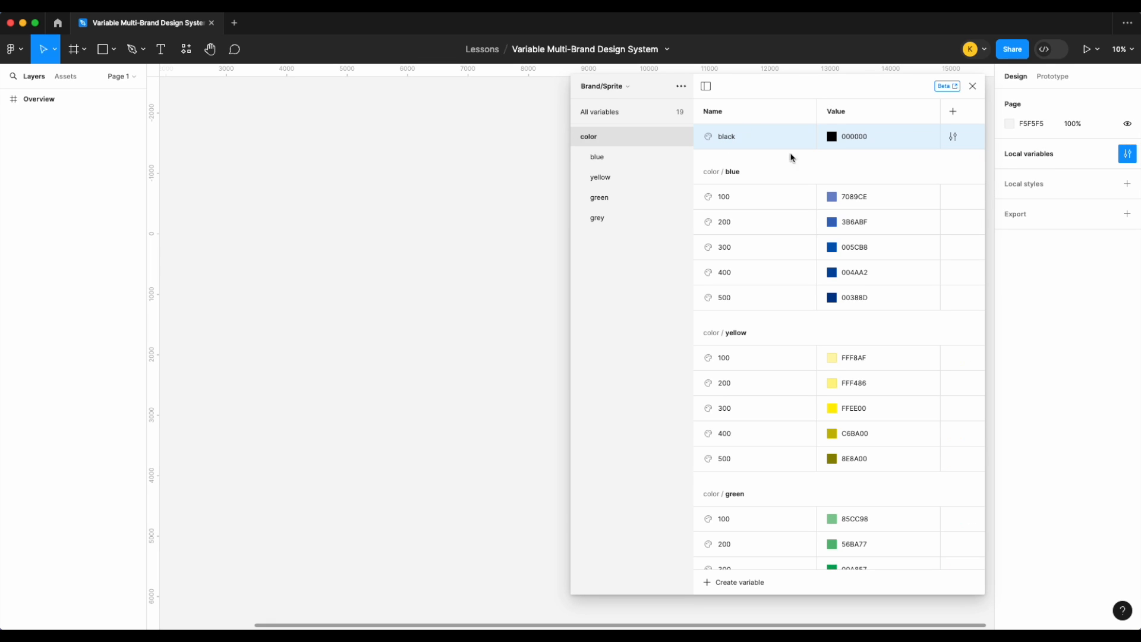
- Add a color variable named white directly in the color group
left_click(739, 582)
left_click(743, 566)
type("white")
key("Return")
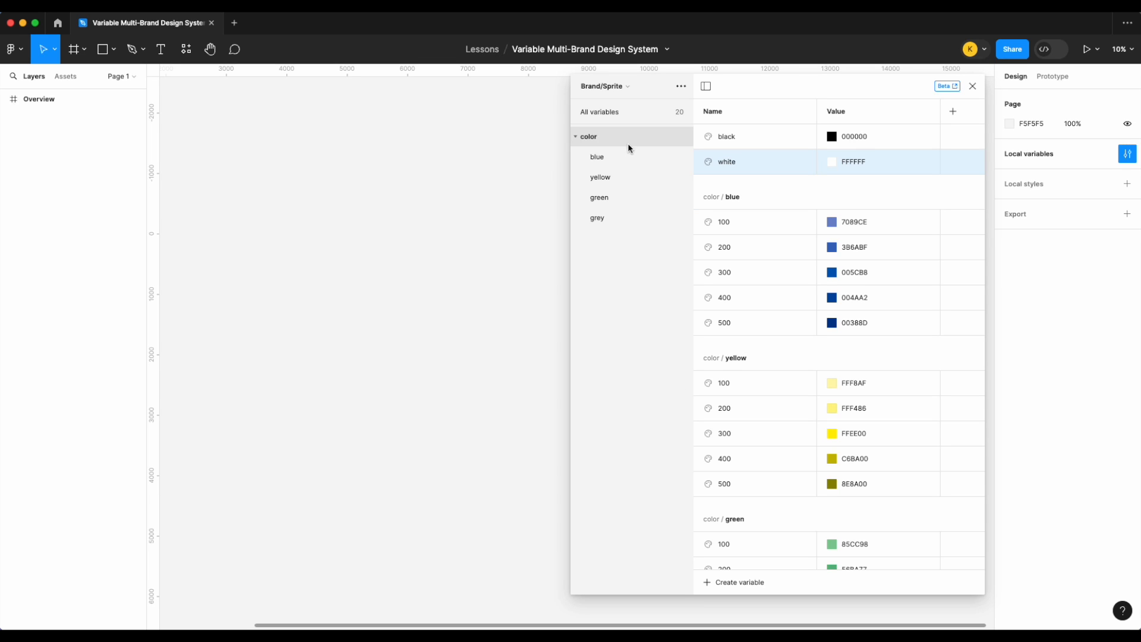
- Create a number variable named radius/none with value 0 in the Brand/Sprite collection
left_click(612, 112)
left_click(737, 580)
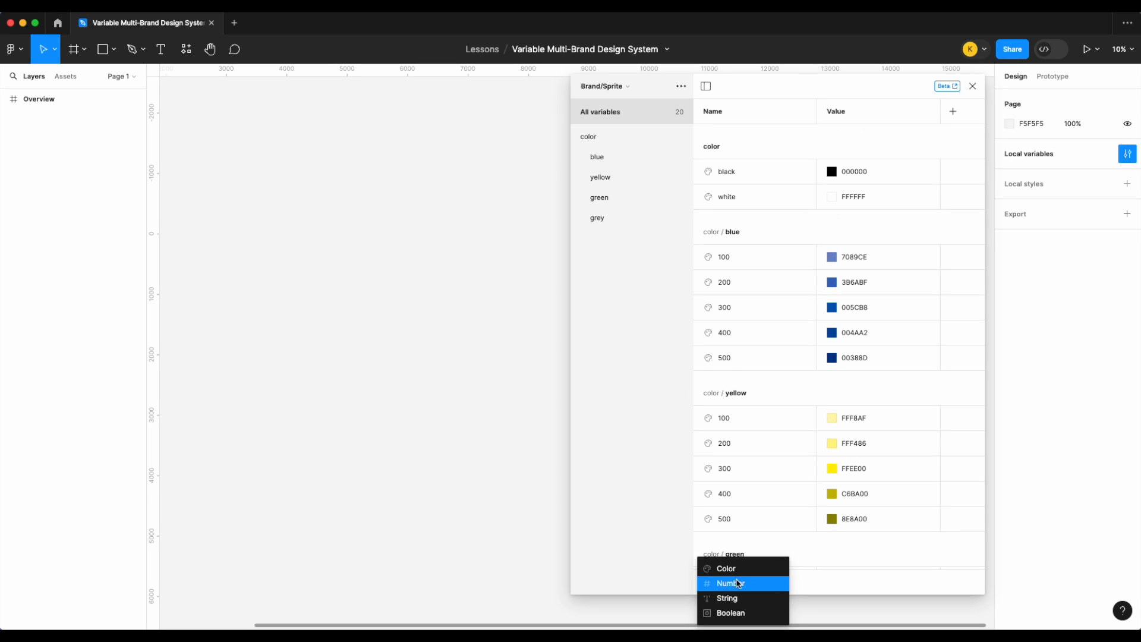
left_click(744, 580)
type("radius/none")
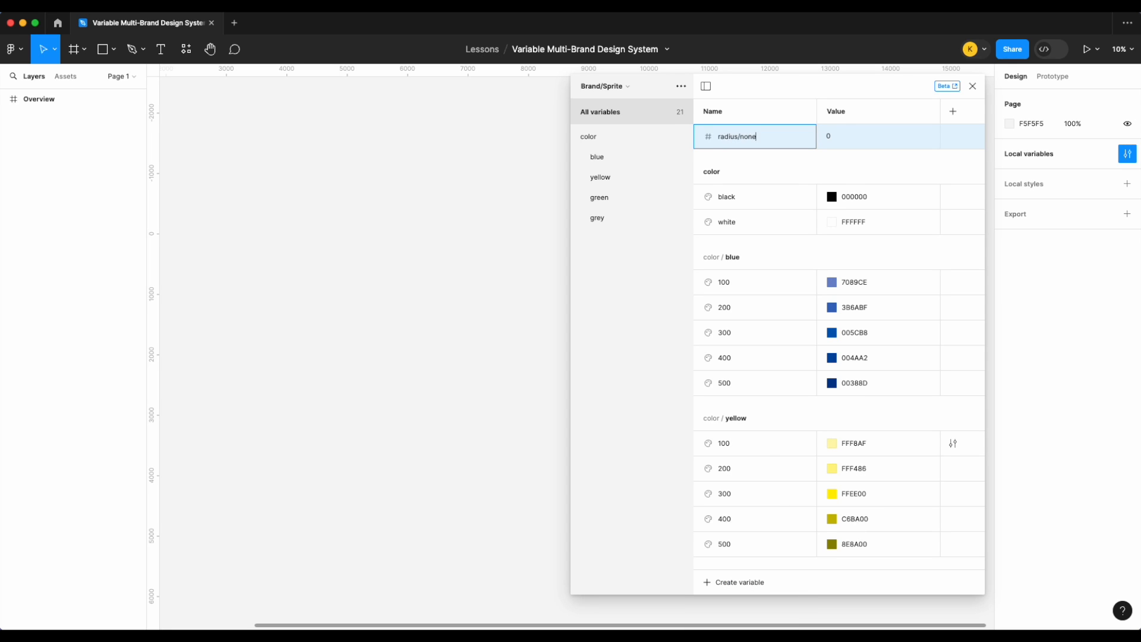
key("Return")
left_click(629, 238)
left_click(856, 137)
key("Return")
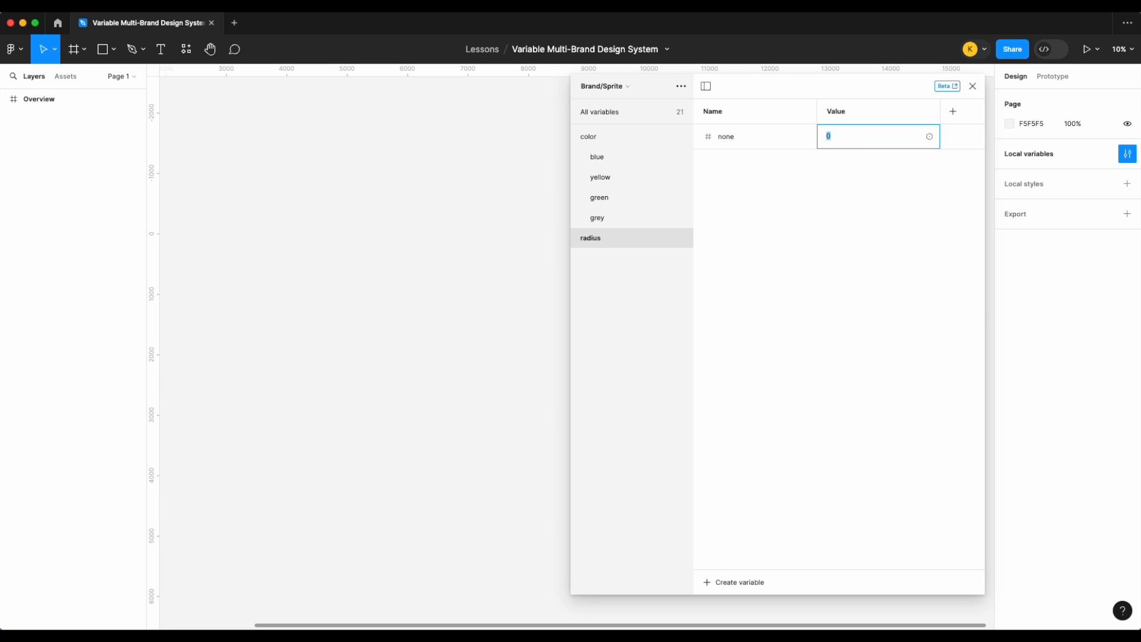
left_click(777, 268)
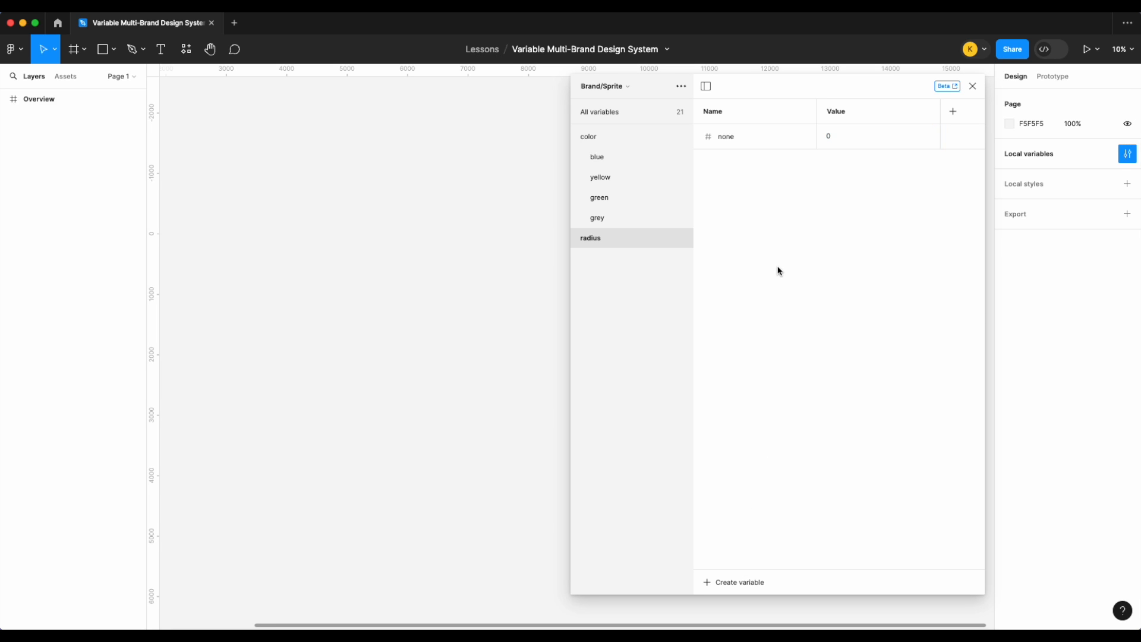
- Check the radius variables in the Brand/Coke collection for reference and return to Brand/Sprite
left_click(616, 97)
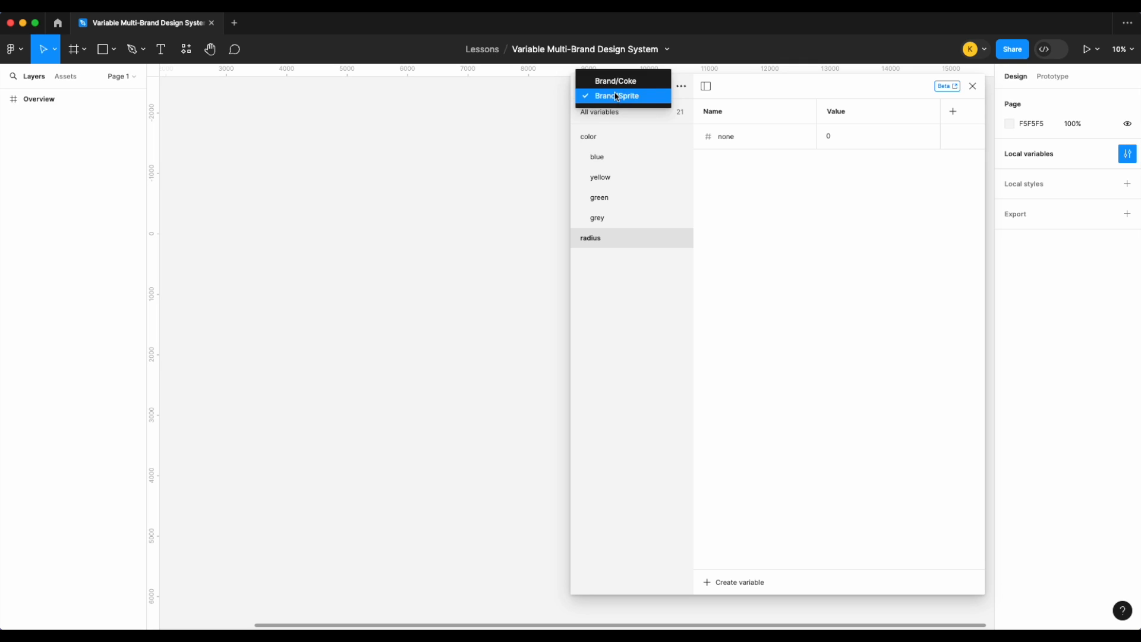
left_click(617, 82)
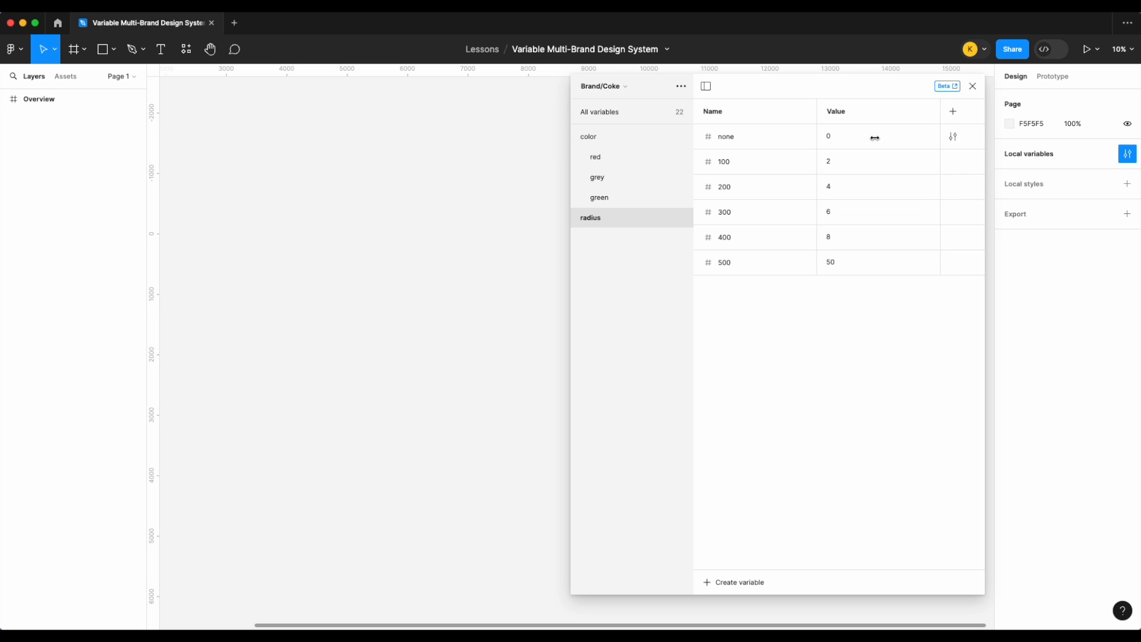
left_click(612, 86)
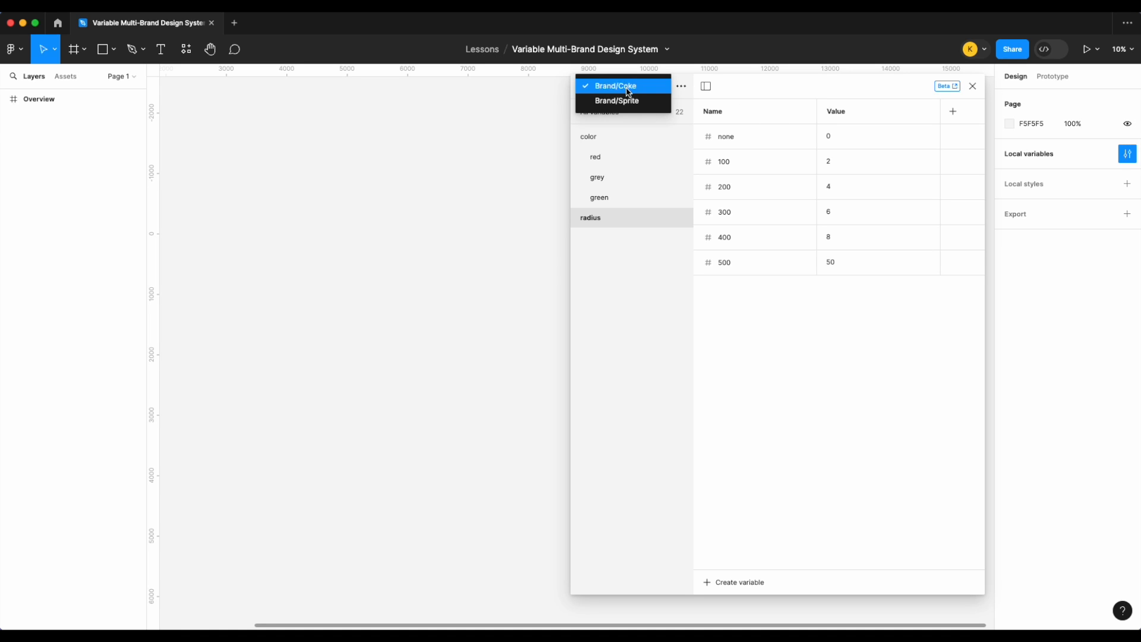
left_click(619, 99)
- Add number variables named 100 and 200 to Sprite's radius group
left_click(744, 584)
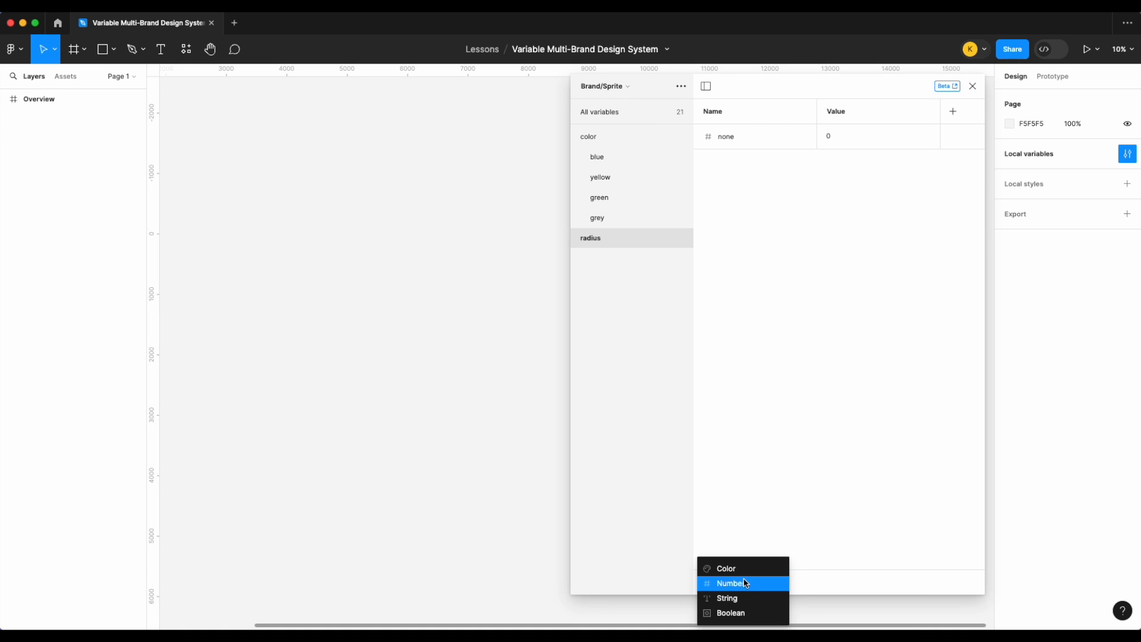
left_click(746, 586)
type("100")
key("Return")
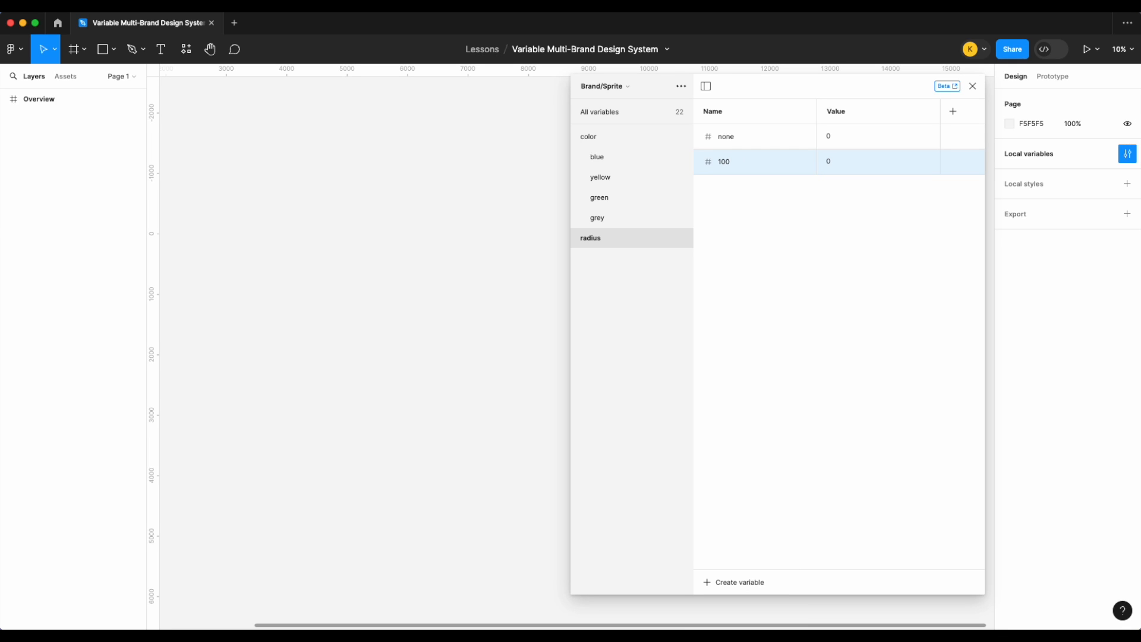
left_click(747, 581)
left_click(746, 585)
type("200")
key("Return")
- Add number variables named 300, 400 and 500 to Sprite's radius group
left_click(725, 583)
left_click(726, 586)
type("300")
key("Return")
left_click(715, 584)
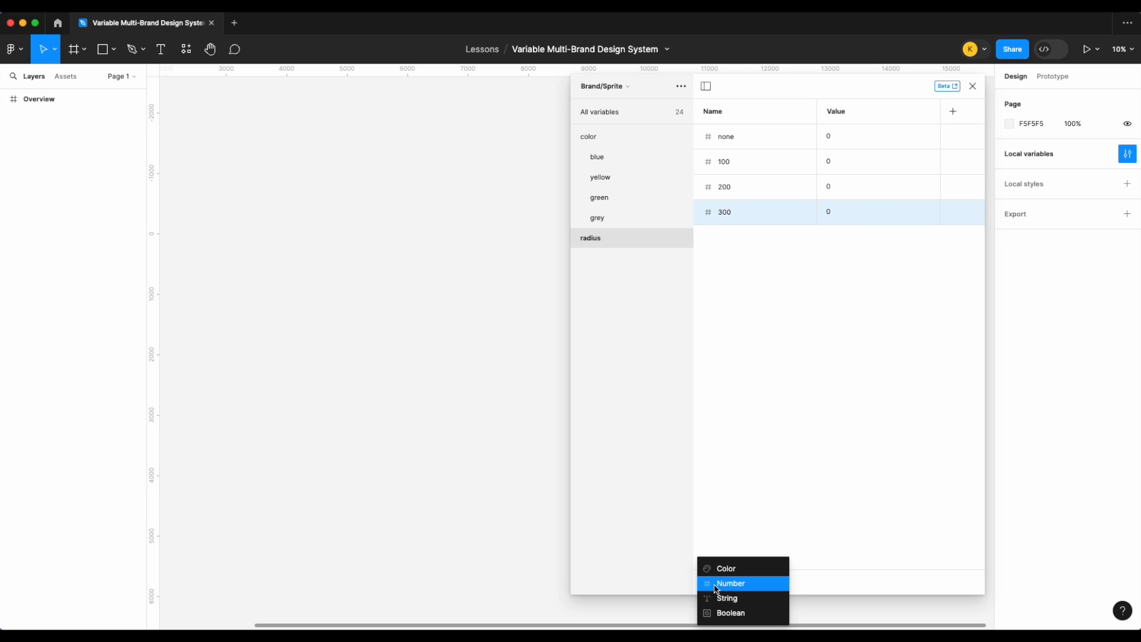
left_click(725, 585)
type("400")
key("Return")
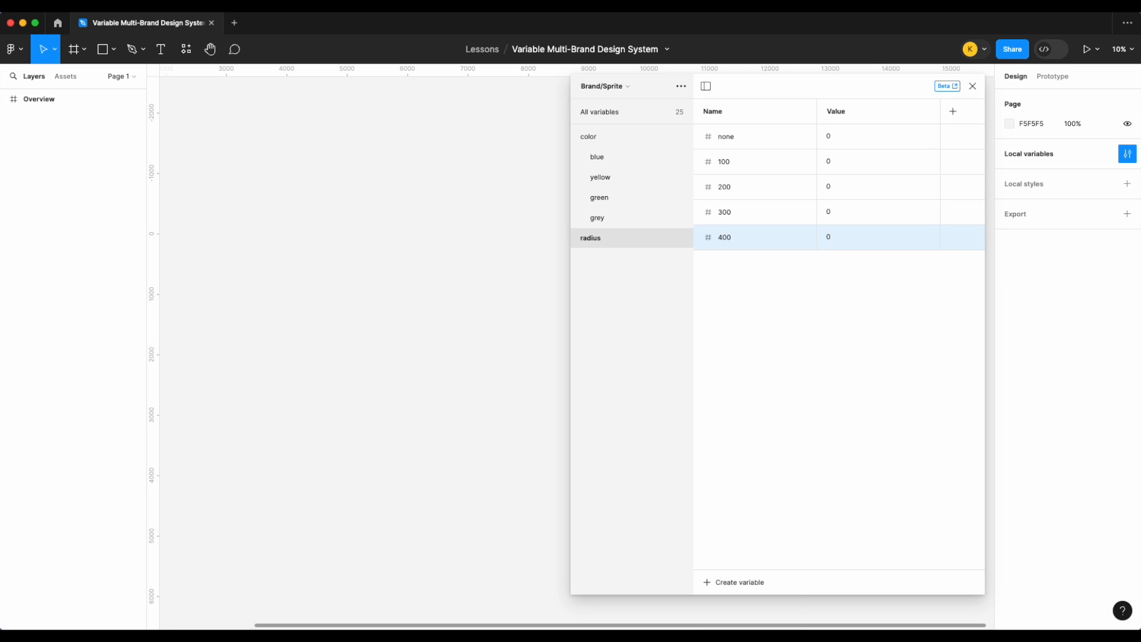
left_click(738, 582)
left_click(743, 585)
type("500")
key("Return")
- Set Sprite's radius variables 100, 200, 300, 400 and 500 to 1, 3, 5, 7 and 9 respectively
left_click(842, 157)
type("1")
left_click(848, 190)
type("3")
left_click(844, 216)
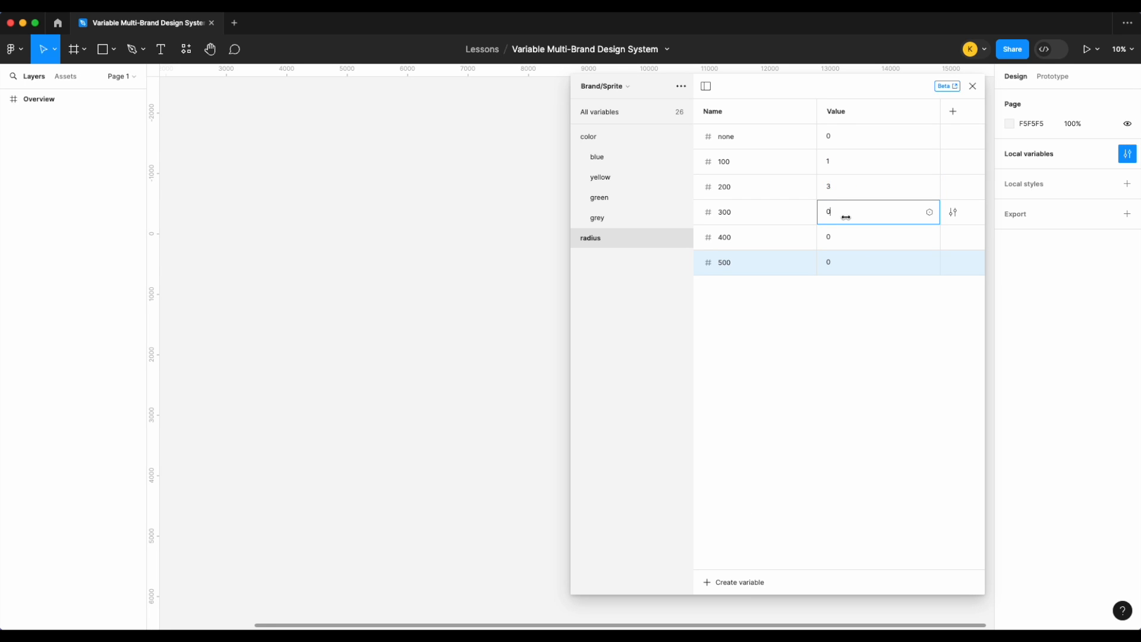
type("5")
left_click(848, 237)
type("7")
key("Return")
left_click(854, 262)
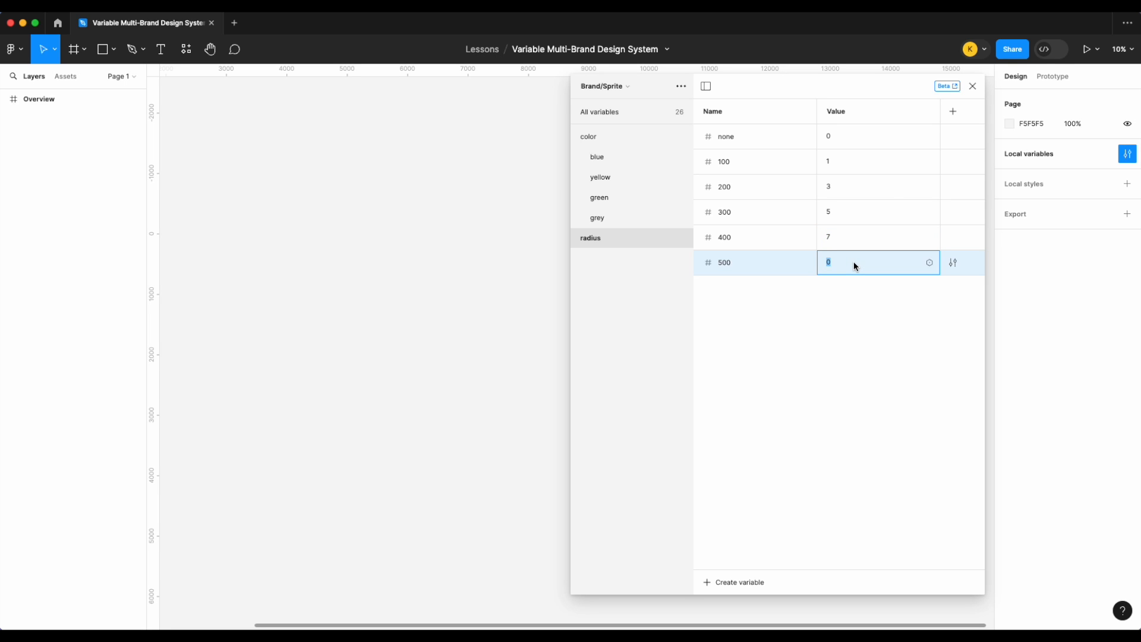
type("9")
key("Return")
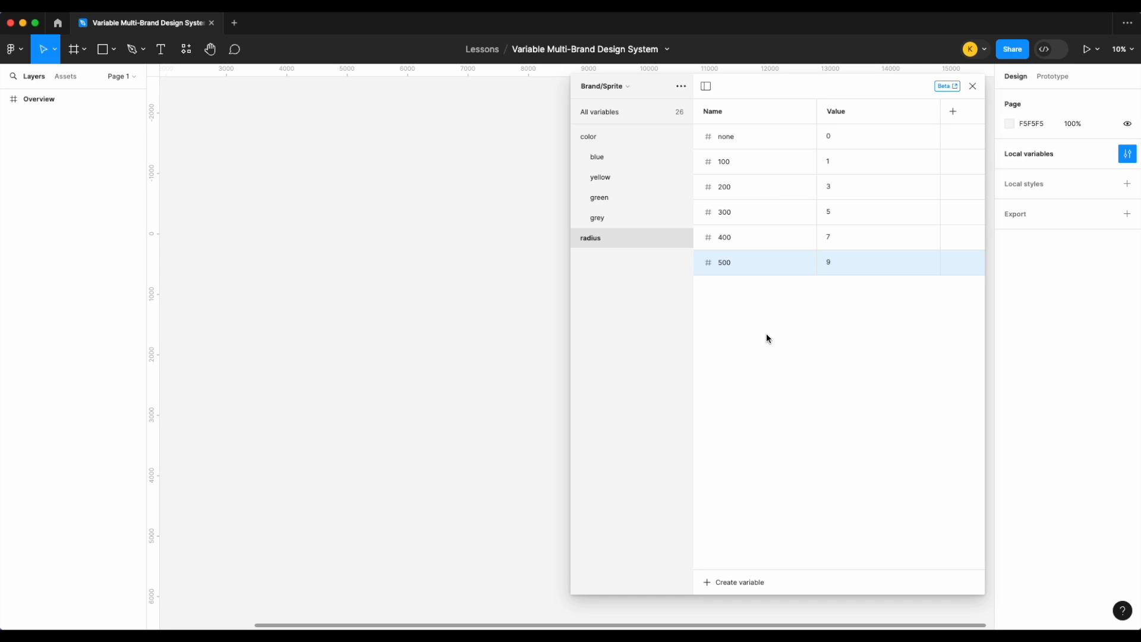
- View all variables in the Brand/Coke collection and return to the Brand/Sprite collection
left_click(636, 91)
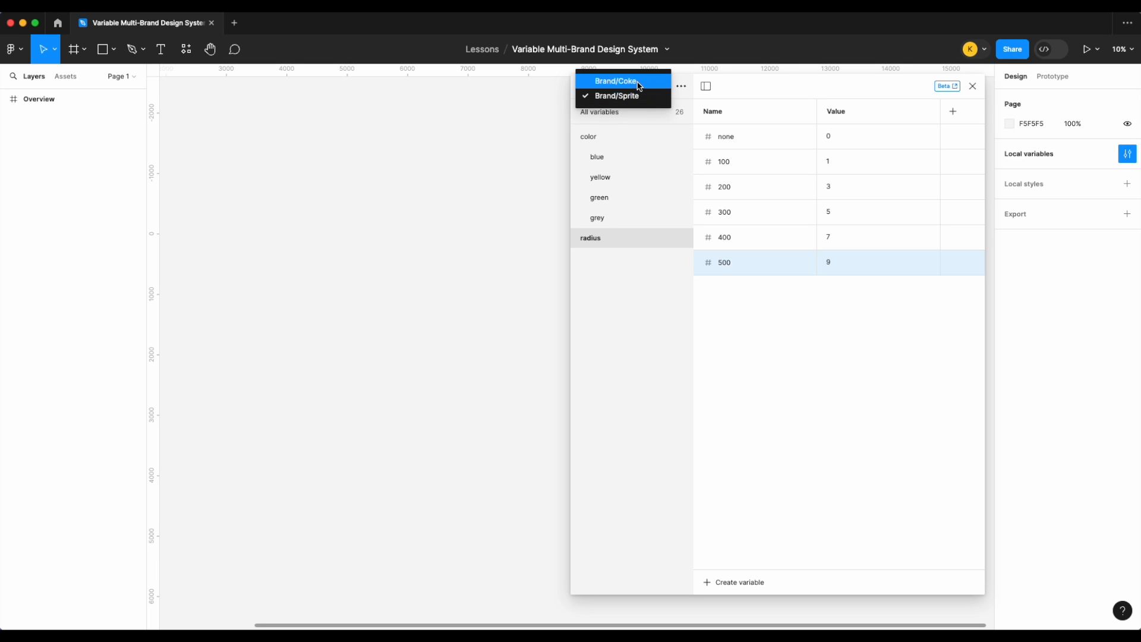
left_click(640, 87)
left_click(619, 112)
left_click(618, 86)
left_click(618, 103)
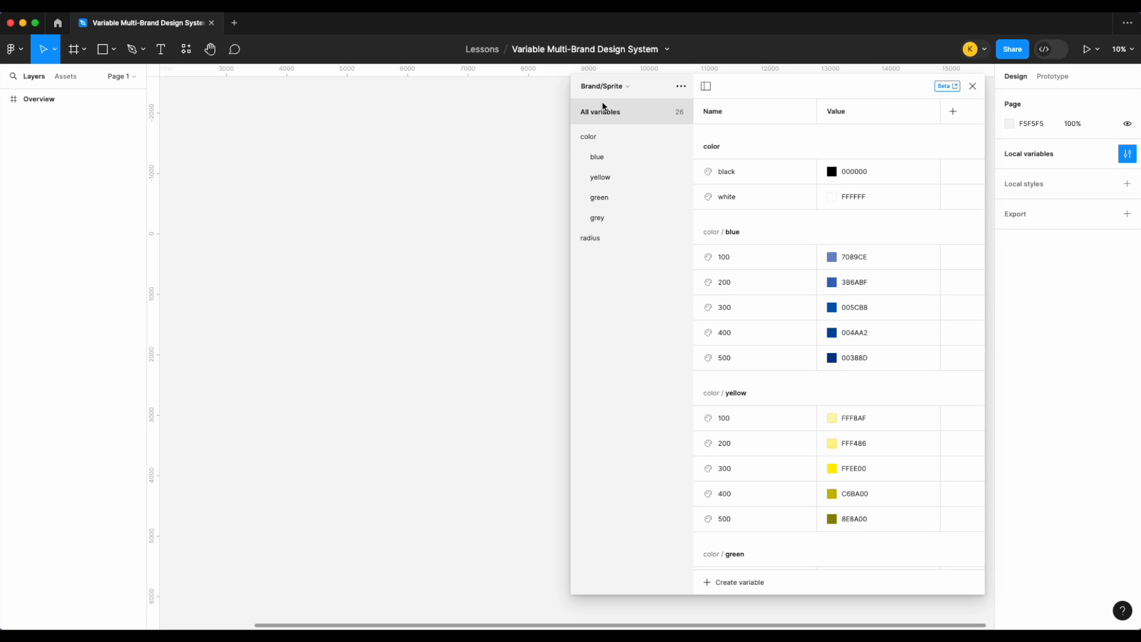
- Create a new variable collection named Alias
left_click(681, 87)
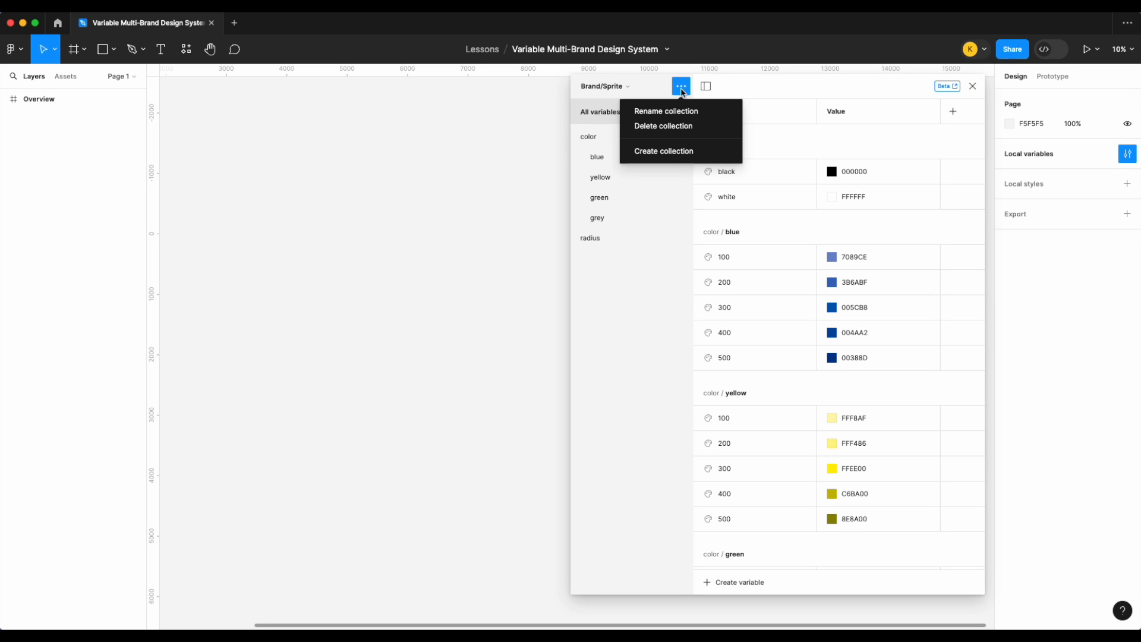
left_click(683, 150)
type("Alias")
key("Return")
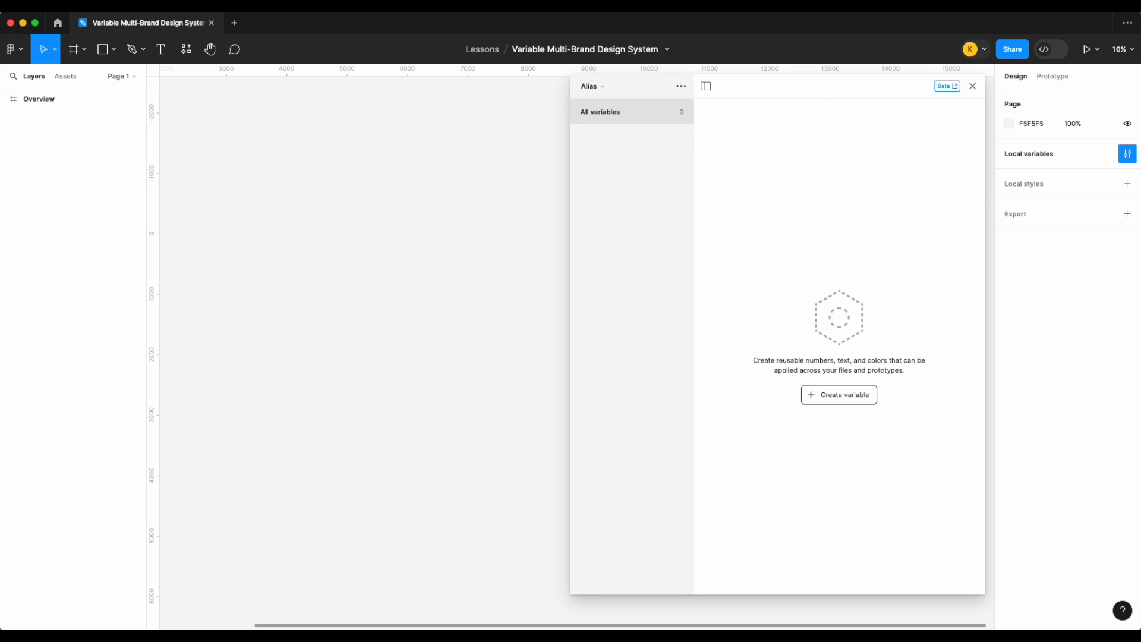
- Create a color variable named color/primary/primary-light in the Alias collection
left_click(834, 392)
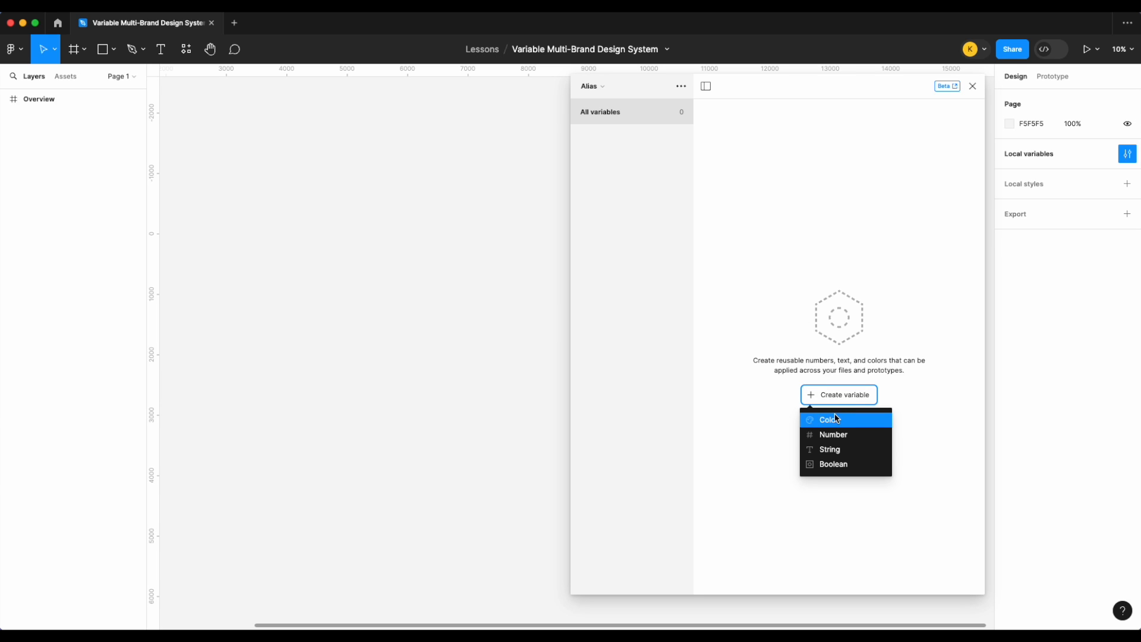
left_click(837, 419)
type("color/")
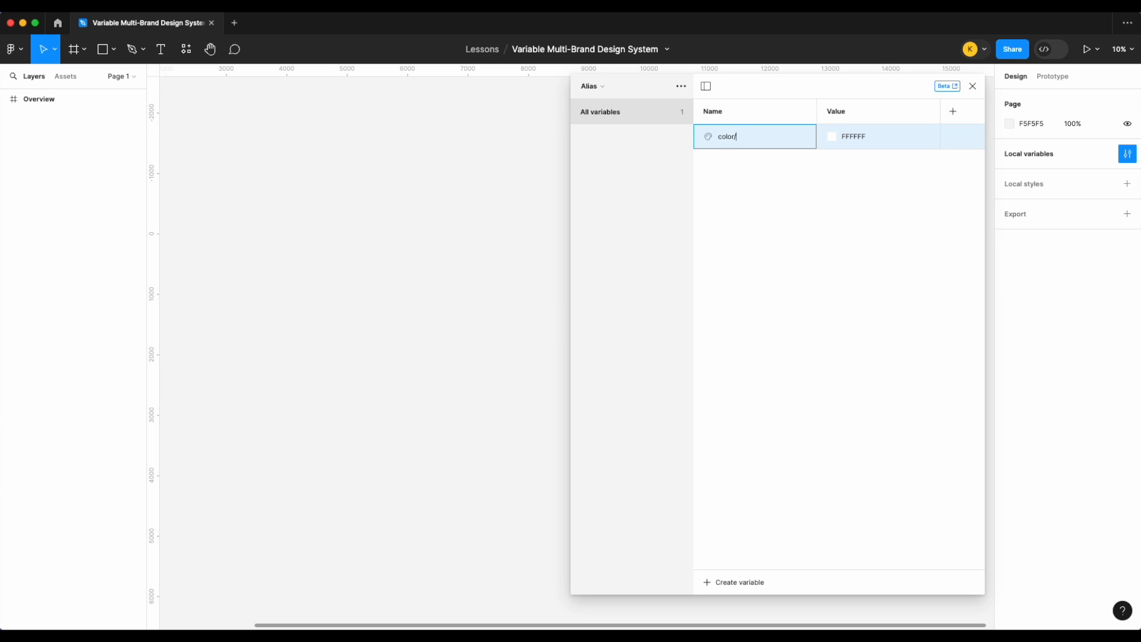
type("primary/primary-light")
key("Return")
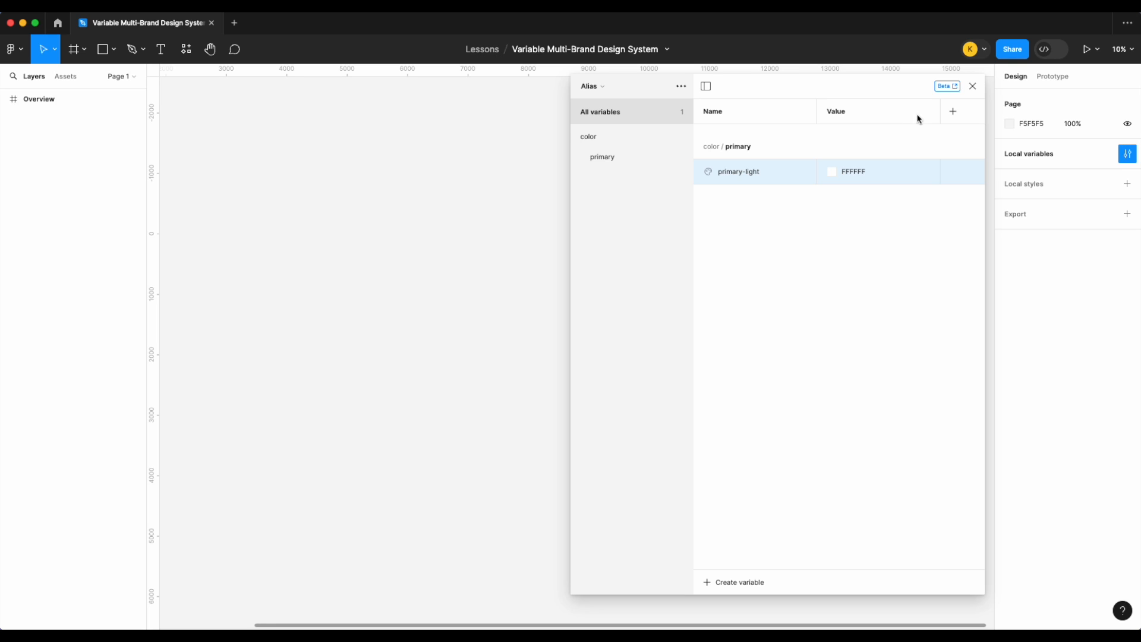
- Add two more modes to the Alias collection and widen the variables window to fit their columns
left_click(954, 112)
left_click_drag(568, 215, 428, 211)
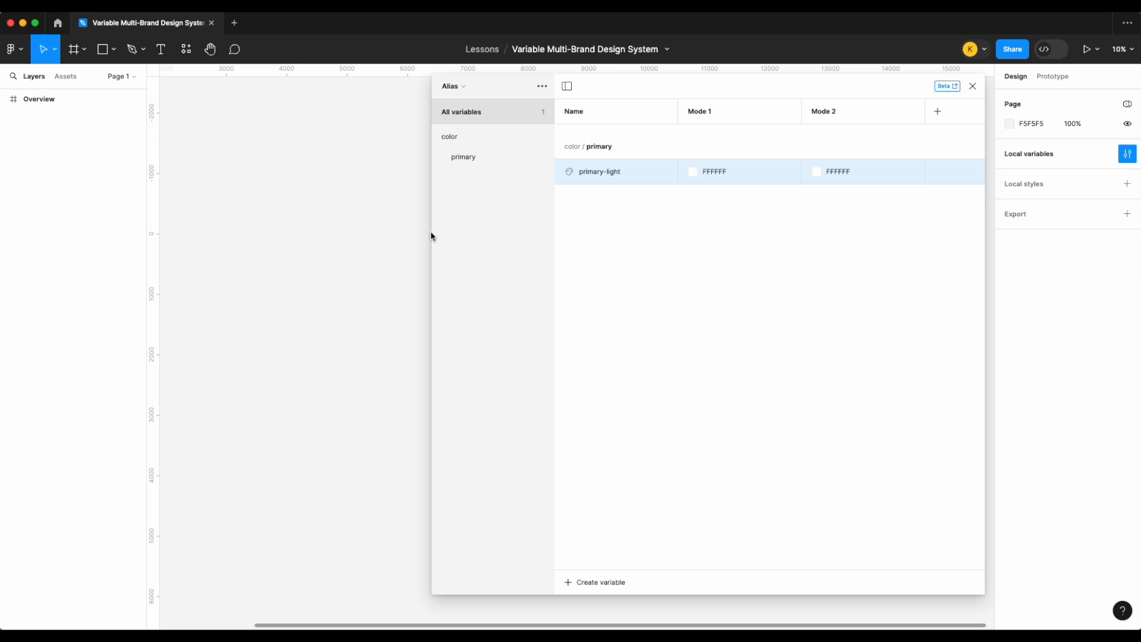
left_click_drag(431, 242, 375, 243)
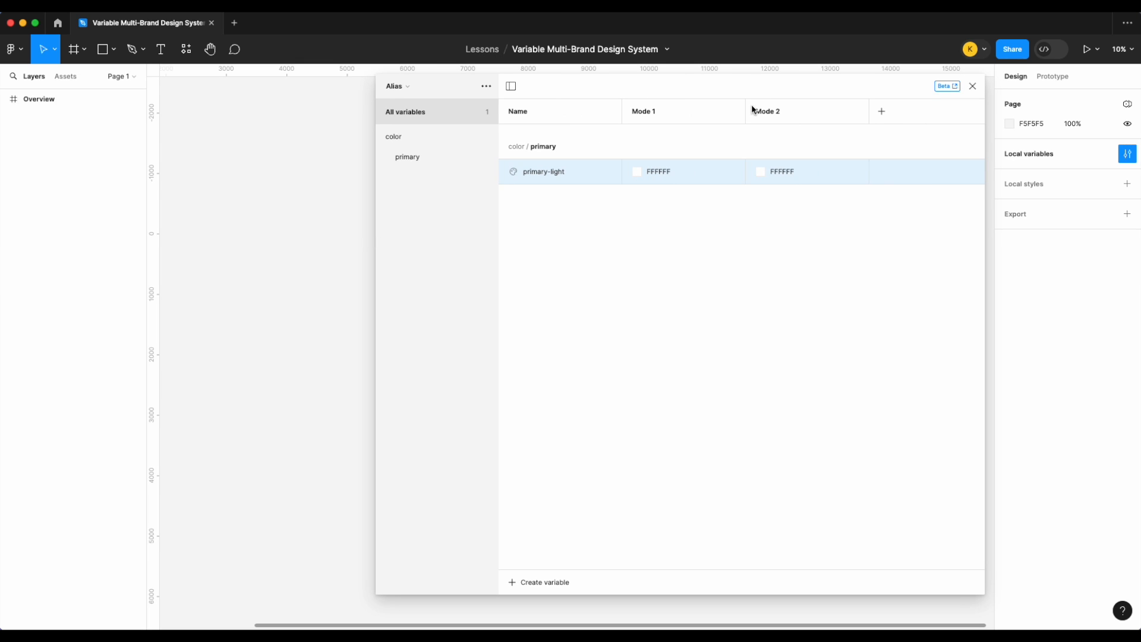
left_click(880, 110)
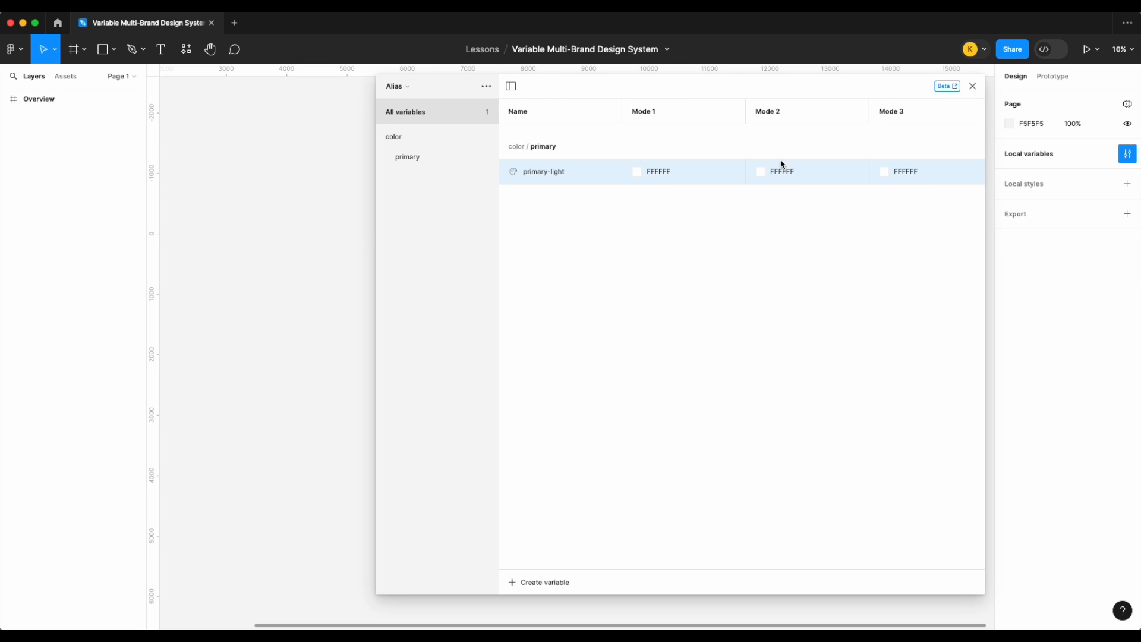
- Rename the three Alias modes as coke classic, diet coke and sprite
double_click(675, 118)
type("coke classic")
key("Return")
double_click(787, 107)
type("diet coke")
key("Return")
double_click(898, 112)
type("sprite")
key("Return")
- Review the color and radius variables in the Brand/Coke collection and return to the Alias collection
left_click(410, 88)
left_click(414, 99)
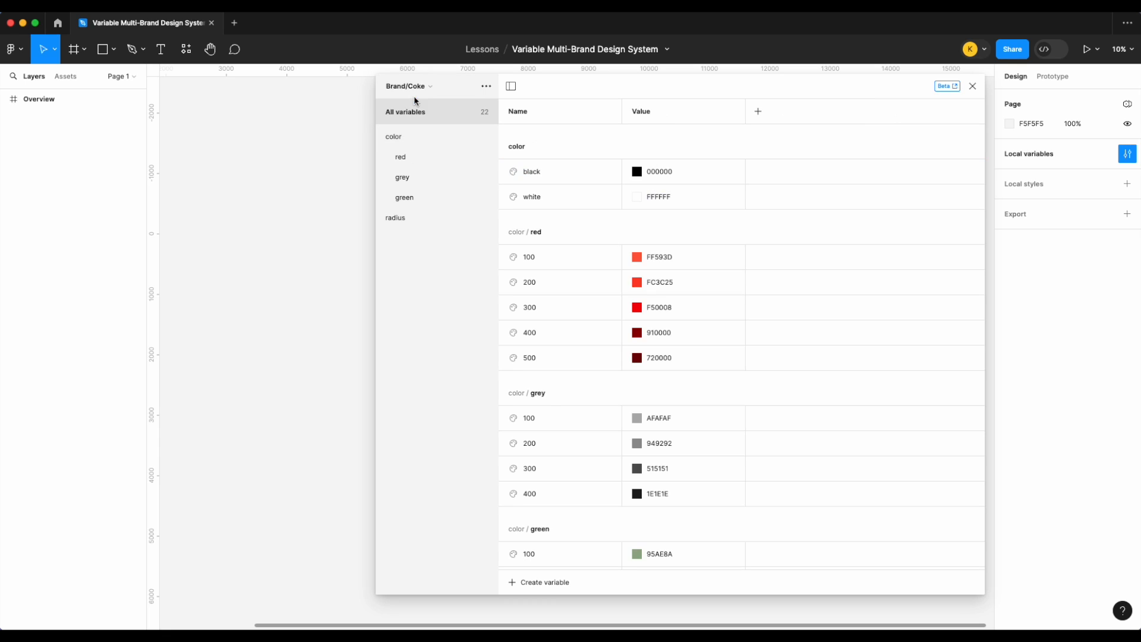
scroll(574, 335, "down", 2)
scroll(573, 335, "up", 2)
scroll(620, 192, "down", 5)
scroll(626, 277, "up", 5)
left_click(423, 88)
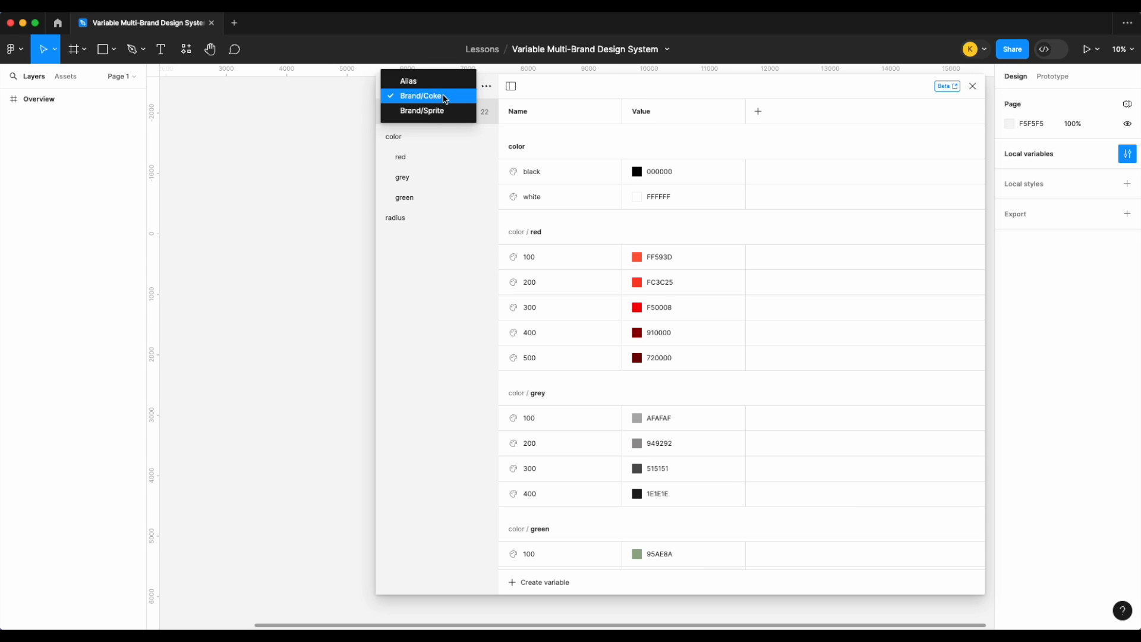
left_click(444, 82)
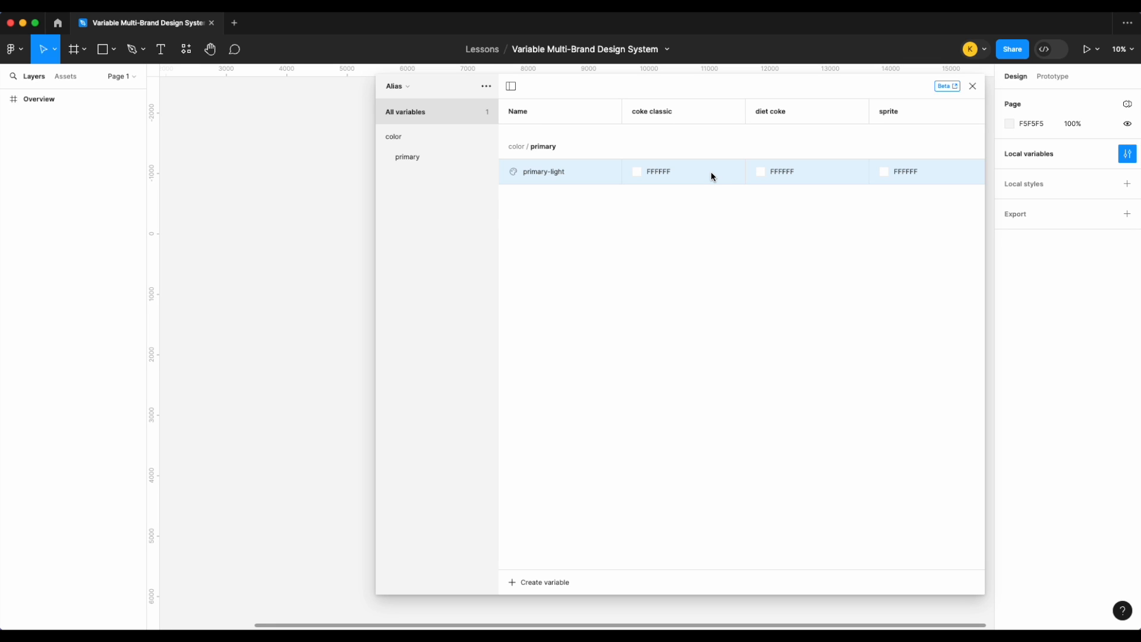
left_click(418, 91)
left_click(421, 99)
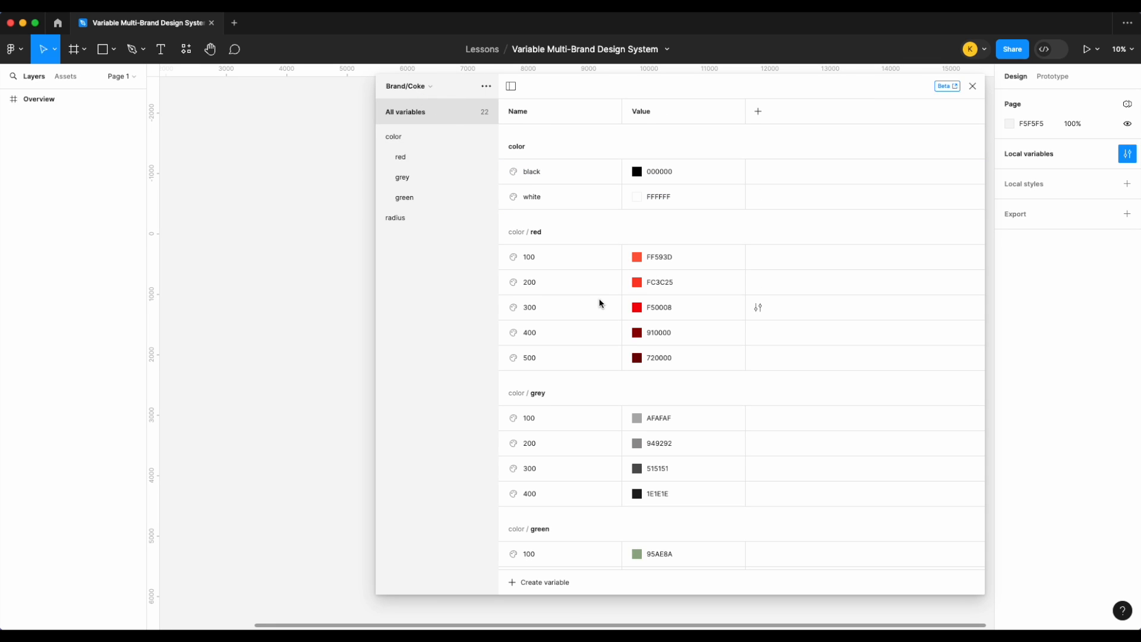
scroll(600, 302, "down", 10)
scroll(600, 264, "up", 4)
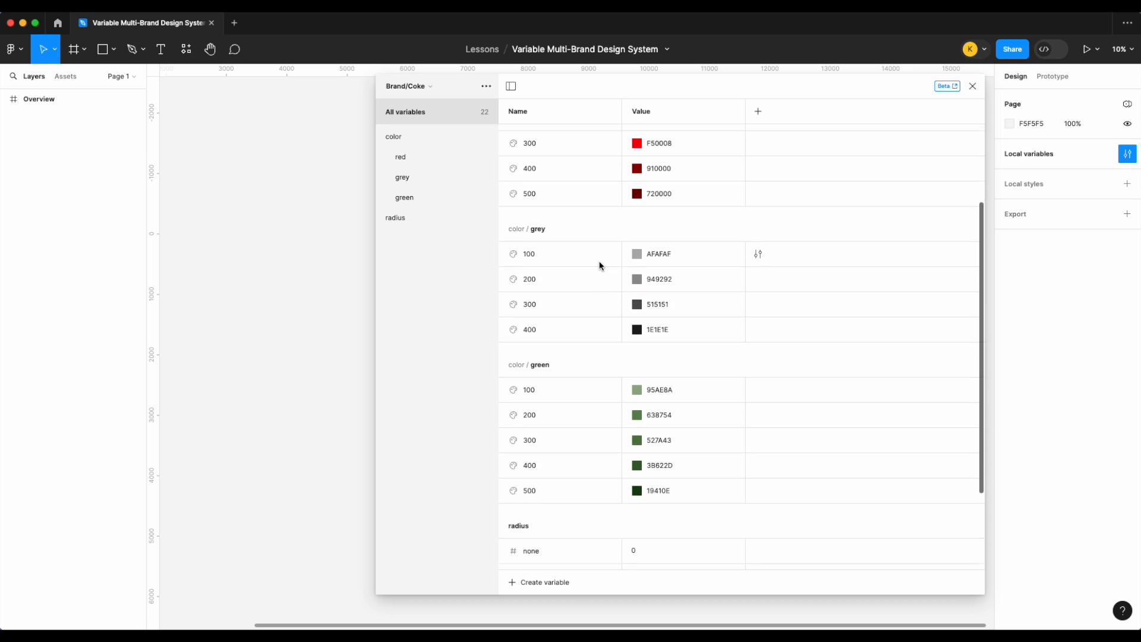
scroll(537, 262, "up", 5)
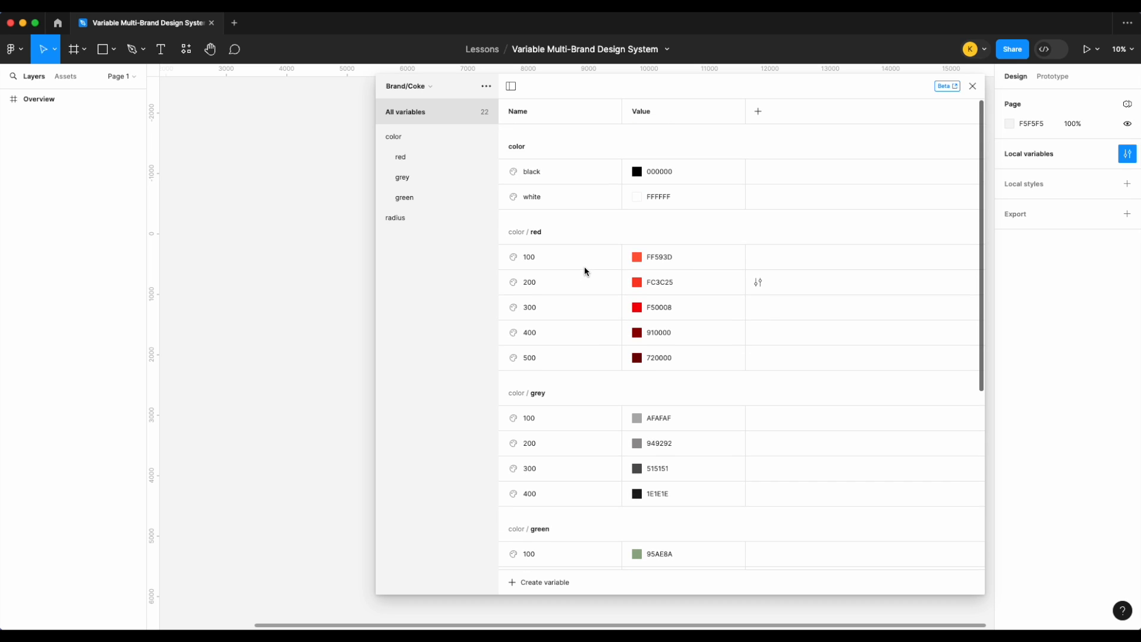
left_click(411, 87)
left_click(410, 81)
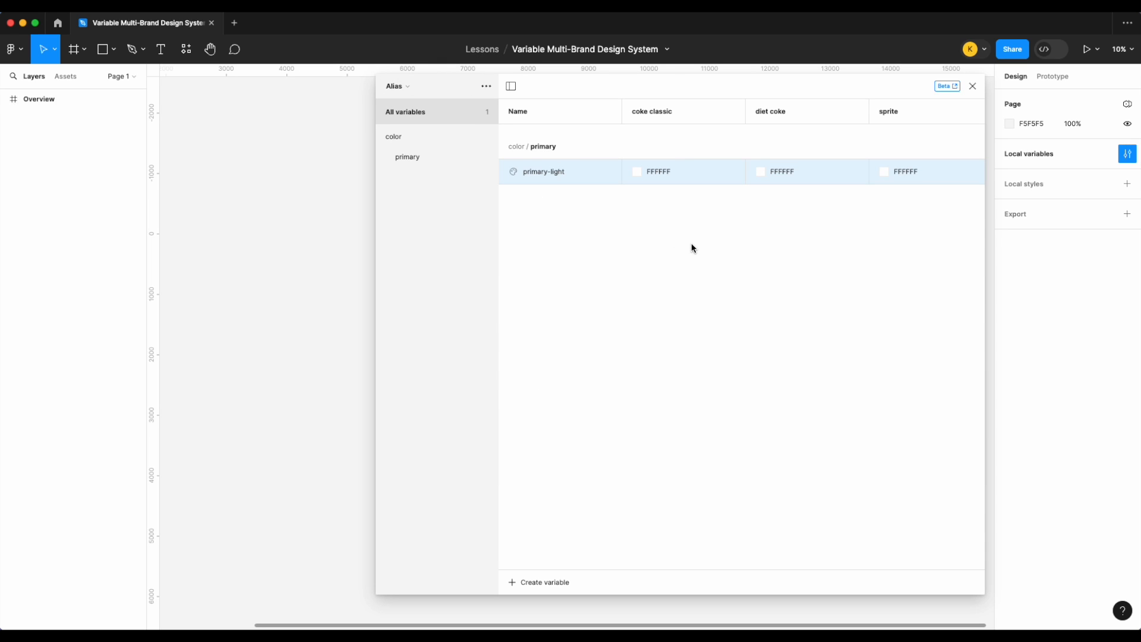
- Add color variables named primary and primary-dark to the Alias collection's color/primary group
left_click(451, 157)
left_click(538, 582)
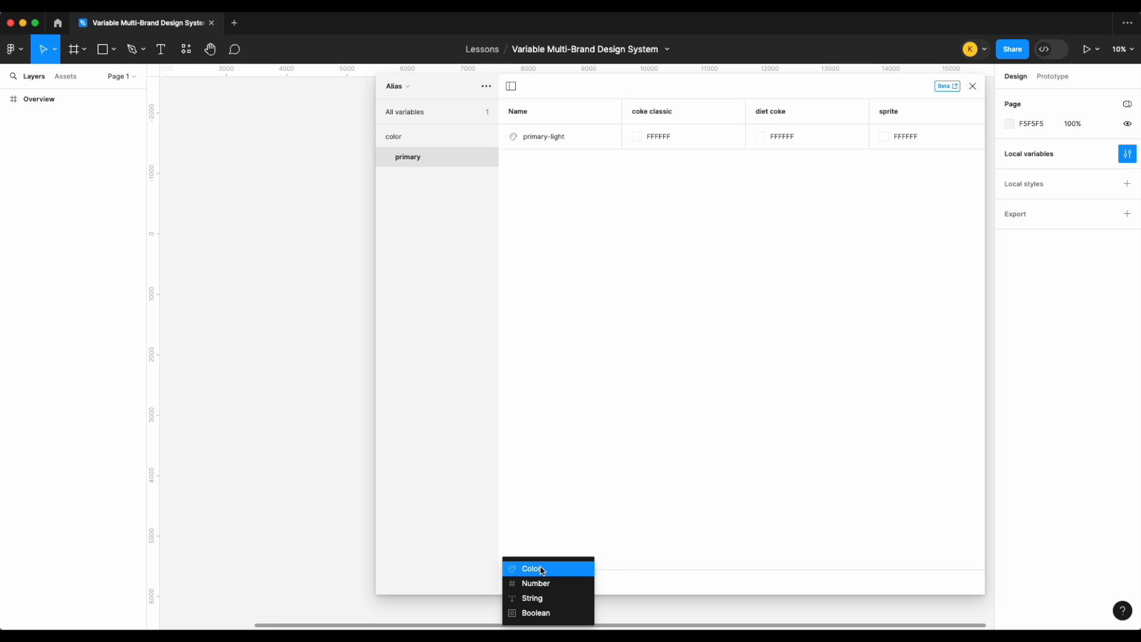
left_click(539, 565)
type("primary")
key("Return")
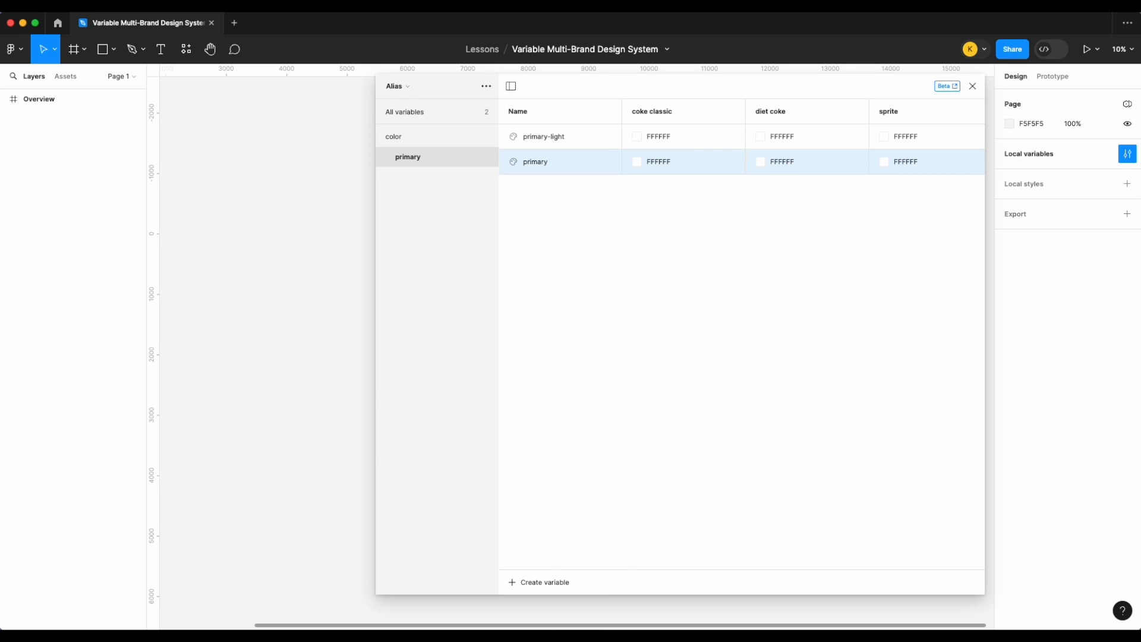
left_click(546, 581)
left_click(549, 574)
type("prim")
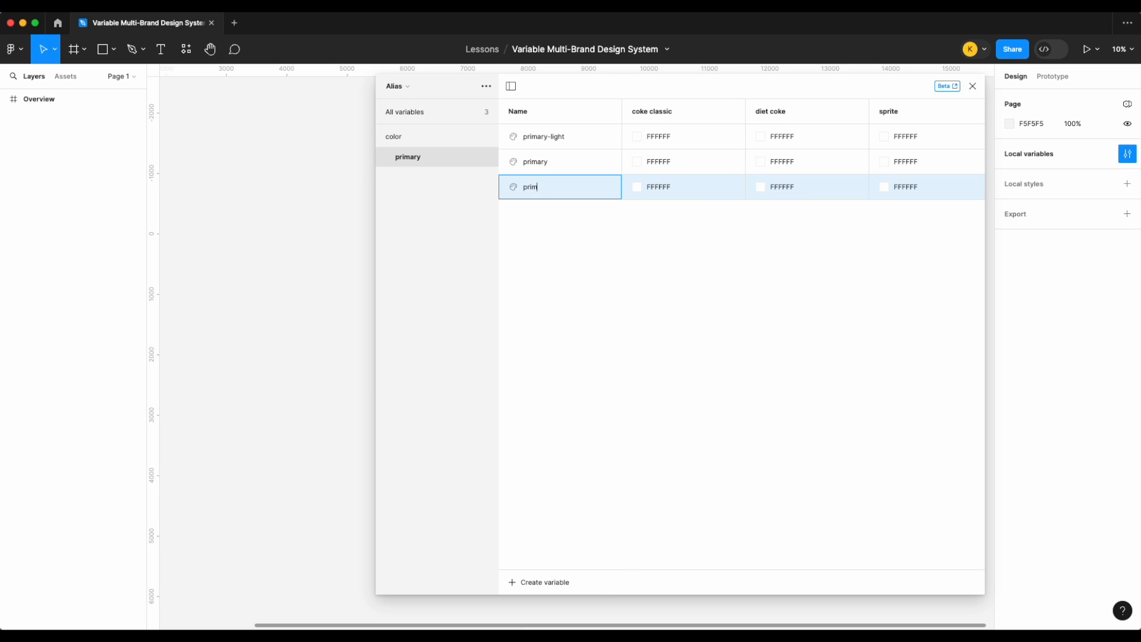
type("ary-dark")
key("Return")
- Alias the coke classic values of primary-light, primary and primary-dark to color/red/200, color/red/300 and color/red/400
right_click(659, 138)
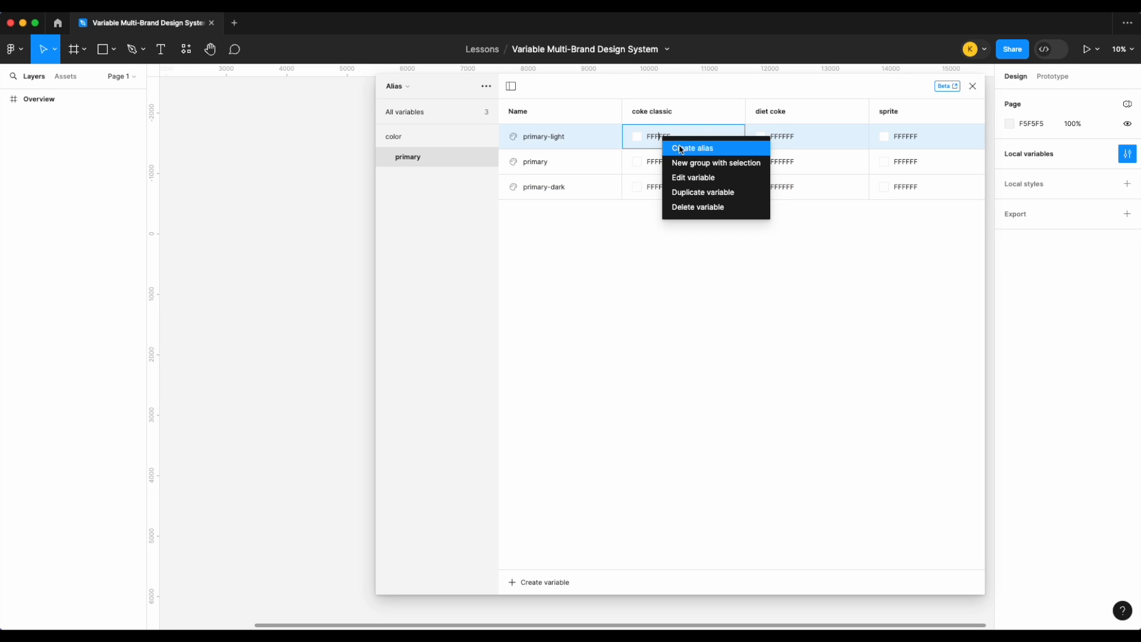
left_click(681, 149)
scroll(687, 330, "down", 1)
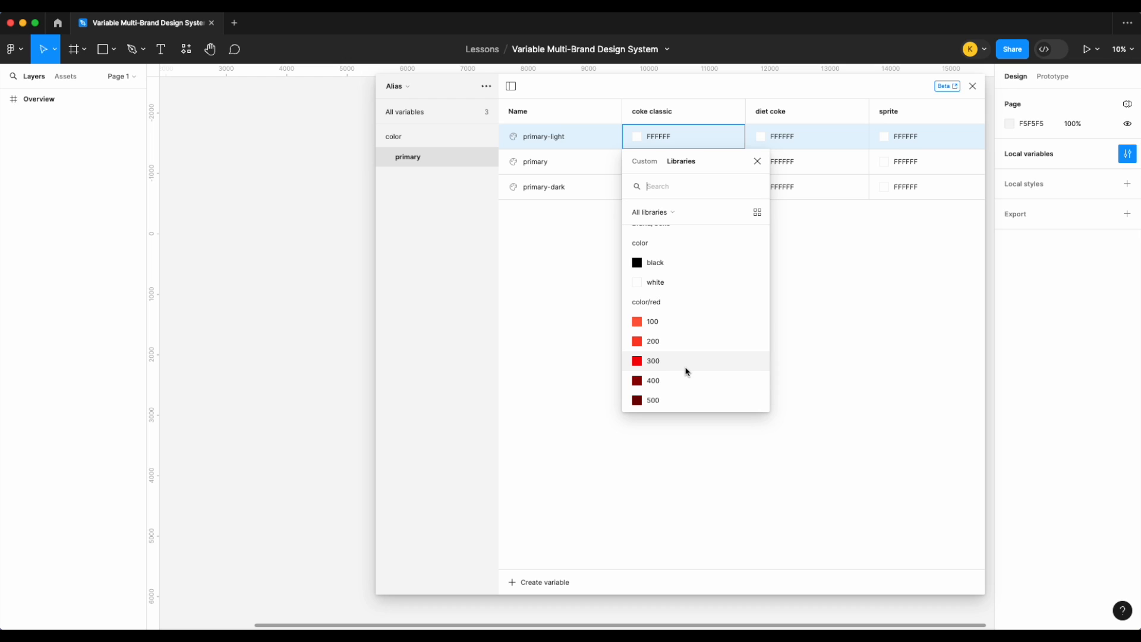
left_click(685, 341)
right_click(681, 165)
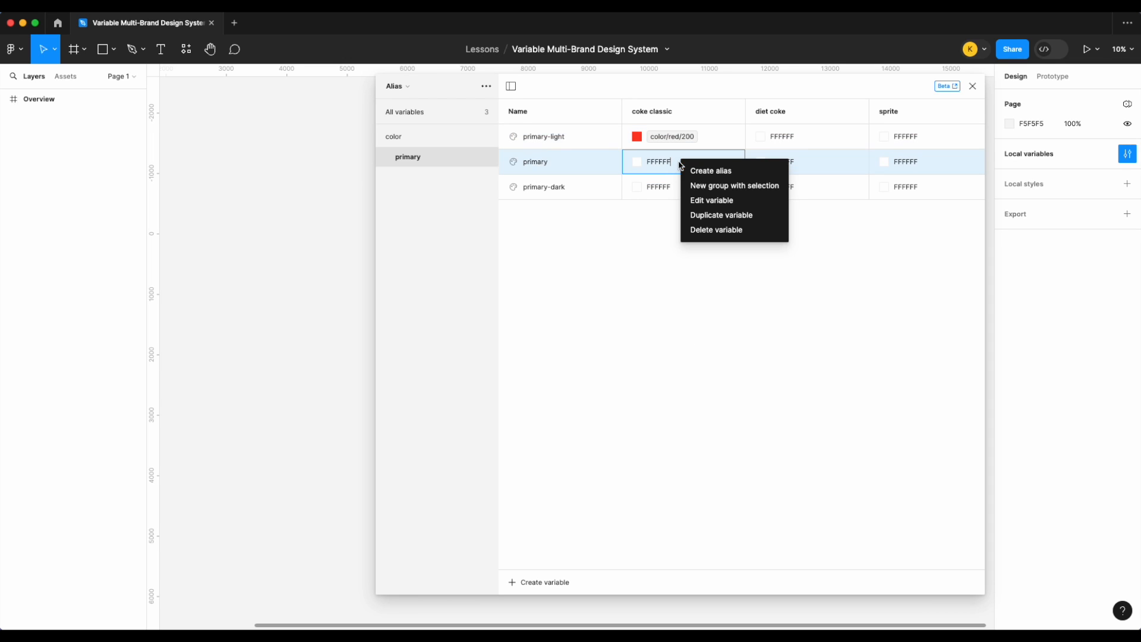
left_click(702, 170)
scroll(693, 366, "down", 2)
left_click(682, 392)
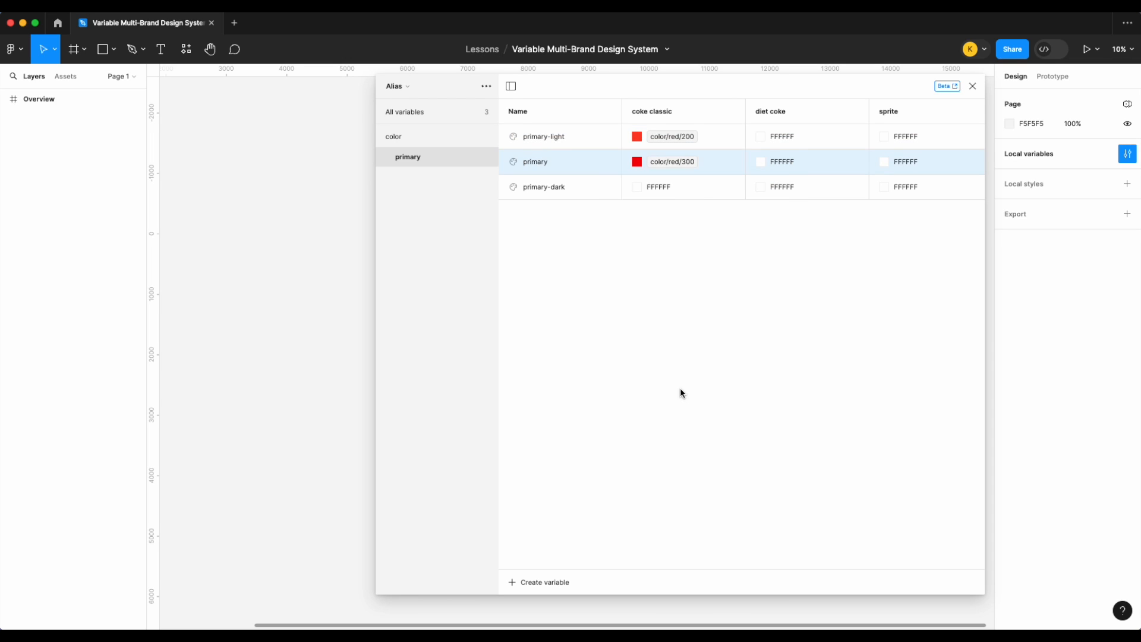
right_click(672, 188)
left_click(691, 198)
scroll(698, 391, "down", 1)
left_click(685, 430)
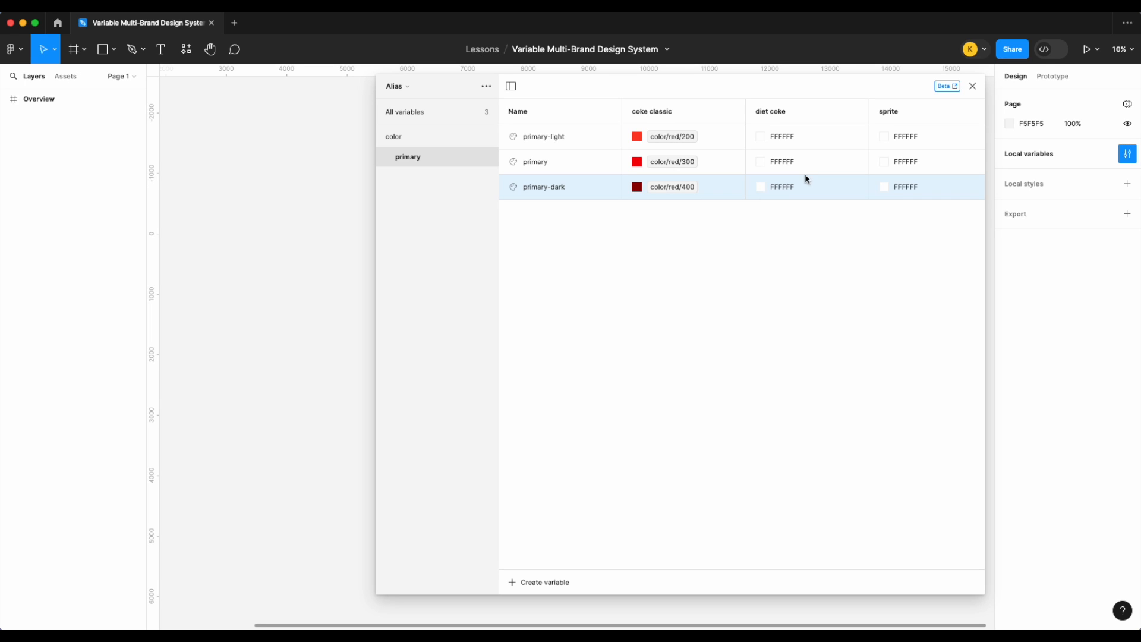
- Alias the diet coke values of primary-light, primary and primary-dark to color/grey/100, color/grey/200 and color/grey/300
right_click(807, 141)
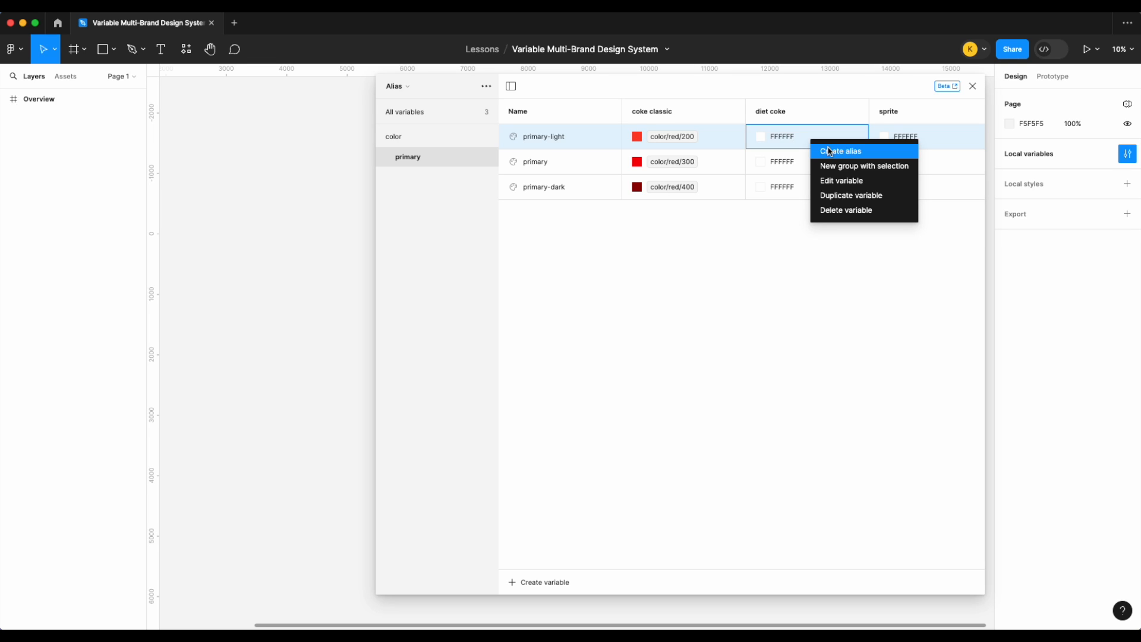
left_click(830, 151)
scroll(804, 376, "down", 5)
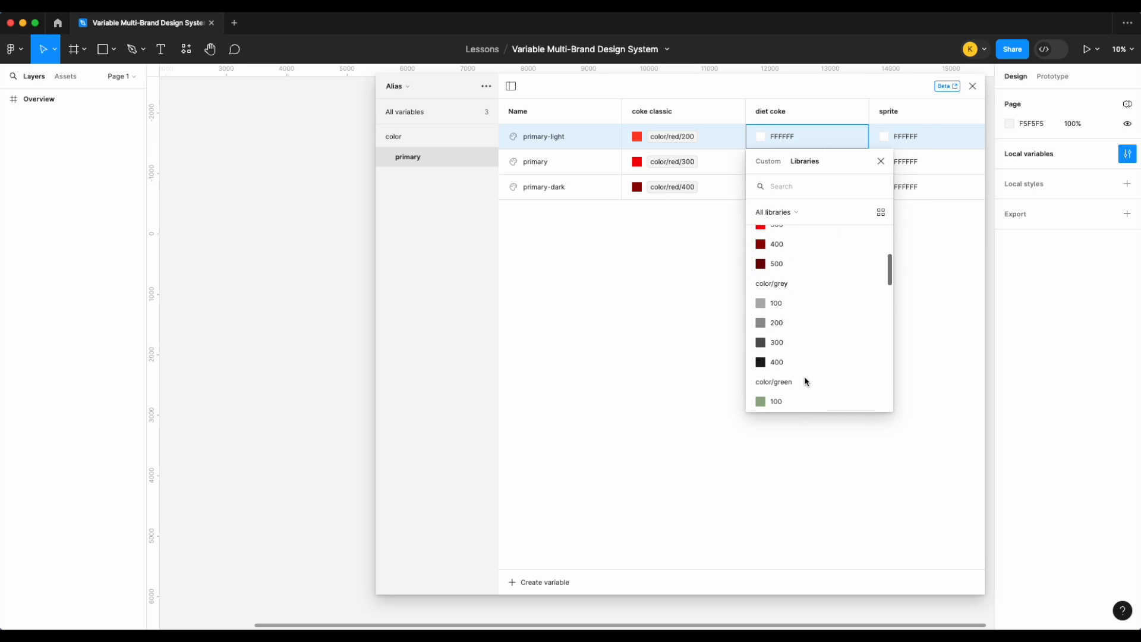
left_click(828, 305)
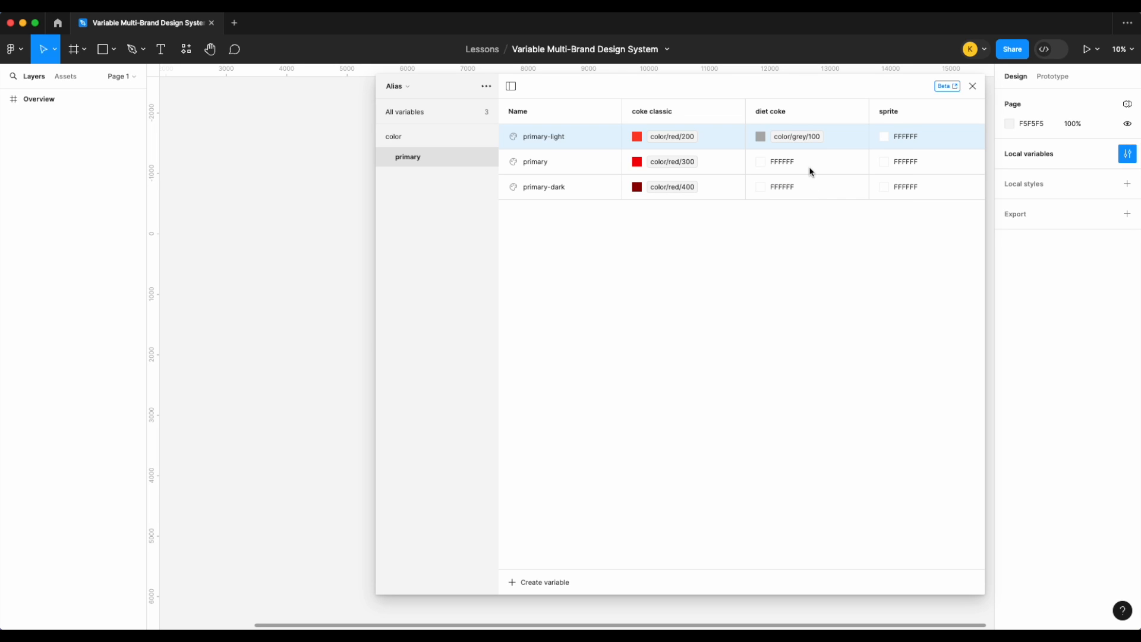
right_click(764, 161)
left_click(779, 171)
scroll(816, 306, "down", 3)
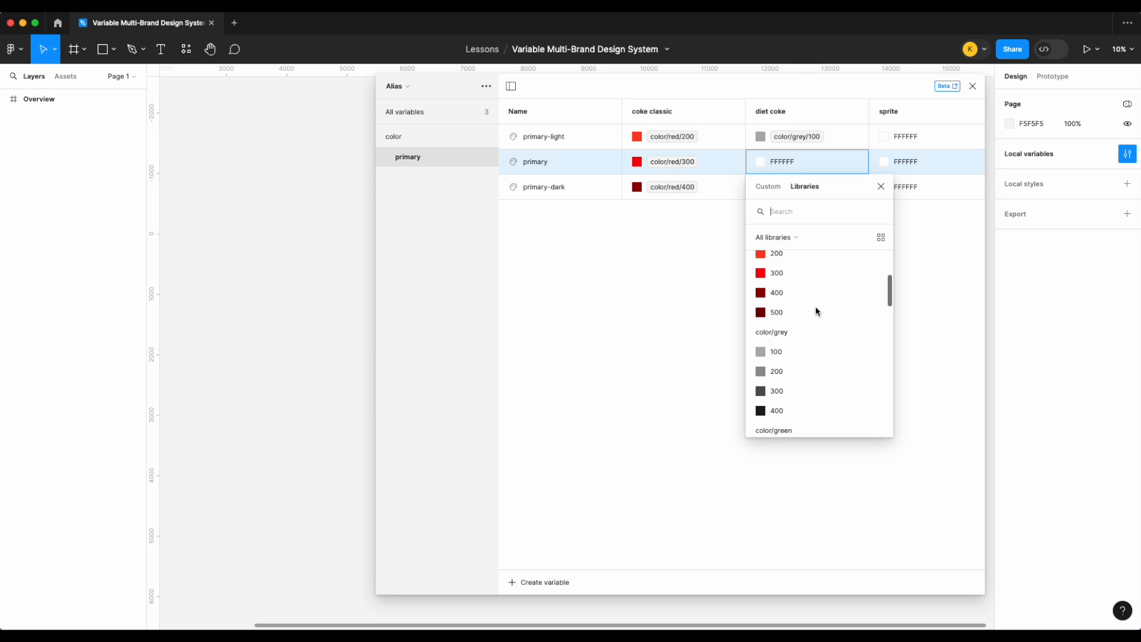
left_click(802, 369)
right_click(782, 189)
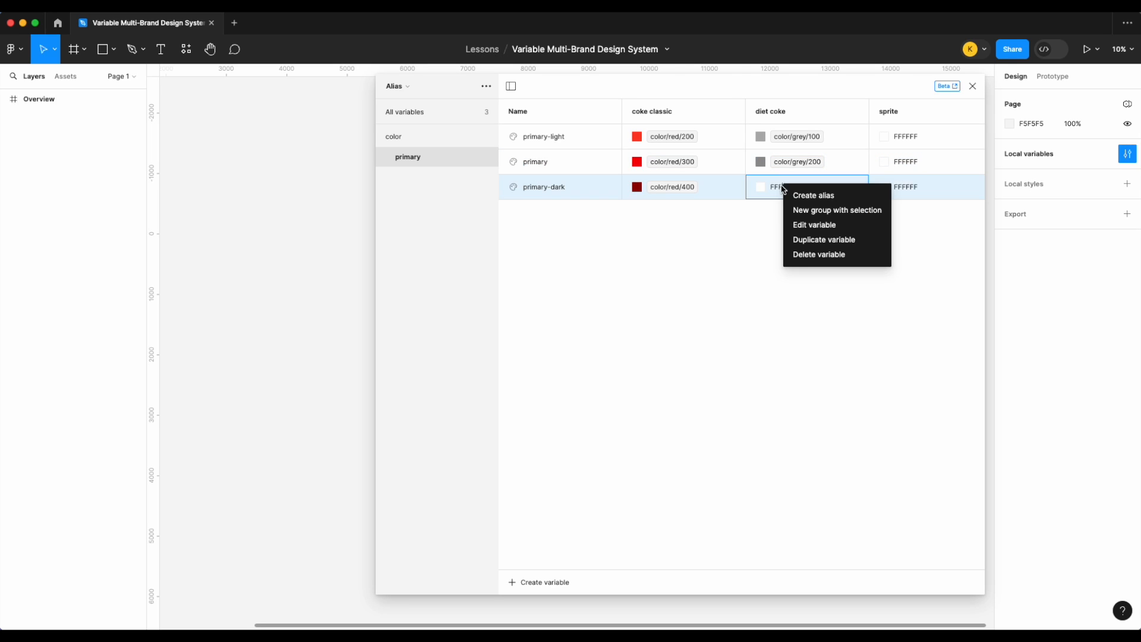
left_click(790, 196)
scroll(815, 365, "down", 5)
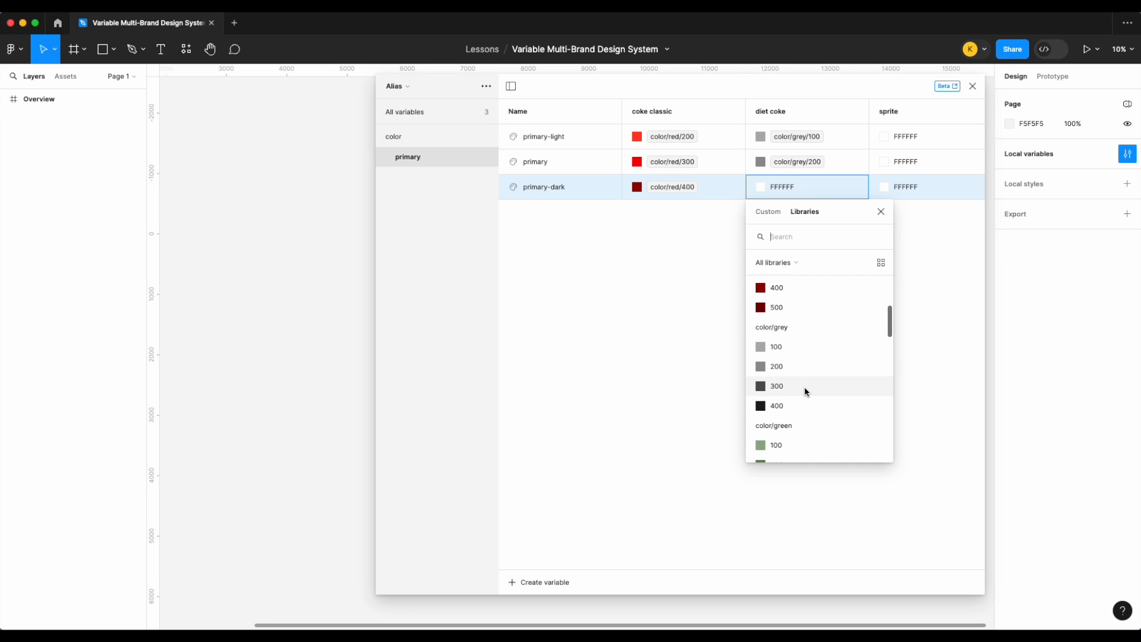
left_click(804, 386)
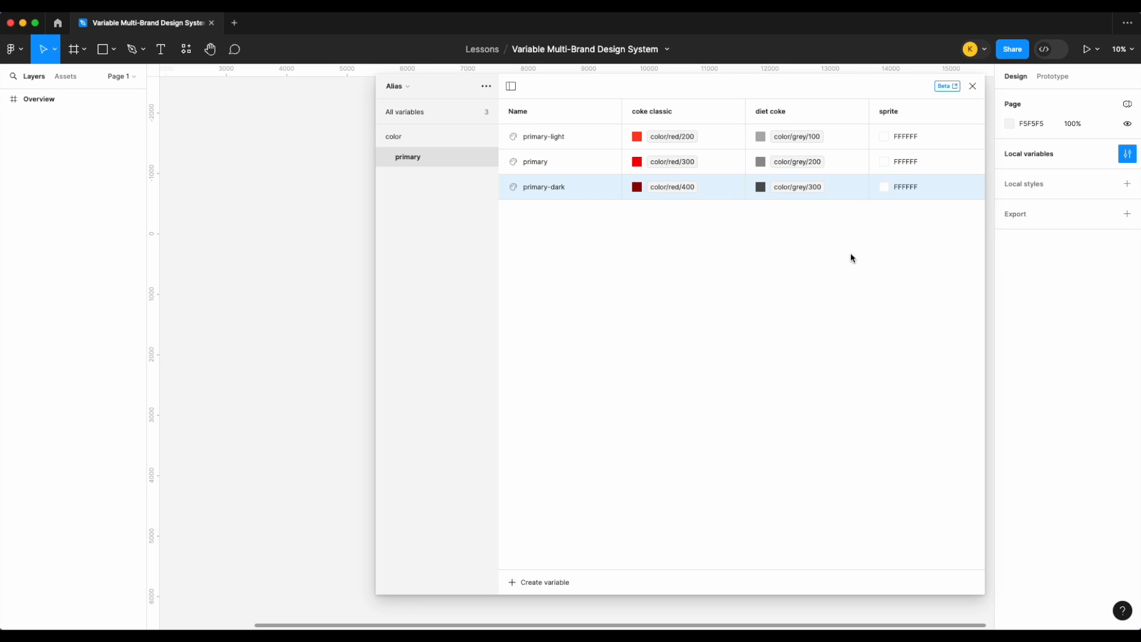
- Alias the sprite value of primary-light to the Brand/Sprite variable color/green/200
right_click(911, 139)
left_click(929, 150)
scroll(913, 309, "down", 8)
scroll(913, 326, "down", 10)
scroll(912, 324, "down", 3)
scroll(911, 324, "up", 10)
scroll(913, 328, "down", 8)
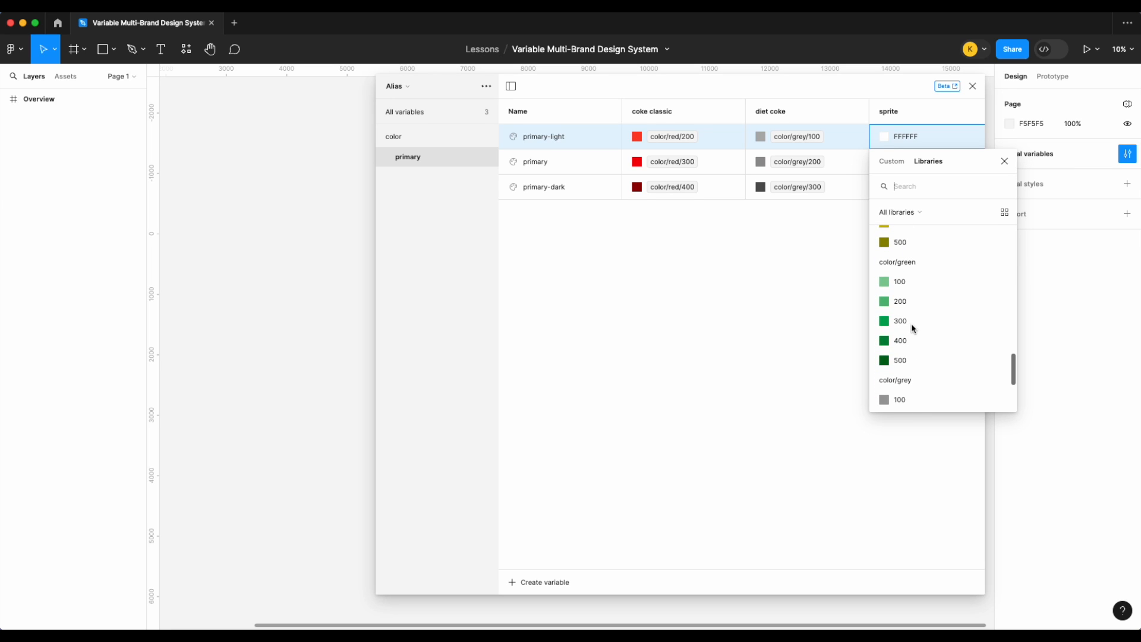
left_click(922, 304)
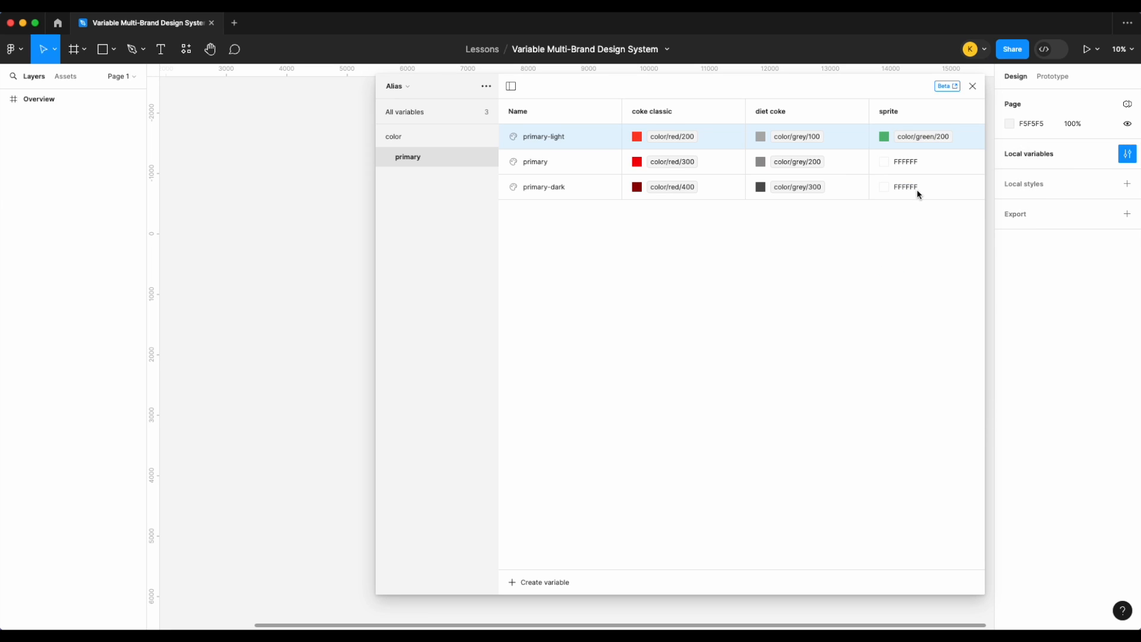
- Alias the sprite values of primary and primary-dark to color/green/300 and color/green/400 from Brand/Sprite
right_click(908, 166)
left_click(927, 173)
scroll(936, 348, "down", 15)
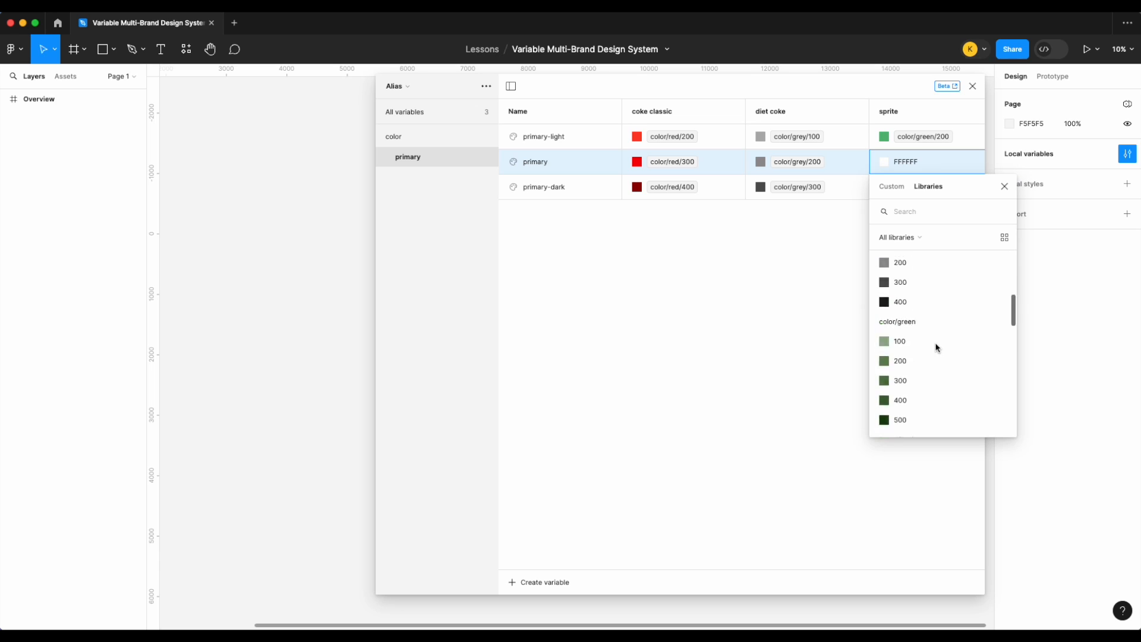
left_click(914, 387)
right_click(916, 185)
left_click(936, 195)
scroll(922, 361, "down", 15)
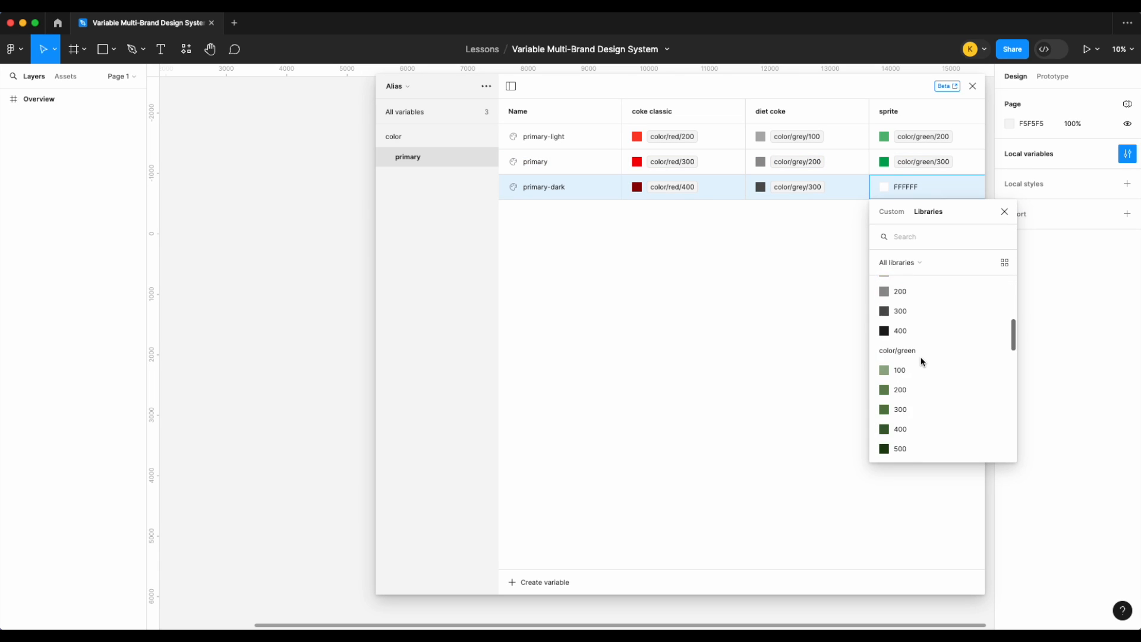
scroll(923, 360, "down", 5)
scroll(922, 360, "up", 2)
left_click(921, 356)
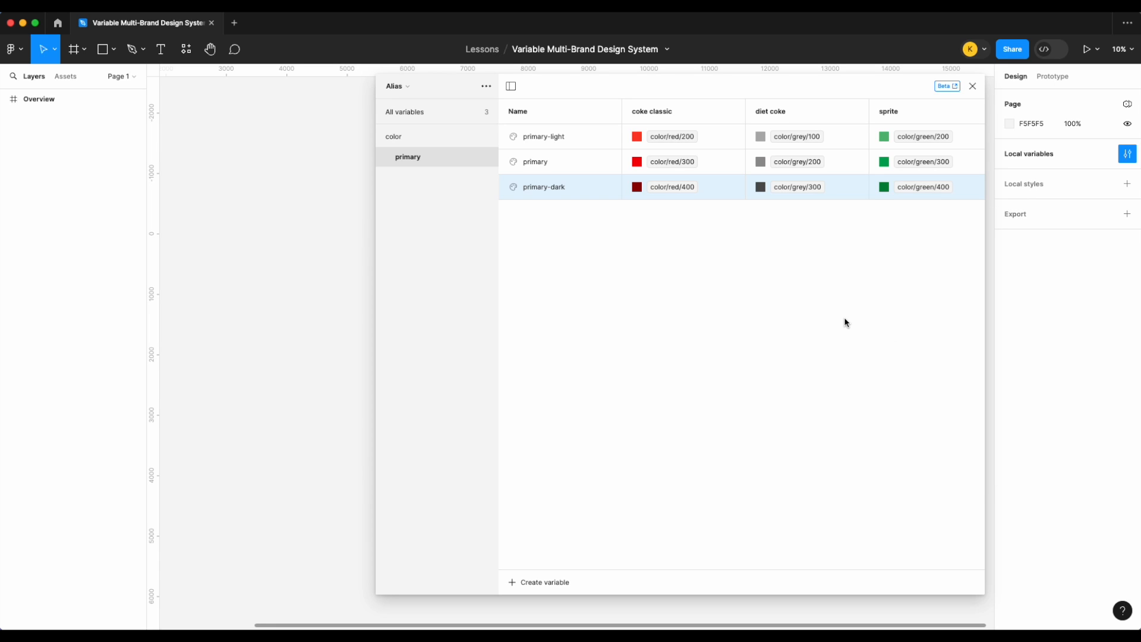
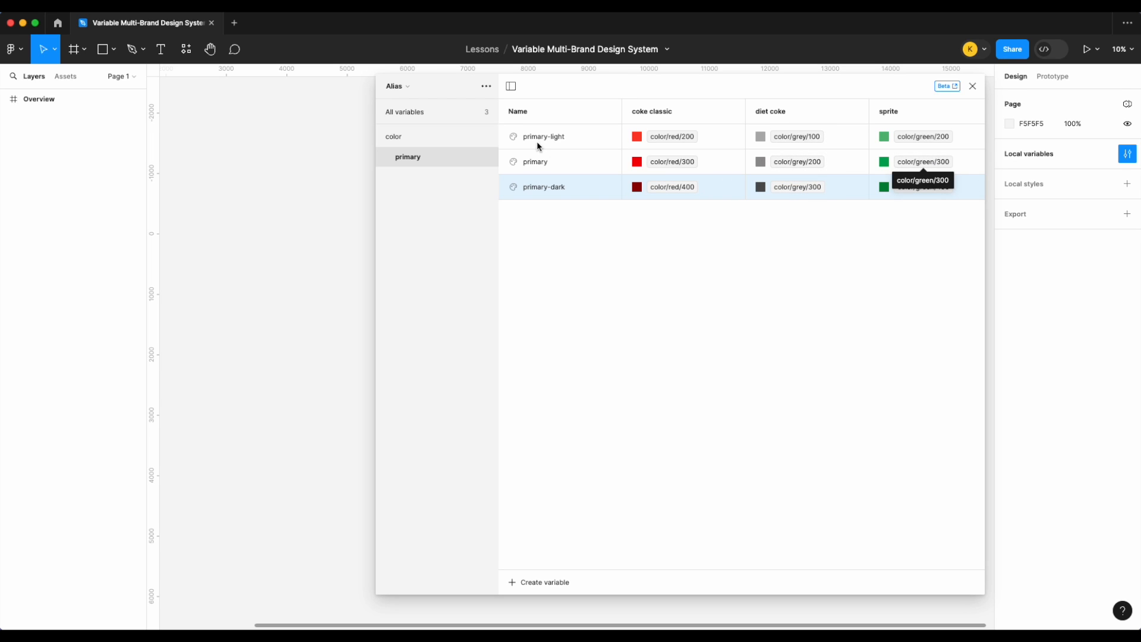
- Add a color variable named secondary/secondary-light to the Alias collection's color group
left_click(443, 136)
left_click(522, 582)
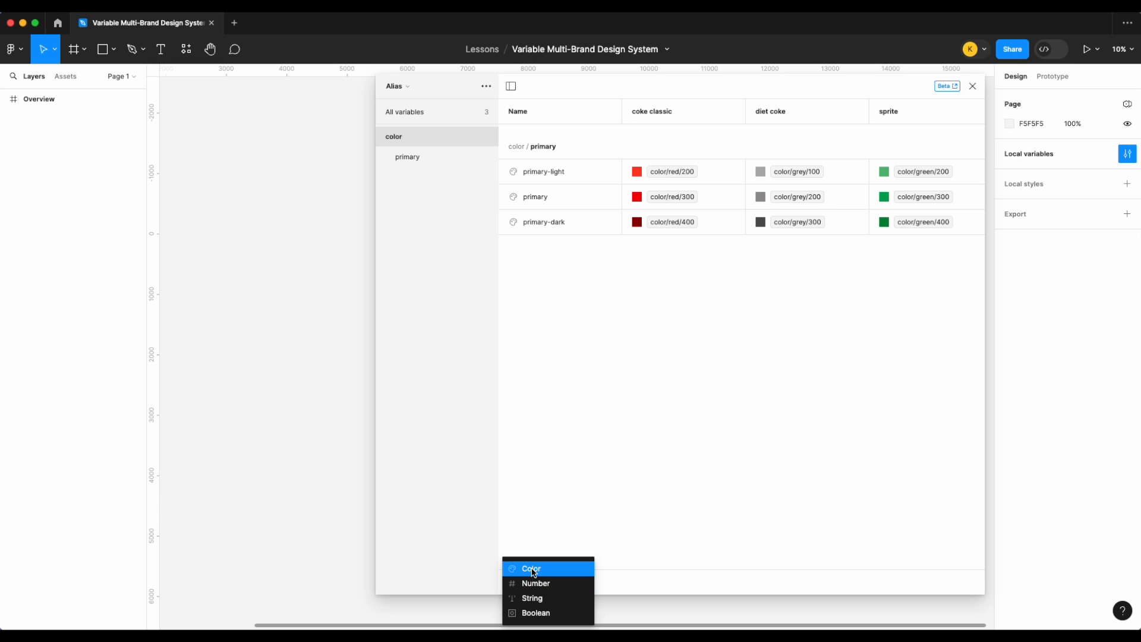
left_click(532, 569)
type("secondary/")
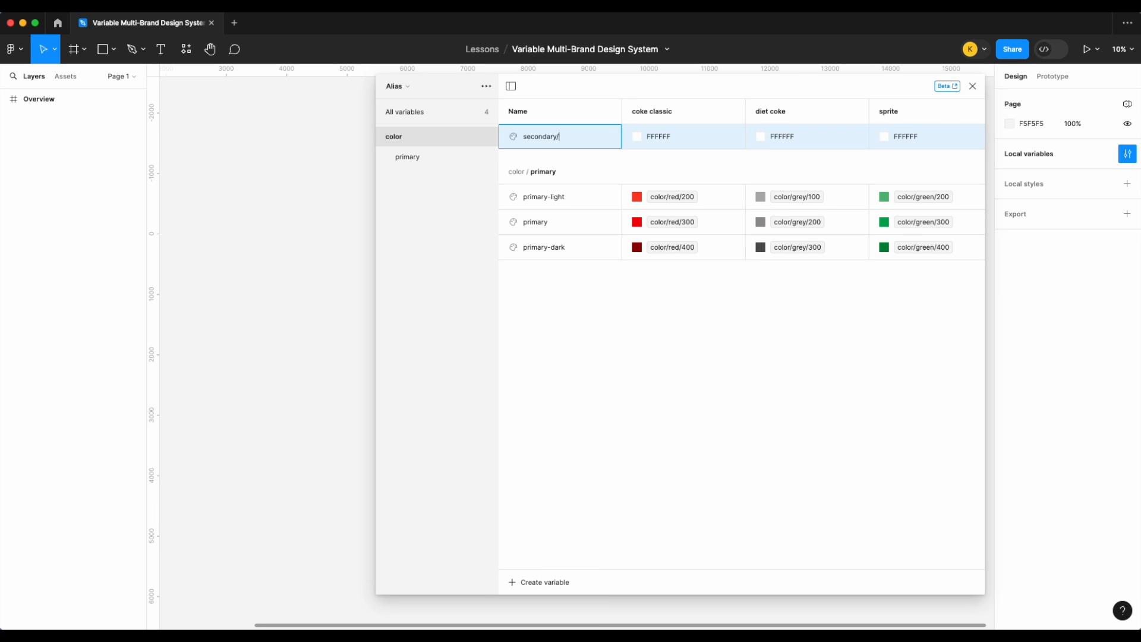
type("secondary-light")
key("Return")
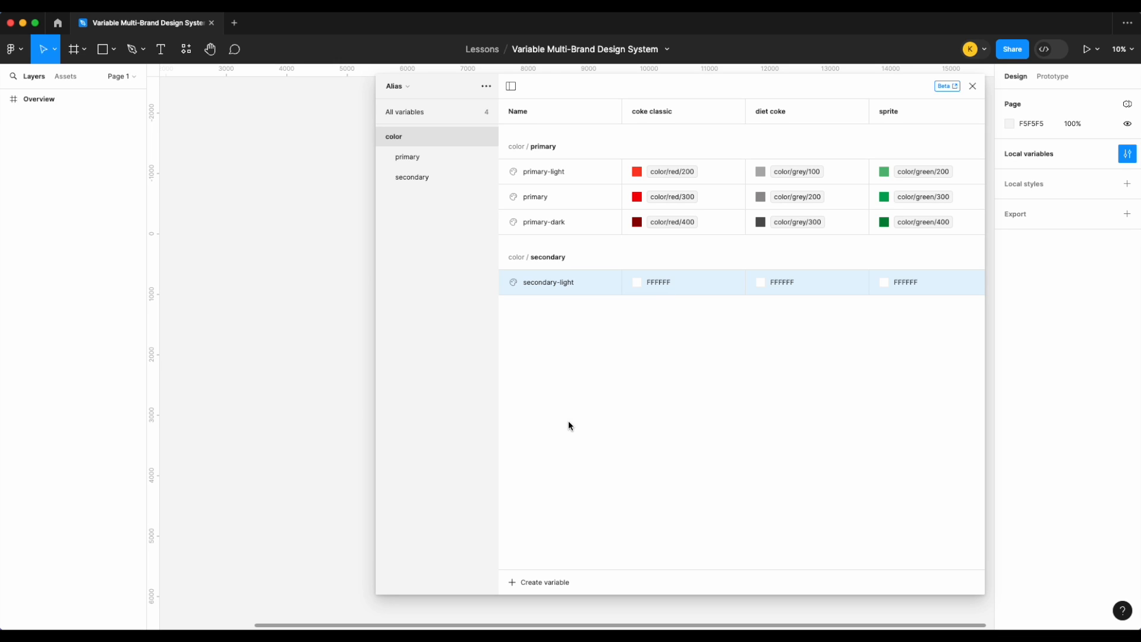
left_click(554, 580)
left_click(552, 572)
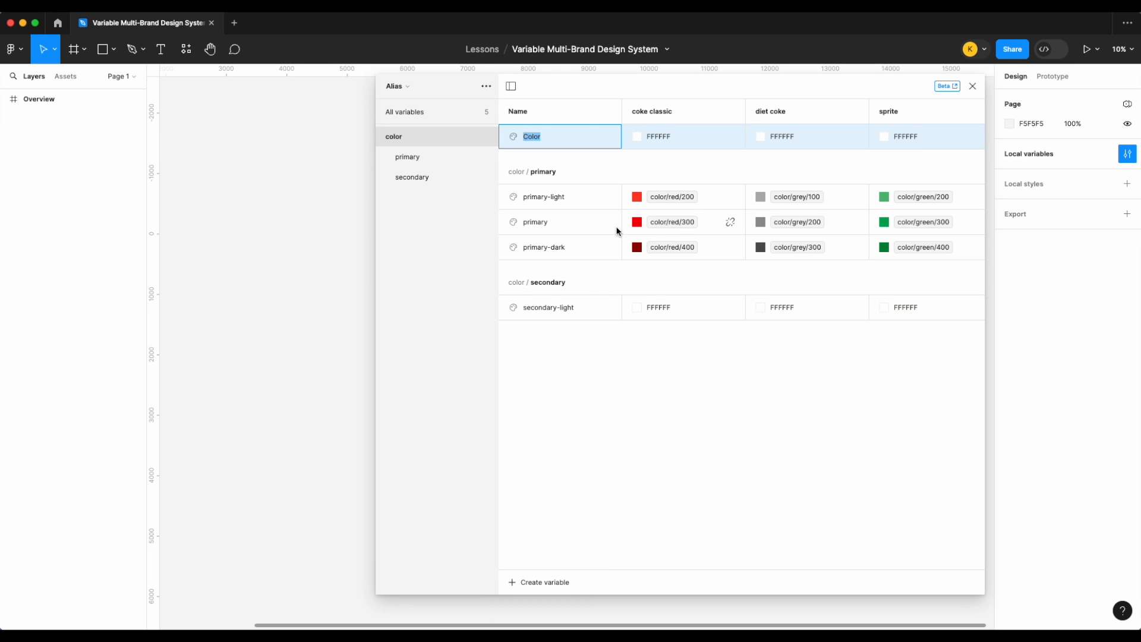
right_click(586, 151)
left_click(610, 199)
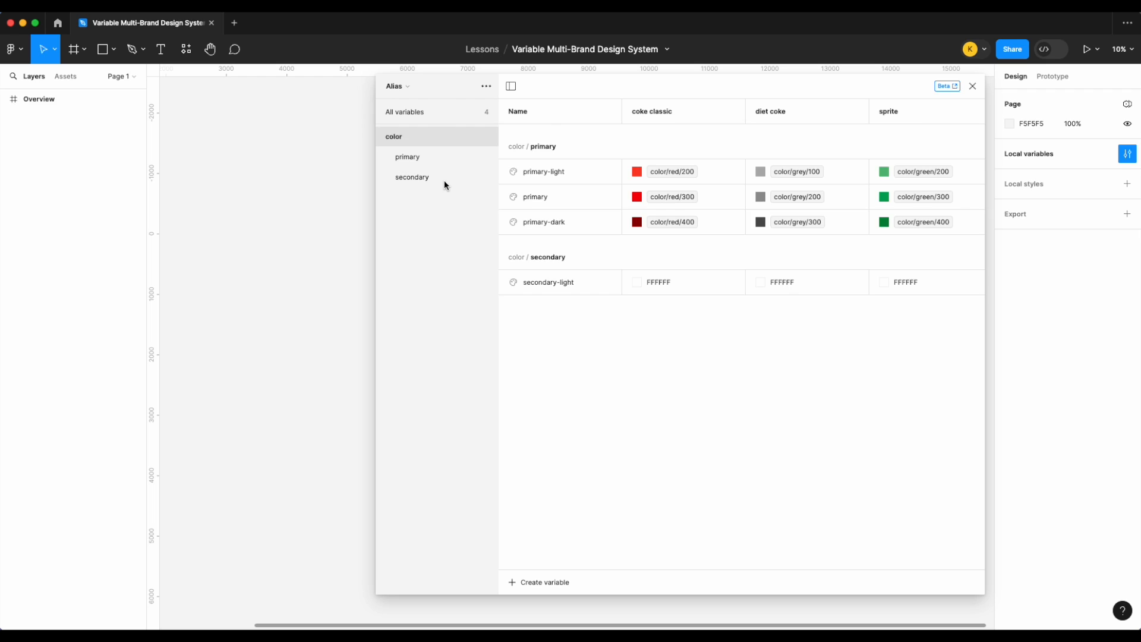
- Add color variables named secondary and secondary-dark to the Alias collection's color/secondary group
left_click(446, 177)
left_click(553, 581)
left_click(551, 567)
type("secondary")
key("Return")
left_click(546, 582)
left_click(551, 566)
type("second")
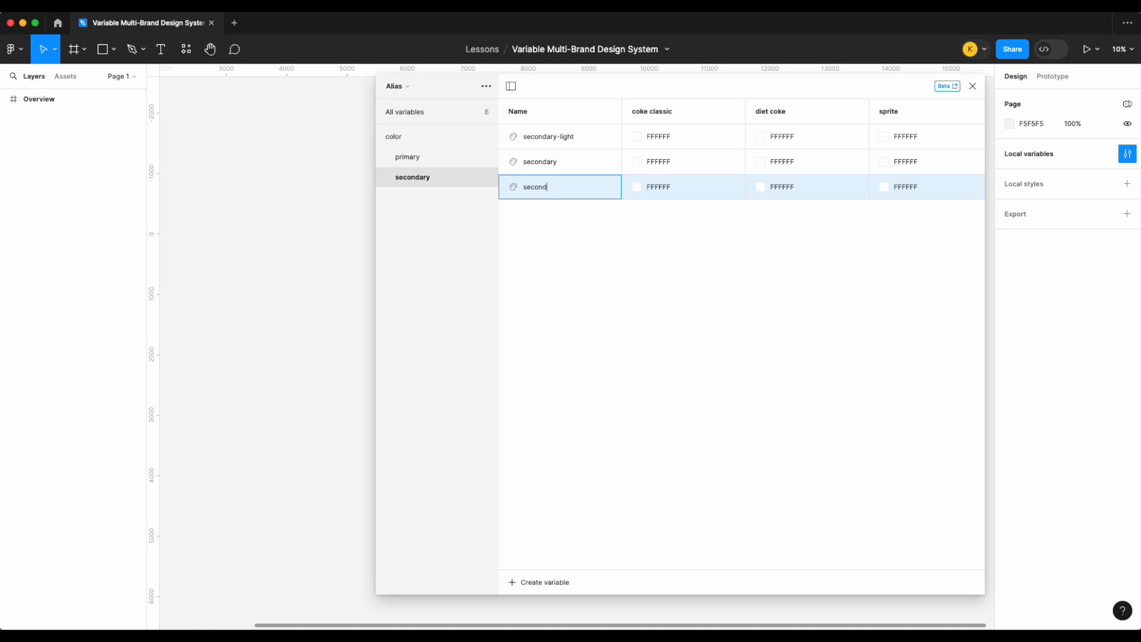
type("ary-dark")
key("Return")
- Alias the coke classic values of secondary-light, secondary and secondary-dark to color/grey/100, color/grey/200 and color/grey/300
right_click(660, 139)
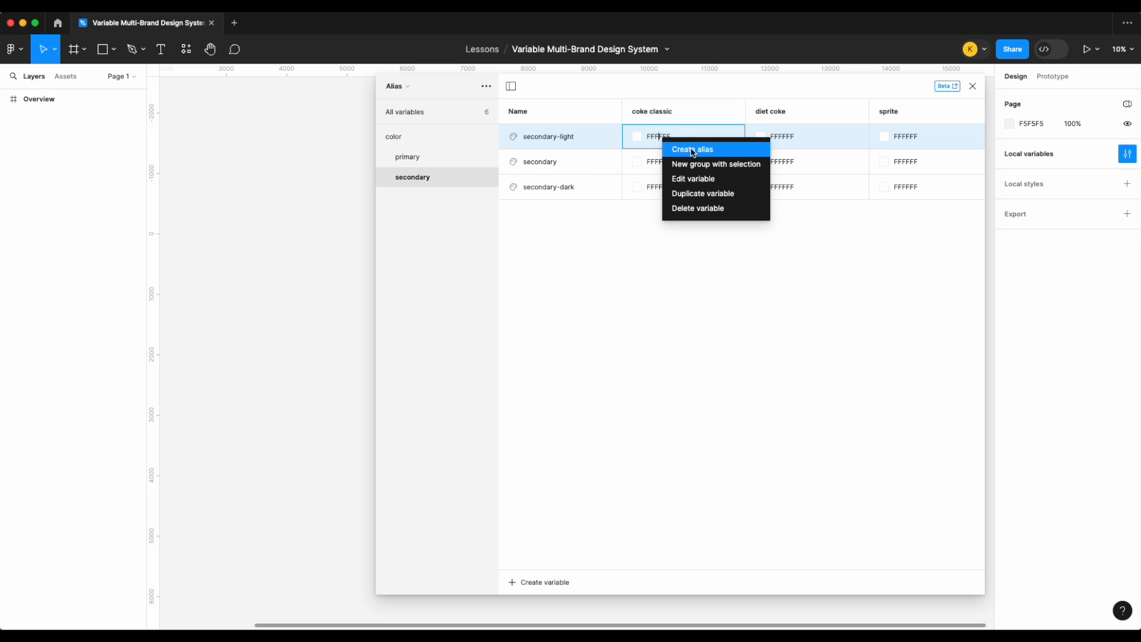
left_click(691, 150)
scroll(689, 297, "down", 5)
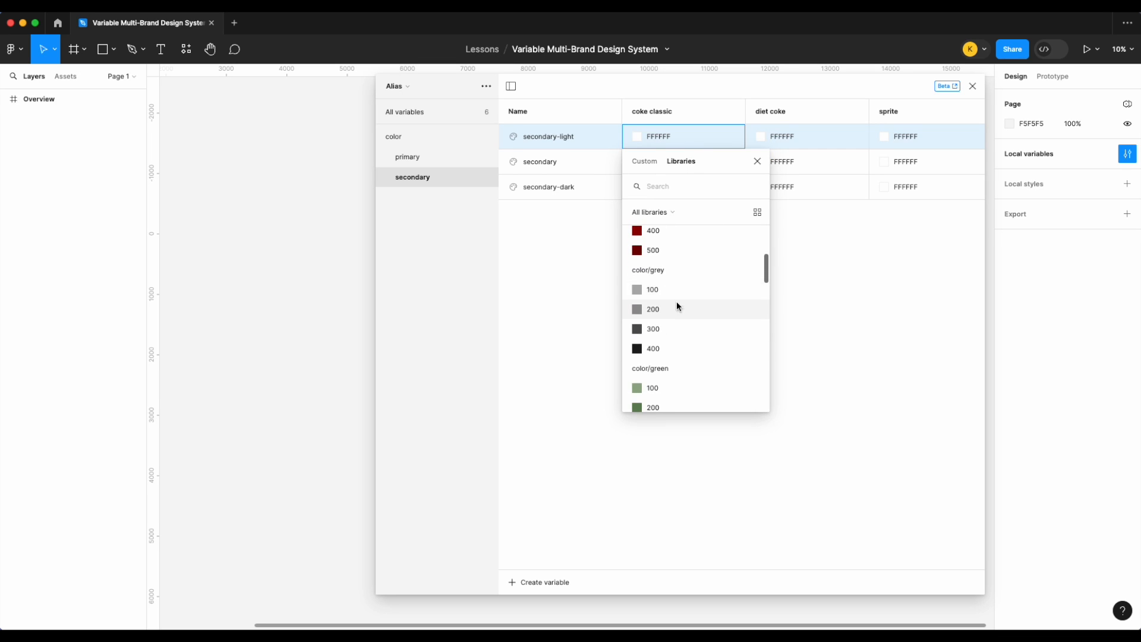
left_click(681, 290)
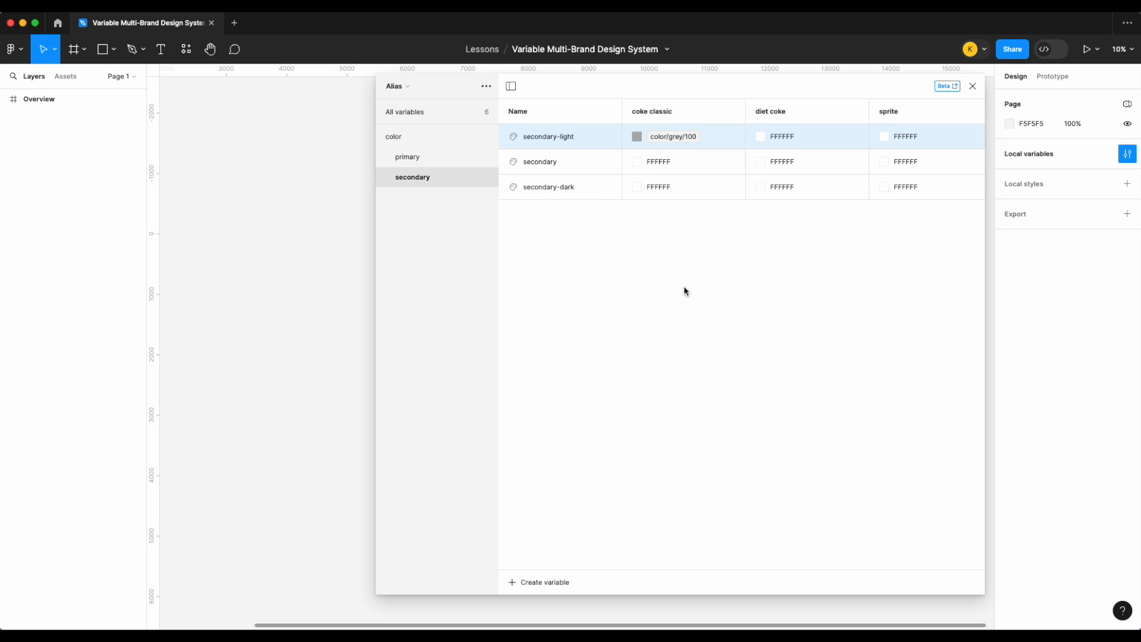
right_click(684, 157)
left_click(719, 167)
scroll(705, 306, "down", 5)
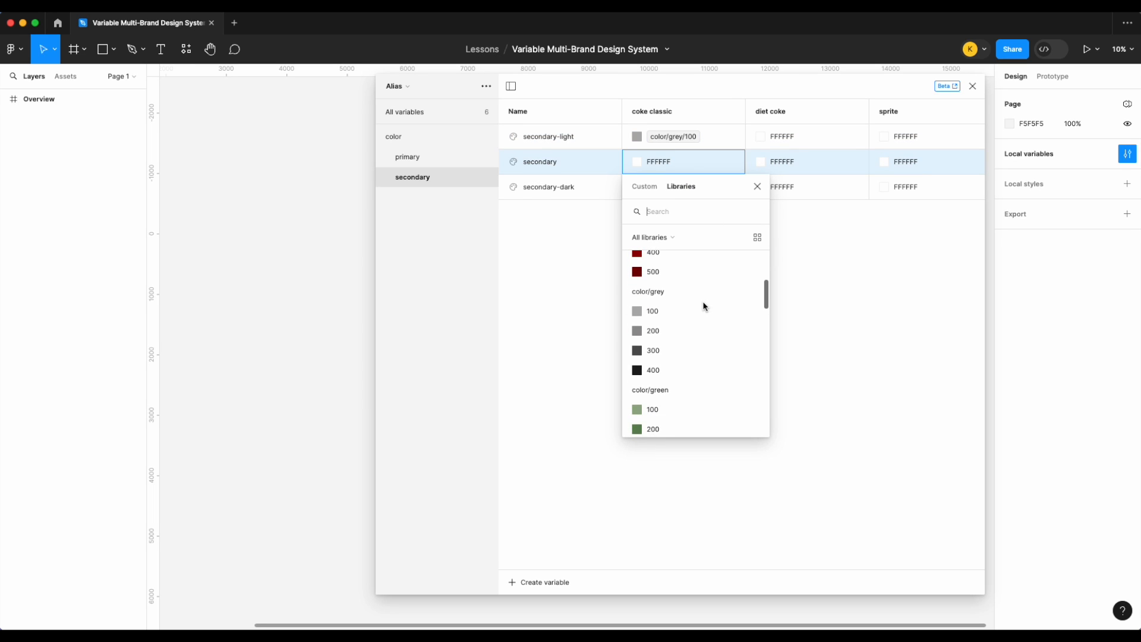
left_click(679, 331)
right_click(668, 187)
left_click(690, 191)
scroll(695, 328, "down", 5)
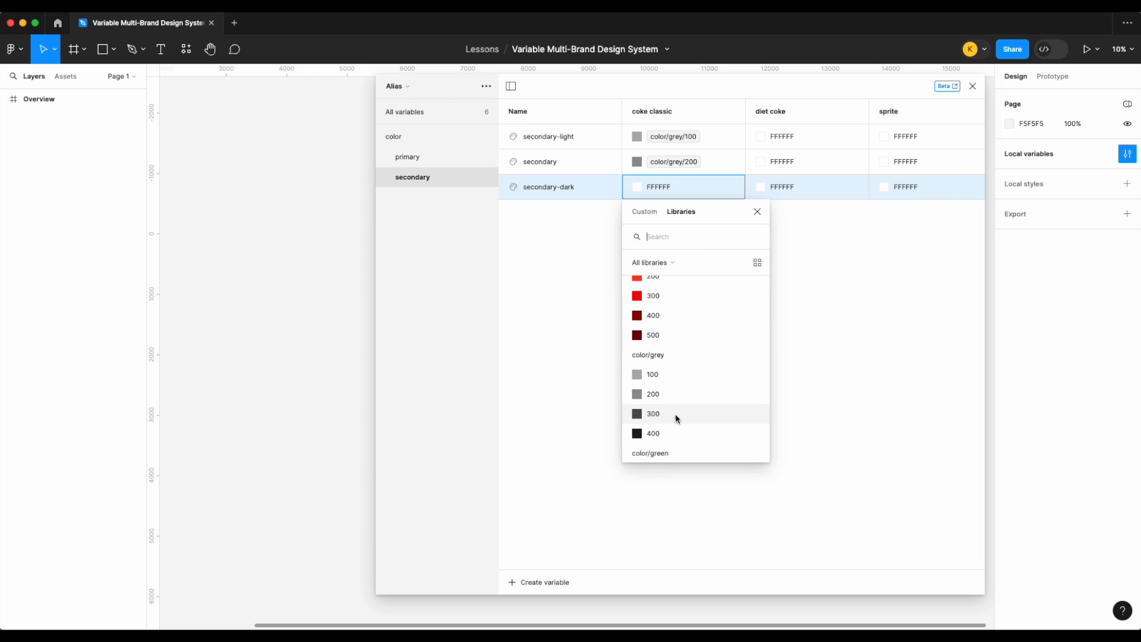
left_click(676, 418)
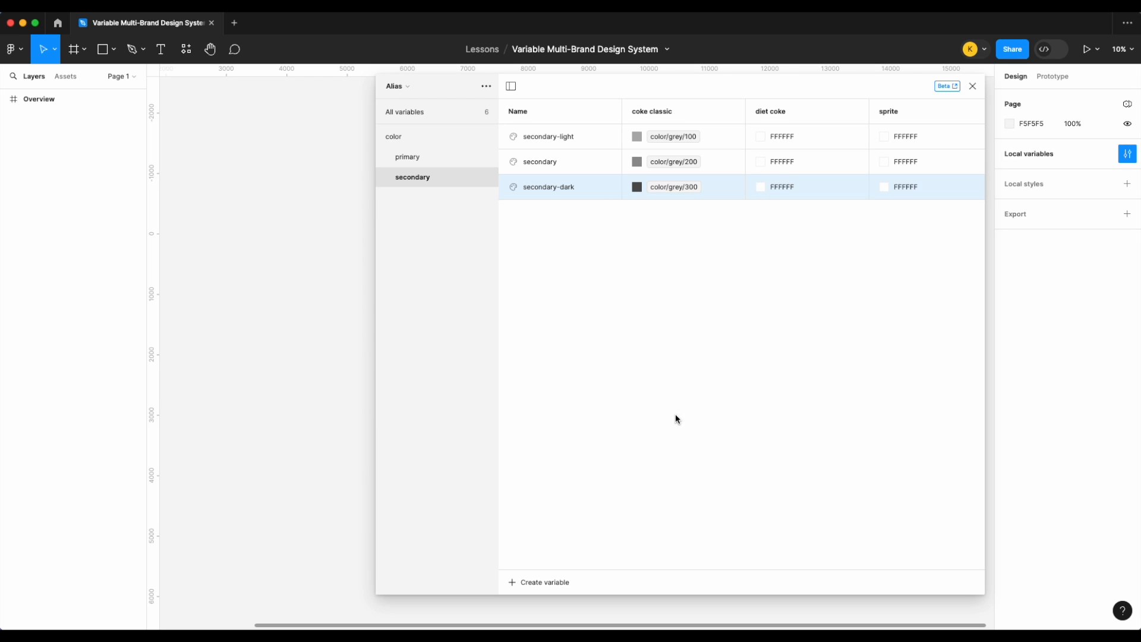
- Alias the diet coke values of secondary-light, secondary and secondary-dark to color/red/200, color/red/300 and color/red/400
right_click(793, 136)
left_click(816, 144)
scroll(835, 333, "down", 2)
left_click(825, 332)
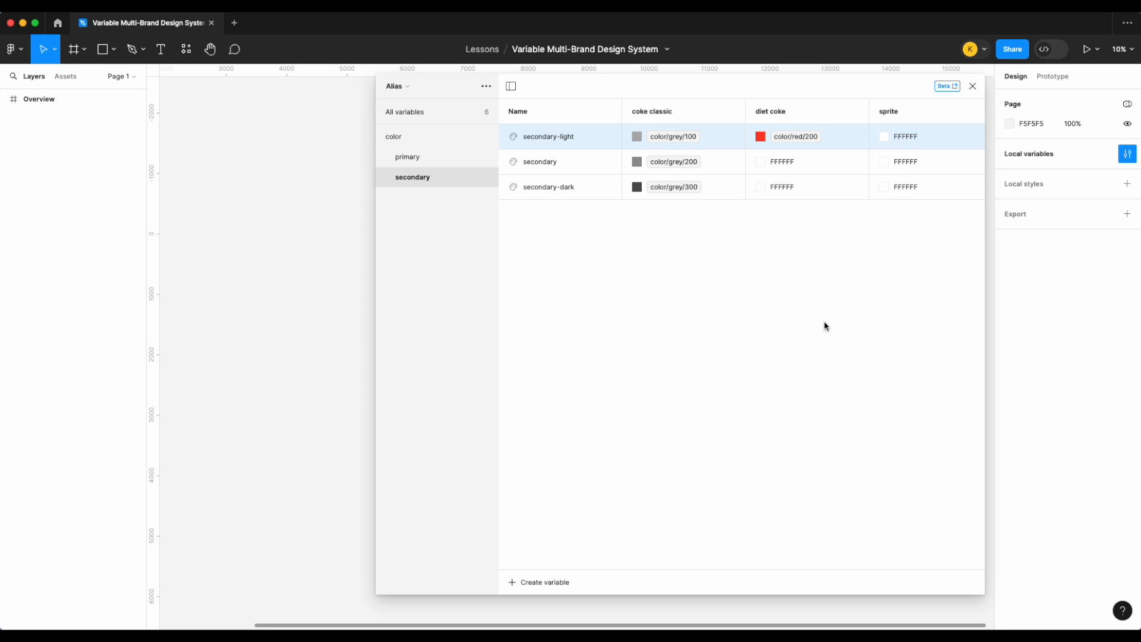
right_click(802, 162)
left_click(827, 172)
scroll(817, 336, "down", 1)
left_click(805, 331)
left_click(800, 160)
left_click(799, 378)
right_click(792, 187)
left_click(826, 195)
scroll(813, 407, "down", 1)
left_click(801, 412)
- Alias the sprite values of secondary-light, secondary and secondary-dark to color/yellow/200, color/yellow/300 and color/yellow/400
right_click(924, 137)
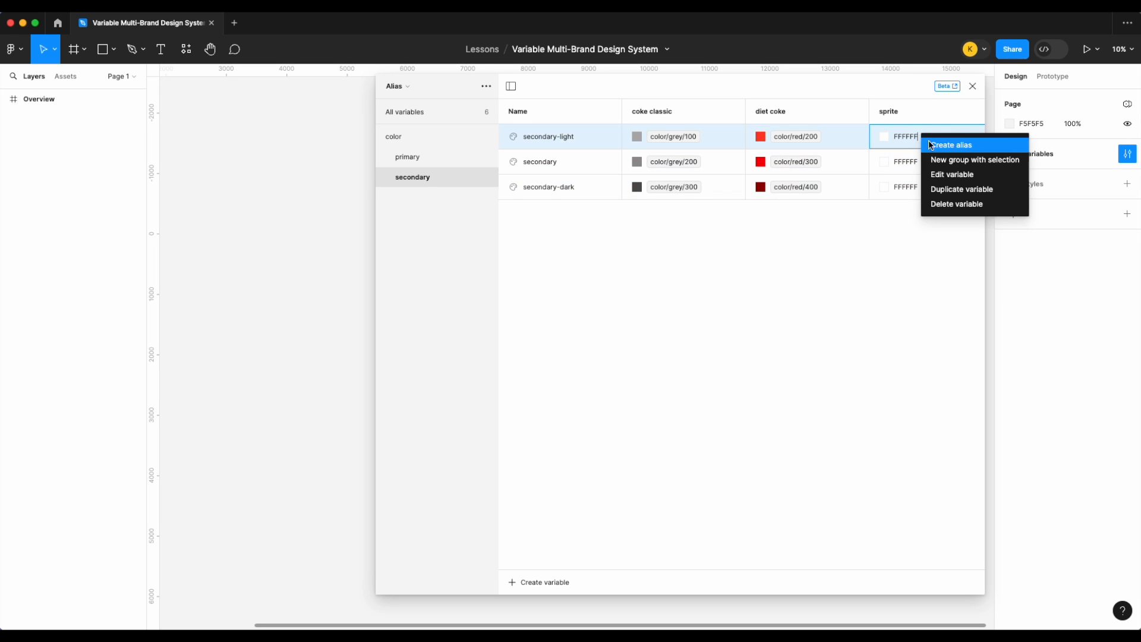
left_click(931, 145)
scroll(941, 313, "down", 10)
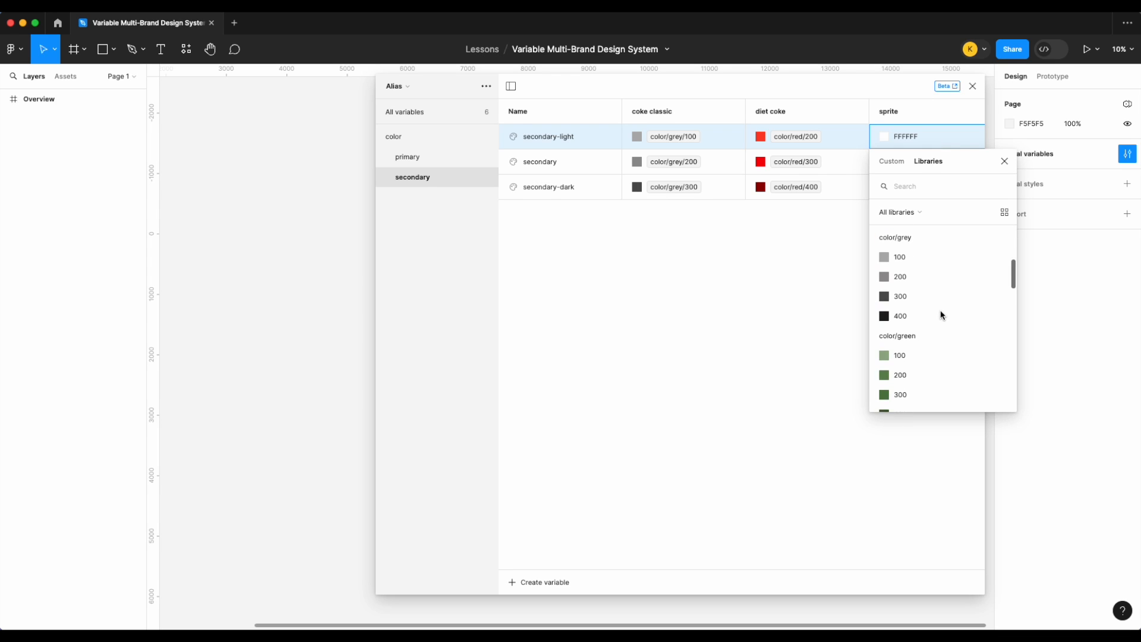
left_click(928, 302)
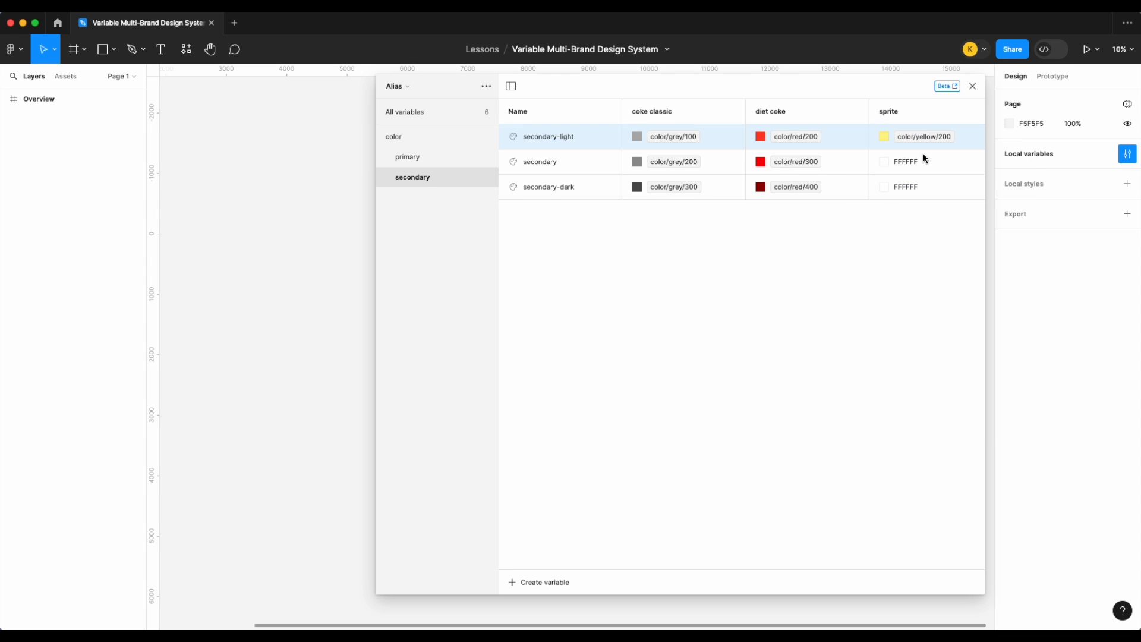
right_click(917, 162)
left_click(938, 167)
scroll(930, 312, "down", 10)
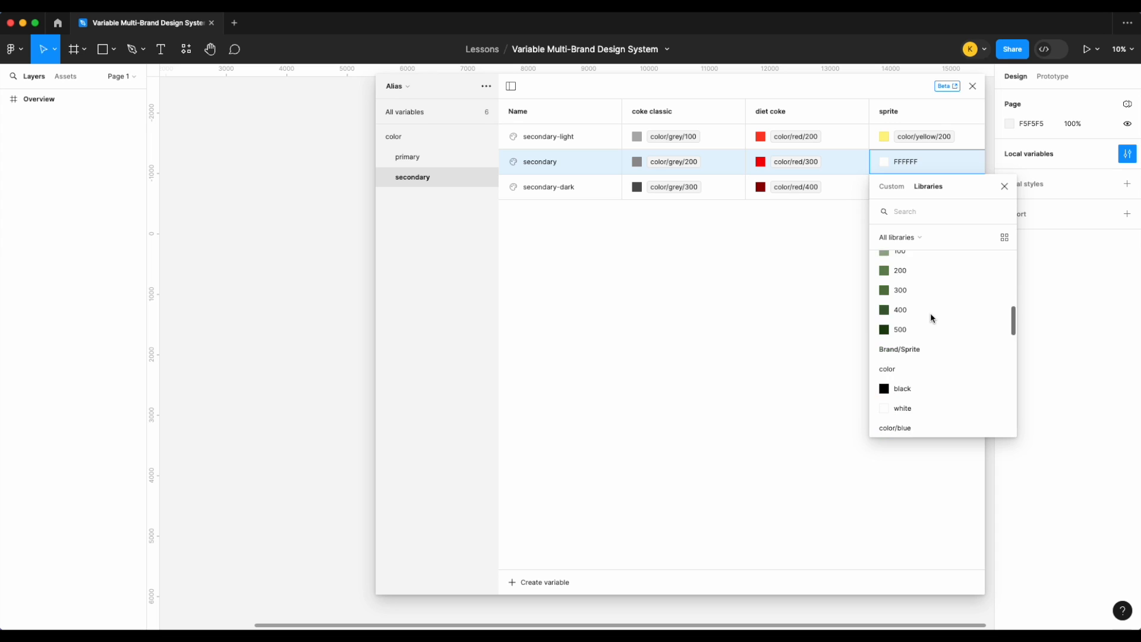
left_click(919, 341)
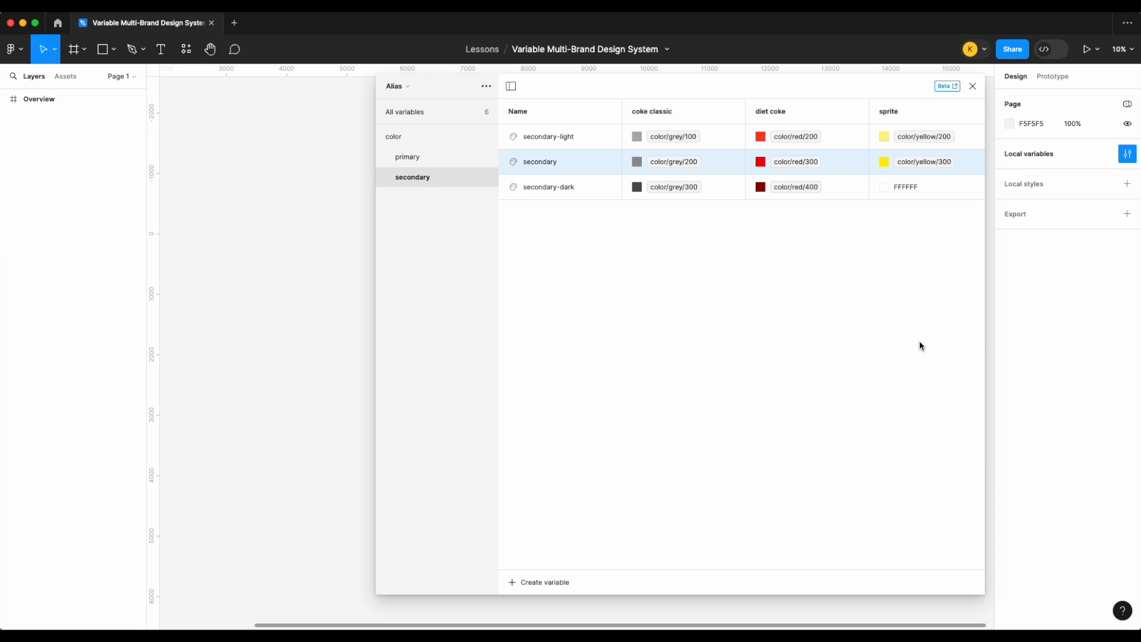
right_click(913, 186)
left_click(931, 193)
scroll(930, 374, "down", 10)
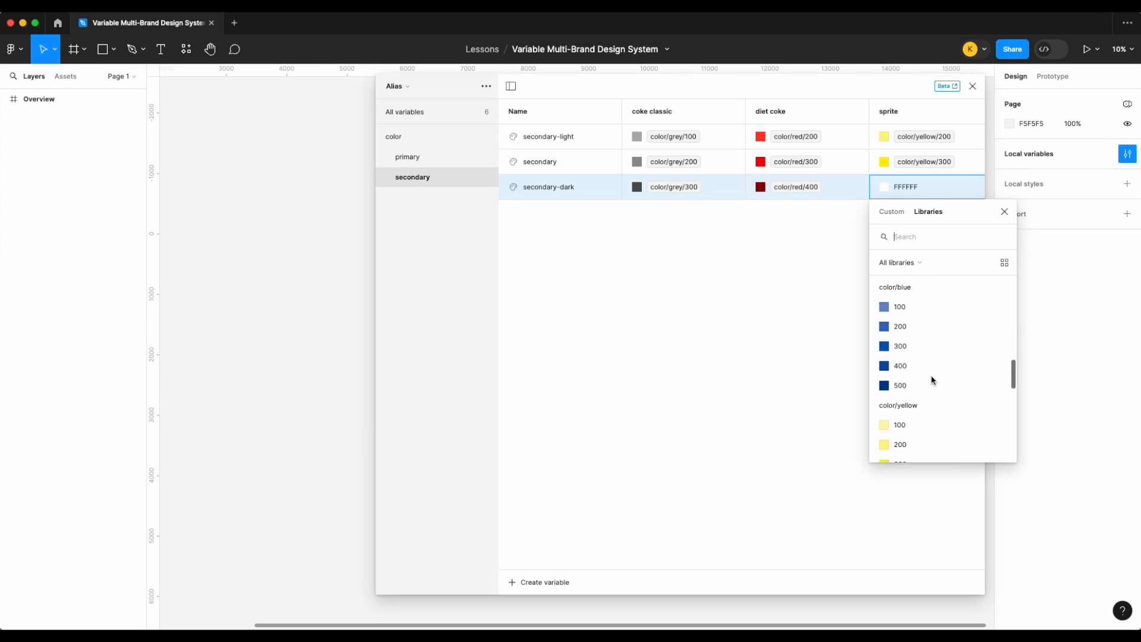
left_click(920, 316)
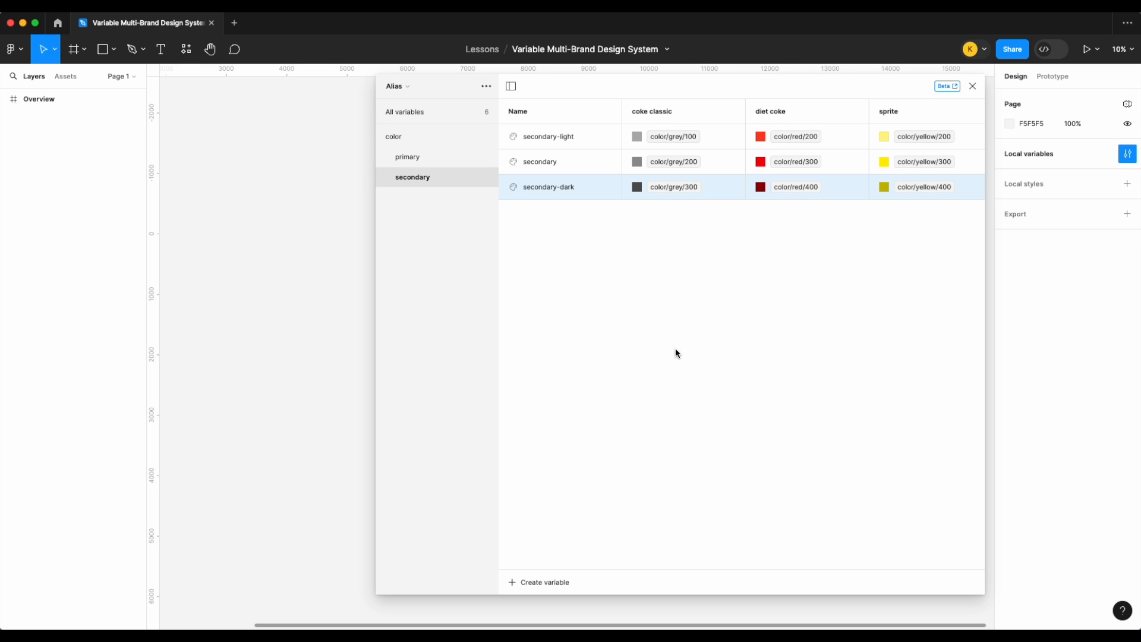
- Add a color variable named neutral/neutral-light to the Alias collection's color group
left_click(423, 137)
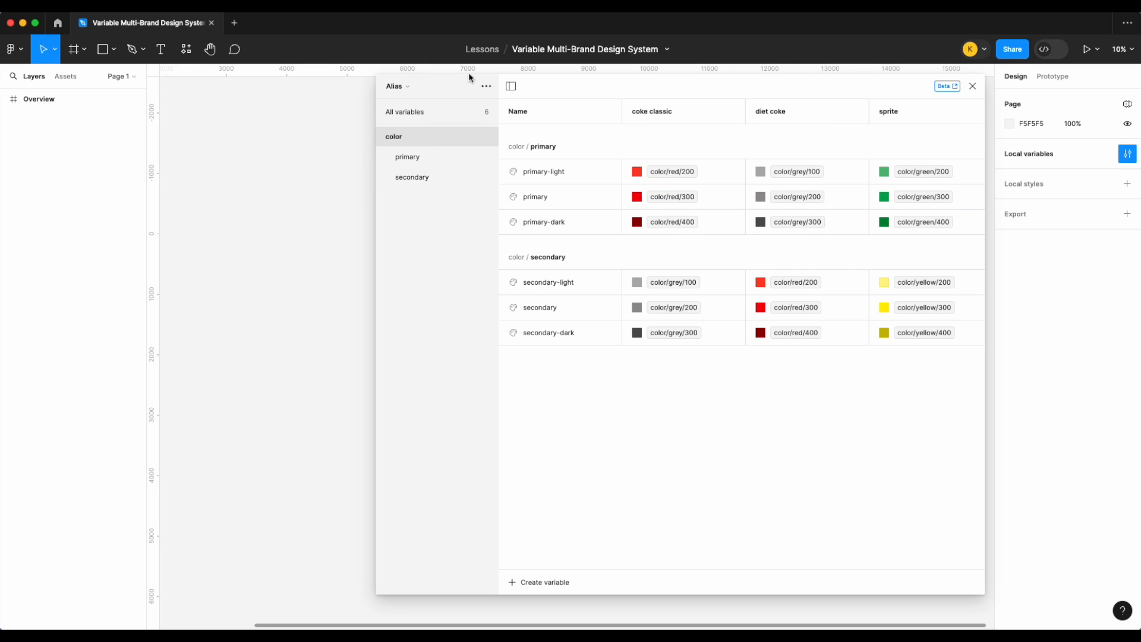
left_click(554, 578)
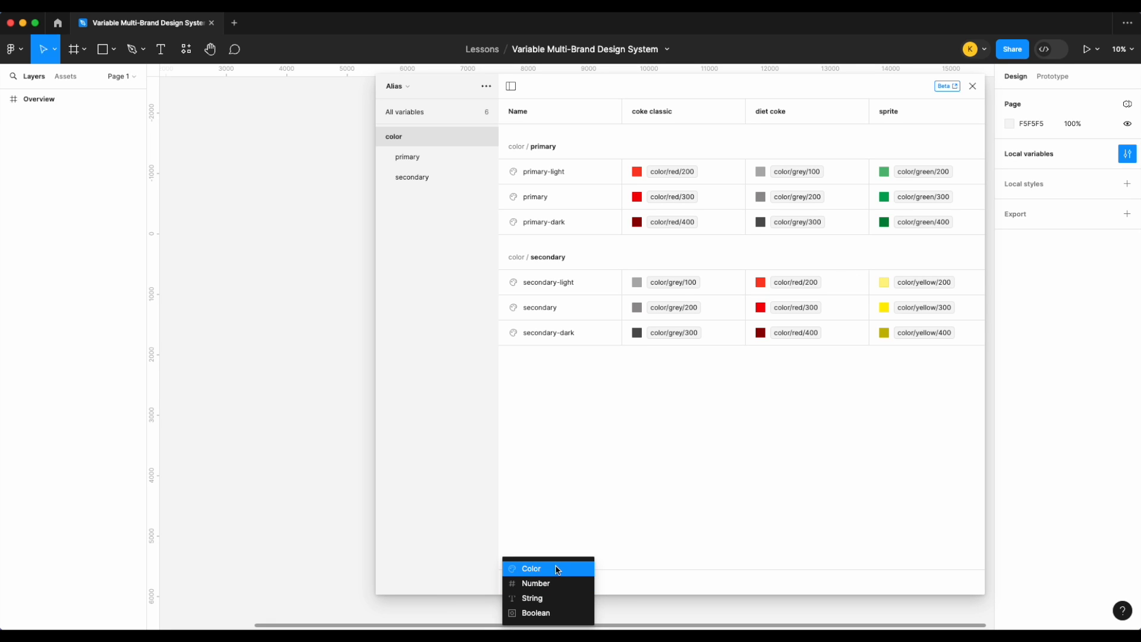
left_click(556, 566)
type("neutral")
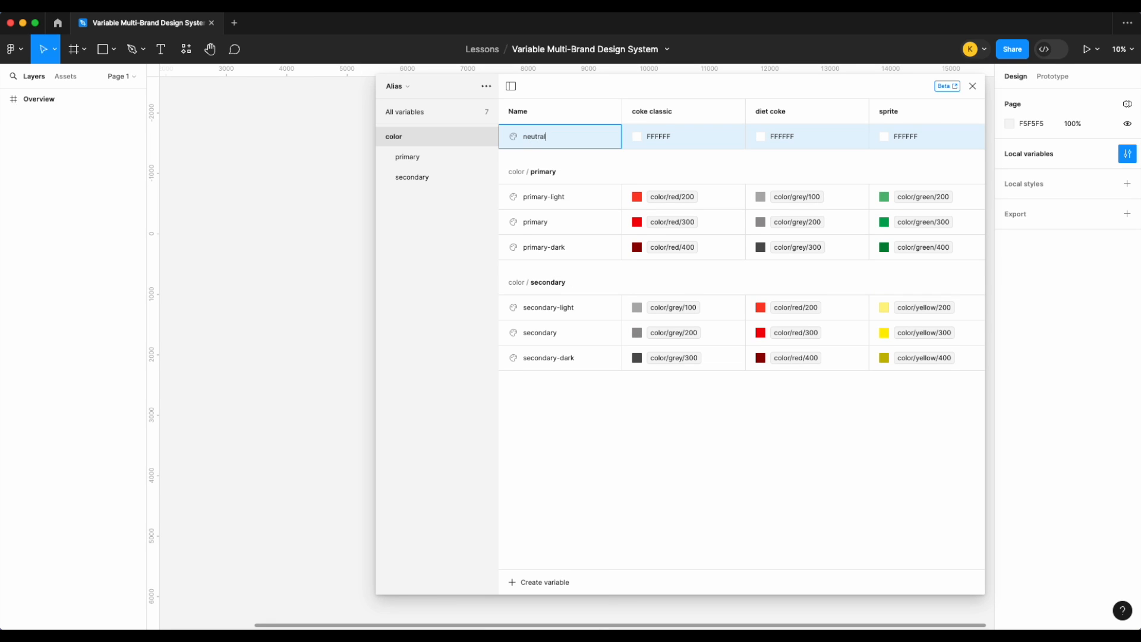
type("/neautral-light")
key("Return")
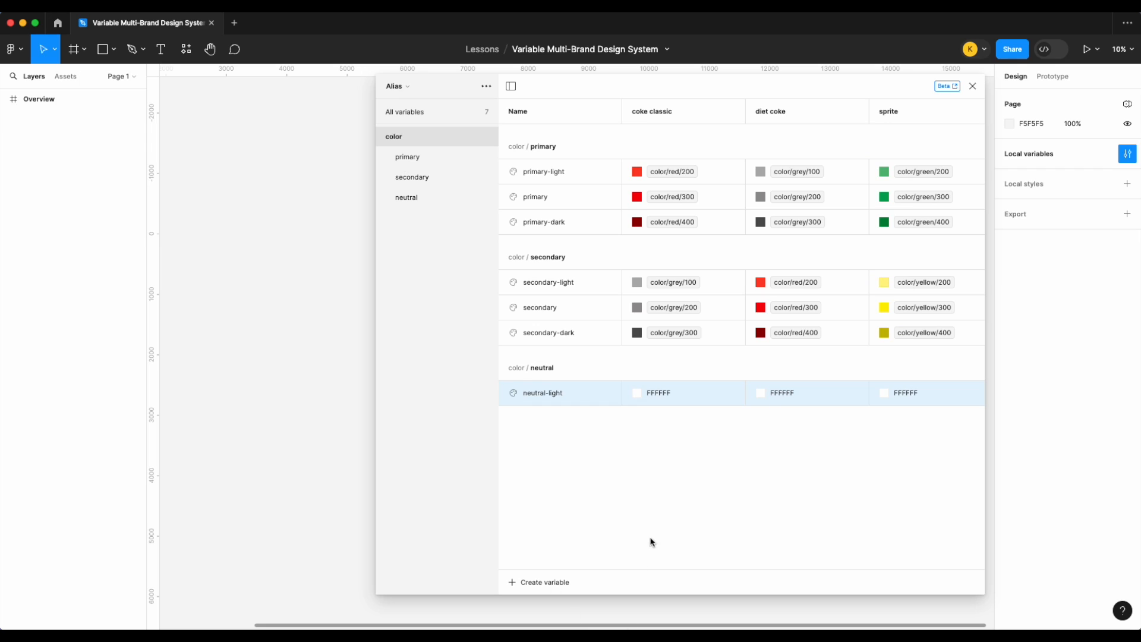
right_click(660, 392)
left_click(680, 397)
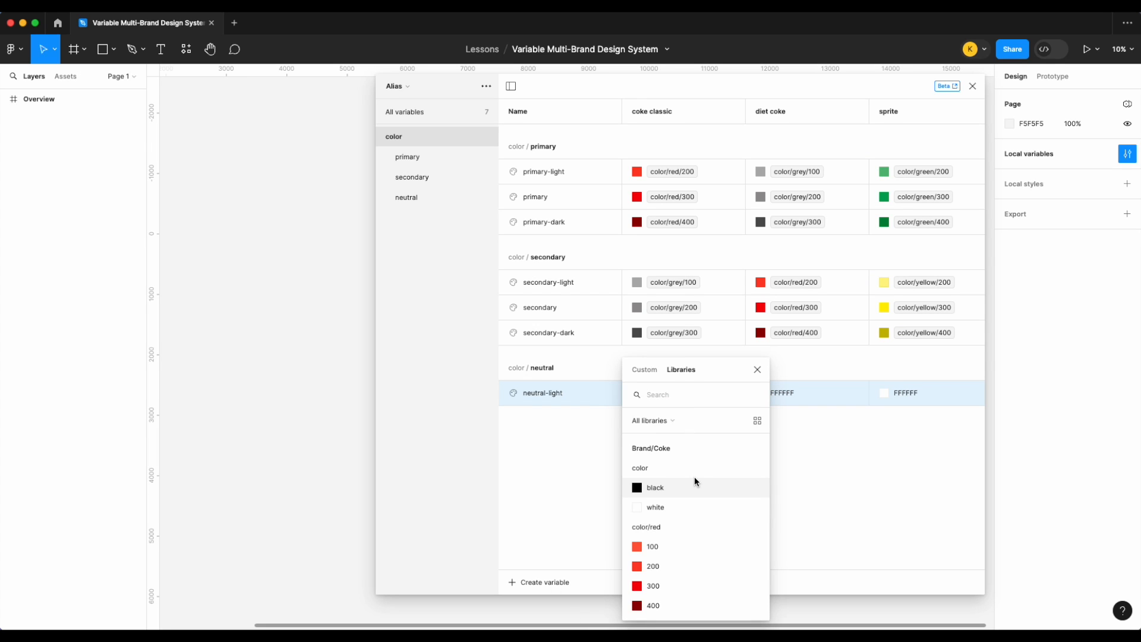
scroll(690, 523, "down", 4)
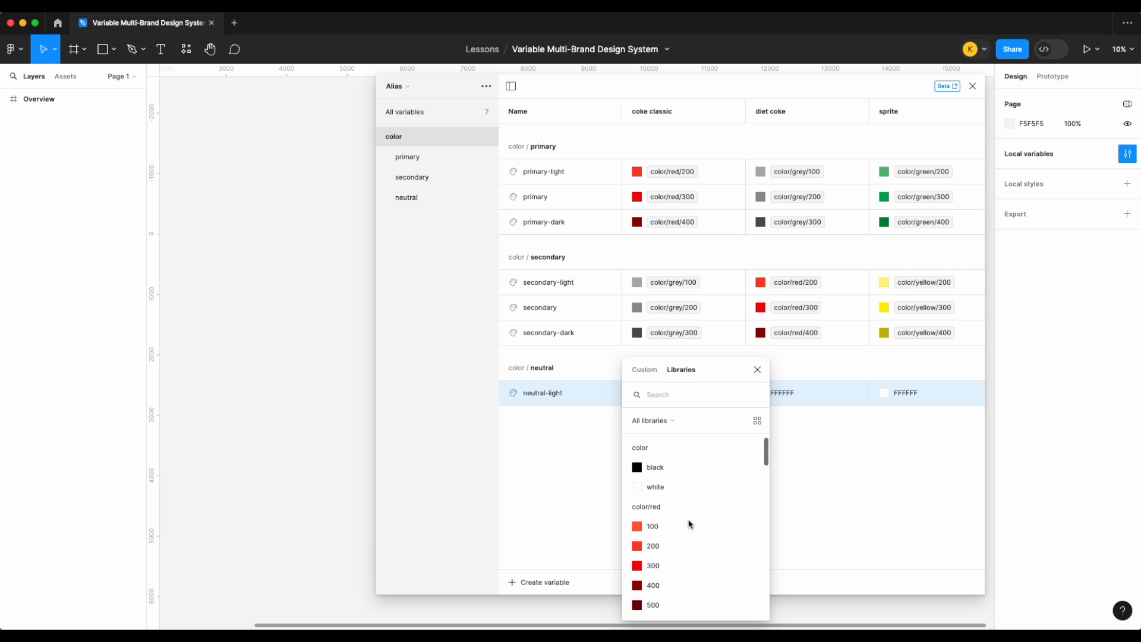
scroll(688, 522, "down", 2)
left_click(550, 470)
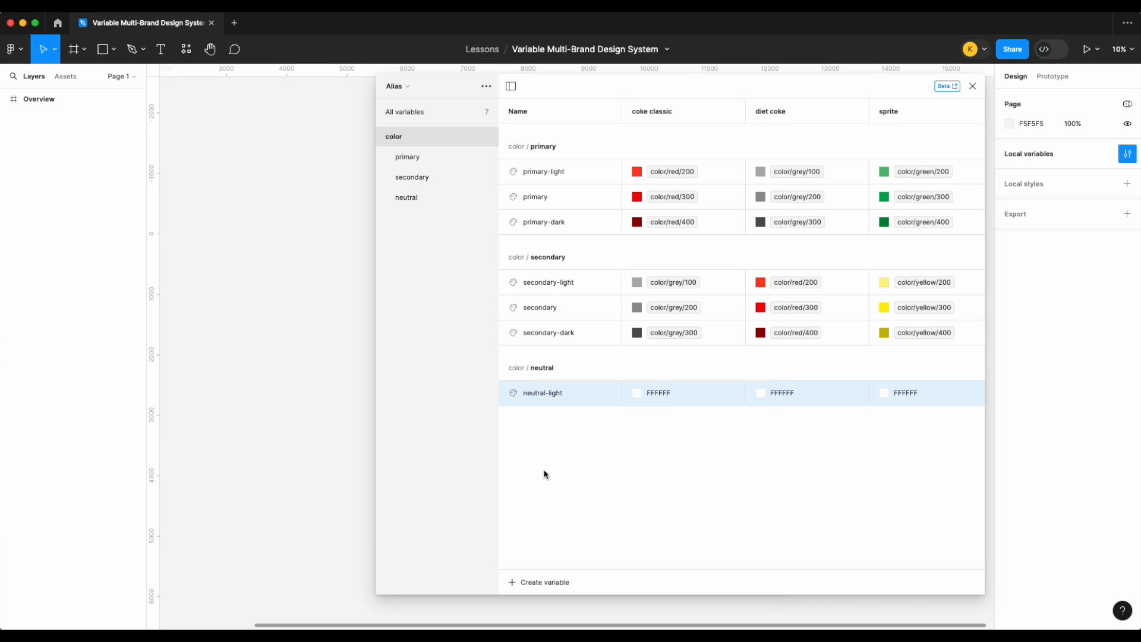
- Add color variables named neutral and neutral-dark to the Alias collection's neutral group
left_click(437, 202)
left_click(521, 579)
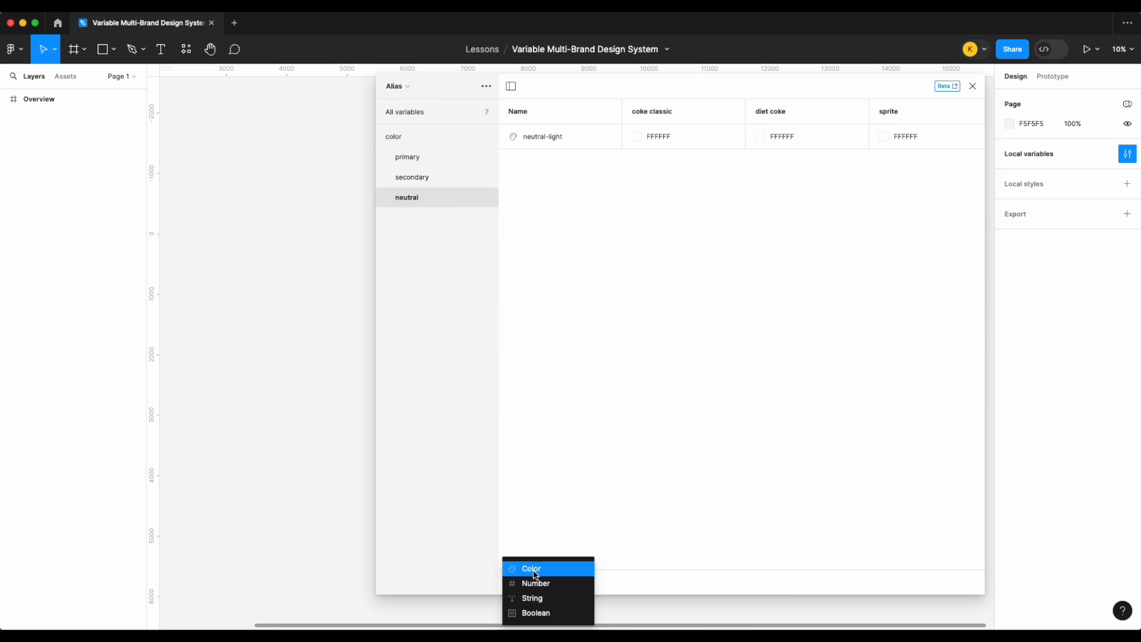
left_click(534, 570)
type("bn")
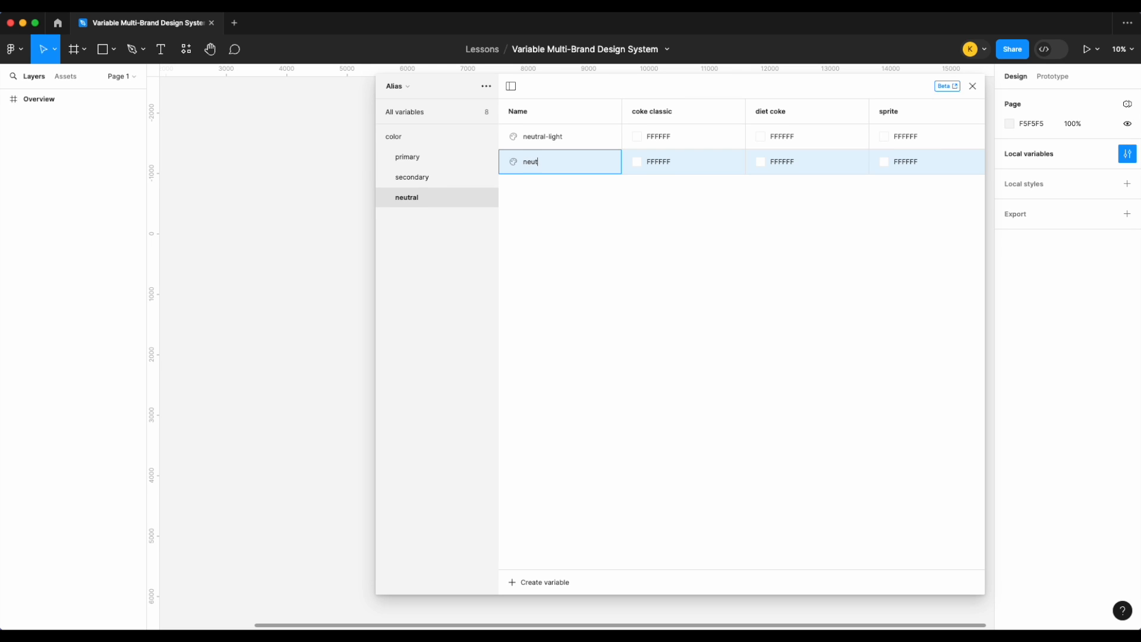
type("utral")
key("Return")
left_click(543, 584)
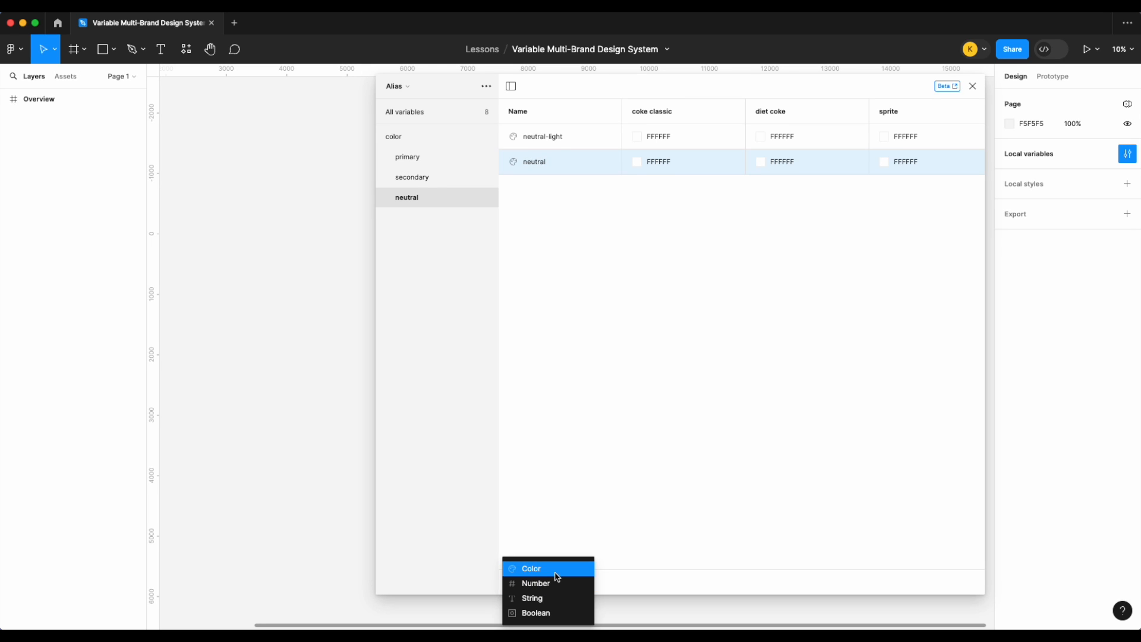
left_click(557, 571)
type("neutral-dark")
key("Return")
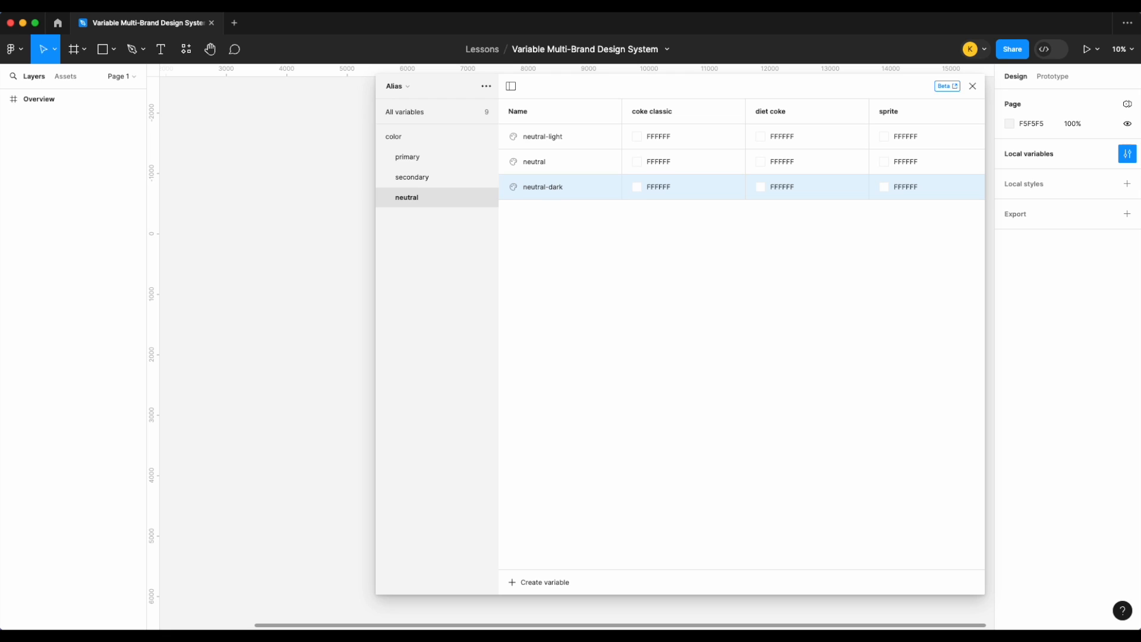
- Alias the coke classic values of neutral-light, neutral and neutral-dark to the Brand/Coke variables color/grey/100, color/grey/200 and color/grey/300
right_click(663, 138)
scroll(703, 397, "down", 3)
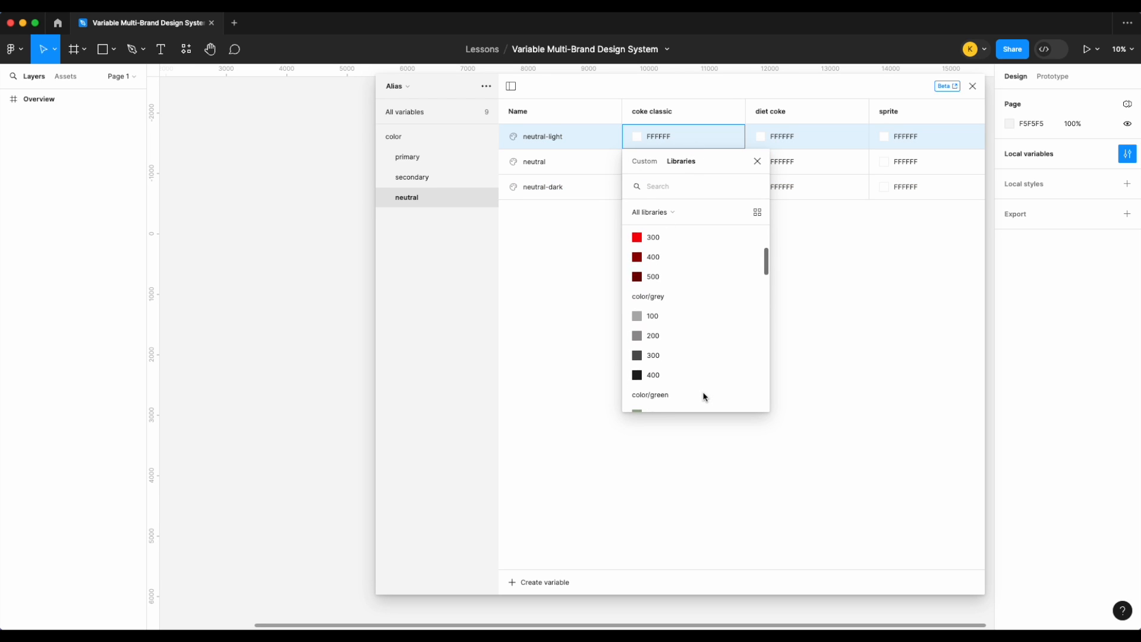
left_click(693, 305)
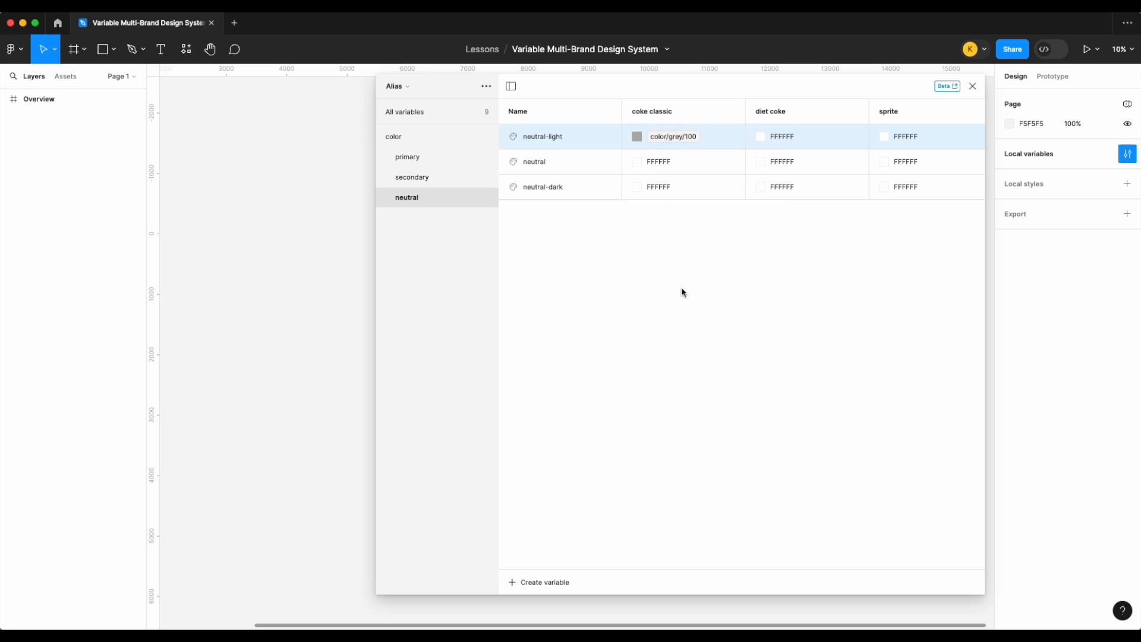
right_click(662, 163)
left_click(691, 173)
scroll(703, 363, "down", 3)
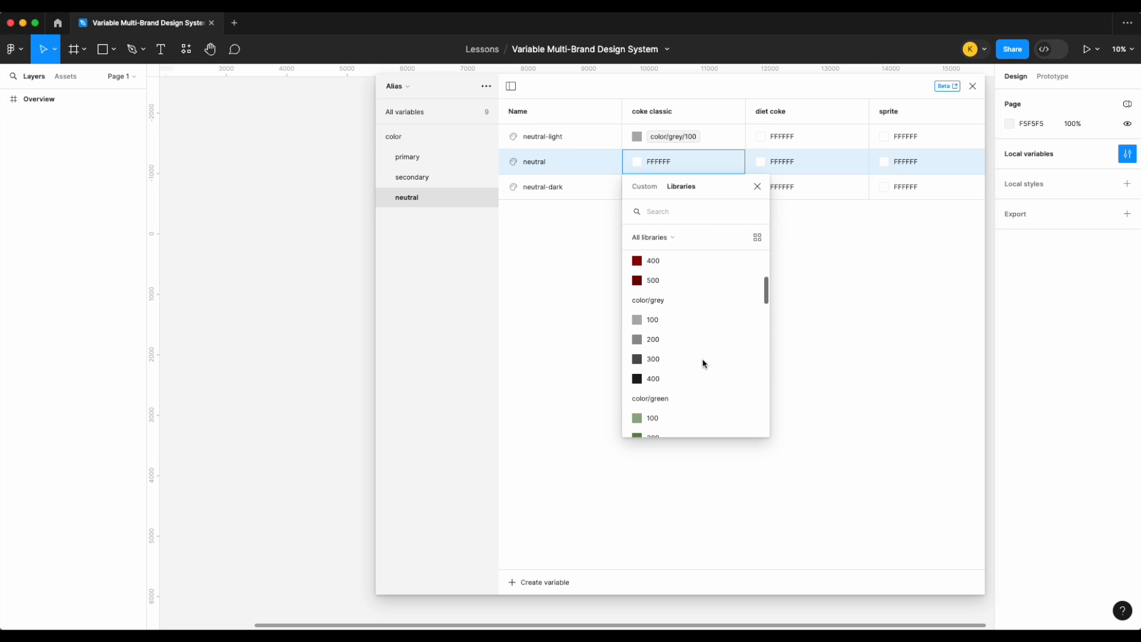
left_click(696, 339)
right_click(687, 196)
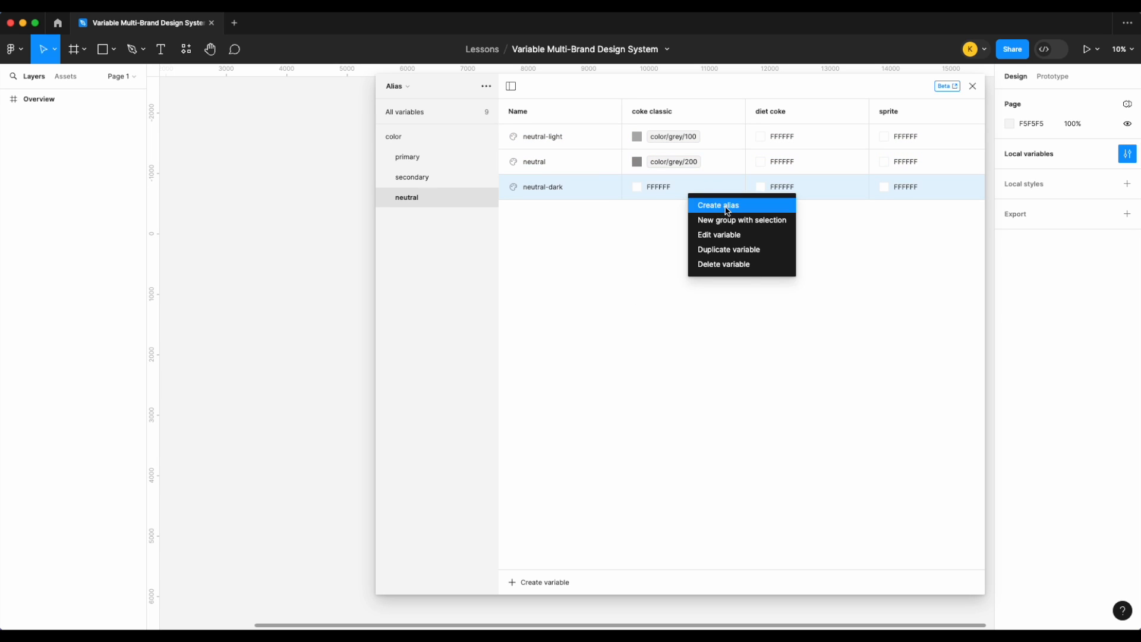
left_click(704, 206)
scroll(693, 383, "down", 5)
scroll(693, 383, "up", 2)
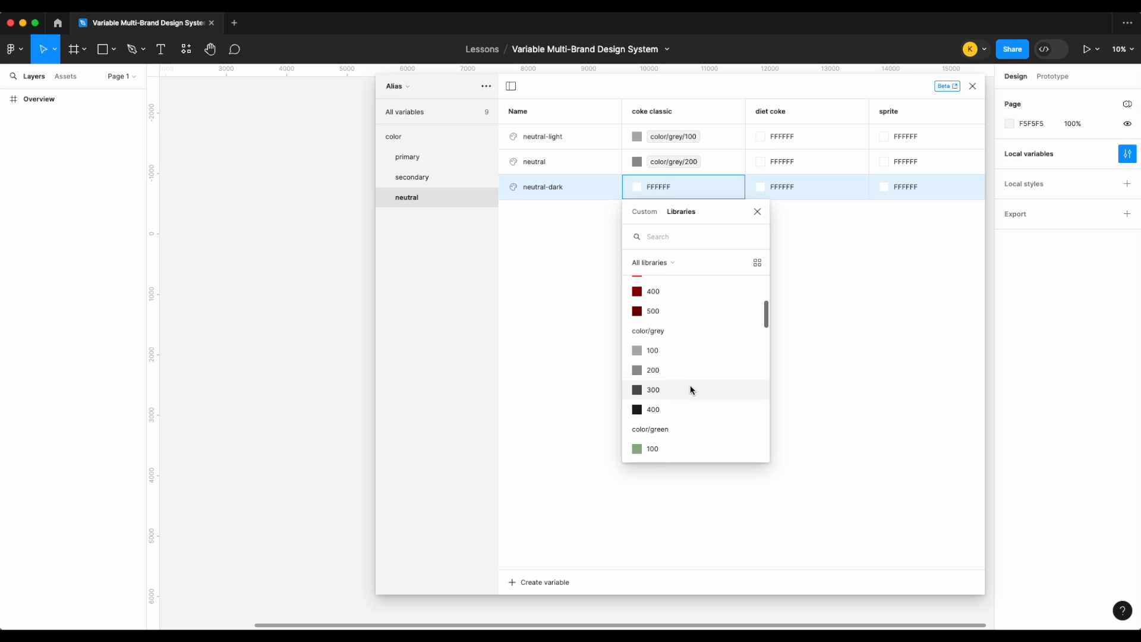
left_click(690, 387)
- Alias the diet coke values of neutral-light, neutral and neutral-dark to color/grey/100, color/grey/200 and color/grey/300
right_click(799, 141)
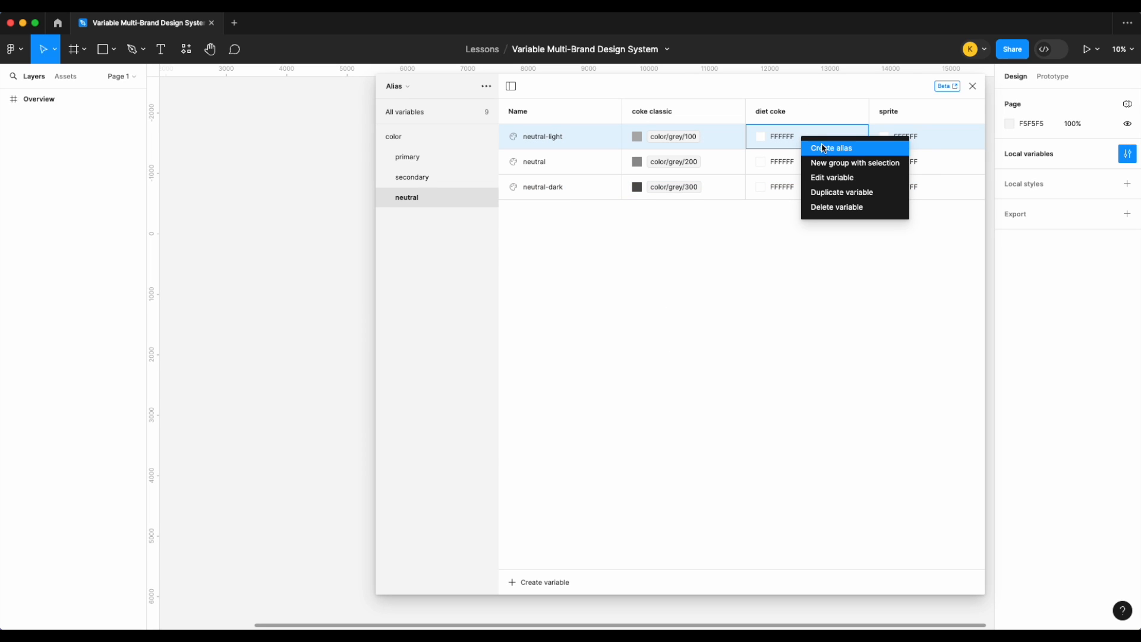
left_click(822, 144)
scroll(820, 295, "down", 3)
left_click(799, 317)
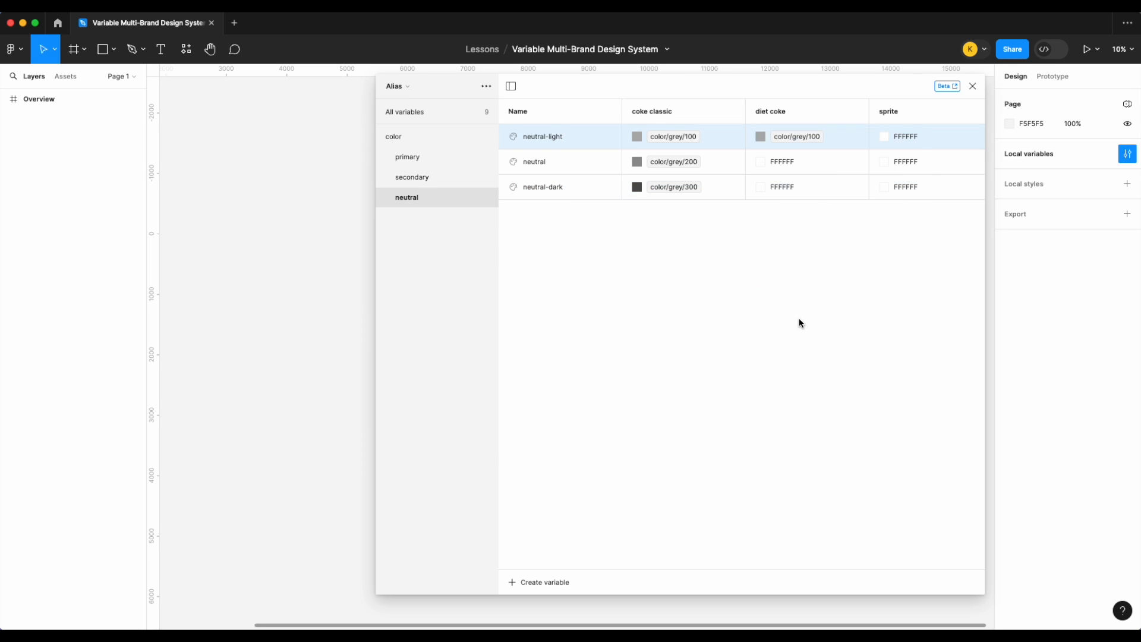
right_click(794, 160)
left_click(825, 168)
scroll(817, 358, "down", 5)
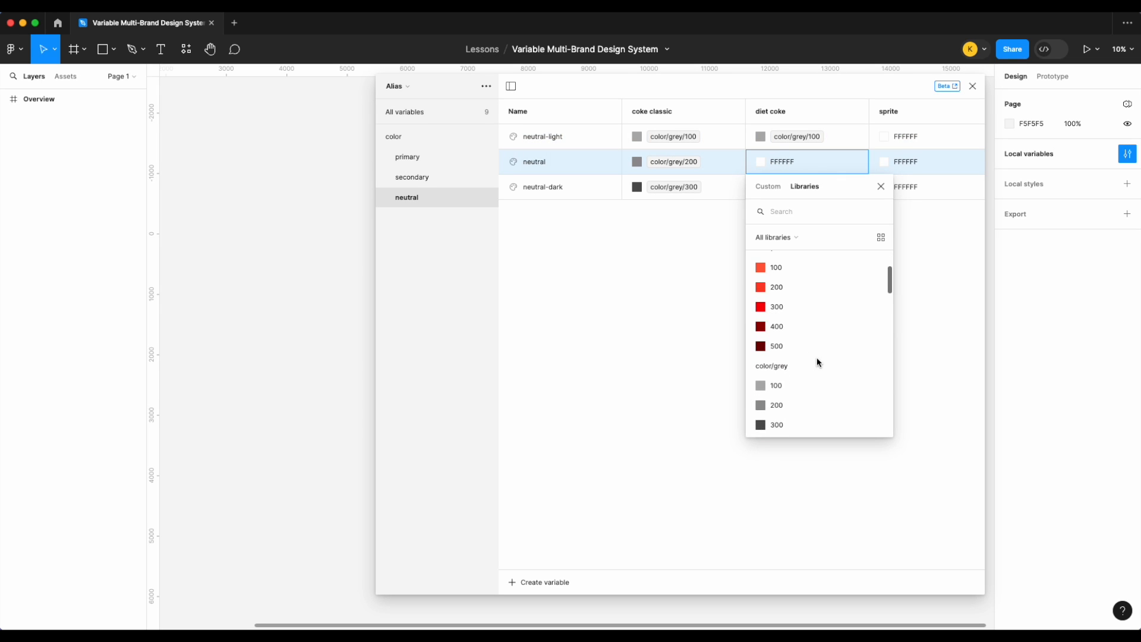
left_click(800, 367)
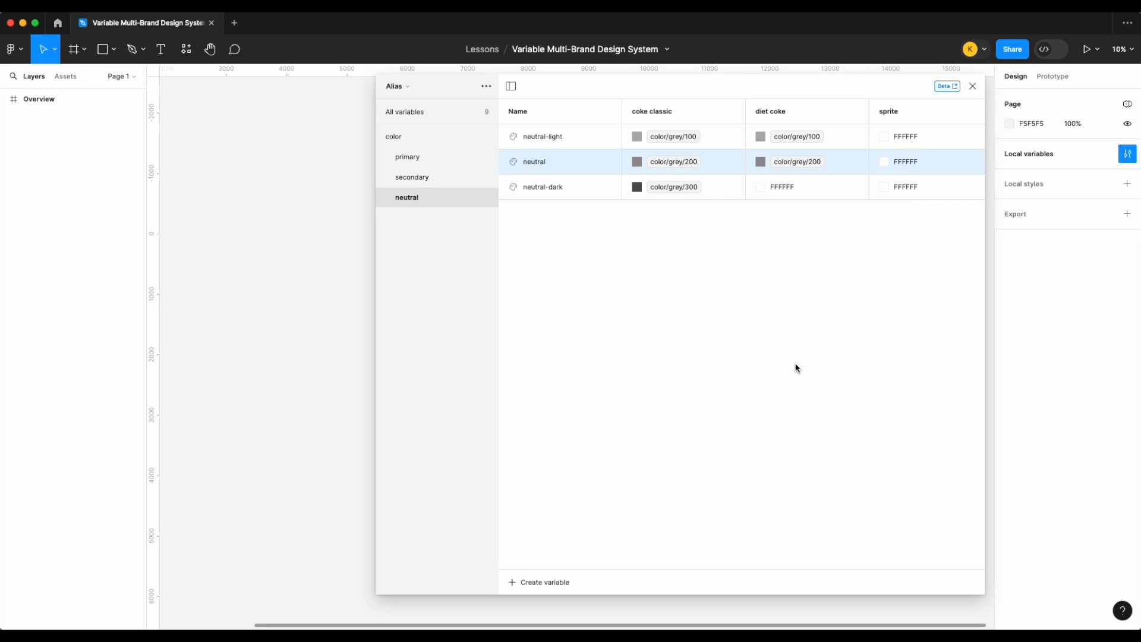
right_click(798, 191)
left_click(832, 198)
scroll(837, 349, "down", 5)
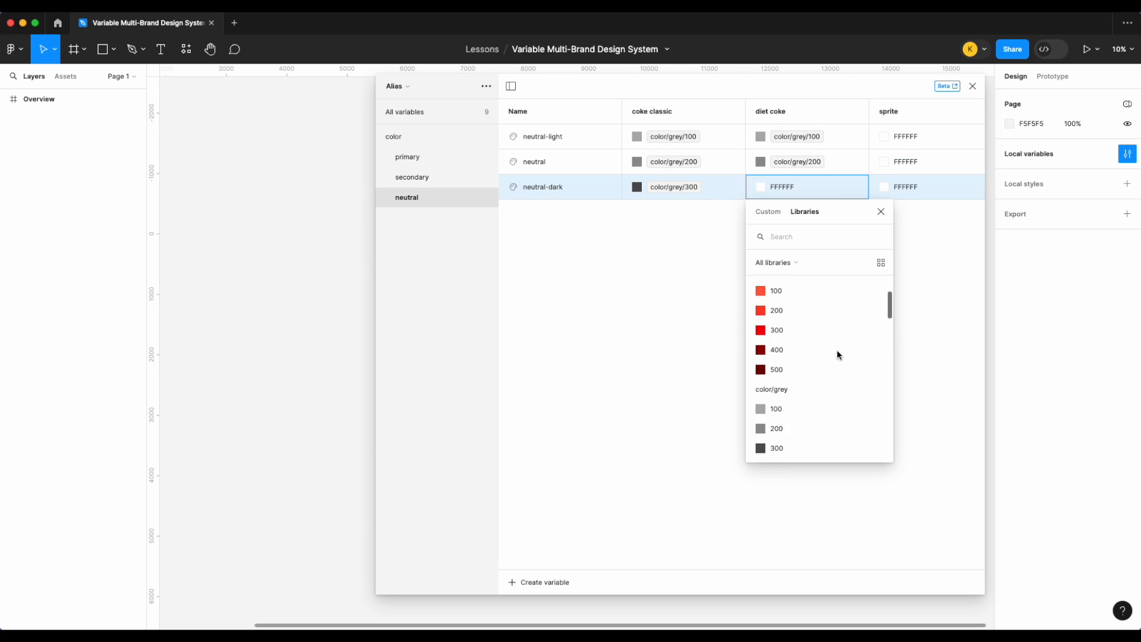
left_click(819, 373)
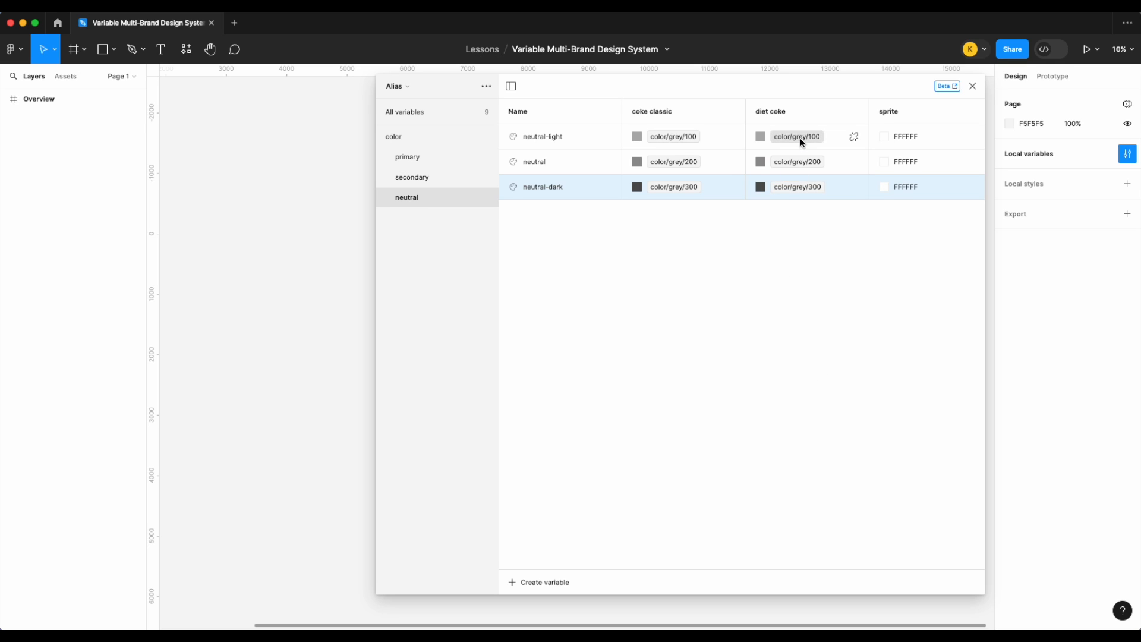
- Change the diet coke aliases of neutral-light, neutral and neutral-dark to color/grey/200, color/grey/300 and color/grey/400
left_click(801, 138)
left_click(801, 354)
left_click(804, 164)
left_click(840, 373)
left_click(818, 186)
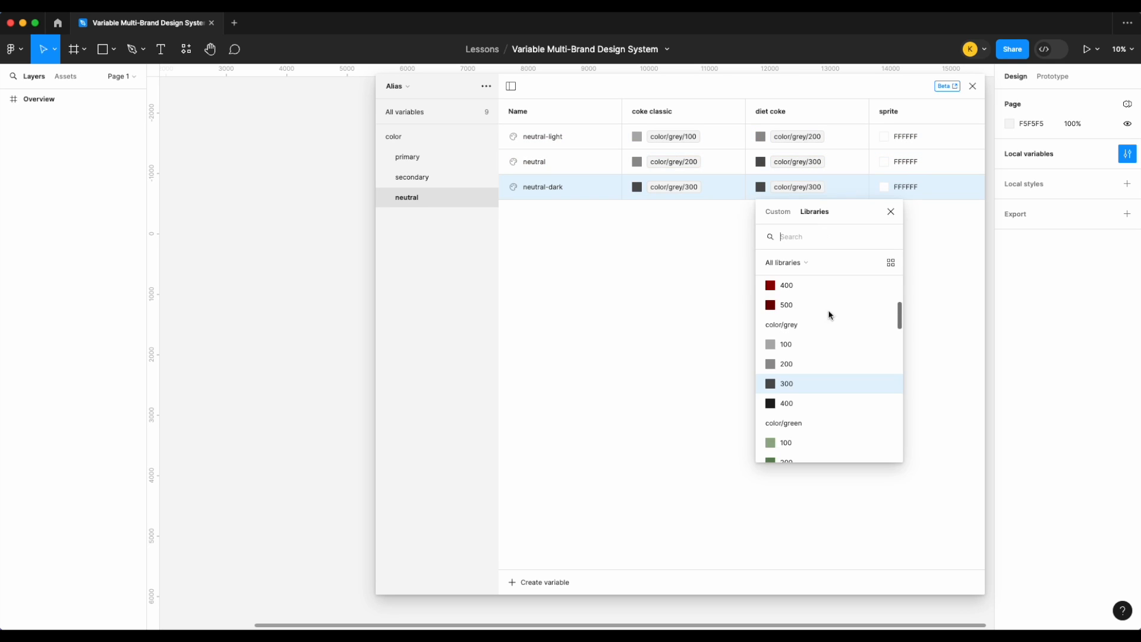
left_click(831, 406)
- Alias the sprite value of neutral-light to the Brand/Sprite variable color/grey/100
right_click(910, 138)
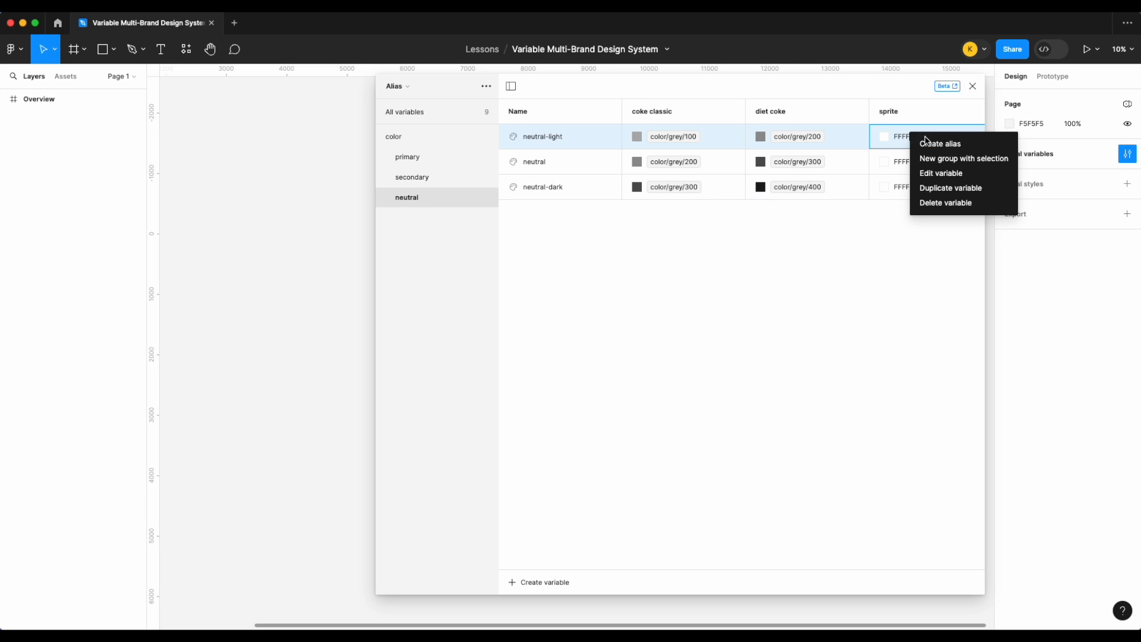
left_click(930, 142)
scroll(929, 358, "down", 3)
scroll(929, 358, "down", 5)
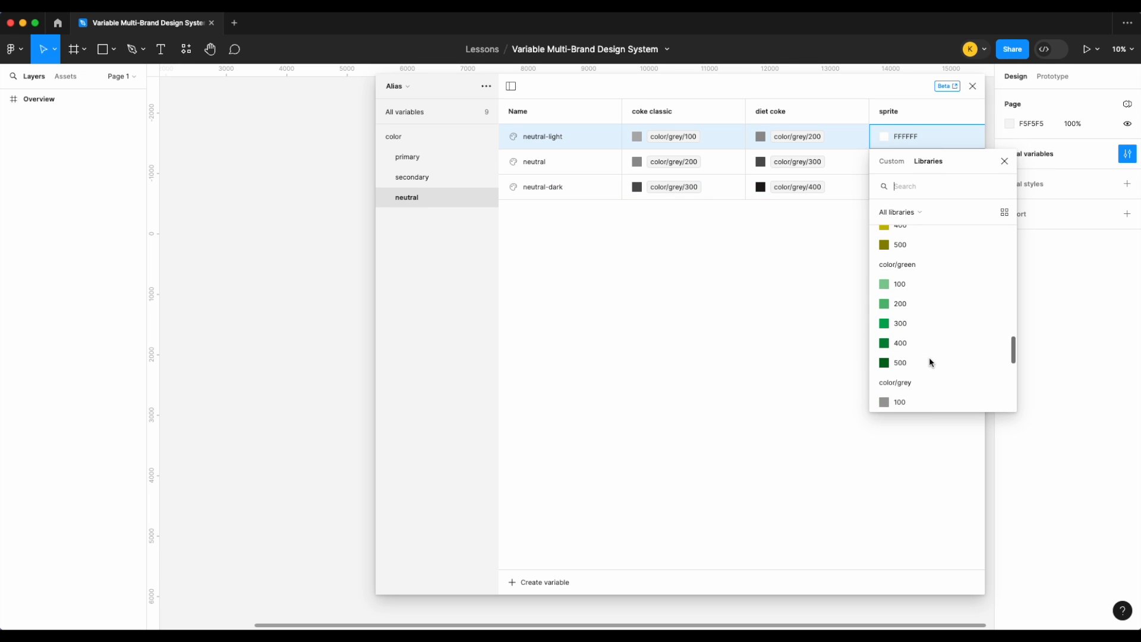
left_click(927, 306)
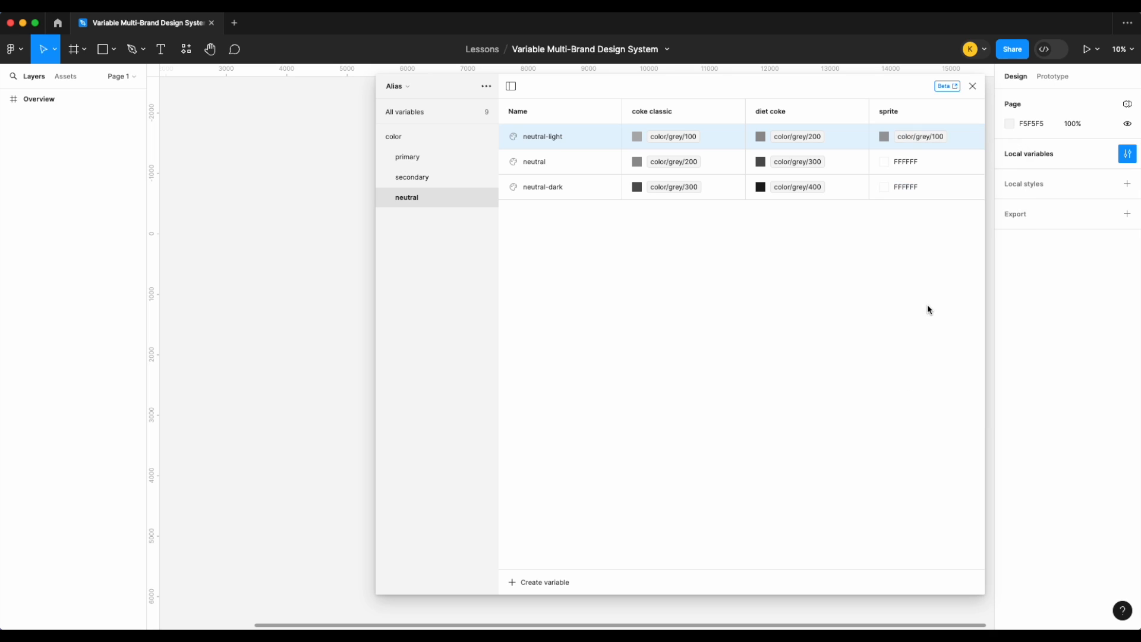
- Alias the sprite value of neutral to the Brand/Sprite variable color/grey/200
right_click(911, 160)
left_click(930, 170)
scroll(933, 337, "down", 10)
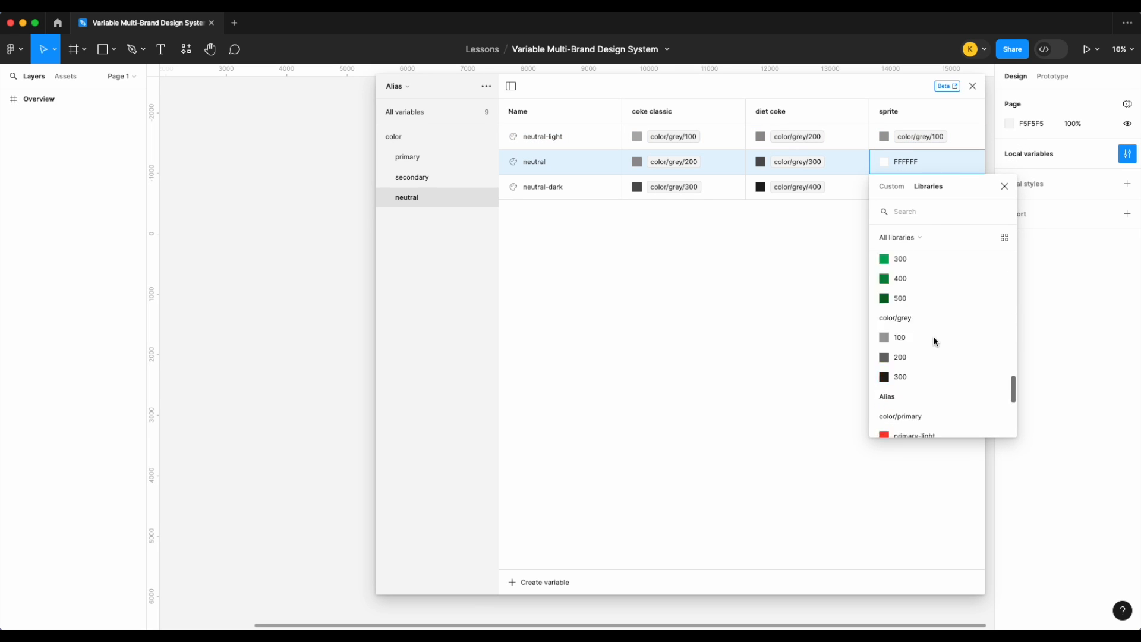
scroll(935, 396, "up", 2)
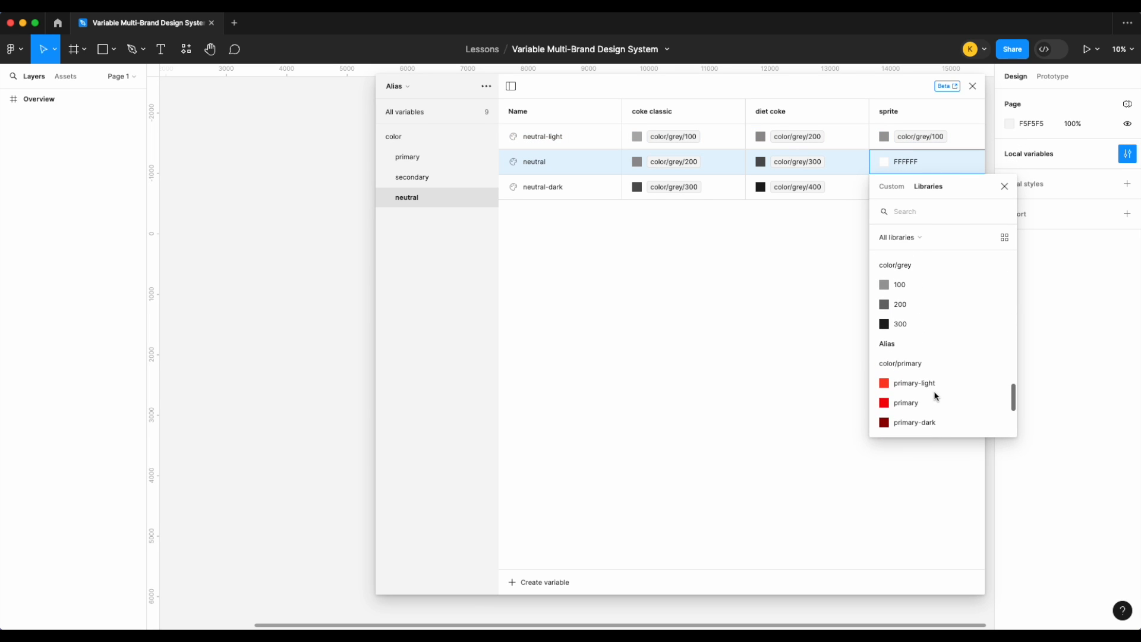
scroll(936, 396, "up", 3)
scroll(936, 396, "down", 9)
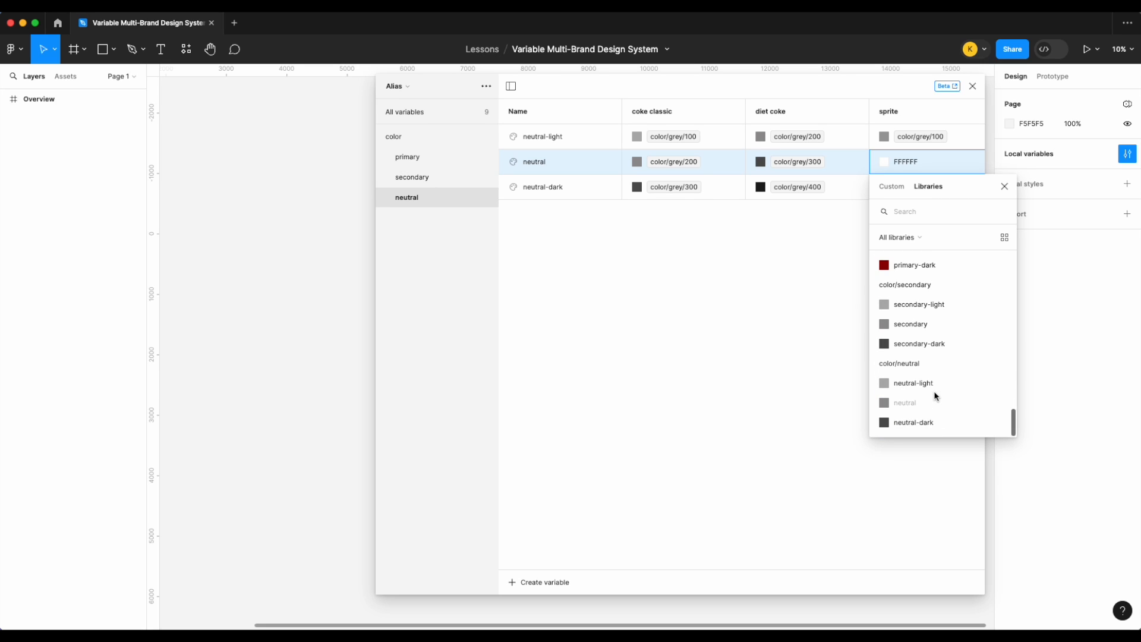
scroll(935, 396, "up", 8)
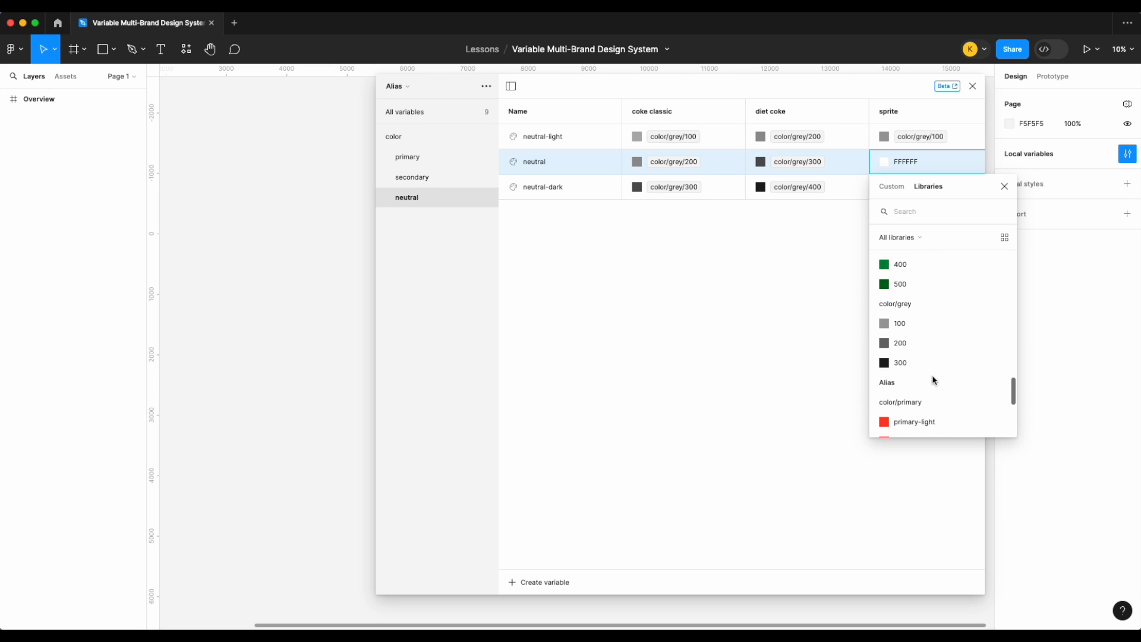
scroll(922, 338, "up", 5)
scroll(922, 339, "down", 5)
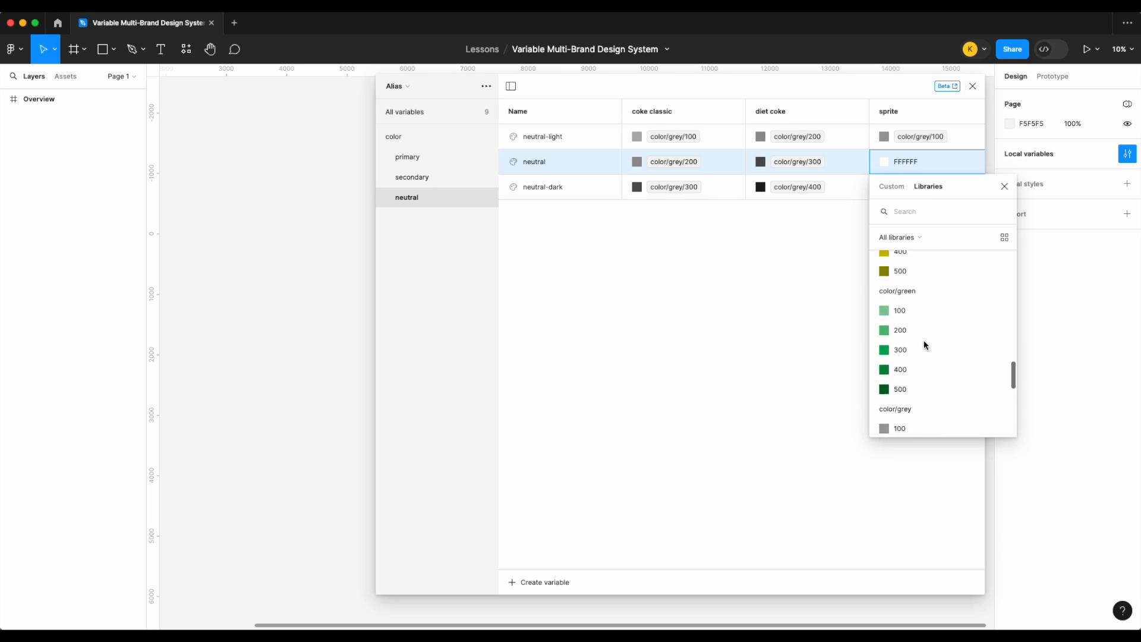
left_click(922, 346)
- Alias the sprite value of neutral-dark to the Brand/Sprite variable color/grey/300
right_click(905, 188)
left_click(932, 200)
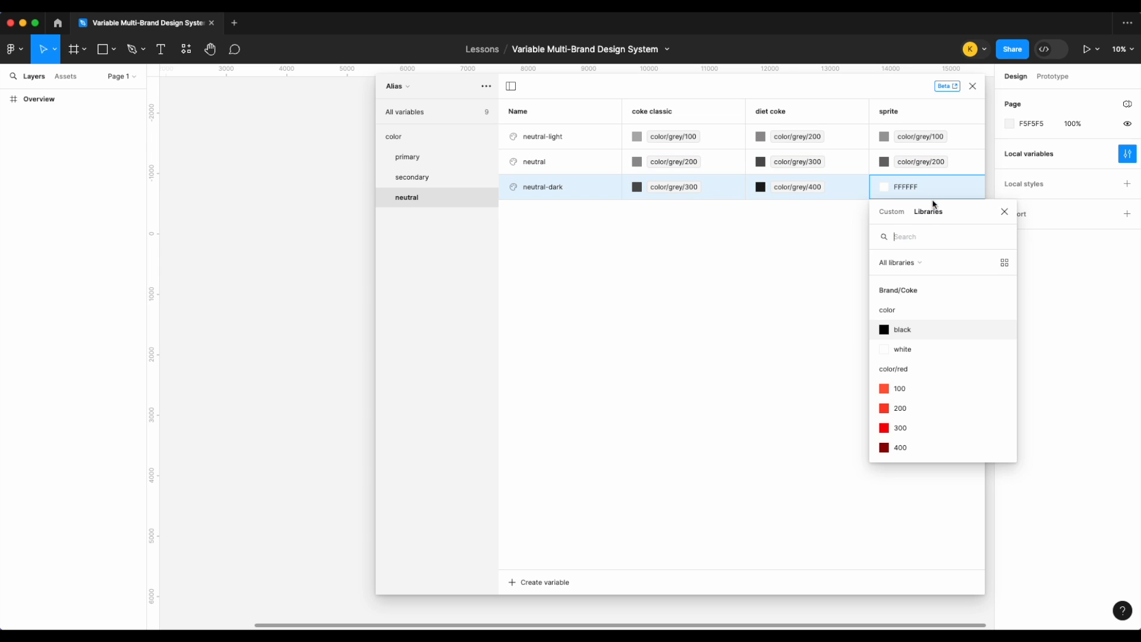
scroll(890, 326, "down", 10)
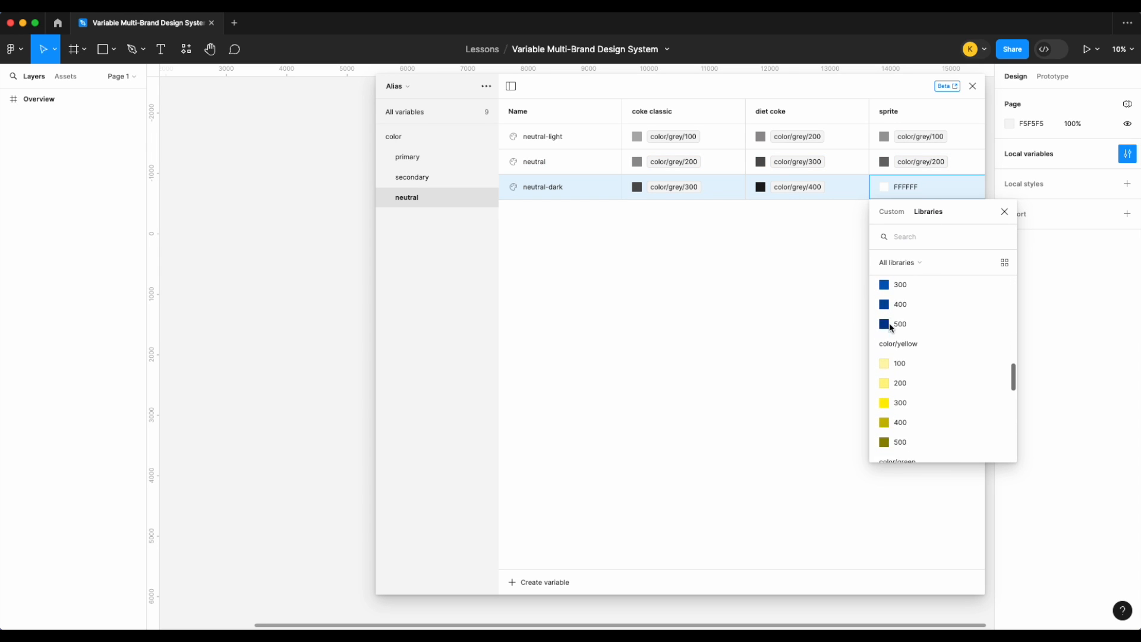
scroll(889, 323, "down", 3)
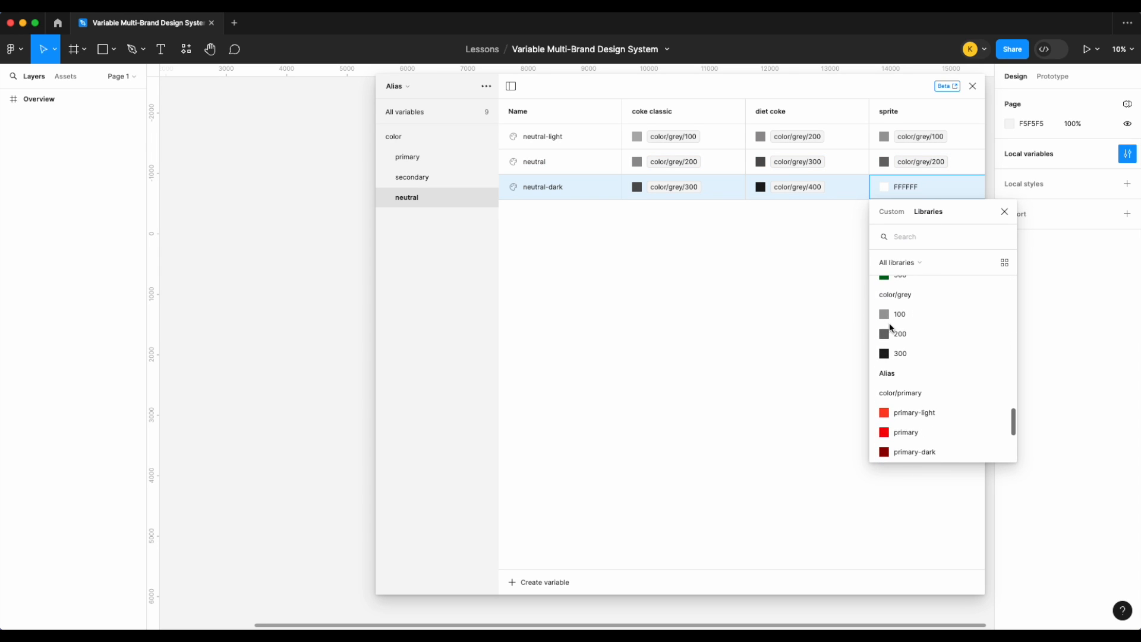
left_click(920, 349)
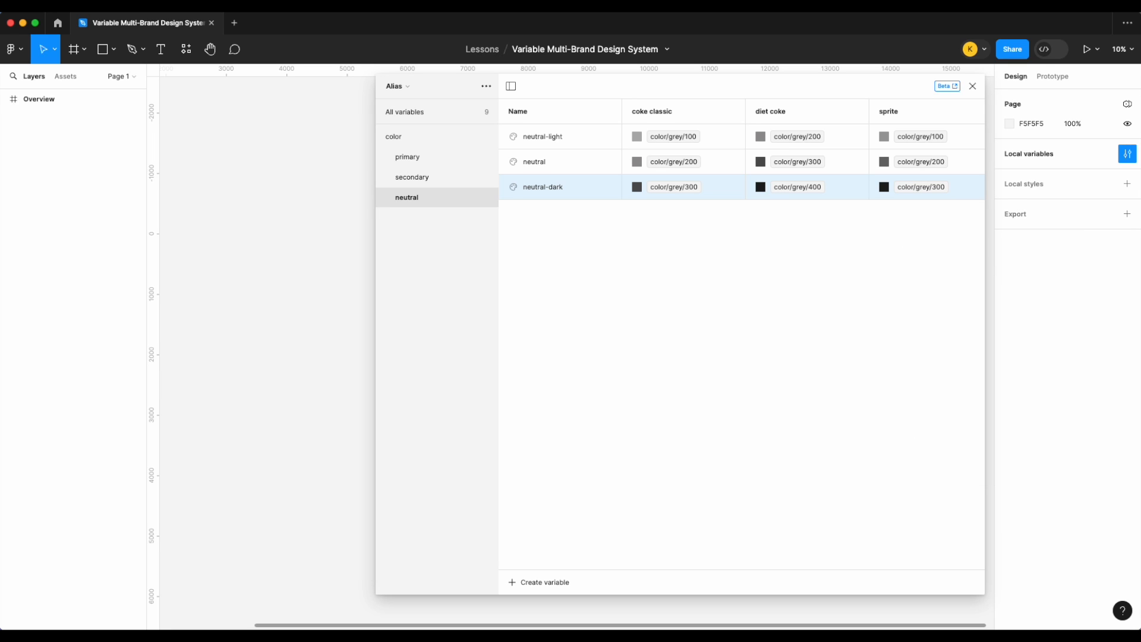
- Add two more color variables named black and white to the neutral group
left_click(557, 586)
left_click(550, 569)
type("black")
key("Return")
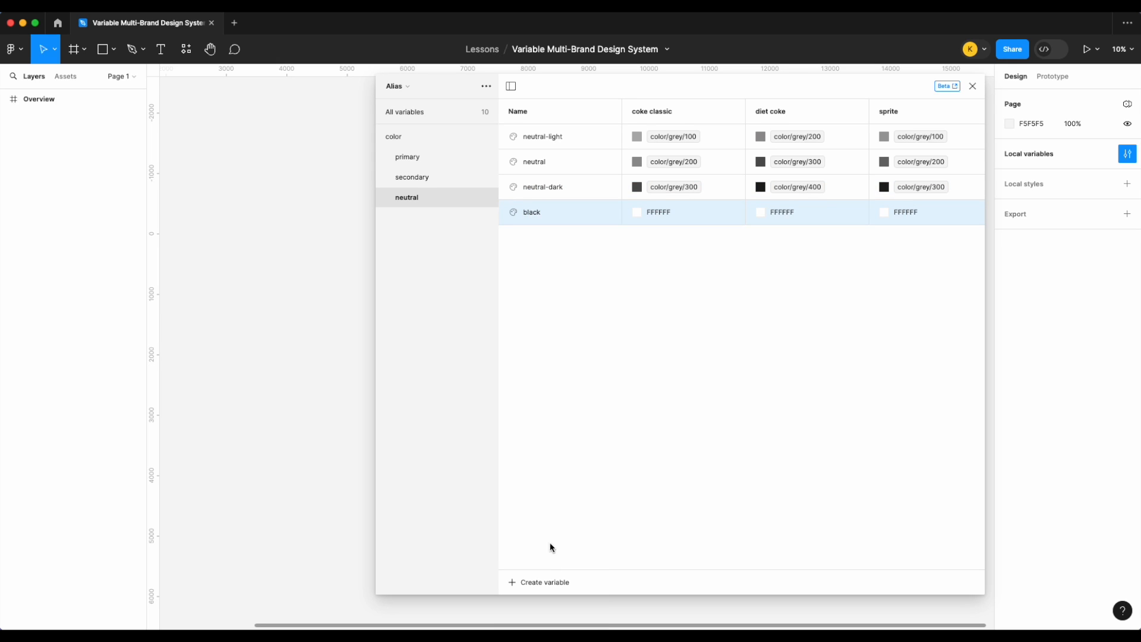
left_click(547, 580)
left_click(553, 566)
type("w")
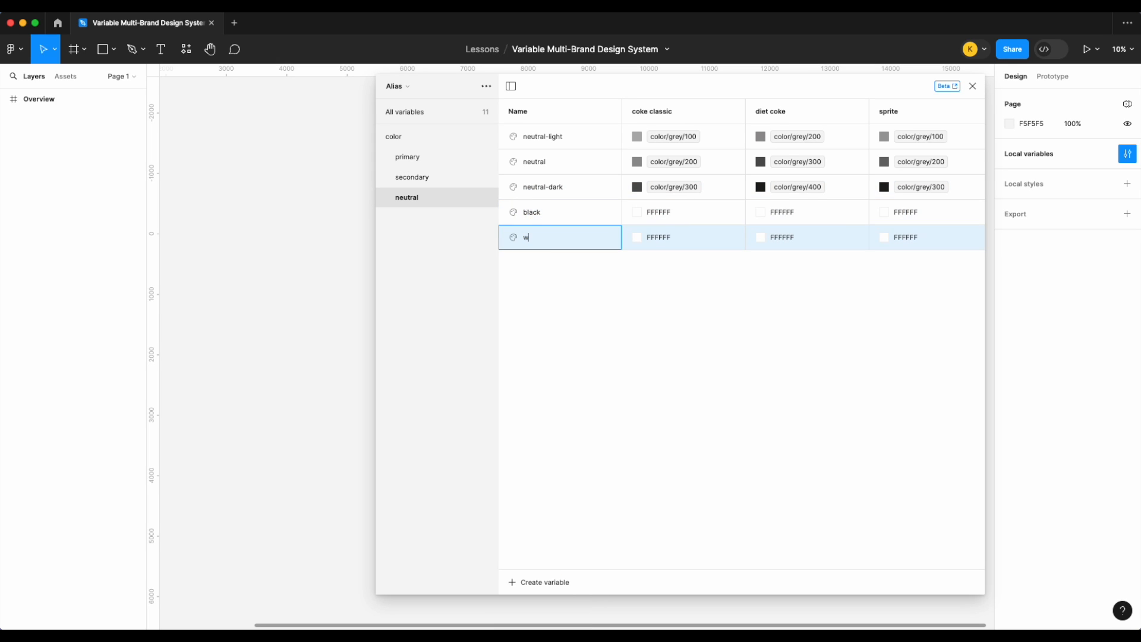
type("hite")
key("Return")
- Alias the coke classic and diet coke values of black to the Brand/Coke variable color/black
right_click(655, 213)
left_click(677, 222)
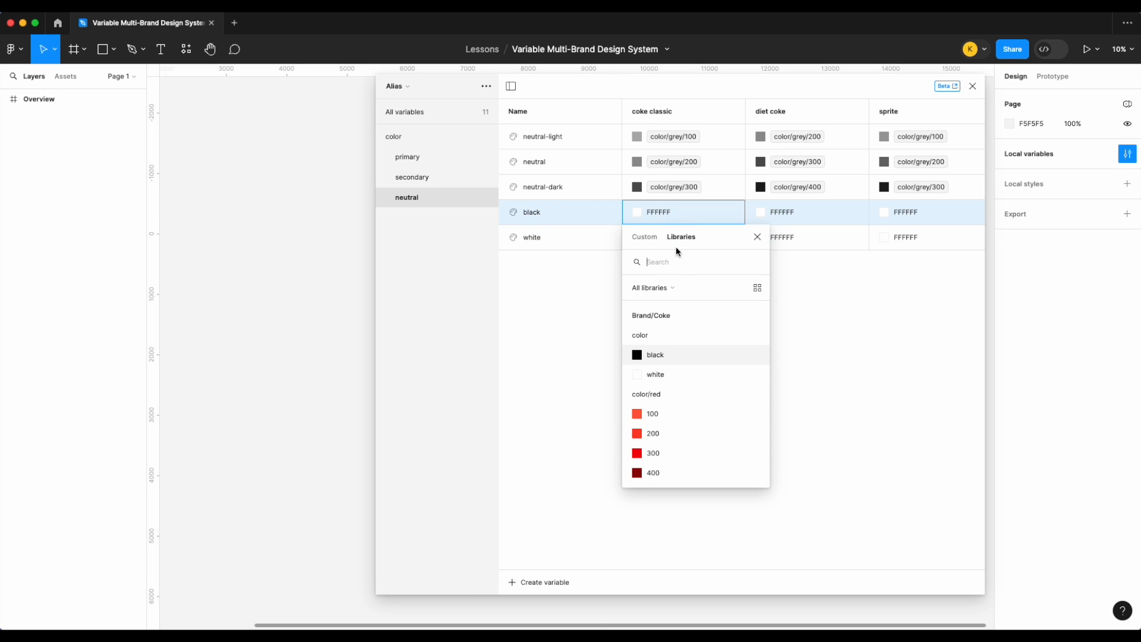
left_click(691, 356)
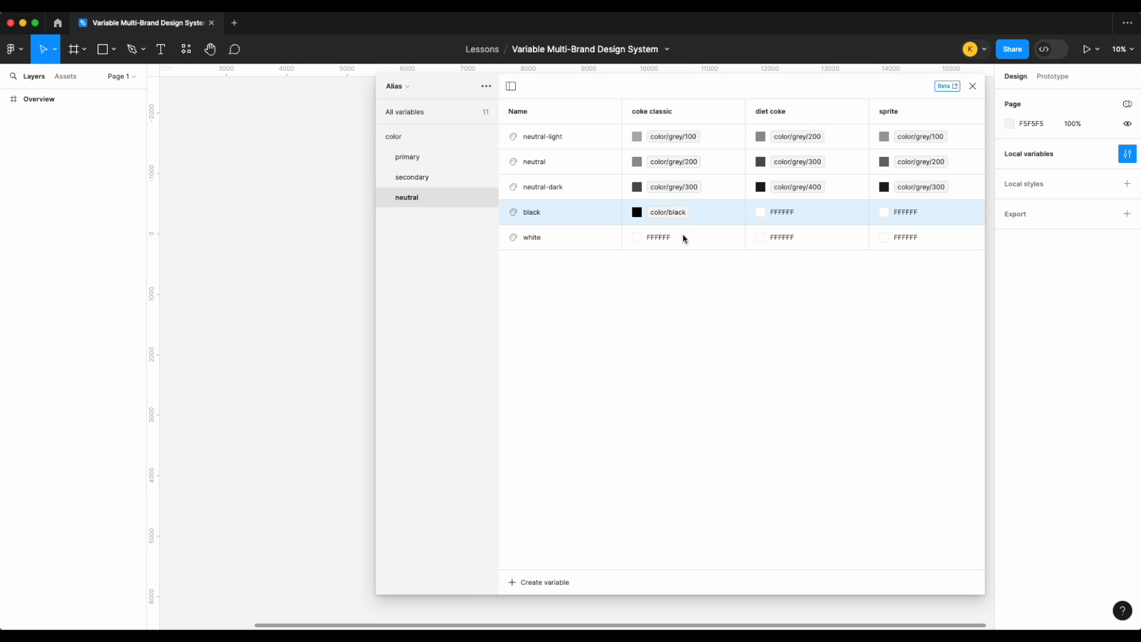
right_click(804, 214)
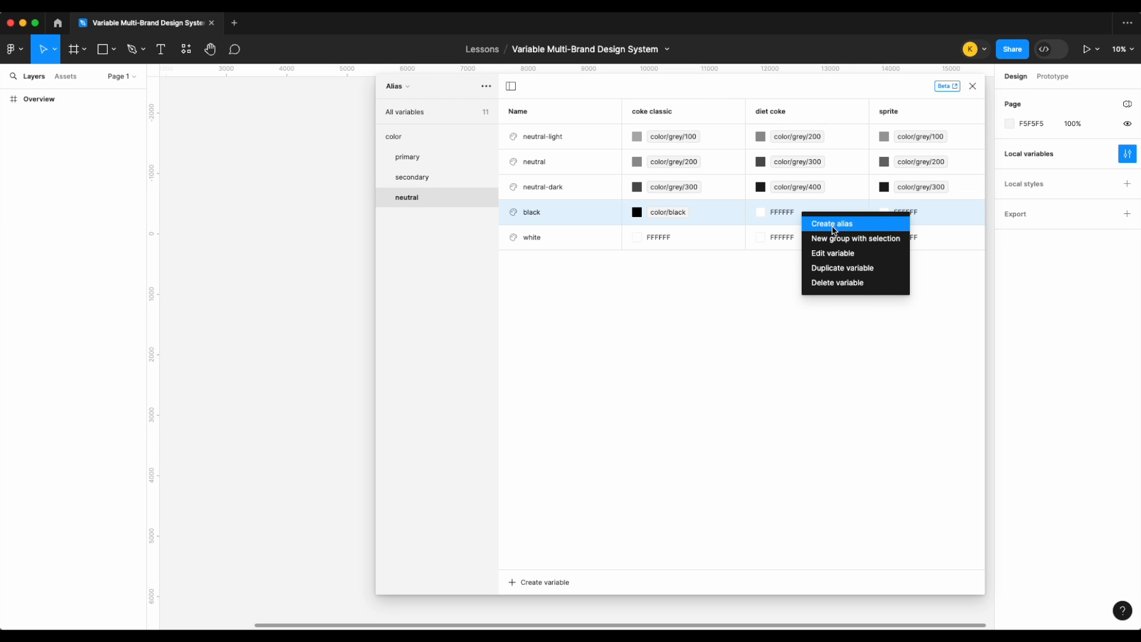
left_click(828, 222)
left_click(804, 355)
- Alias the sprite value of black to the Brand/Sprite variable color/black
right_click(928, 212)
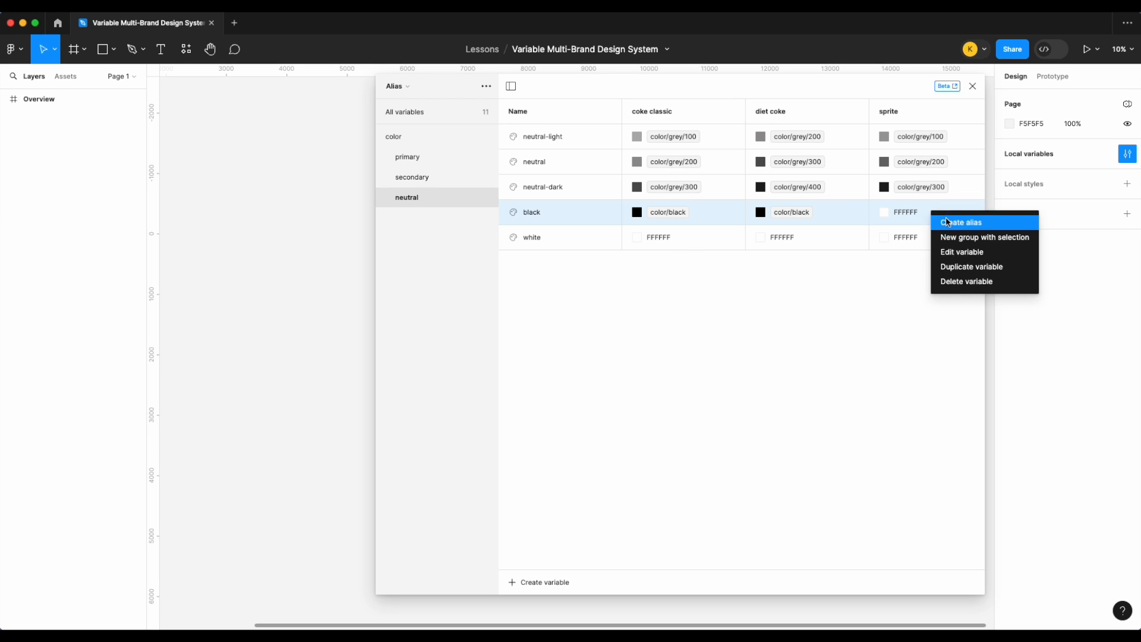
left_click(952, 220)
scroll(919, 417, "down", 15)
scroll(919, 418, "up", 8)
scroll(919, 418, "up", 2)
scroll(919, 418, "down", 3)
scroll(919, 419, "up", 6)
scroll(919, 418, "up", 5)
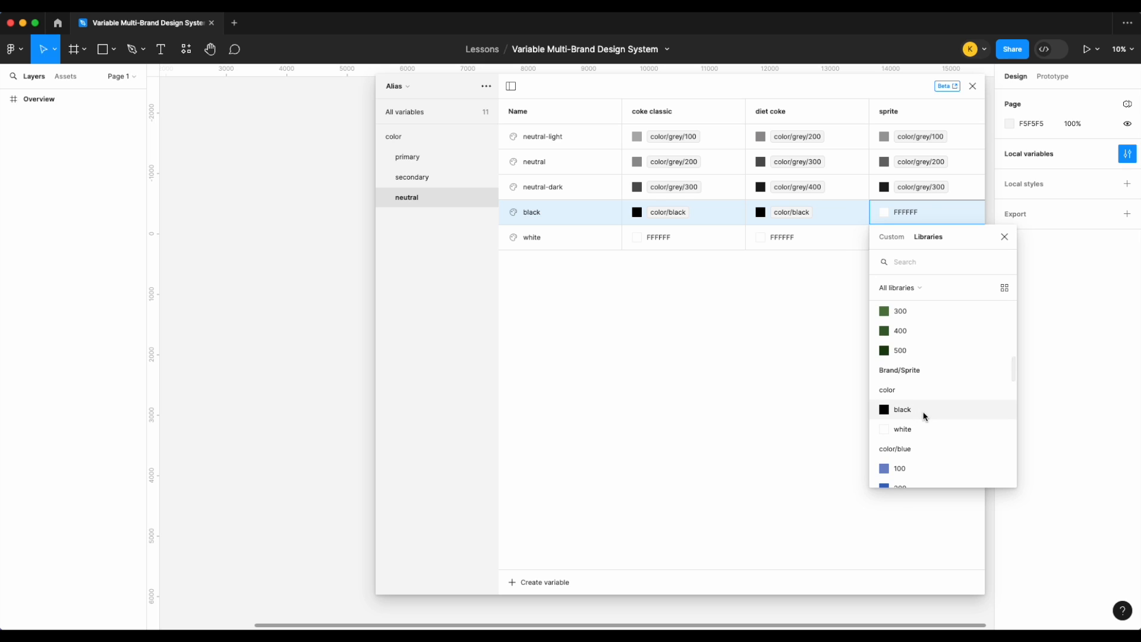
left_click(923, 411)
- Alias the coke classic and diet coke values of white to the Brand/Coke variable color/white
right_click(654, 239)
left_click(684, 248)
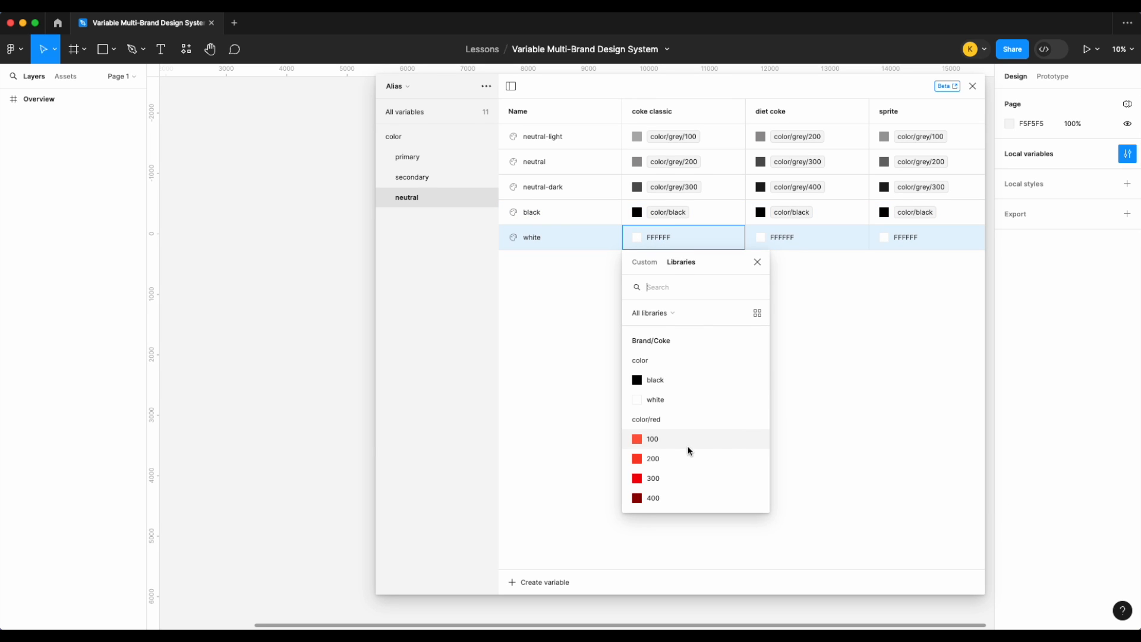
left_click(700, 397)
right_click(770, 232)
left_click(793, 244)
left_click(786, 399)
- Alias the sprite value of white to the Brand/Sprite variable color/white
right_click(915, 234)
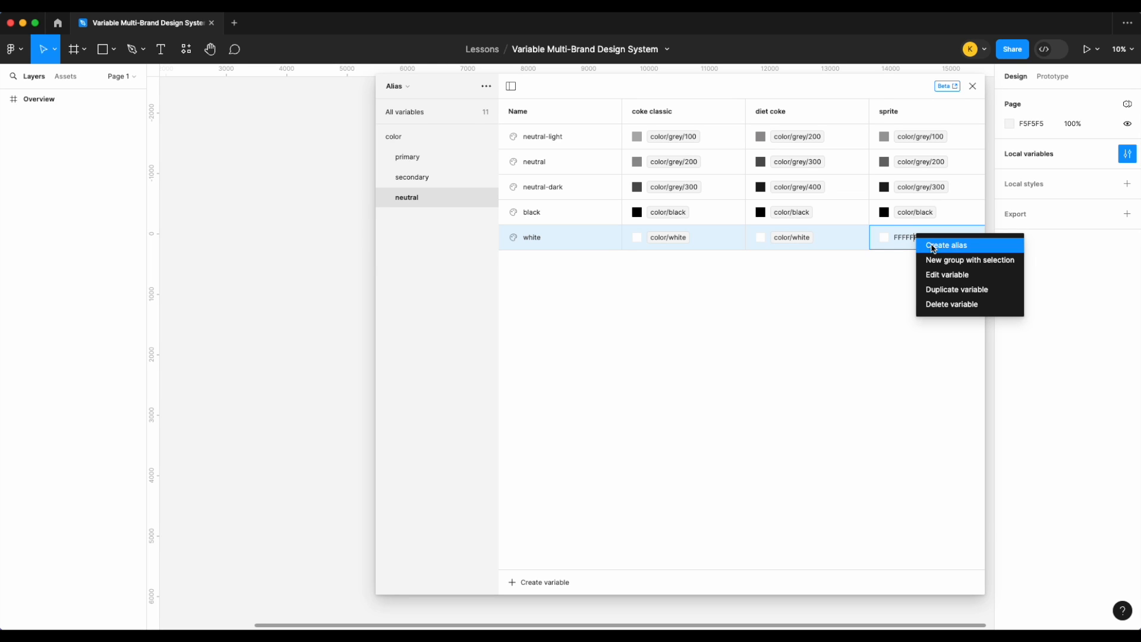
left_click(933, 246)
scroll(912, 441, "down", 10)
scroll(911, 440, "up", 10)
scroll(911, 440, "up", 3)
left_click(924, 427)
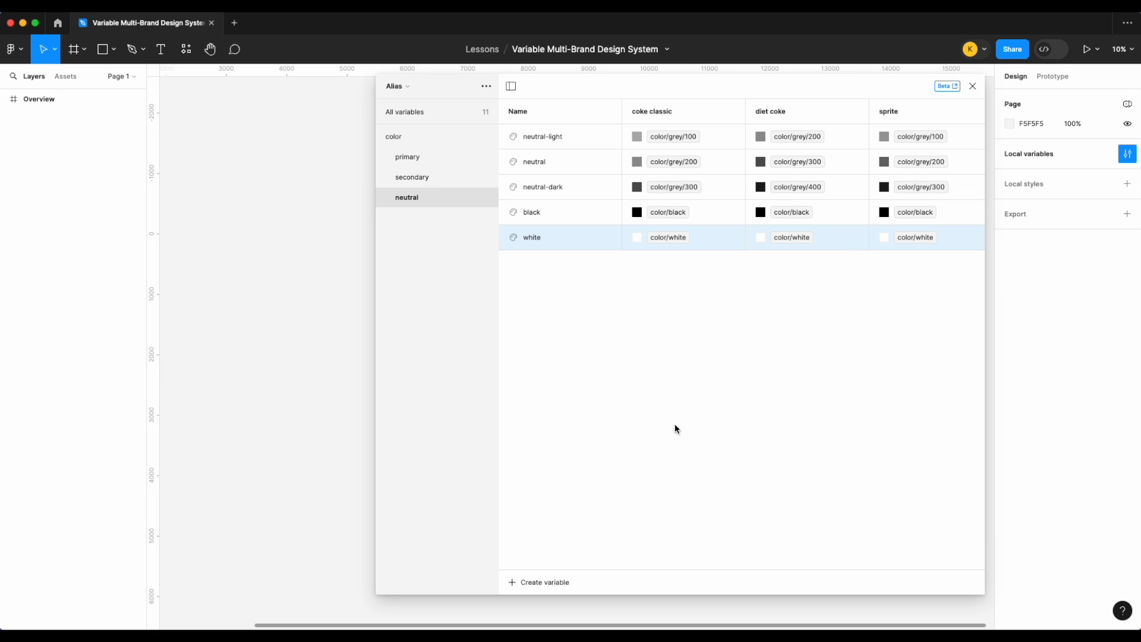
- Add a color variable named success-light in a new success subgroup of the color group
left_click(411, 135)
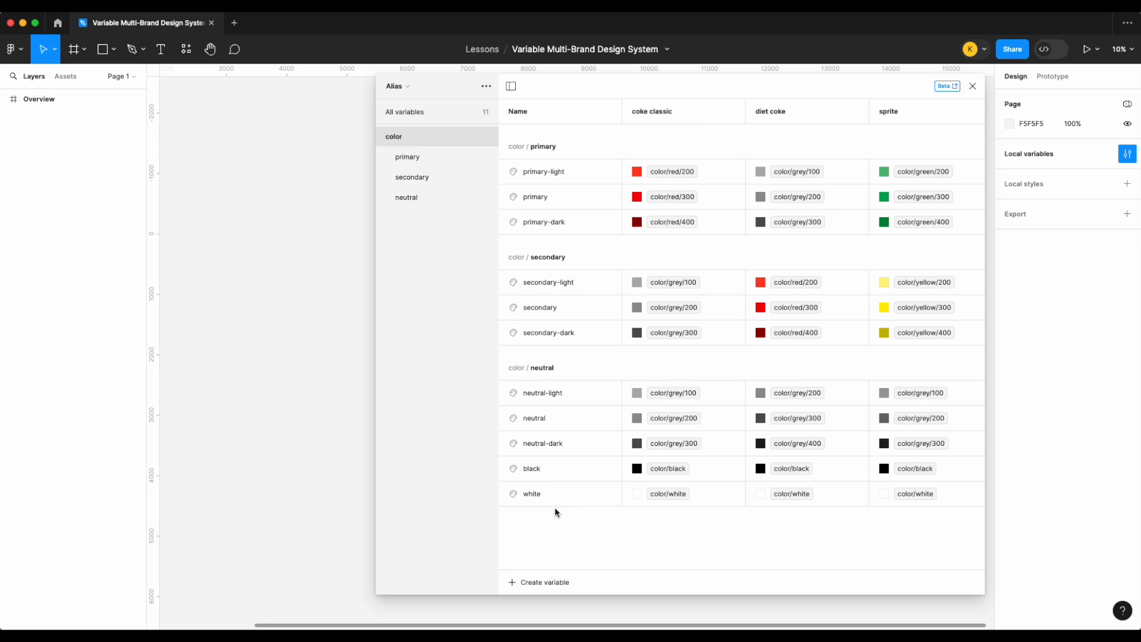
left_click(532, 589)
left_click(559, 571)
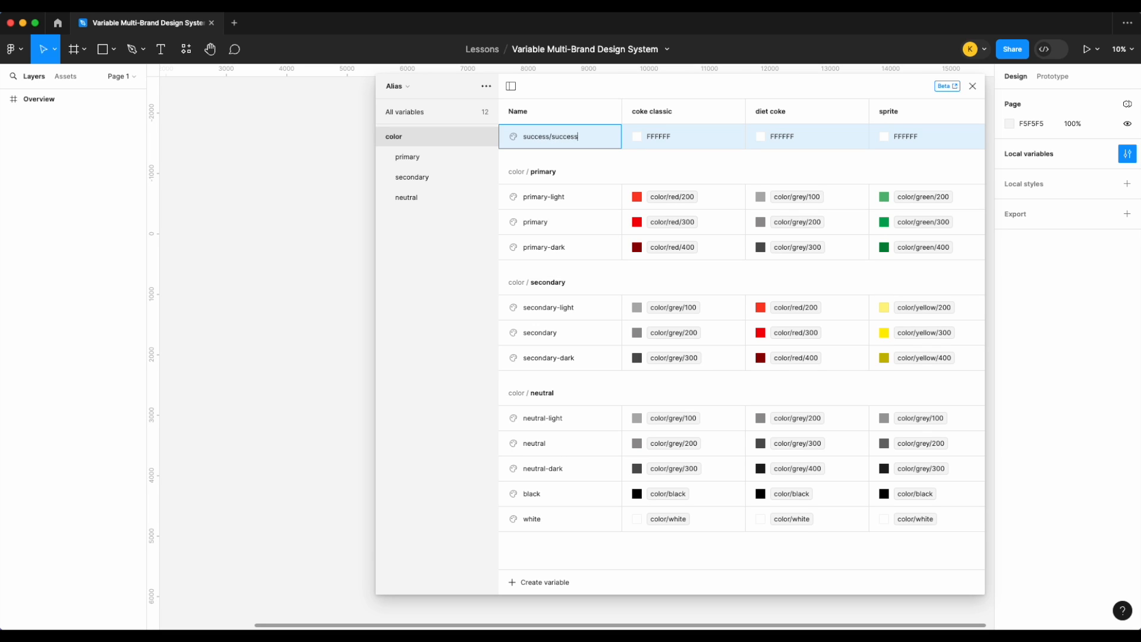
key("Return")
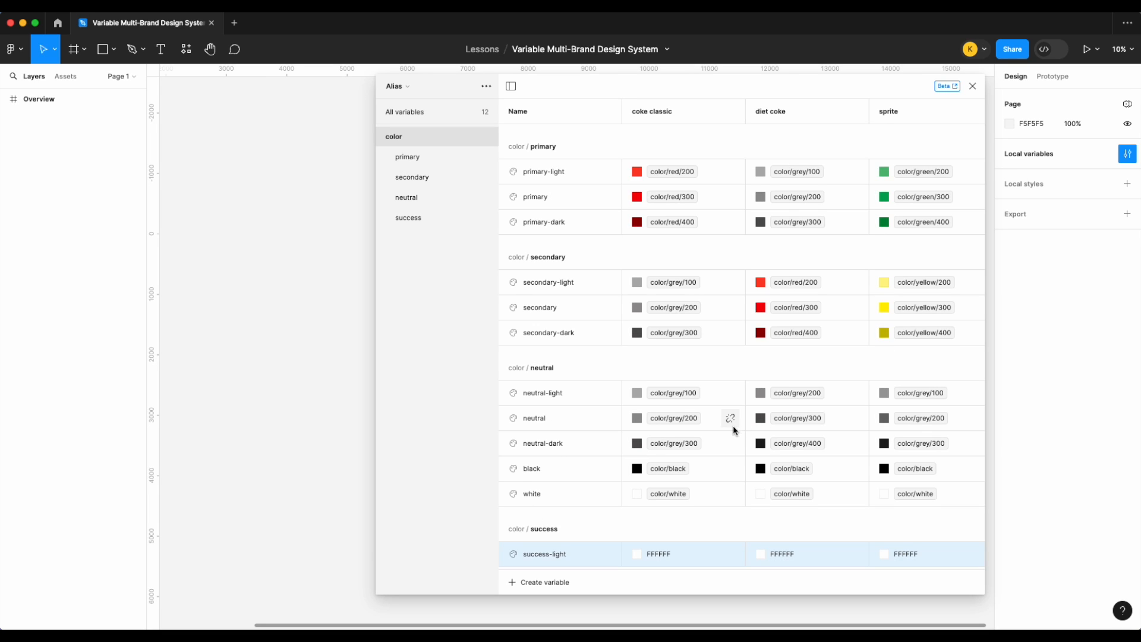
- Add two more color variables named success and success-dark to the success group
left_click(438, 219)
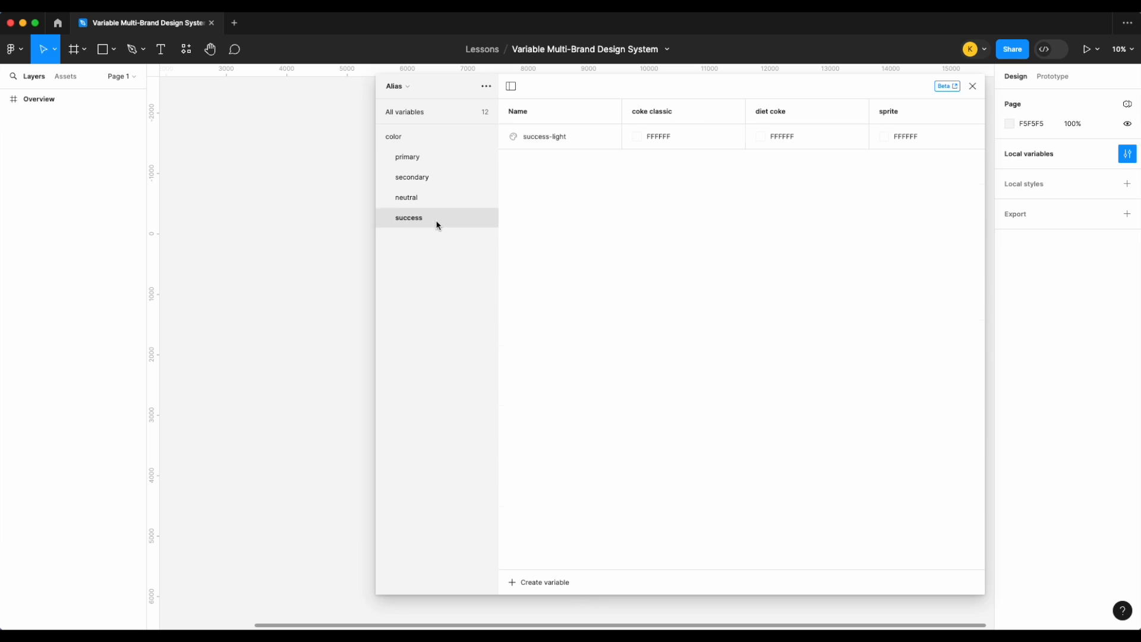
left_click(545, 581)
left_click(555, 567)
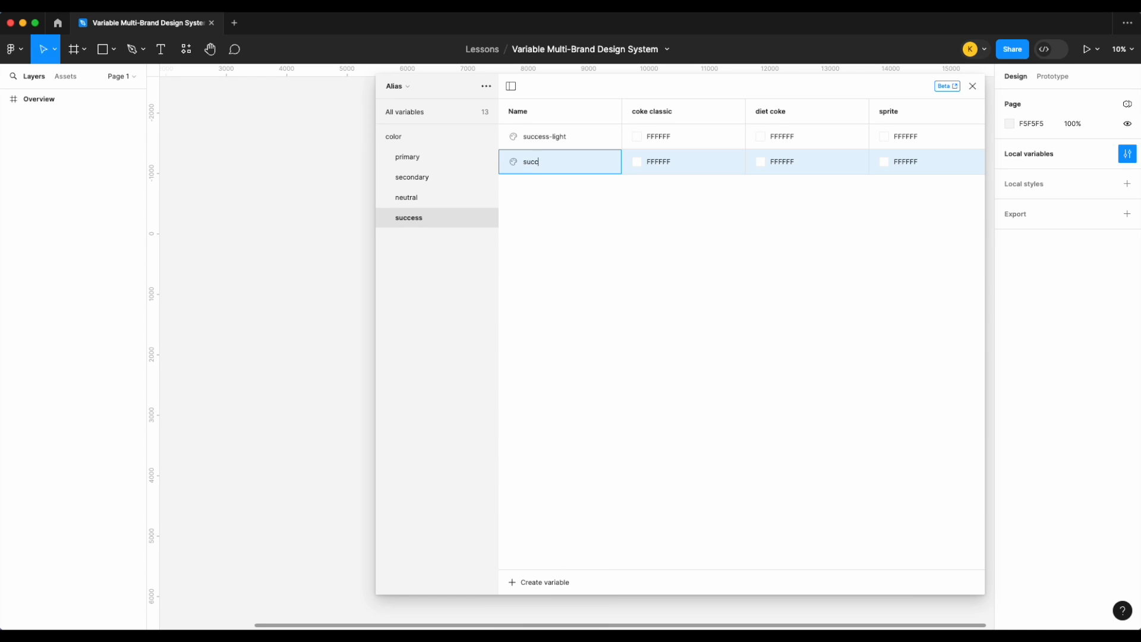
type("success")
key("Return")
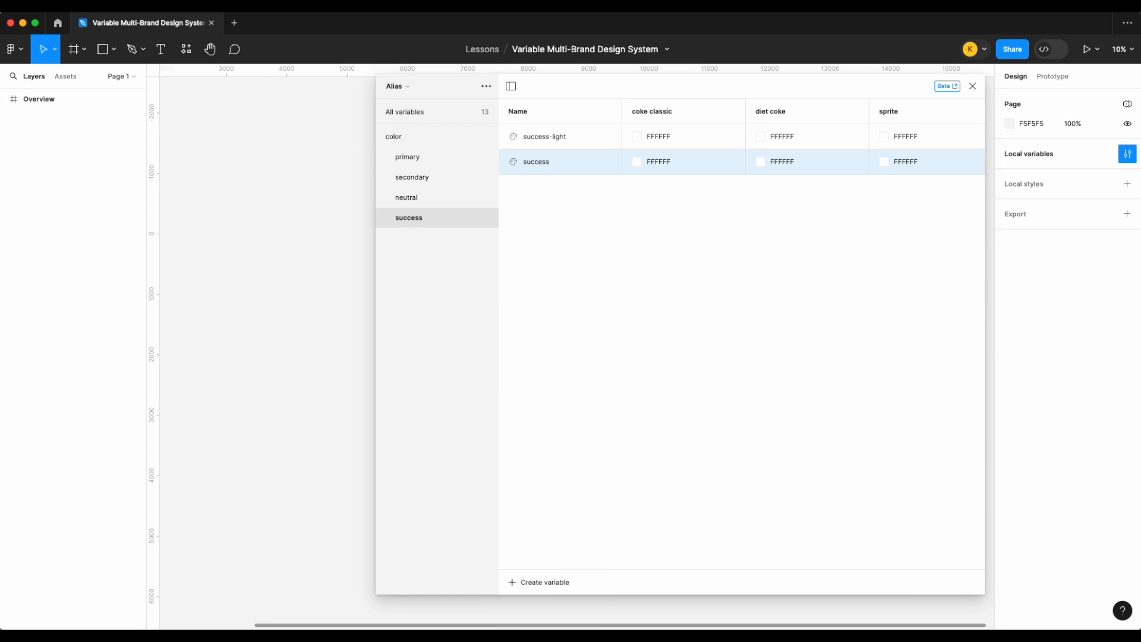
left_click(559, 580)
left_click(556, 567)
type("succ")
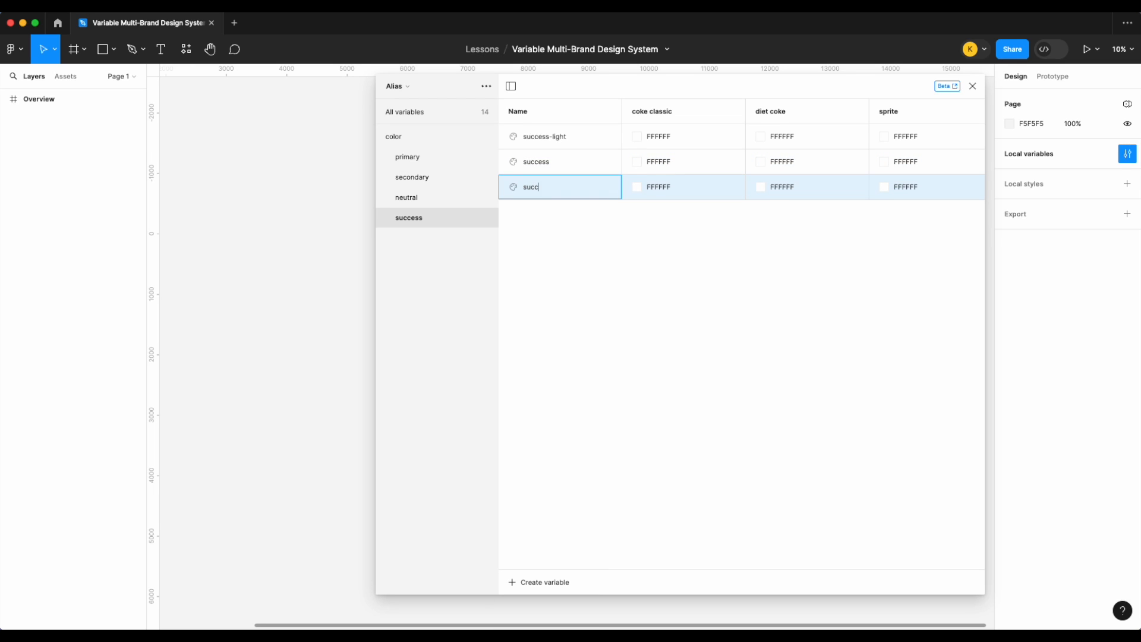
type("ess-dark")
key("Return")
- Alias the coke classic value of success-light to the Brand/Coke variable color/green/200
right_click(655, 141)
left_click(678, 150)
scroll(712, 402, "down", 10)
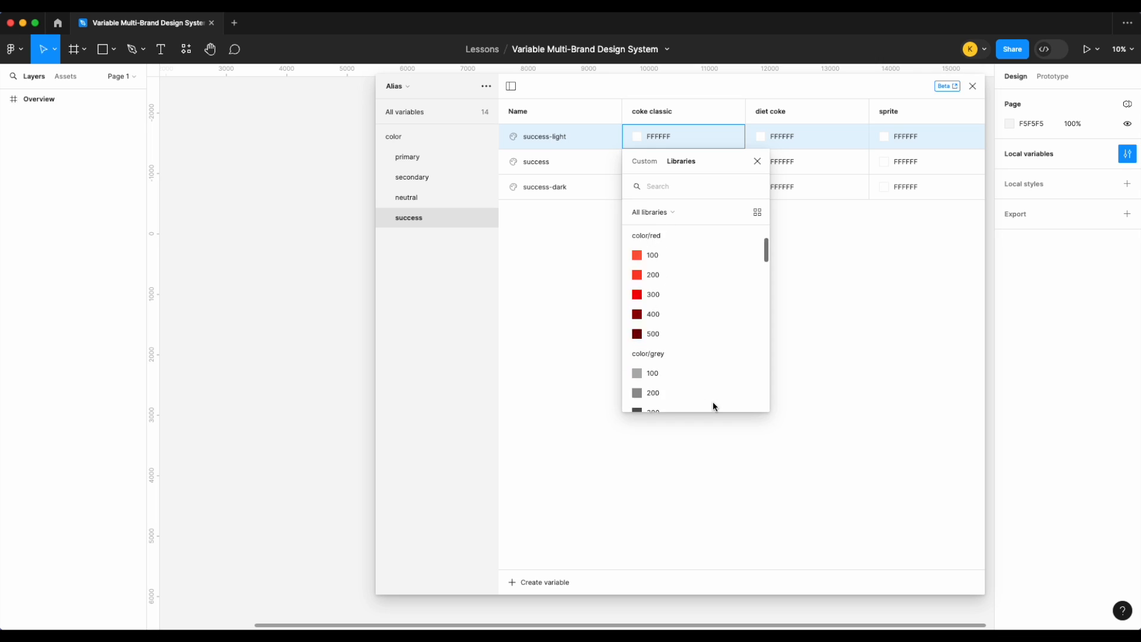
scroll(712, 400, "up", 10)
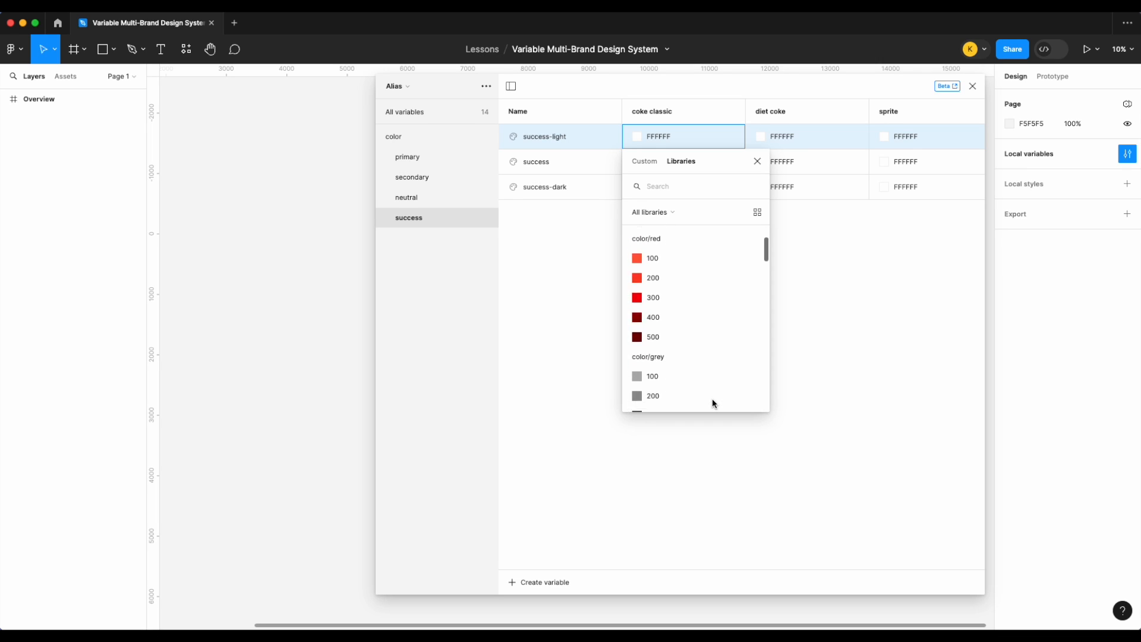
scroll(712, 402, "down", 8)
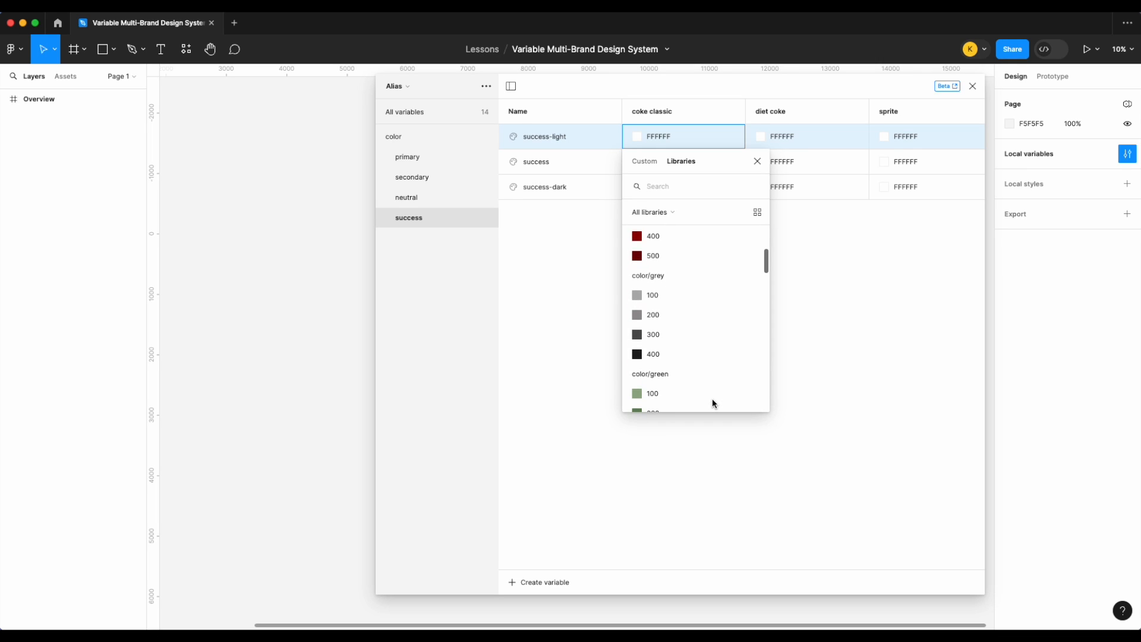
scroll(712, 398, "down", 1)
left_click(670, 303)
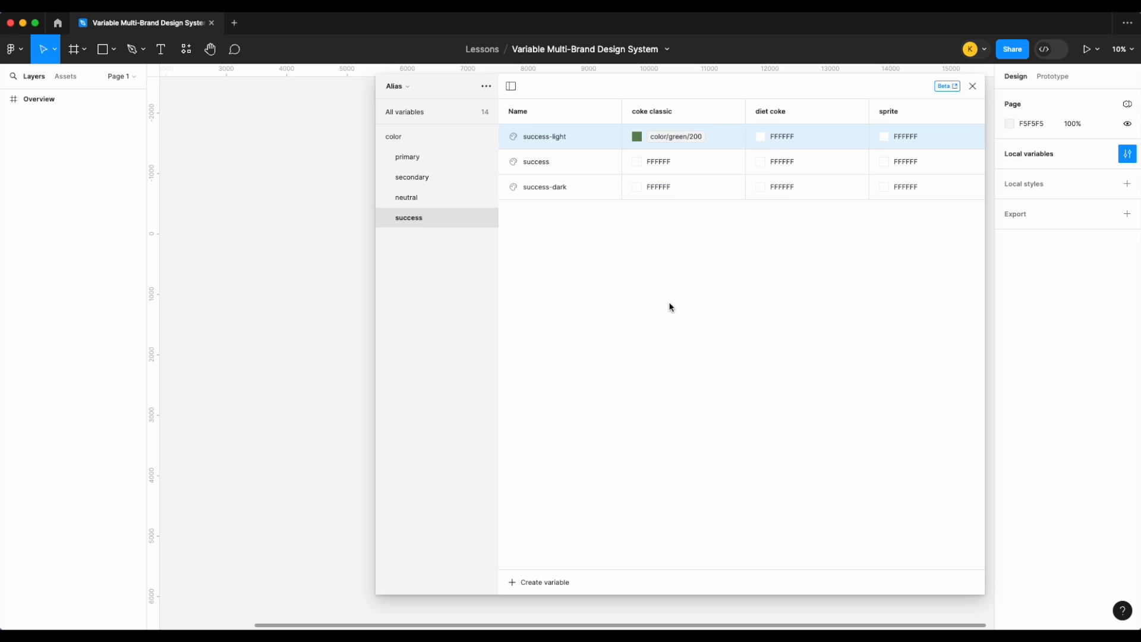
- Alias the coke classic value of success to the Brand/Coke variable color/green/300
left_click(637, 165)
right_click(638, 165)
left_click(656, 175)
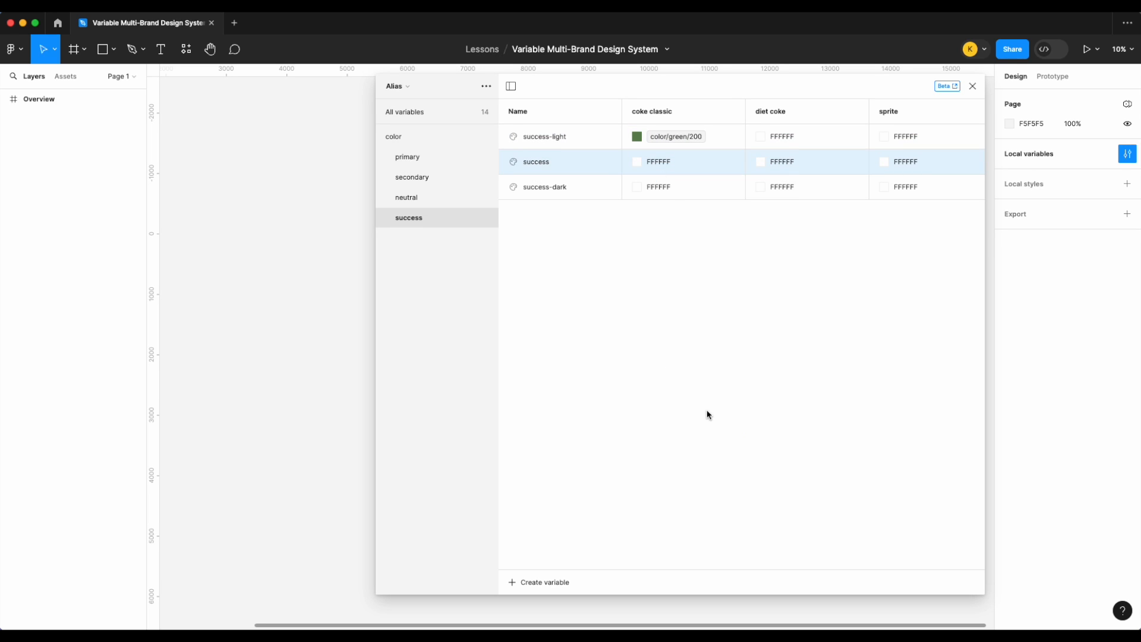
right_click(668, 158)
left_click(684, 167)
scroll(722, 390, "down", 5)
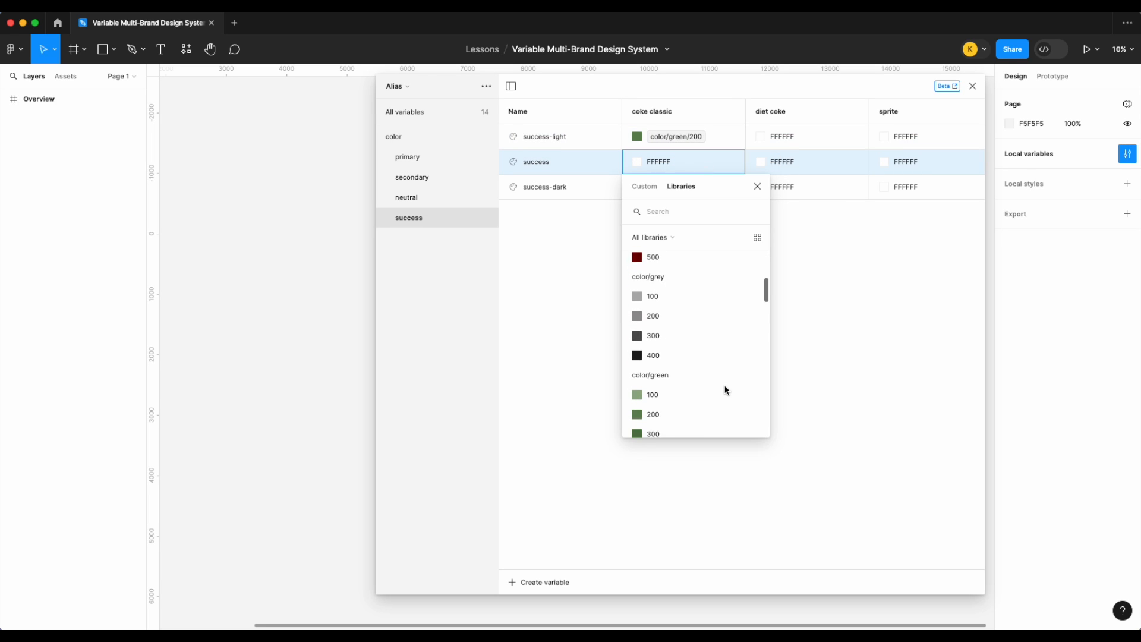
left_click(704, 415)
- Alias the coke classic value of success-dark to the Brand/Coke variable color/green/400
right_click(678, 181)
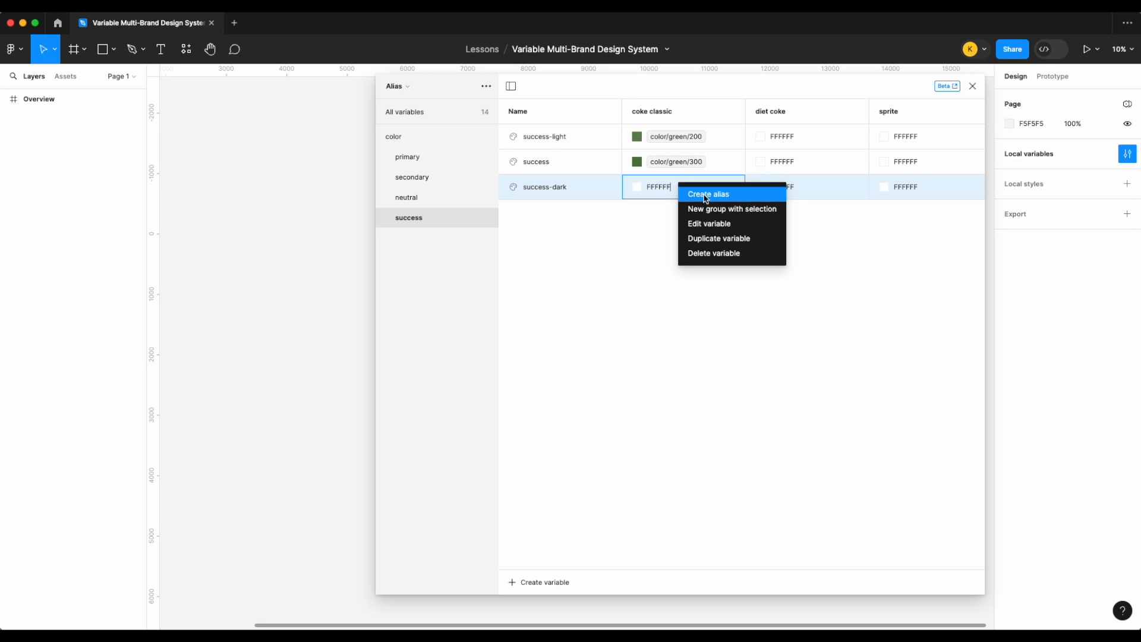
left_click(704, 190)
scroll(692, 351, "down", 6)
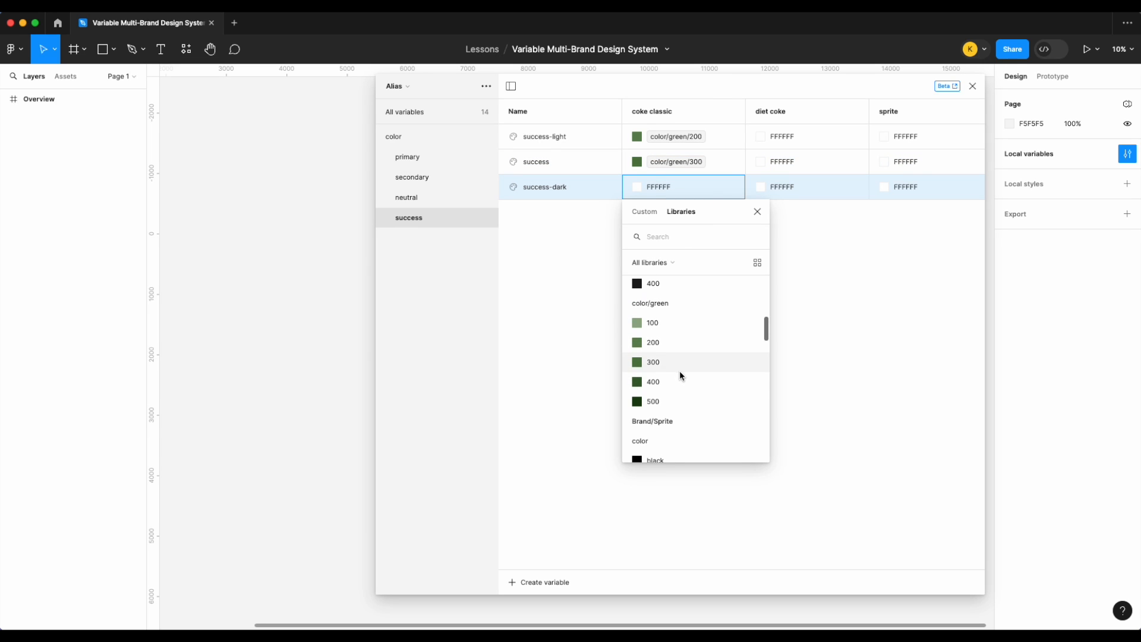
left_click(684, 382)
- Alias the diet coke value of success-light to the Brand/Coke variable color/green/200
right_click(791, 137)
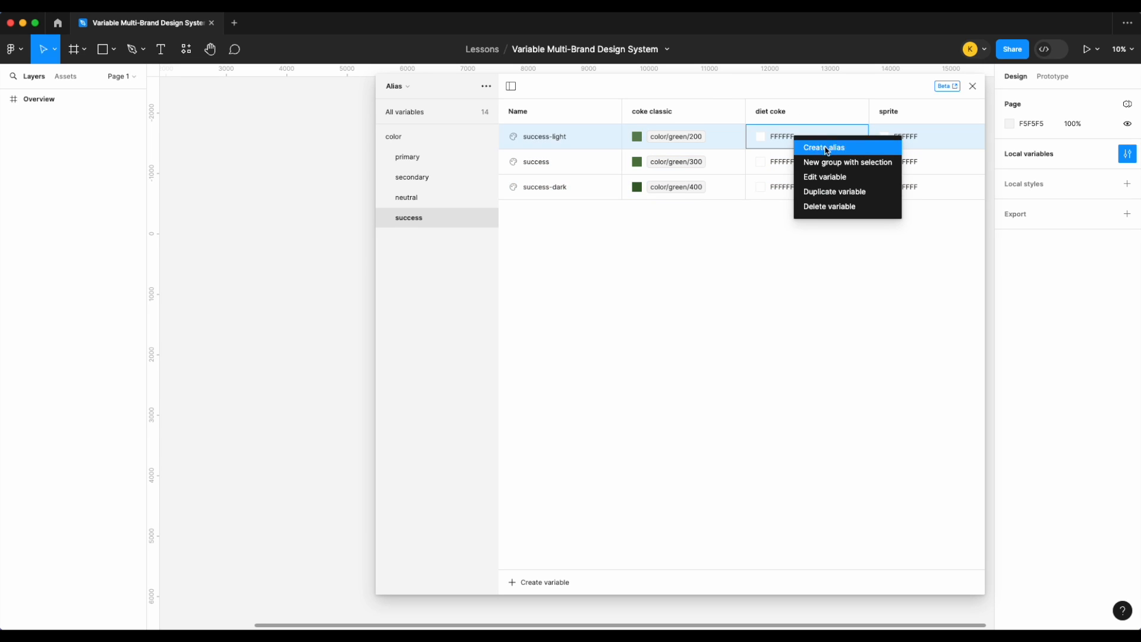
left_click(808, 147)
scroll(830, 378, "down", 5)
scroll(830, 378, "down", 2)
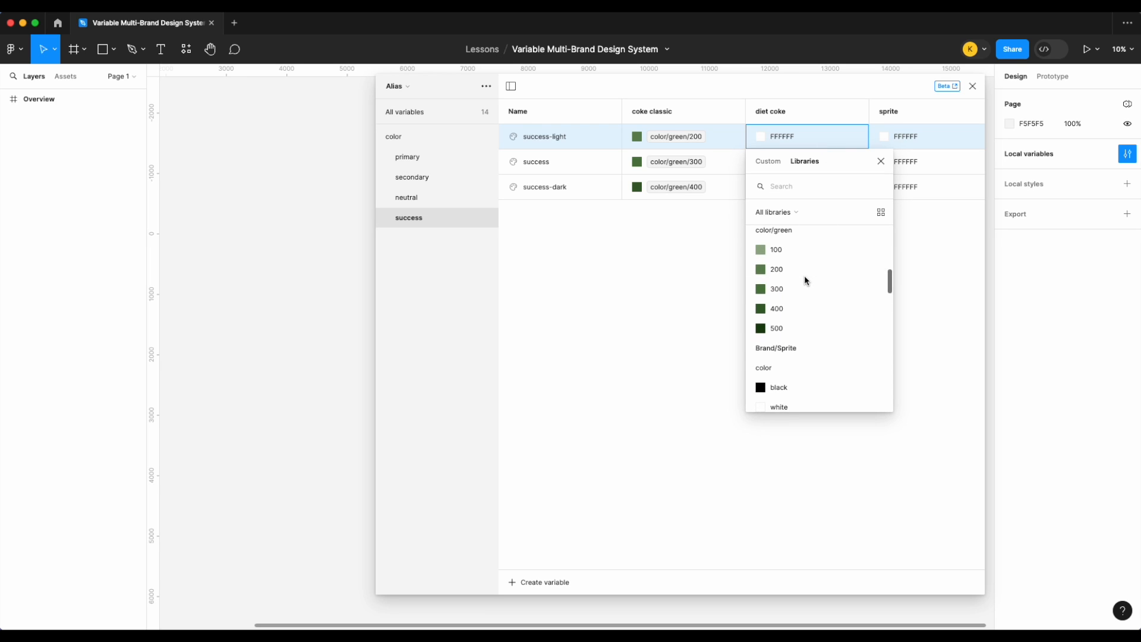
left_click(805, 276)
- Alias the diet coke values of success and success-dark to the Brand/Coke variables color/green/300 and color/green/400
right_click(786, 162)
left_click(820, 171)
scroll(819, 281, "down", 8)
left_click(799, 332)
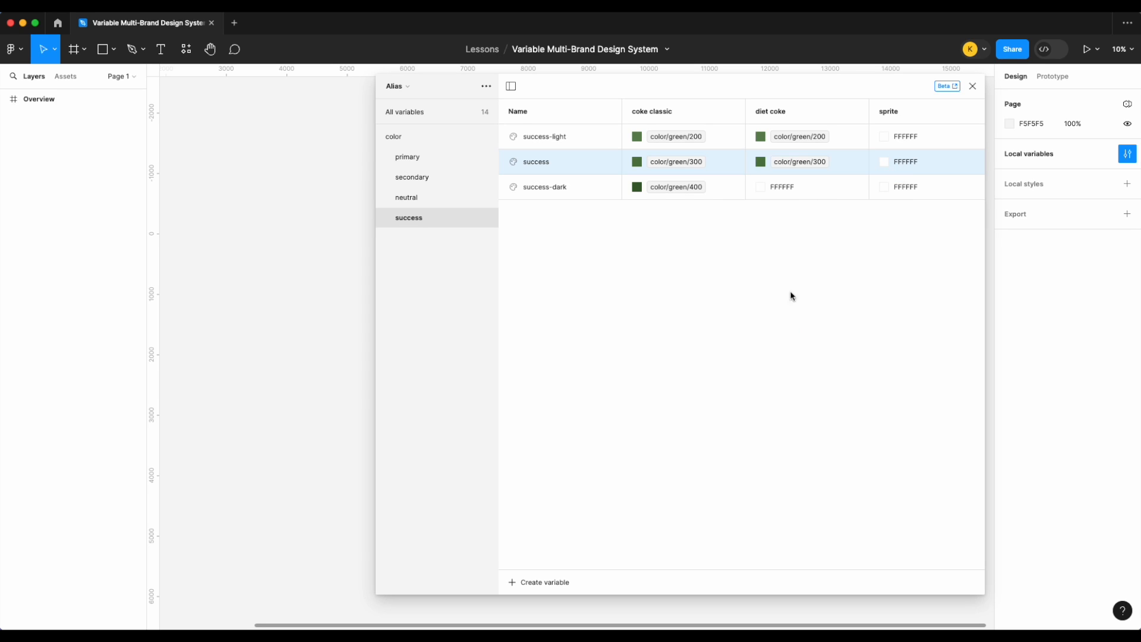
right_click(785, 186)
left_click(823, 196)
scroll(818, 426, "down", 5)
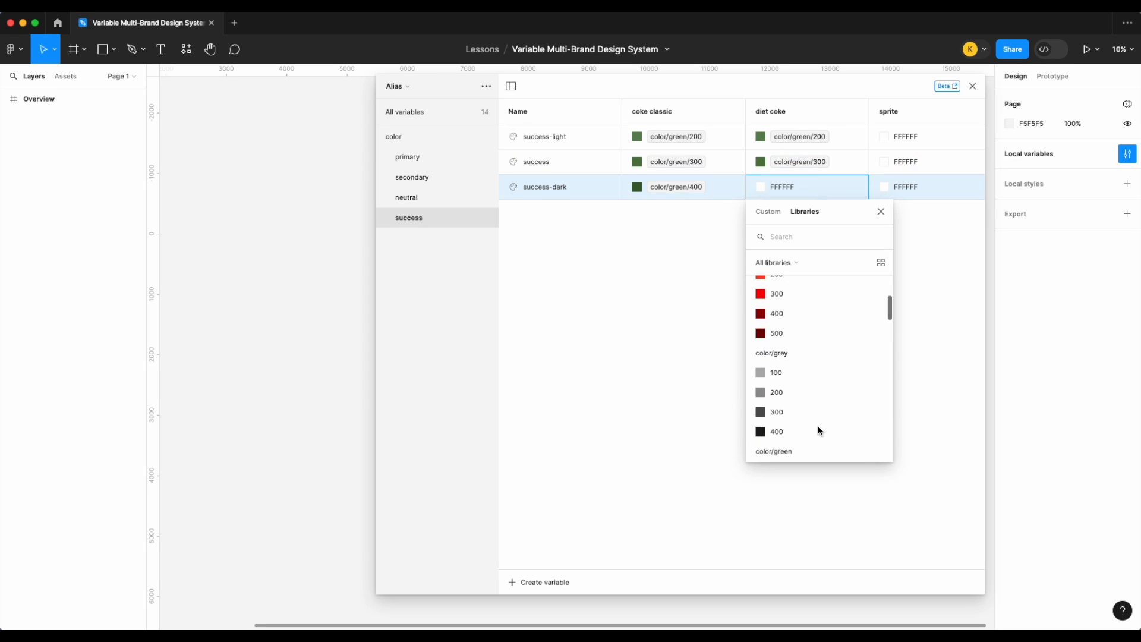
left_click(805, 384)
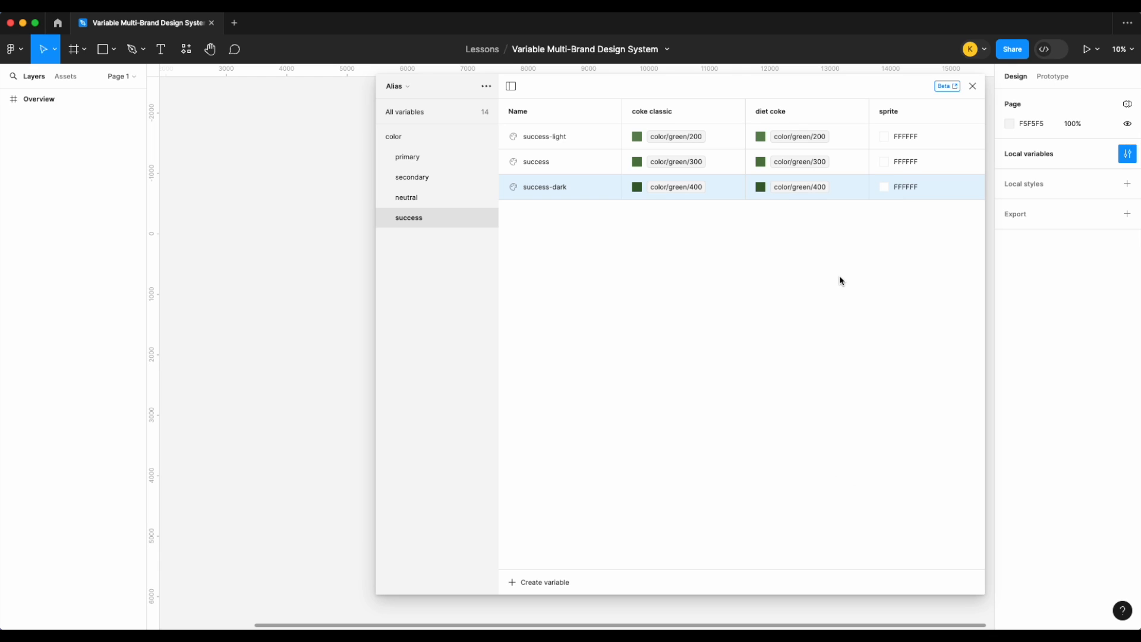
right_click(903, 139)
left_click(924, 142)
scroll(942, 333, "down", 5)
scroll(942, 337, "down", 10)
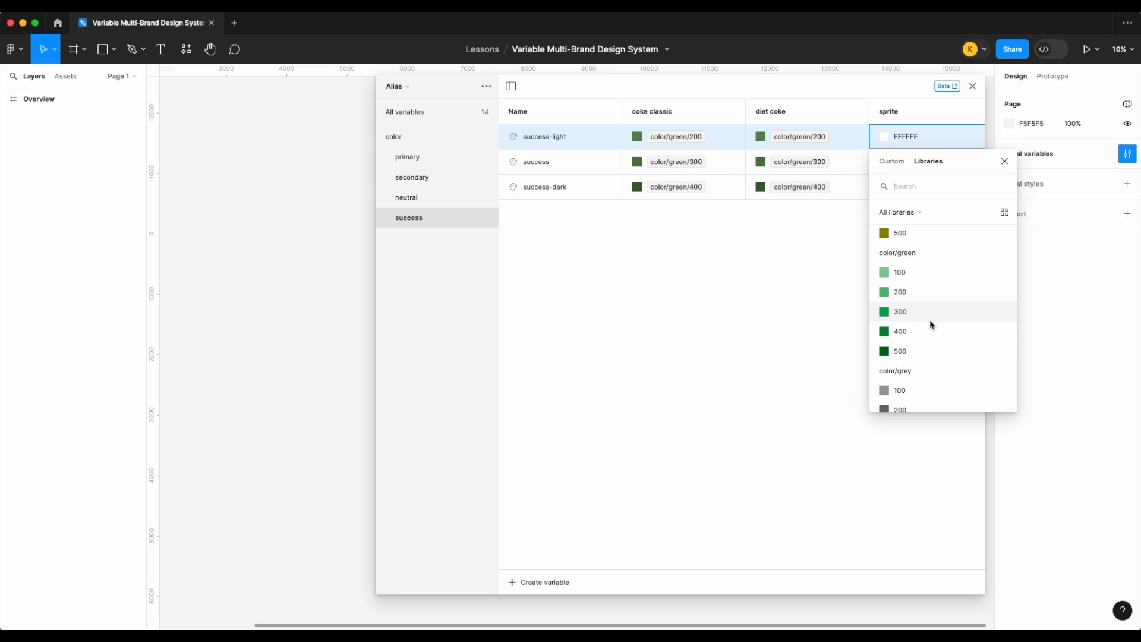
- Check the primary group's sprite greens and alias the sprite value of success-light to the Brand/Sprite variable color/green/100
left_click(430, 164)
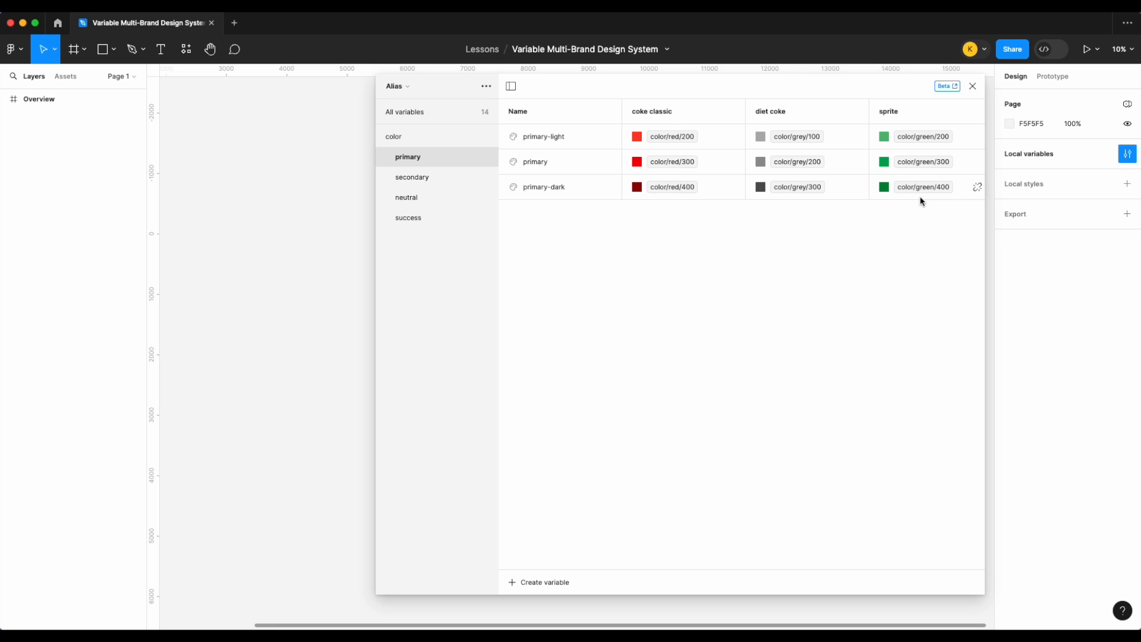
left_click(429, 219)
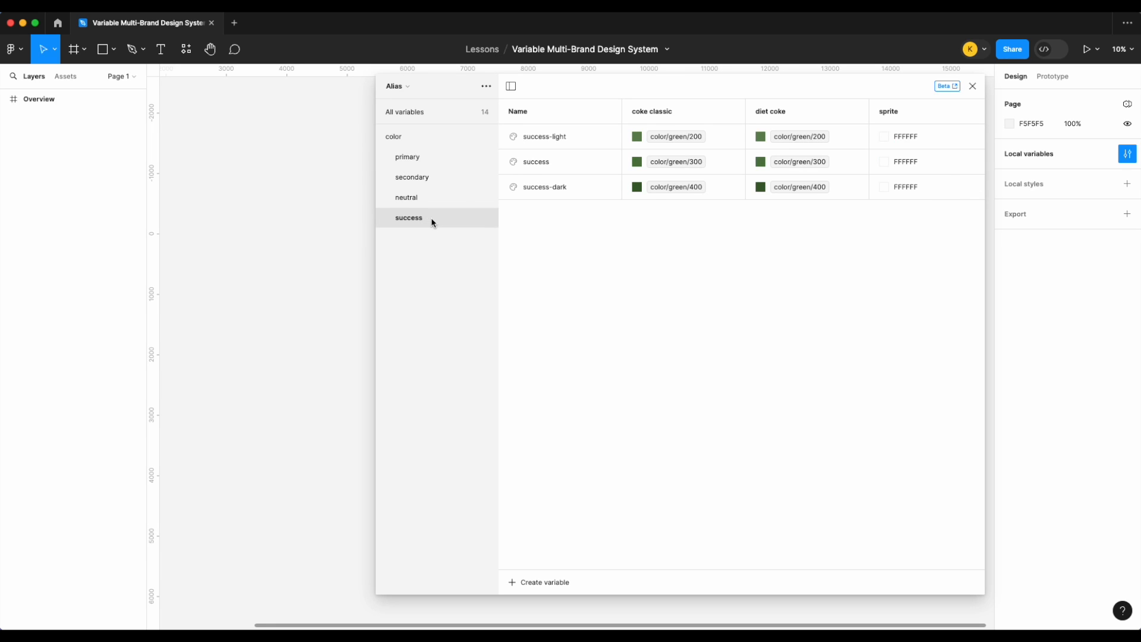
right_click(914, 138)
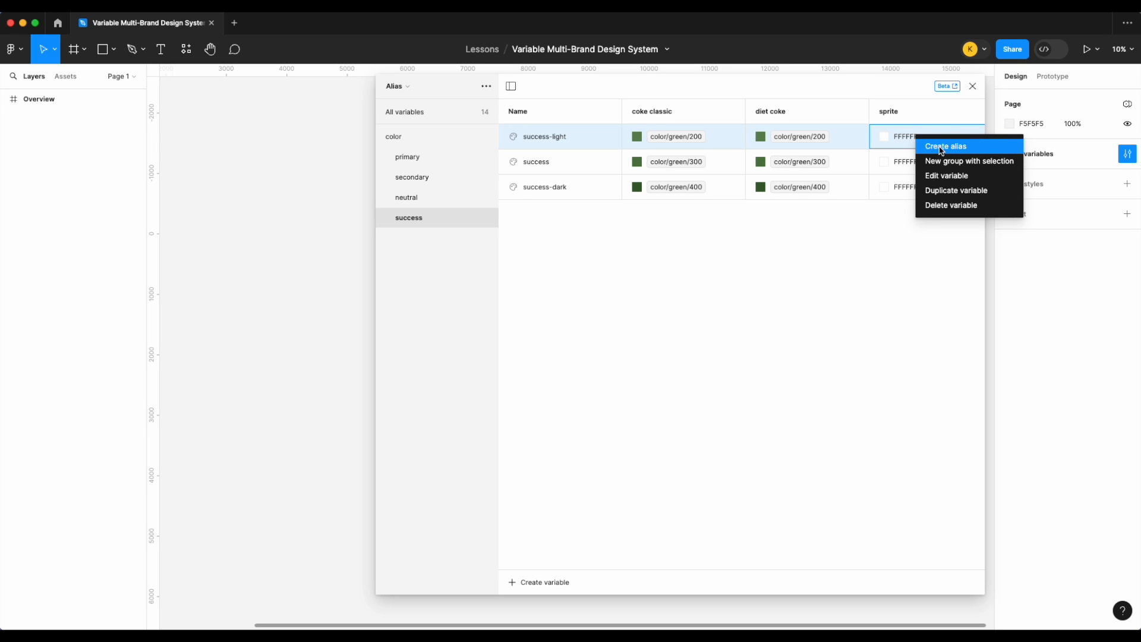
left_click(941, 147)
scroll(938, 319, "down", 10)
scroll(937, 319, "down", 3)
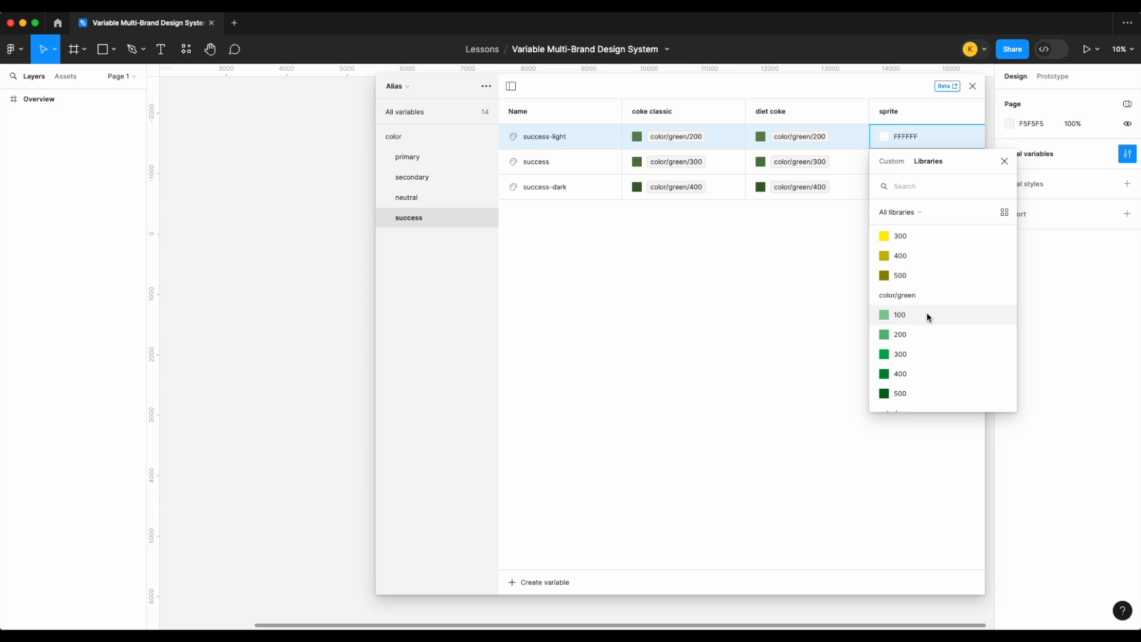
left_click(927, 314)
- Alias the sprite value of success to the Brand/Sprite variable color/green/200
right_click(919, 168)
left_click(953, 178)
scroll(945, 332, "down", 10)
scroll(944, 335, "down", 2)
scroll(928, 350, "up", 15)
scroll(927, 351, "up", 3)
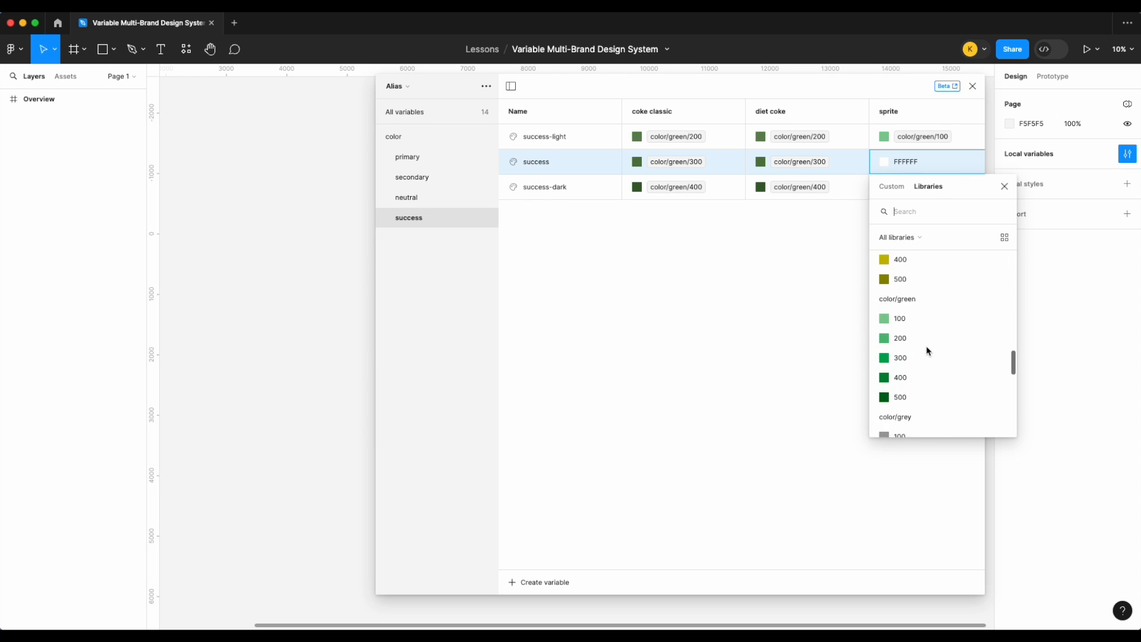
left_click(931, 359)
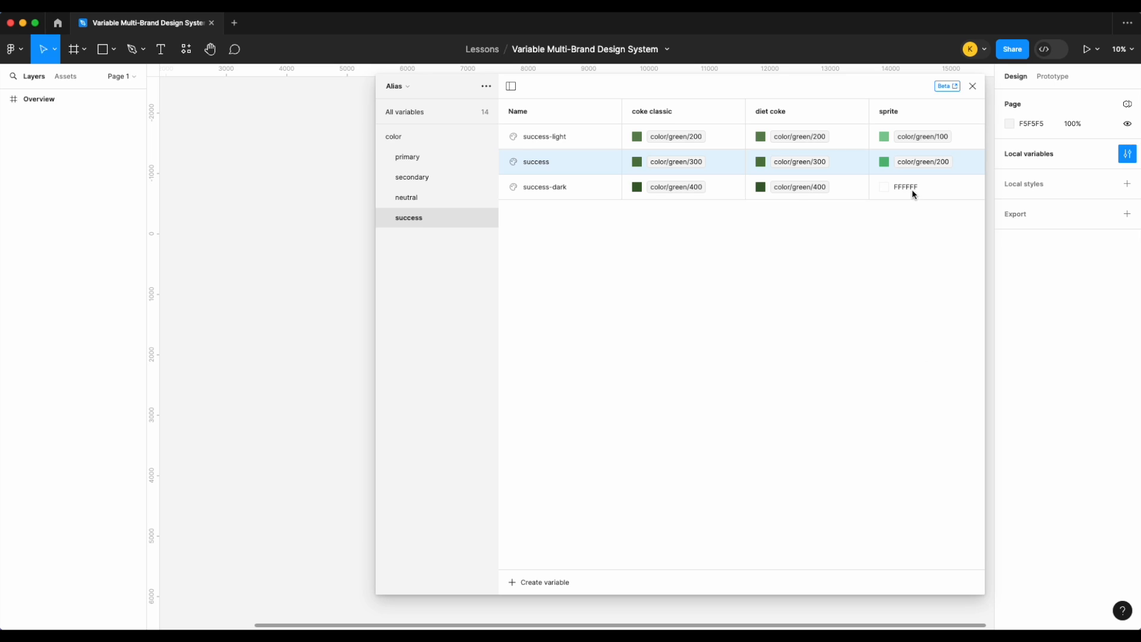
- Alias the sprite value of success-dark to the Brand/Sprite variable color/green/300
right_click(912, 189)
left_click(934, 200)
scroll(920, 330, "down", 3)
scroll(921, 331, "down", 12)
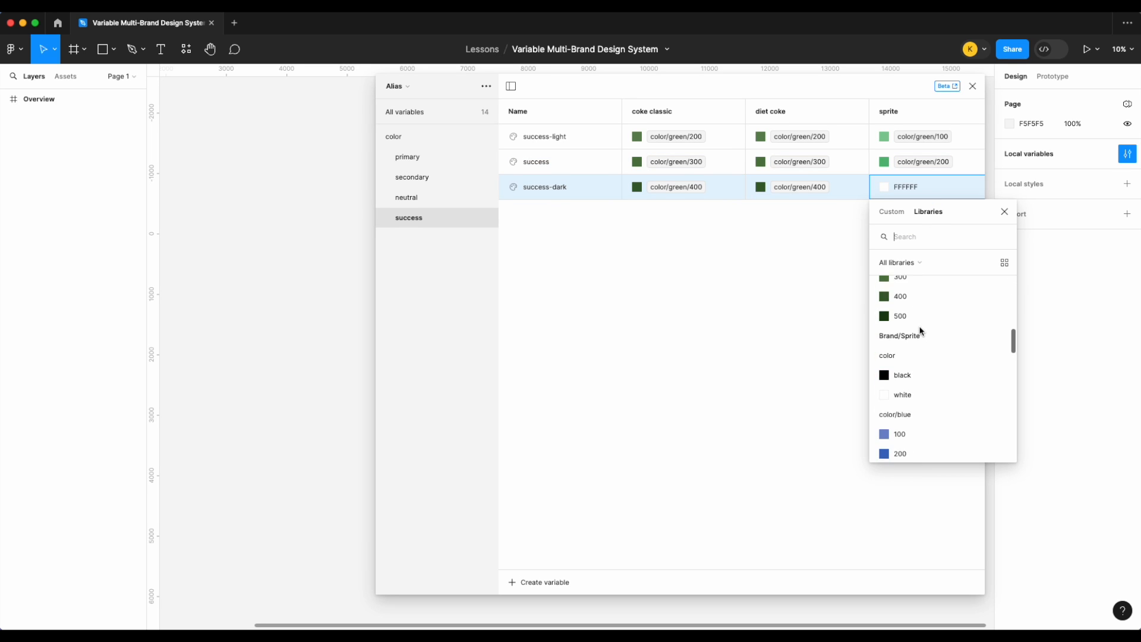
scroll(920, 330, "up", 2)
scroll(921, 356, "down", 3)
left_click(922, 374)
- Check which library colors the sprite values of success-light, success and success-dark are linked to
left_click(925, 138)
scroll(930, 291, "up", 1)
left_click(837, 268)
left_click(923, 162)
left_click(910, 358)
left_click(922, 188)
scroll(939, 357, "up", 2)
scroll(939, 357, "down", 2)
left_click(789, 349)
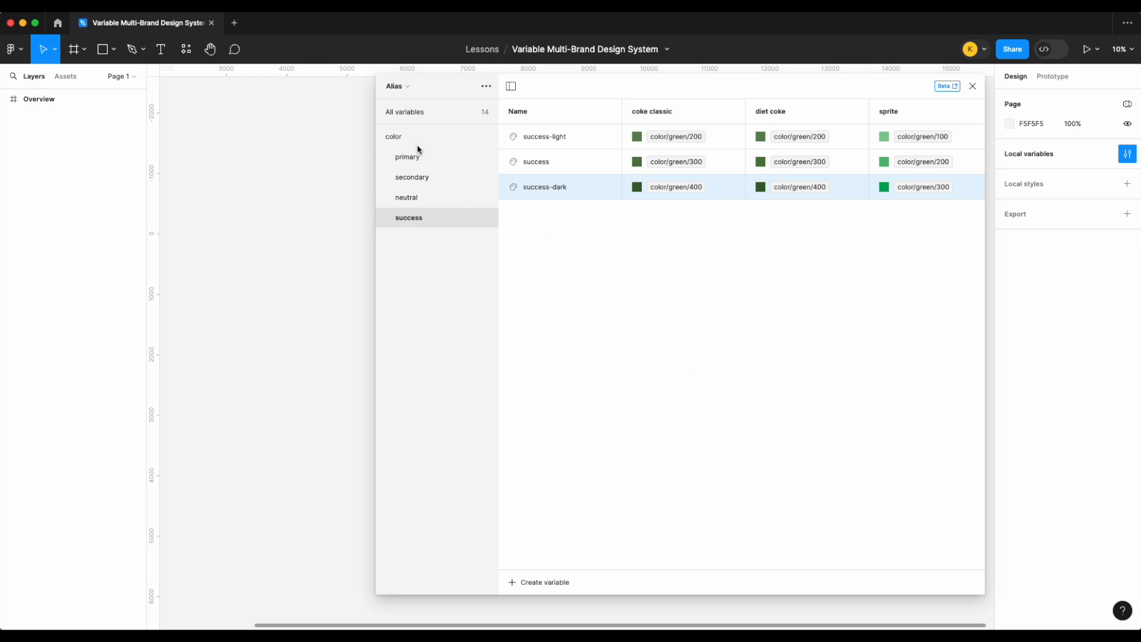
- Create a number variable named radius/none in the Alias collection and open the radius group
left_click(414, 119)
left_click(544, 582)
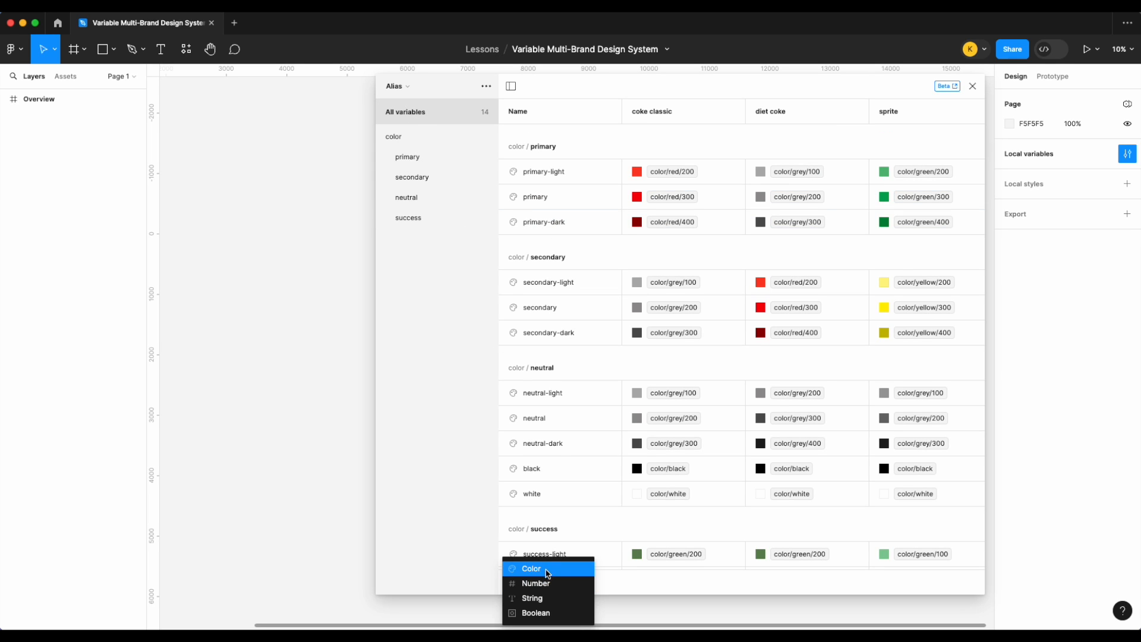
left_click(547, 584)
type("radio")
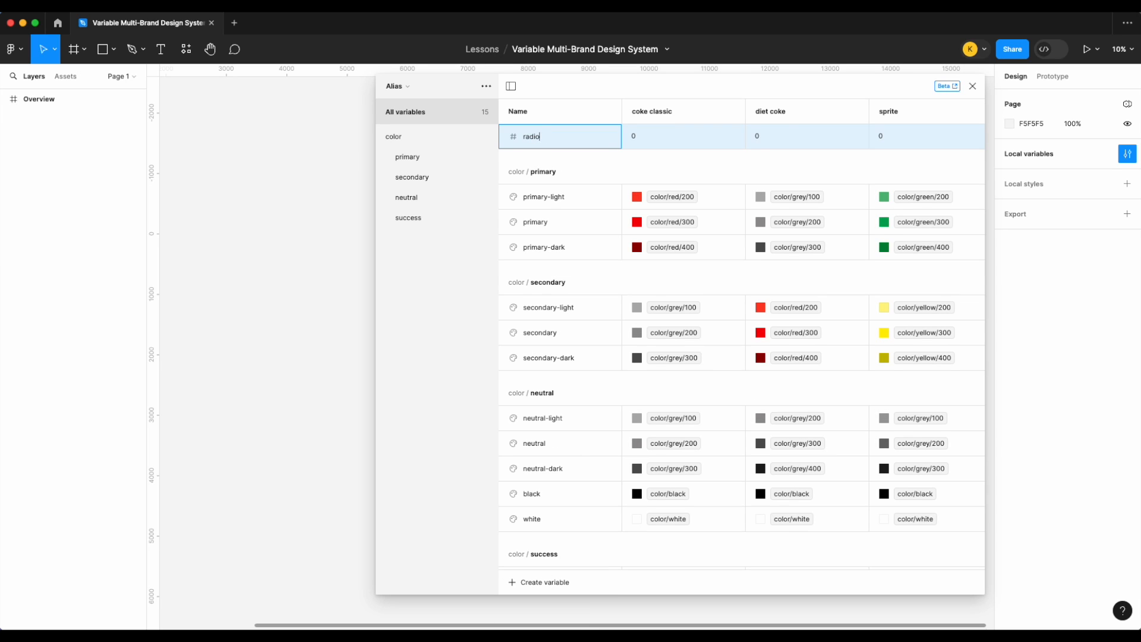
type("usus/small")
key("Return")
left_click(427, 241)
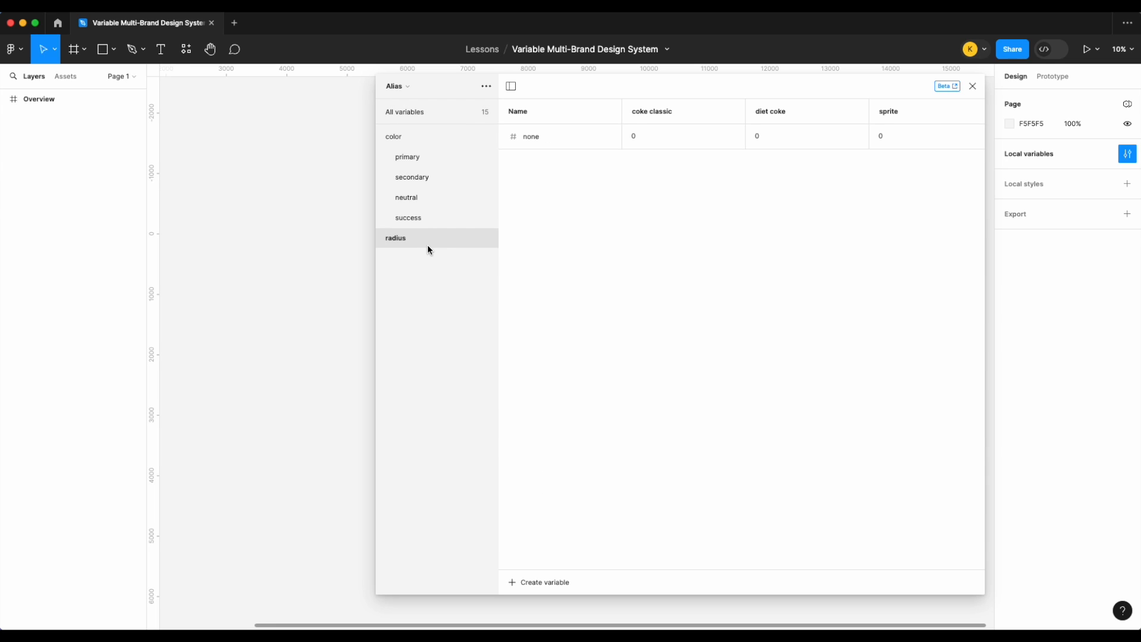
- Add two number variables named xs and sm to the radius group
left_click(541, 582)
left_click(553, 592)
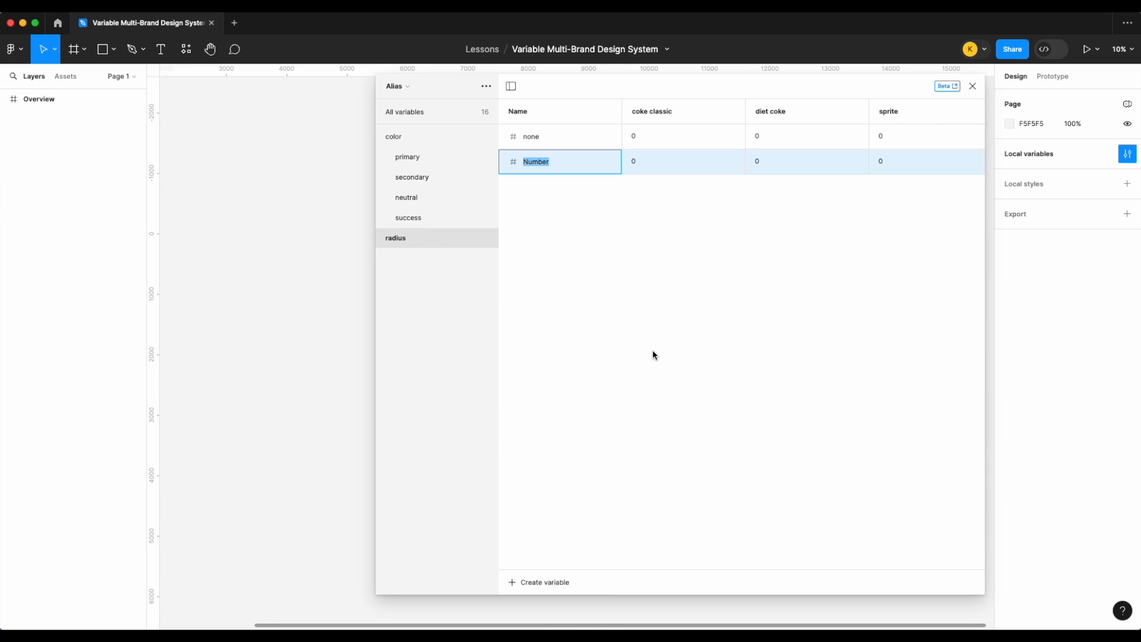
type("xs")
key("Return")
left_click(545, 583)
left_click(553, 584)
type("sm")
key("Return")
- Add two number variables named md and lg to the radius group
left_click(527, 581)
left_click(530, 584)
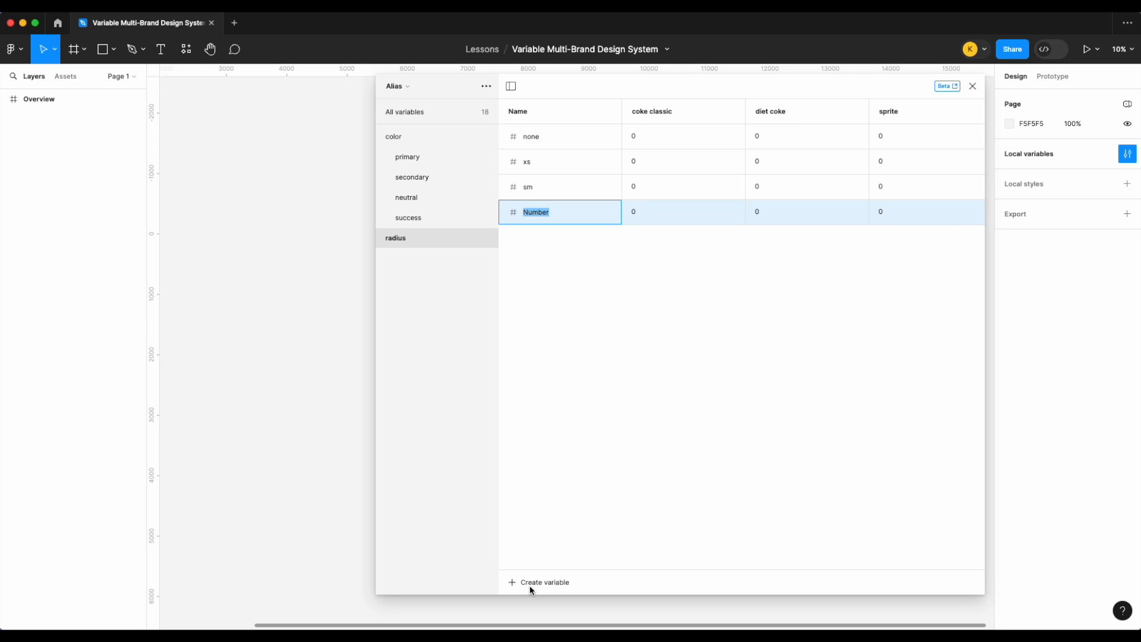
type("md")
key("Return")
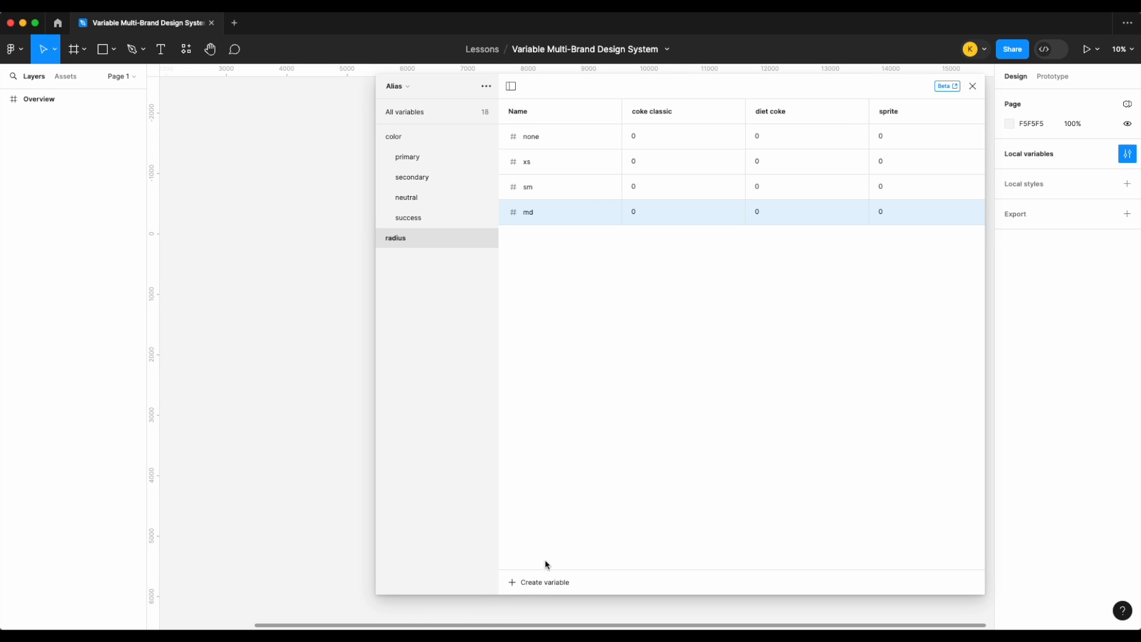
left_click(531, 581)
left_click(538, 583)
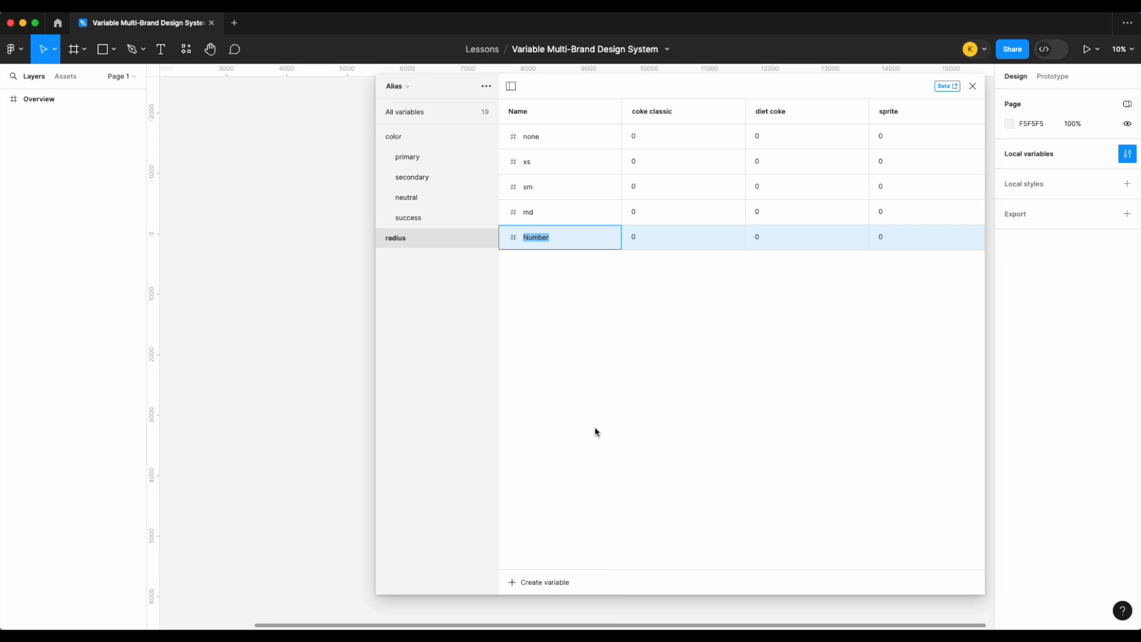
type("lg")
key("Return")
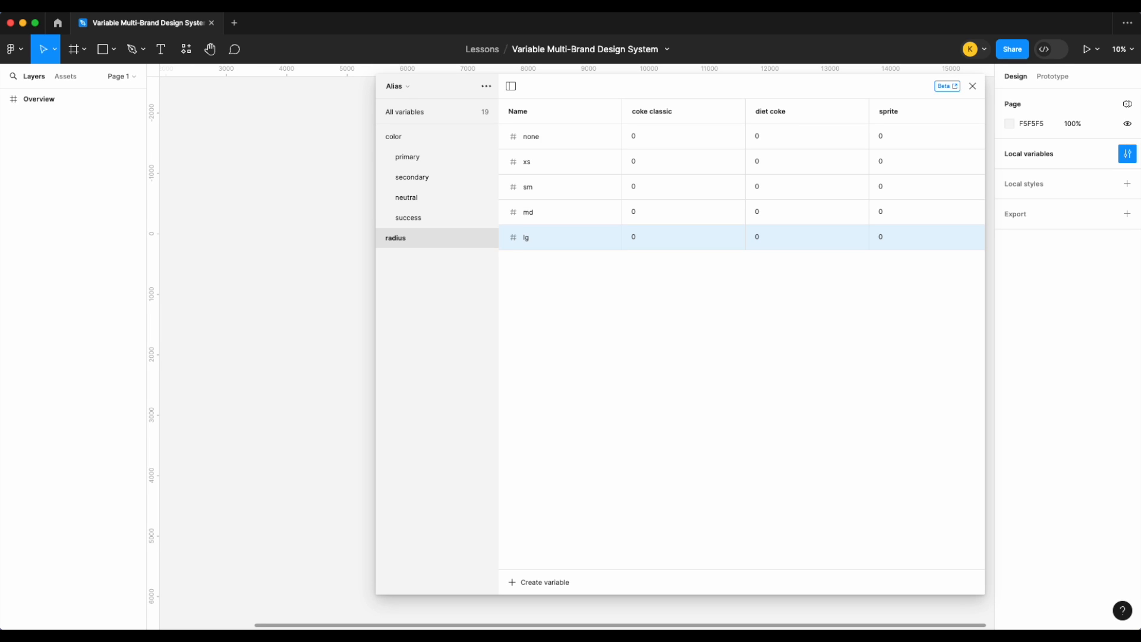
- Add a number variable named xl to the radius group
left_click(539, 581)
left_click(540, 585)
type("x")
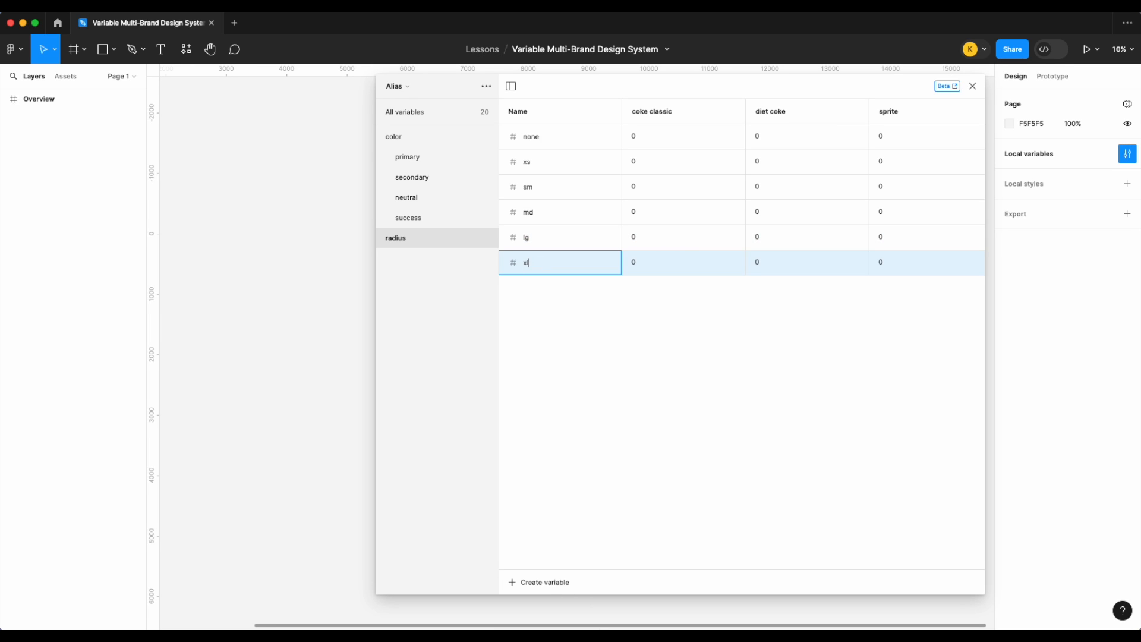
type("l")
key("Return")
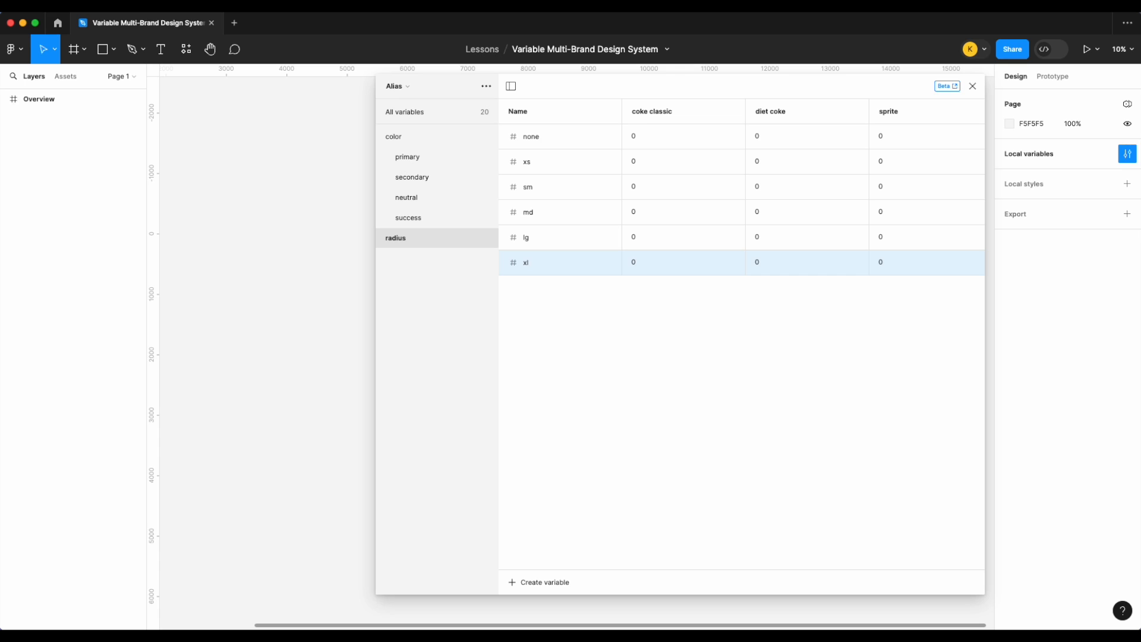
- Alias the coke classic and diet coke values of the none radius to the Brand/Coke variable radius/none
left_click(734, 138)
scroll(701, 276, "down", 5)
scroll(700, 274, "up", 3)
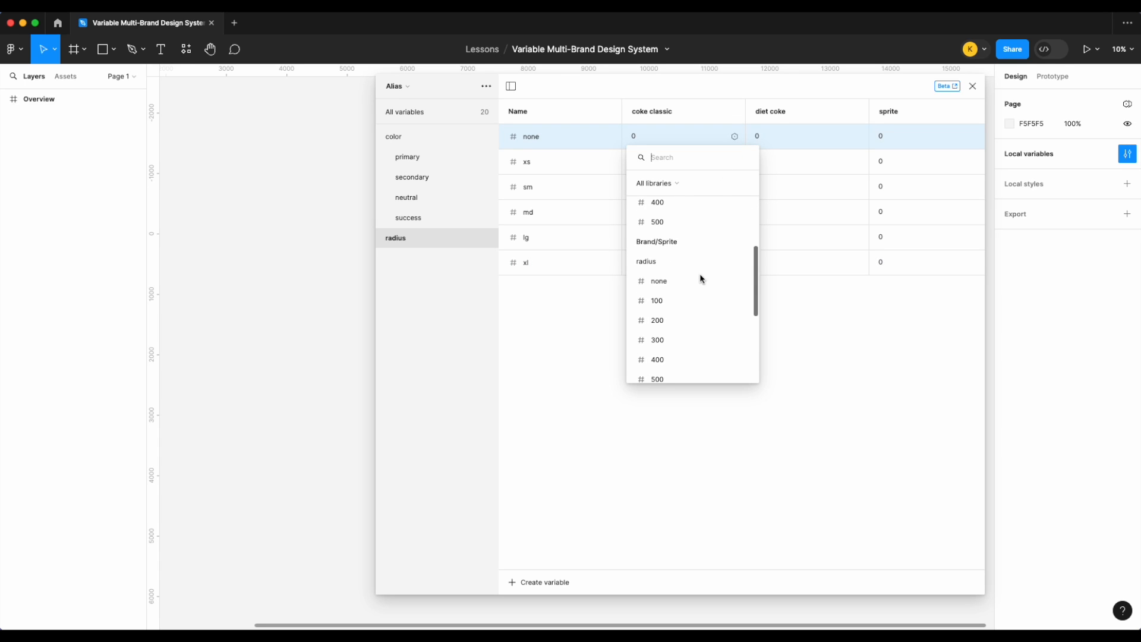
left_click(694, 252)
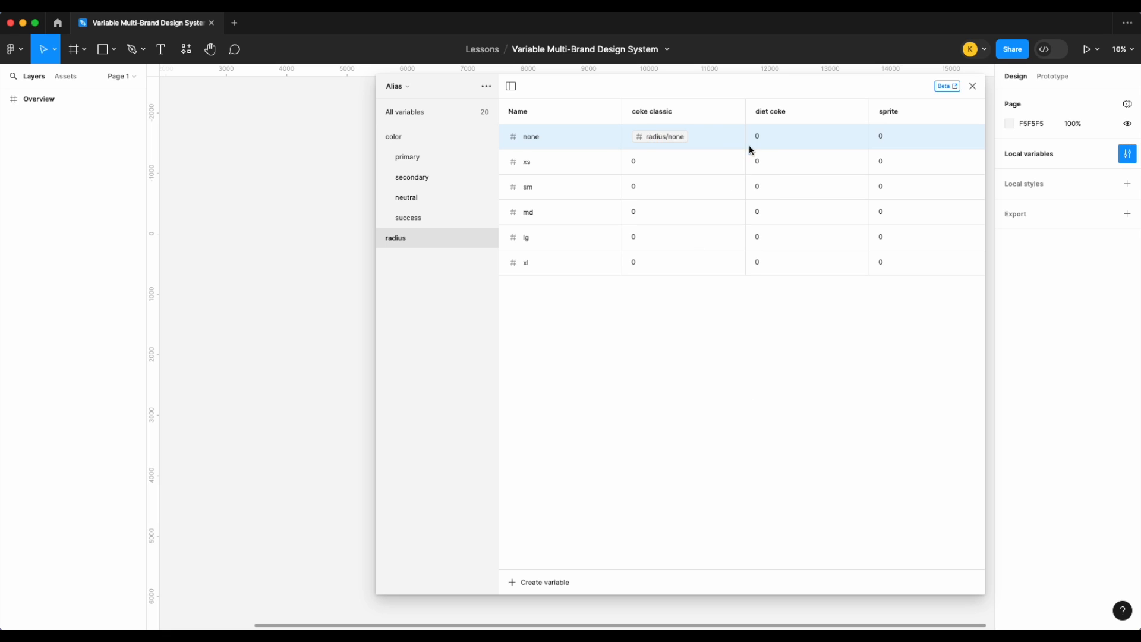
left_click(856, 136)
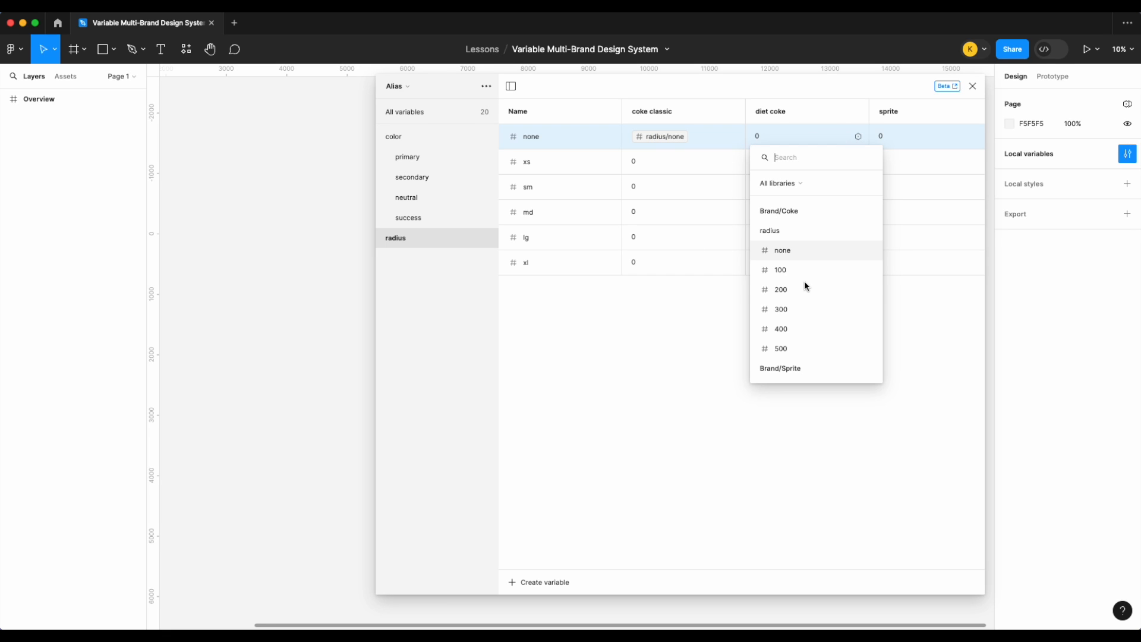
left_click(805, 250)
- Alias the coke classic and diet coke values of xs to the Brand/Coke variable radius/100
left_click(735, 161)
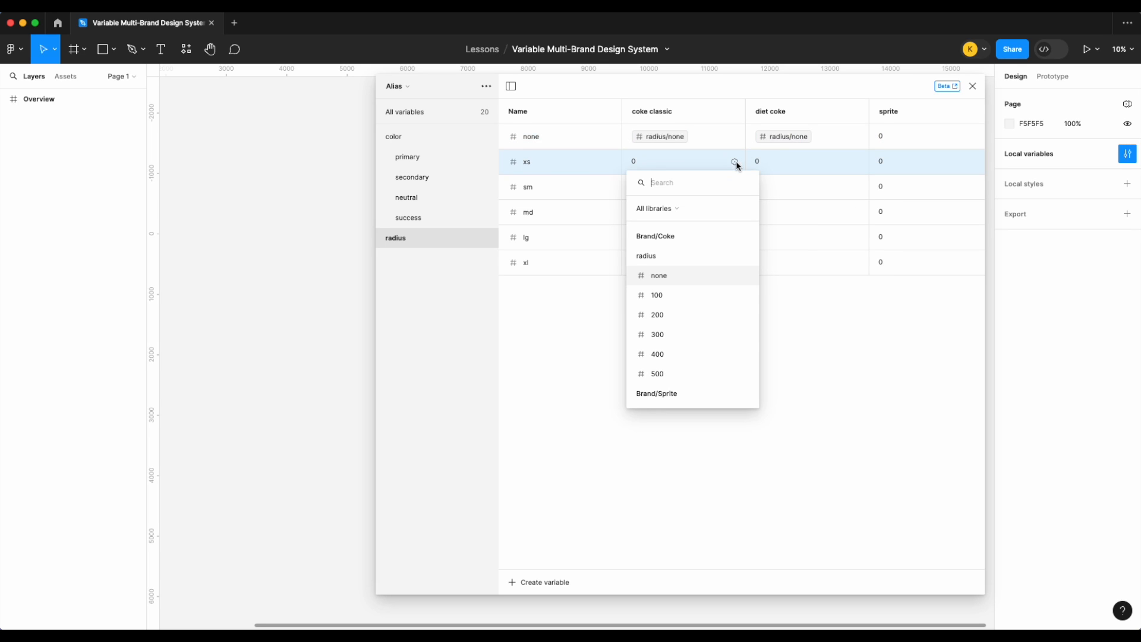
scroll(726, 331, "down", 1)
scroll(726, 331, "up", 1)
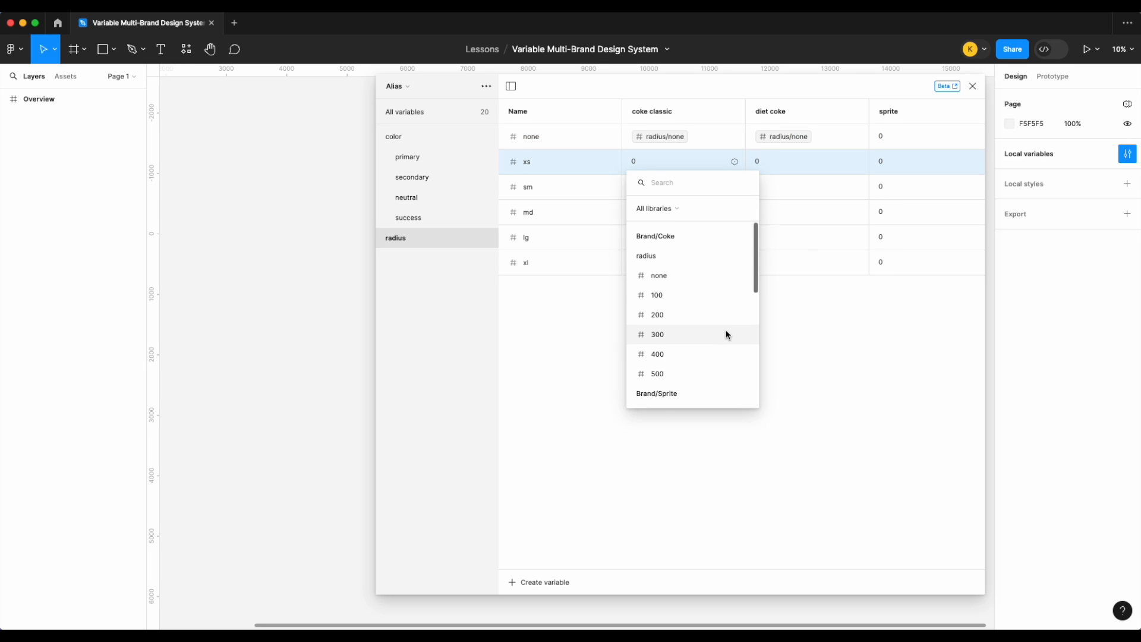
left_click(714, 295)
left_click(858, 161)
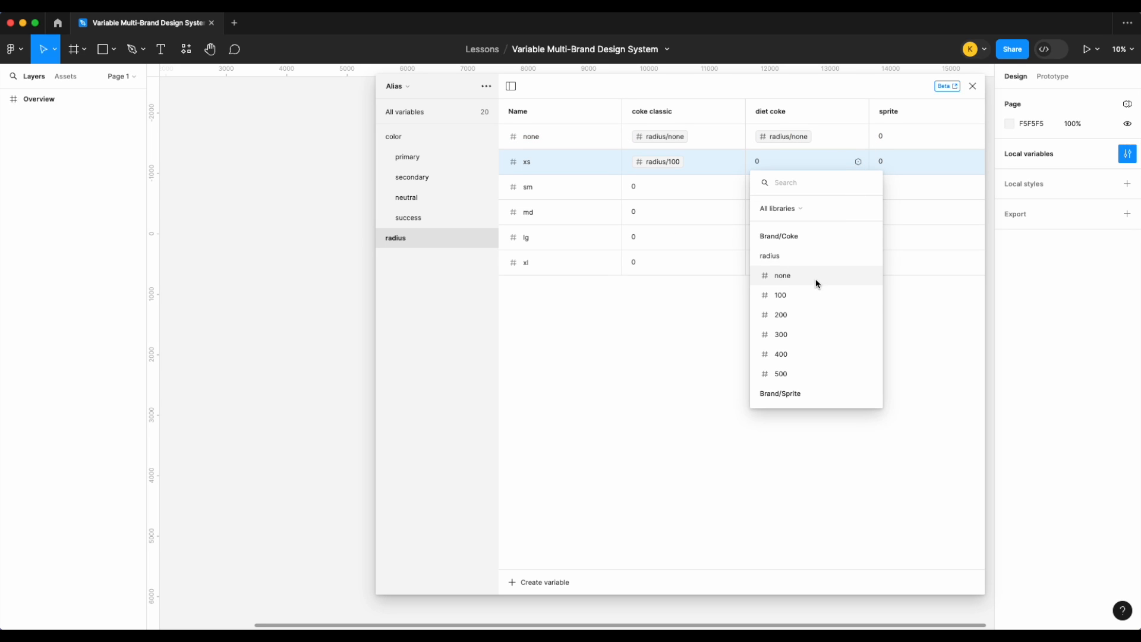
left_click(812, 302)
- Alias the coke classic and diet coke values of sm to the Brand/Coke variable radius/200
left_click(737, 188)
left_click(729, 337)
left_click(854, 187)
left_click(823, 339)
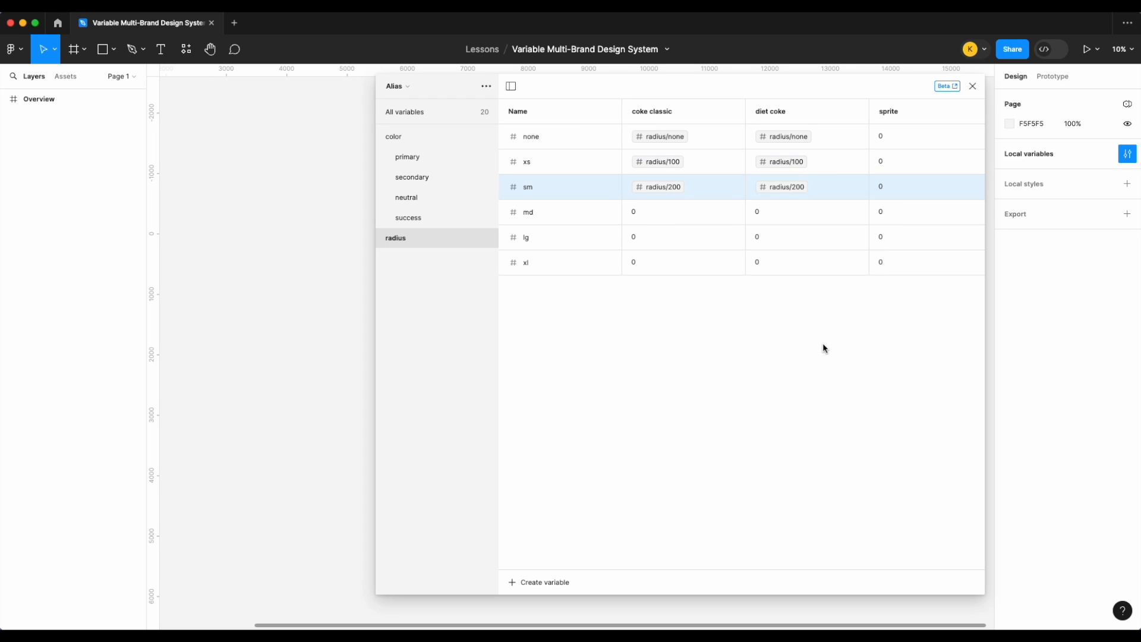
- Alias the coke classic and diet coke values of md to the Brand/Coke variable radius/300
left_click(735, 212)
left_click(701, 382)
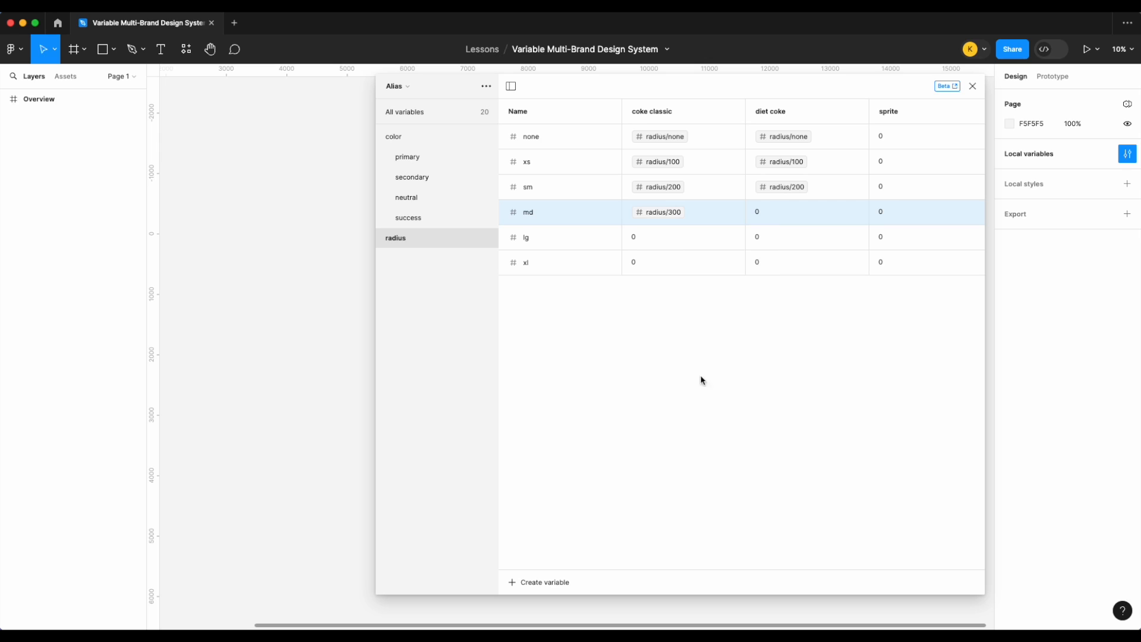
left_click(859, 212)
left_click(821, 382)
- Alias the coke classic and diet coke values of lg to the Brand/Coke variable radius/400
left_click(735, 238)
left_click(711, 429)
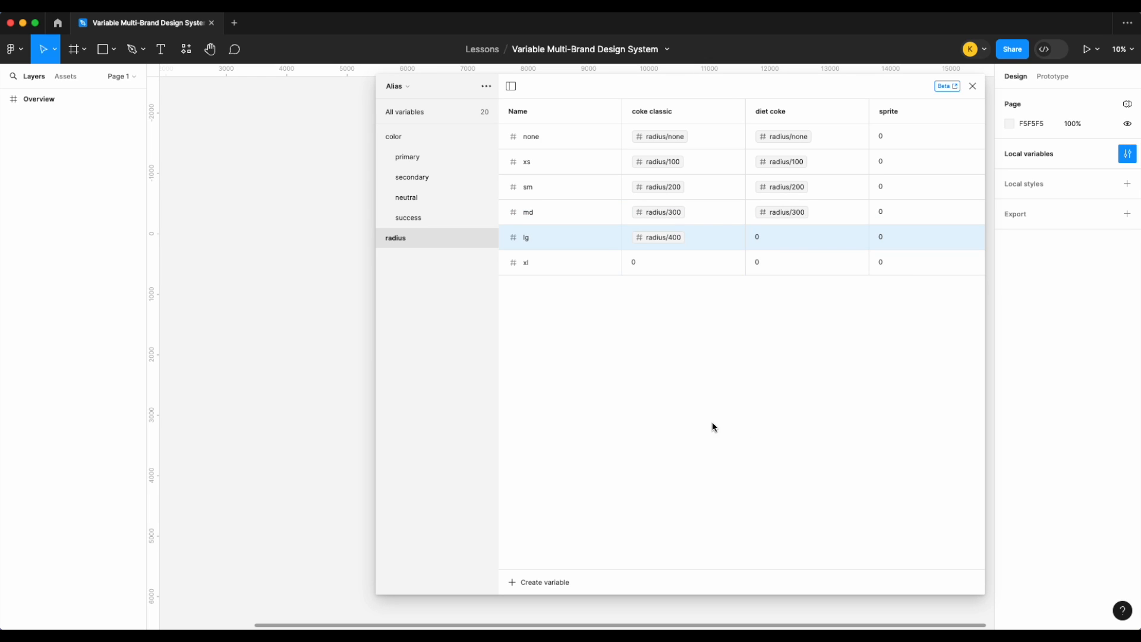
left_click(859, 238)
left_click(810, 428)
- Alias xl to the Brand/Coke variable radius/500 for coke classic and radius/400 for diet coke
left_click(734, 262)
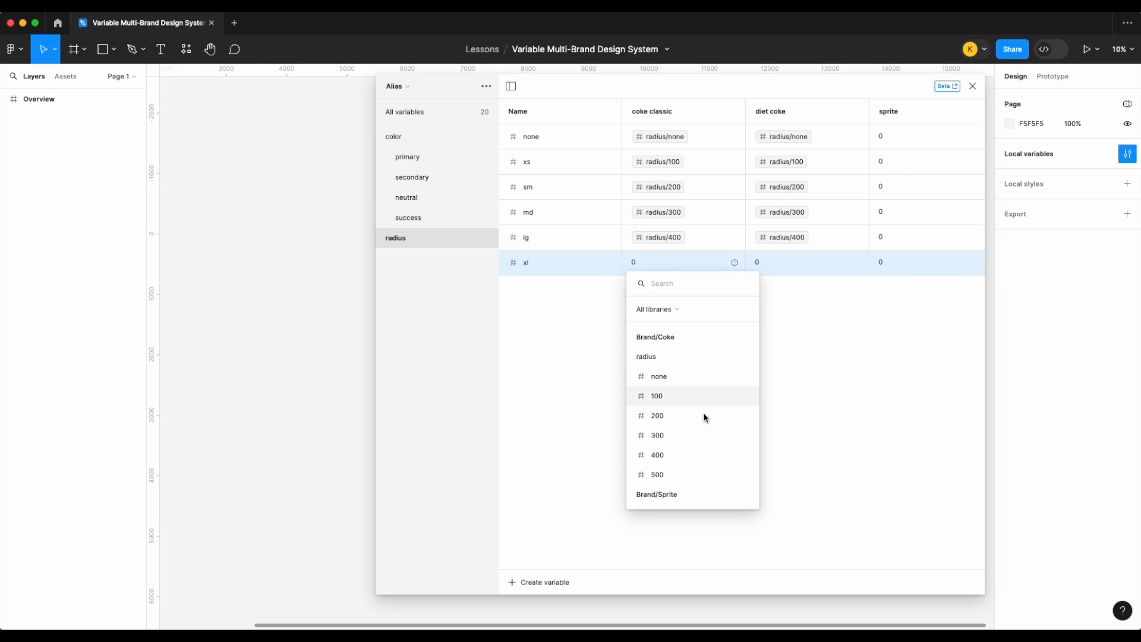
left_click(690, 479)
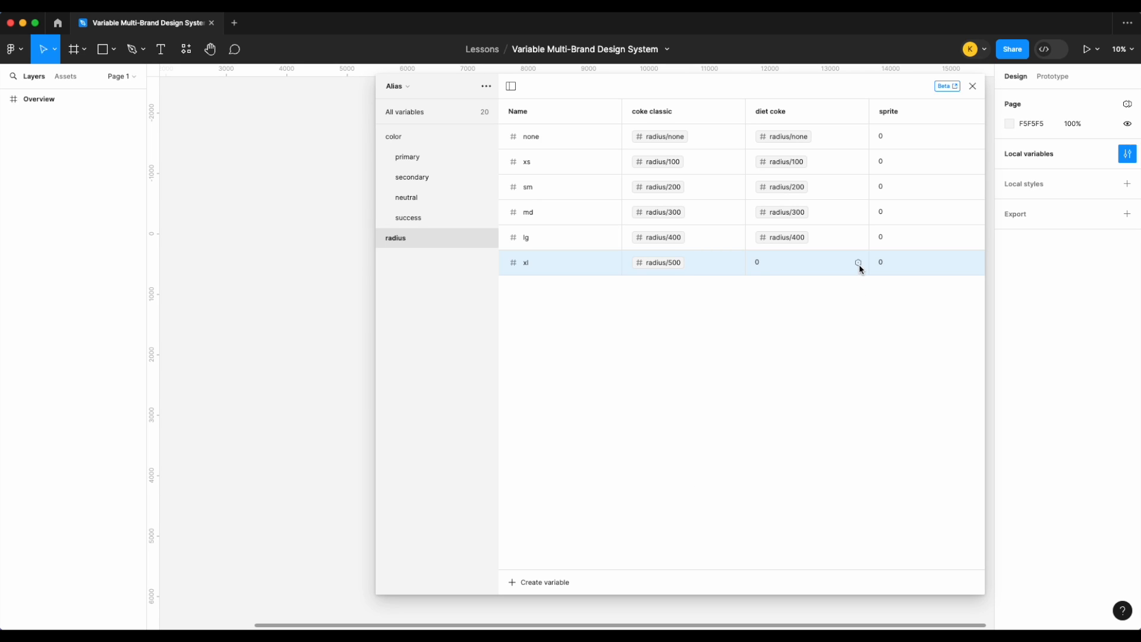
left_click(858, 264)
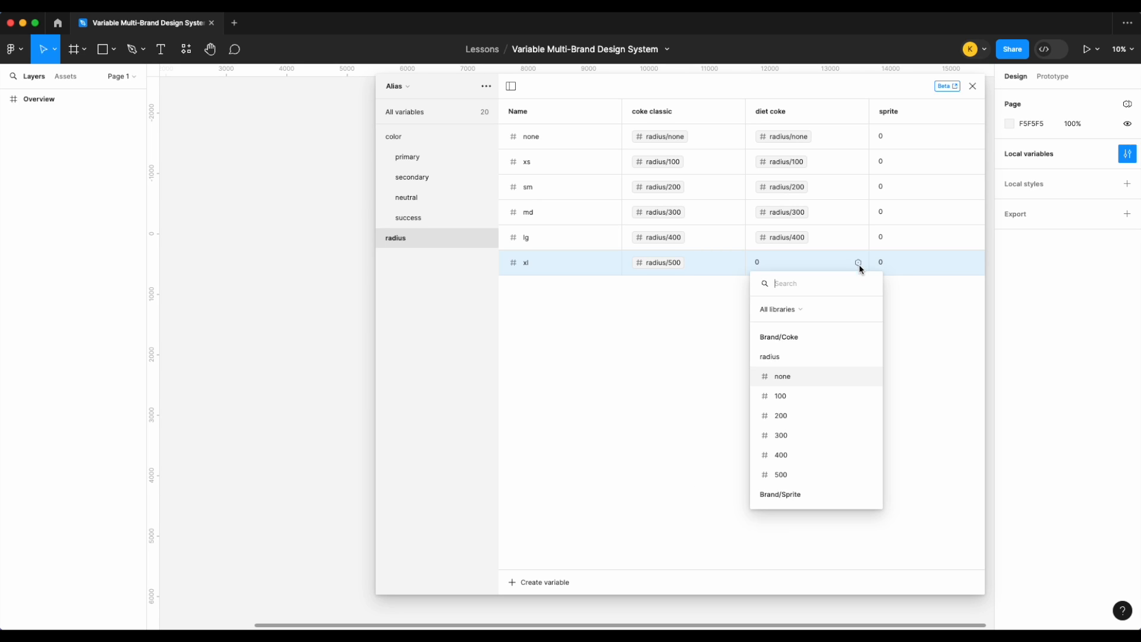
left_click(822, 452)
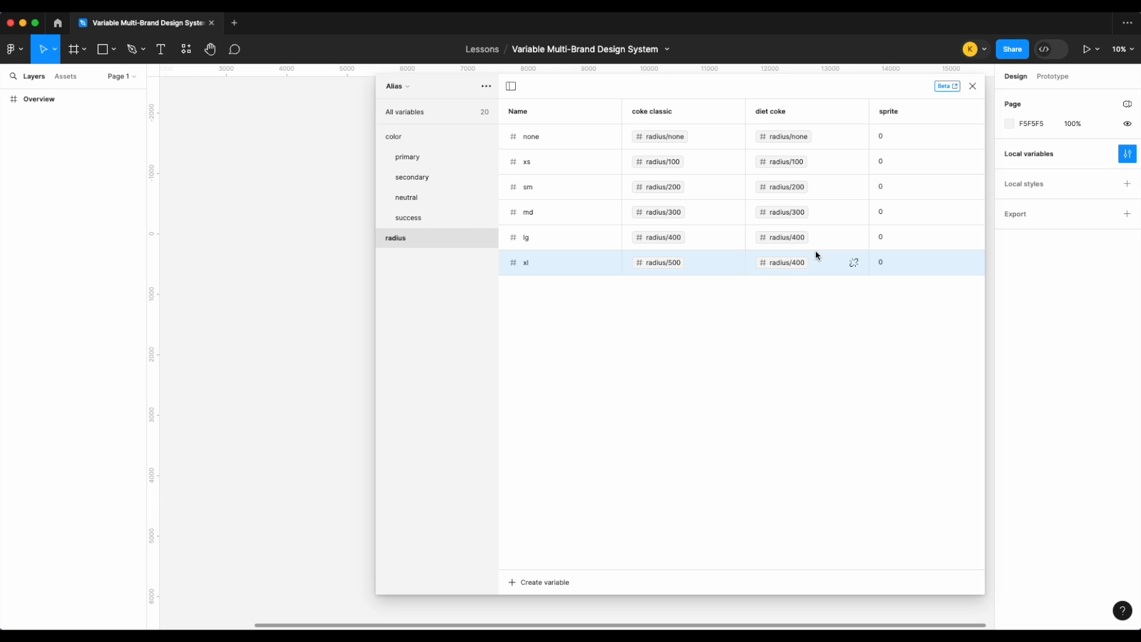
- Alias the sprite values of none and xs to the Brand/Sprite variables radius/none and radius/100
left_click(981, 137)
scroll(933, 298, "down", 3)
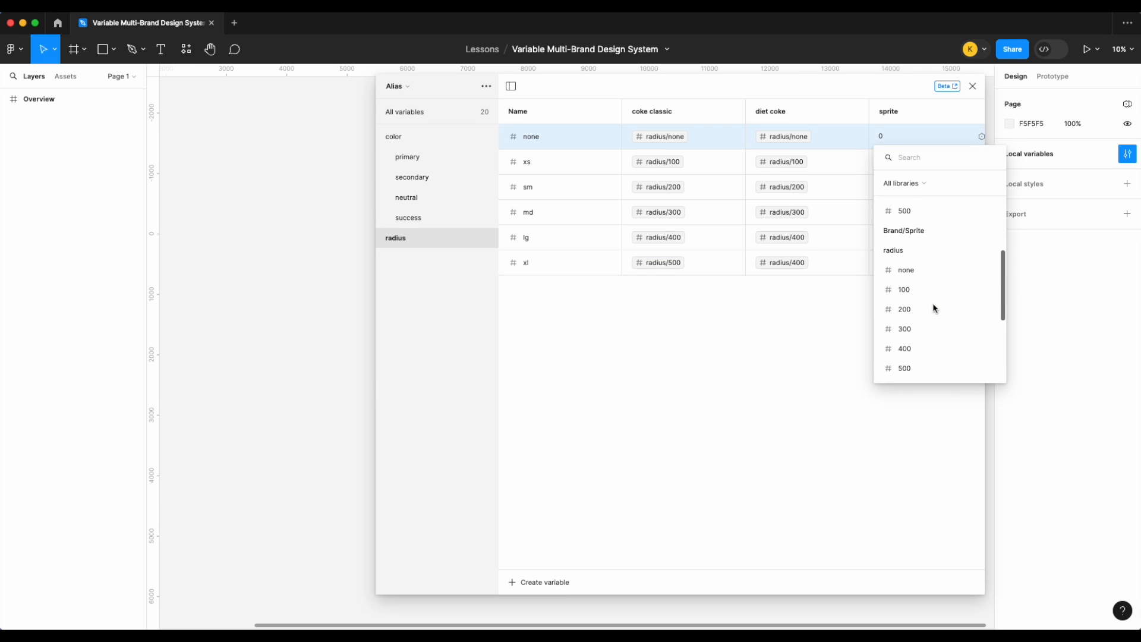
left_click(931, 264)
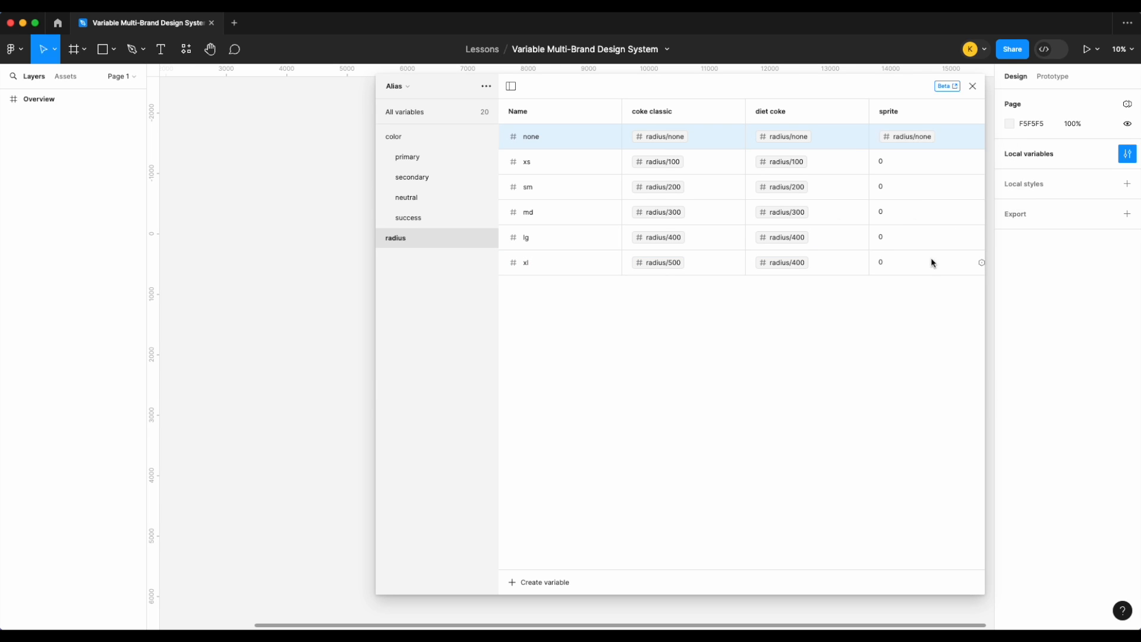
left_click(981, 161)
scroll(955, 305, "down", 3)
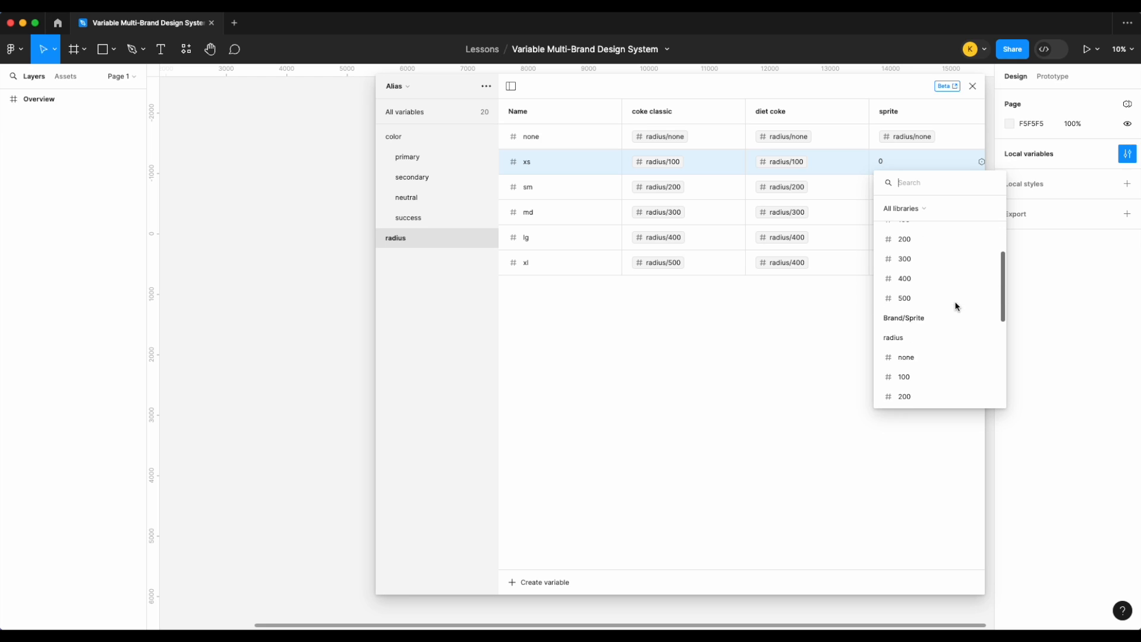
left_click(941, 377)
- Alias the sprite values of sm and md to the Brand/Sprite variables radius/200 and radius/300
left_click(980, 188)
scroll(954, 323, "down", 3)
left_click(936, 350)
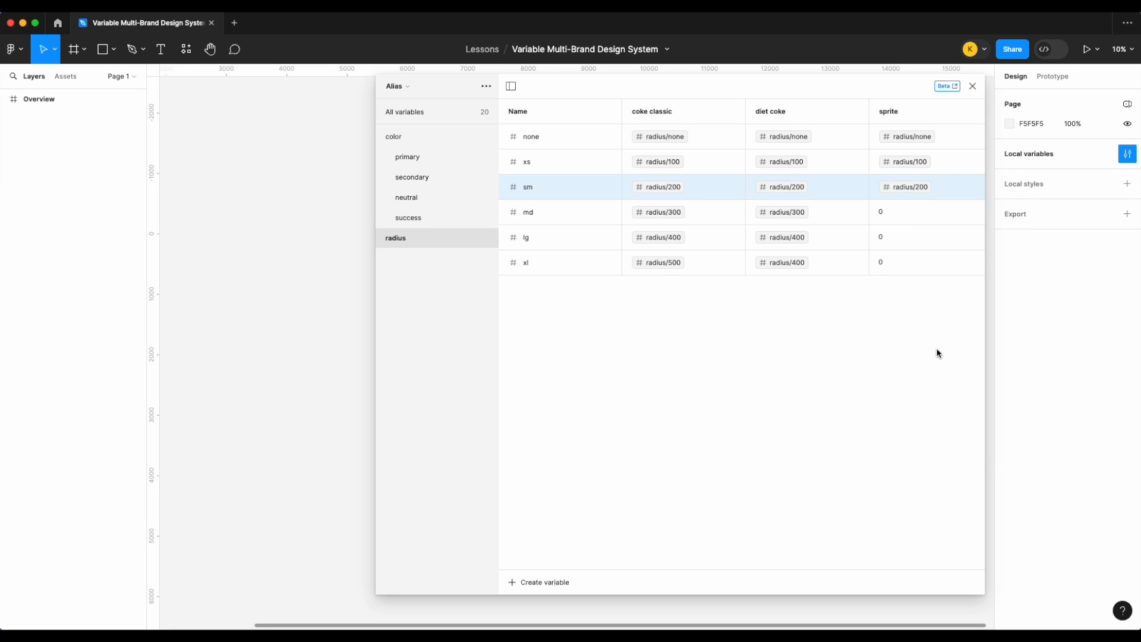
left_click(980, 213)
scroll(948, 386, "down", 3)
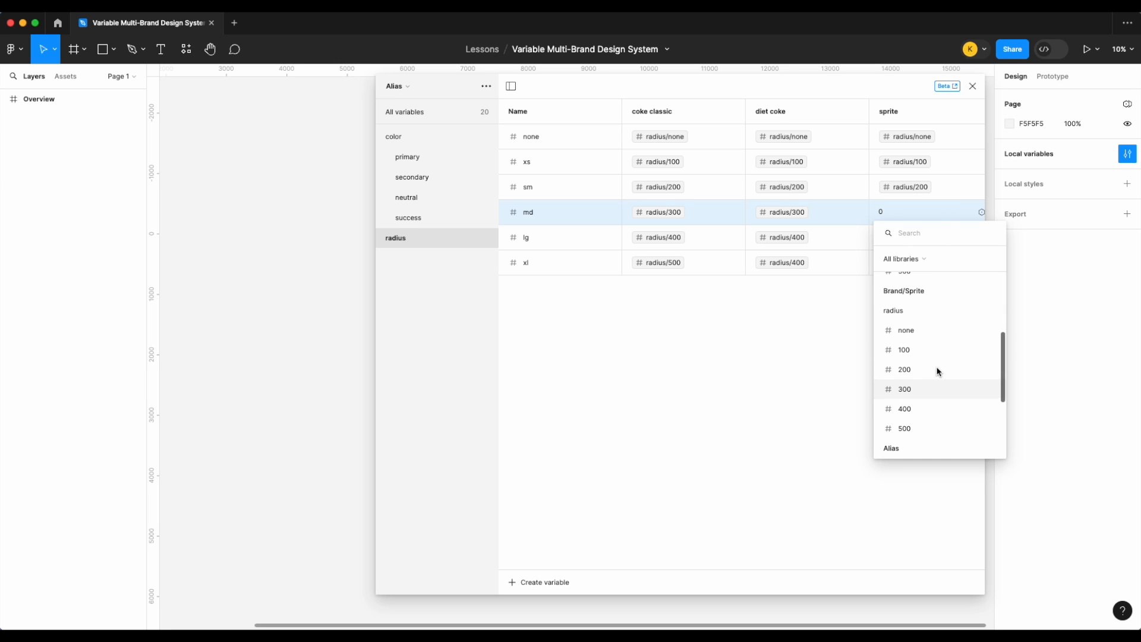
left_click(931, 387)
- Alias the sprite values of lg and xl to the Brand/Sprite variables radius/400 and radius/500
left_click(980, 237)
scroll(947, 381, "down", 3)
left_click(929, 458)
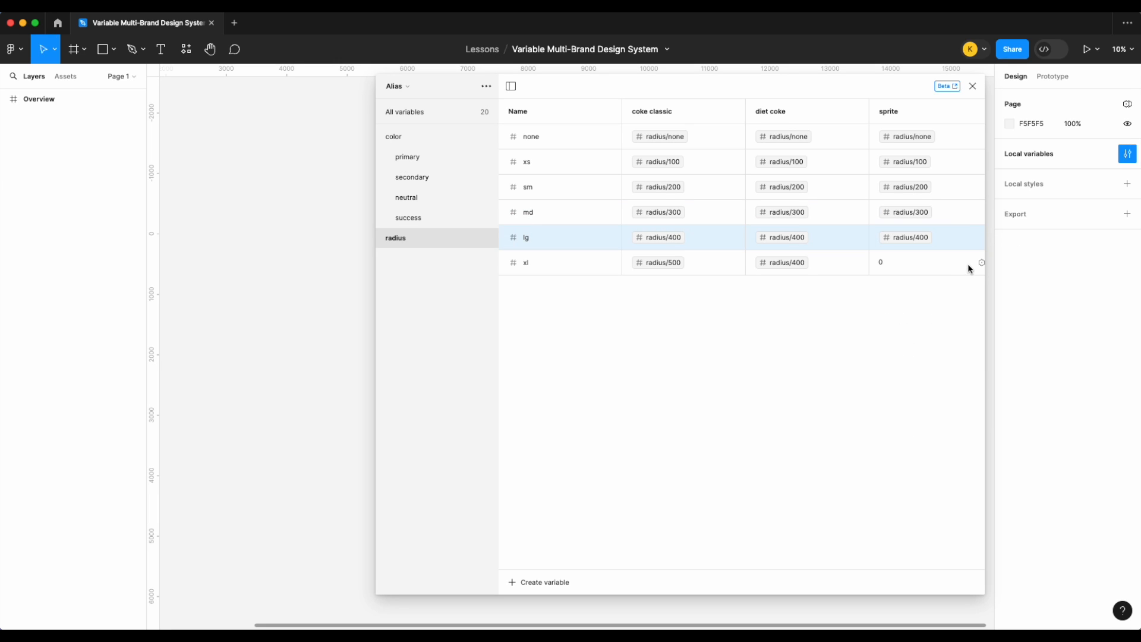
left_click(980, 262)
scroll(930, 393, "down", 4)
scroll(930, 394, "down", 1)
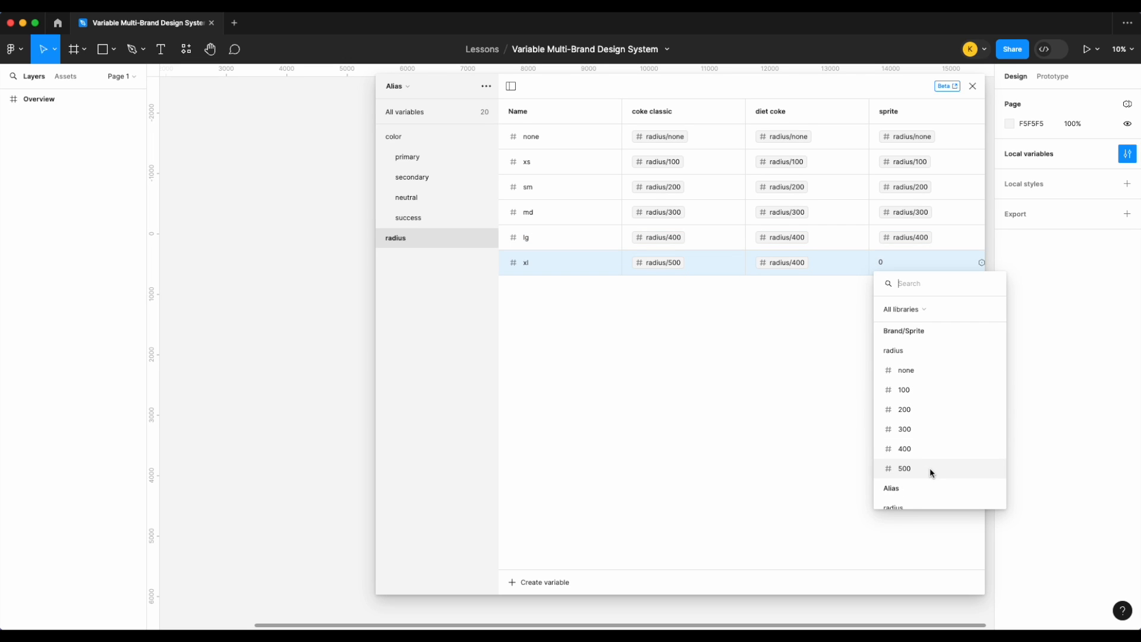
left_click(930, 468)
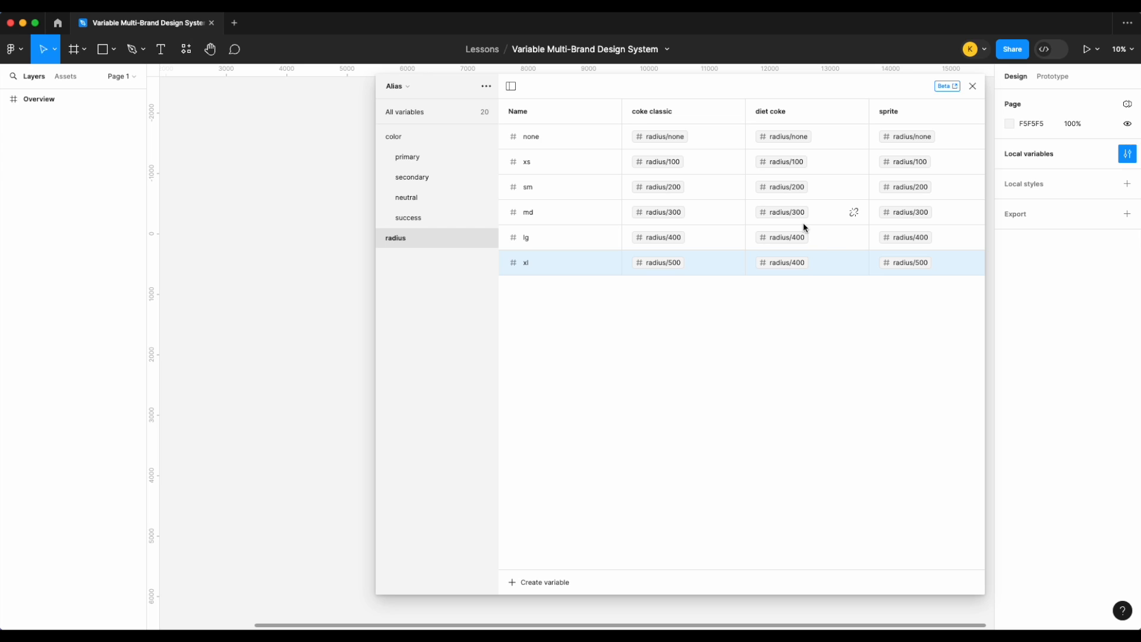
- Check which radius variables are available for the diet coke value of md, leaving its alias as it is
left_click(783, 214)
scroll(797, 379, "down", 5)
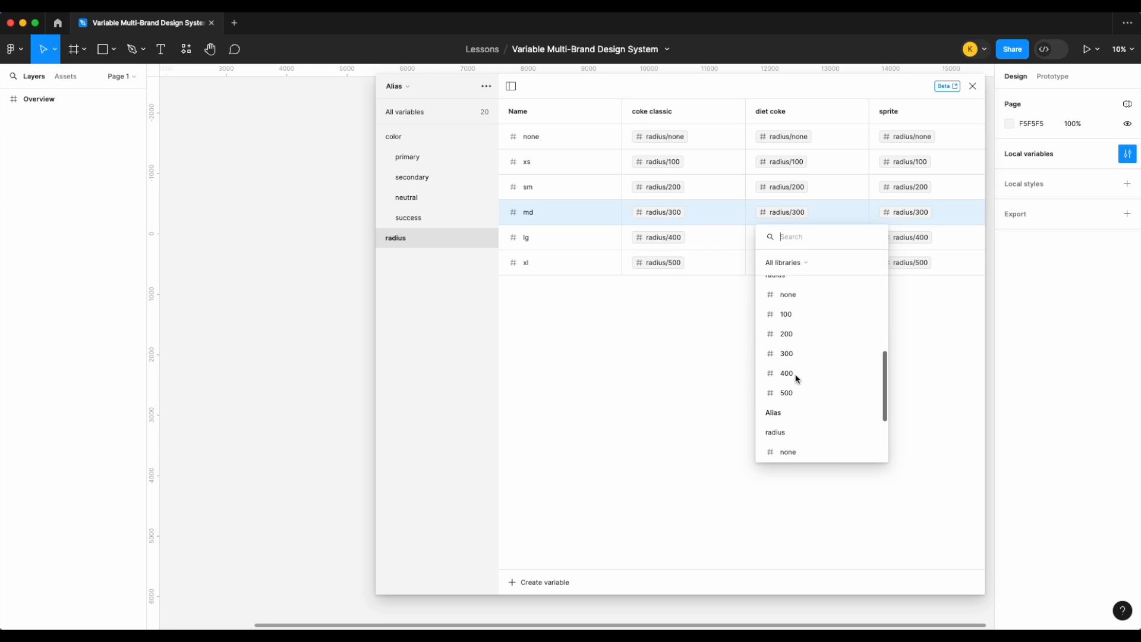
scroll(786, 354, "up", 2)
left_click(651, 284)
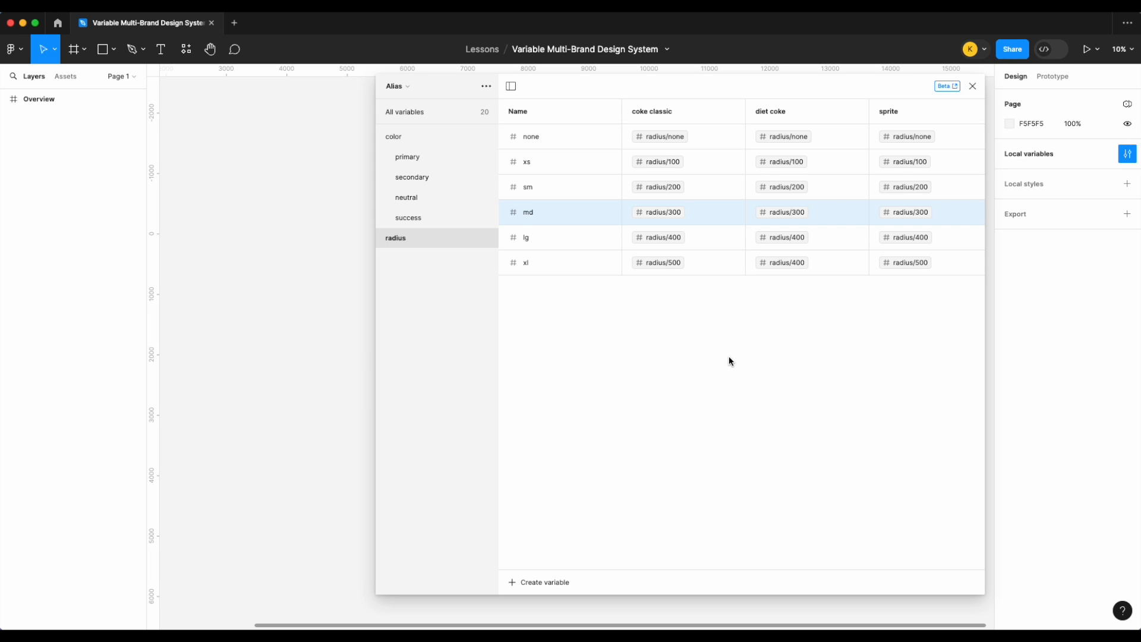
- Create a new variable collection named Mapped
left_click(440, 121)
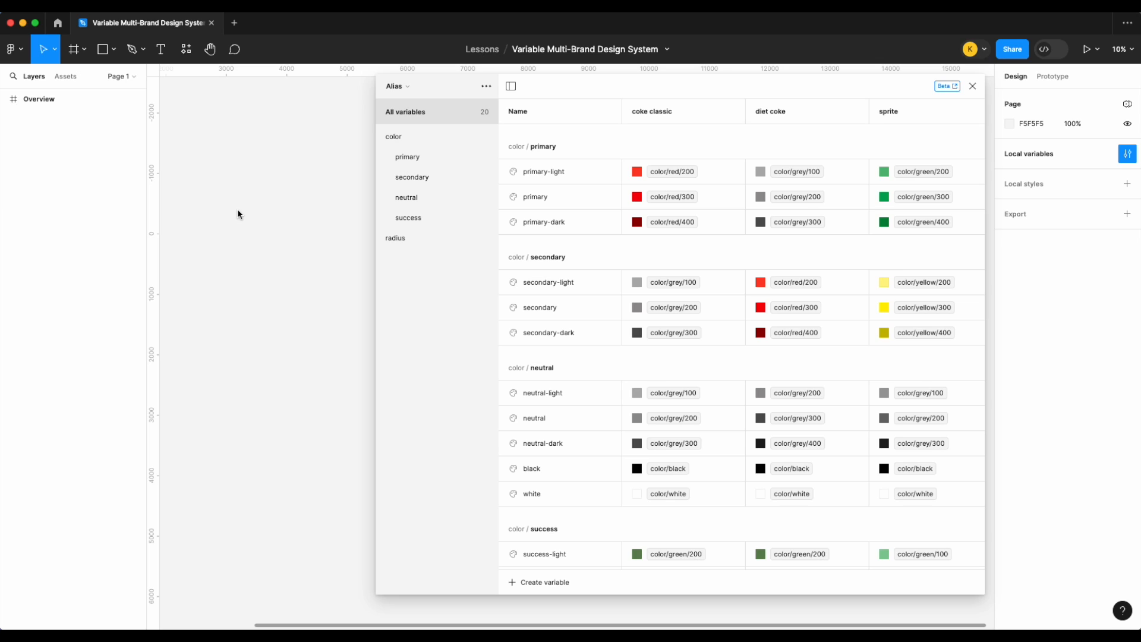
left_click(397, 87)
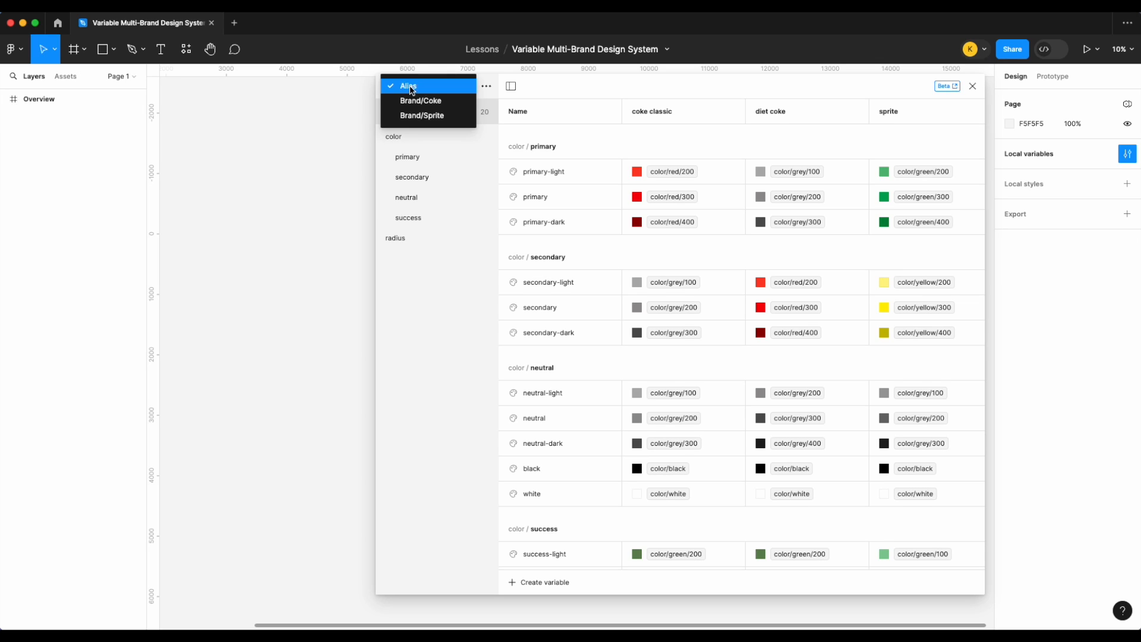
left_click(465, 81)
left_click(486, 87)
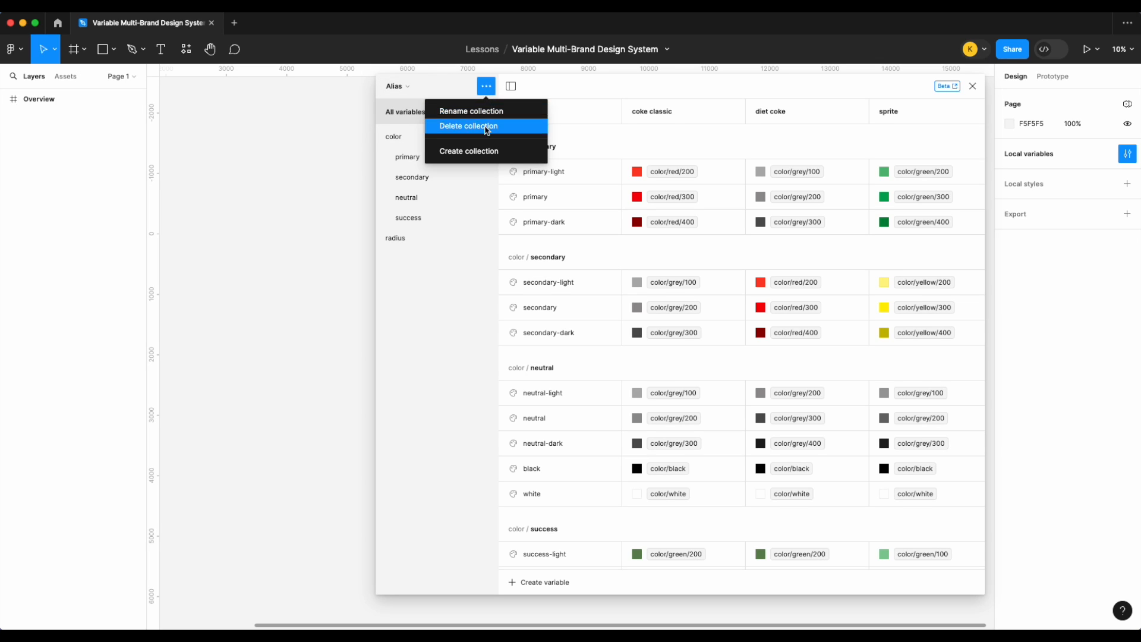
left_click(484, 150)
type("A")
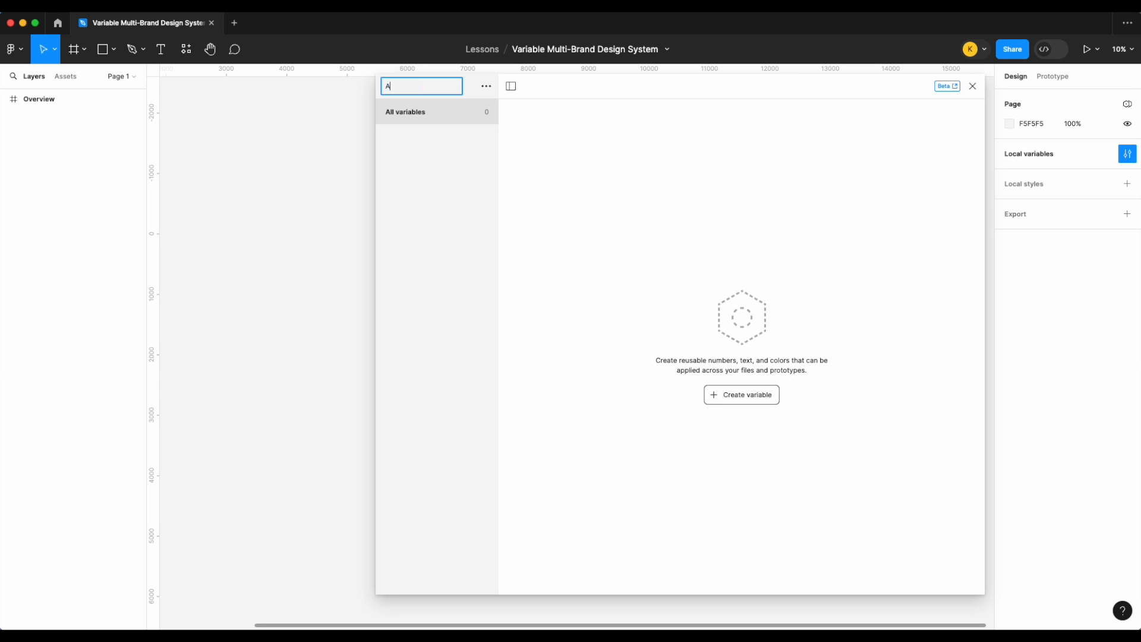
type("Mapped")
key("Return")
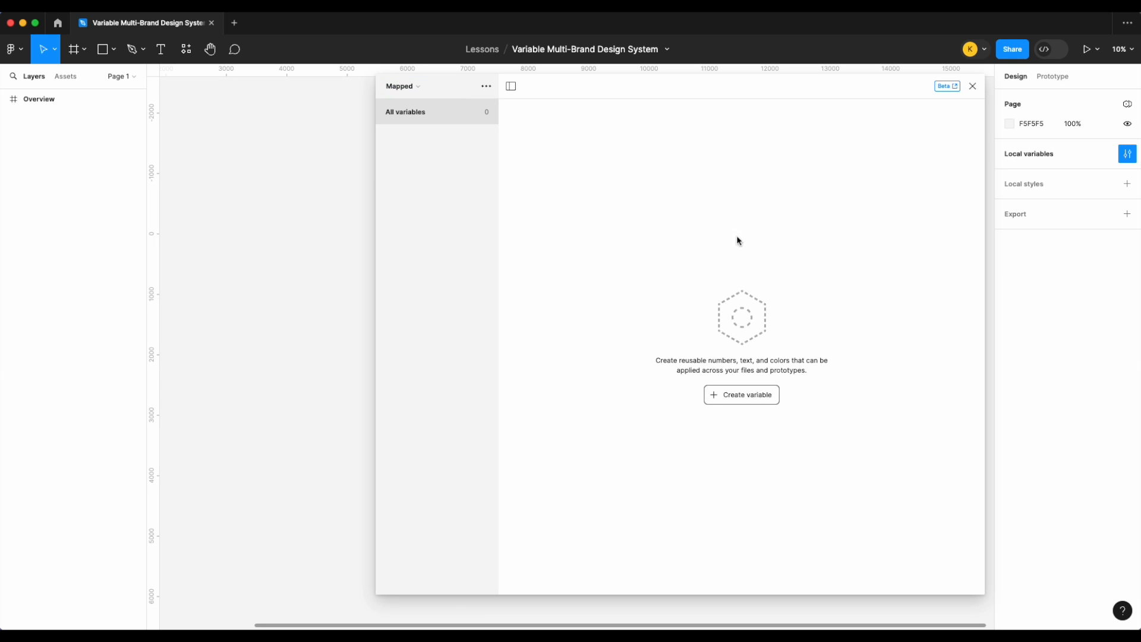
- Add a color variable named text/body to the Mapped collection
left_click(742, 395)
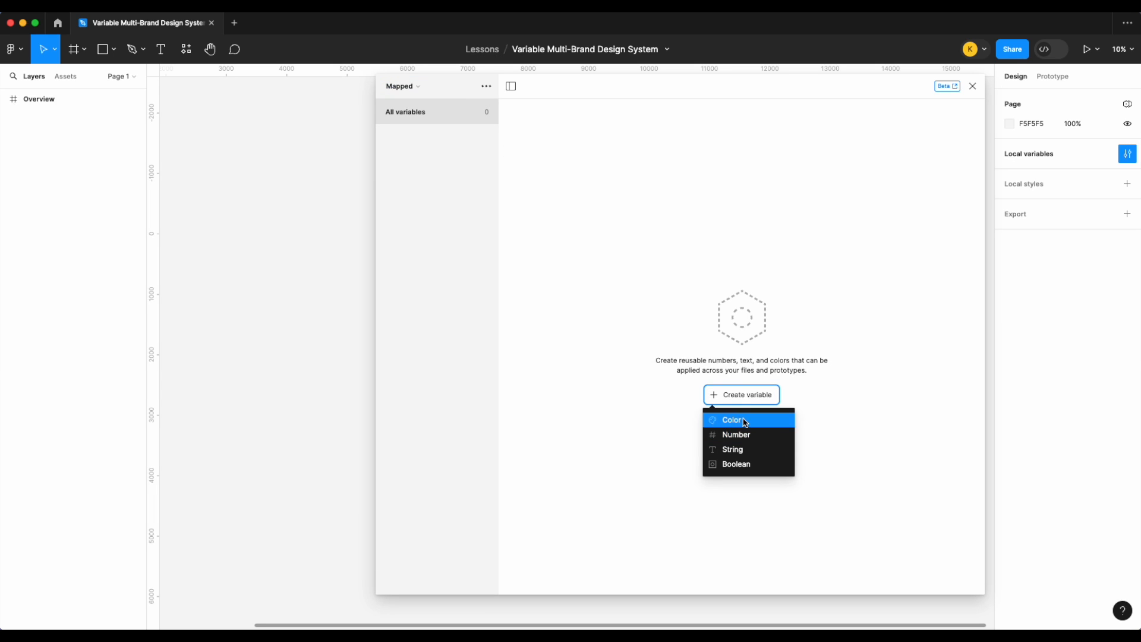
left_click(744, 421)
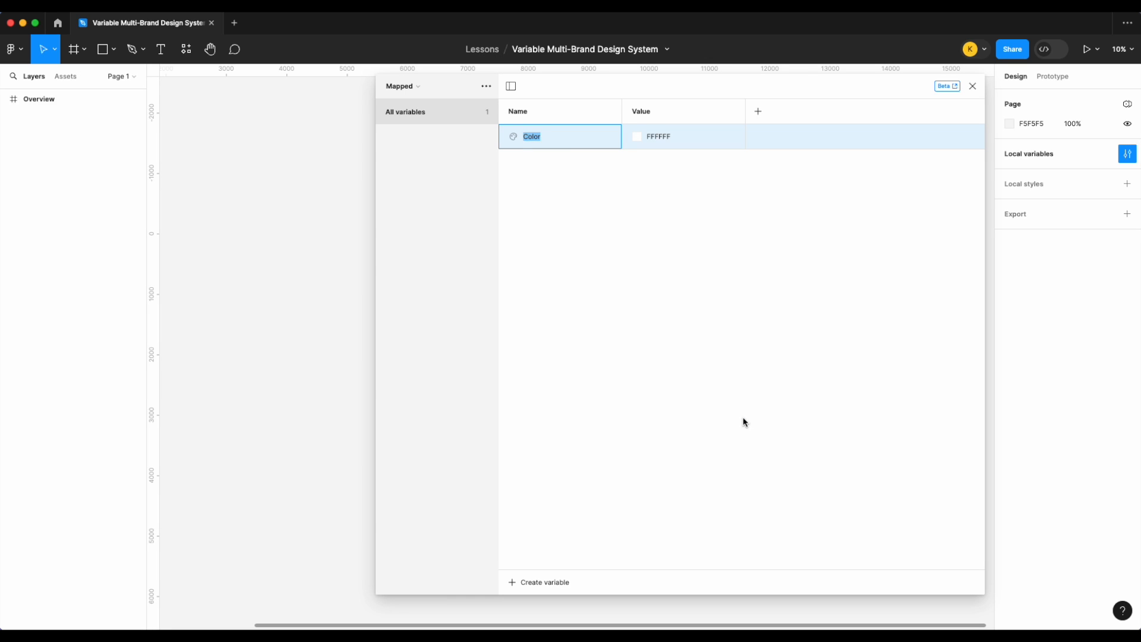
type("text/body")
key("Return")
- Add two more modes to the Mapped collection and name the three modes coke, diet-coke and sprite
left_click(758, 111)
left_click(883, 112)
double_click(650, 115)
type("coke")
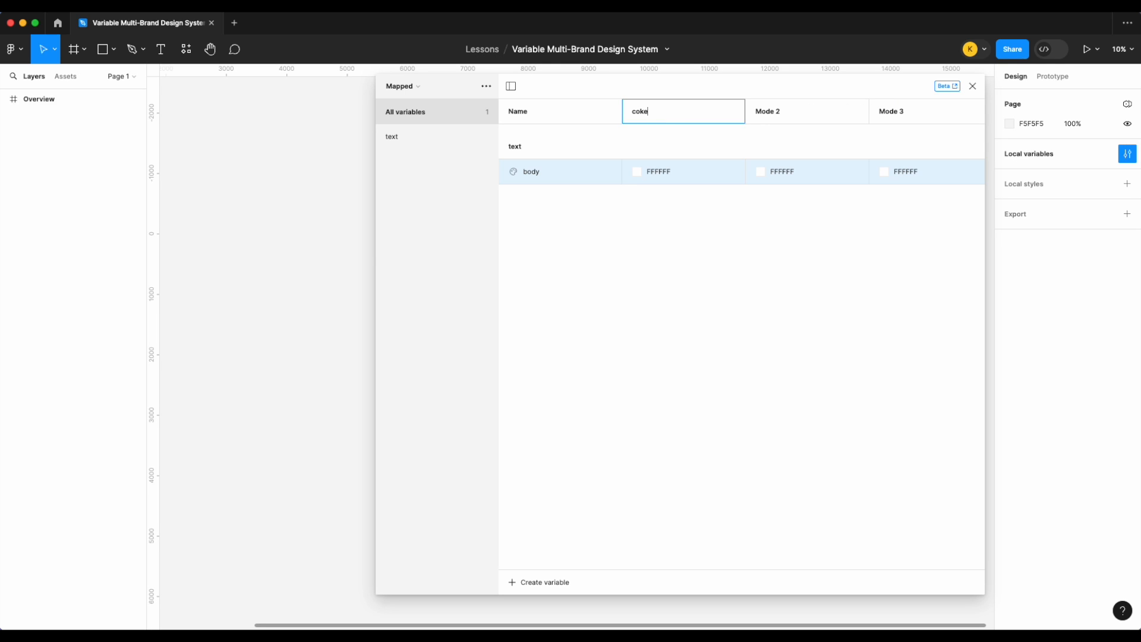
key("Return")
double_click(768, 117)
type("diet")
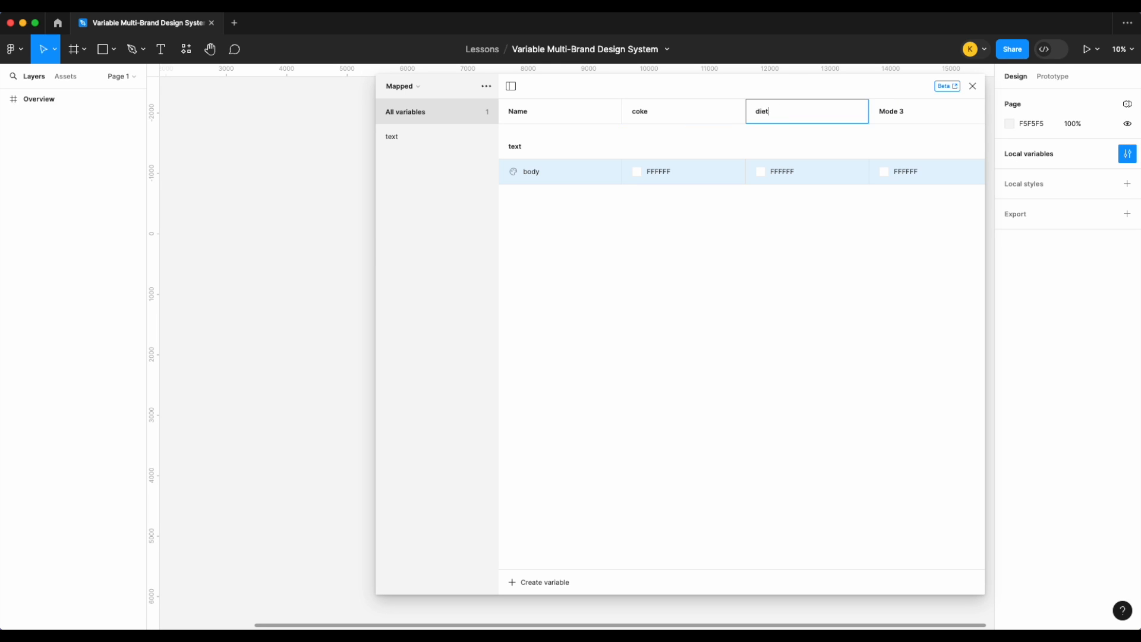
type("-coke")
key("Return")
double_click(917, 113)
type("sprite")
key("Return")
- Delete the Mapped collection
left_click(486, 86)
left_click(480, 126)
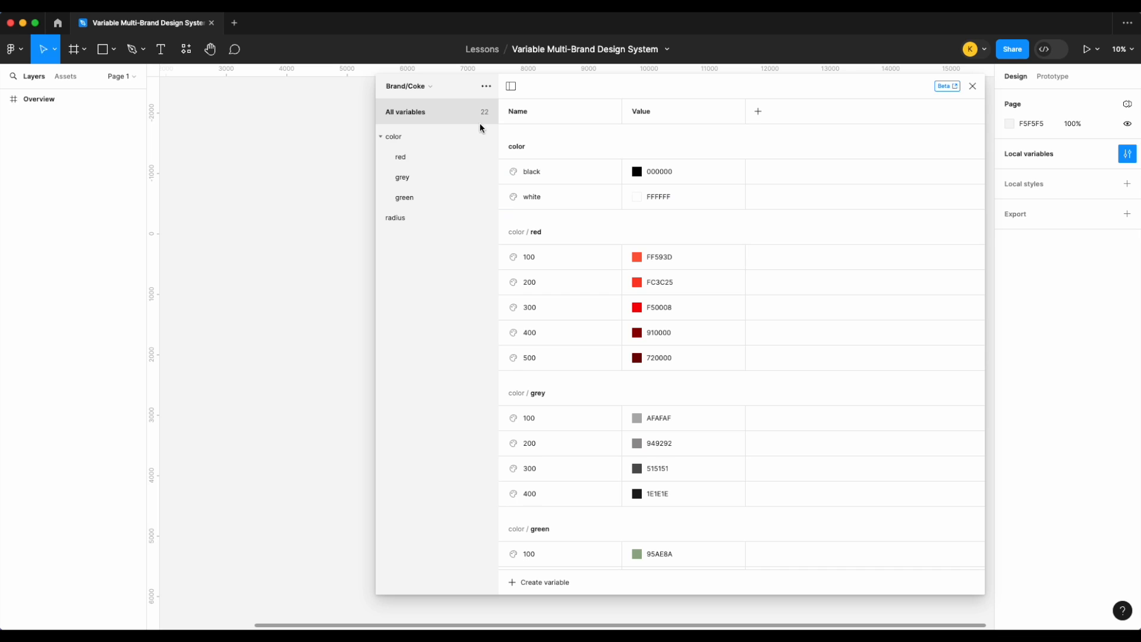
- Create a new variable collection named Mapped/Coke
left_click(485, 87)
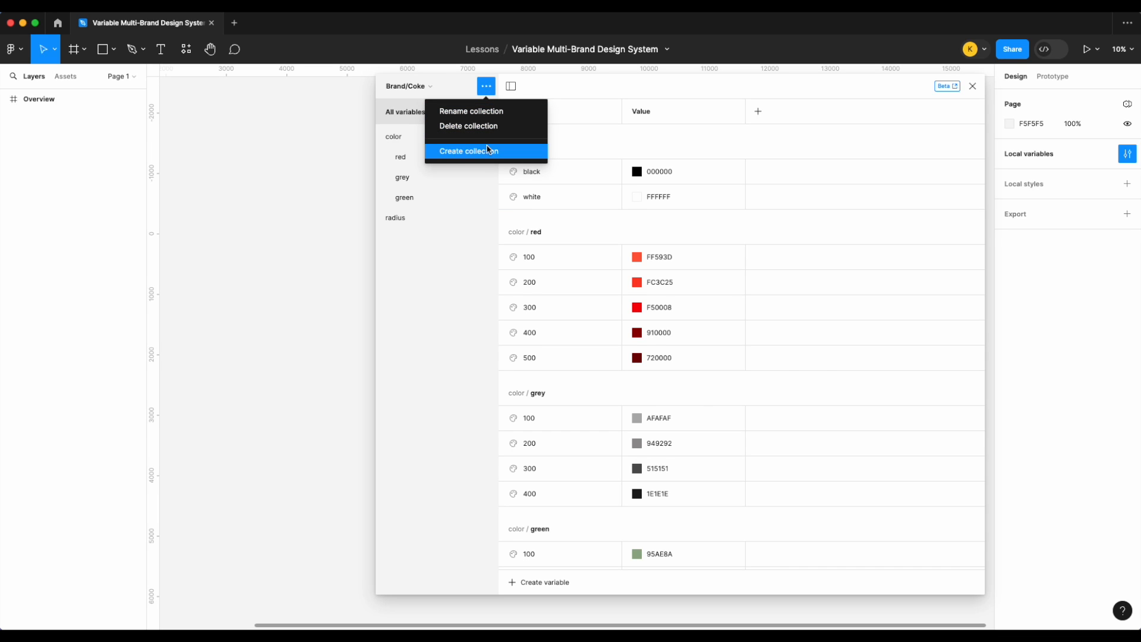
left_click(487, 150)
type("M")
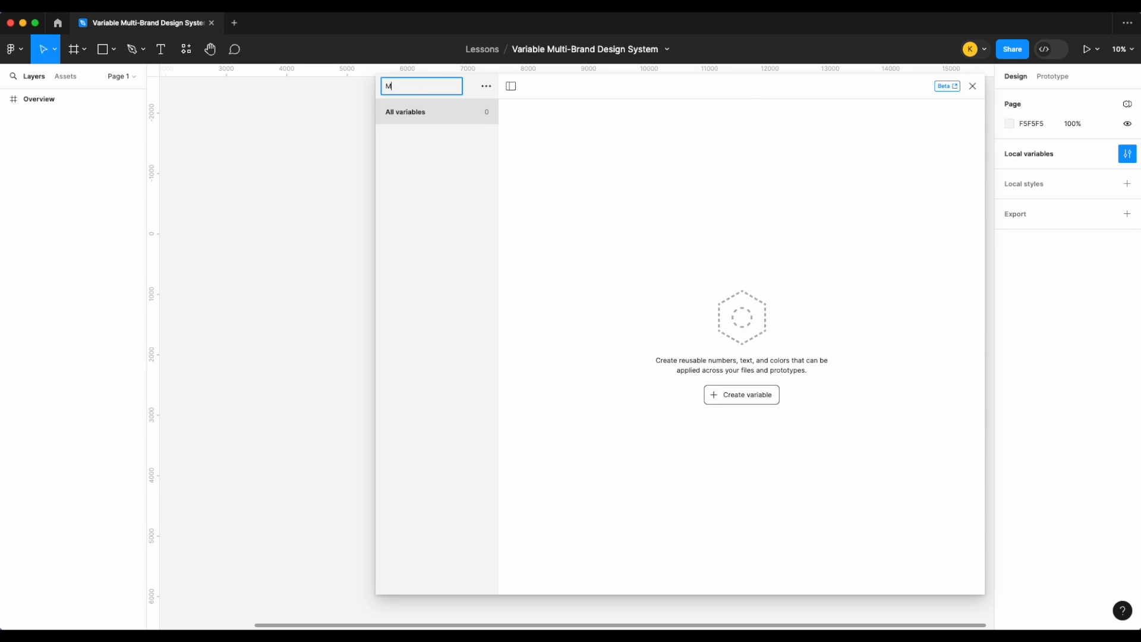
type("apped/Coke")
key("Return")
- Add a color variable named text/body to the Mapped/Coke collection
left_click(723, 396)
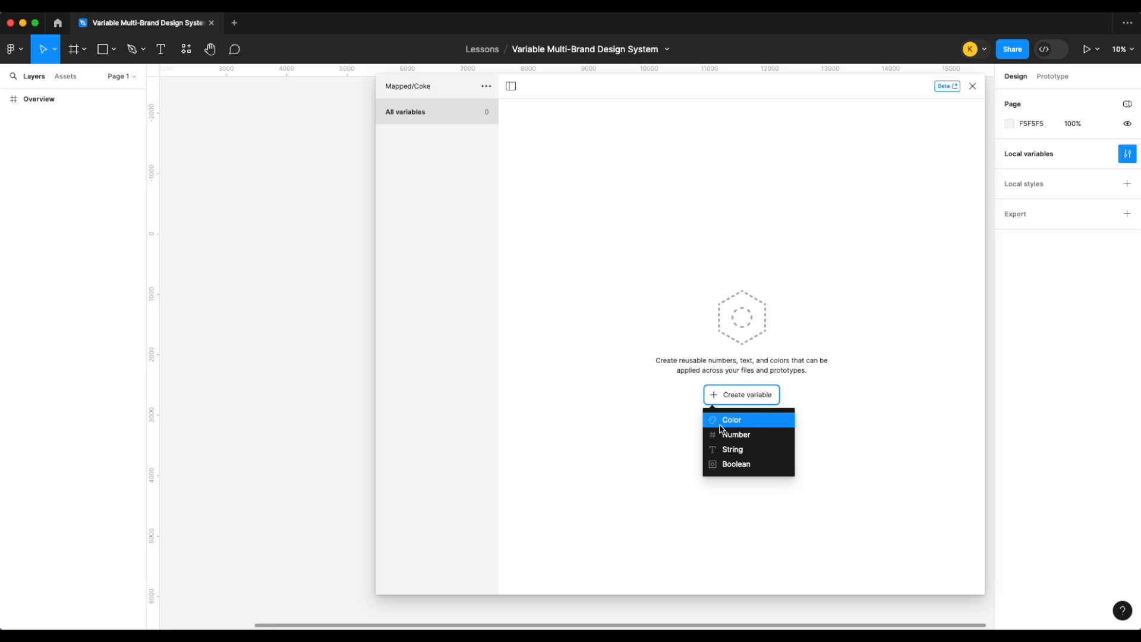
left_click(724, 420)
type("text/body")
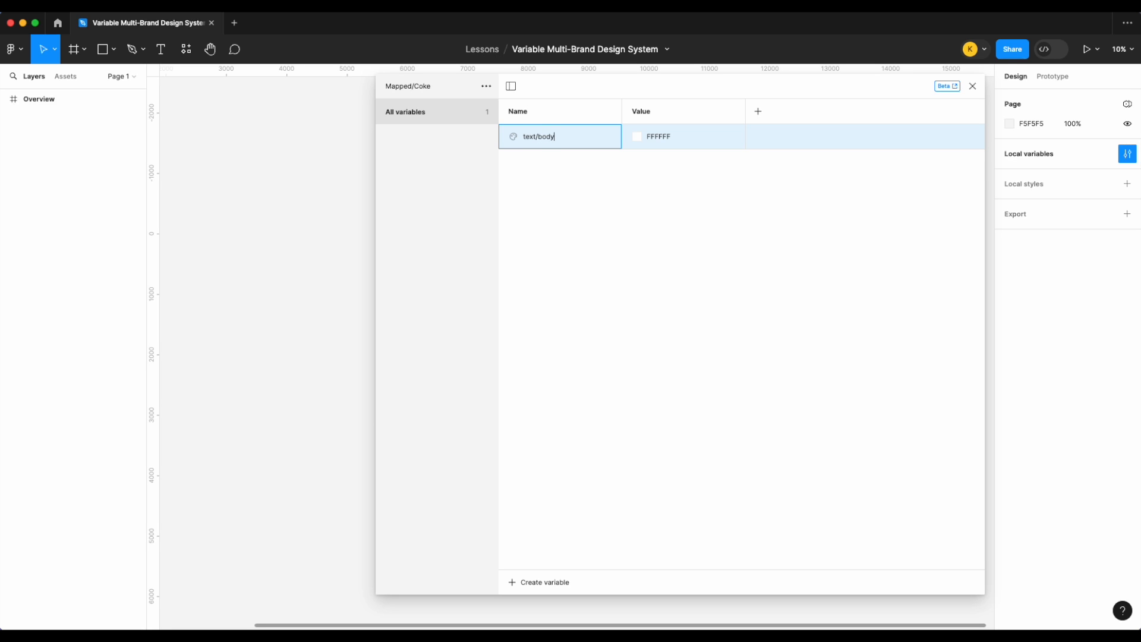
key("Return")
- Add a second mode to the Mapped/Coke collection and name the two modes light and dark
left_click(758, 111)
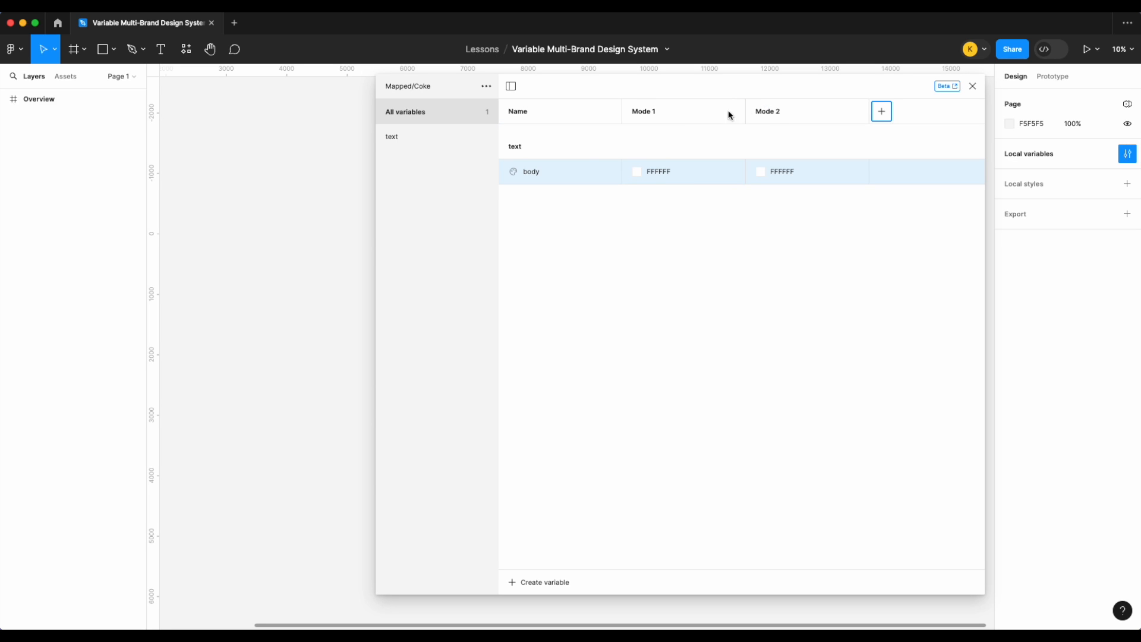
double_click(658, 111)
type("loig")
key("BackSpace")
type("ight")
key("Return")
double_click(780, 112)
type("dark")
key("Return")
- Create another empty variable collection and name it Mapped/Diet Coke
left_click(486, 86)
left_click(495, 152)
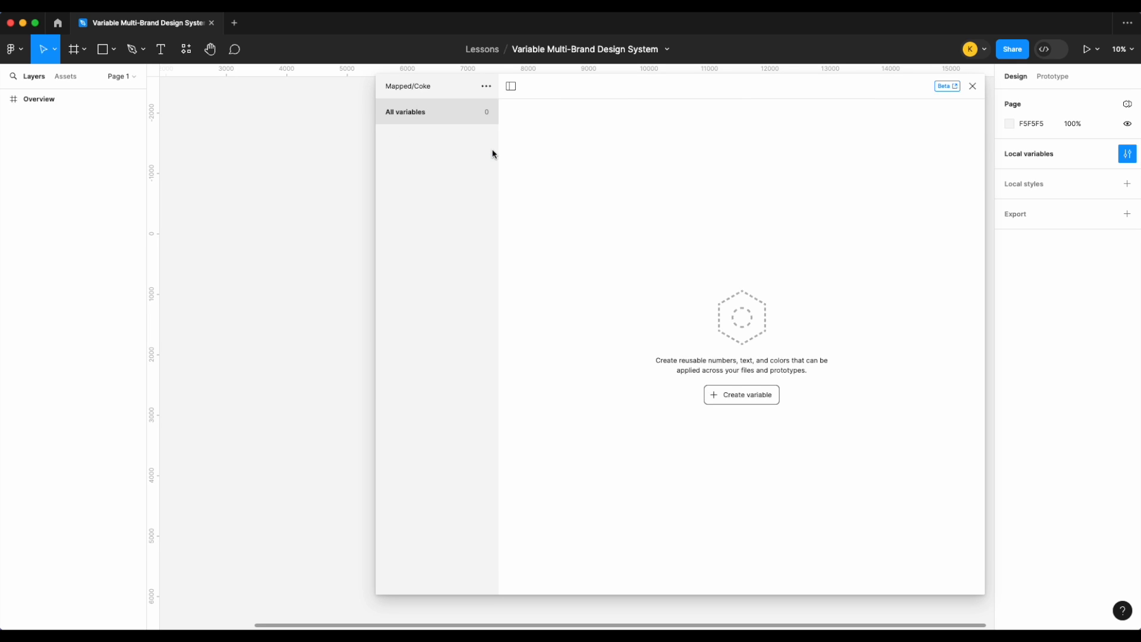
left_click(486, 86)
left_click(489, 112)
type("M")
type("apped/Diet Coke")
key("Return")
- Create another empty variable collection and name it Mapped/Sprite
left_click(487, 86)
left_click(492, 148)
left_click(486, 86)
left_click(469, 110)
type("M")
key("Return")
- Delete the dark mode from the Mapped/Coke collection and show its text group
left_click(443, 86)
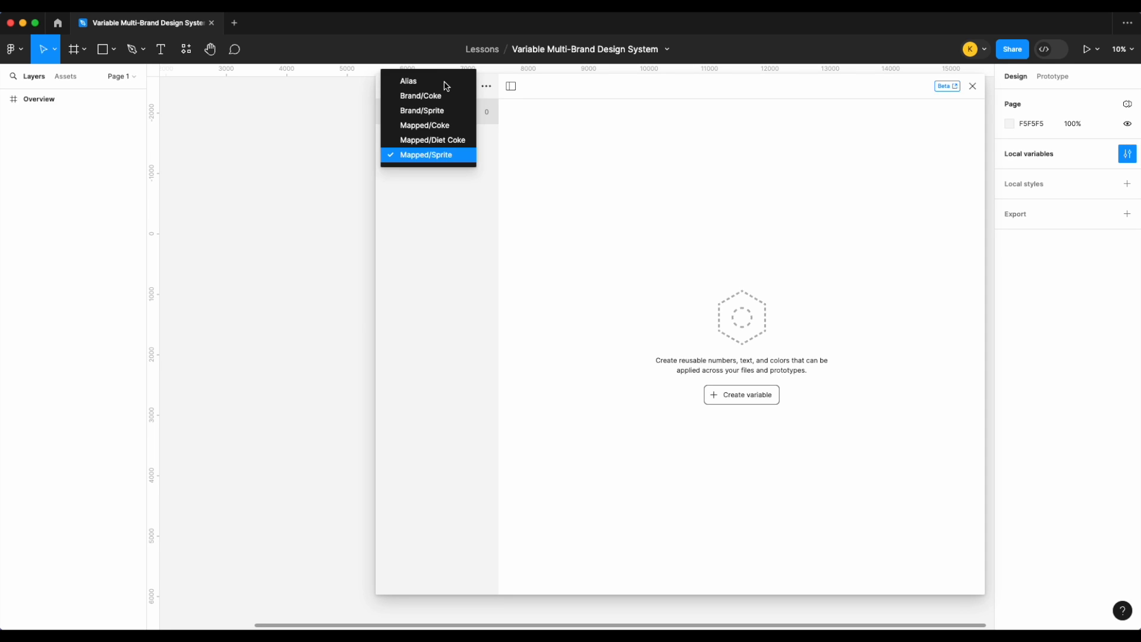
left_click(452, 126)
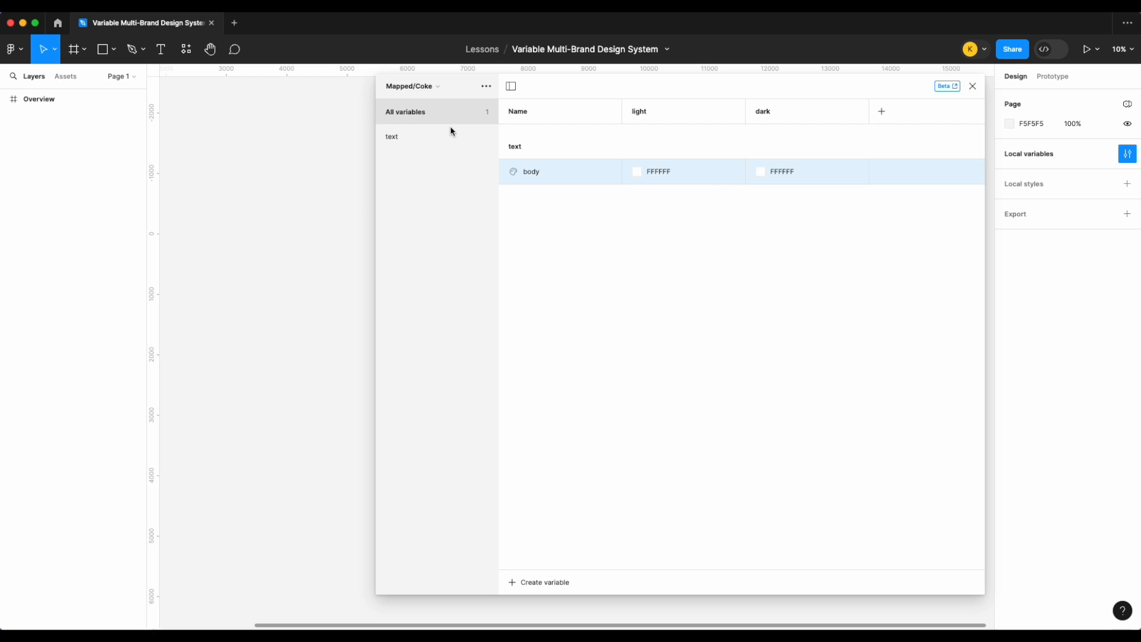
right_click(789, 121)
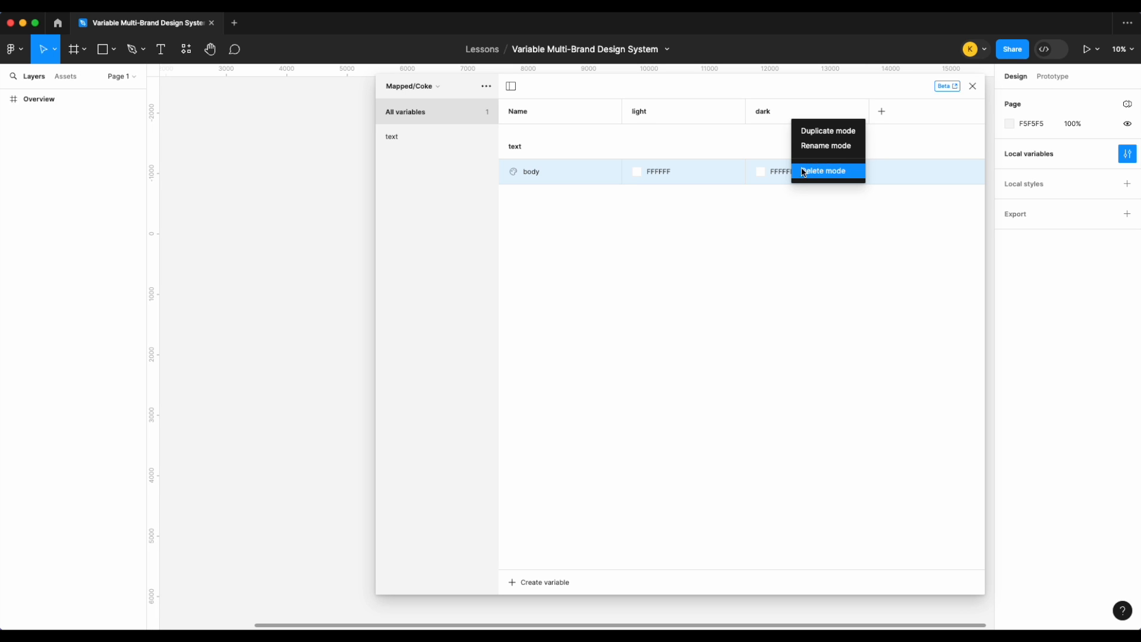
left_click(804, 172)
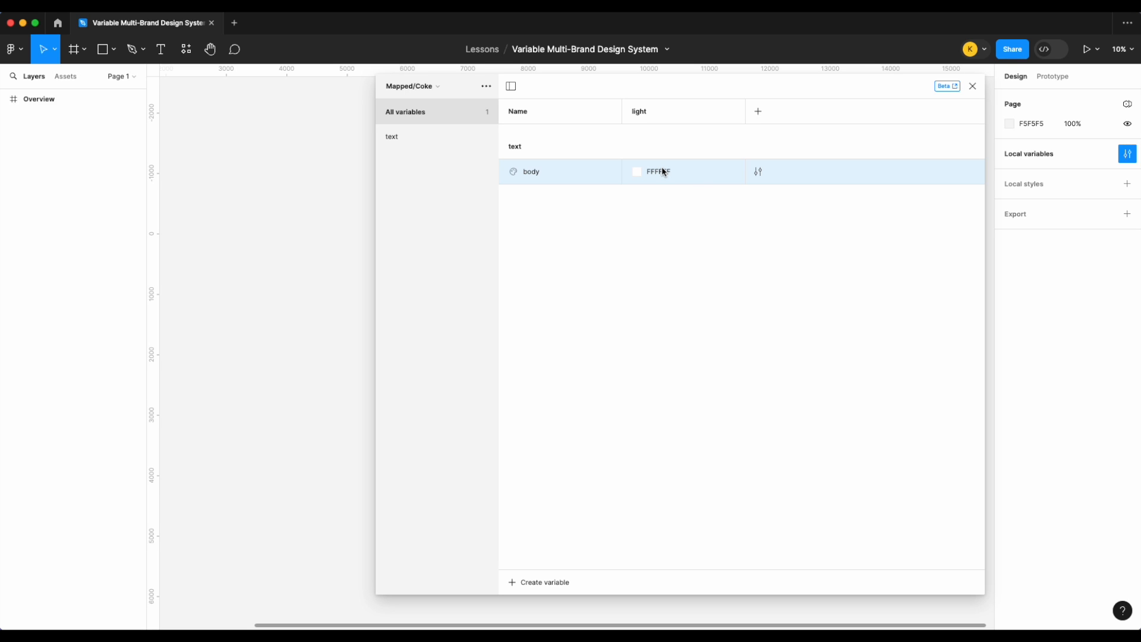
left_click(450, 143)
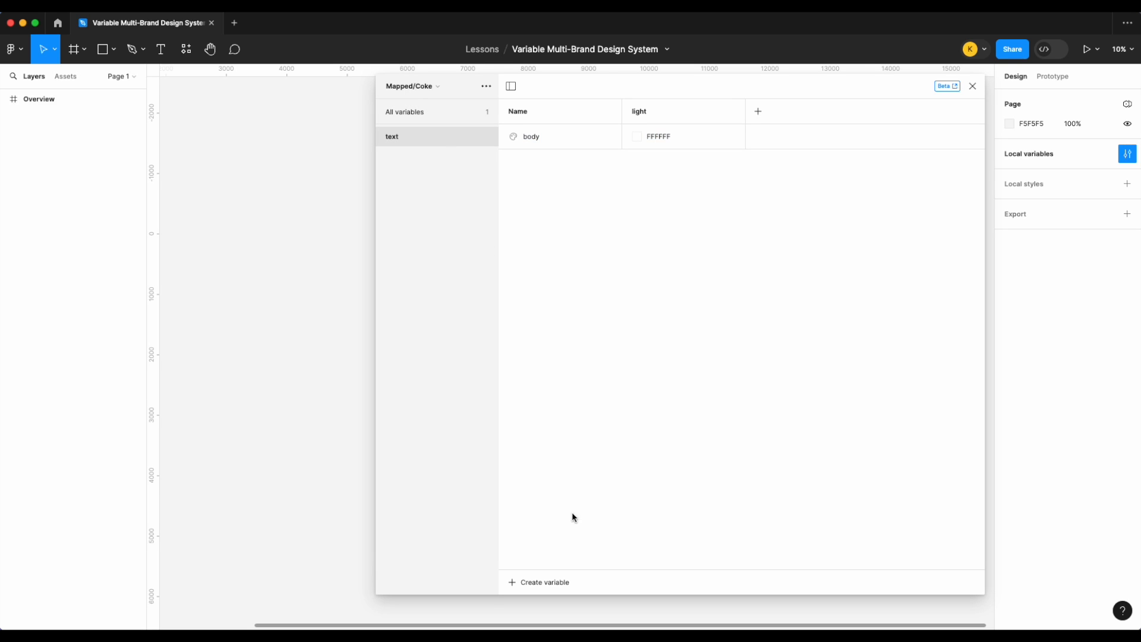
left_click(534, 590)
left_click(546, 585)
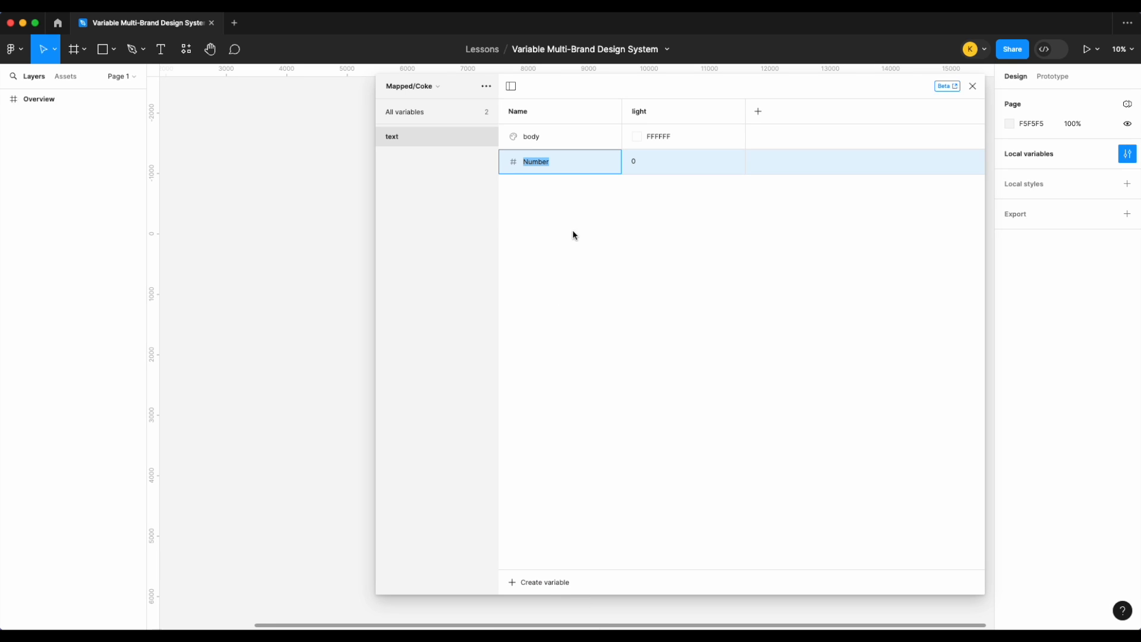
type("headings")
key("Return")
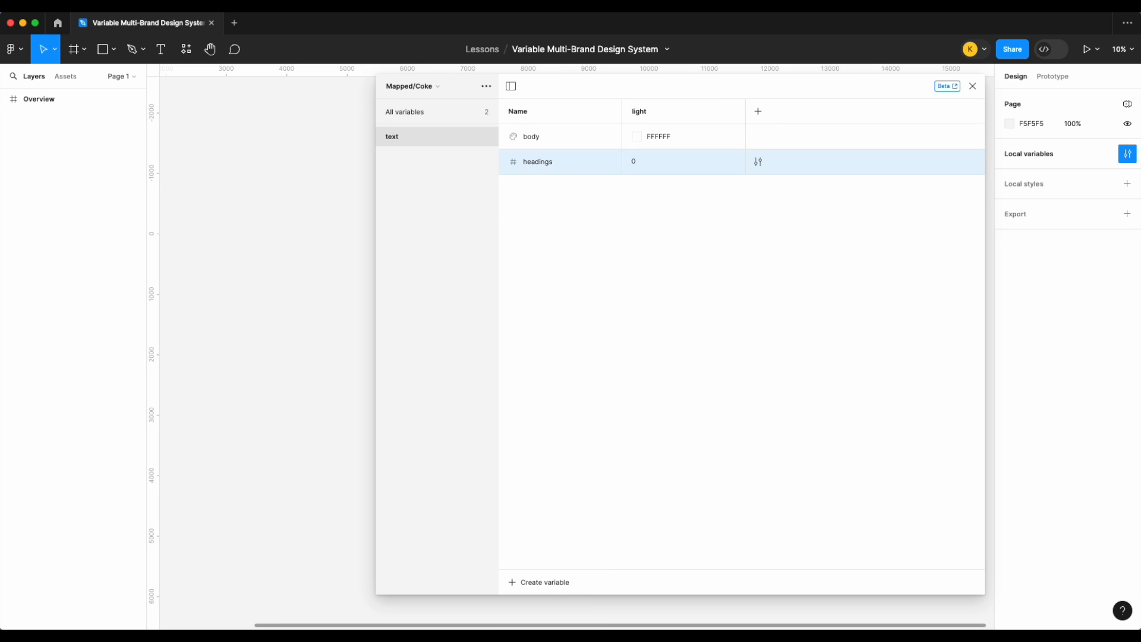
left_click(540, 585)
left_click(541, 586)
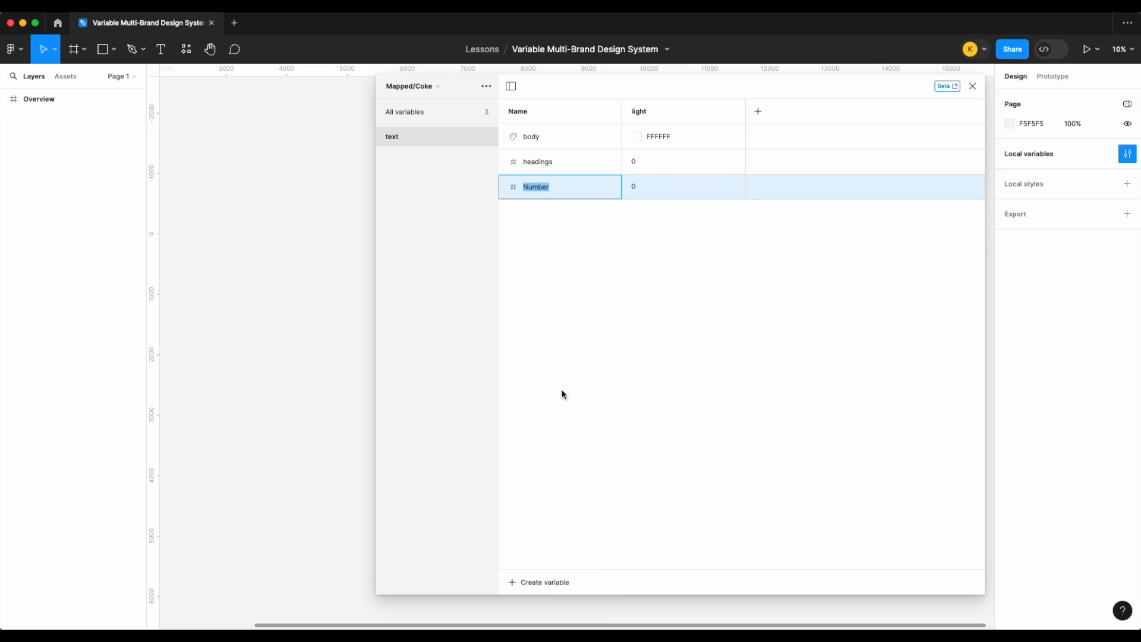
key("Return")
left_click(580, 165)
left_click(576, 182, "shift")
right_click(573, 183)
left_click(612, 238)
- Add color variables named headings and action to the text group of Mapped/Coke
left_click(550, 583)
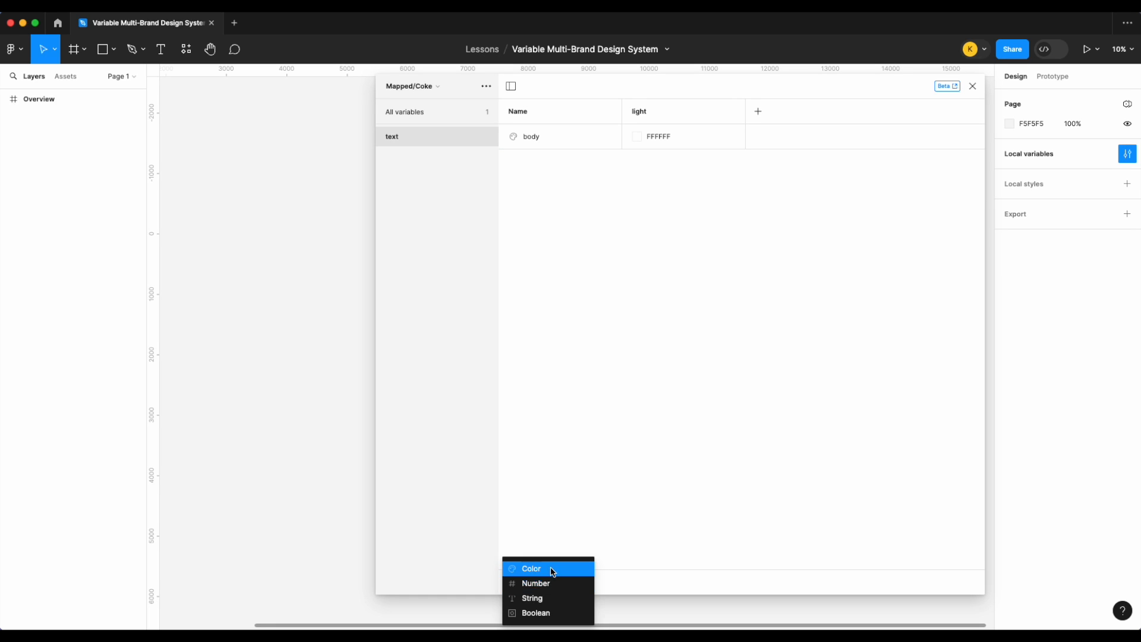
left_click(550, 565)
type("headings")
key("Return")
left_click(535, 583)
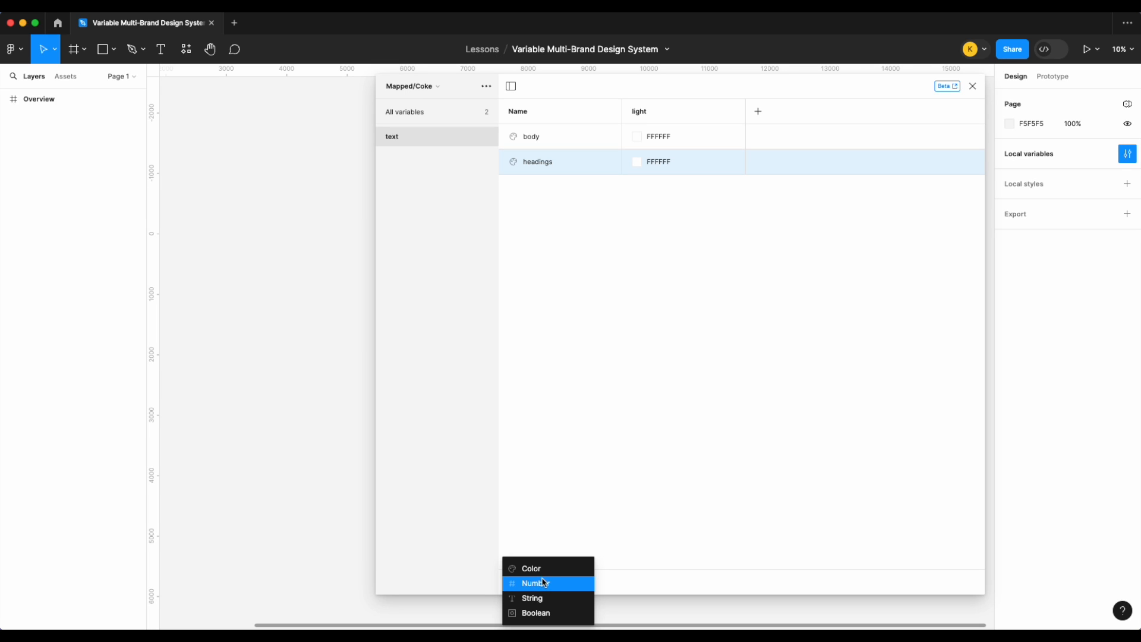
left_click(538, 569)
type("act")
key("Return")
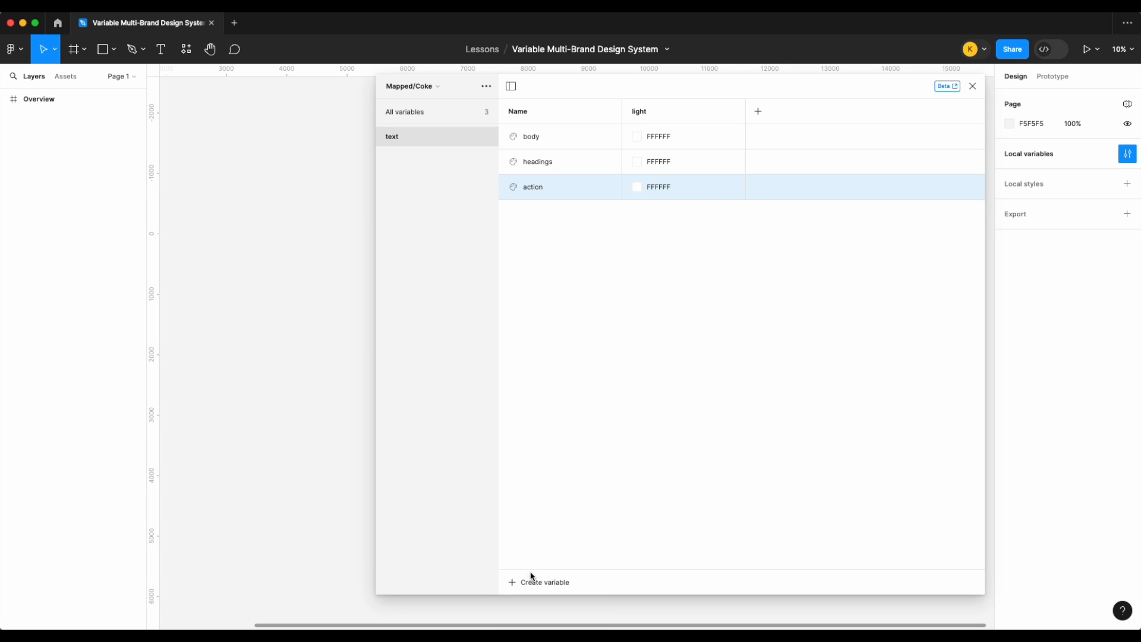
- Add a color variable named success to the text group of Mapped/Coke
left_click(535, 582)
left_click(540, 566)
type("success")
key("Return")
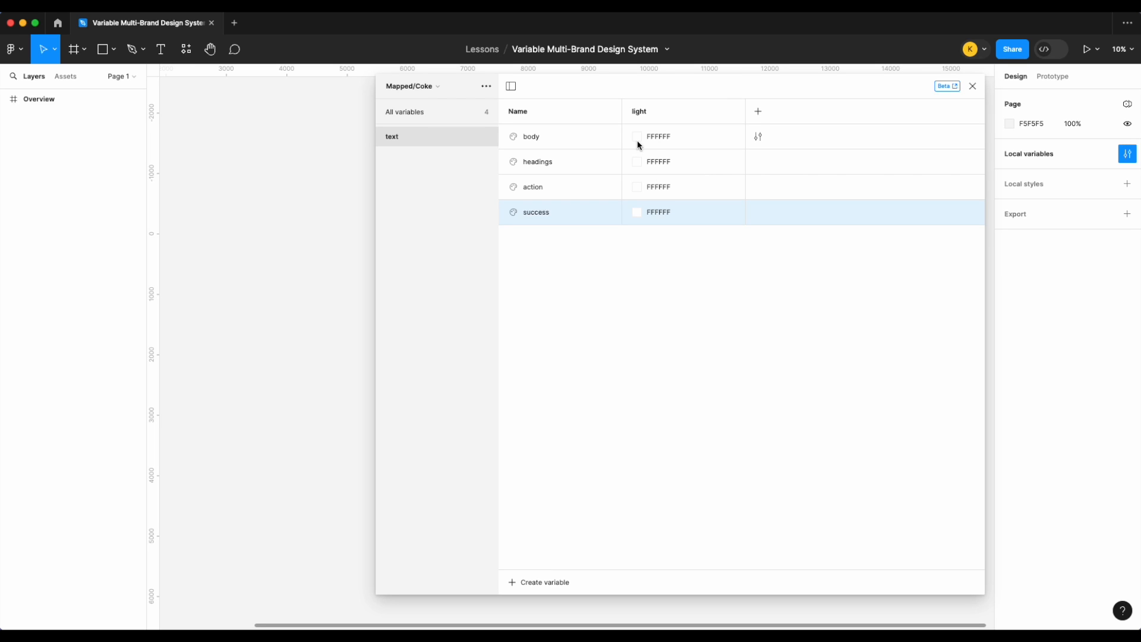
- Alias the light value of body to the Alias collection's color/neutral/neutral-dark variable
right_click(654, 142)
left_click(678, 148)
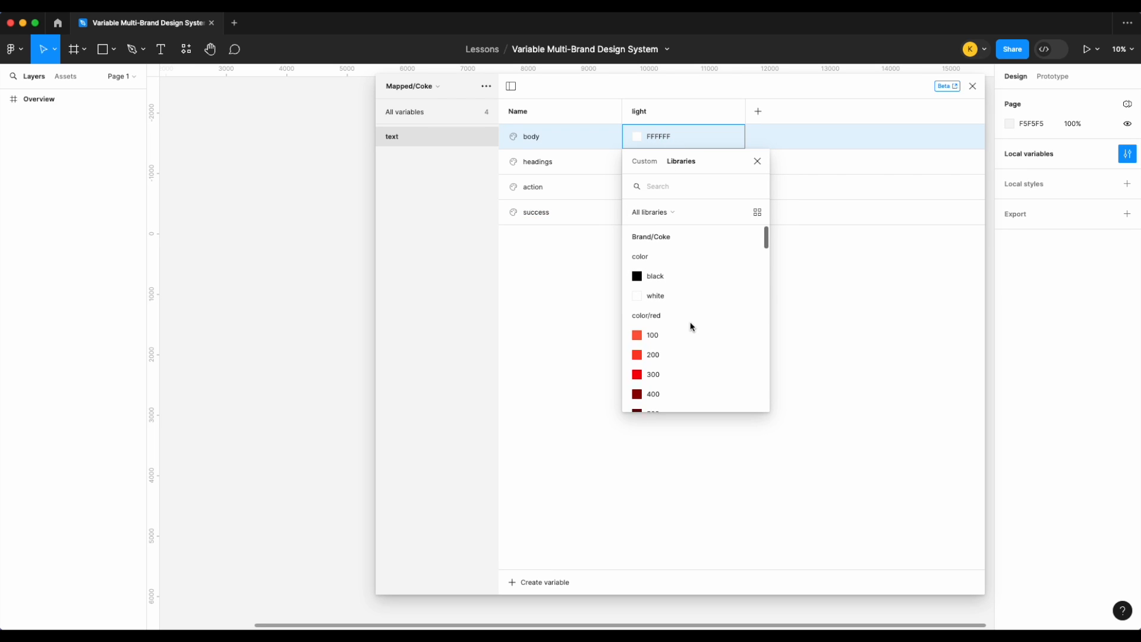
scroll(691, 326, "down", 10)
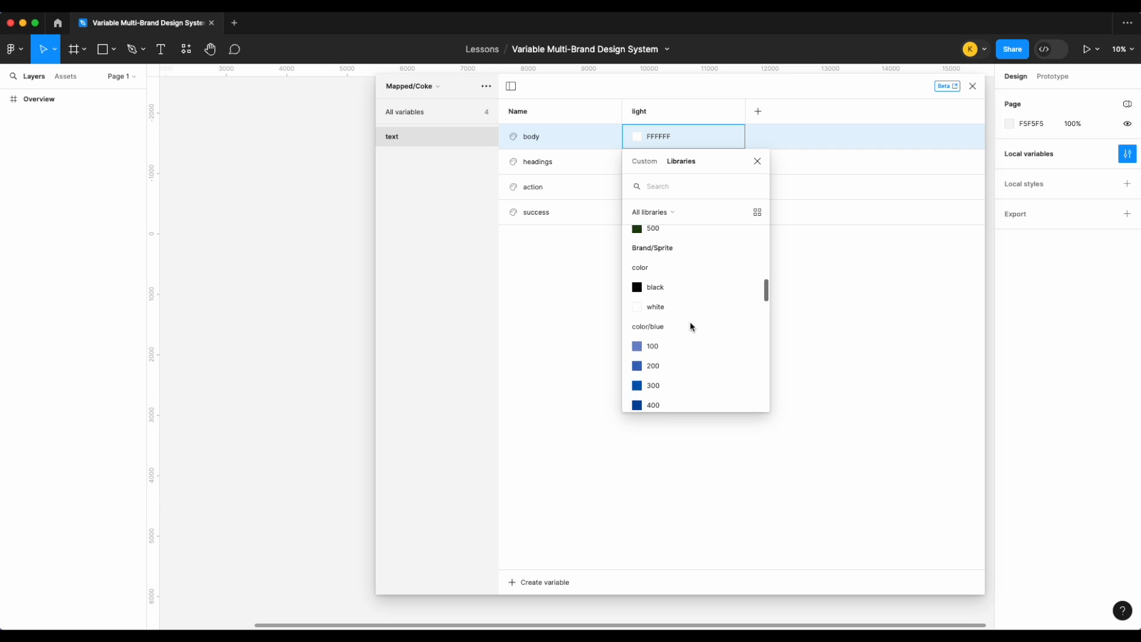
scroll(692, 326, "down", 12)
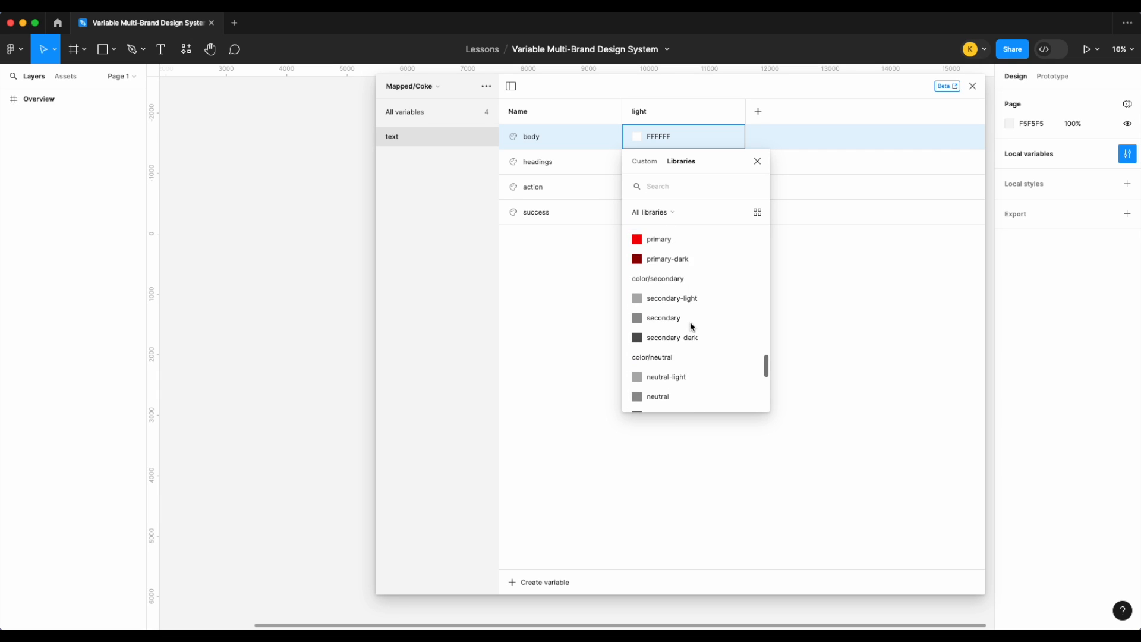
scroll(692, 325, "up", 5)
scroll(692, 326, "down", 3)
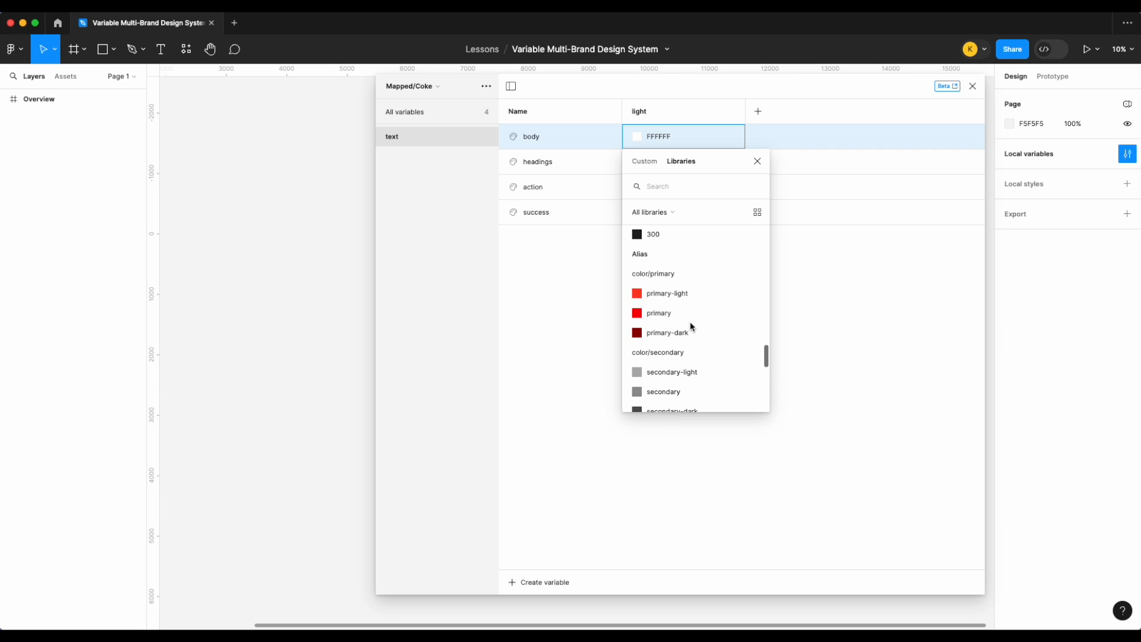
scroll(691, 326, "down", 5)
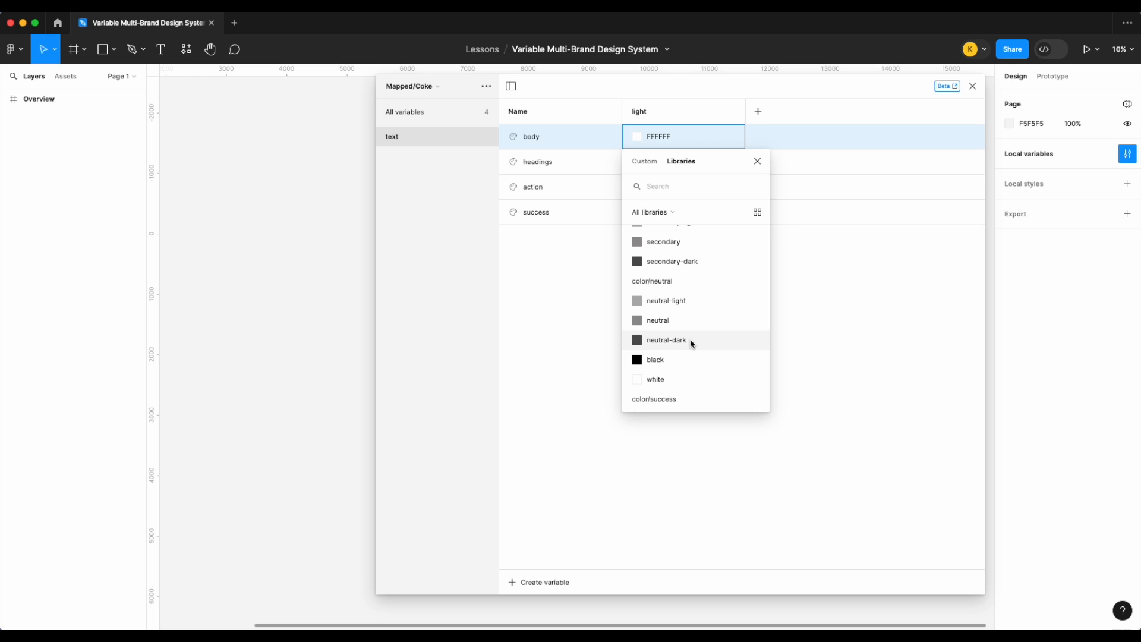
left_click(690, 339)
- Alias the light value of headings to the Alias collection's color/neutral/neutral-dark variable
right_click(688, 167)
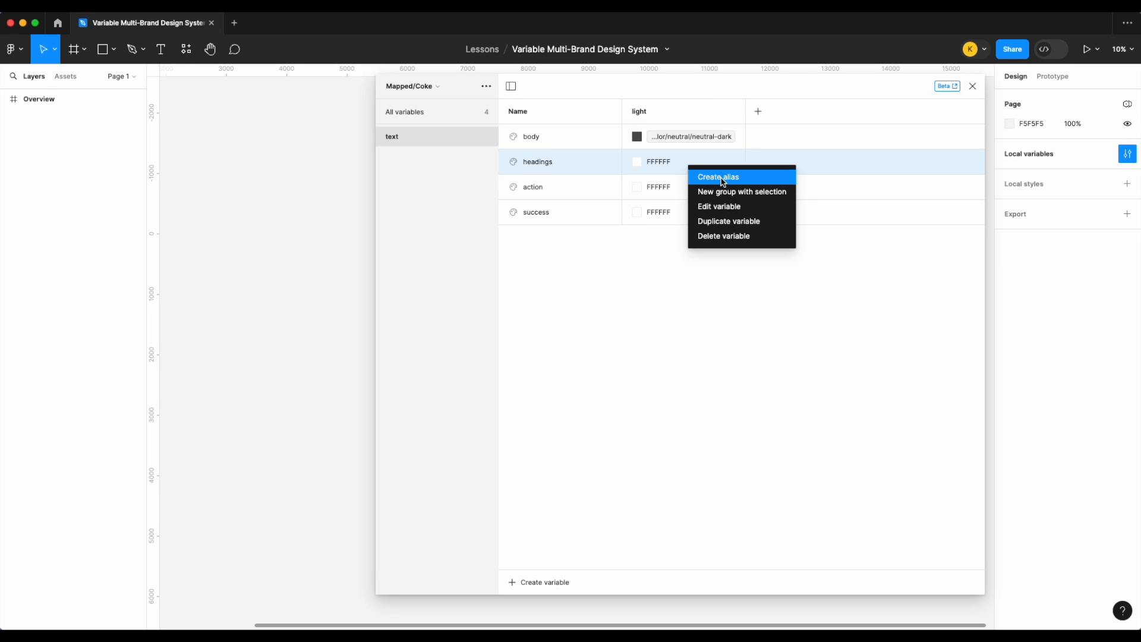
left_click(722, 178)
scroll(718, 369, "down", 10)
scroll(719, 370, "down", 10)
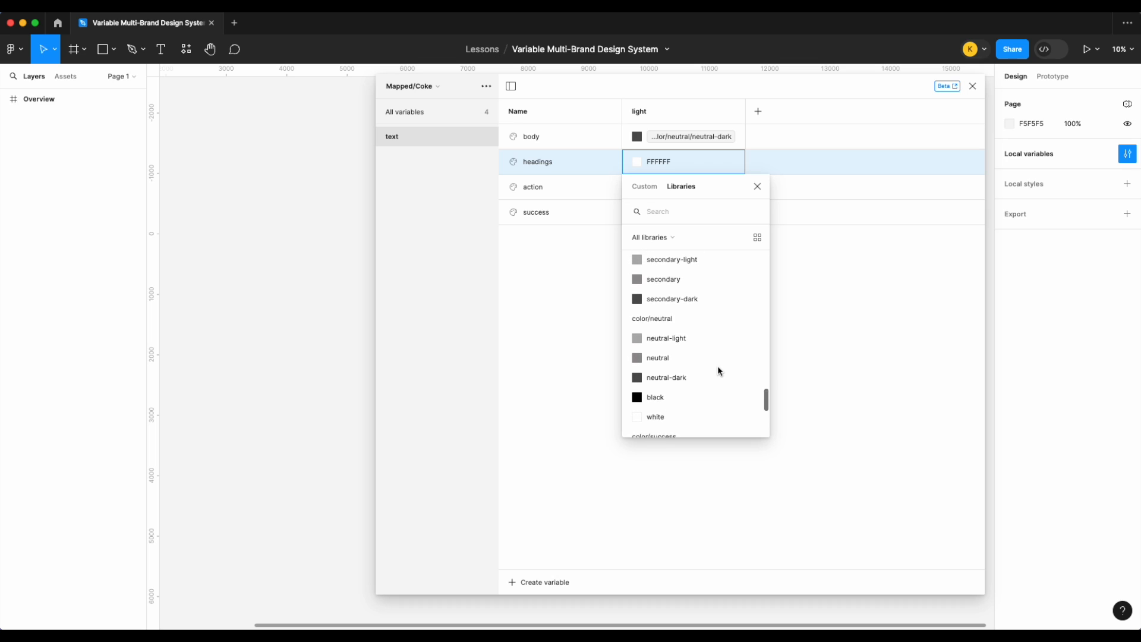
scroll(697, 372, "up", 3)
scroll(697, 372, "down", 2)
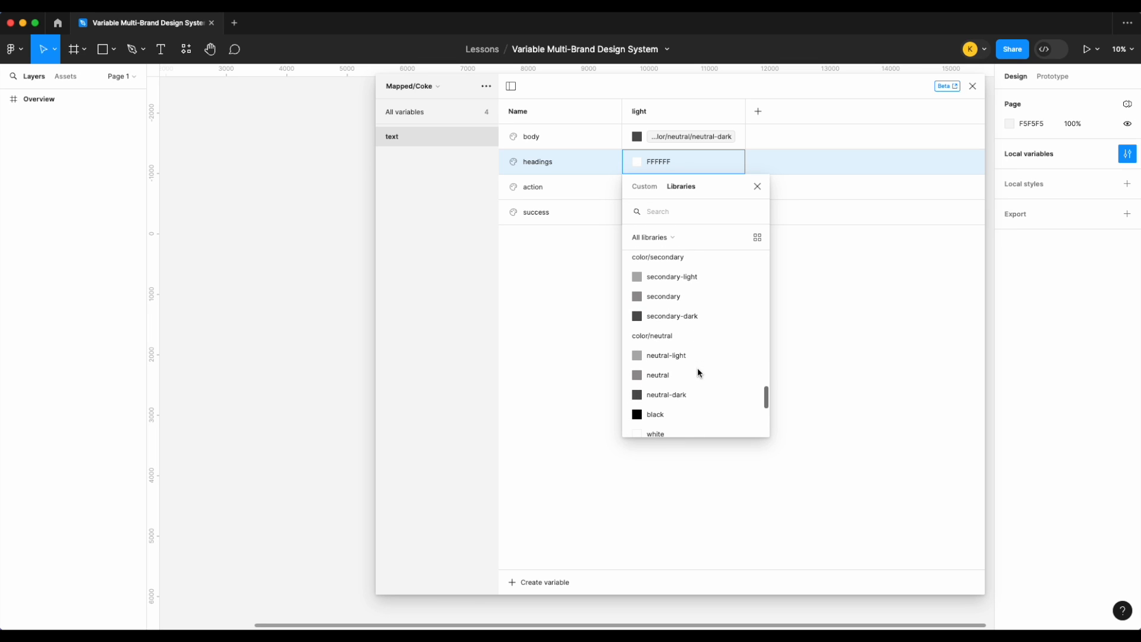
left_click(692, 394)
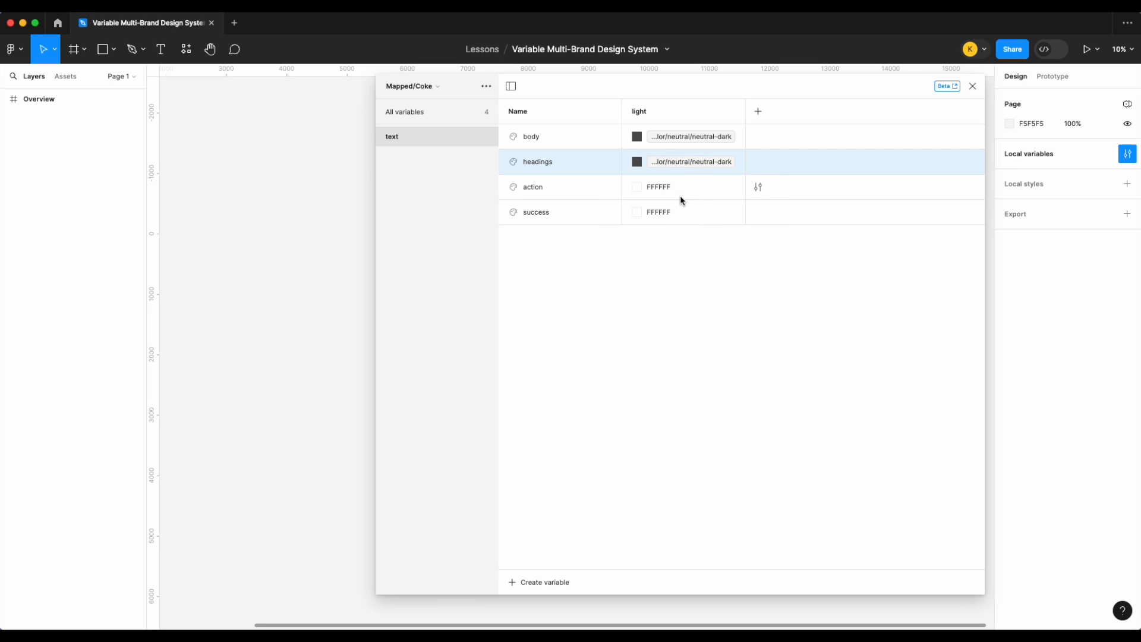
- Alias the light value of action to the Alias collection's color/neutral/white variable
right_click(685, 188)
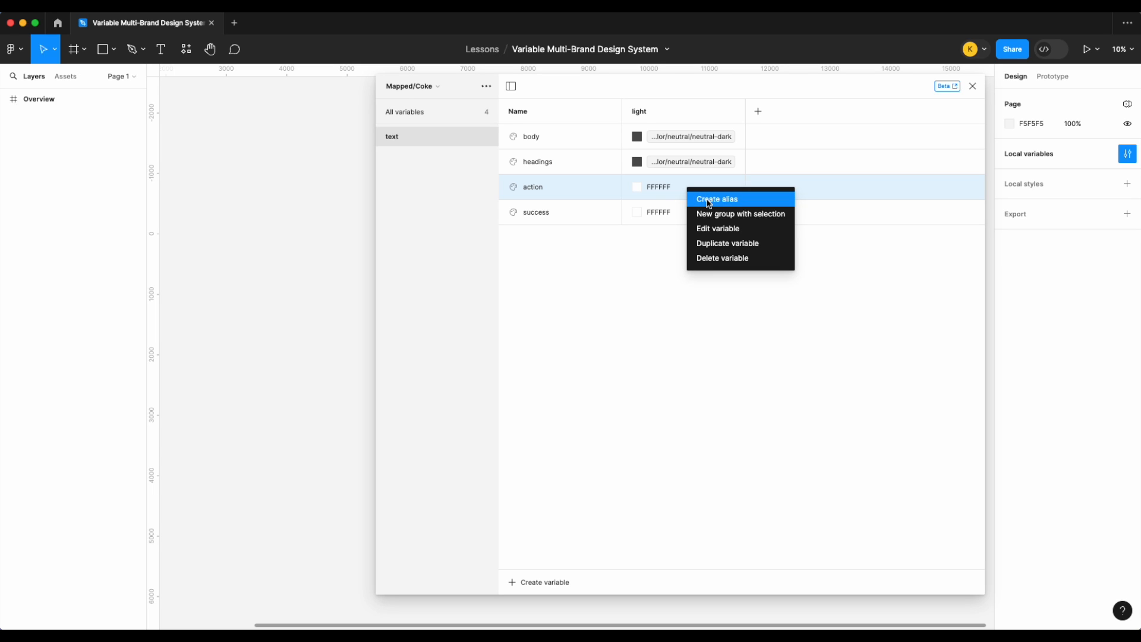
left_click(709, 201)
scroll(747, 428, "down", 5)
scroll(749, 430, "down", 15)
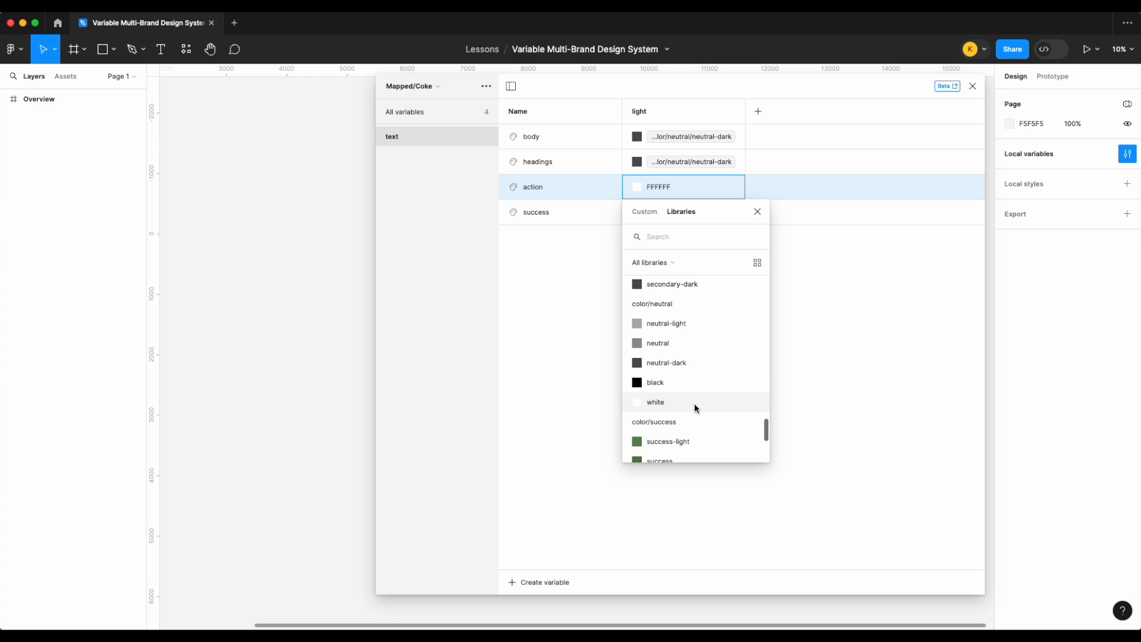
left_click(694, 403)
- Start an alias for the light value of success and locate the Alias collection's color/success variables
right_click(676, 209)
left_click(696, 216)
scroll(710, 360, "down", 15)
scroll(711, 361, "down", 6)
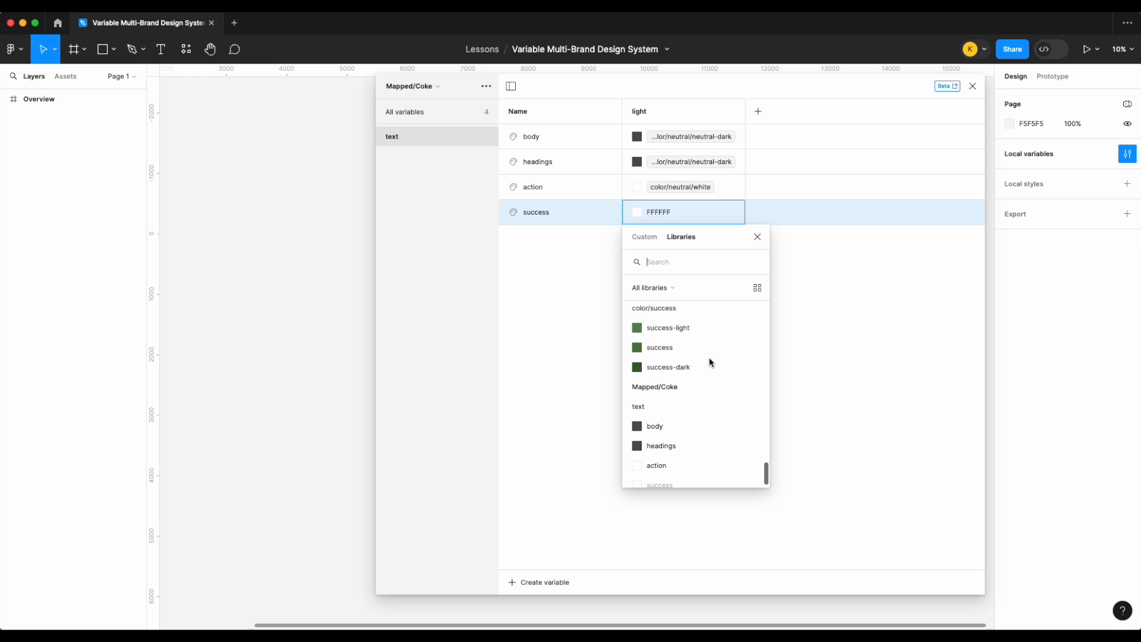
scroll(710, 361, "up", 3)
scroll(709, 358, "up", 3)
scroll(709, 358, "down", 3)
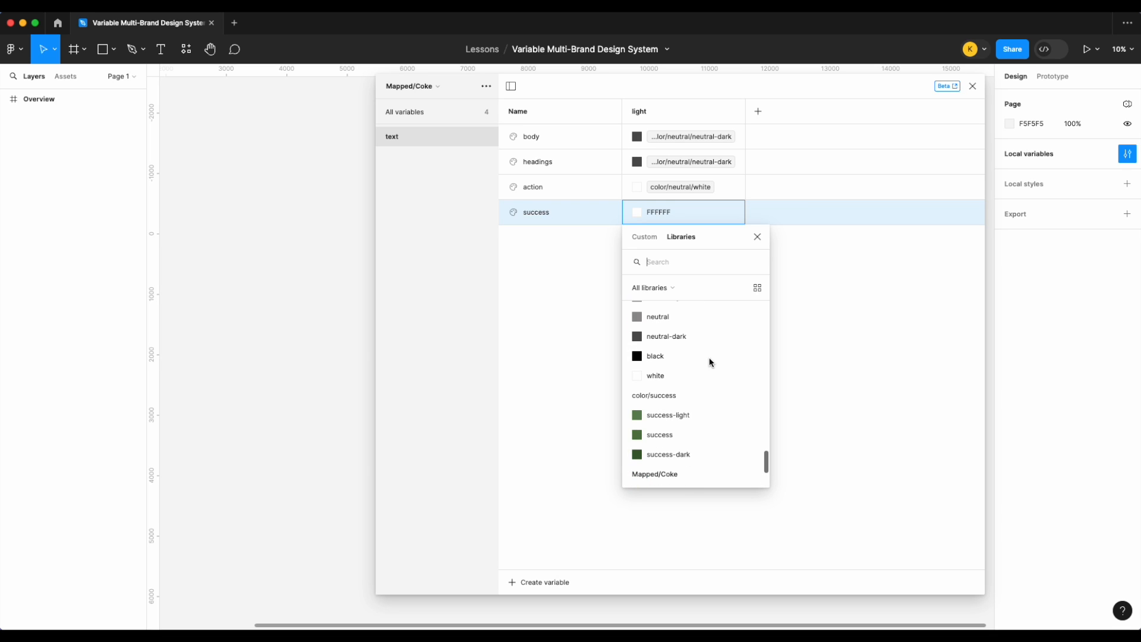
- Alias the text group's success variable to color/success/success for the light mode
left_click(703, 436)
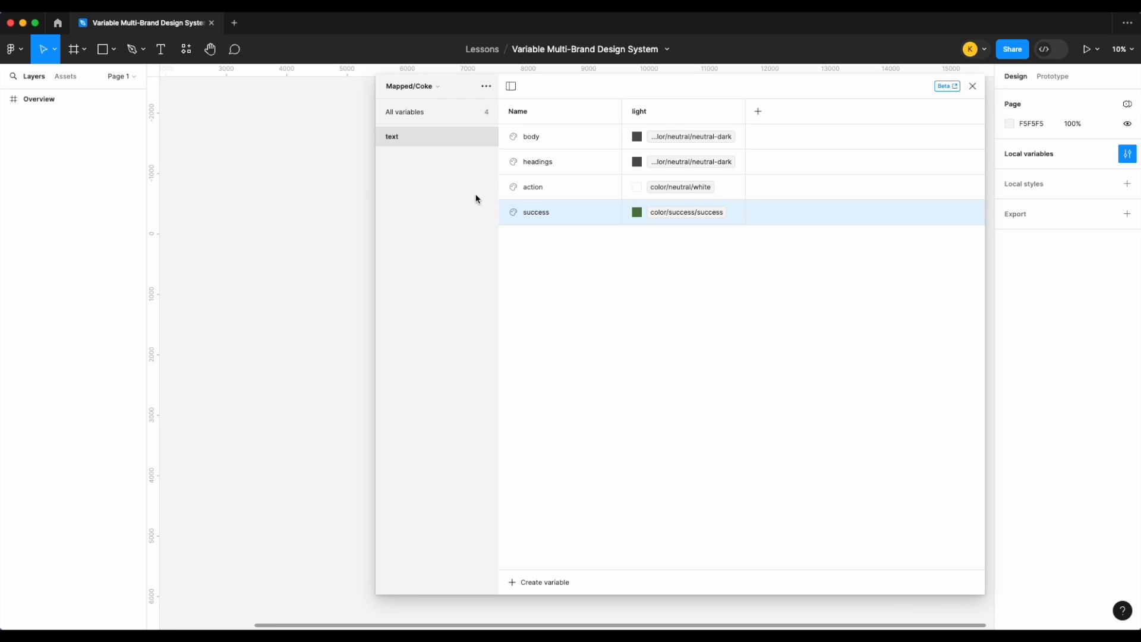
- Create a color variable named surface/primary in the Mapped/Coke collection
left_click(439, 123)
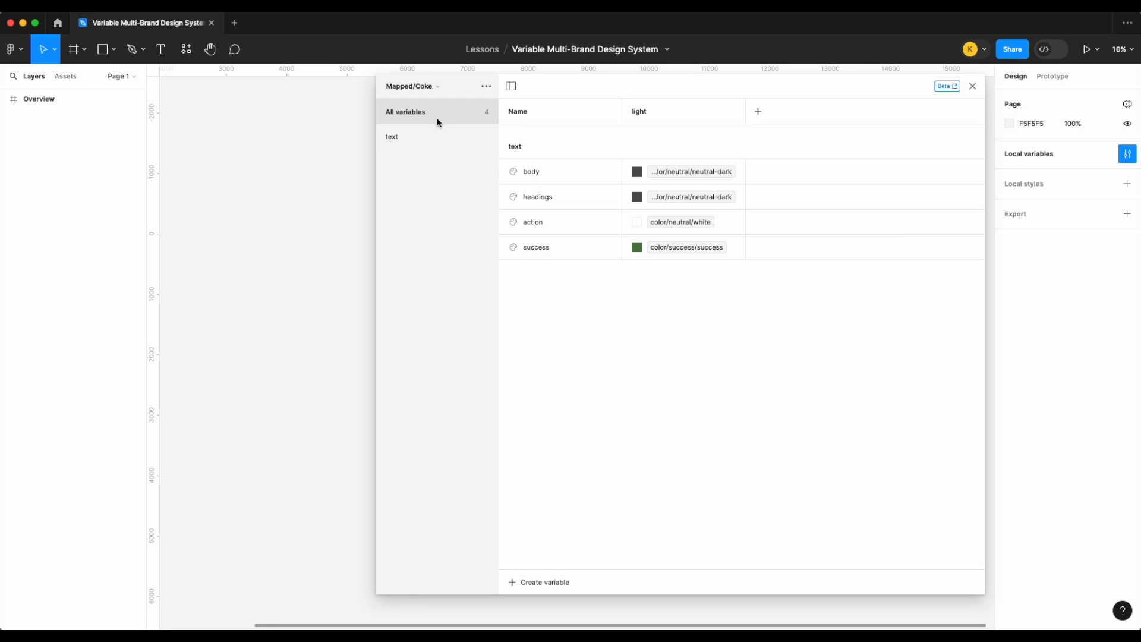
left_click(555, 579)
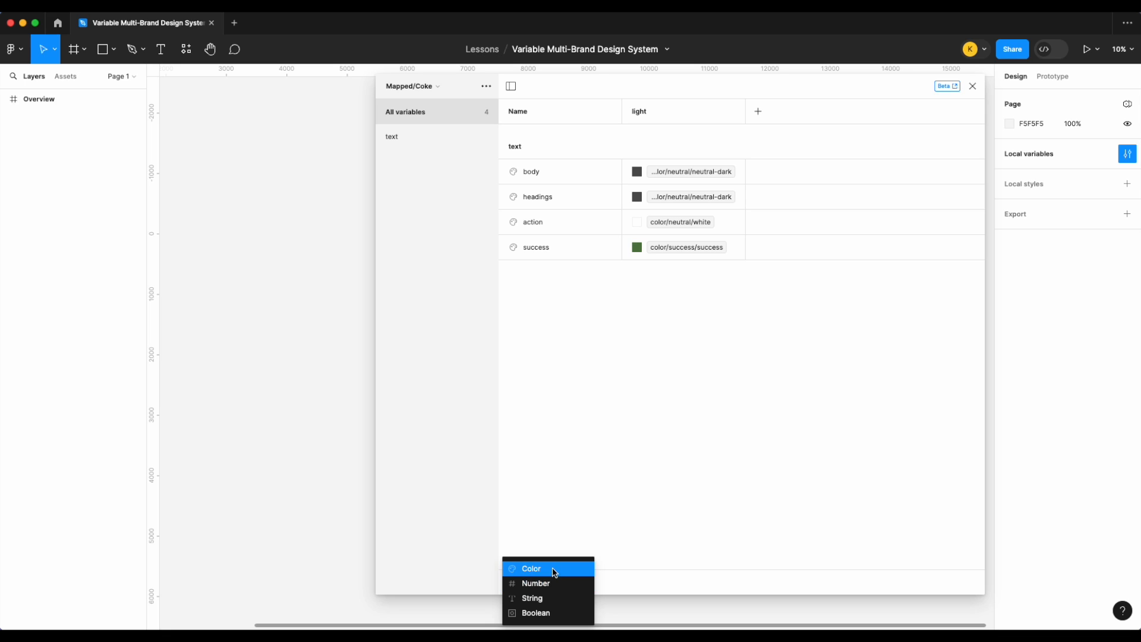
left_click(555, 570)
type("surface/primary")
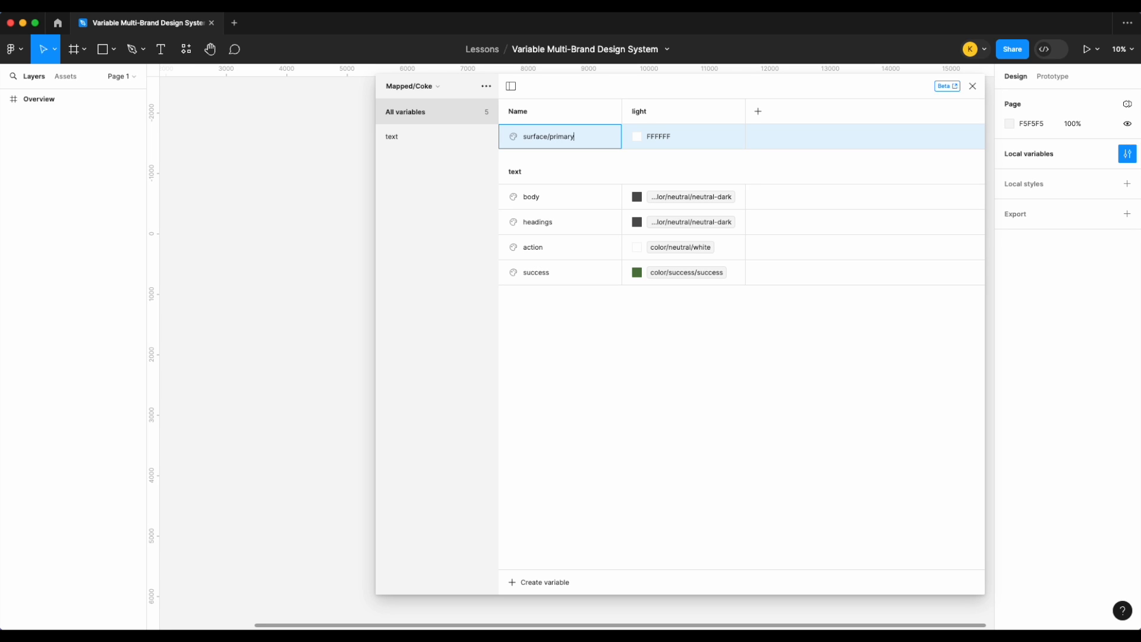
key("Return")
- Add a color variable named secondary to the surface group
left_click(445, 156)
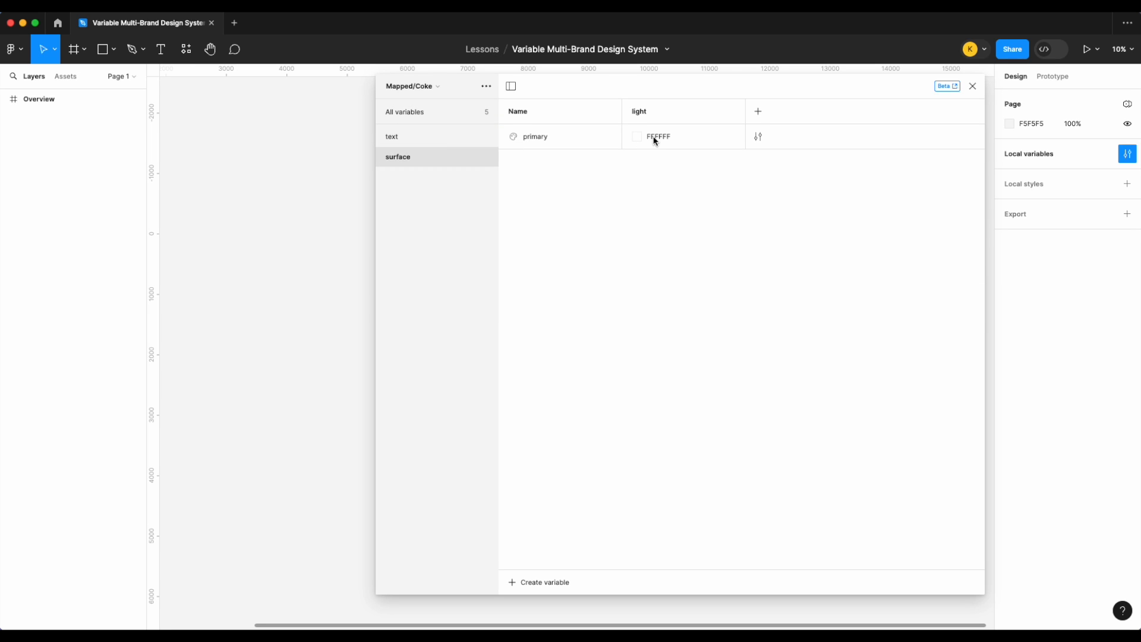
left_click(585, 586)
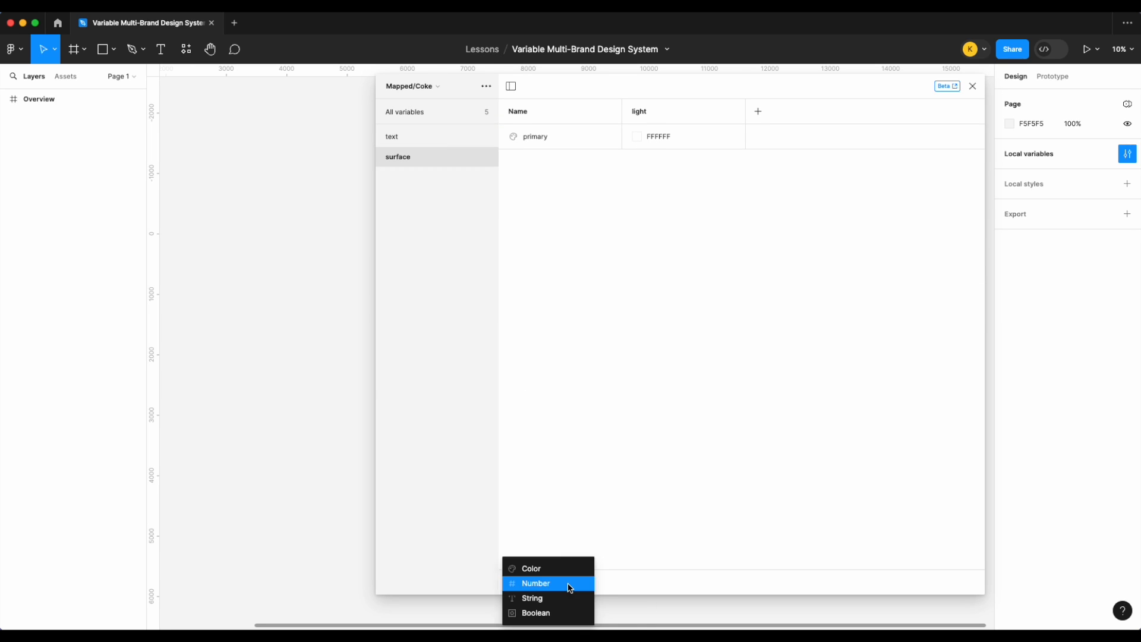
left_click(563, 567)
type("secondary")
key("Return")
- Add two more color variables to the surface group, named success and action
left_click(559, 582)
left_click(558, 566)
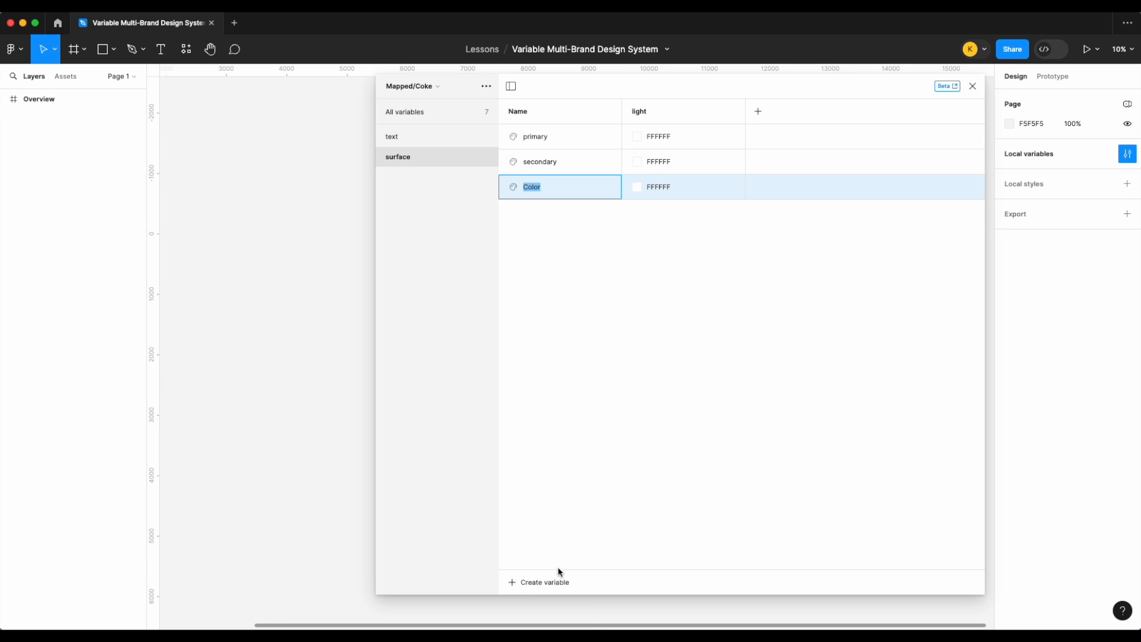
type("success")
key("Return")
left_click(514, 587)
left_click(536, 564)
type("action")
key("Return")
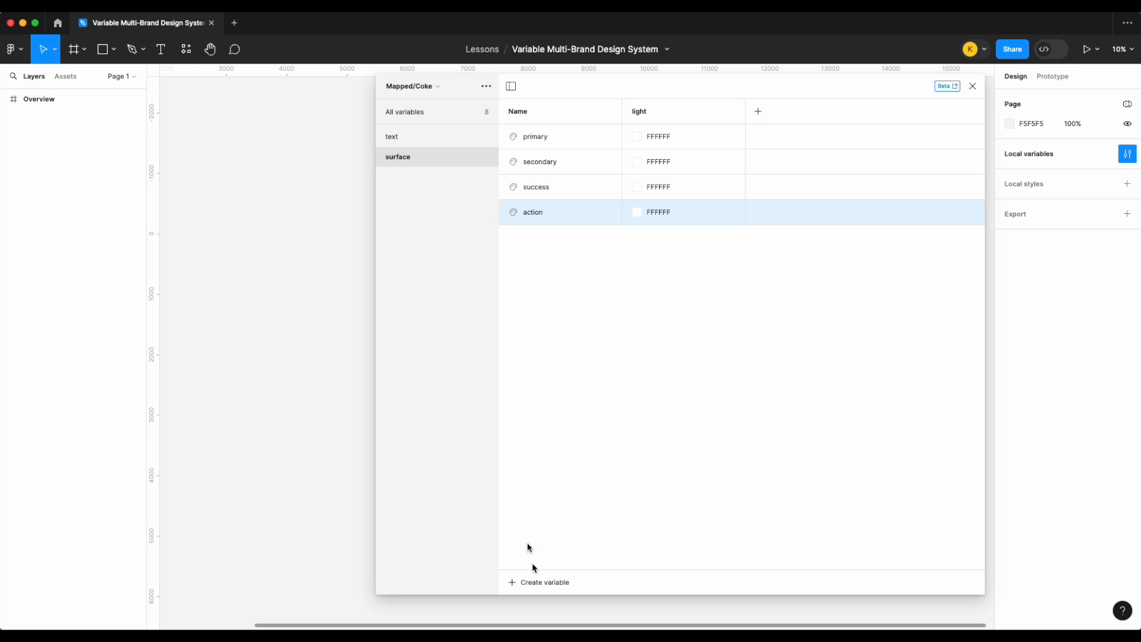
- Alias the surface group's primary variable to color/primary/primary from the Alias collection for the light mode
right_click(644, 138)
left_click(654, 149)
scroll(702, 361, "down", 5)
scroll(702, 361, "down", 8)
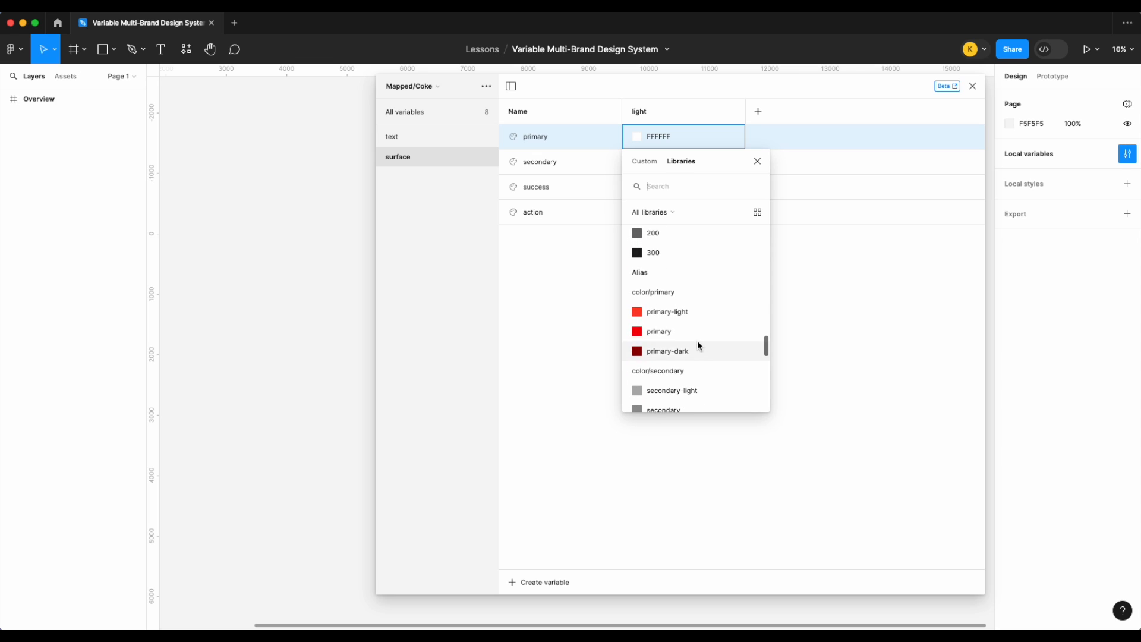
left_click(701, 334)
- Alias the surface group's secondary variable to color/neutral/white for the light mode
right_click(672, 160)
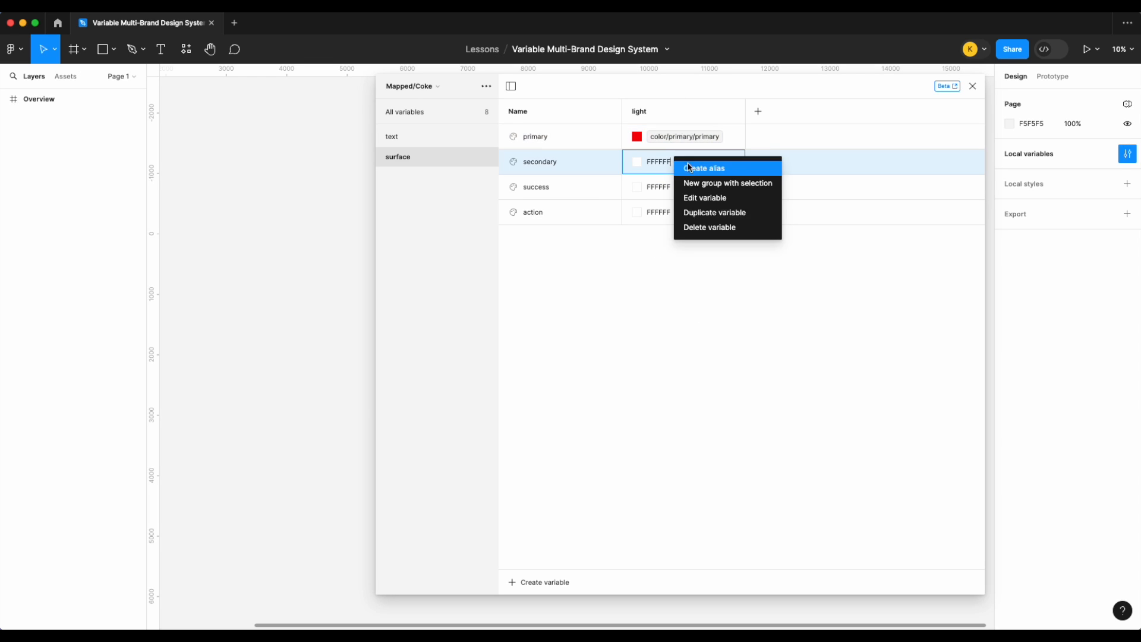
left_click(697, 164)
scroll(688, 330, "down", 4)
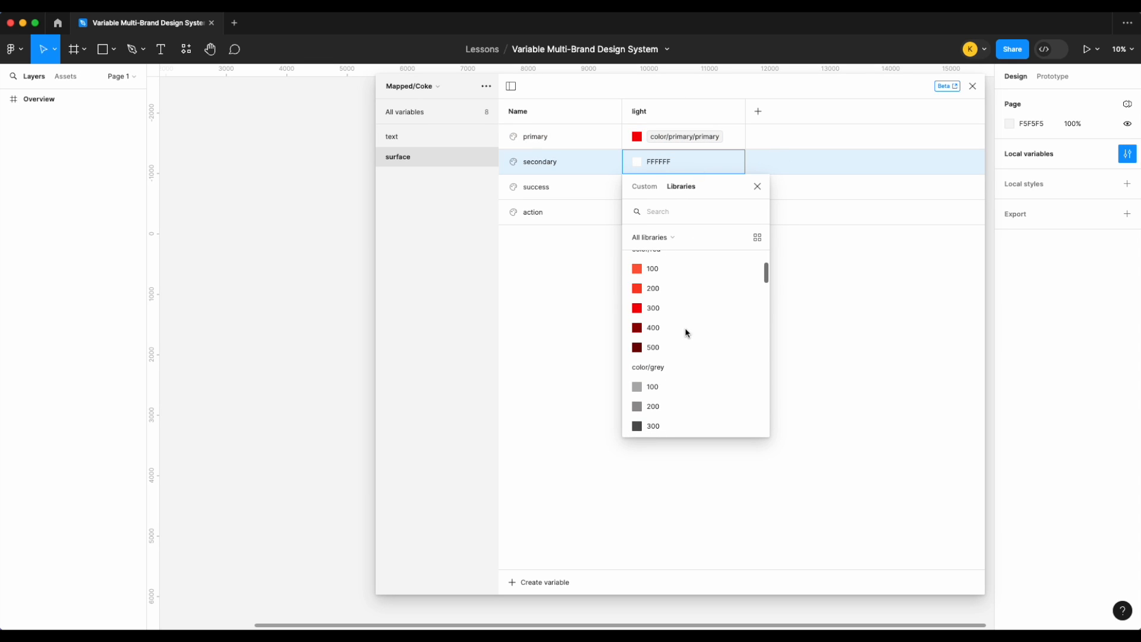
scroll(687, 333, "down", 2)
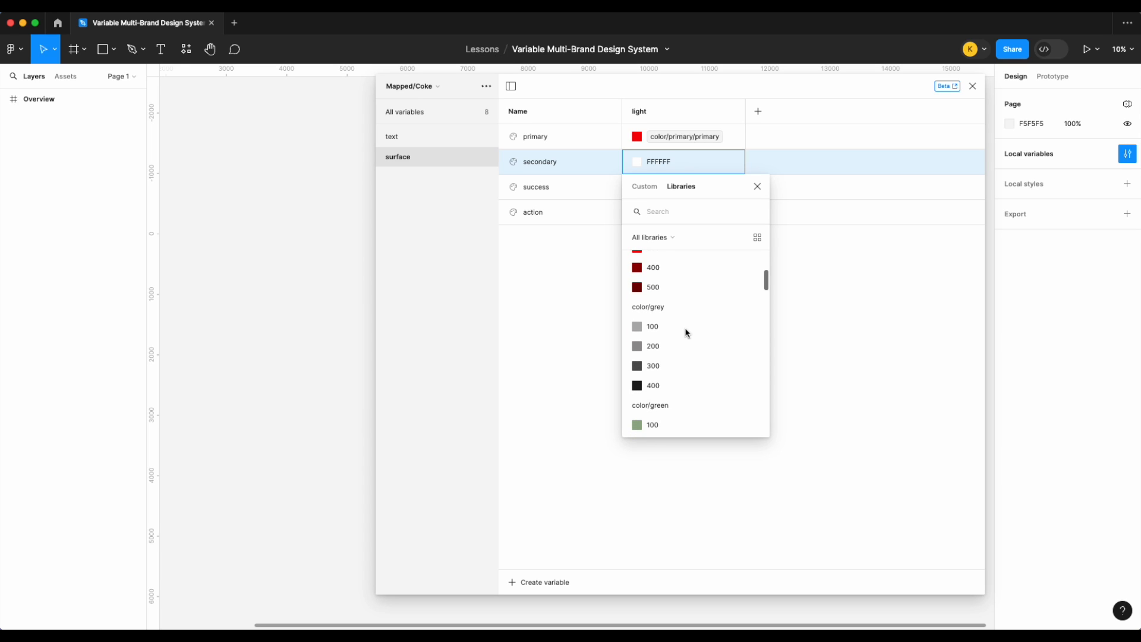
scroll(687, 333, "down", 5)
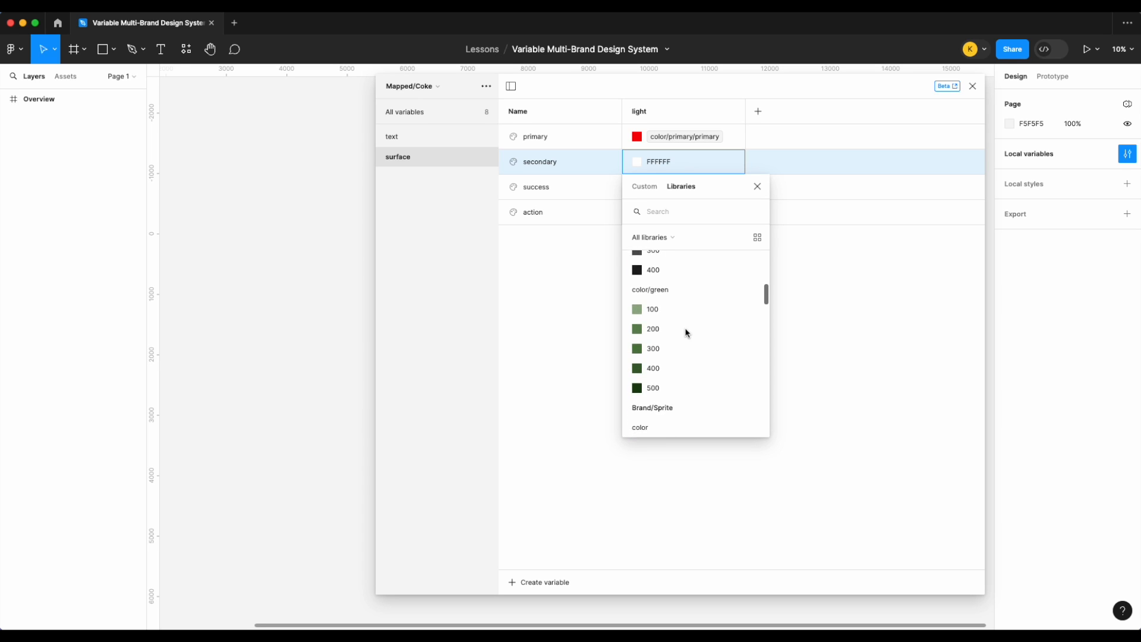
scroll(687, 332, "down", 5)
scroll(688, 314, "up", 4)
scroll(689, 315, "down", 5)
scroll(688, 315, "up", 5)
scroll(689, 315, "down", 4)
scroll(689, 316, "down", 5)
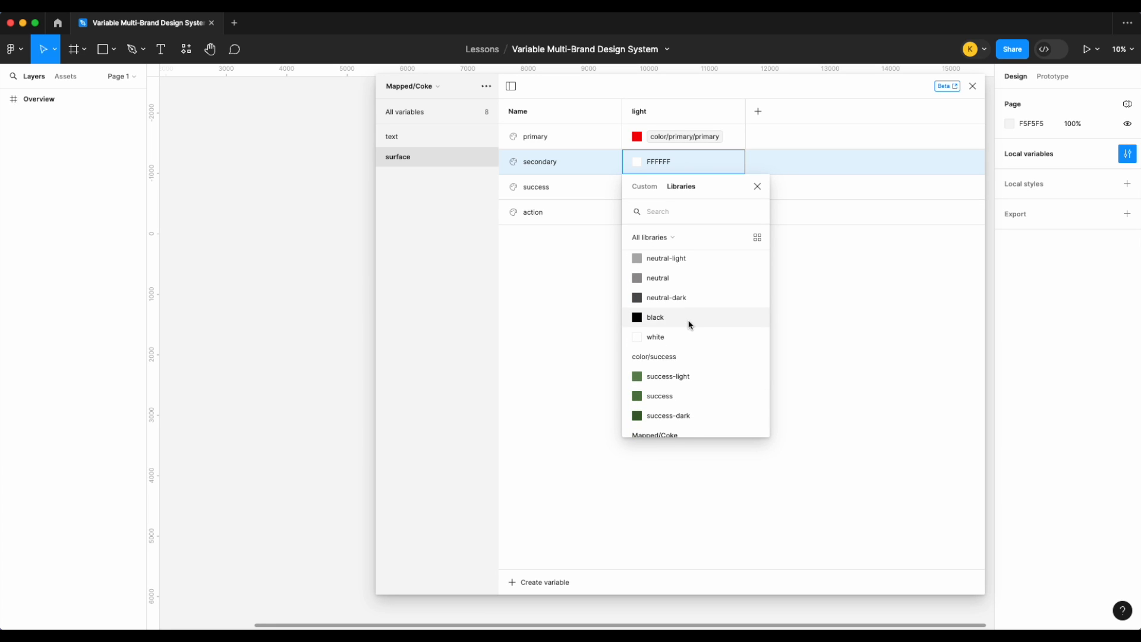
scroll(689, 324, "up", 2)
scroll(690, 333, "down", 1)
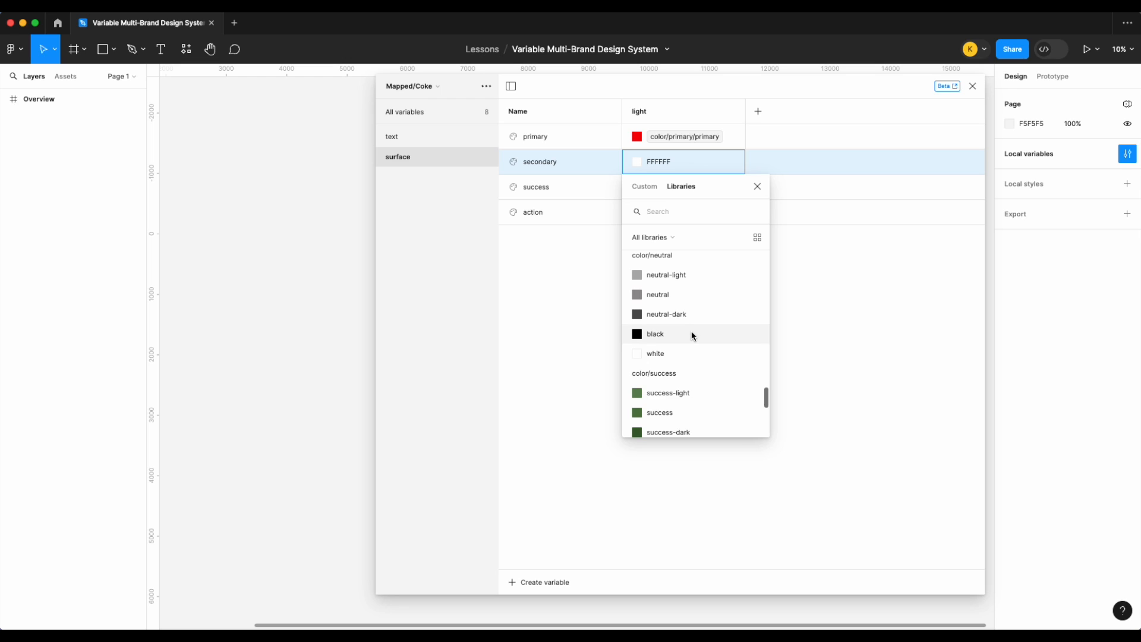
scroll(692, 337, "up", 1)
scroll(692, 337, "down", 5)
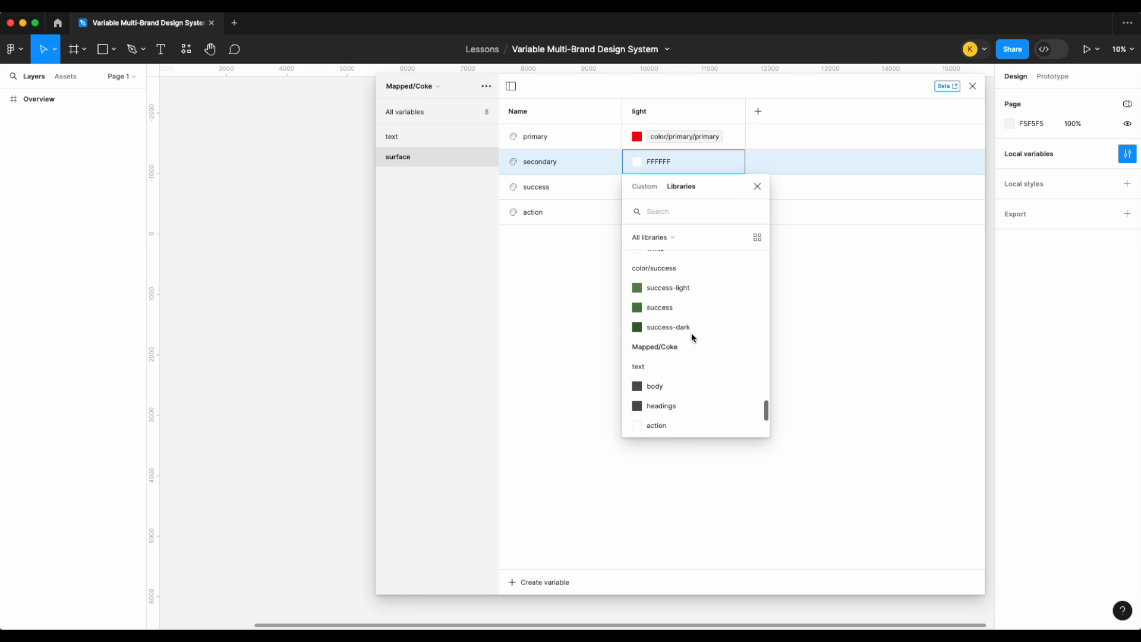
scroll(691, 337, "up", 10)
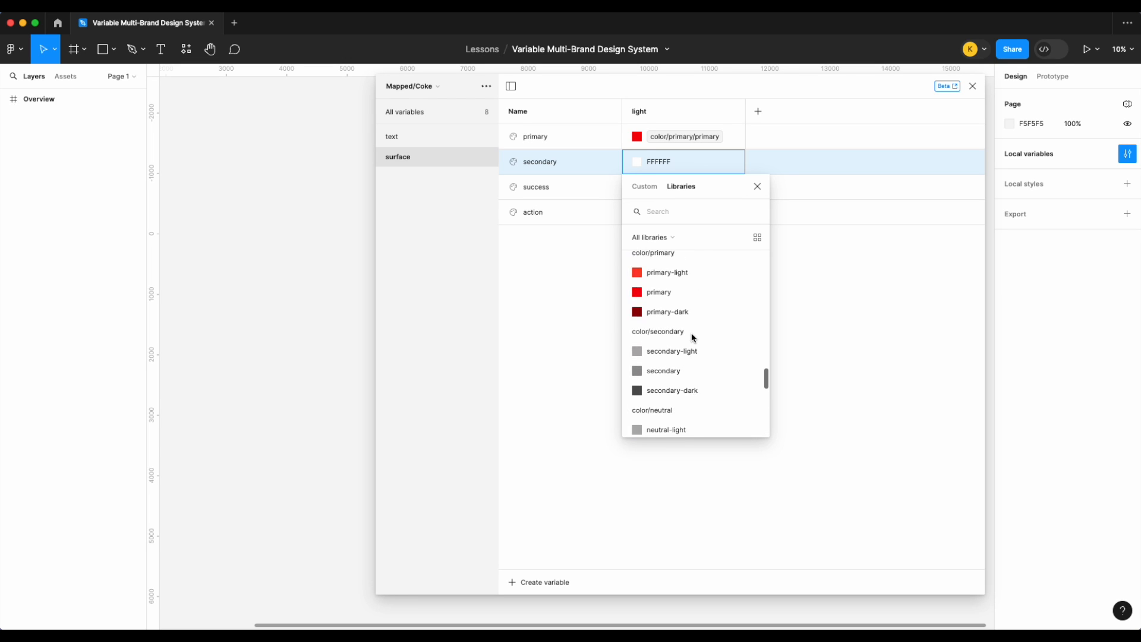
scroll(692, 338, "down", 8)
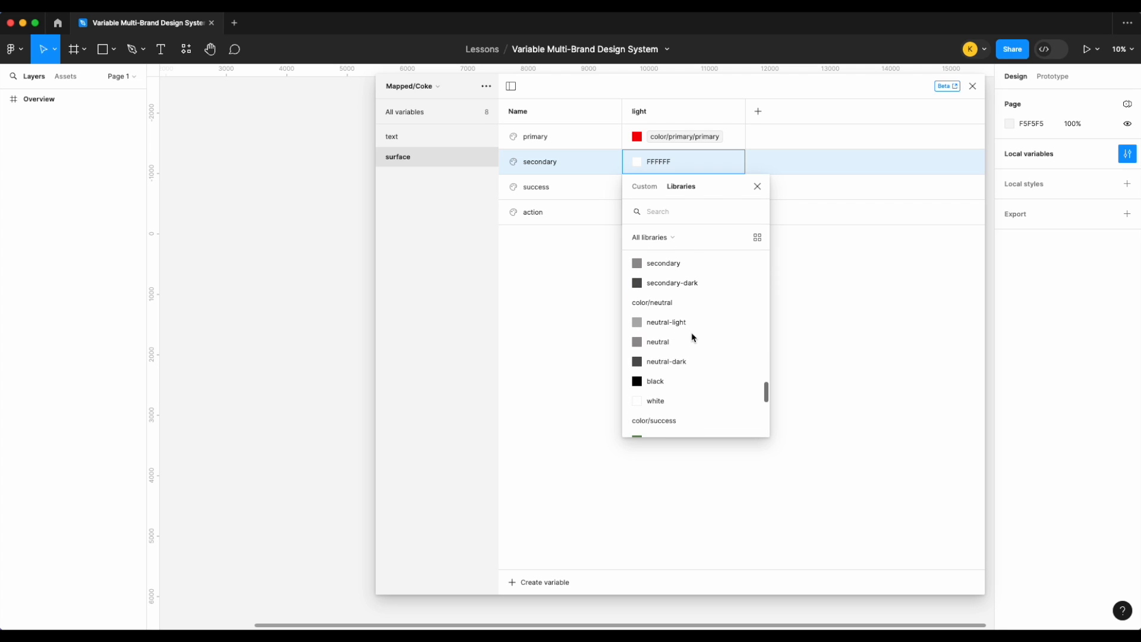
left_click(681, 391)
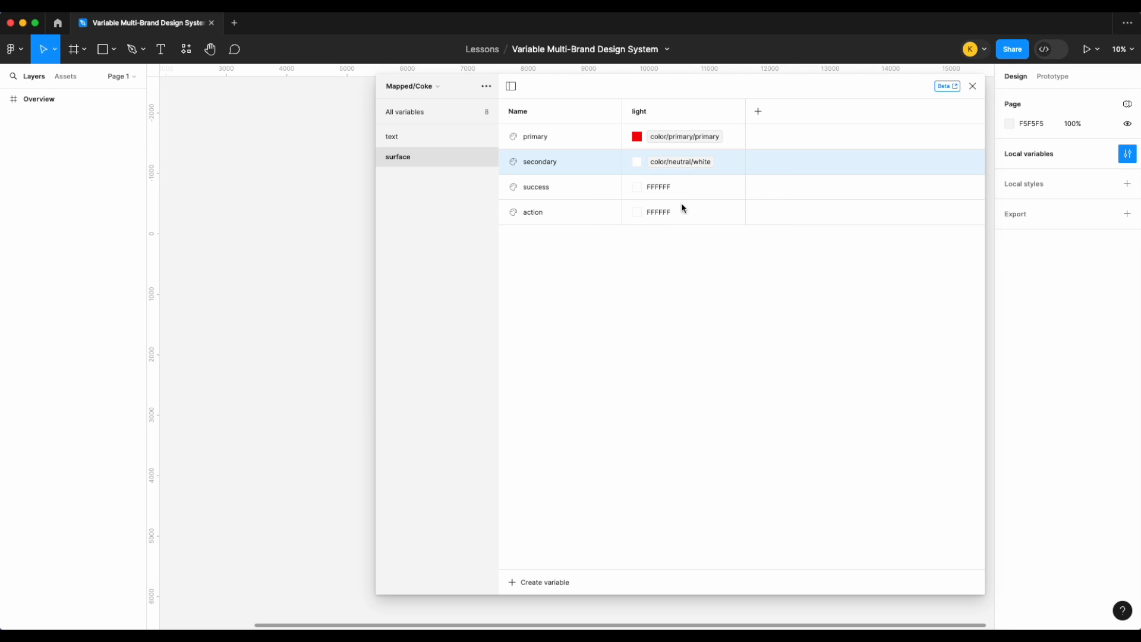
right_click(680, 186)
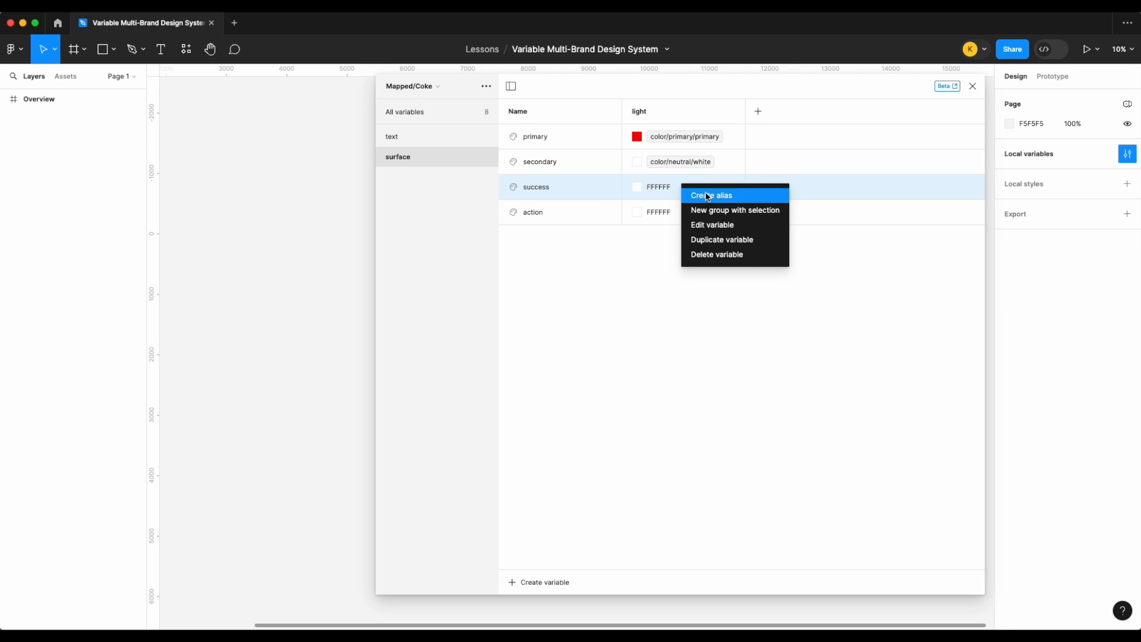
left_click(707, 195)
left_click(405, 138)
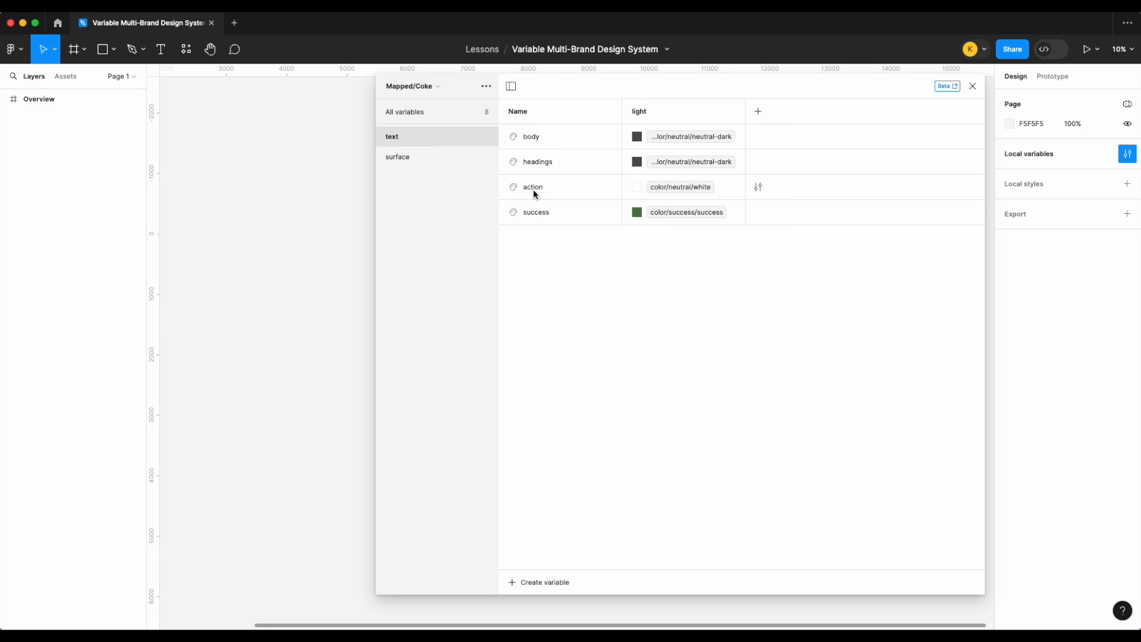
left_click(430, 157)
left_click(408, 136)
left_click(409, 152)
right_click(698, 190)
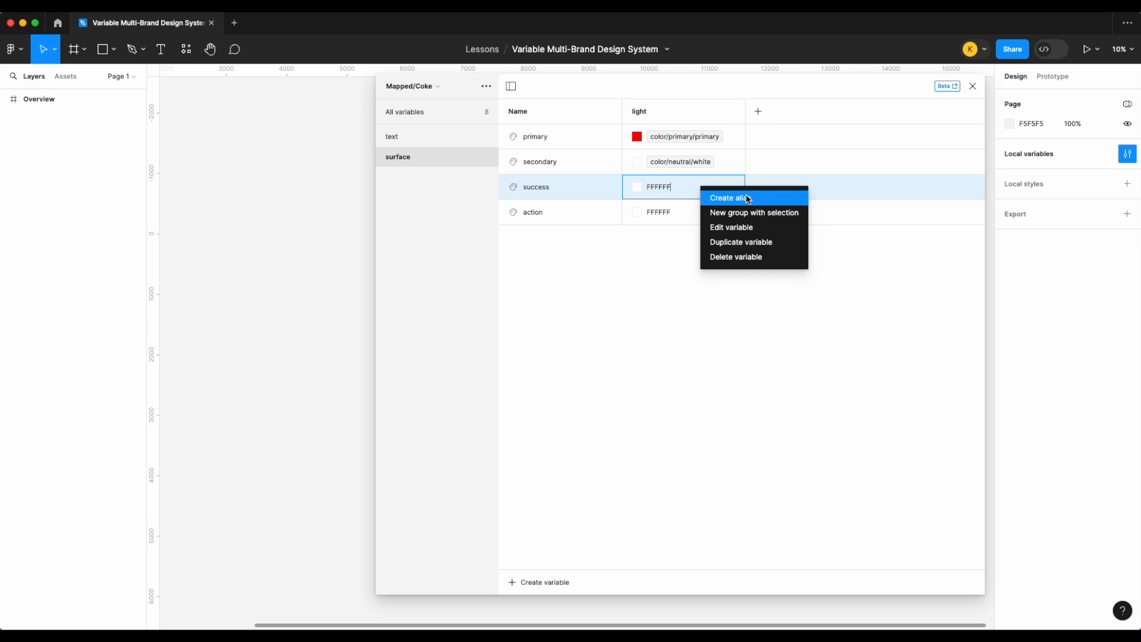
left_click(711, 193)
scroll(722, 405, "down", 10)
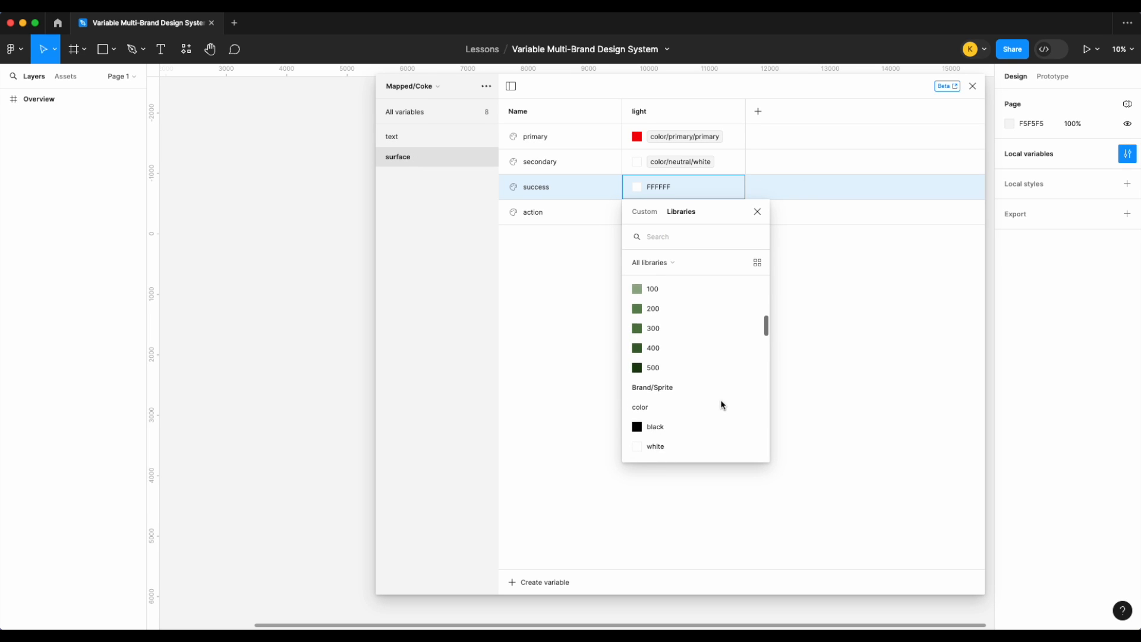
scroll(721, 405, "down", 10)
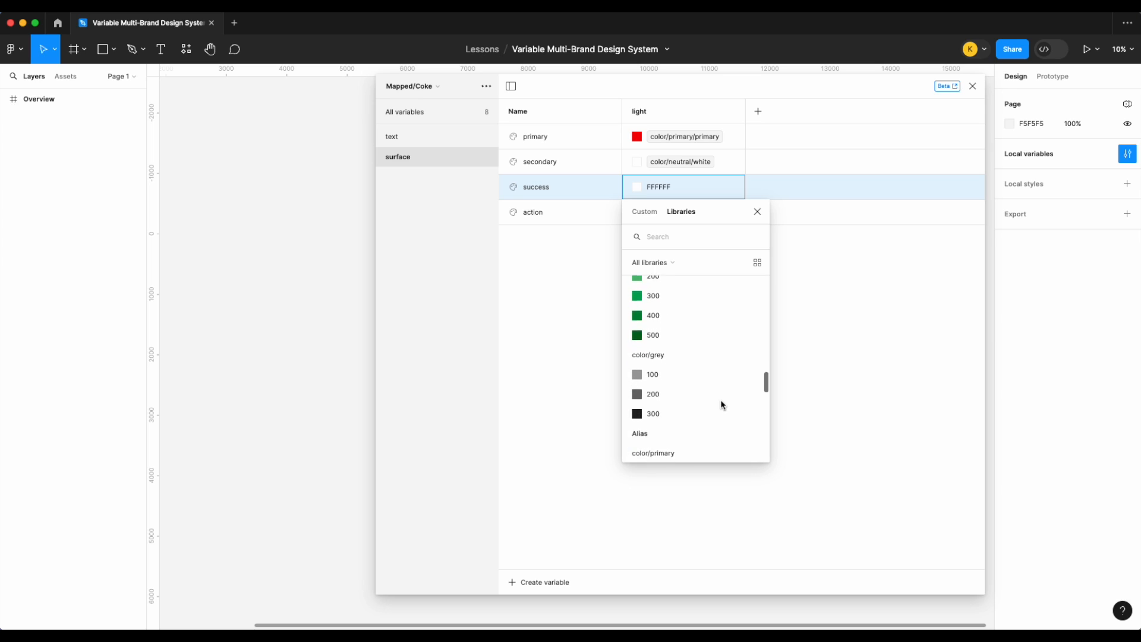
scroll(721, 405, "down", 2)
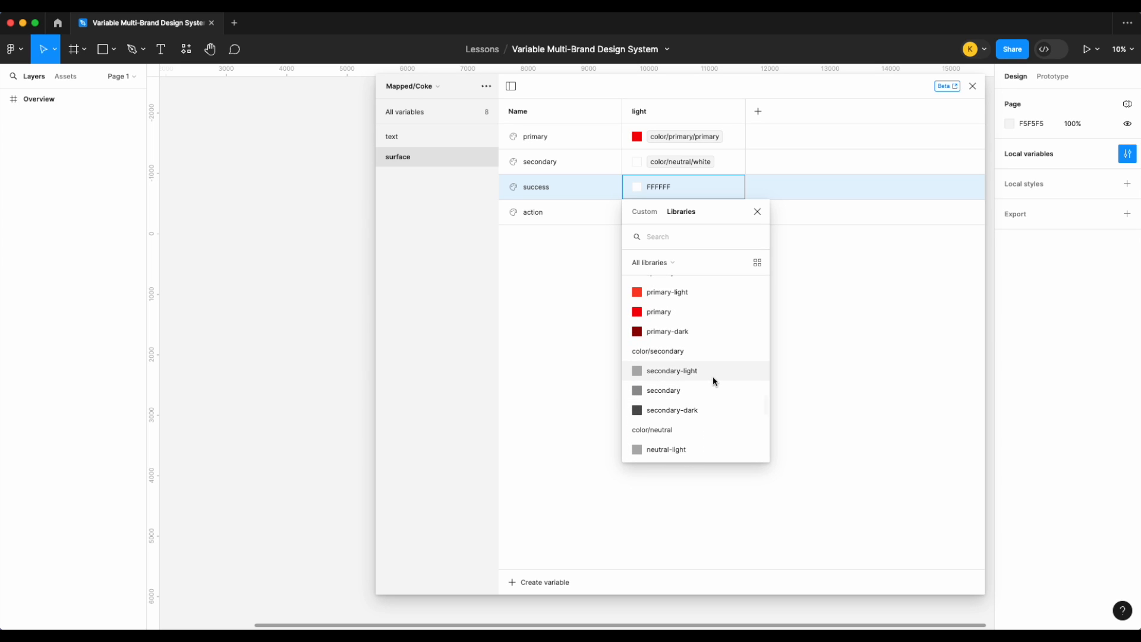
- Change the alias of the surface group's secondary variable to color/neutral/neutral-light
left_click(670, 161)
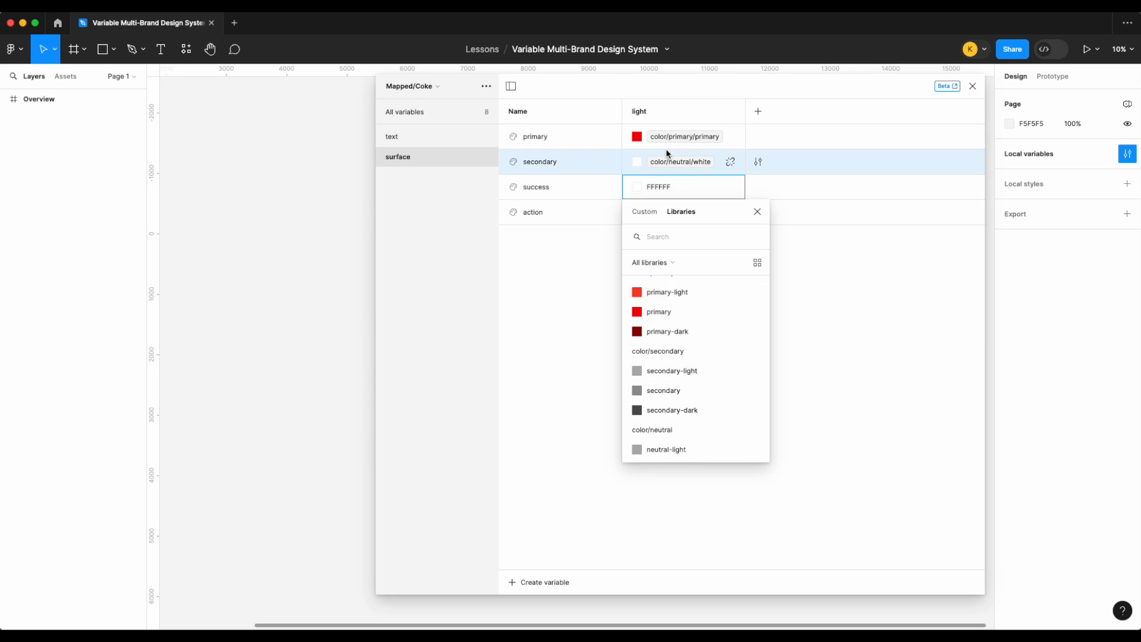
left_click(670, 161)
scroll(699, 354, "down", 5)
scroll(699, 354, "up", 4)
scroll(697, 348, "up", 3)
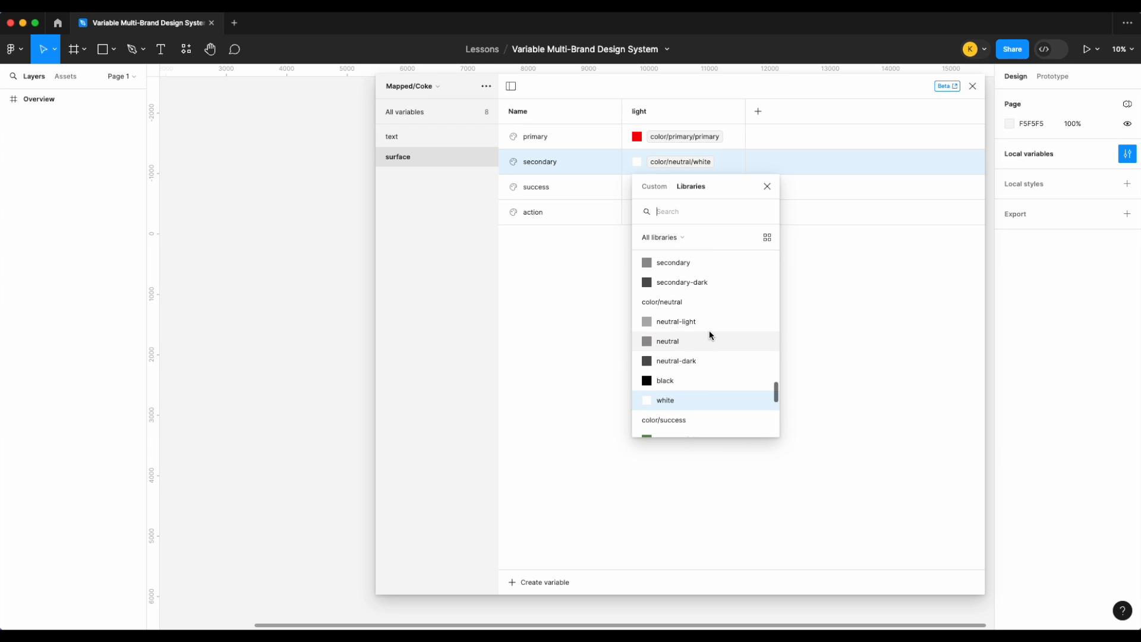
left_click(712, 325)
- Alias the surface group's success variable to color/success/success-dark for the light mode
right_click(673, 198)
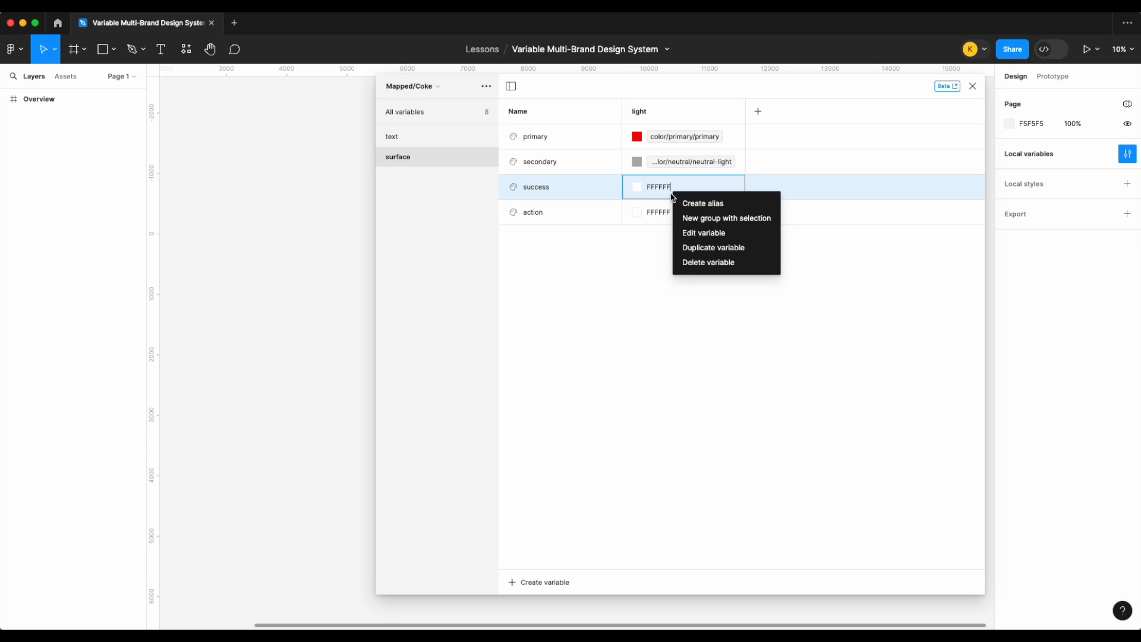
left_click(714, 204)
scroll(721, 409, "down", 5)
scroll(721, 409, "up", 6)
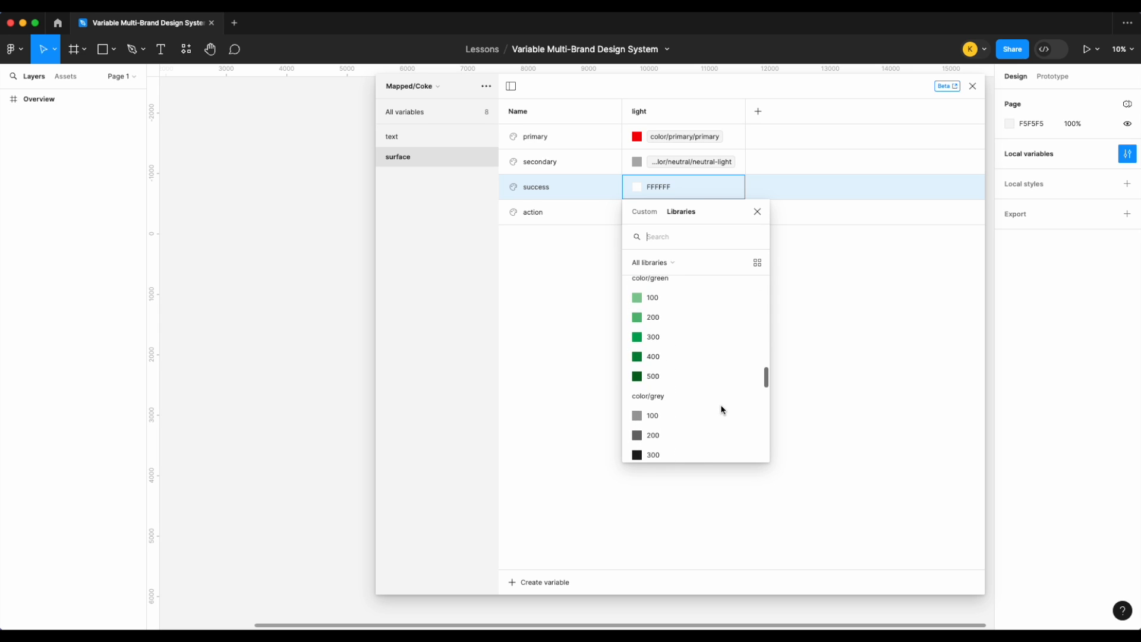
scroll(720, 409, "down", 4)
scroll(721, 409, "up", 3)
scroll(720, 409, "down", 8)
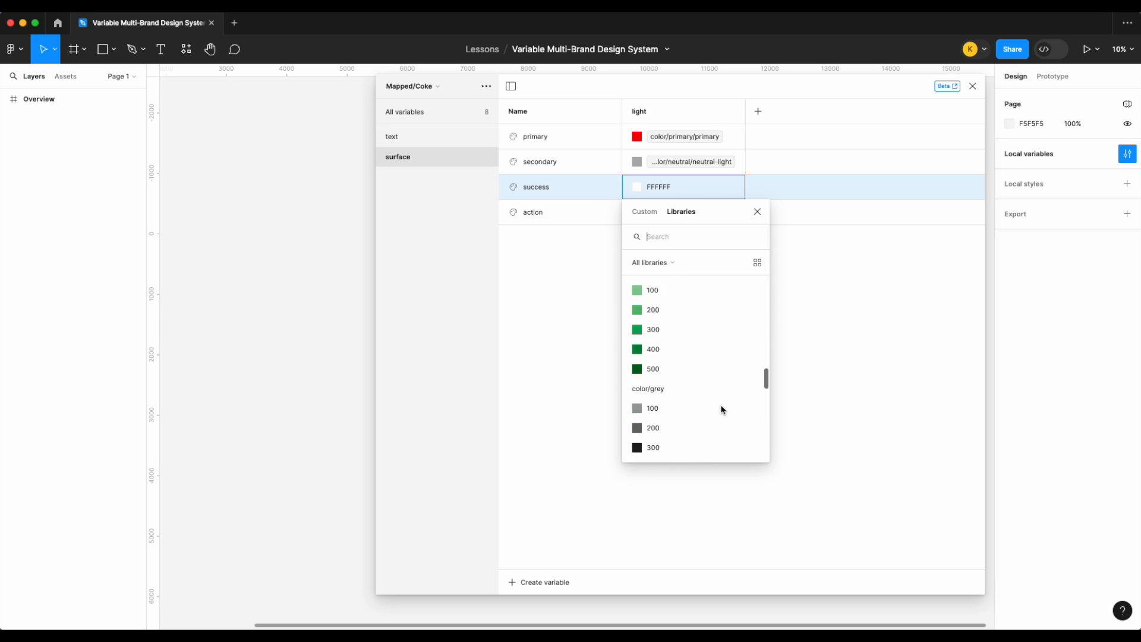
scroll(720, 409, "up", 2)
scroll(721, 409, "up", 6)
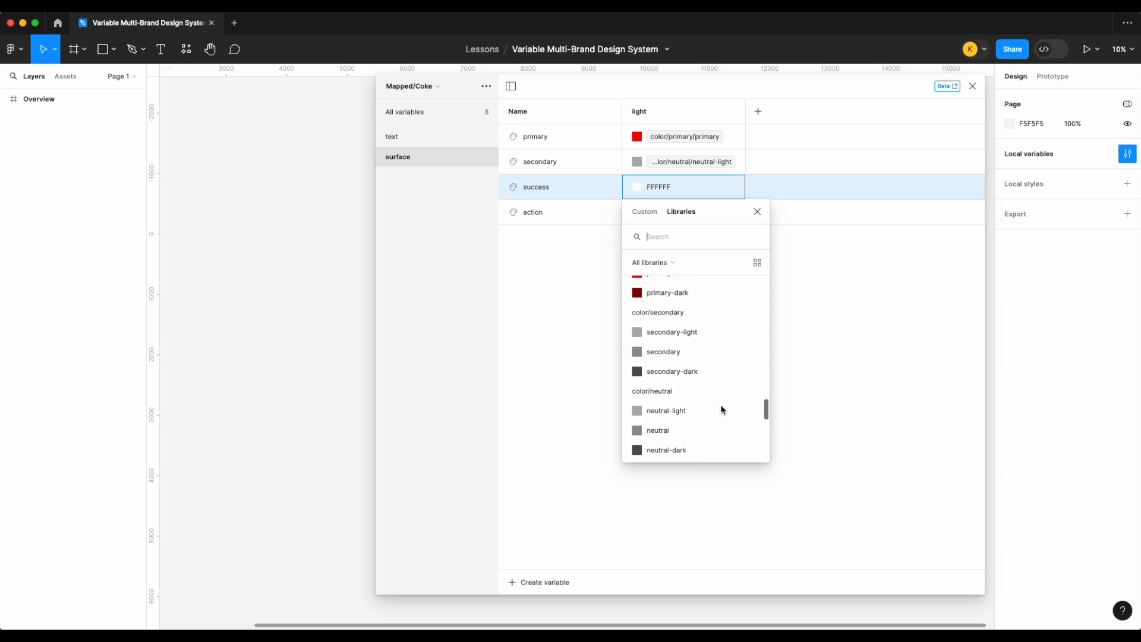
scroll(720, 409, "down", 5)
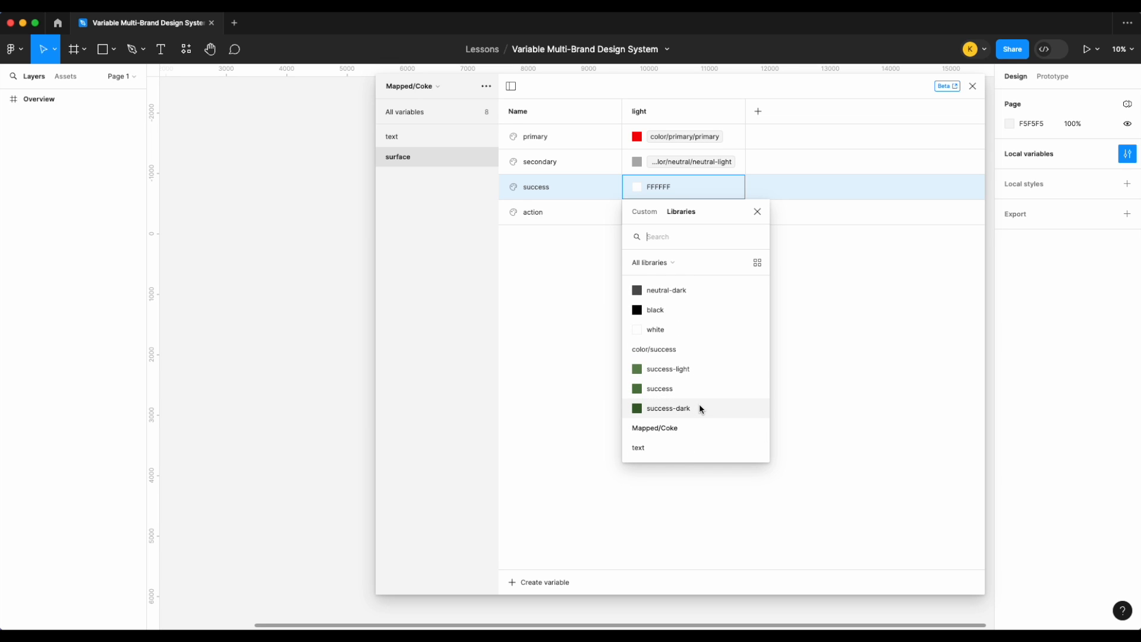
left_click(700, 407)
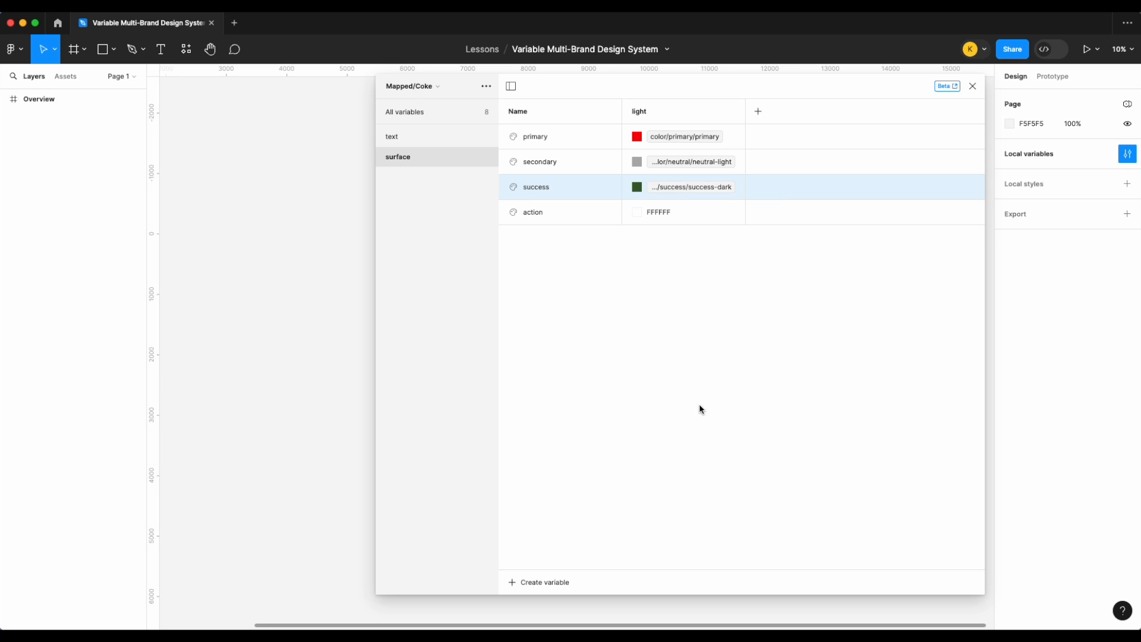
- Alias the surface group's action variable to color/neutral/white from the Alias collection for the light mode
right_click(676, 209)
left_click(707, 221)
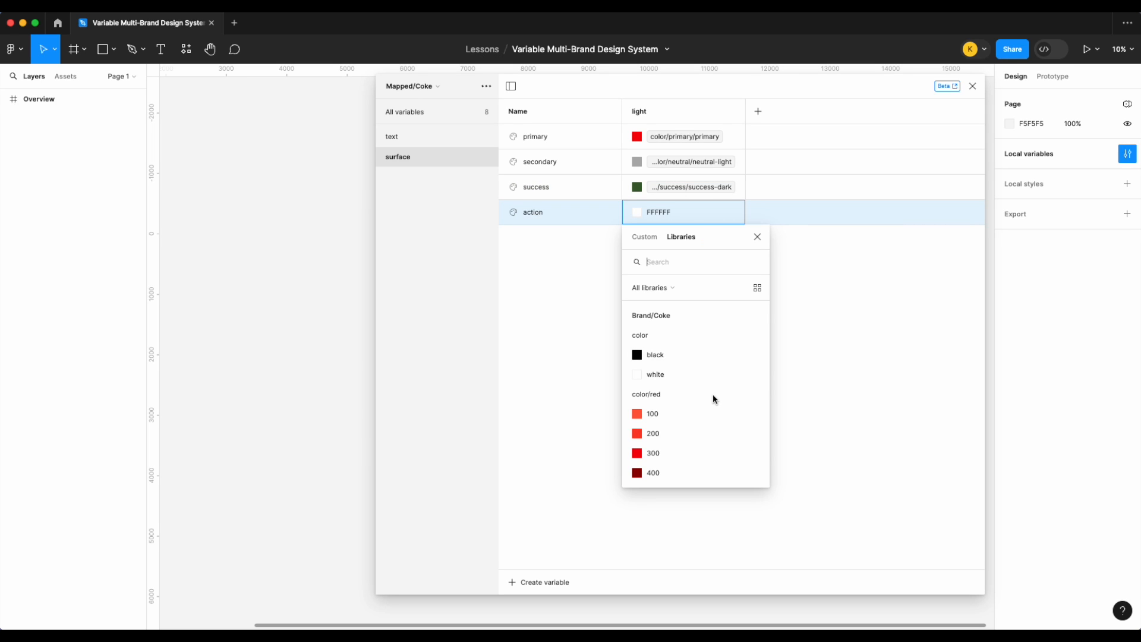
scroll(713, 394, "down", 8)
scroll(712, 394, "down", 8)
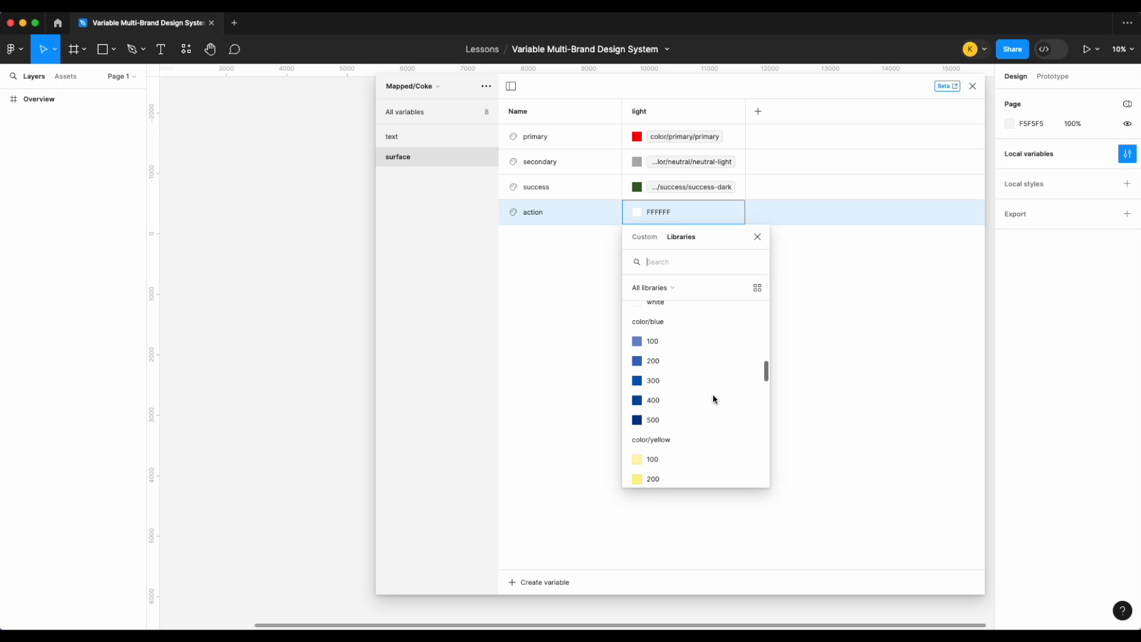
scroll(706, 363, "up", 1)
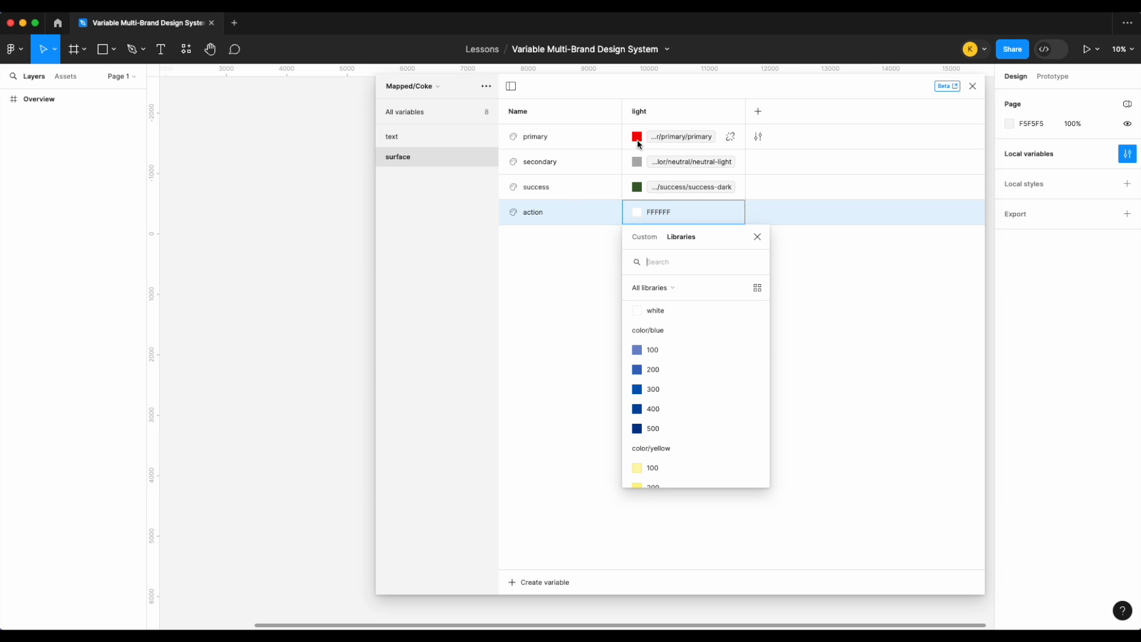
scroll(678, 363, "down", 10)
scroll(678, 362, "down", 8)
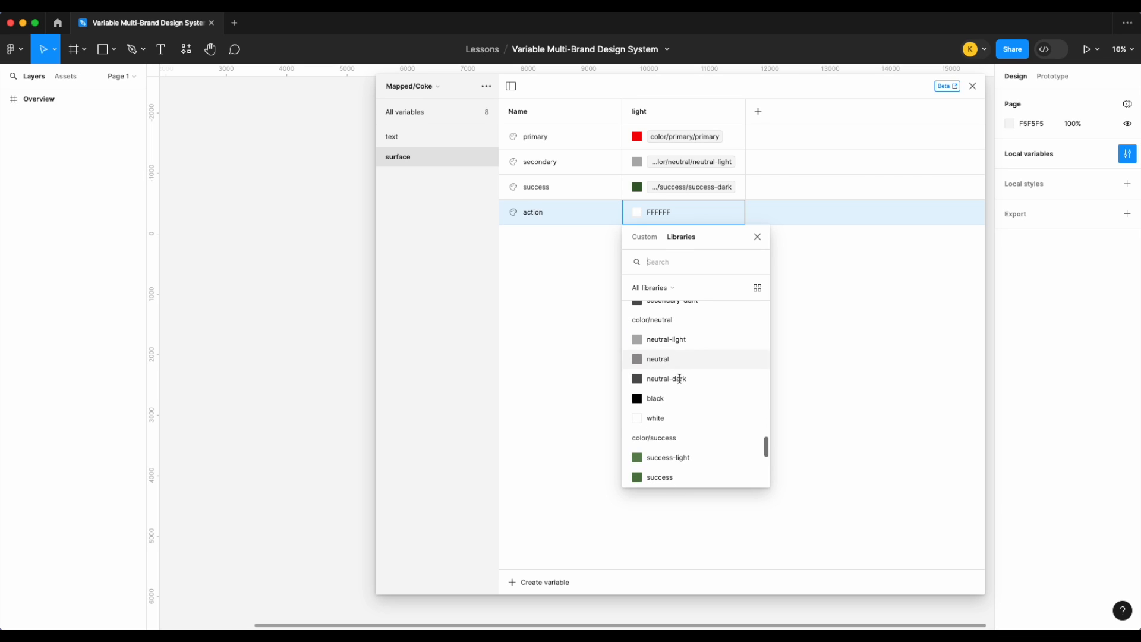
left_click(679, 419)
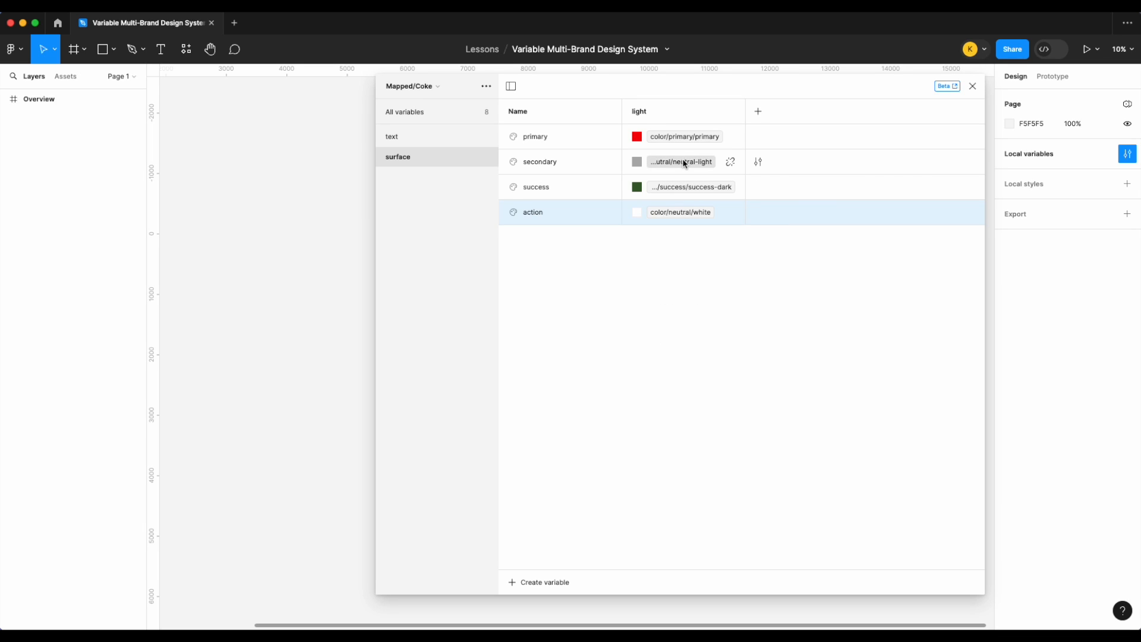
- Change the alias of the surface group's secondary variable to color/secondary/secondary-light from the Alias collection
left_click(684, 161)
scroll(729, 334, "up", 5)
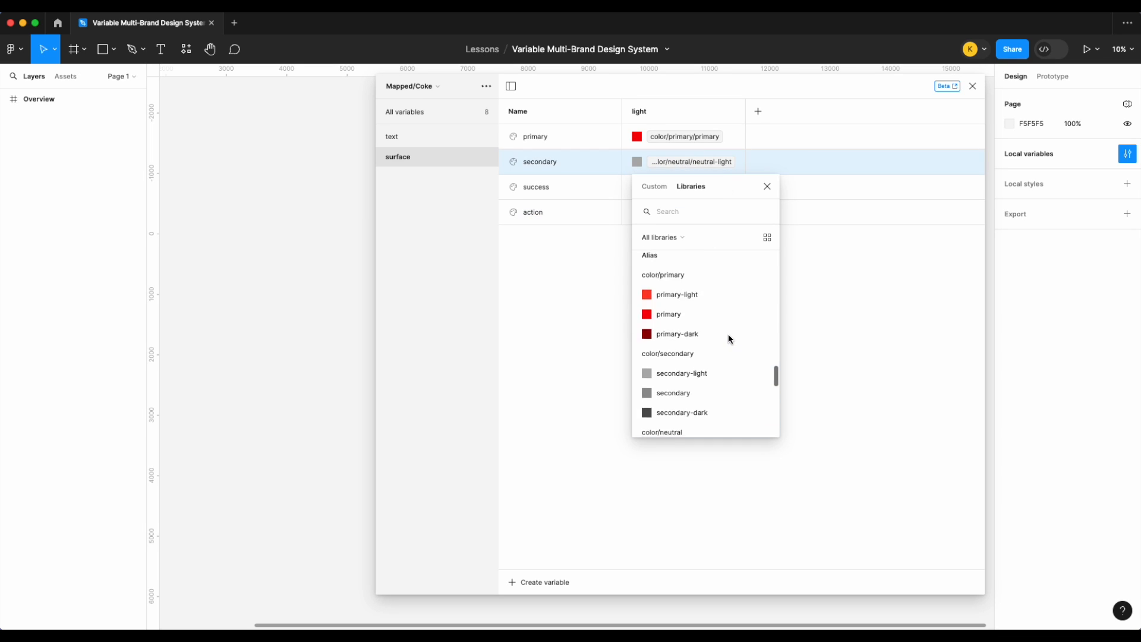
scroll(728, 334, "up", 1)
scroll(729, 334, "down", 2)
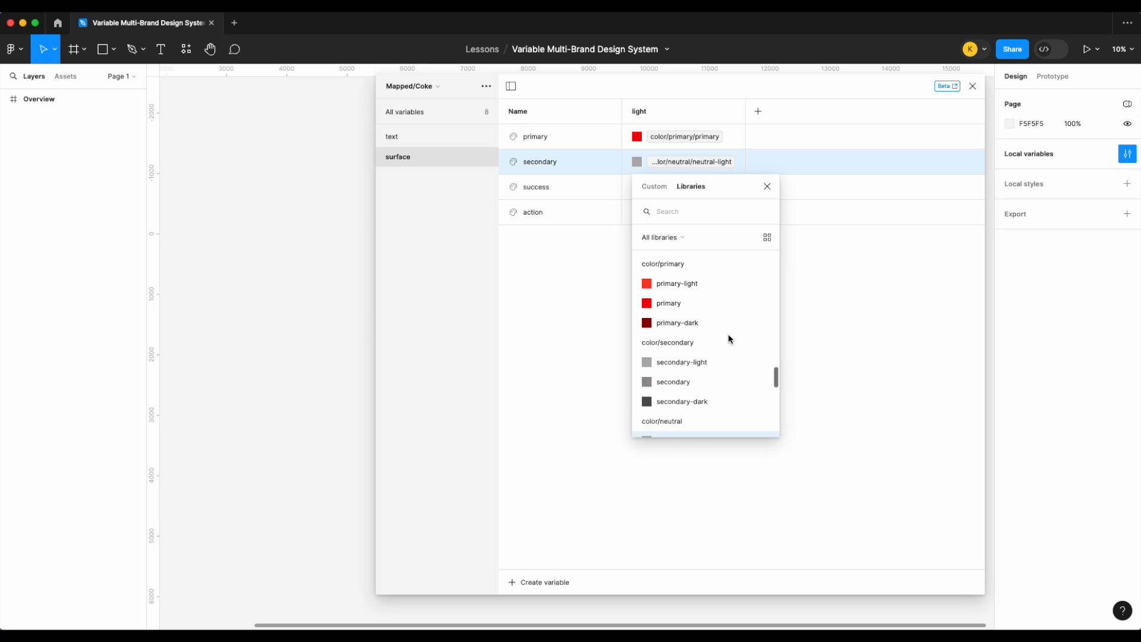
scroll(729, 334, "down", 1)
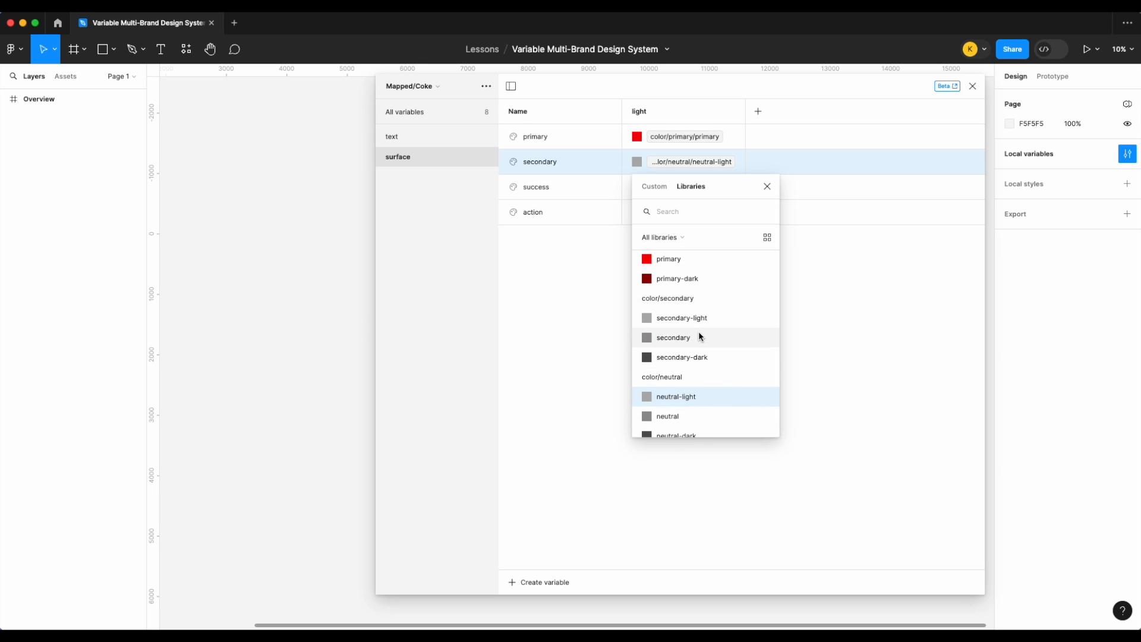
scroll(709, 337, "up", 2)
scroll(709, 338, "down", 1)
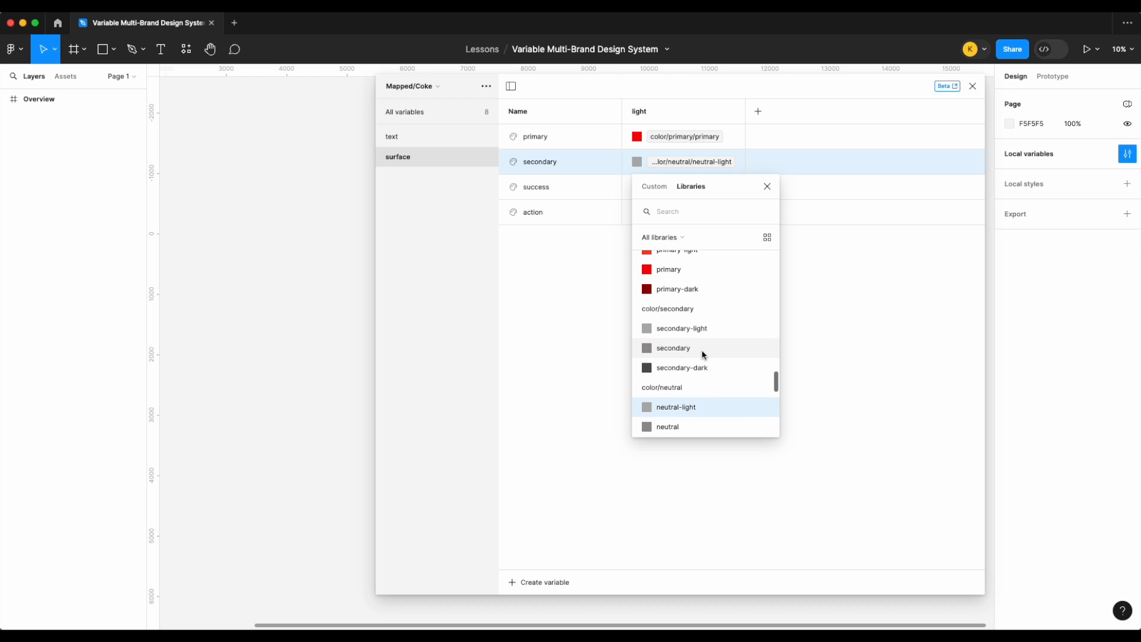
left_click(711, 337)
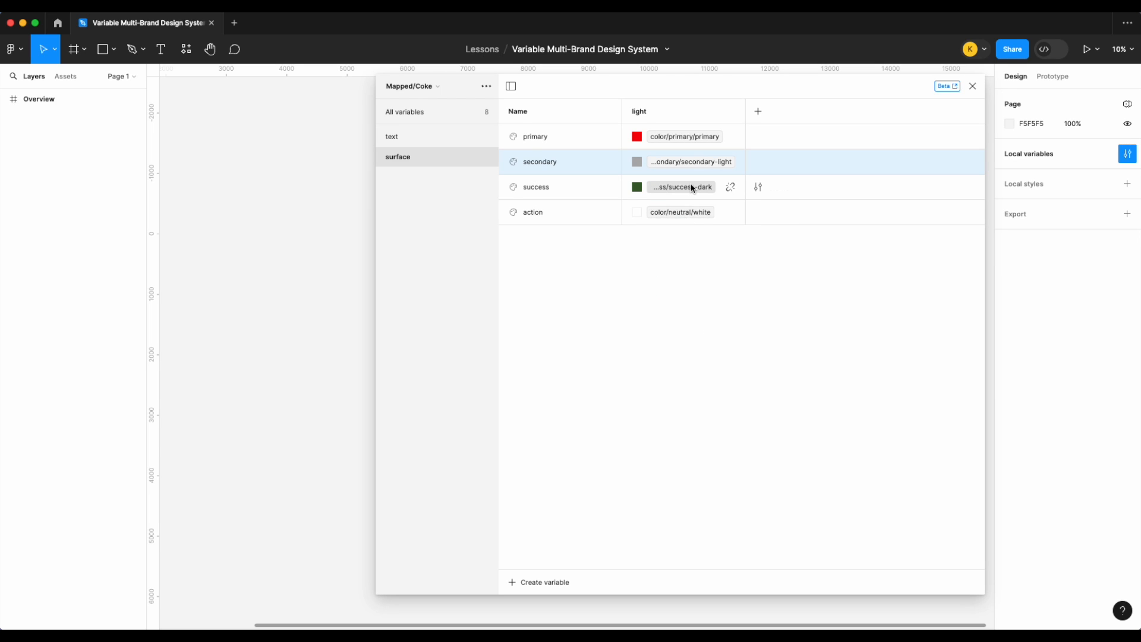
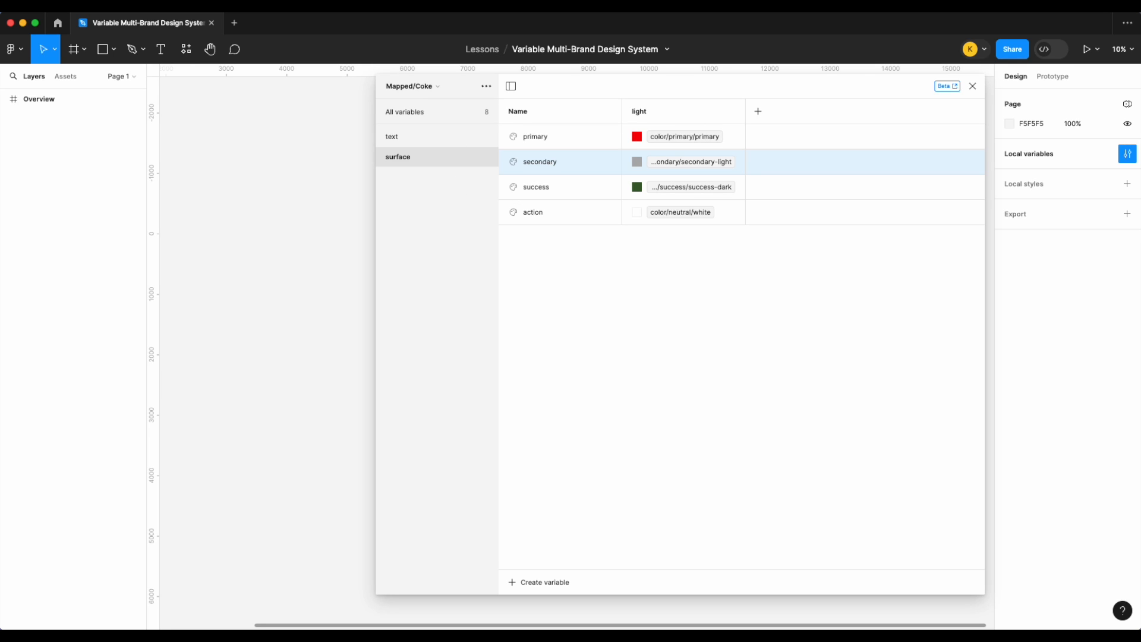
- From the list of all variables, create a color variable named border/primary in the Mapped/Coke collection
left_click(432, 113)
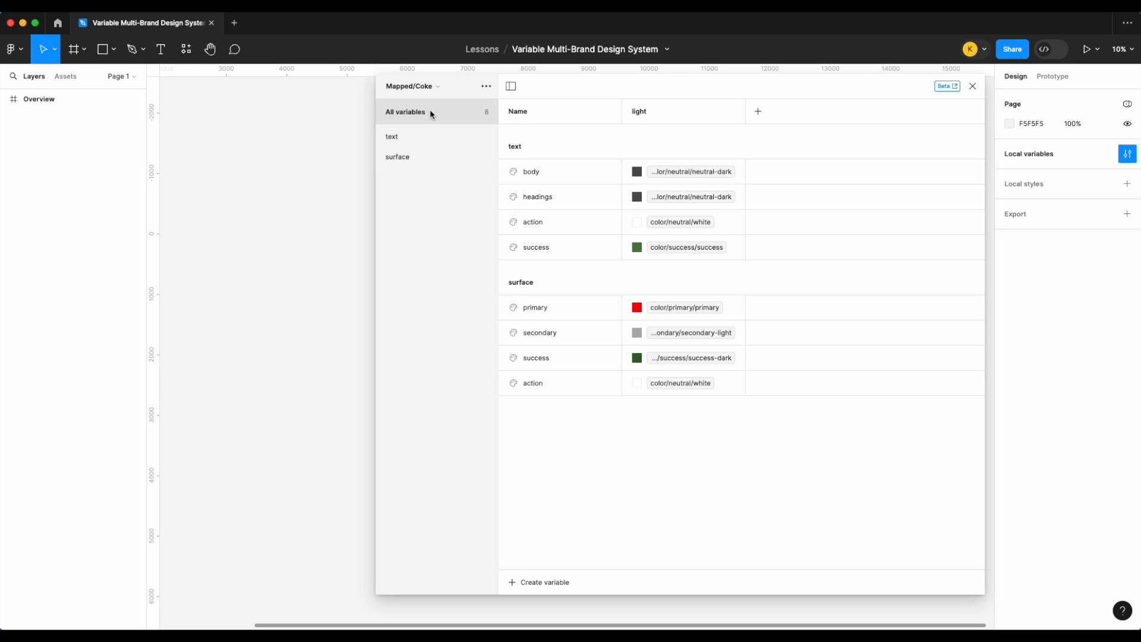
left_click(532, 585)
left_click(538, 572)
type("border/")
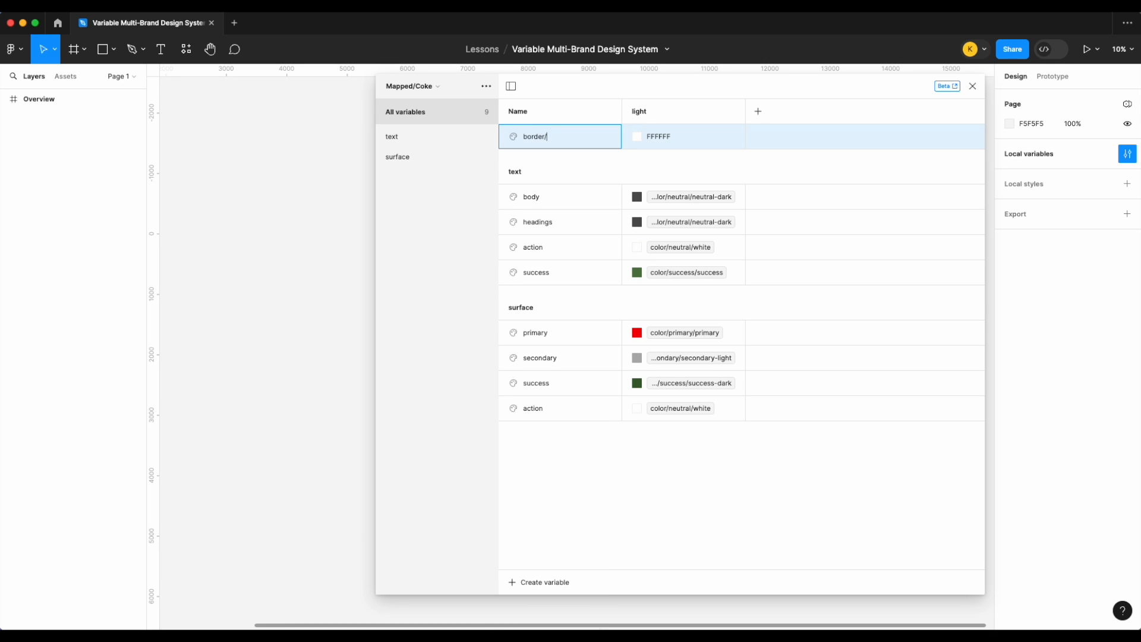
key("Return")
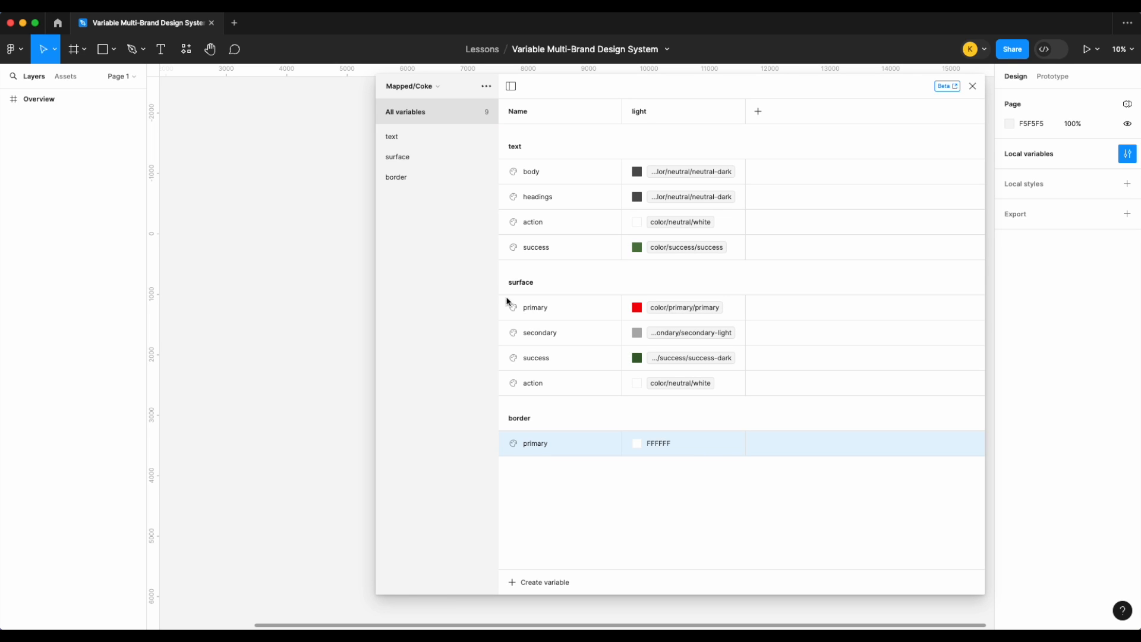
- Add a color variable named secondary to the border group
left_click(427, 177)
left_click(545, 582)
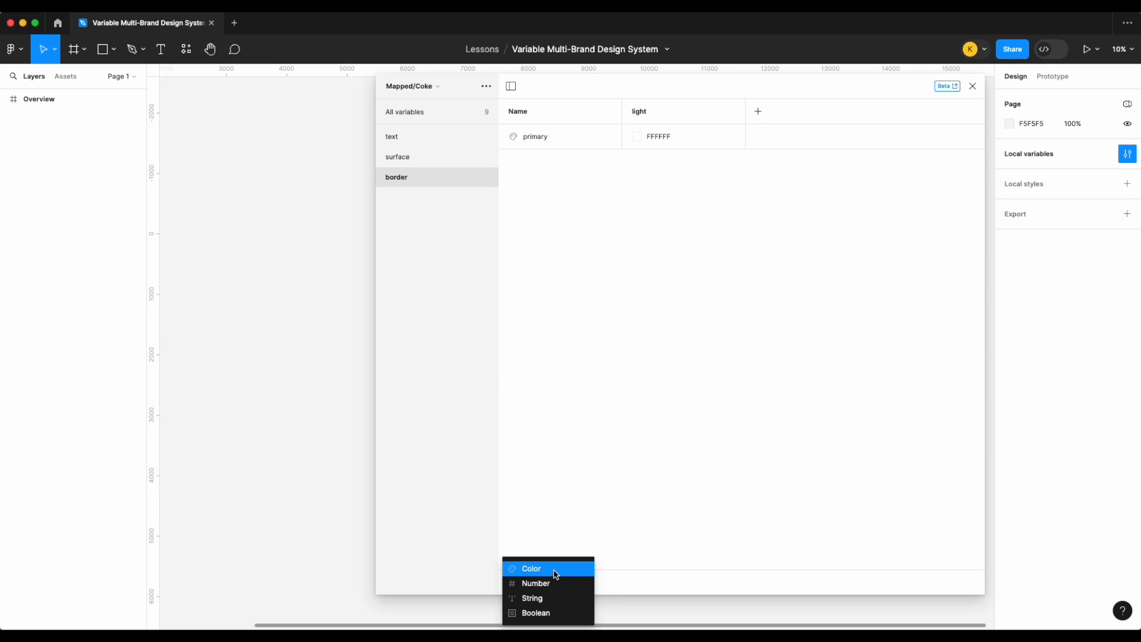
left_click(556, 572)
type("secondary")
key("Return")
- Add two more color variables named success and action to the border group
left_click(545, 582)
left_click(548, 572)
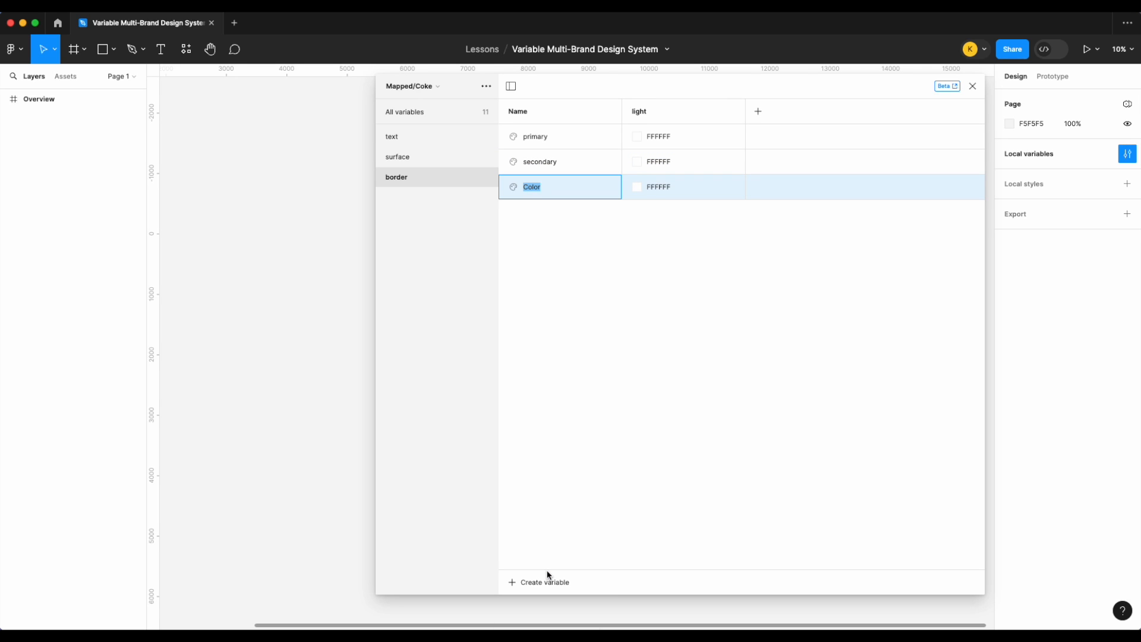
type("success")
key("Return")
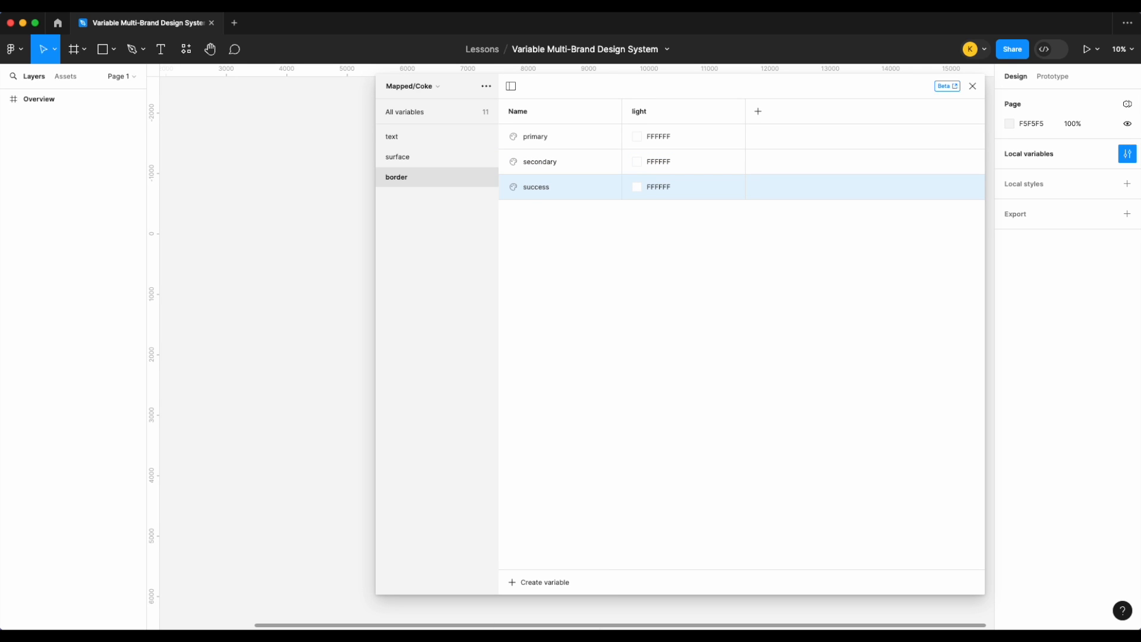
left_click(547, 585)
left_click(553, 569)
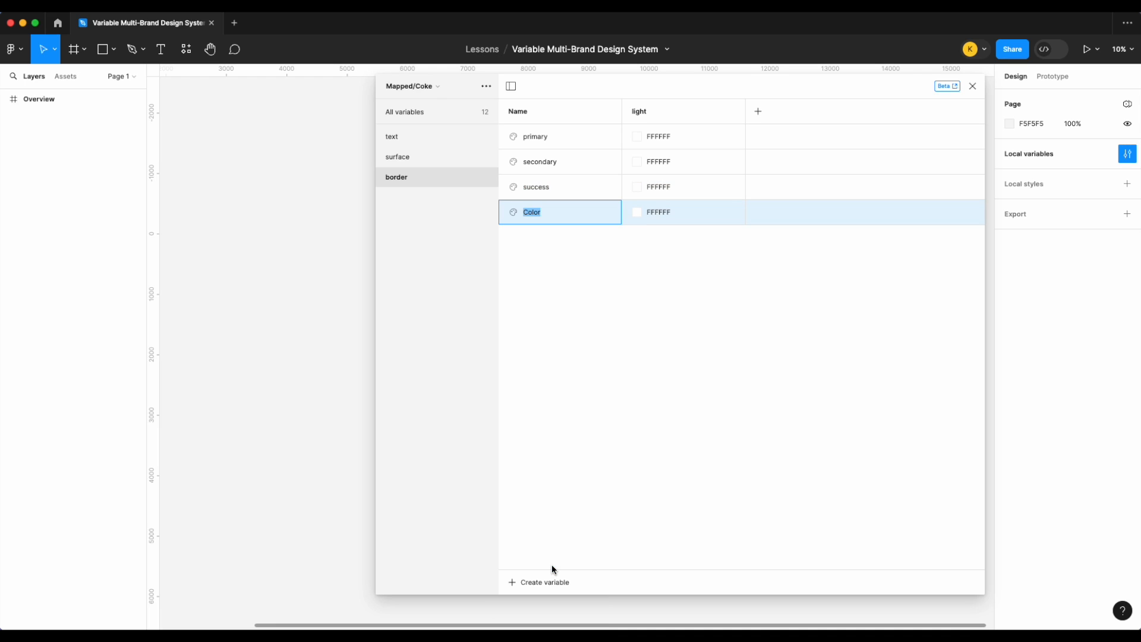
type("action")
key("Return")
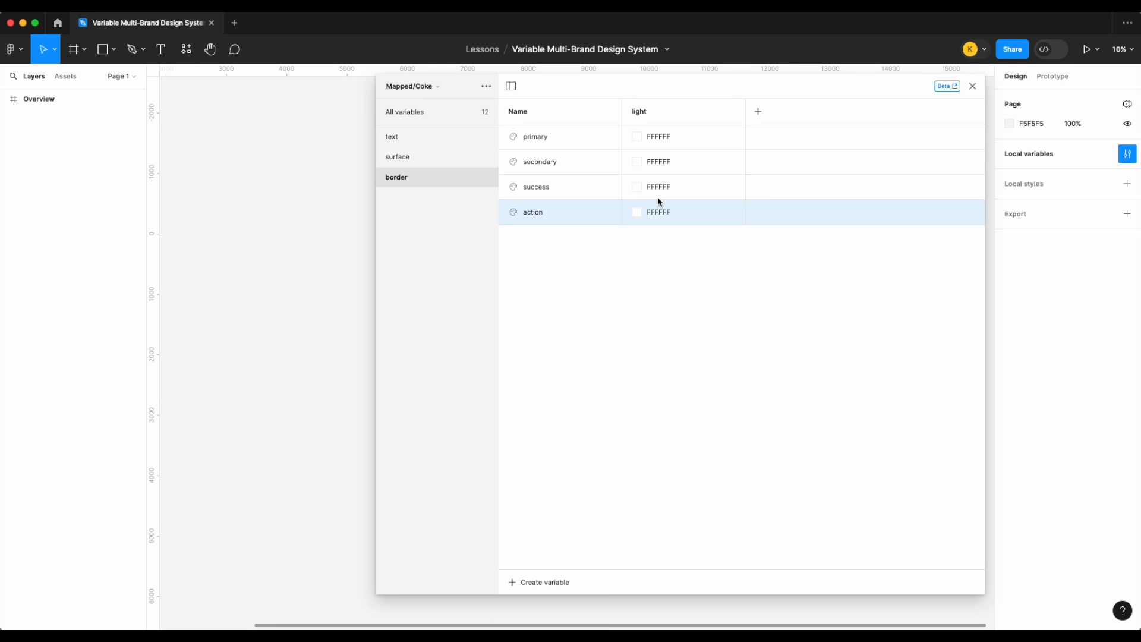
- Alias the border group's primary variable to color/primary/primary from the Alias collection for the light mode
right_click(673, 141)
left_click(696, 152)
scroll(690, 286, "down", 10)
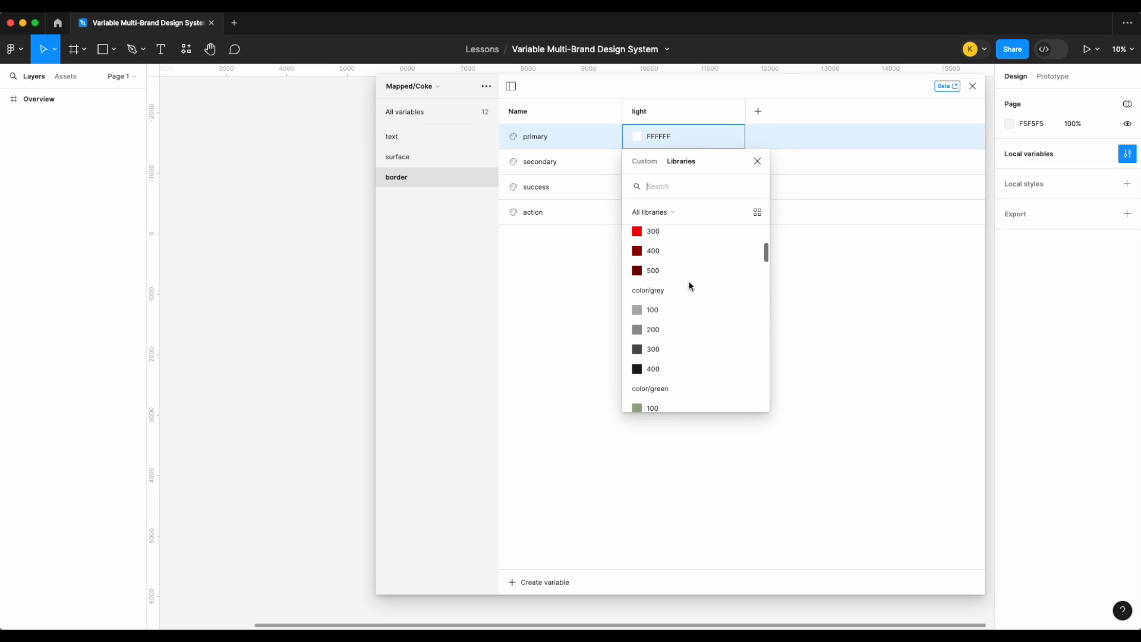
scroll(690, 286, "down", 5)
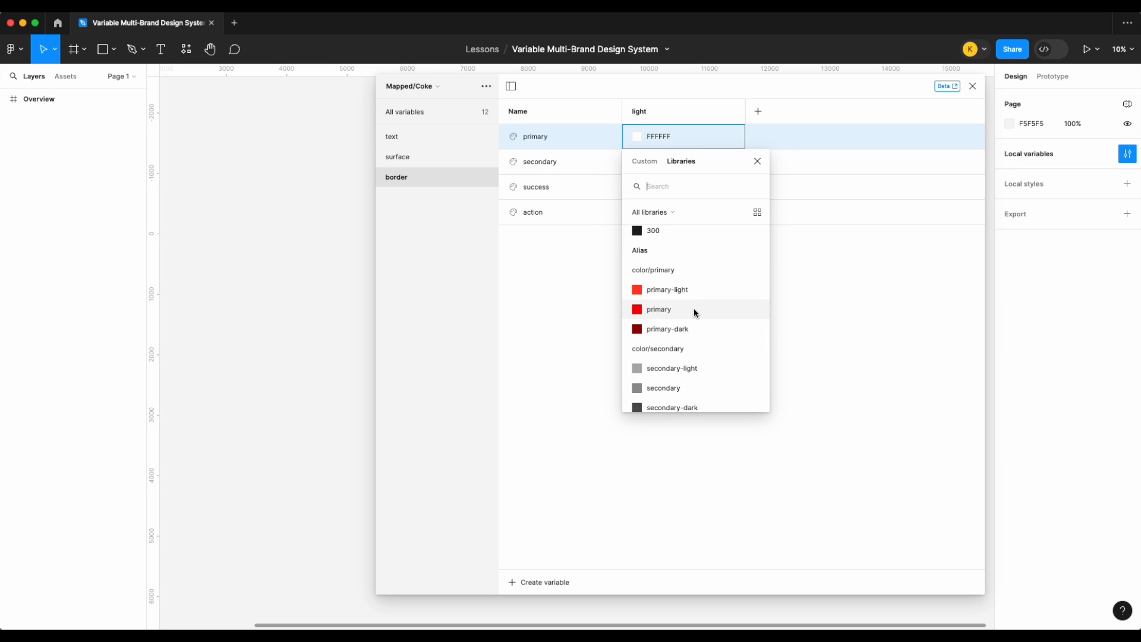
scroll(694, 308, "up", 4)
scroll(694, 312, "down", 4)
left_click(685, 310)
- Alias the border group's secondary variable to color/secondary/secondary from the Alias collection for the light mode
right_click(690, 159)
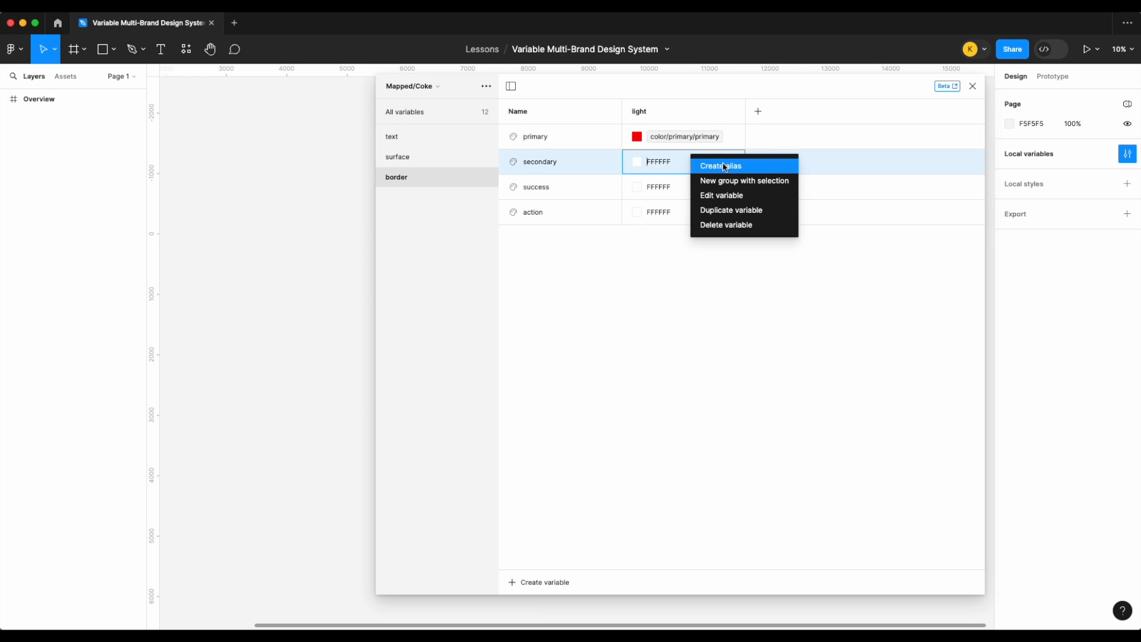
left_click(725, 165)
scroll(722, 350, "down", 6)
scroll(722, 351, "down", 10)
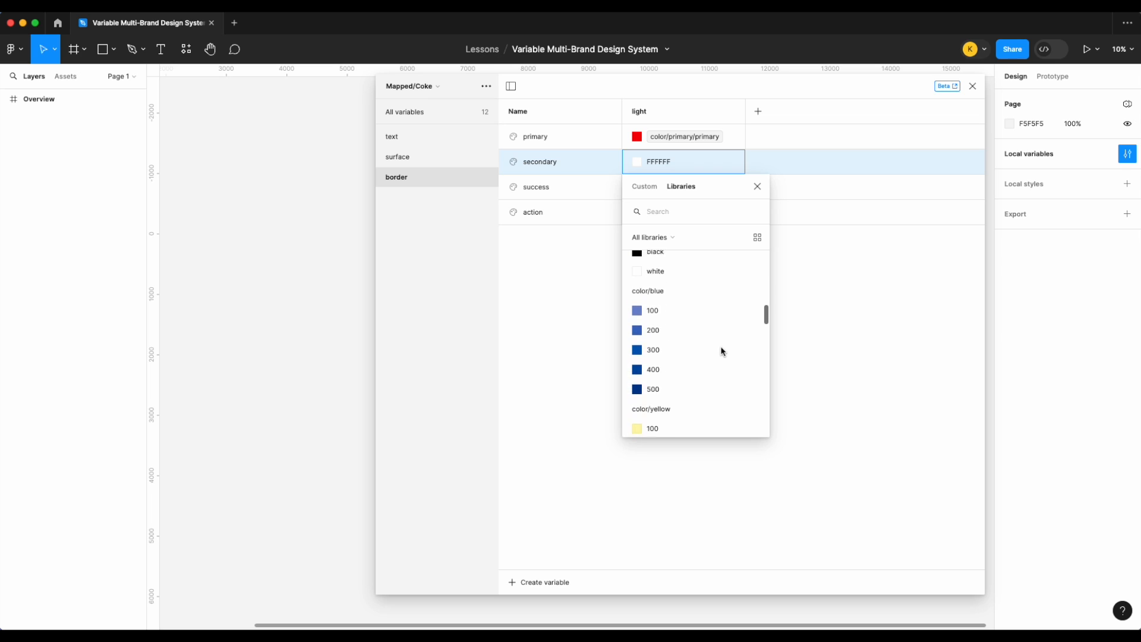
scroll(722, 351, "down", 10)
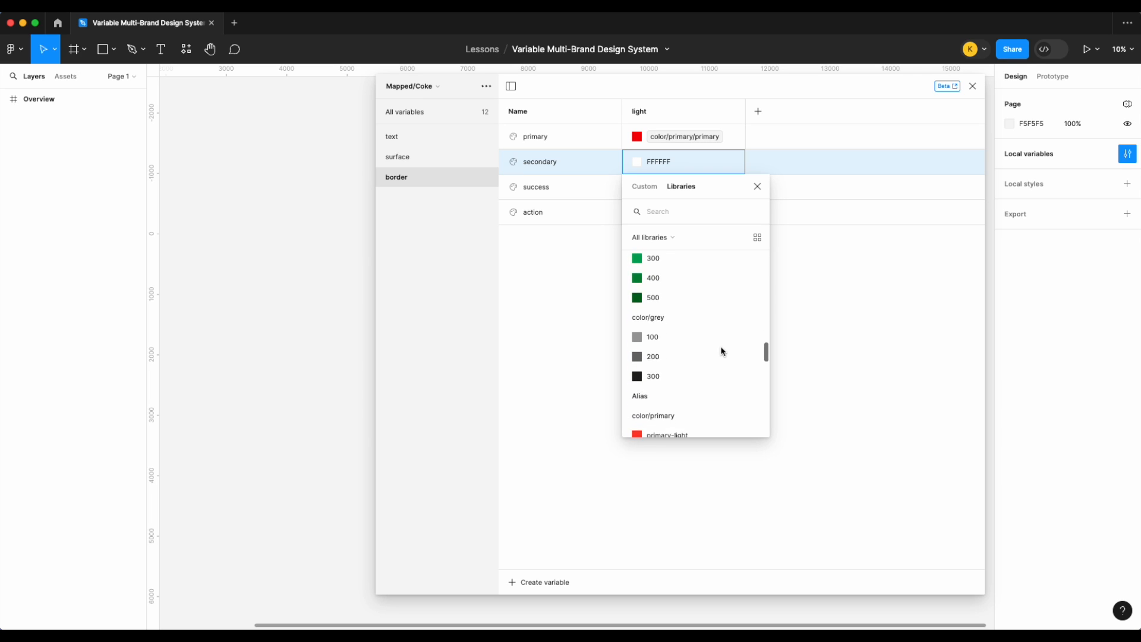
left_click(712, 333)
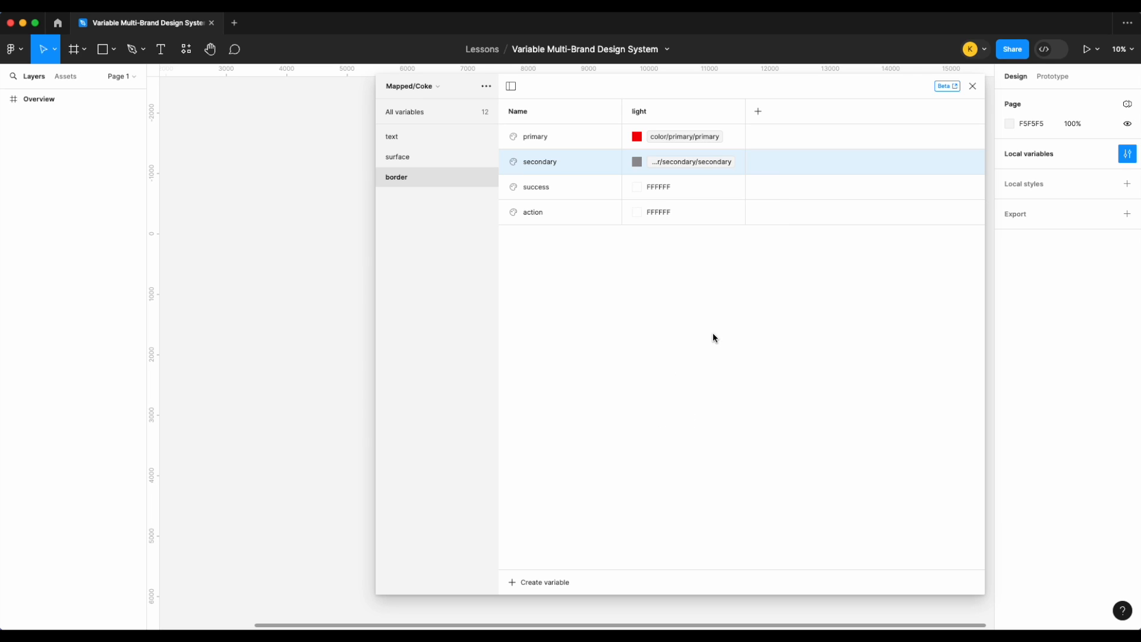
- Alias the border group's success variable to color/success/success from the Alias collection for the light mode
right_click(694, 191)
left_click(724, 198)
scroll(721, 397, "down", 20)
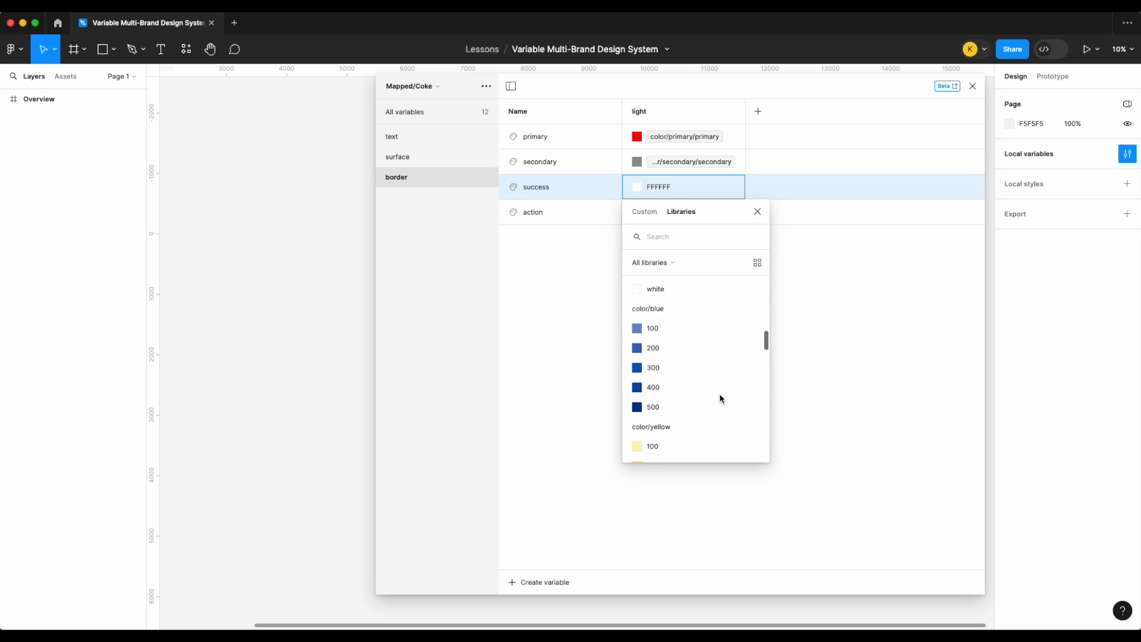
scroll(721, 398, "down", 8)
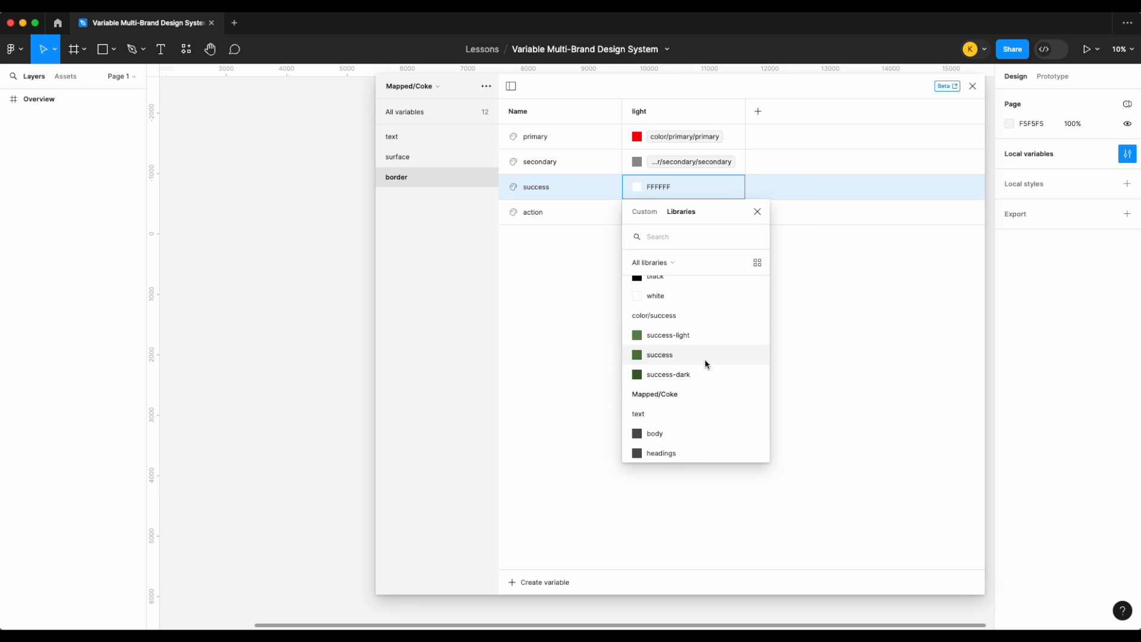
left_click(706, 361)
- Alias the border group's action variable to color/neutral/white from the Alias collection for the light mode
right_click(693, 212)
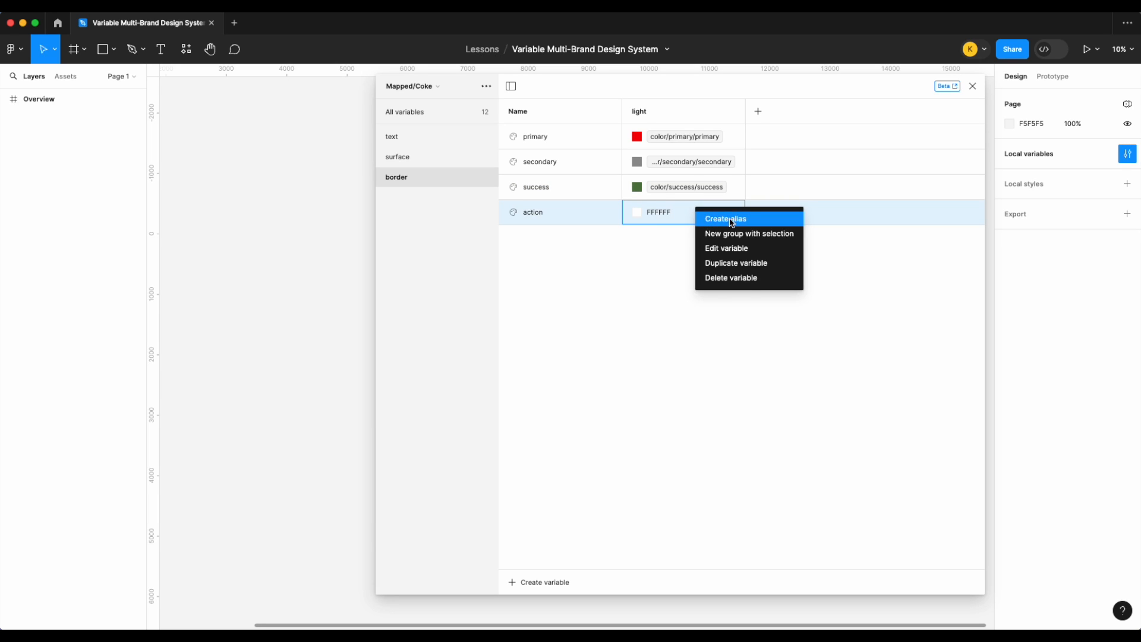
left_click(724, 220)
scroll(730, 391, "down", 5)
scroll(730, 391, "down", 3)
scroll(730, 391, "up", 5)
scroll(730, 391, "down", 3)
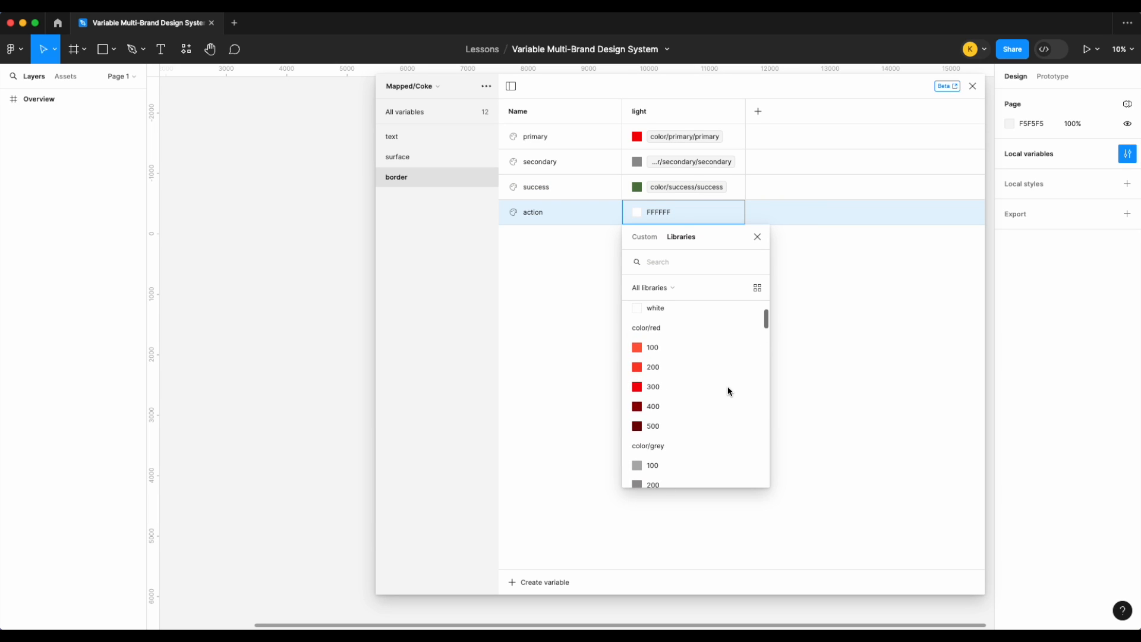
scroll(730, 391, "down", 5)
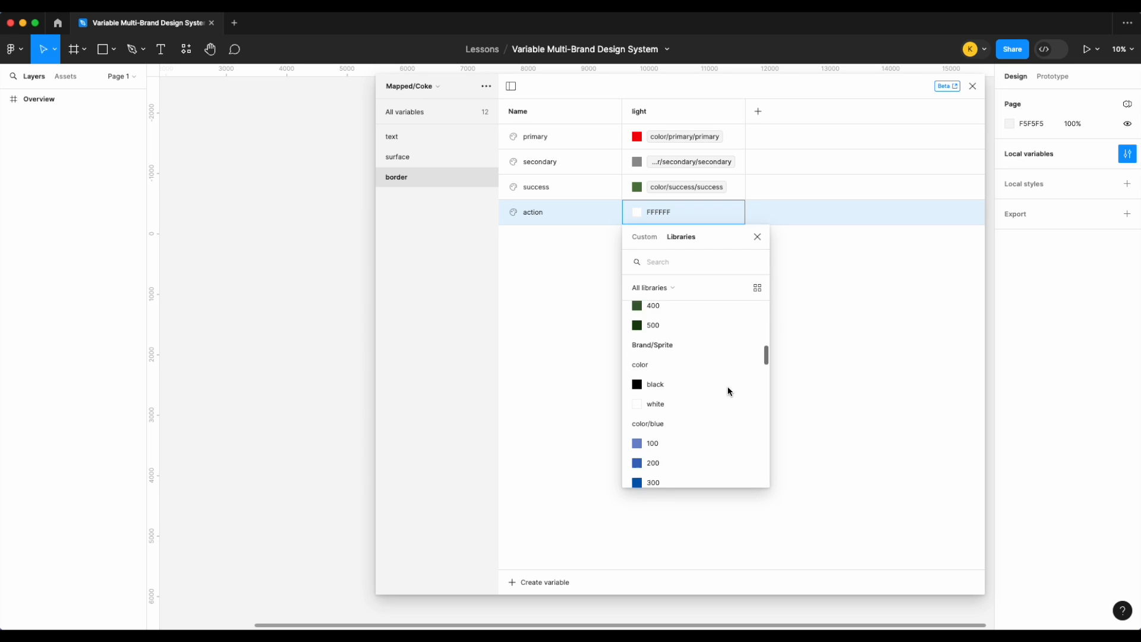
scroll(730, 391, "up", 6)
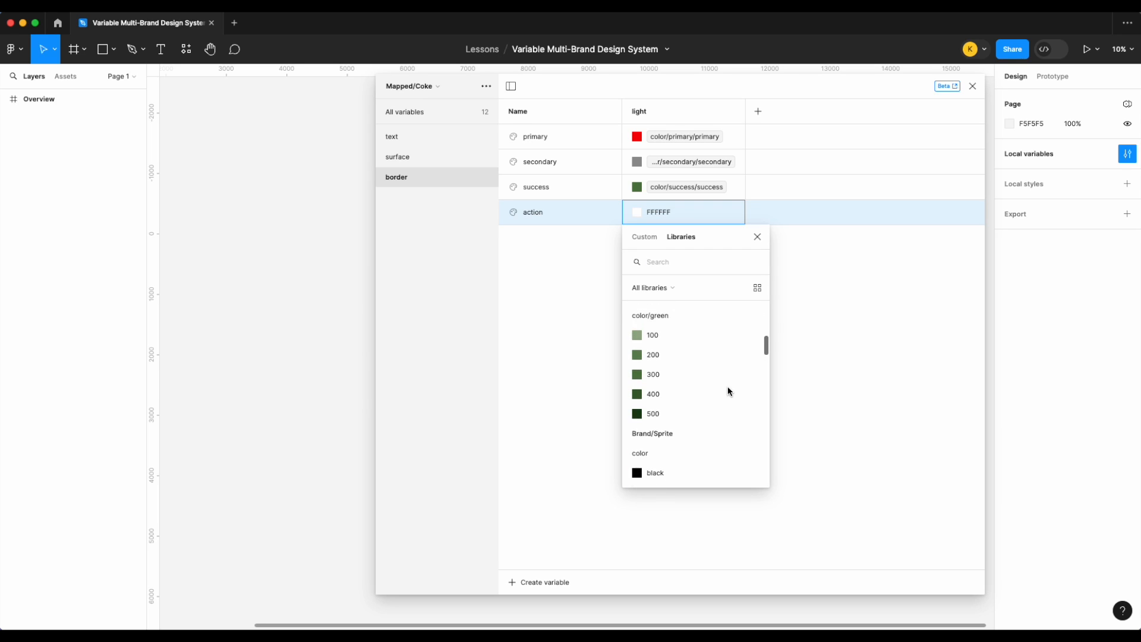
scroll(730, 391, "down", 10)
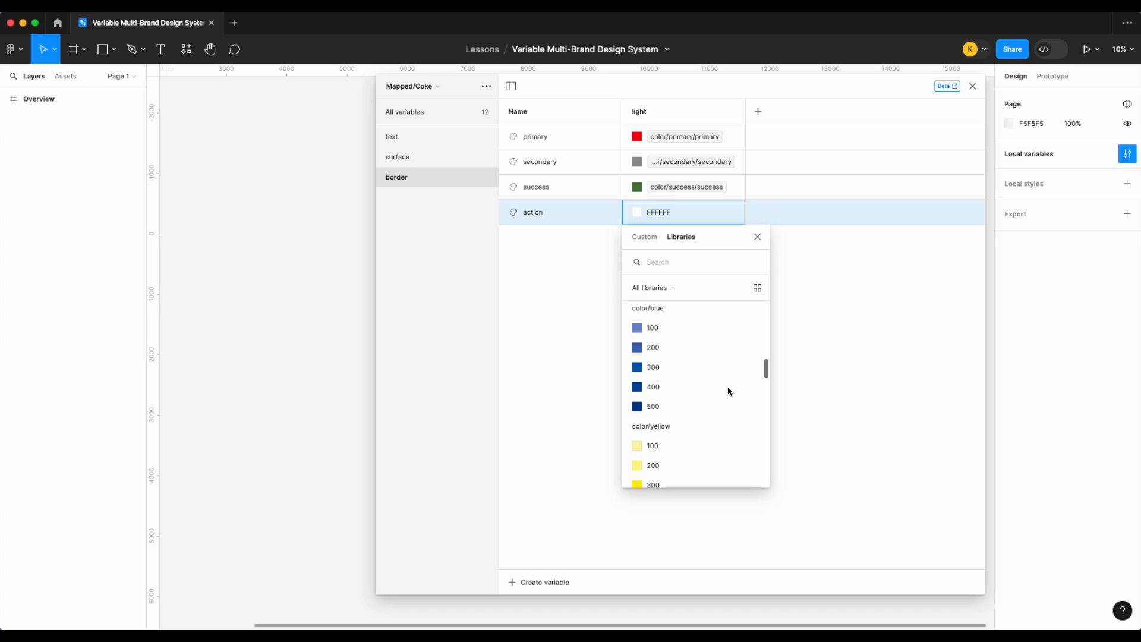
scroll(729, 391, "up", 4)
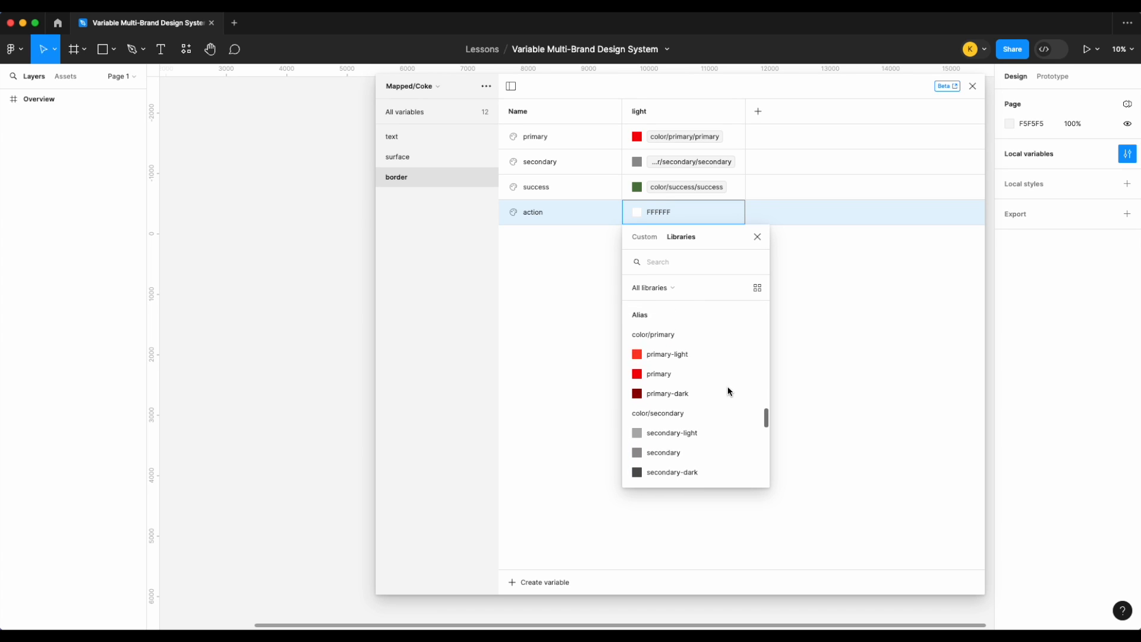
scroll(729, 391, "down", 4)
scroll(727, 391, "down", 2)
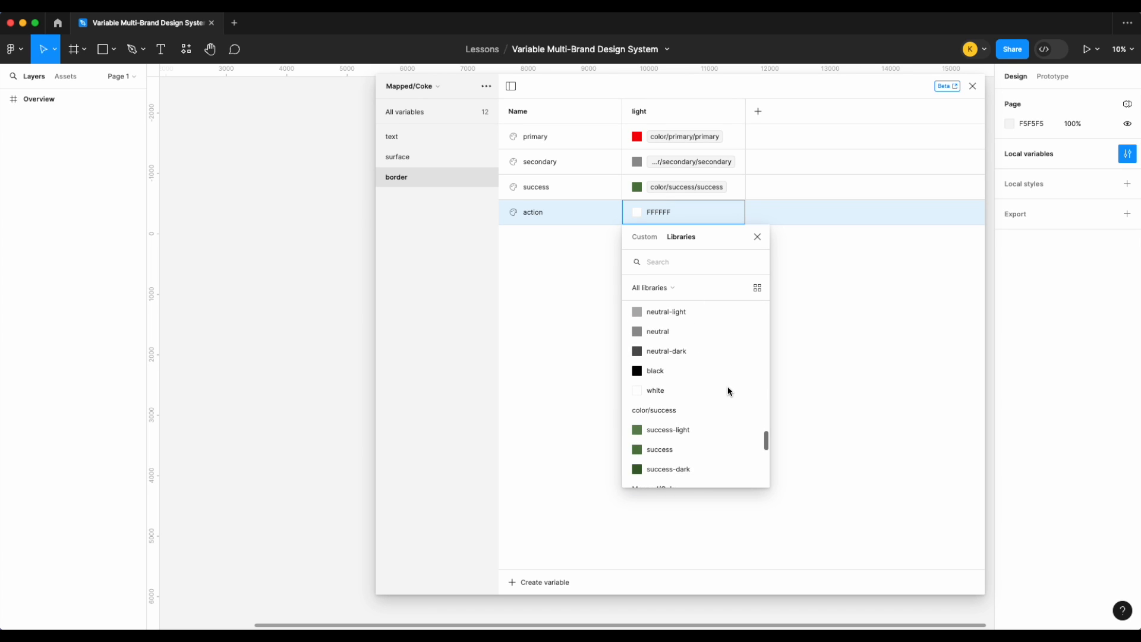
left_click(700, 390)
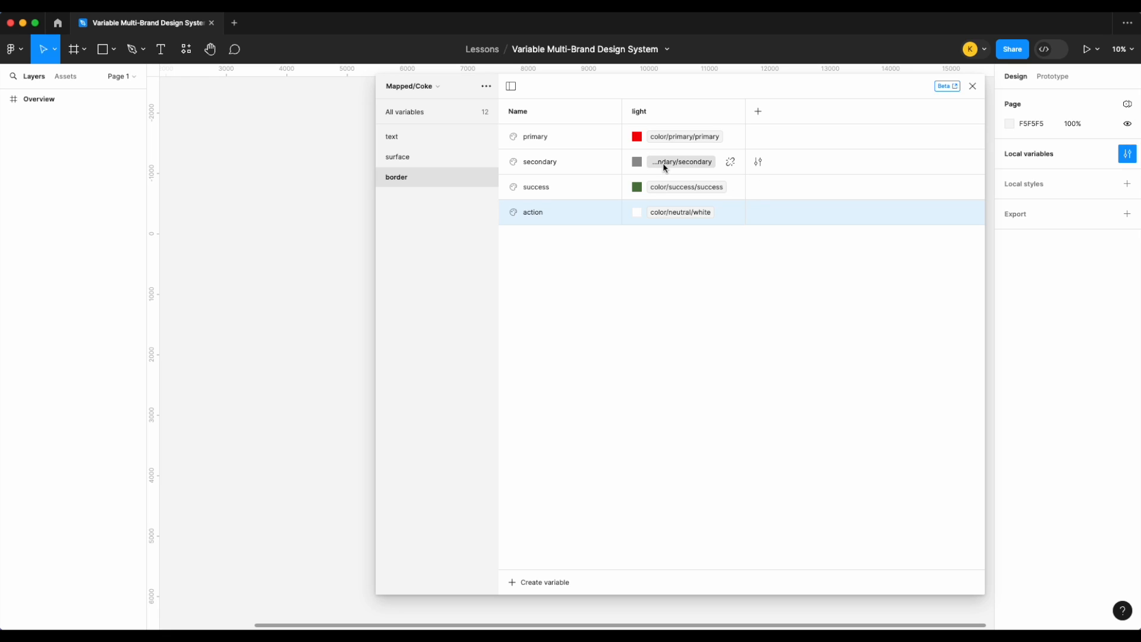
- Review the aliases in the surface and border groups, including the surface action color's source, and the full variable list
left_click(425, 158)
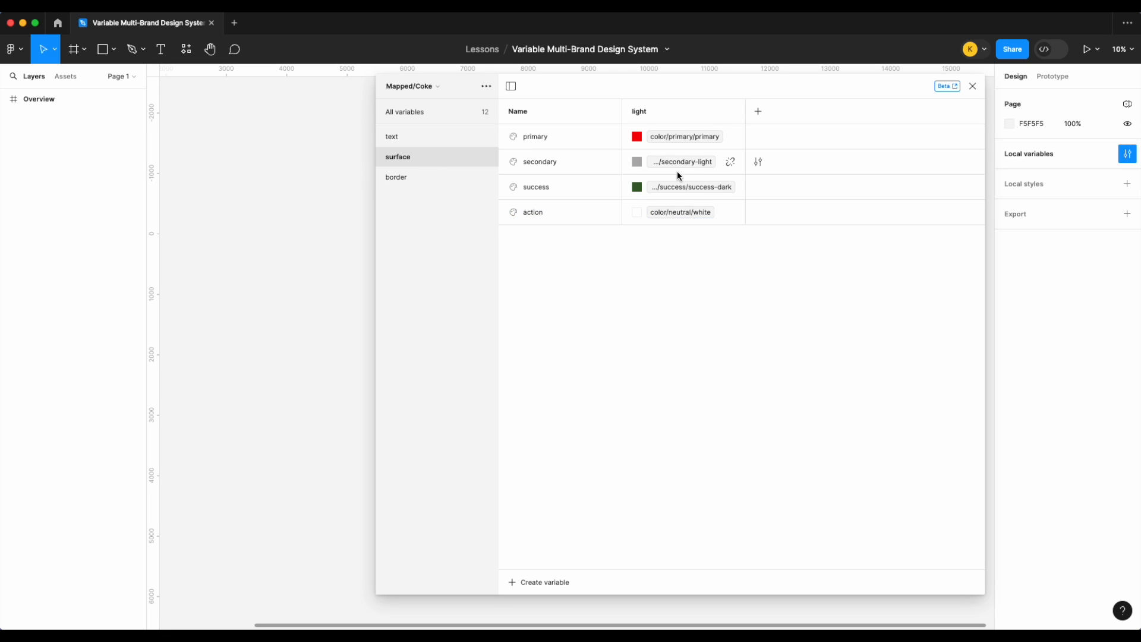
left_click(676, 211)
scroll(715, 406, "up", 1)
scroll(715, 405, "up", 1)
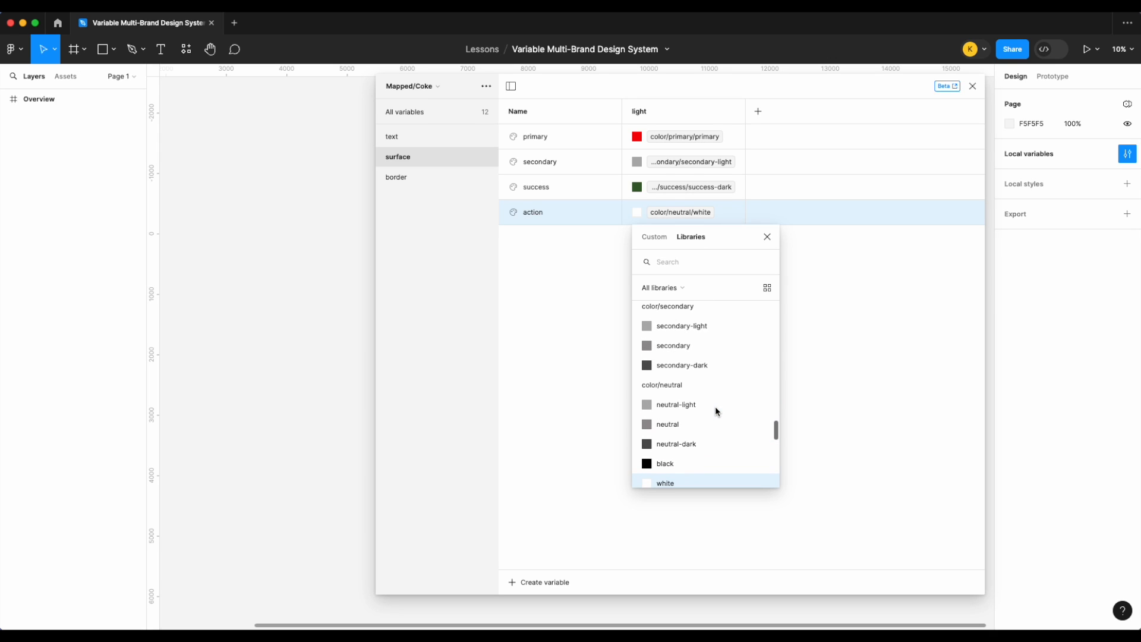
scroll(715, 405, "up", 2)
scroll(715, 406, "down", 1)
left_click(581, 364)
left_click(421, 180)
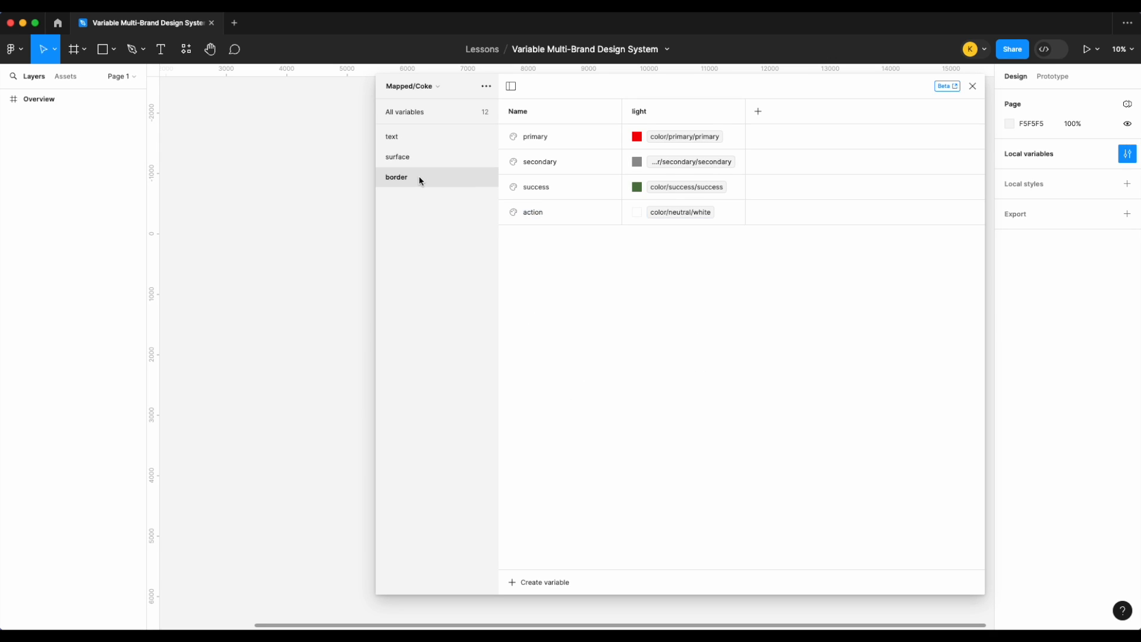
left_click(406, 112)
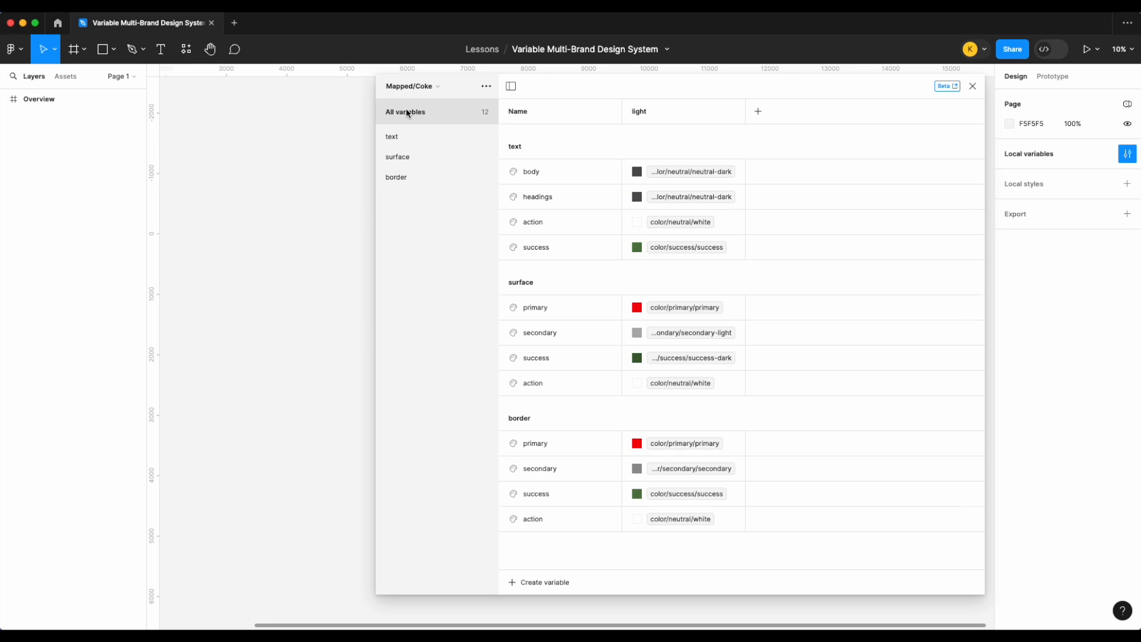
- Create a number variable named radius/none in the Mapped/Coke collection
left_click(534, 584)
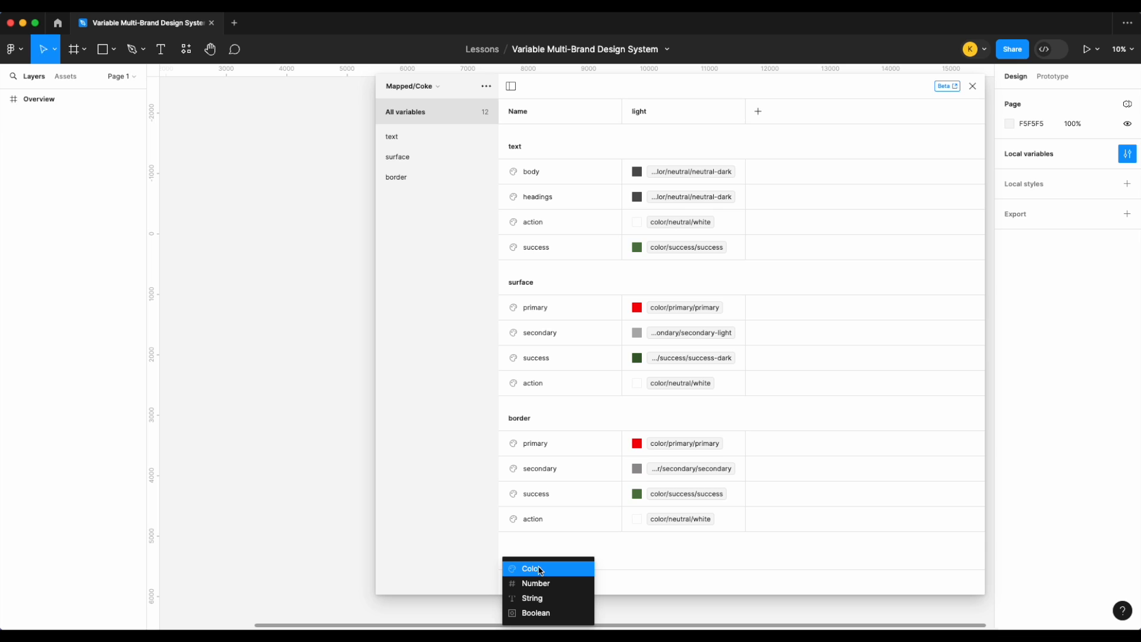
left_click(544, 586)
type("radius/no")
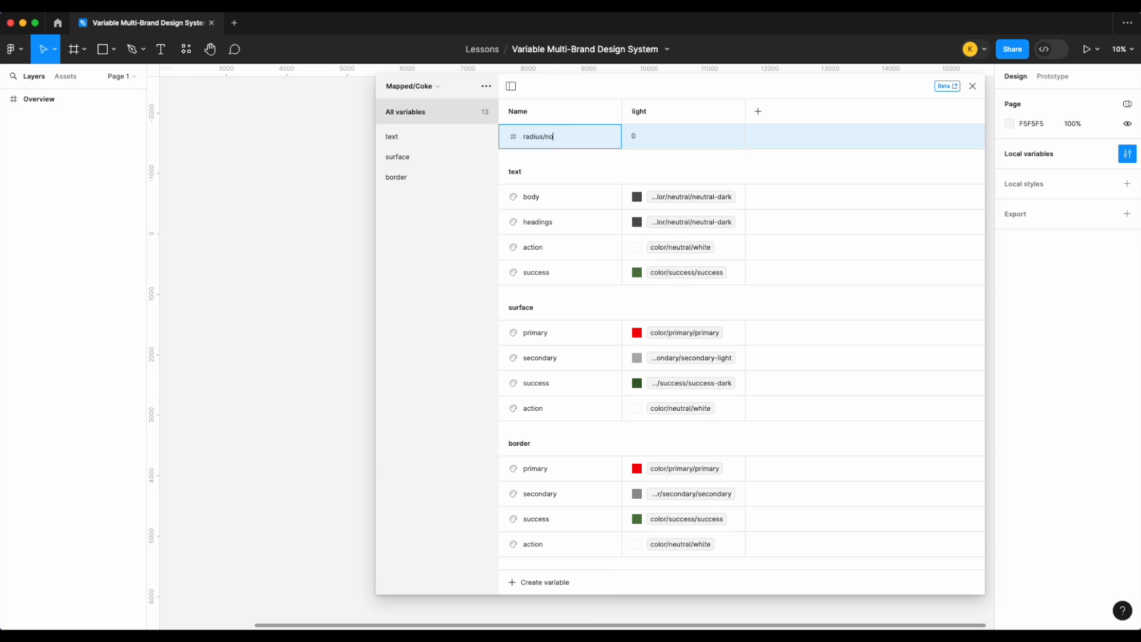
type("ne")
key("Return")
- Add a number variable named xs to the radius group
left_click(383, 198)
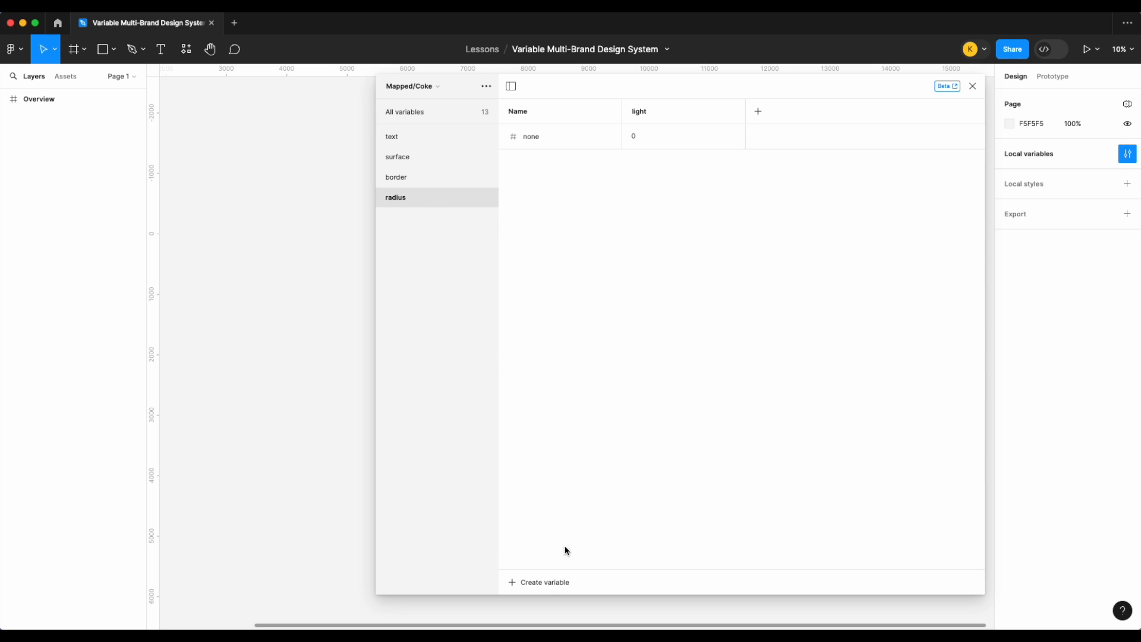
left_click(548, 583)
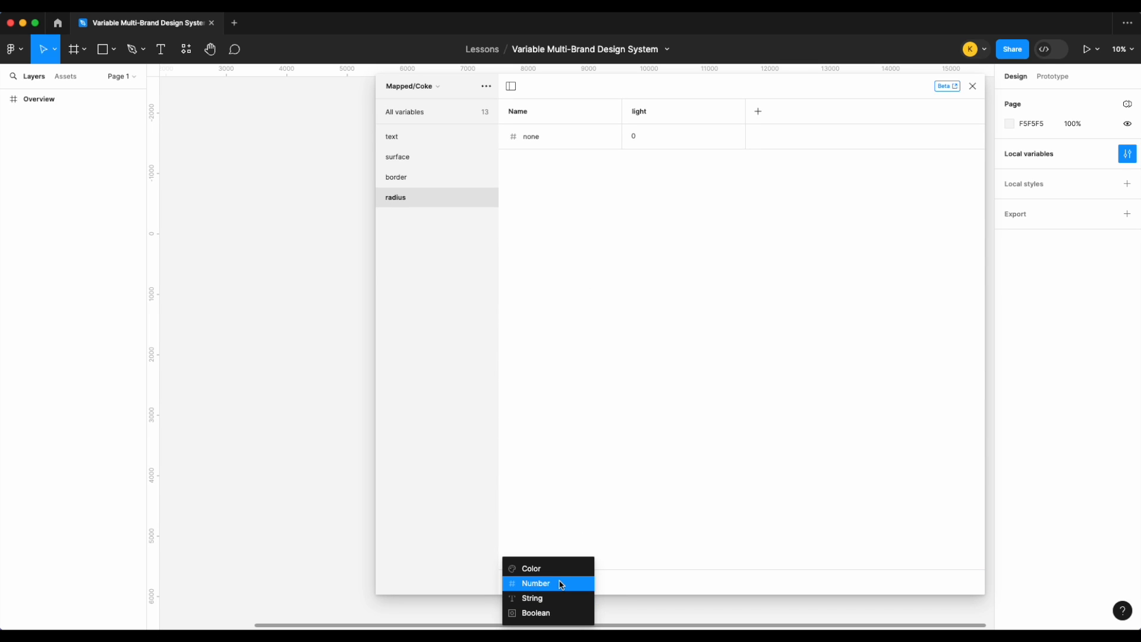
left_click(562, 585)
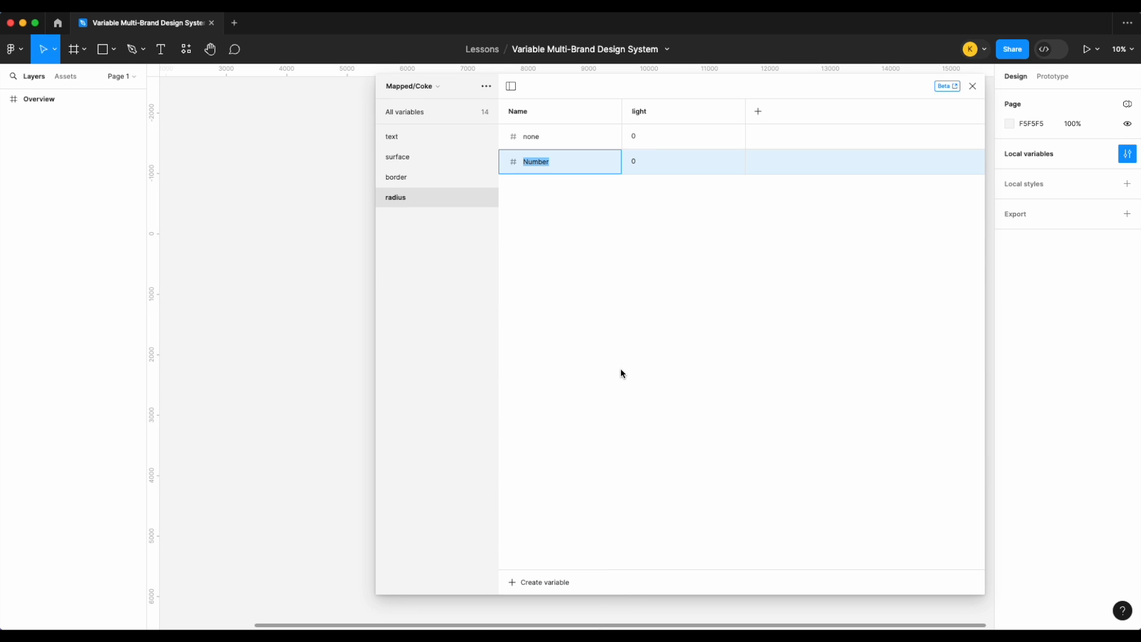
type("xs")
key("Return")
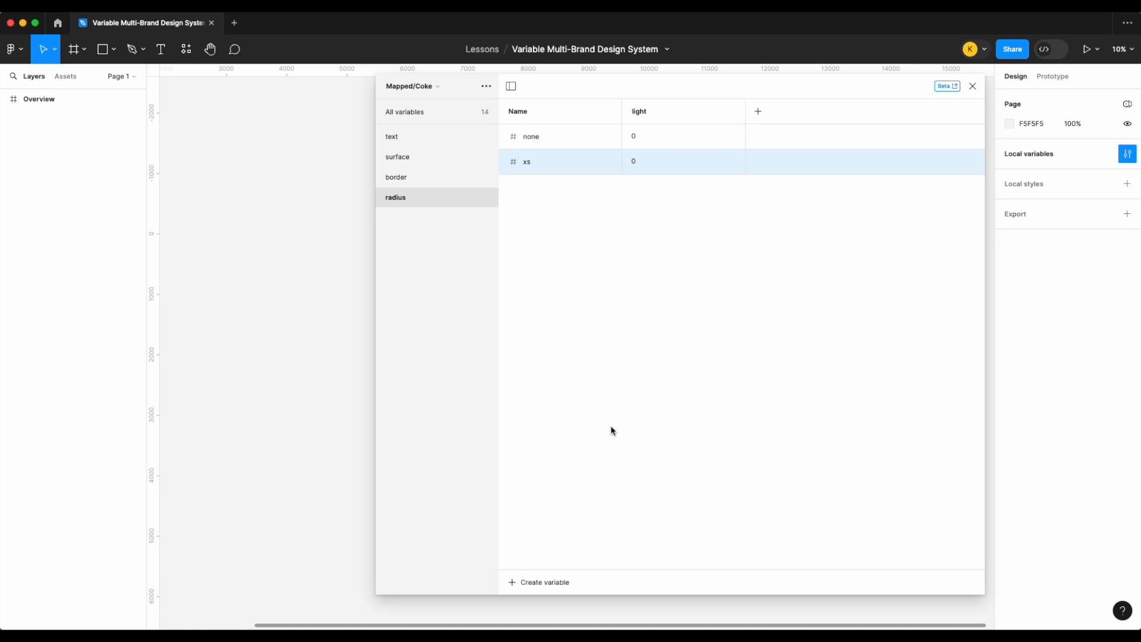
- Add two more number variables named sm and md to the radius group
left_click(547, 579)
left_click(550, 582)
type("sm")
key("Return")
left_click(543, 582)
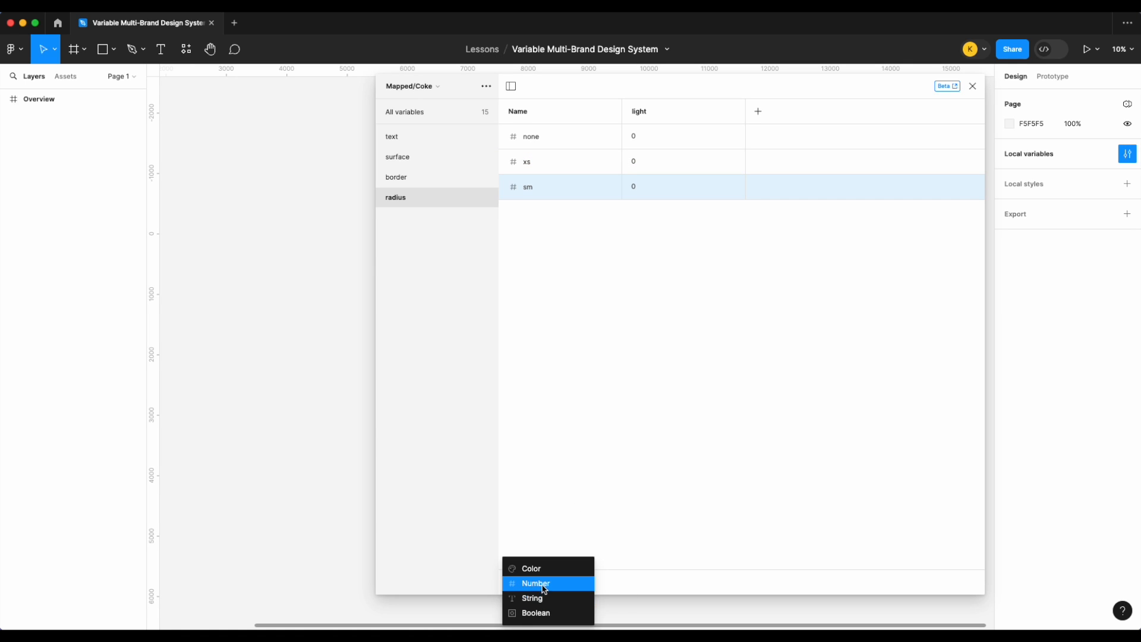
left_click(538, 585)
type("md")
key("Return")
- Add the number variables lg and xl to the radius group
left_click(531, 588)
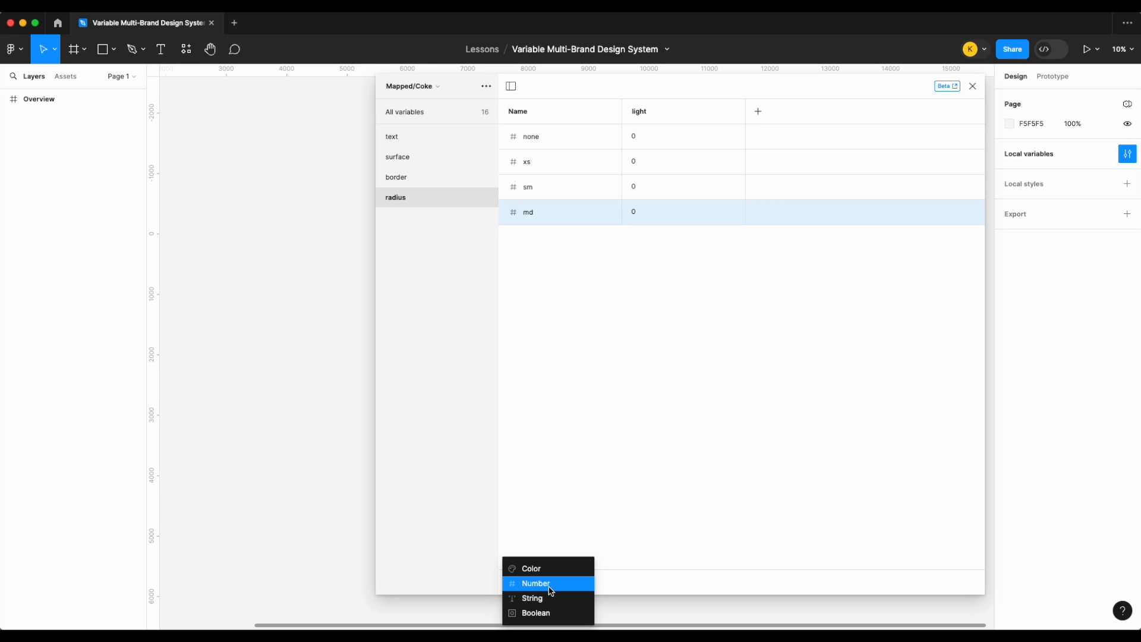
left_click(545, 583)
type("lg")
key("Return")
left_click(546, 585)
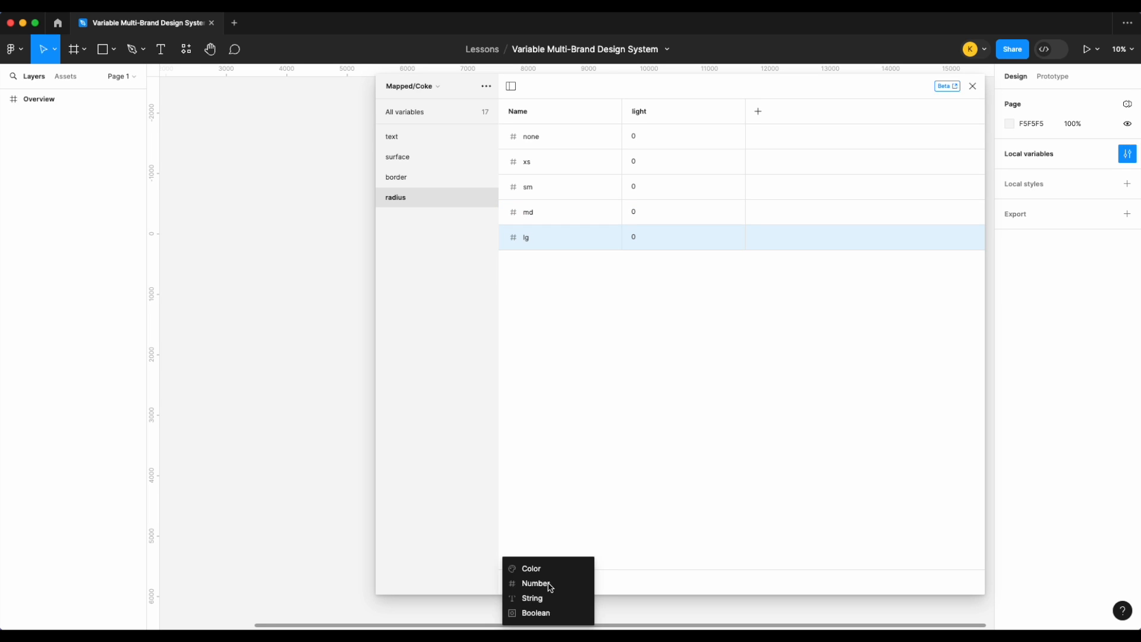
left_click(549, 583)
type("xl")
key("Return")
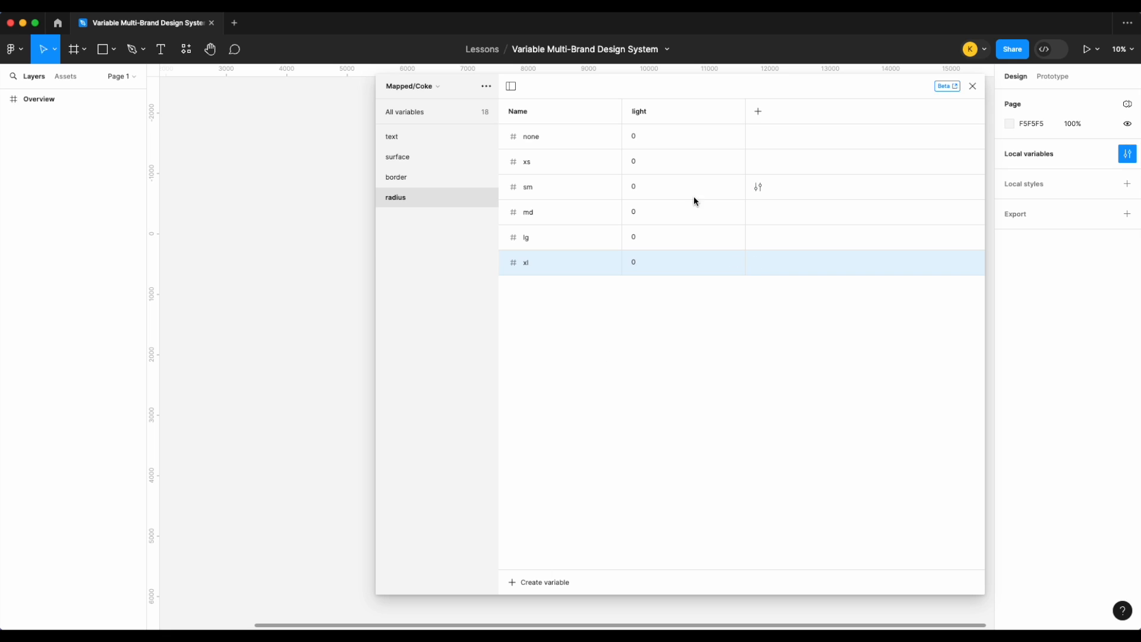
- Alias the radius group's none variable to radius/none from the Alias collection for the light mode
left_click(735, 137)
scroll(691, 301, "down", 10)
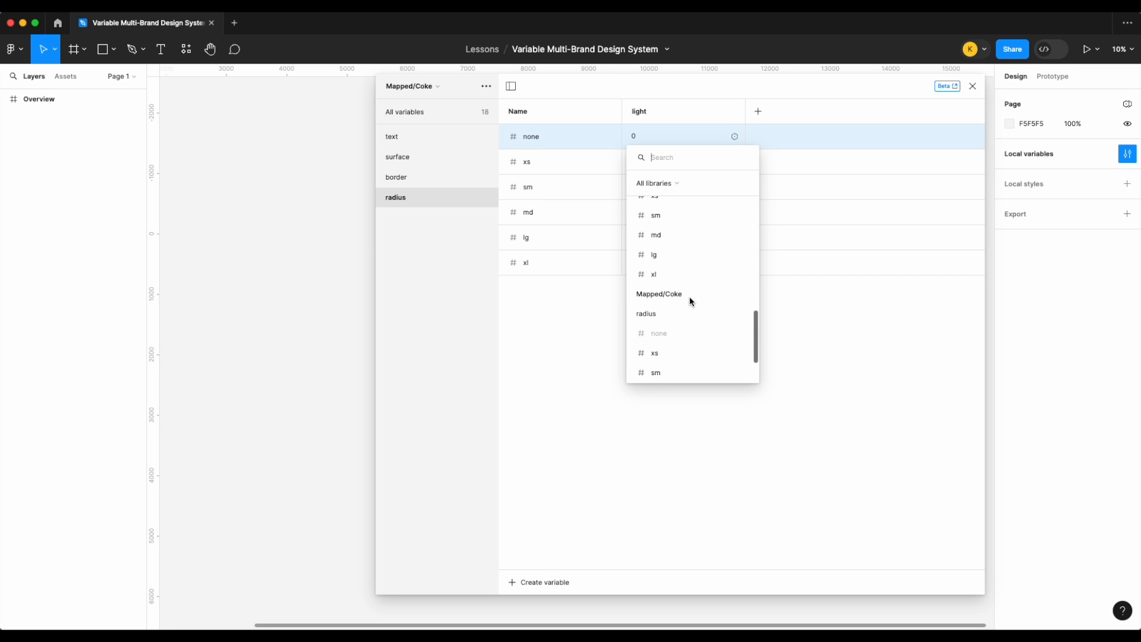
scroll(691, 301, "up", 5)
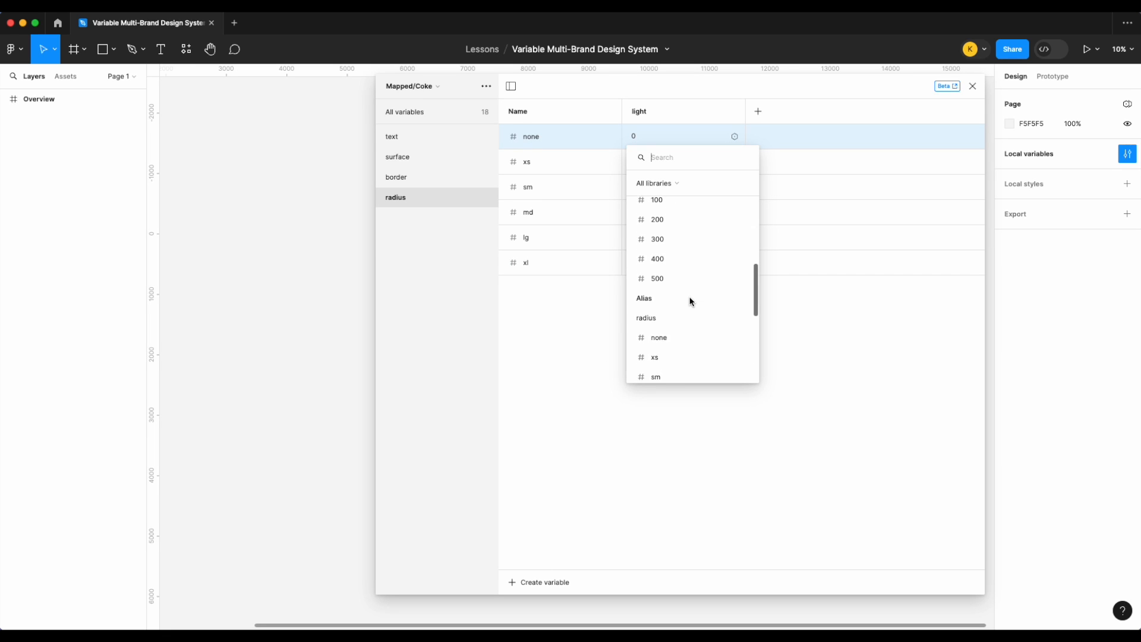
scroll(690, 302, "down", 7)
scroll(690, 301, "up", 3)
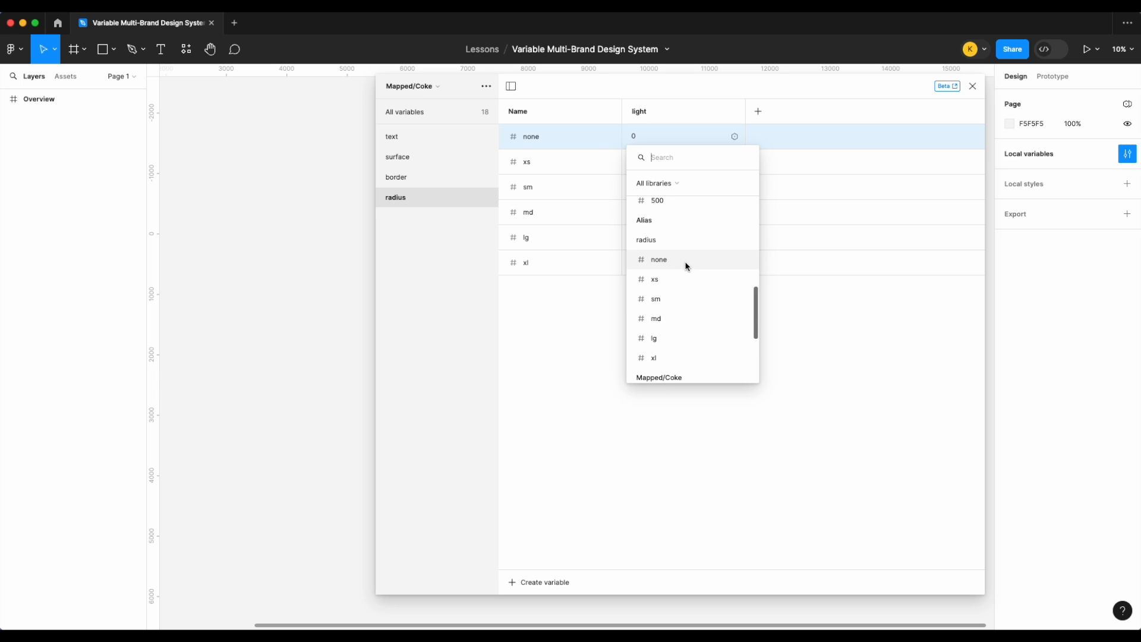
left_click(684, 262)
- Alias the radius group's xs and sm variables to radius/xs and radius/sm from the Alias collection for the light mode
left_click(735, 163)
scroll(711, 355, "down", 6)
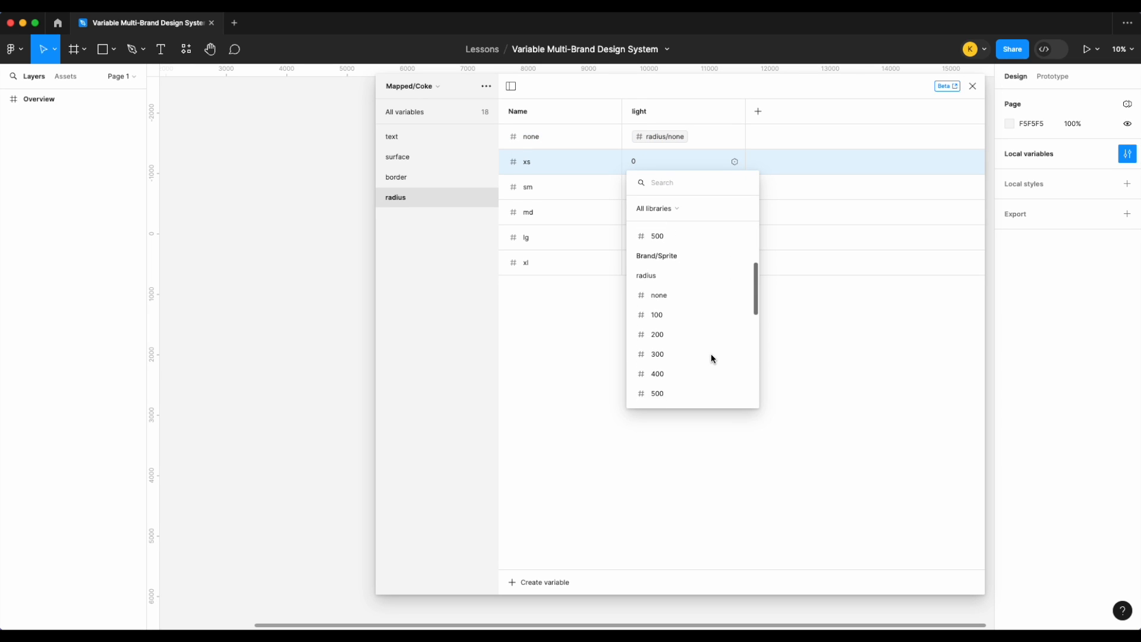
left_click(694, 358)
left_click(735, 187)
scroll(697, 347, "down", 6)
scroll(697, 347, "down", 2)
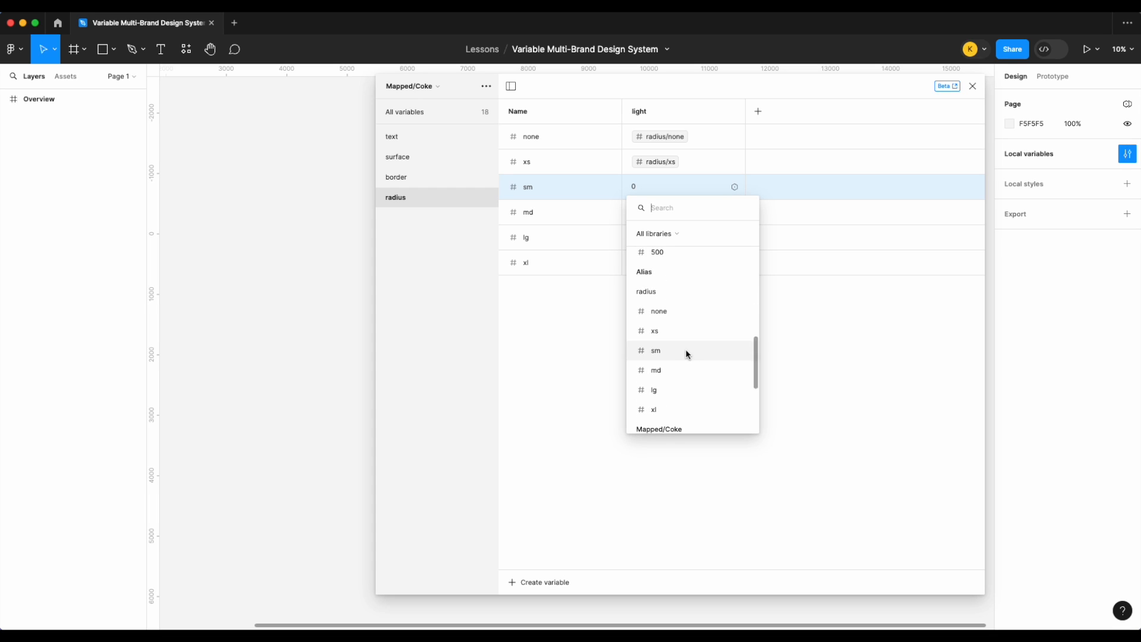
left_click(686, 351)
- Alias the radius group's md variable to radius/md from the Alias collection for the light mode
left_click(735, 212)
scroll(694, 402, "down", 6)
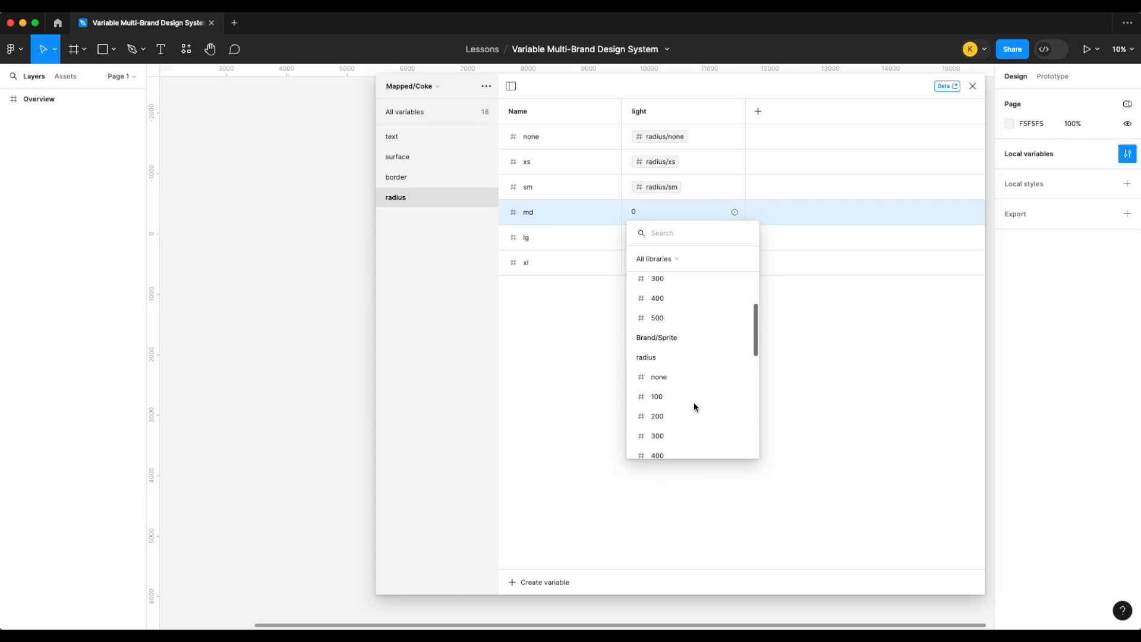
scroll(694, 402, "down", 5)
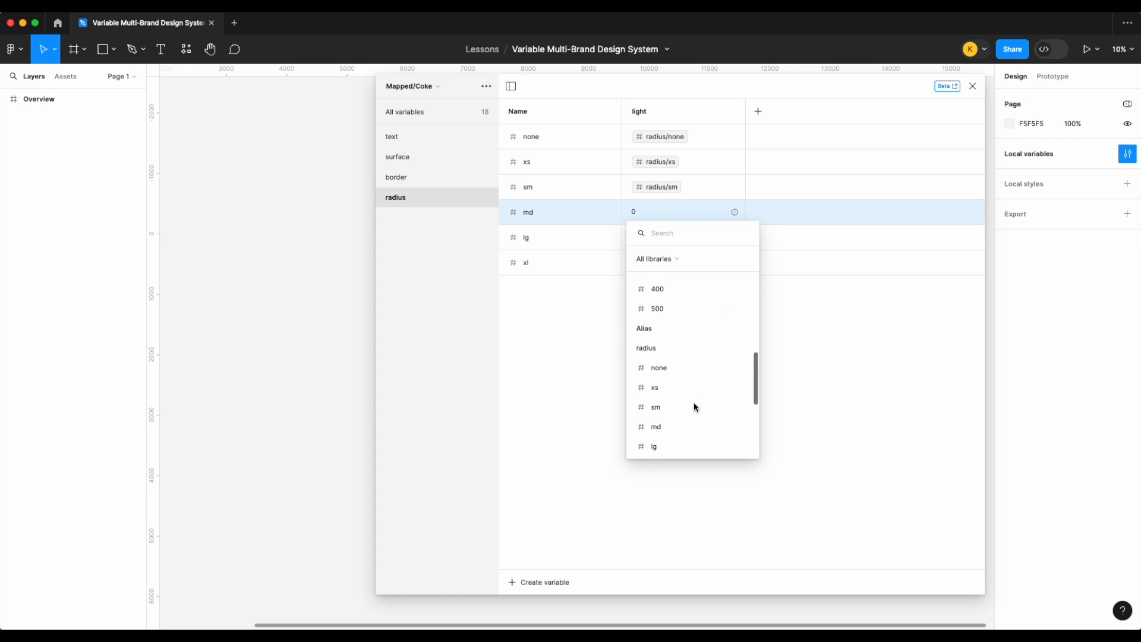
left_click(684, 422)
- Alias the radius group's lg variable to radius/lg from the Alias collection for the light mode
left_click(731, 237)
scroll(697, 433, "down", 10)
scroll(697, 433, "down", 2)
scroll(696, 433, "up", 5)
scroll(697, 433, "up", 1)
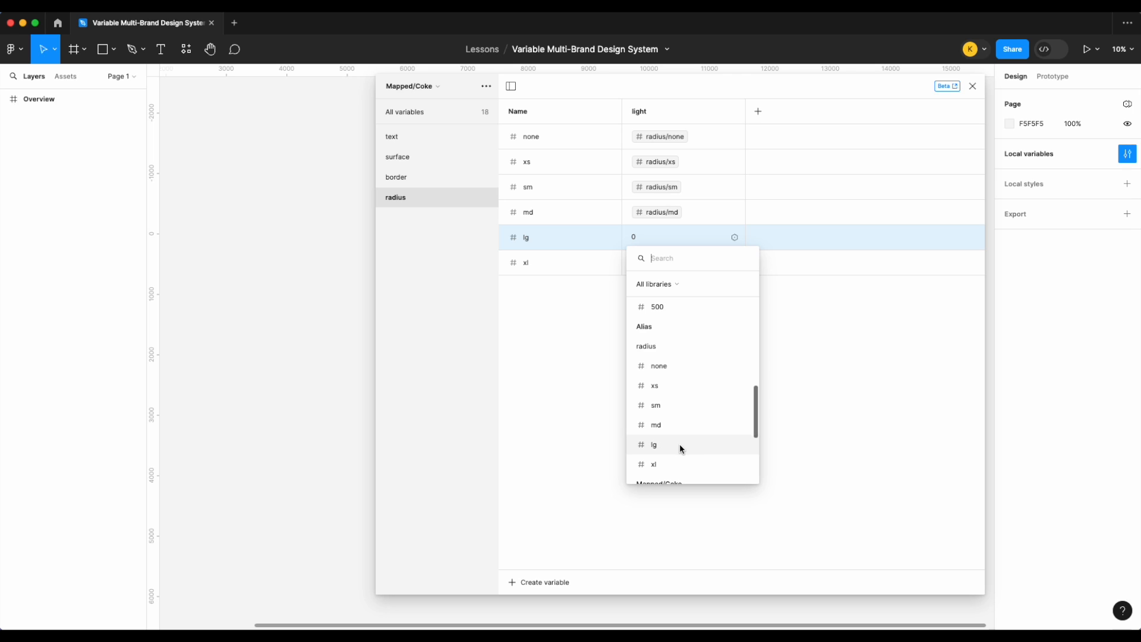
left_click(679, 444)
- Alias the radius group's xl variable to radius/xl from the Alias collection for the light mode
left_click(728, 263)
left_click(729, 262)
scroll(715, 445, "down", 6)
scroll(714, 444, "down", 1)
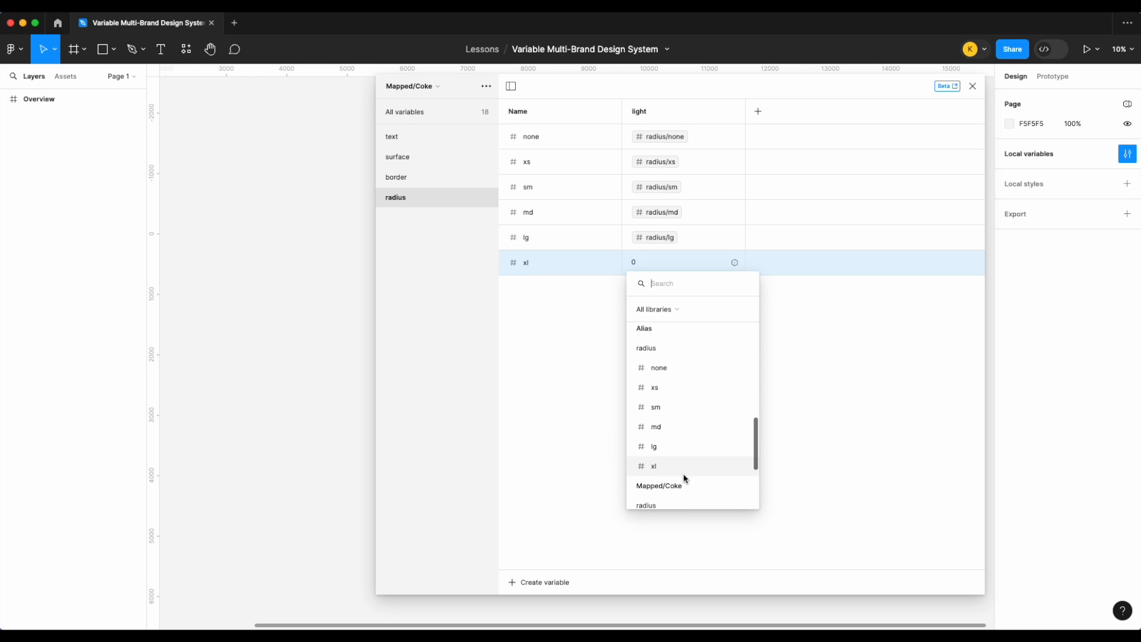
left_click(684, 473)
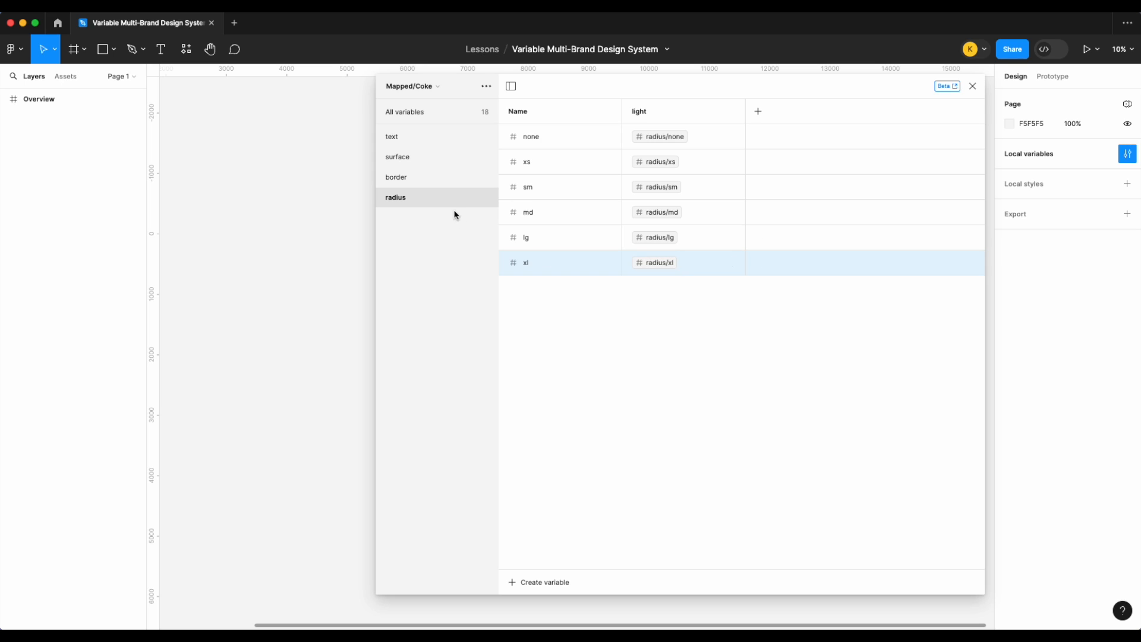
- Review all text, surface, border and radius variables in the Mapped/Coke collection
left_click(434, 90)
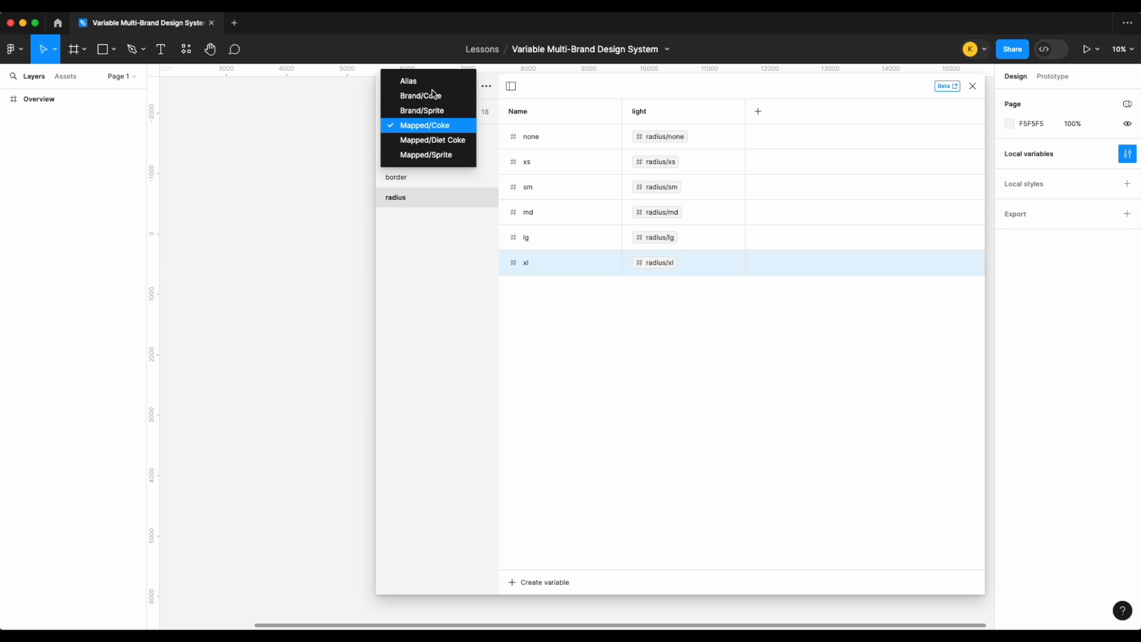
left_click(455, 126)
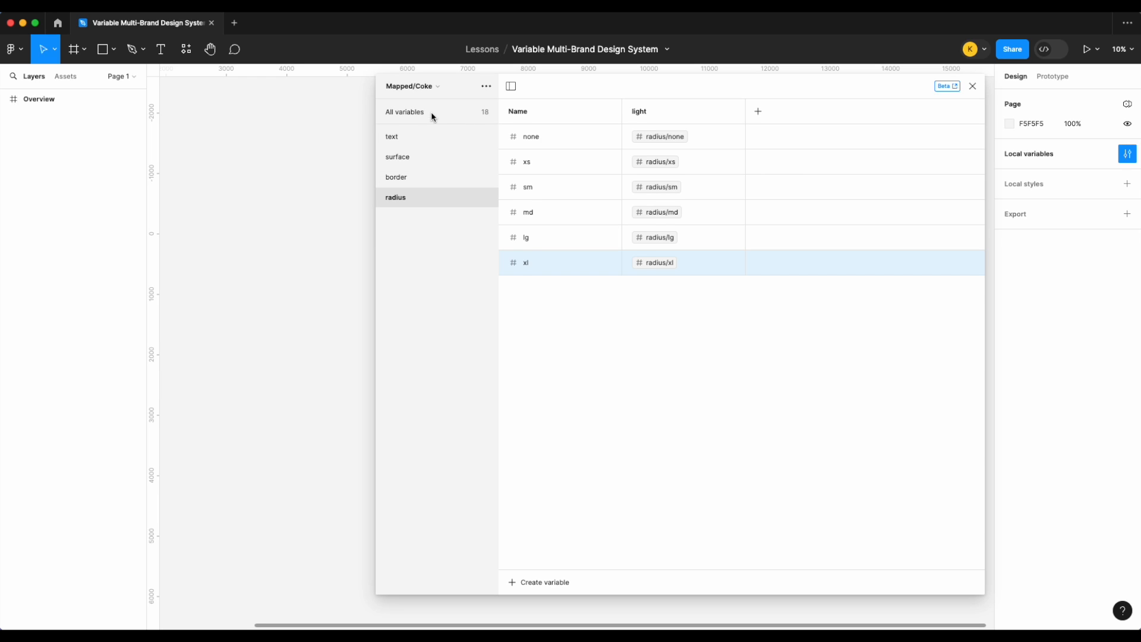
left_click(430, 112)
scroll(599, 258, "down", 3)
scroll(600, 257, "down", 2)
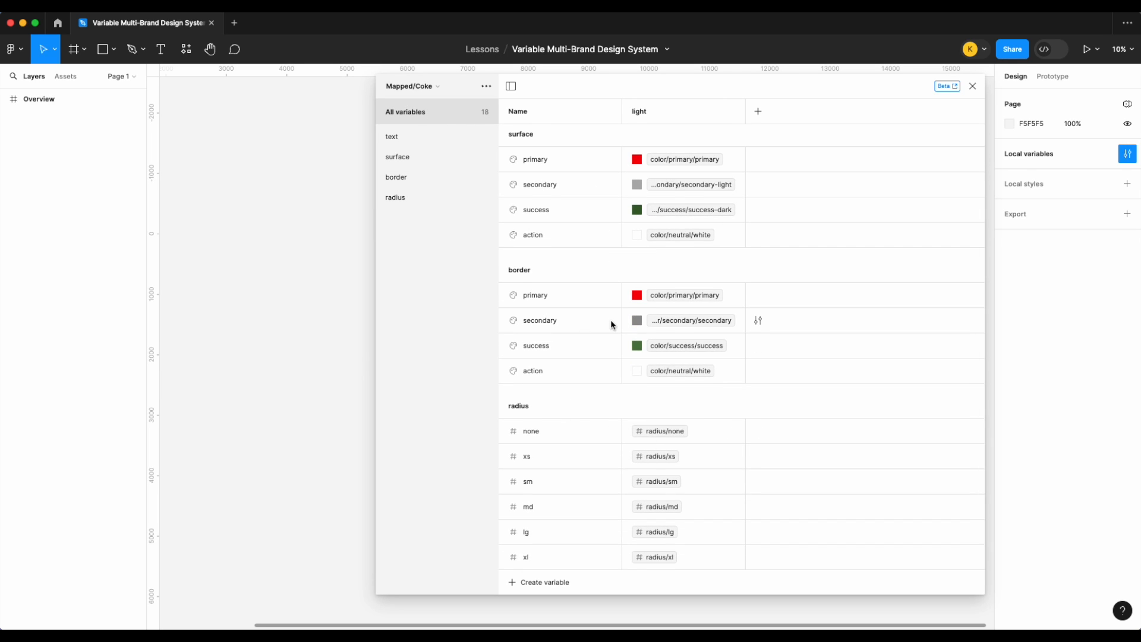
scroll(611, 321, "up", 5)
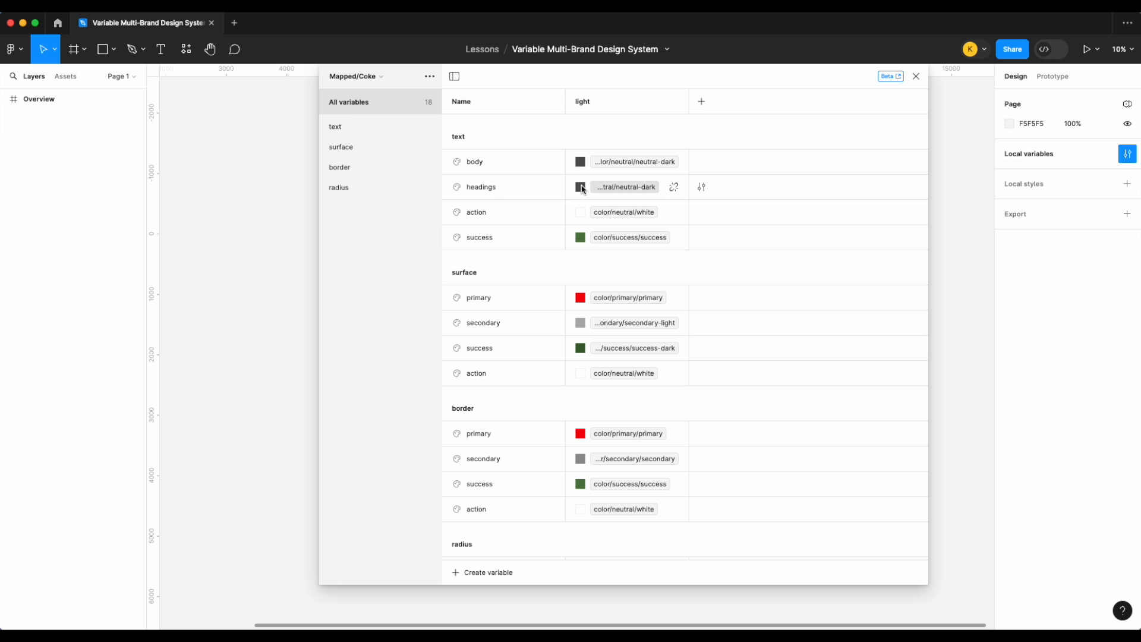
left_click(377, 77)
left_click(377, 140)
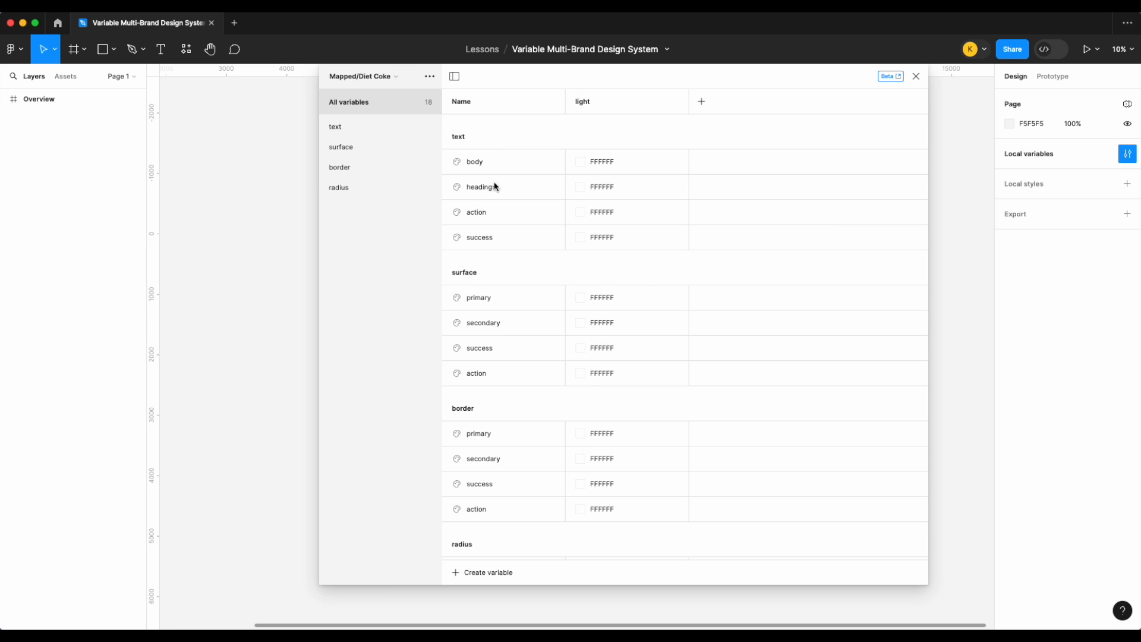
scroll(622, 292, "down", 3)
scroll(520, 304, "up", 3)
right_click(585, 162)
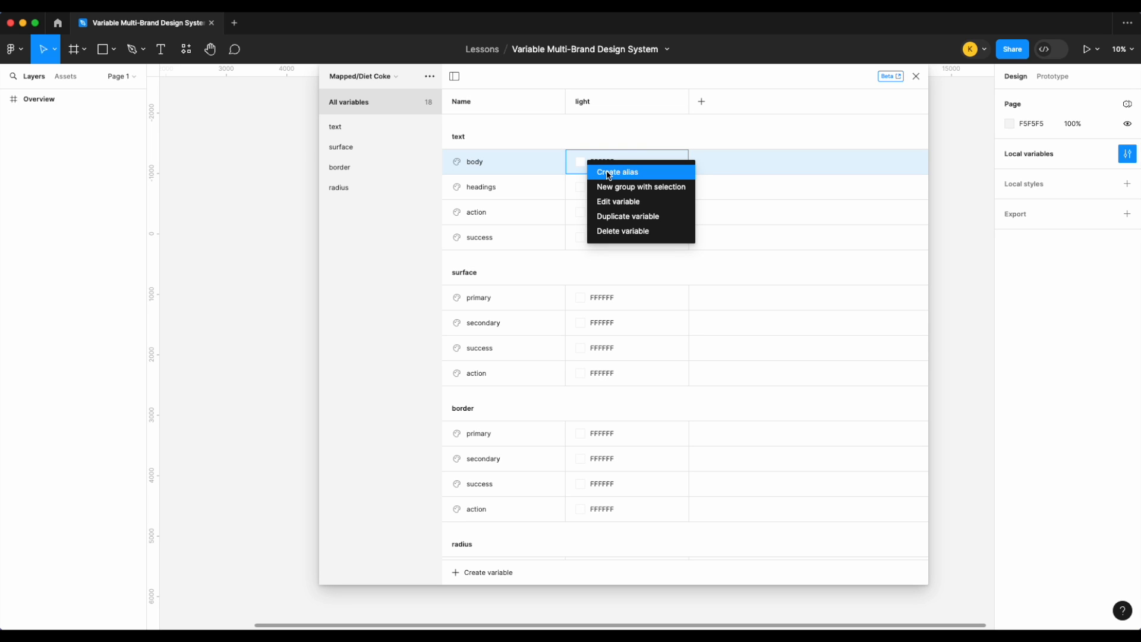
left_click(608, 171)
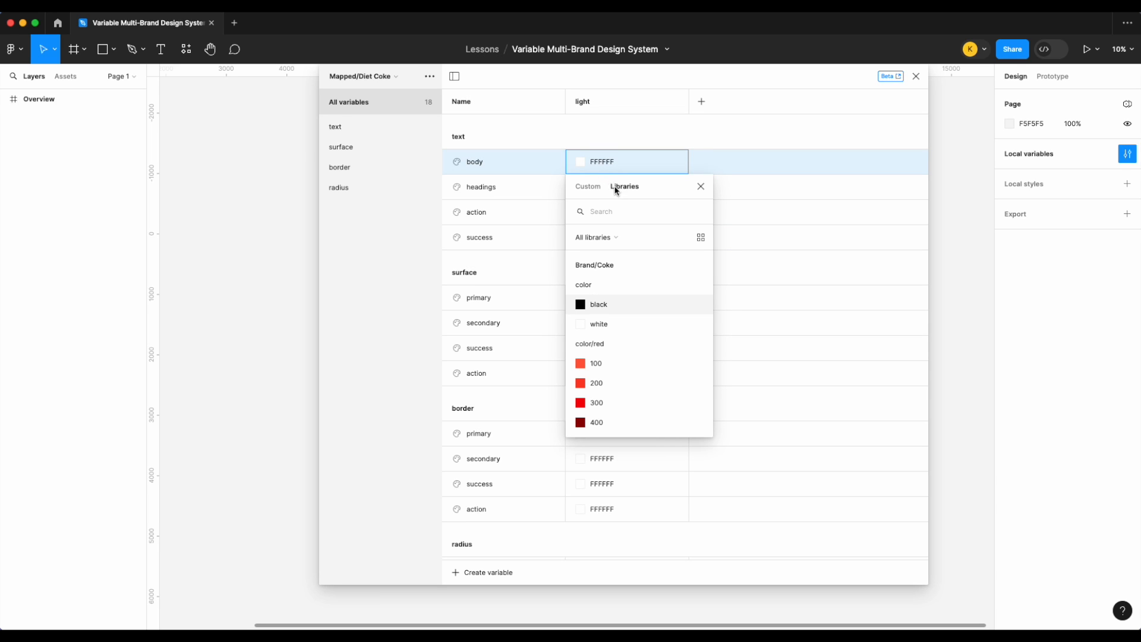
scroll(628, 372, "down", 5)
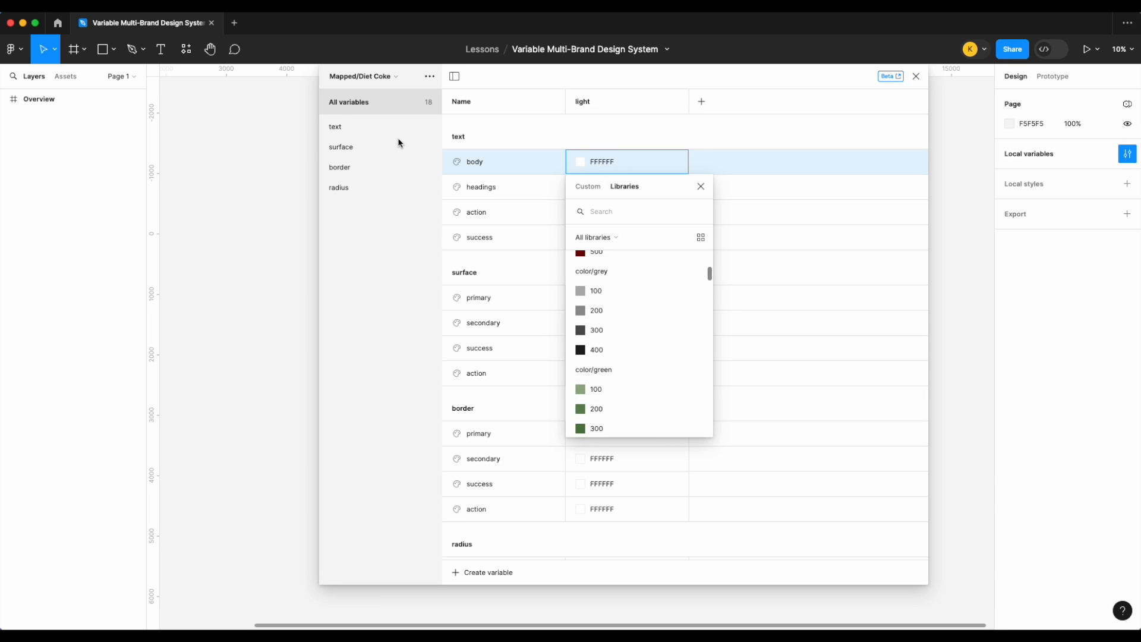
left_click(375, 76)
left_click(360, 124)
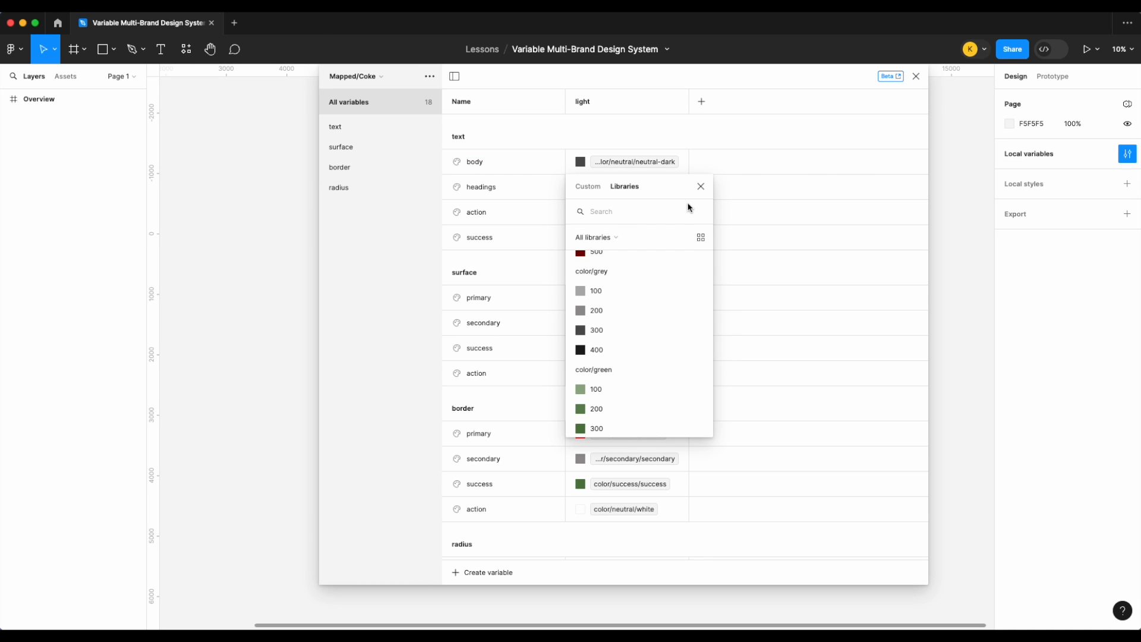
left_click(701, 186)
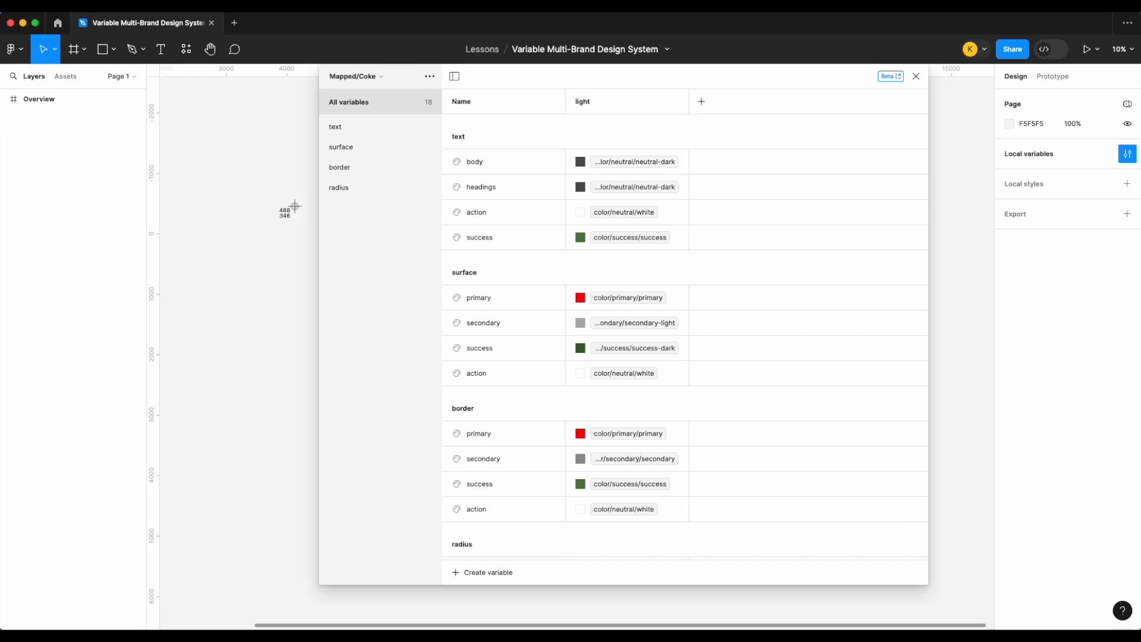
- Capture a screenshot of the Mapped/Coke text, surface and border variables and place it on the canvas beside the variables window
left_click_drag(449, 133, 694, 533)
left_click_drag(90, 565, 319, 167)
scroll(279, 253, "up", 3)
scroll(285, 257, "down", 2)
left_click_drag(558, 89, 627, 89)
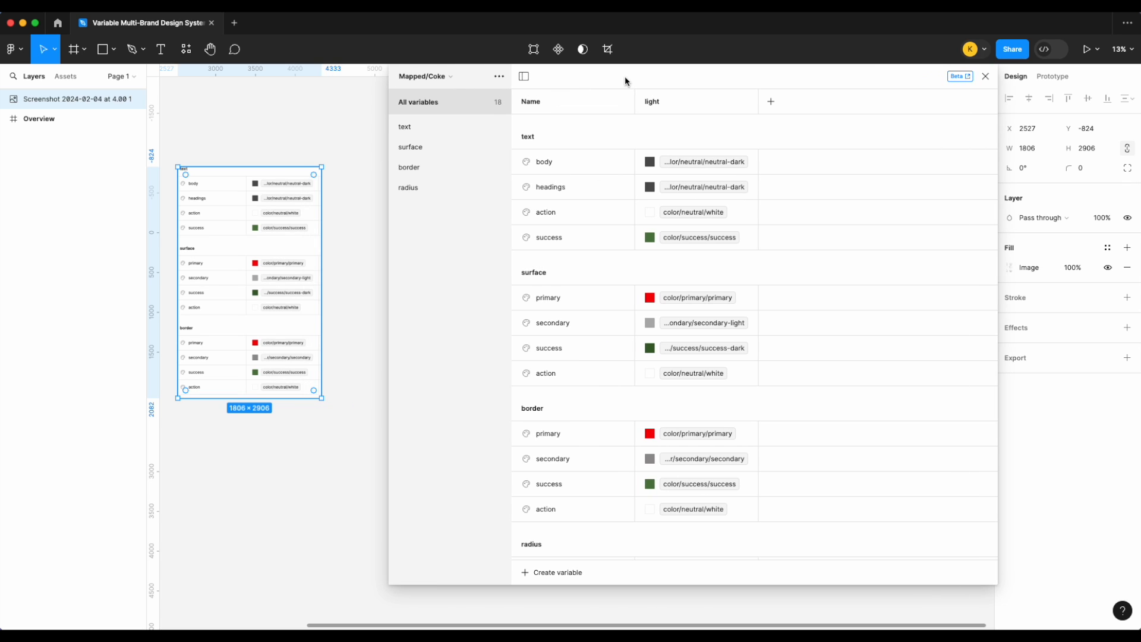
- Open the Mapped/Diet Coke collection and enlarge the Mapped/Coke screenshot on the canvas beside it for reference
scroll(338, 227, "up", 1)
left_click(446, 83)
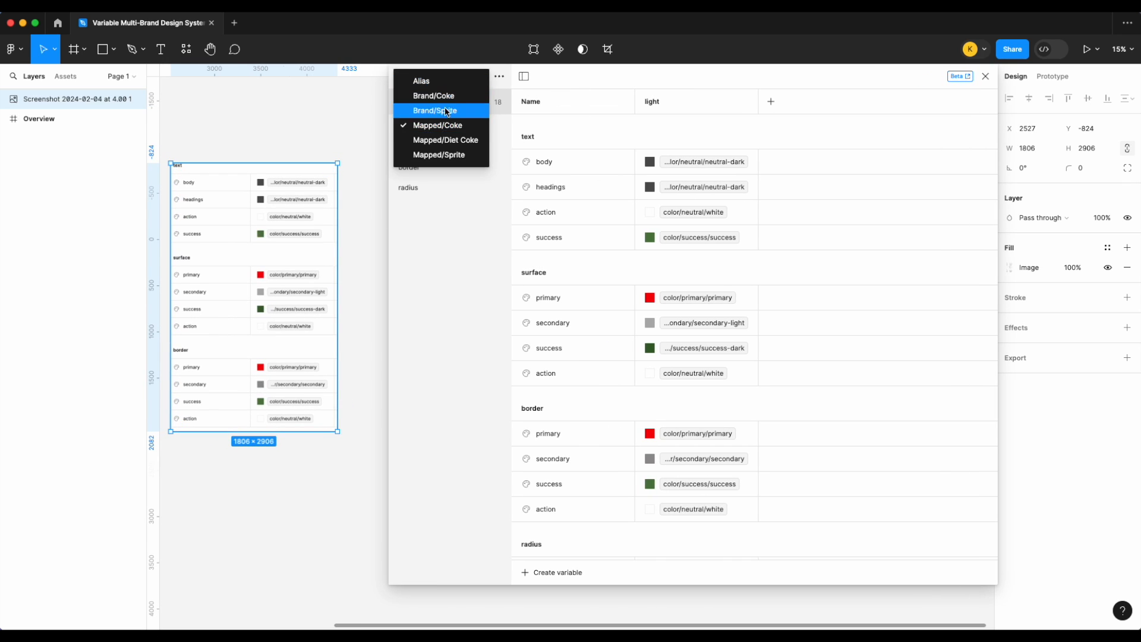
left_click(444, 136)
scroll(318, 212, "left", 1)
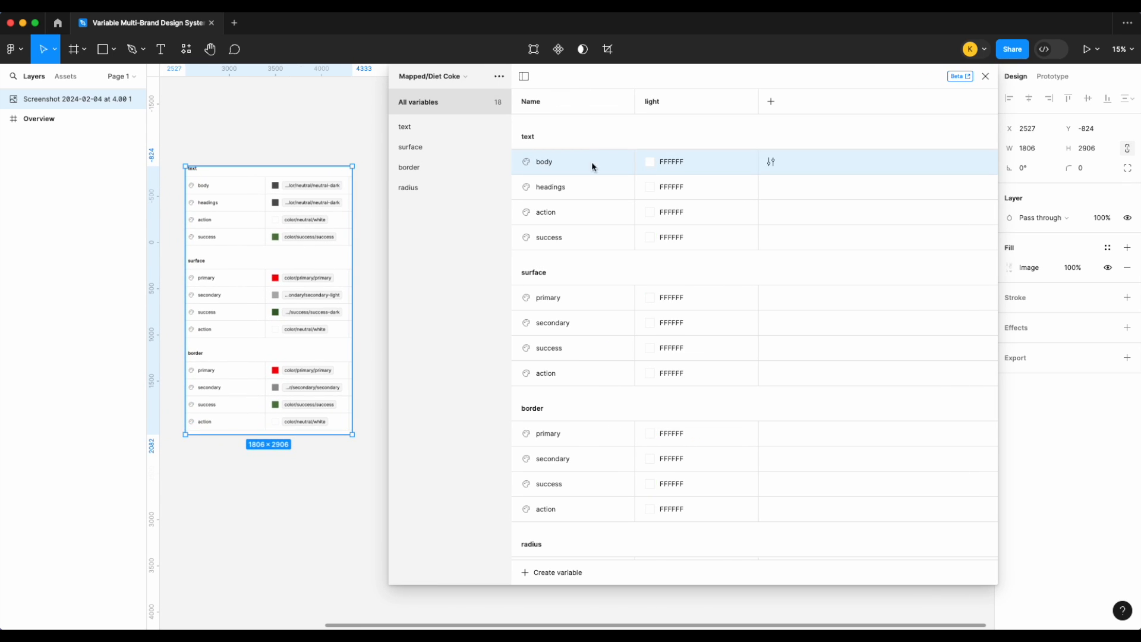
scroll(381, 193, "up", 3)
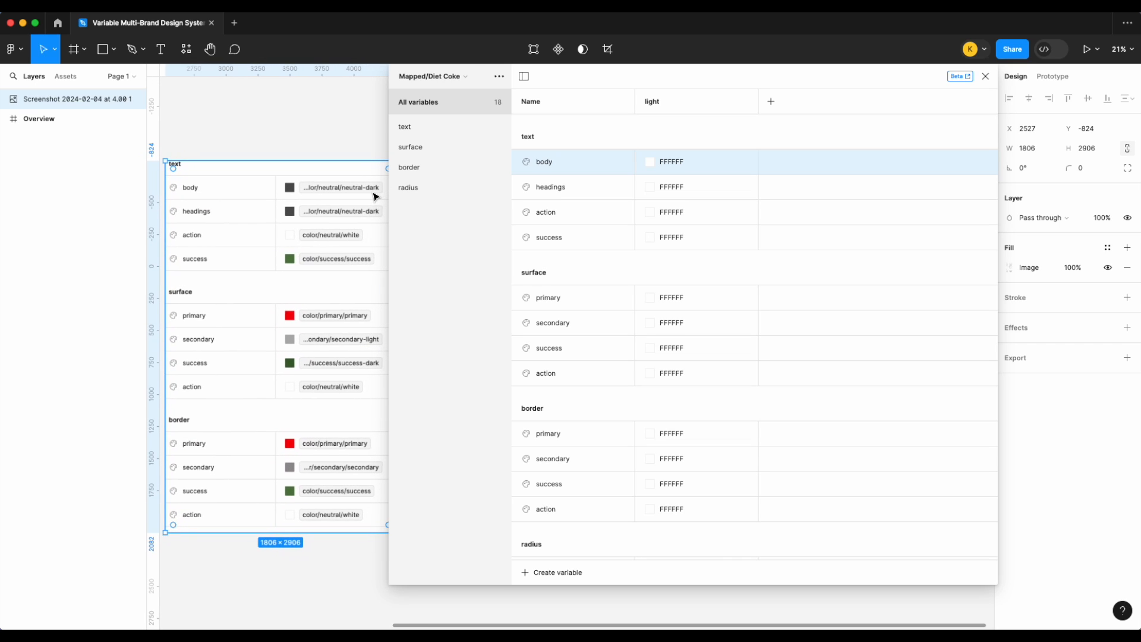
left_click(653, 166)
right_click(654, 166)
left_click(682, 179)
left_click(708, 161)
right_click(708, 161)
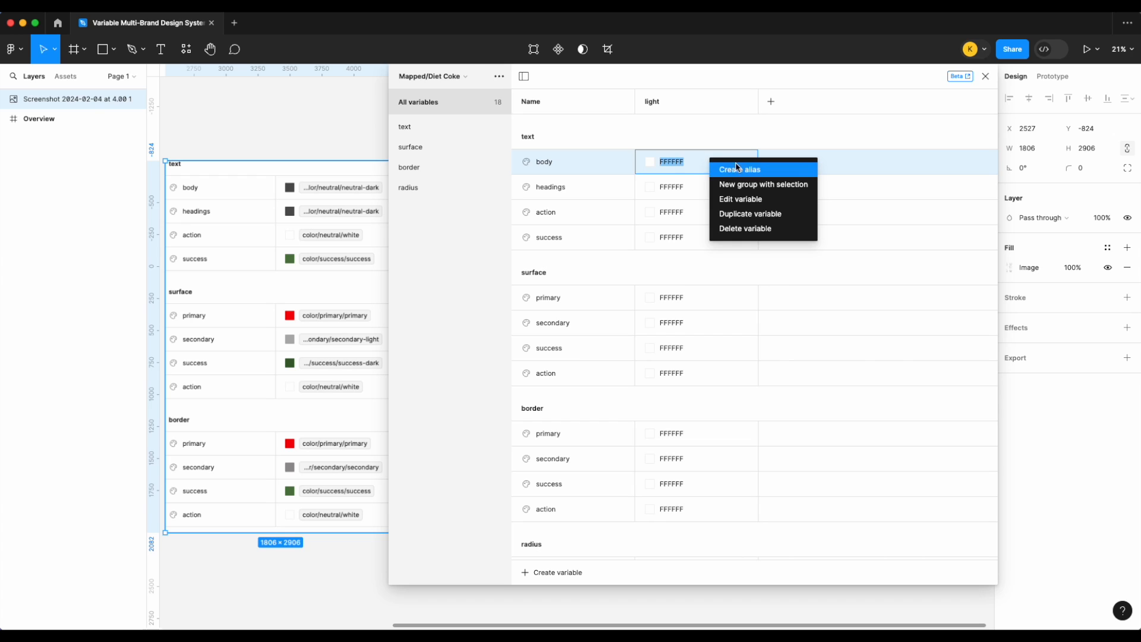
left_click(737, 168)
scroll(711, 302, "down", 10)
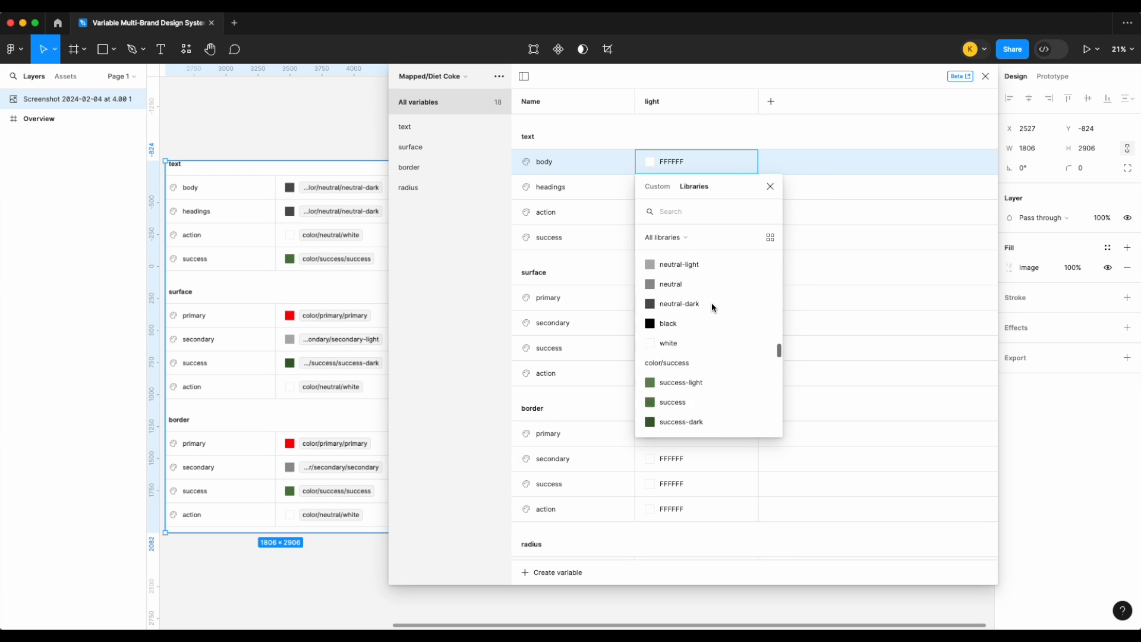
scroll(711, 302, "up", 6)
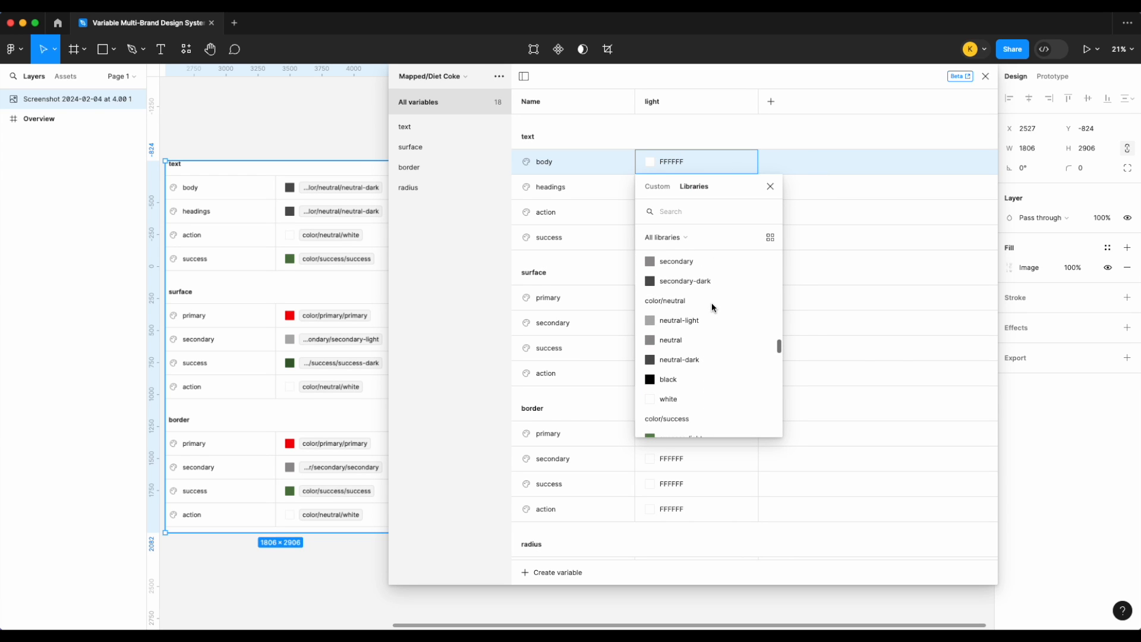
left_click(309, 125)
- Alias the text group's body variable to color/neutral/neutral-dark from the Alias collection for the light mode
right_click(698, 159)
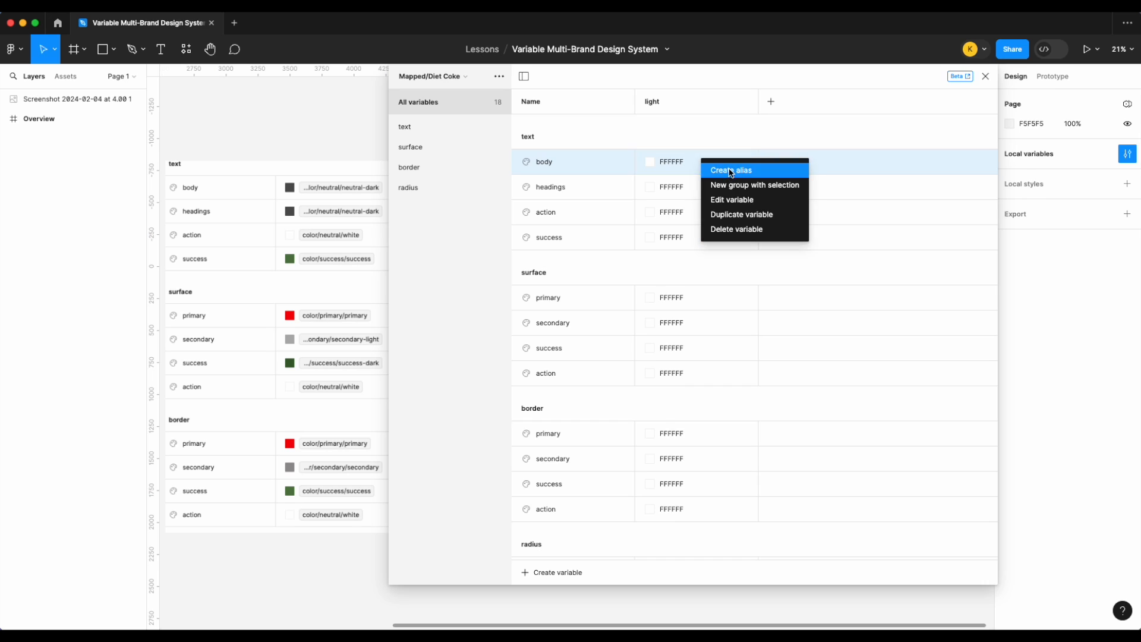
left_click(729, 167)
scroll(715, 408, "down", 5)
scroll(715, 409, "up", 10)
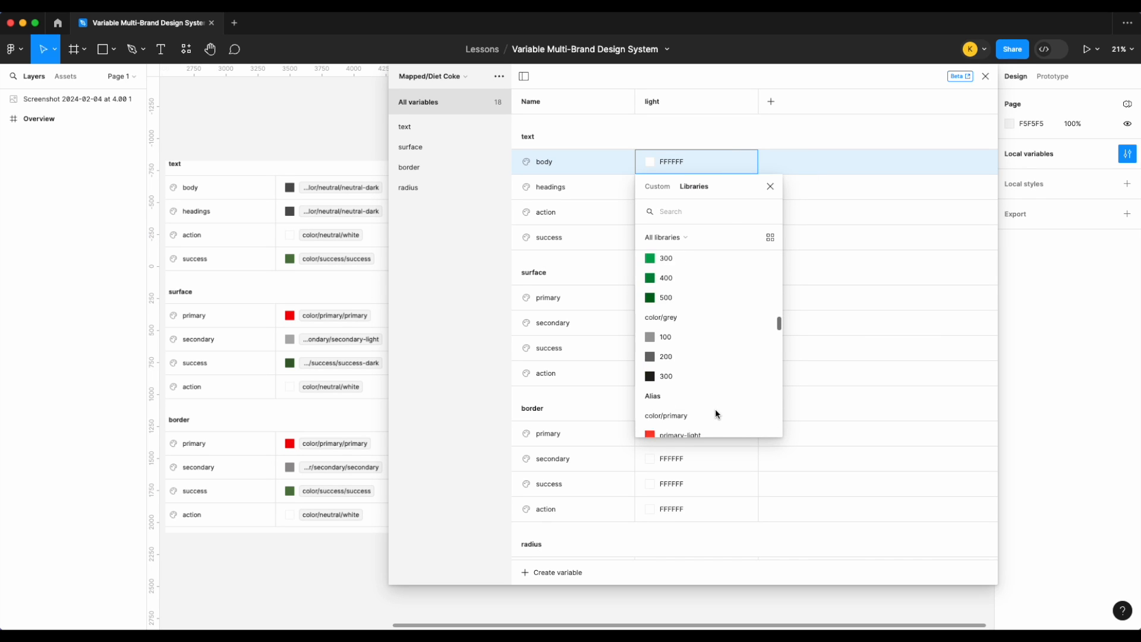
scroll(715, 408, "down", 10)
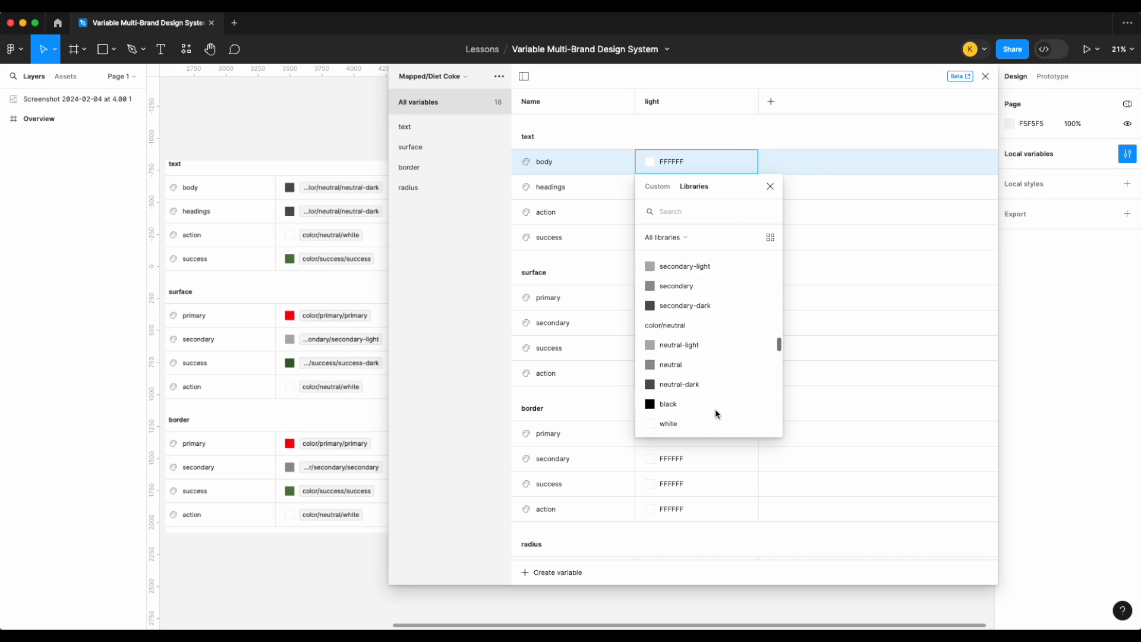
scroll(715, 409, "up", 8)
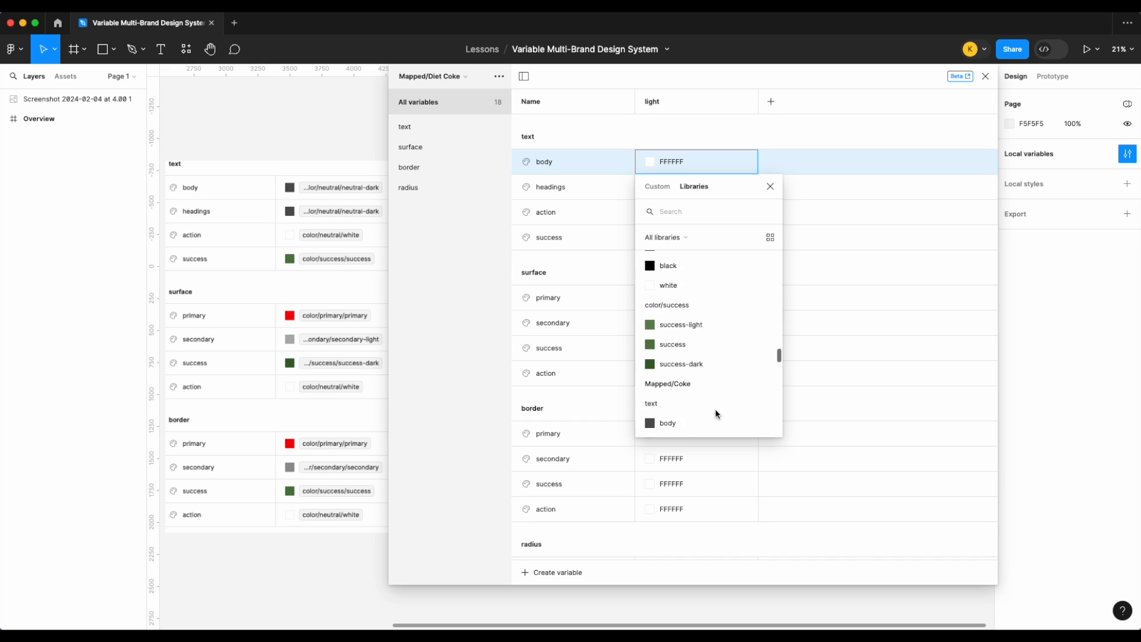
scroll(727, 358, "down", 4)
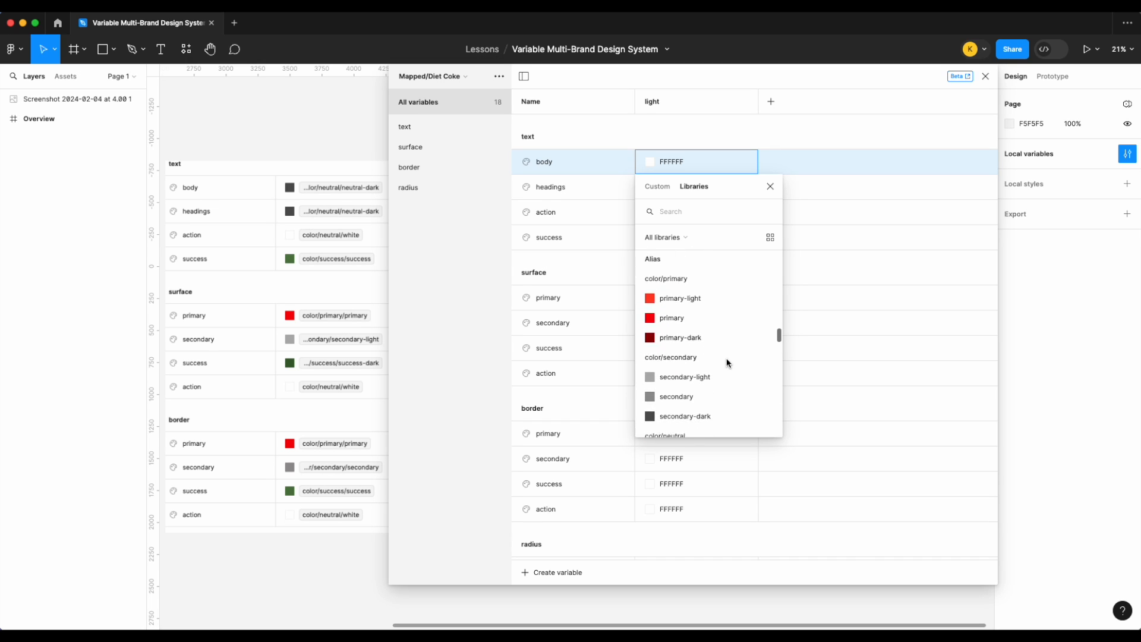
scroll(725, 346, "down", 3)
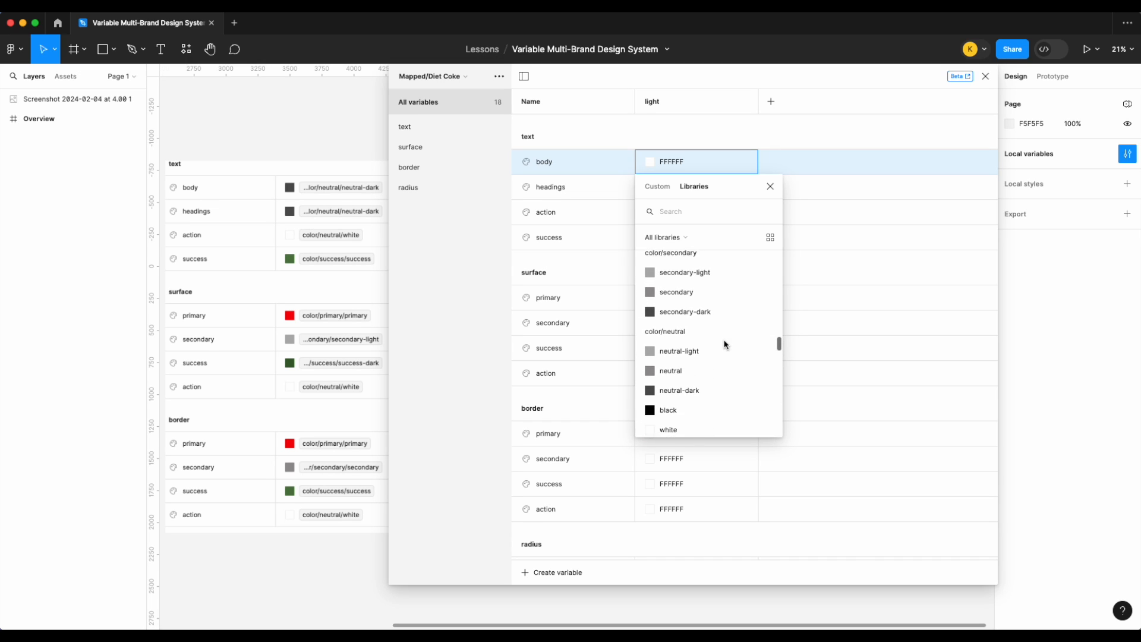
left_click(724, 383)
- Alias the text group's headings variable to color/neutral/neutral-dark from the Alias collection for the light mode
right_click(699, 188)
left_click(727, 199)
scroll(723, 395, "down", 8)
scroll(724, 399, "down", 10)
left_click(720, 381)
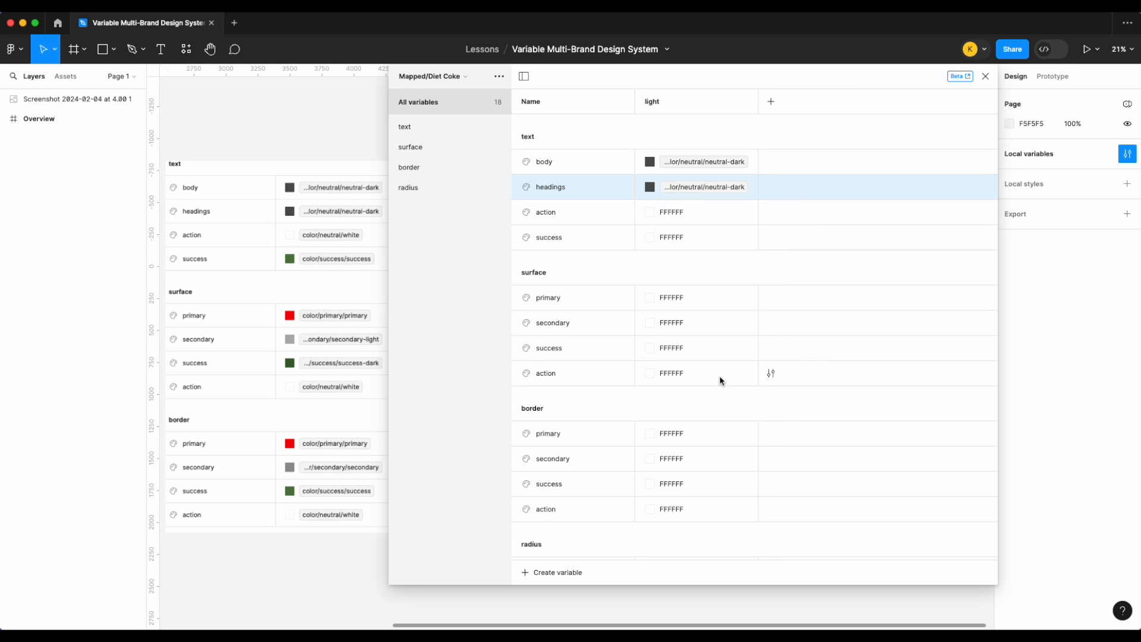
- Alias the text group's action variable to color/primary/primary from the Alias collection for the light mode
right_click(690, 212)
left_click(714, 223)
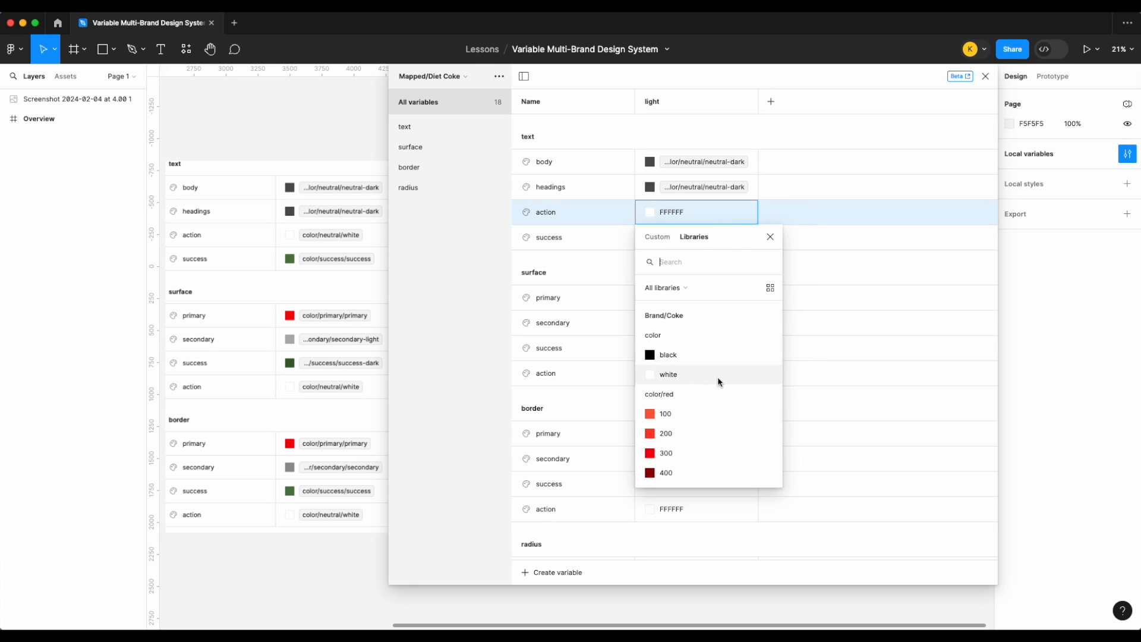
scroll(714, 422, "down", 1)
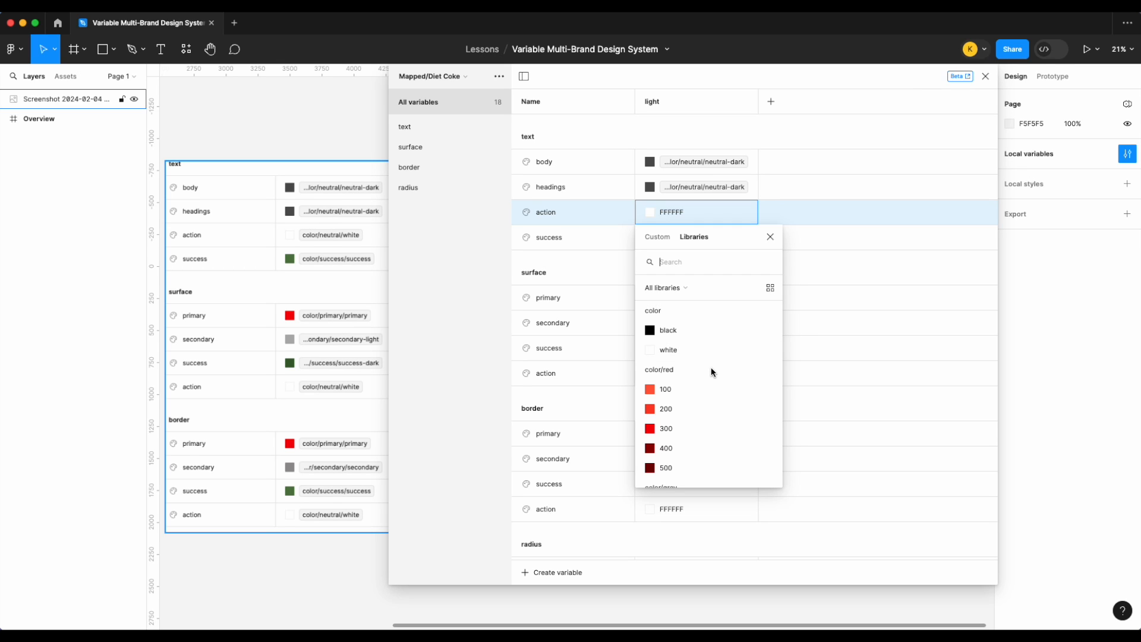
scroll(711, 368, "down", 10)
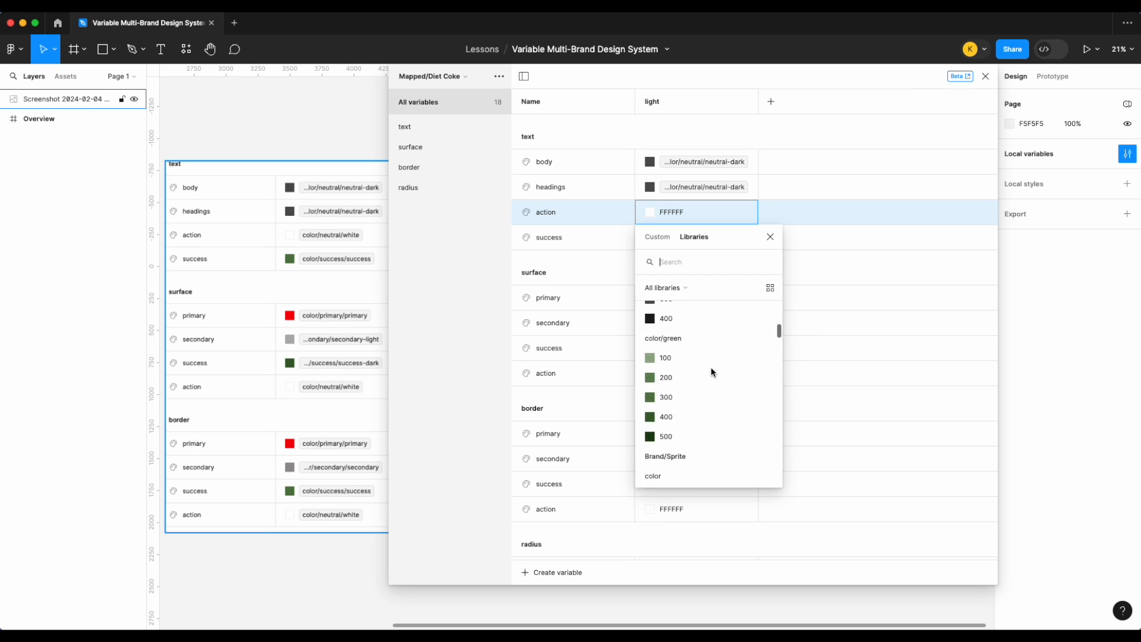
scroll(711, 368, "down", 10)
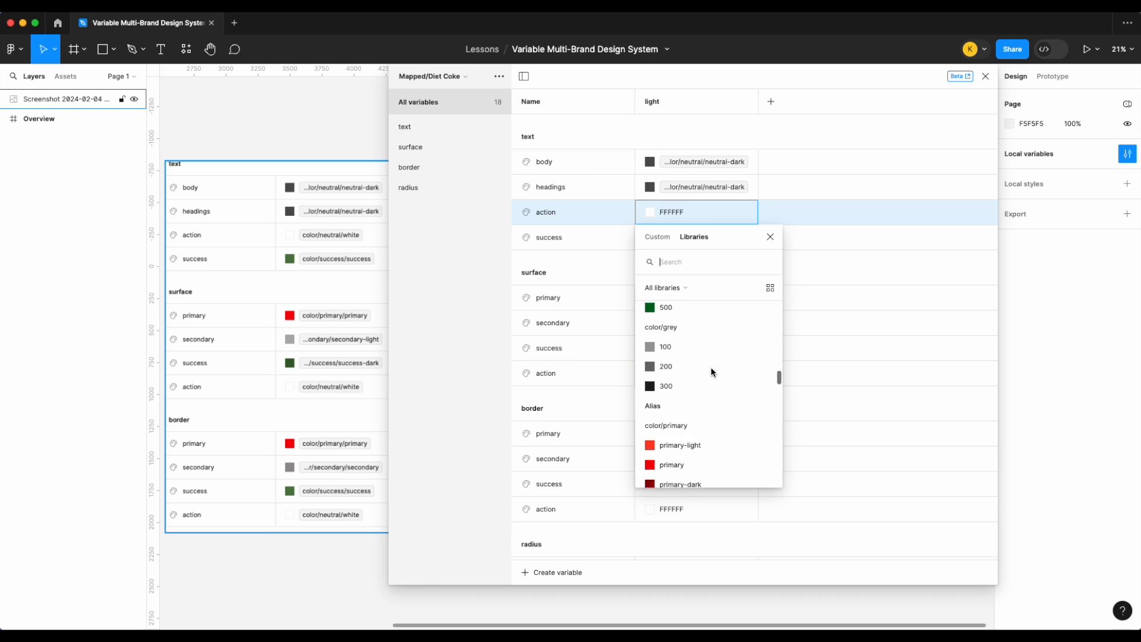
left_click(716, 383)
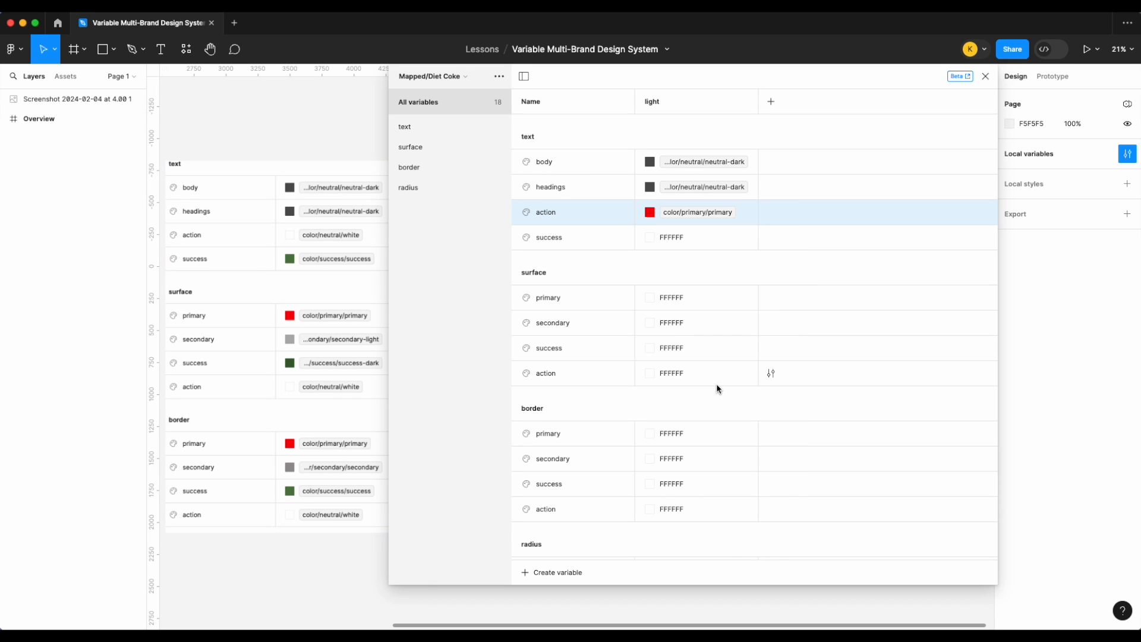
- Alias the text group's success variable to color/success/success from the Alias collection for the light mode
right_click(681, 239)
left_click(707, 245)
scroll(743, 428, "down", 10)
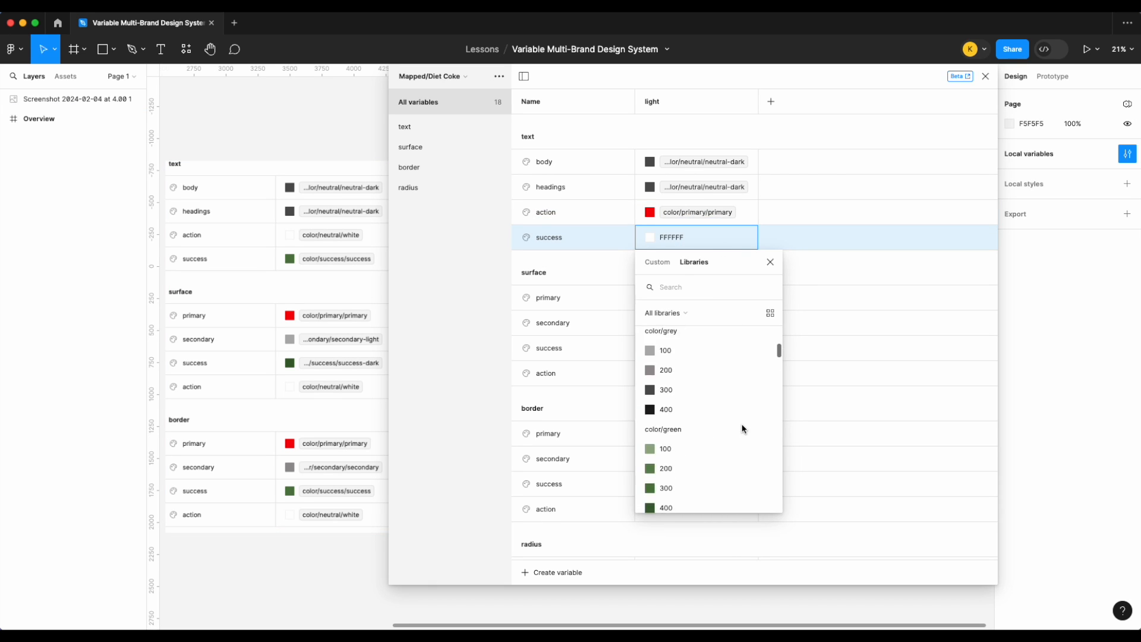
scroll(743, 428, "down", 10)
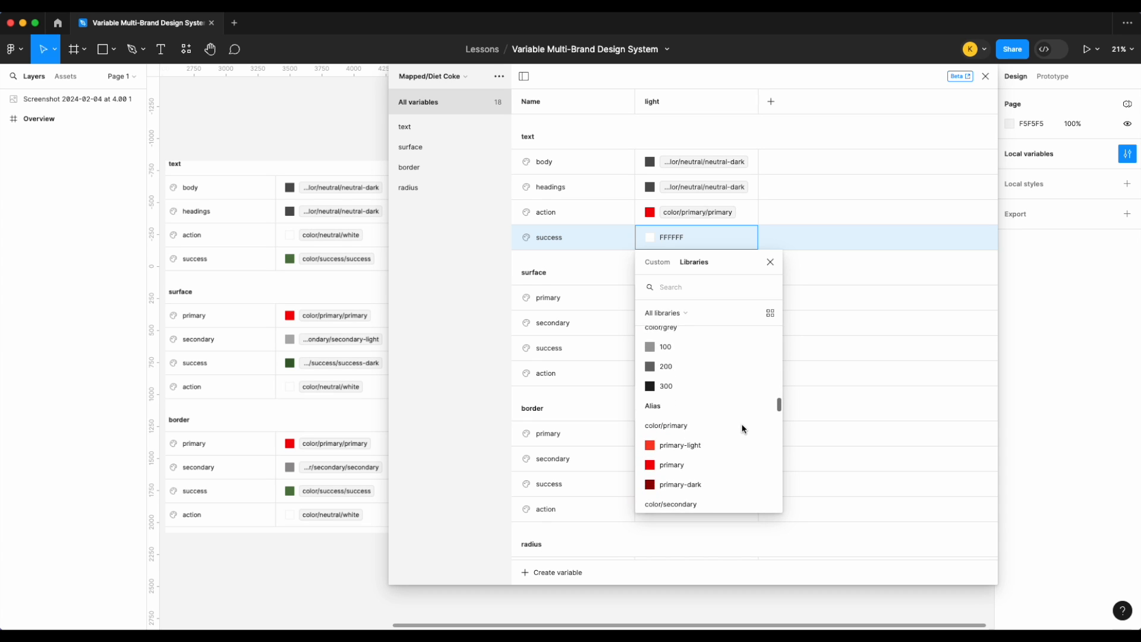
scroll(742, 428, "down", 5)
scroll(734, 409, "up", 4)
scroll(734, 410, "up", 3)
scroll(734, 410, "down", 5)
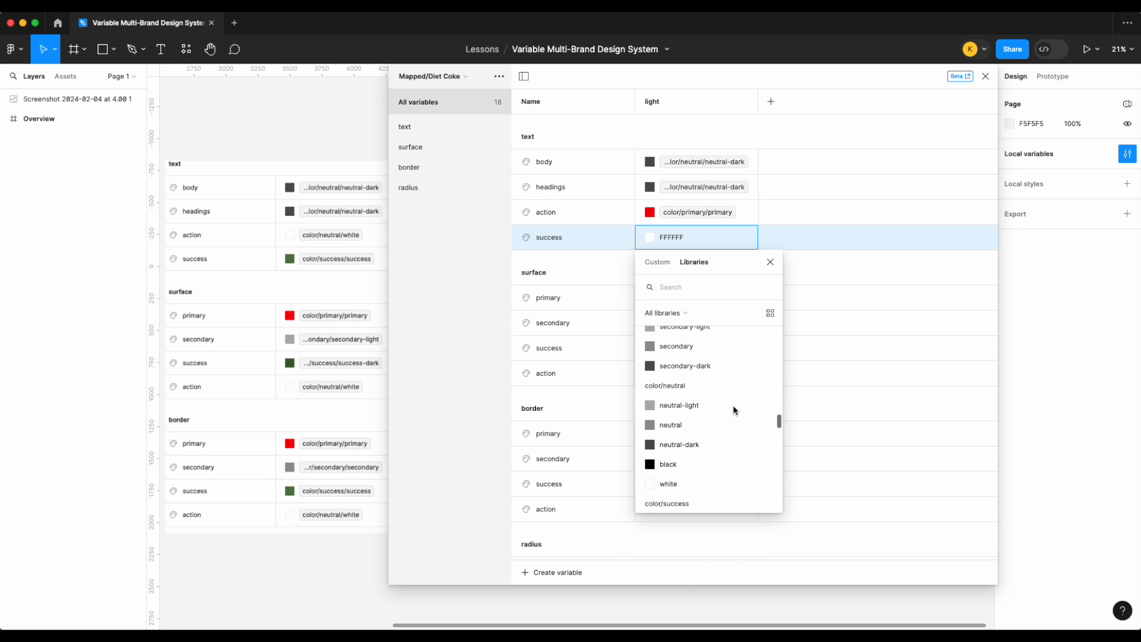
scroll(733, 405, "down", 1)
left_click(683, 465)
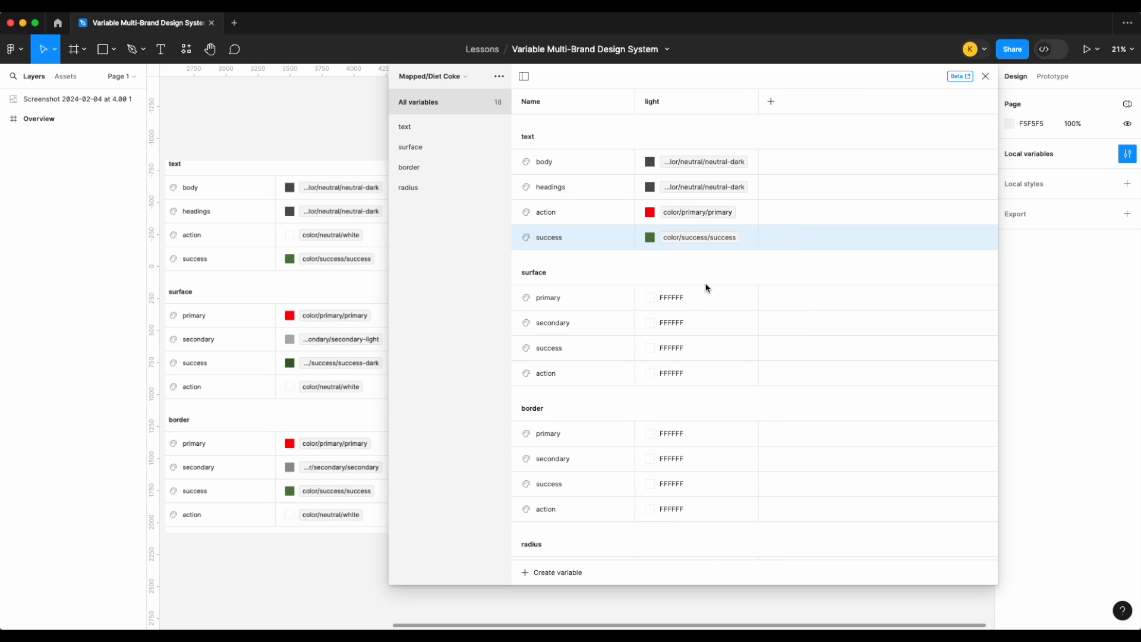
- Alias the surface group's primary variable to color/secondary/secondary from the Alias collection for the light mode
right_click(689, 301)
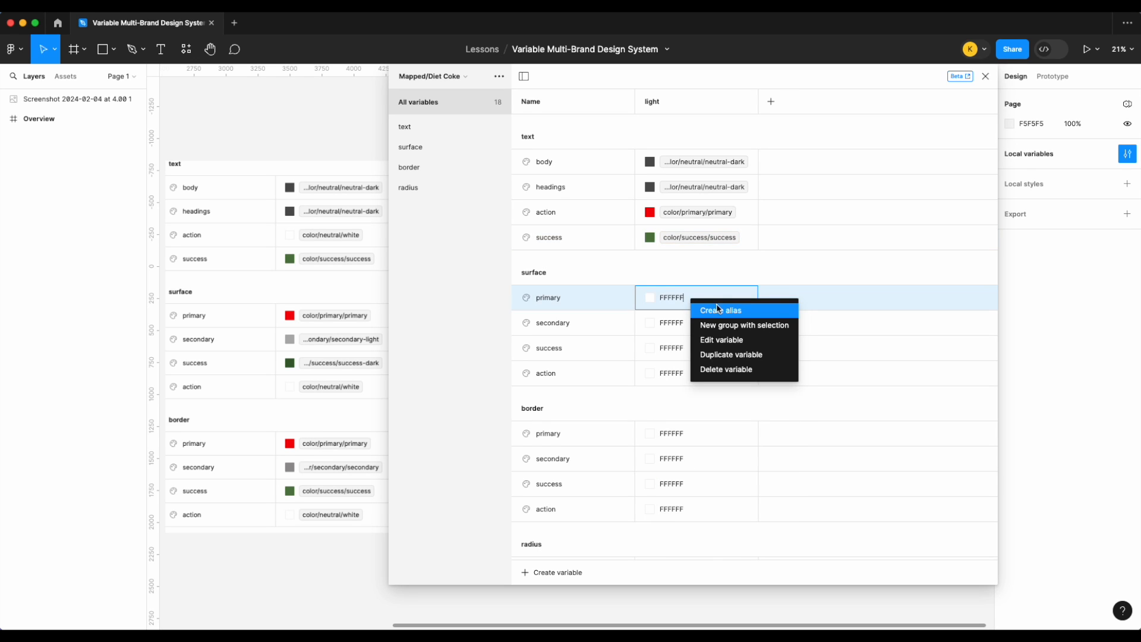
left_click(720, 311)
scroll(721, 475, "down", 6)
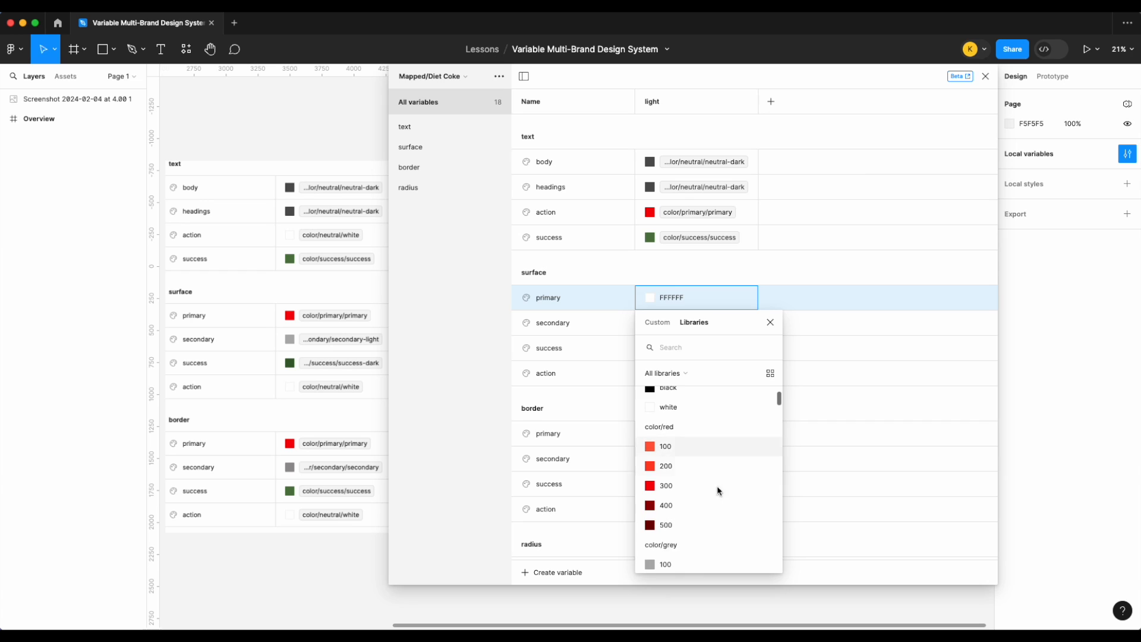
scroll(709, 503, "down", 4)
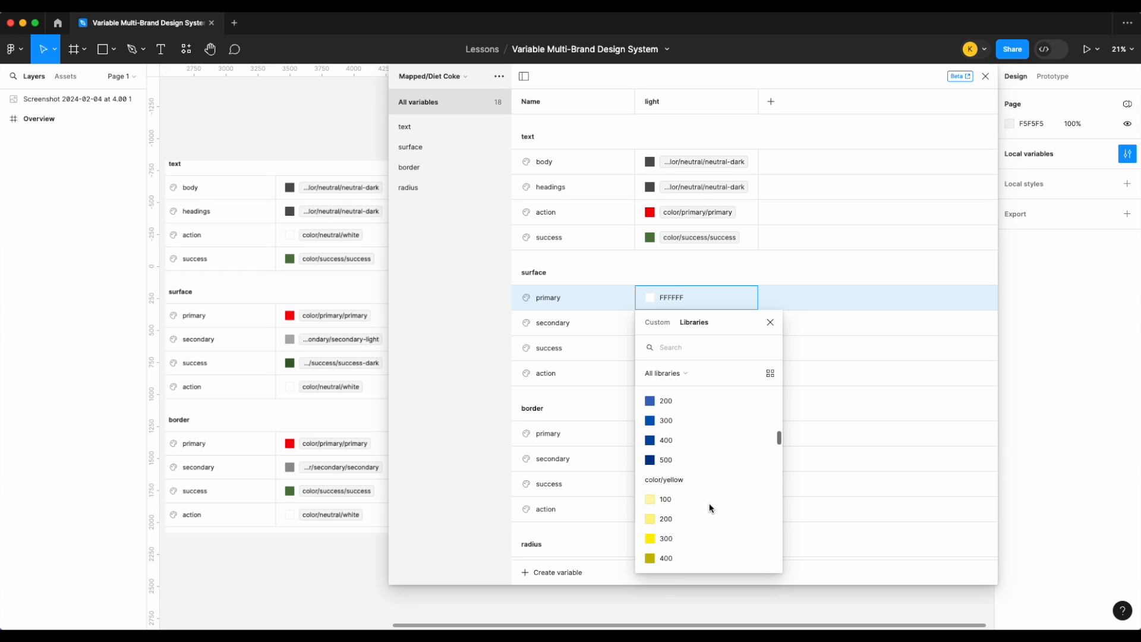
scroll(694, 433, "down", 8)
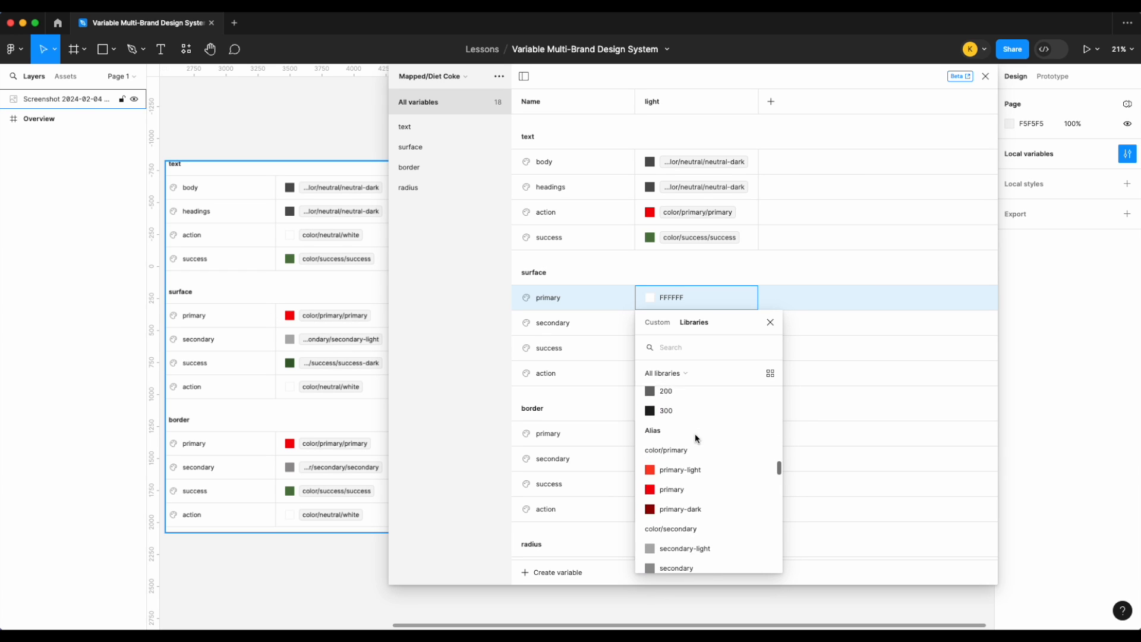
scroll(712, 440, "down", 1)
scroll(713, 443, "up", 1)
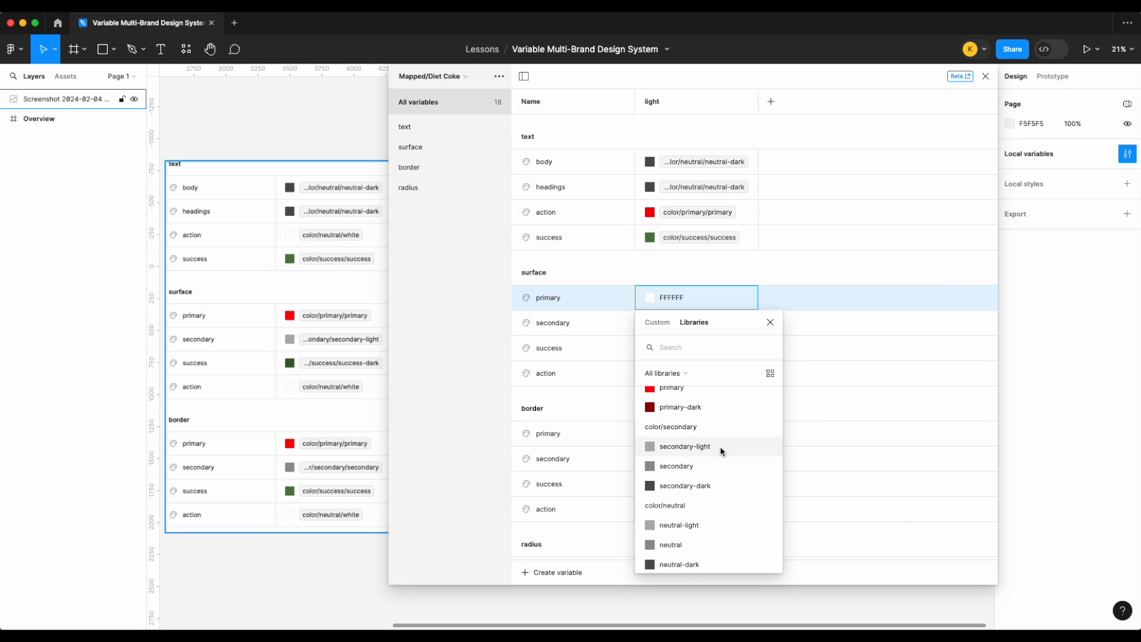
left_click(717, 461)
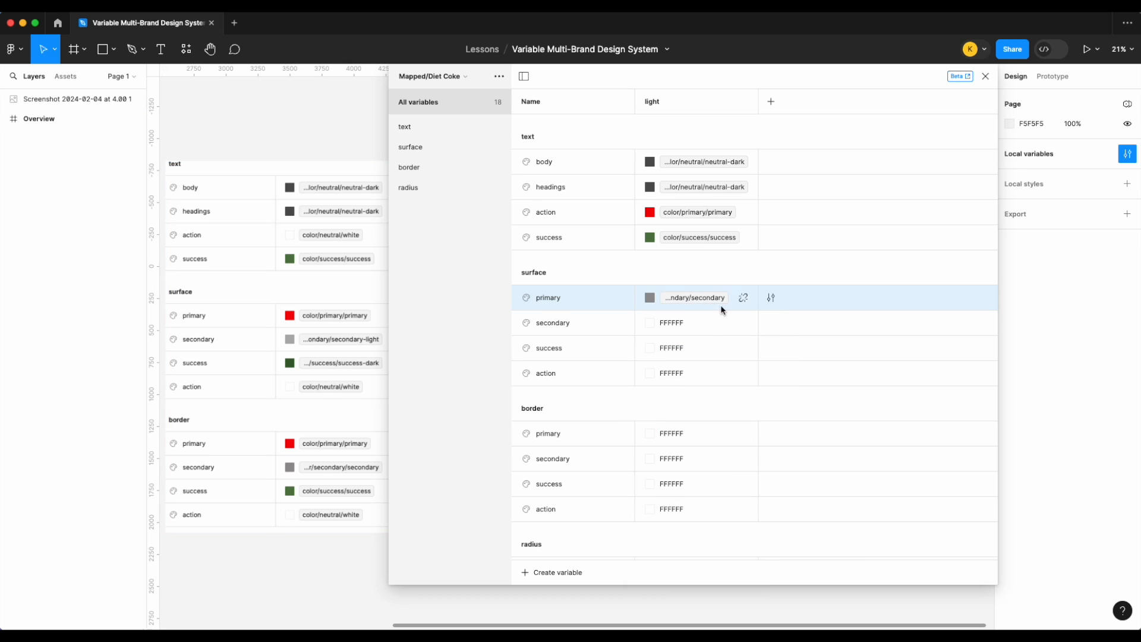
- Alias the surface group's secondary variable to color/primary/primary-light from the Alias collection for the light mode
right_click(692, 323)
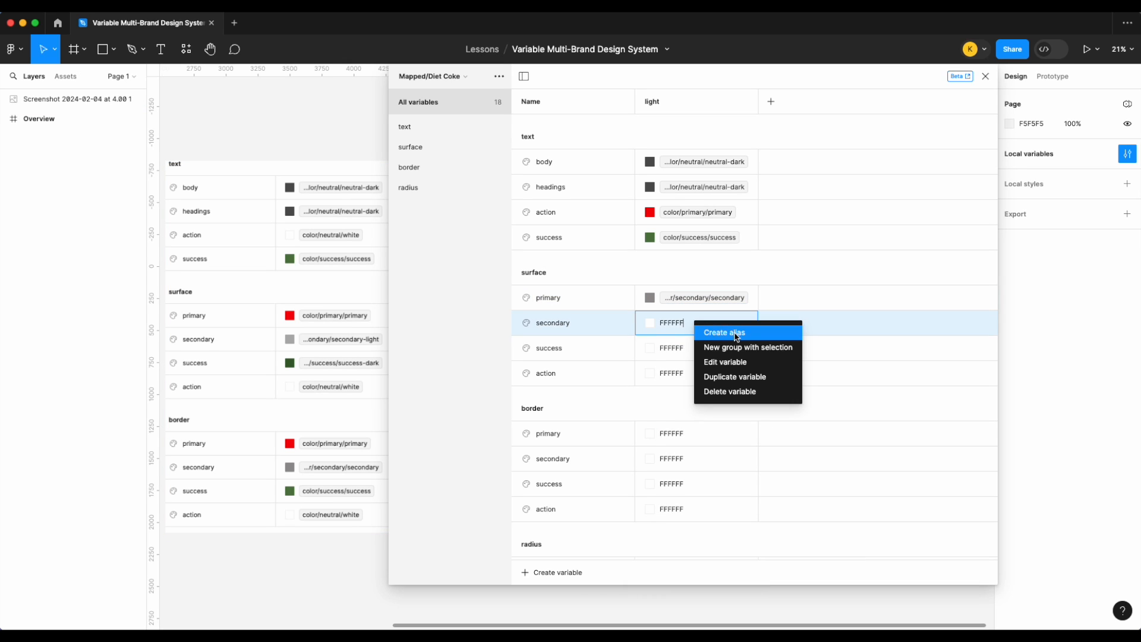
left_click(692, 323)
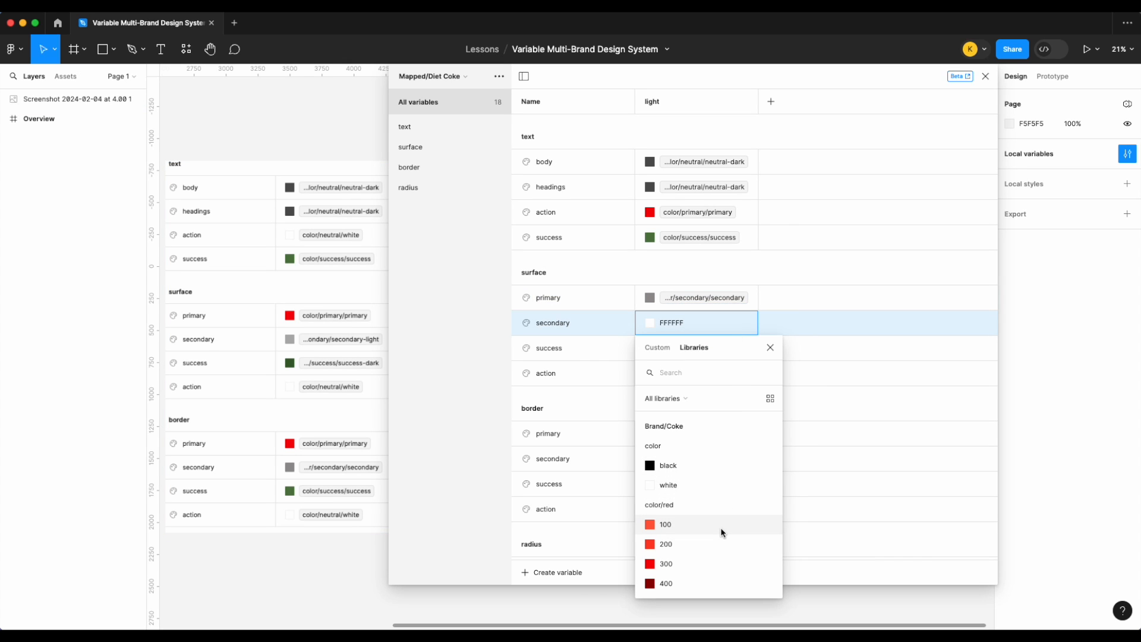
scroll(721, 528, "down", 2)
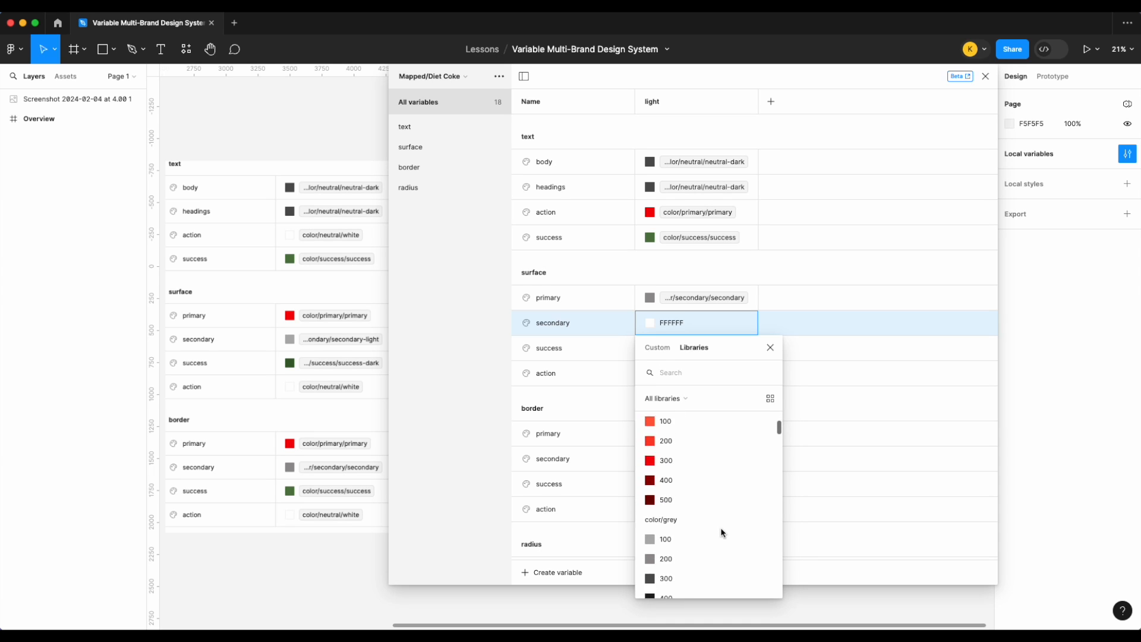
scroll(721, 532, "down", 1)
scroll(721, 532, "down", 10)
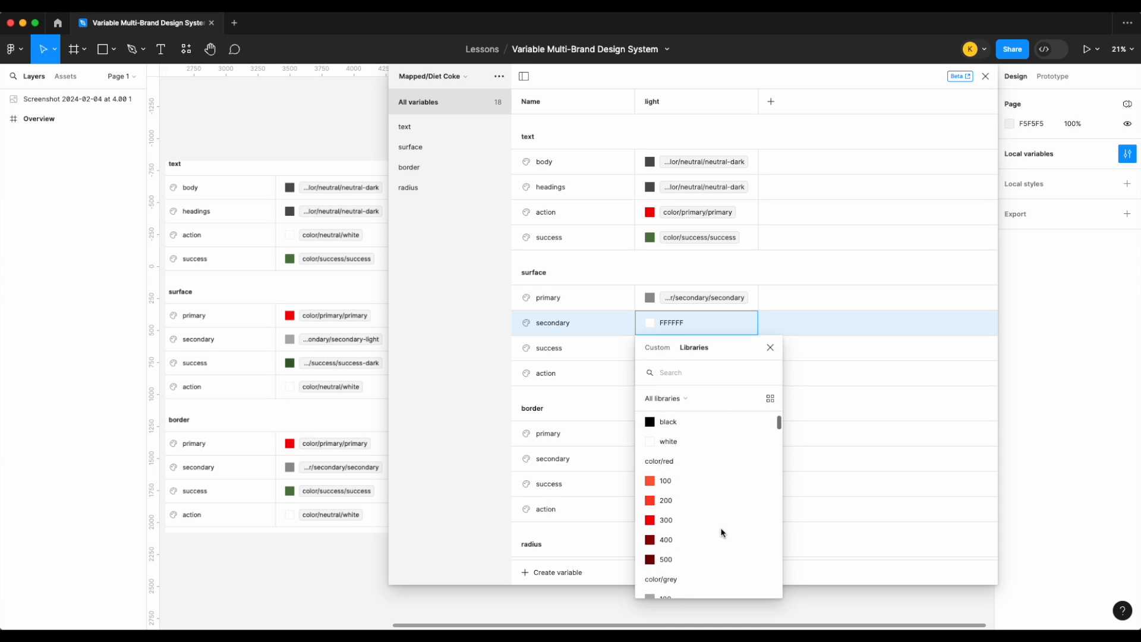
scroll(721, 532, "down", 2)
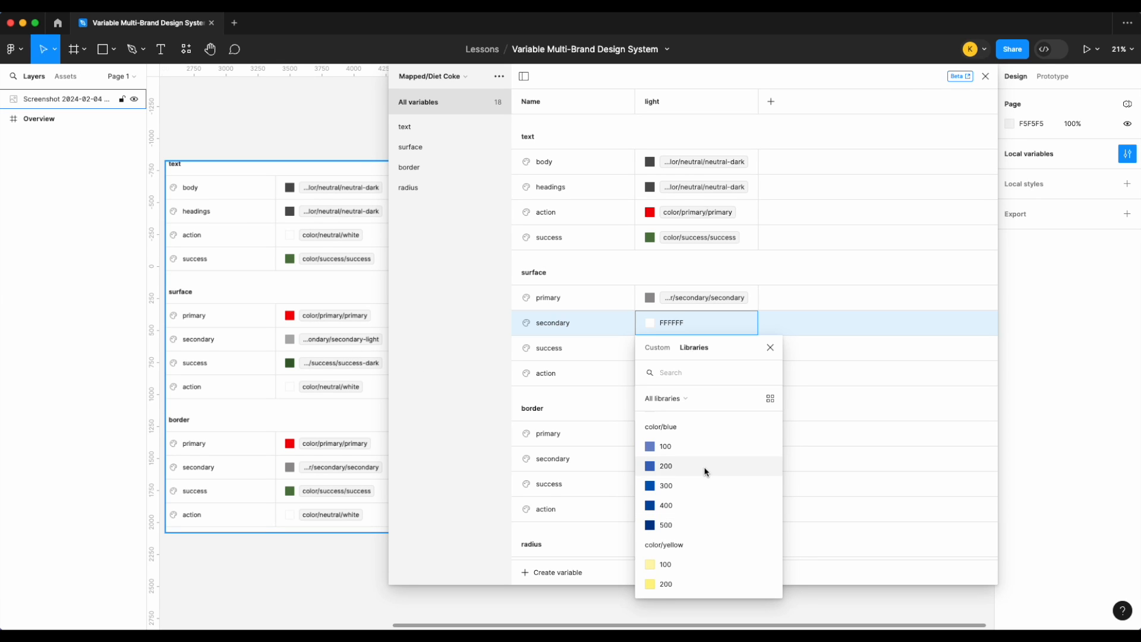
scroll(712, 502, "down", 8)
scroll(712, 501, "down", 8)
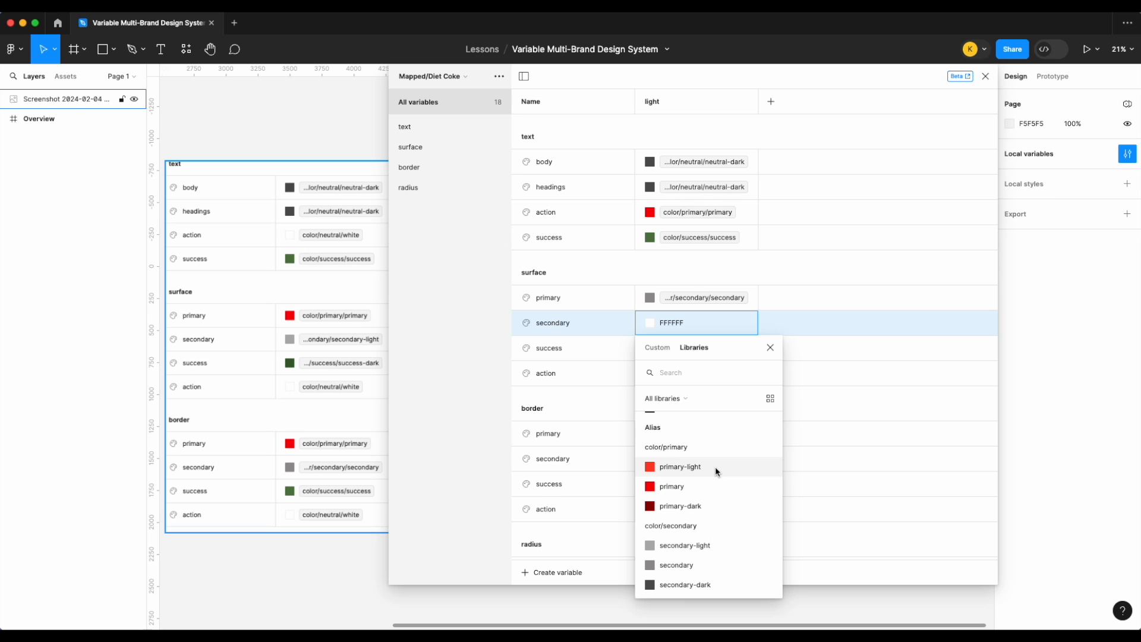
left_click(716, 466)
- Alias the surface group's success variable to color/success/success-dark from the Alias collection for the light mode
right_click(683, 350)
left_click(724, 364)
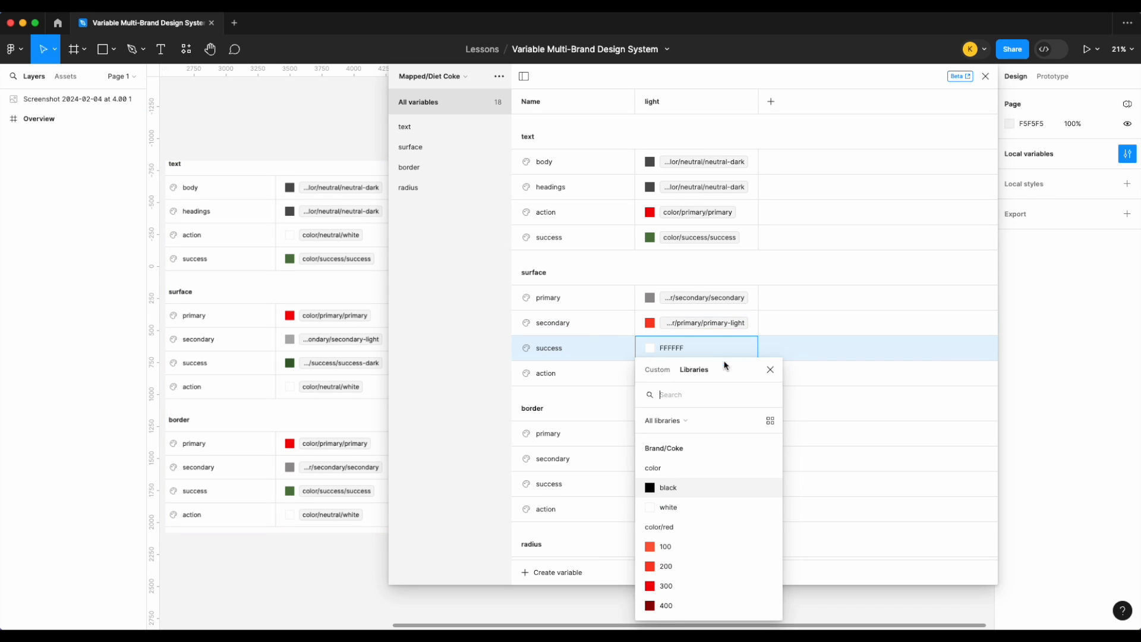
scroll(725, 472, "down", 10)
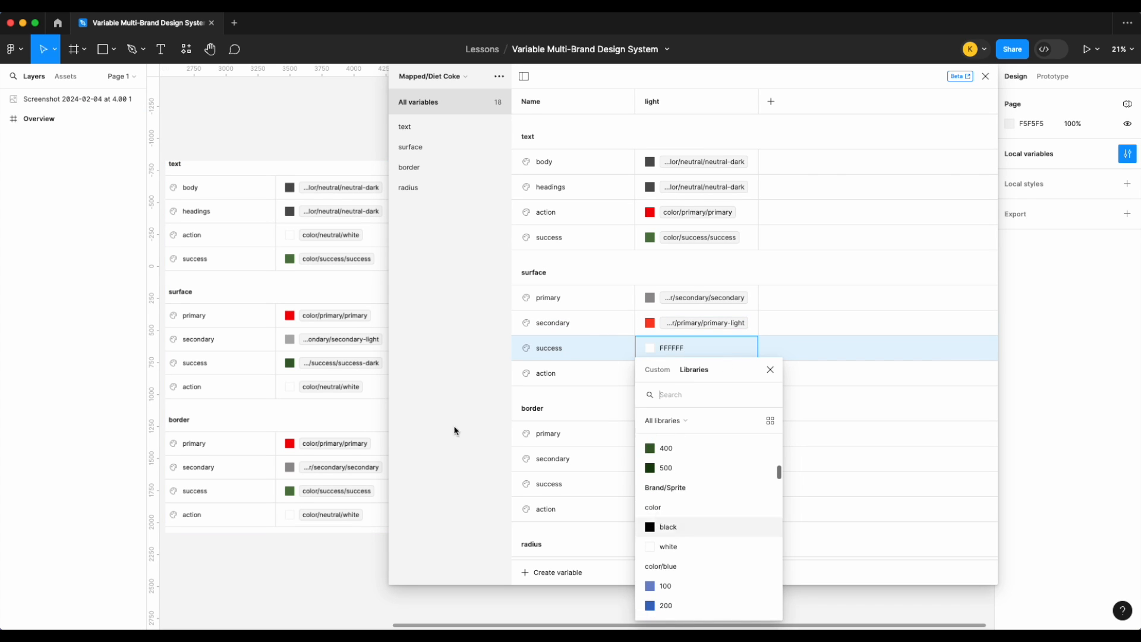
scroll(726, 498, "down", 5)
scroll(725, 498, "down", 8)
scroll(726, 498, "down", 2)
left_click(730, 549)
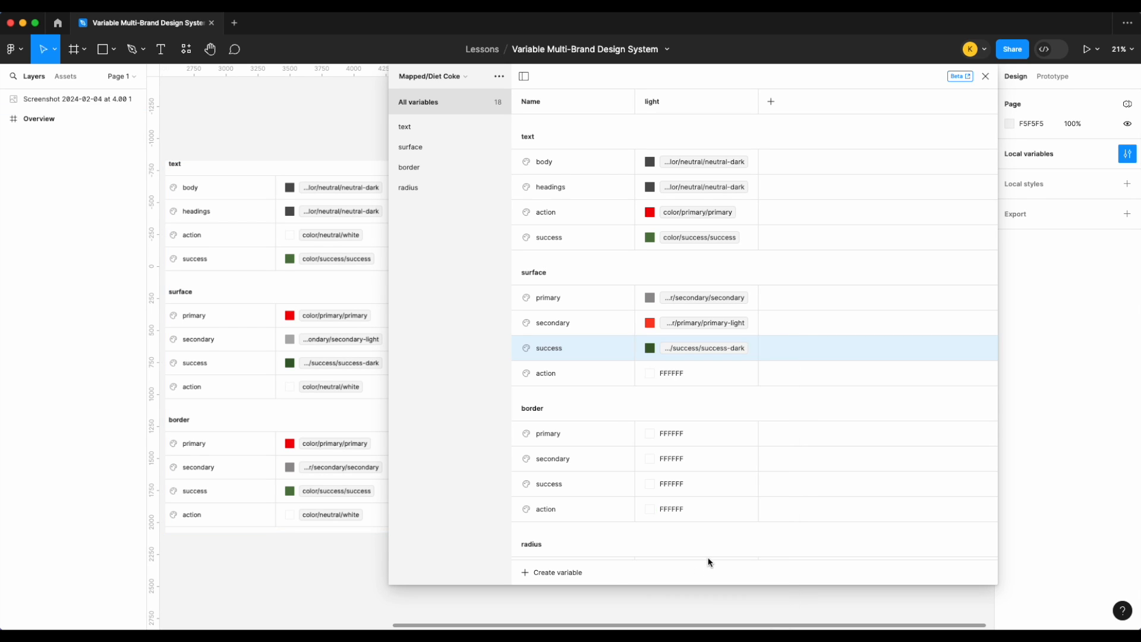
- Alias the surface group's action variable to color/primary/primary from the Alias collection for the light mode
right_click(697, 367)
left_click(729, 372)
scroll(701, 512, "down", 15)
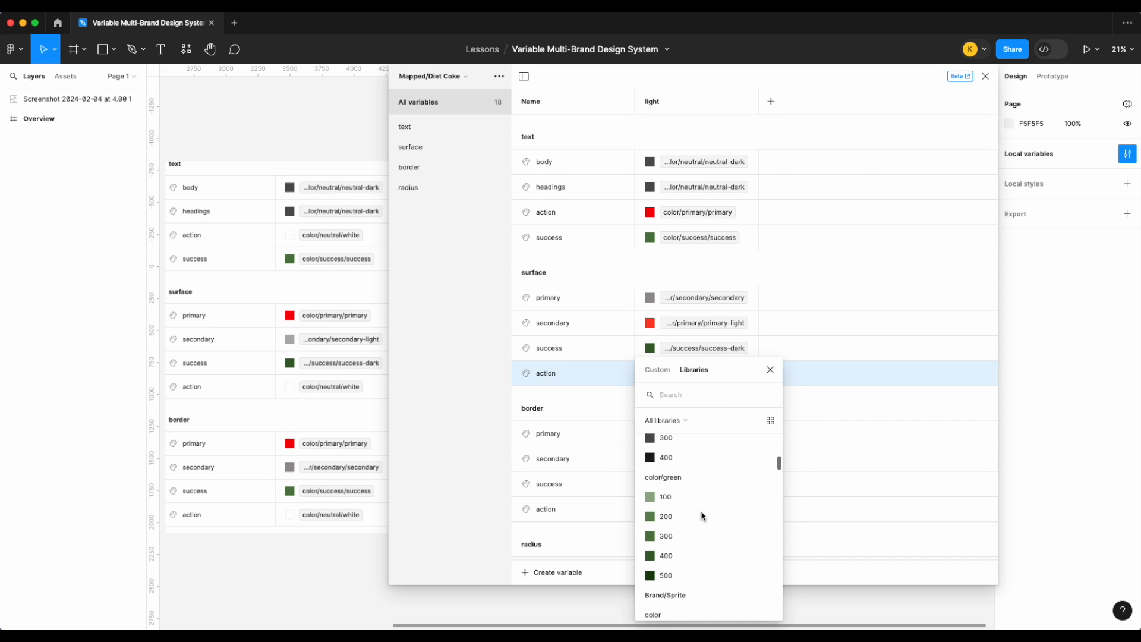
scroll(701, 512, "down", 5)
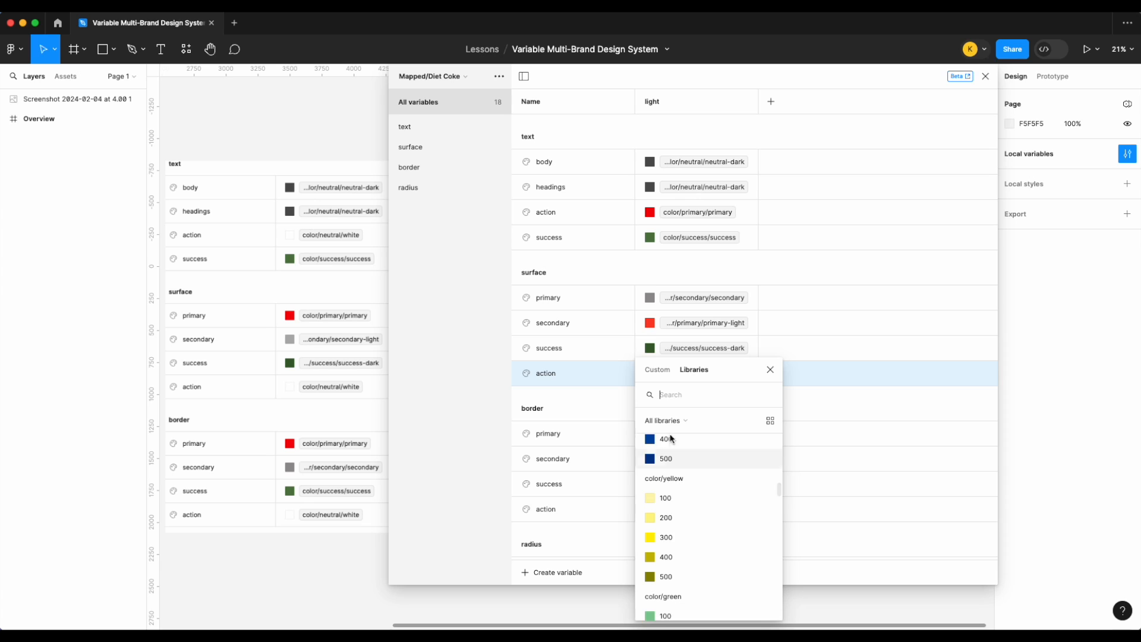
scroll(691, 548, "down", 1)
scroll(691, 548, "down", 6)
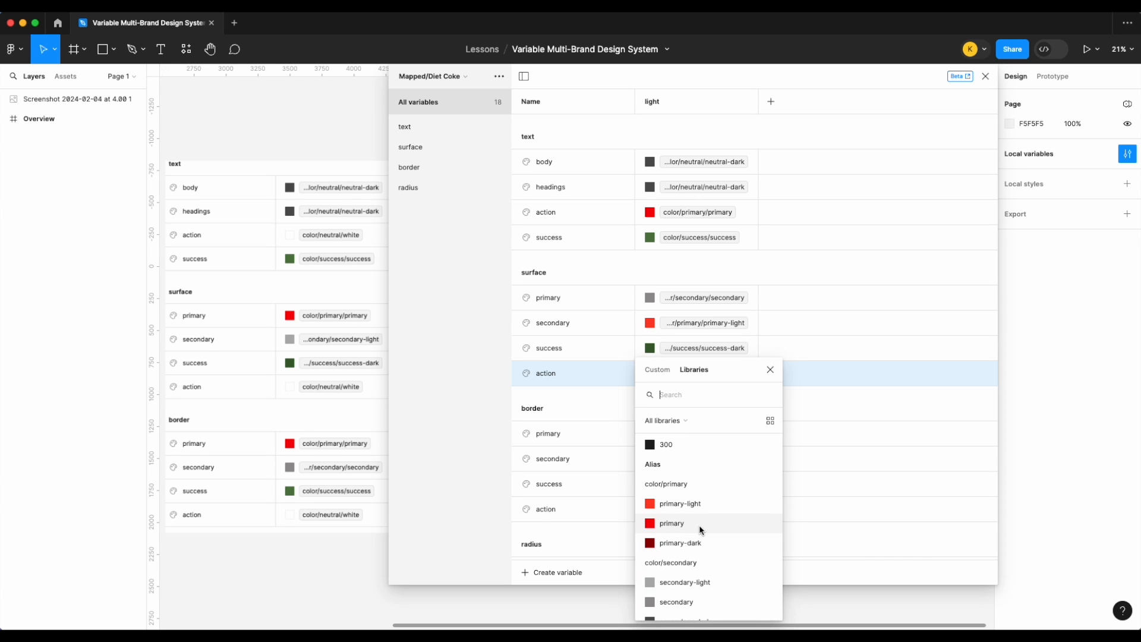
left_click(699, 526)
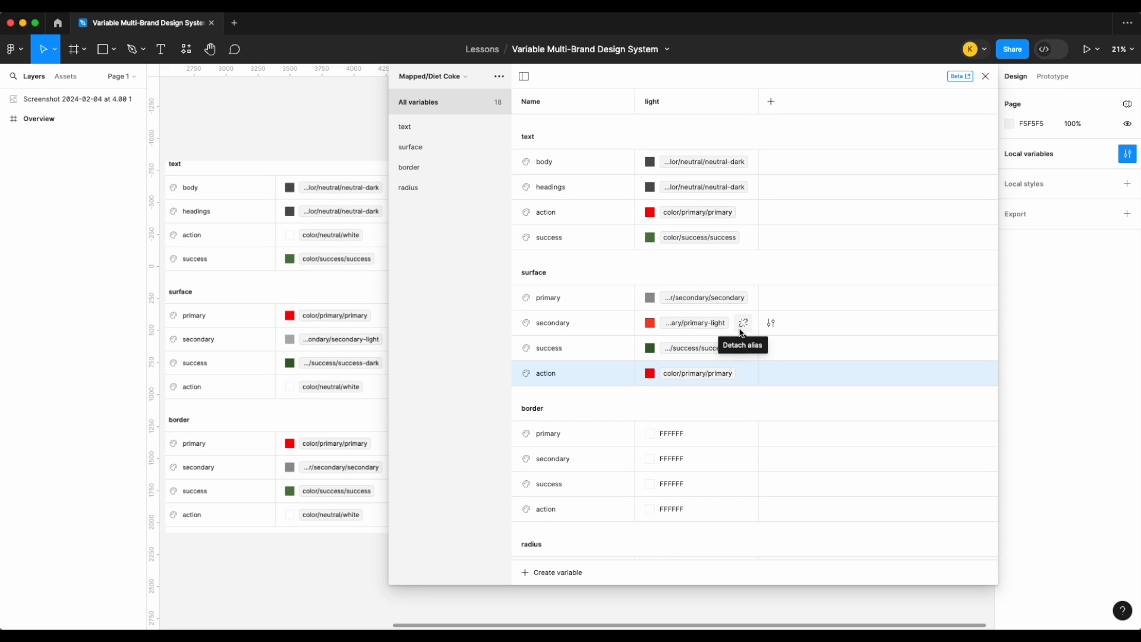
- Change the surface group's secondary variable alias to color/neutral/white from the Alias collection
left_click(687, 327)
scroll(683, 506, "down", 6)
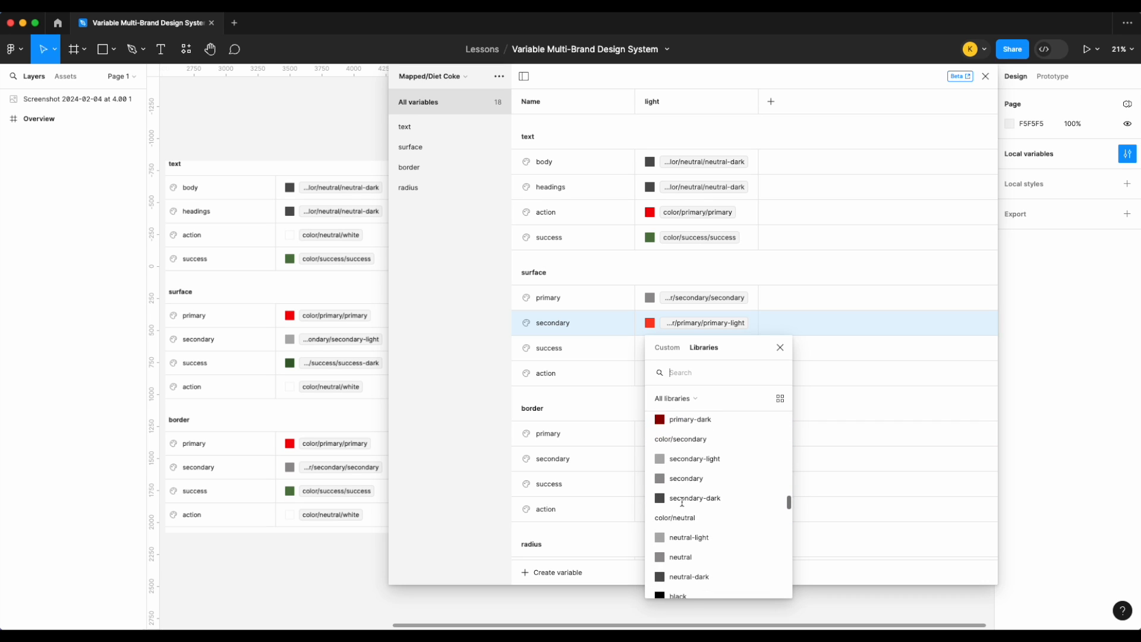
left_click(688, 533)
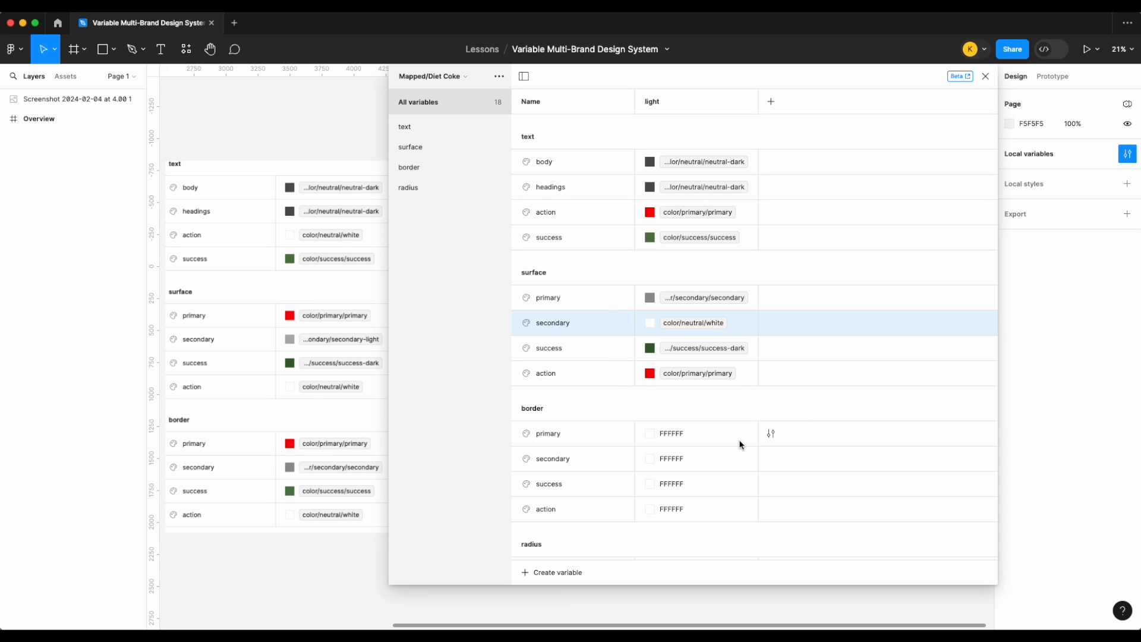
- Alias the border group's primary variable to color/secondary/secondary from the Alias collection for the light mode
right_click(720, 438)
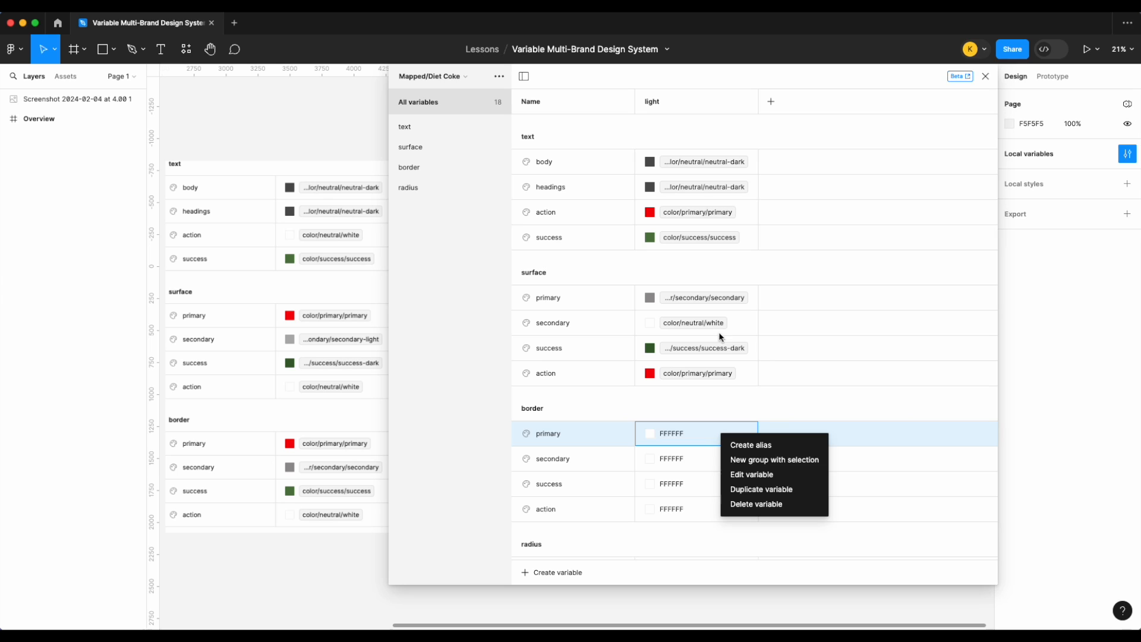
left_click(751, 445)
scroll(740, 558, "down", 3)
scroll(740, 558, "down", 10)
scroll(740, 558, "down", 3)
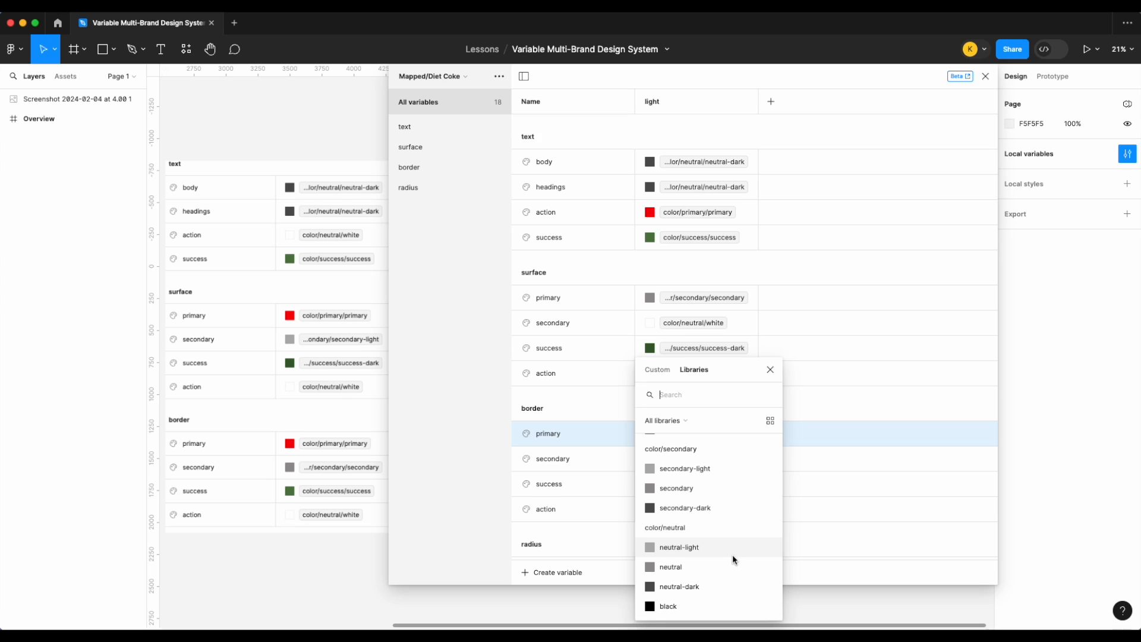
left_click(709, 491)
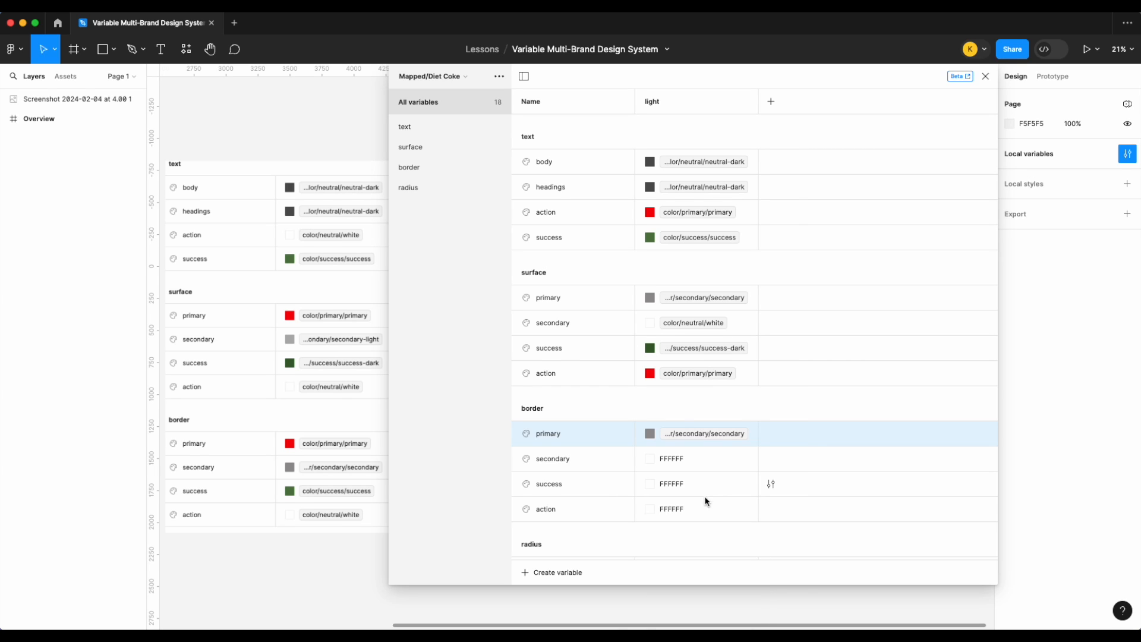
- Alias the border group's secondary variable to color/neutral/white from the Alias collection for the light mode
right_click(679, 454)
left_click(716, 462)
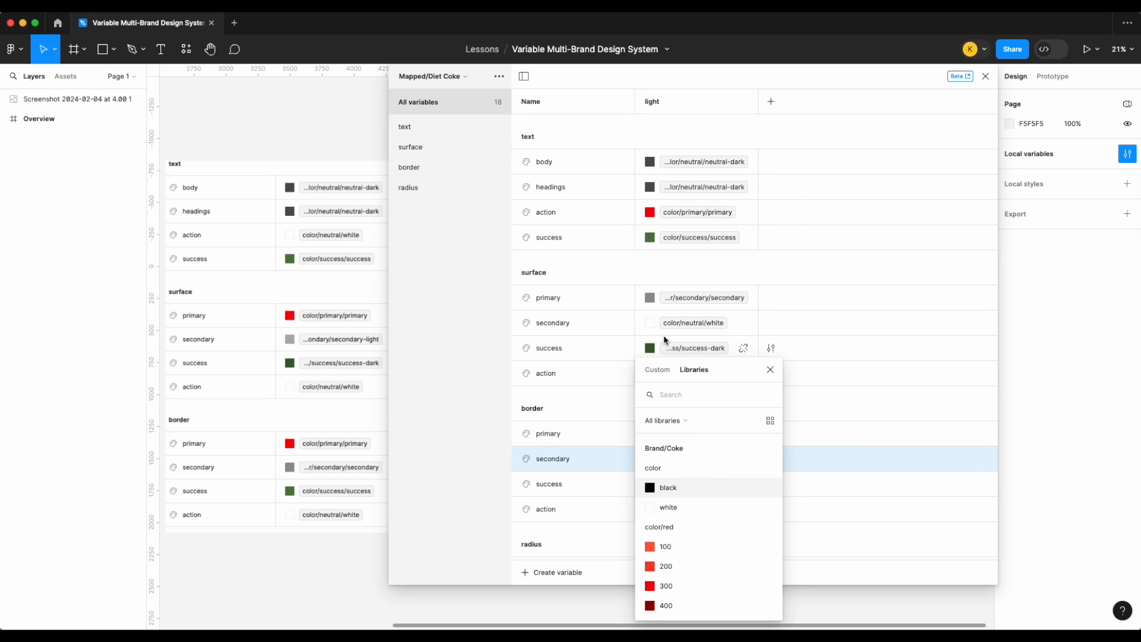
scroll(693, 545, "down", 5)
scroll(693, 545, "down", 10)
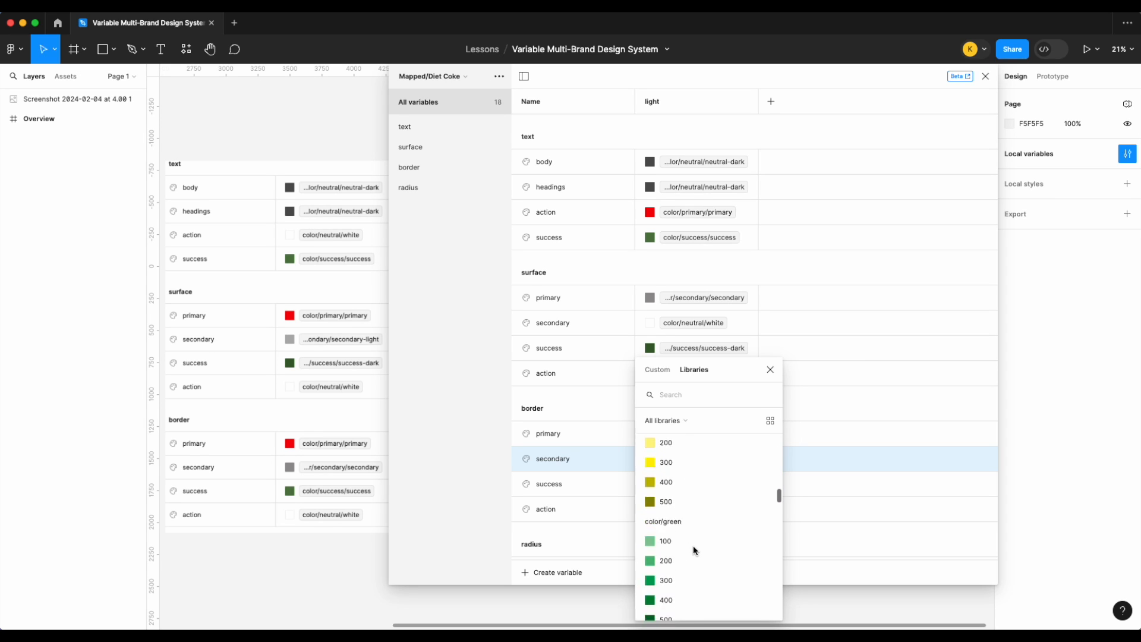
scroll(693, 545, "down", 10)
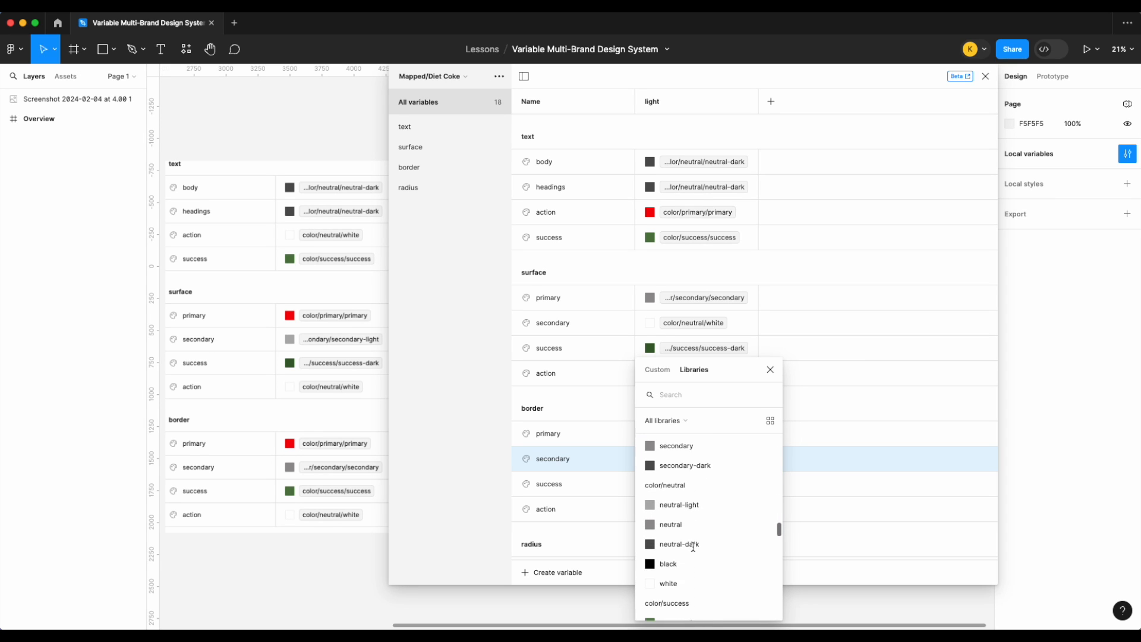
left_click(688, 583)
- Alias the border group's success variable to color/success/success from the Alias collection for the light mode
scroll(732, 417, "down", 2)
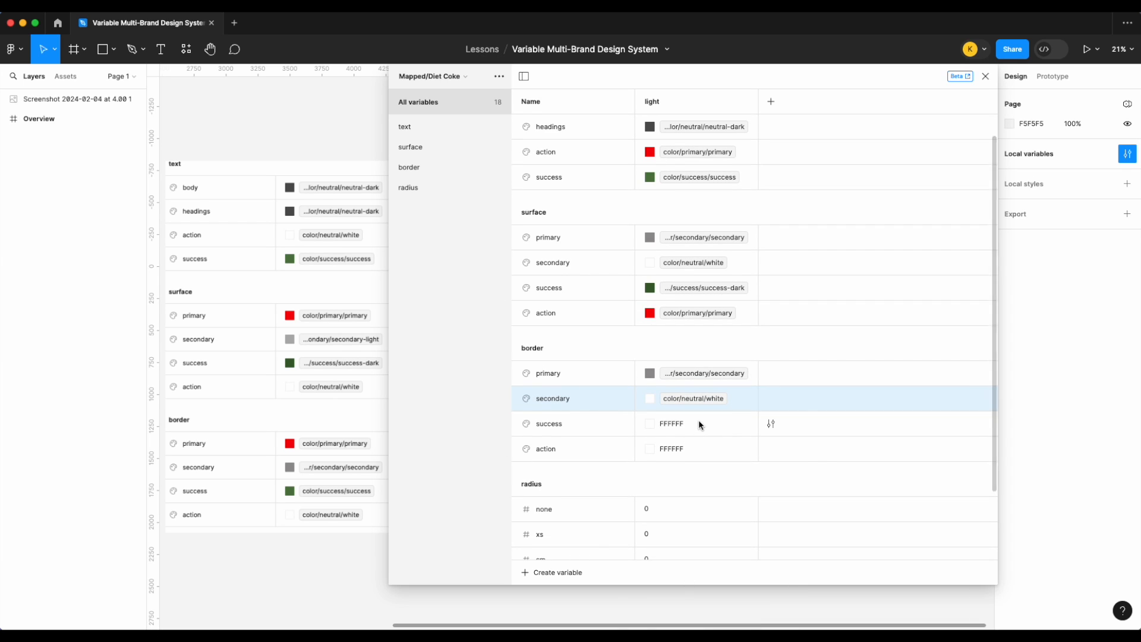
right_click(699, 424)
left_click(736, 429)
scroll(723, 491, "down", 10)
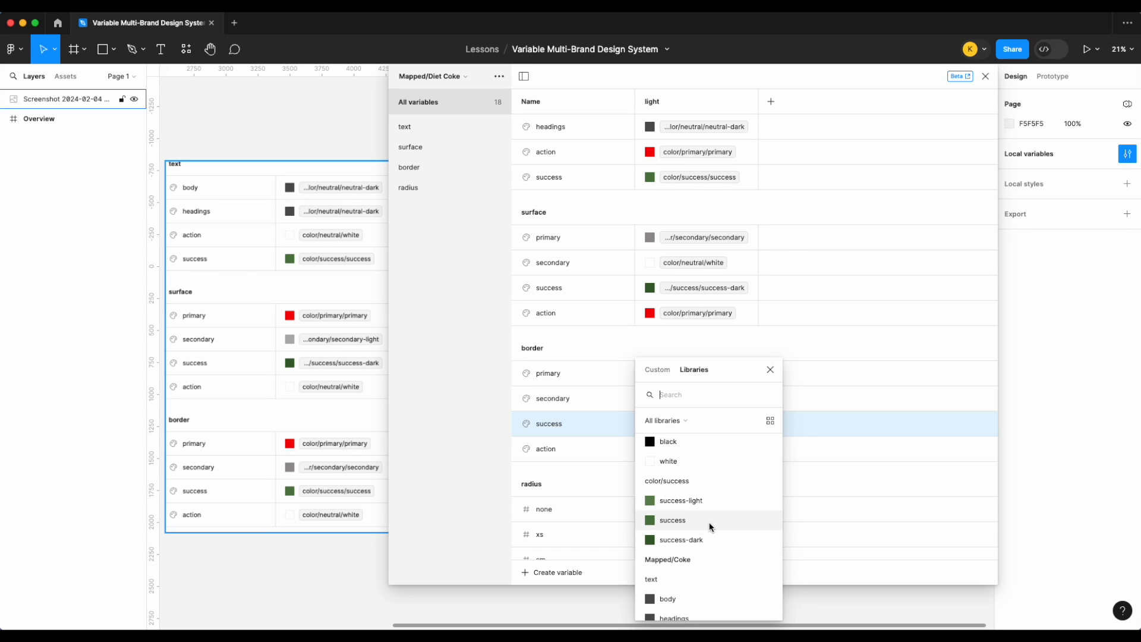
left_click(708, 522)
- Change the surface group's action variable alias to color/secondary/secondary-light from the Alias collection
right_click(691, 452)
left_click(724, 464)
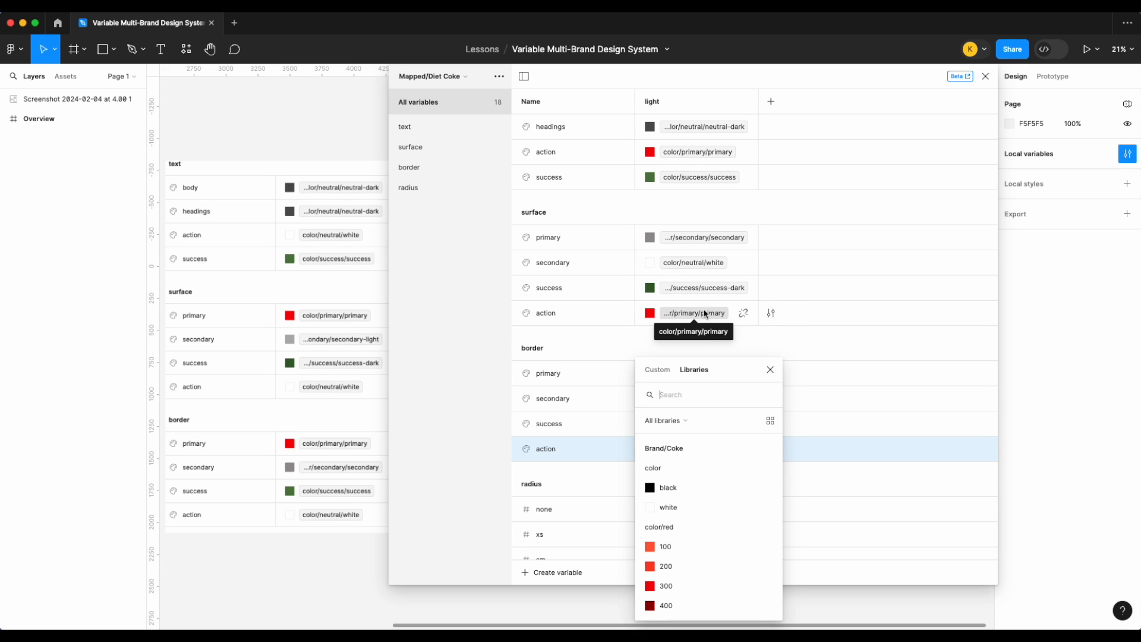
left_click(708, 316)
left_click(683, 313)
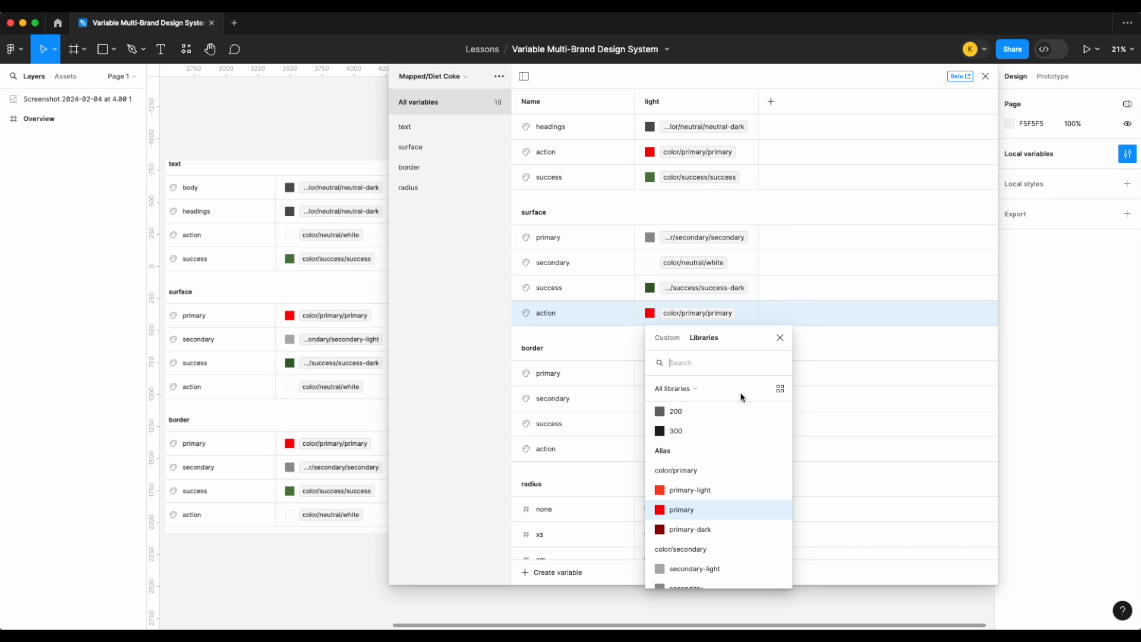
scroll(752, 544, "down", 1)
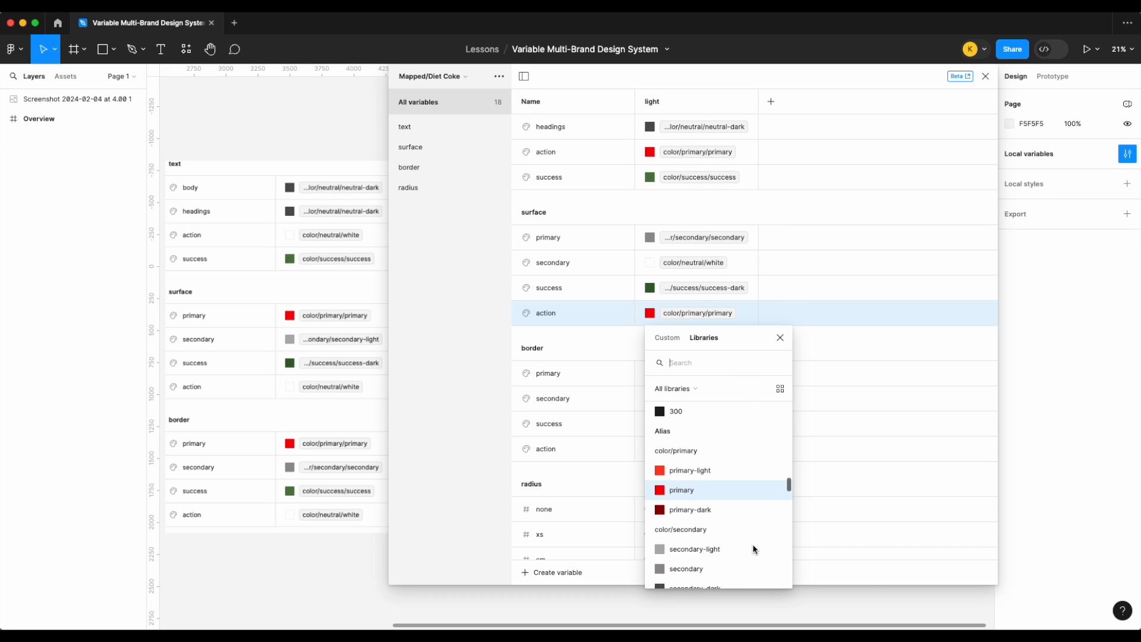
left_click(739, 528)
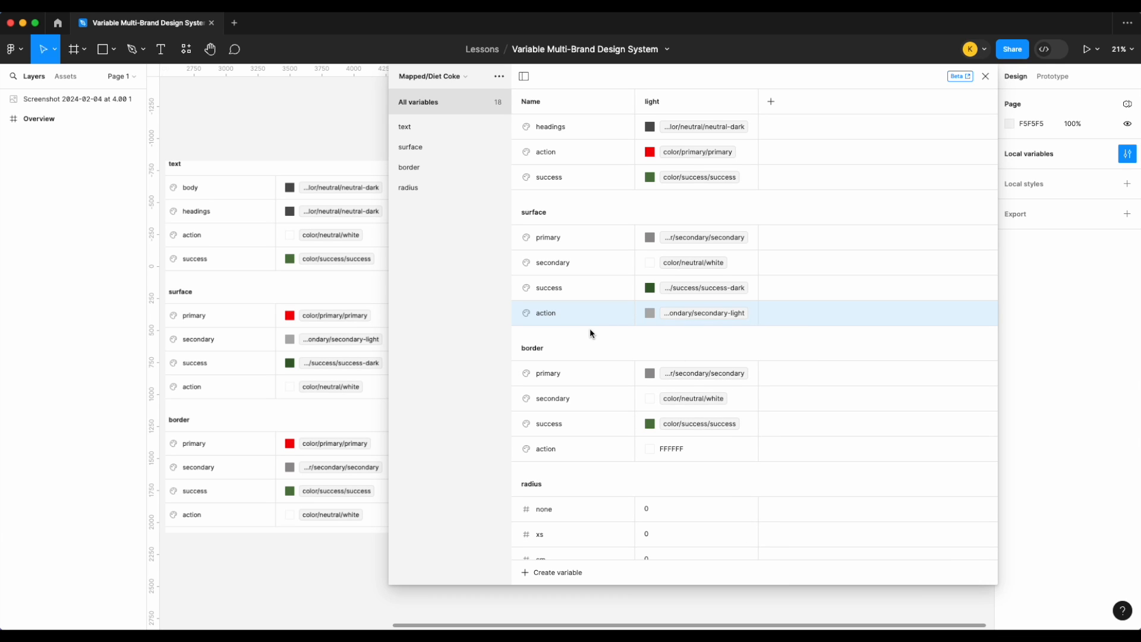
- In the Mapped/Coke collection, change the surface group's action variable alias to color/primary/primary from the Alias collection
scroll(576, 299, "up", 1)
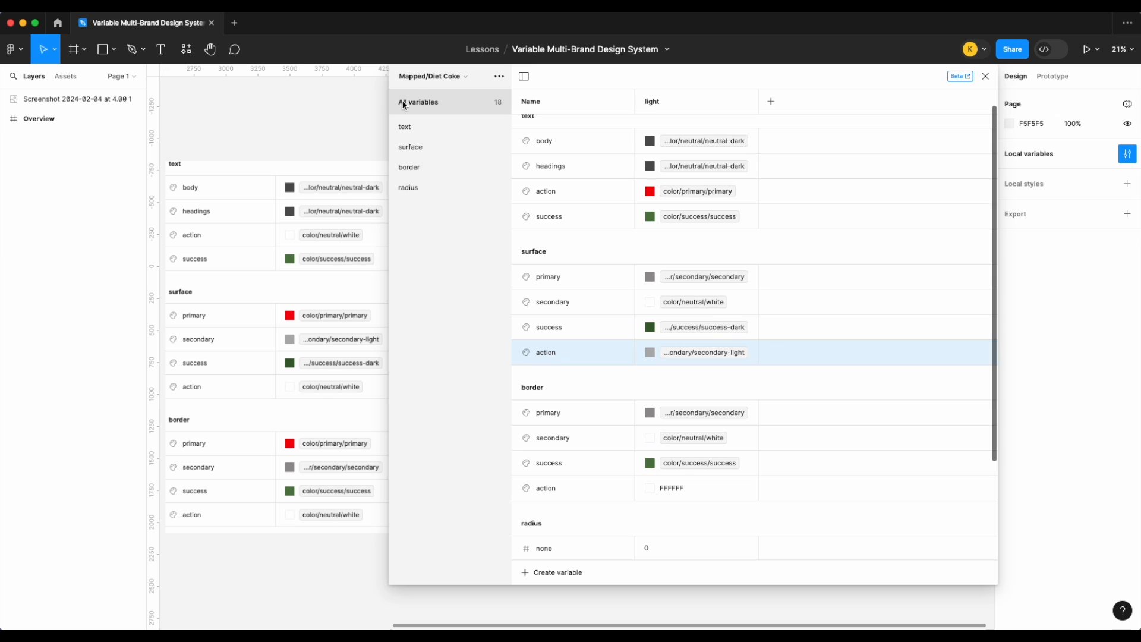
left_click(427, 77)
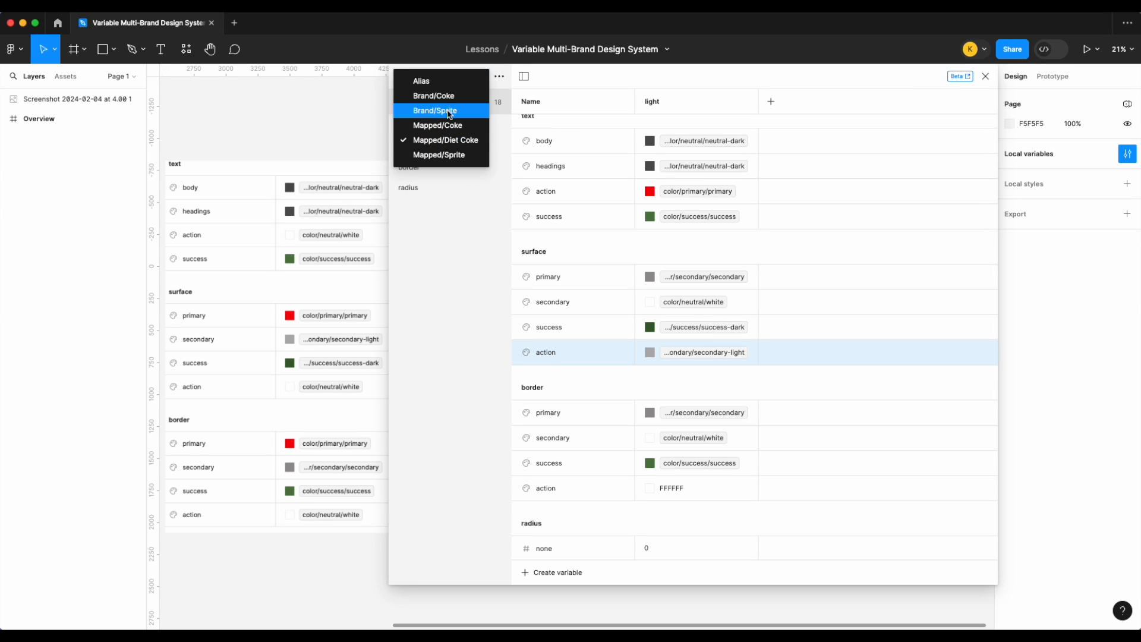
left_click(448, 126)
scroll(608, 337, "down", 2)
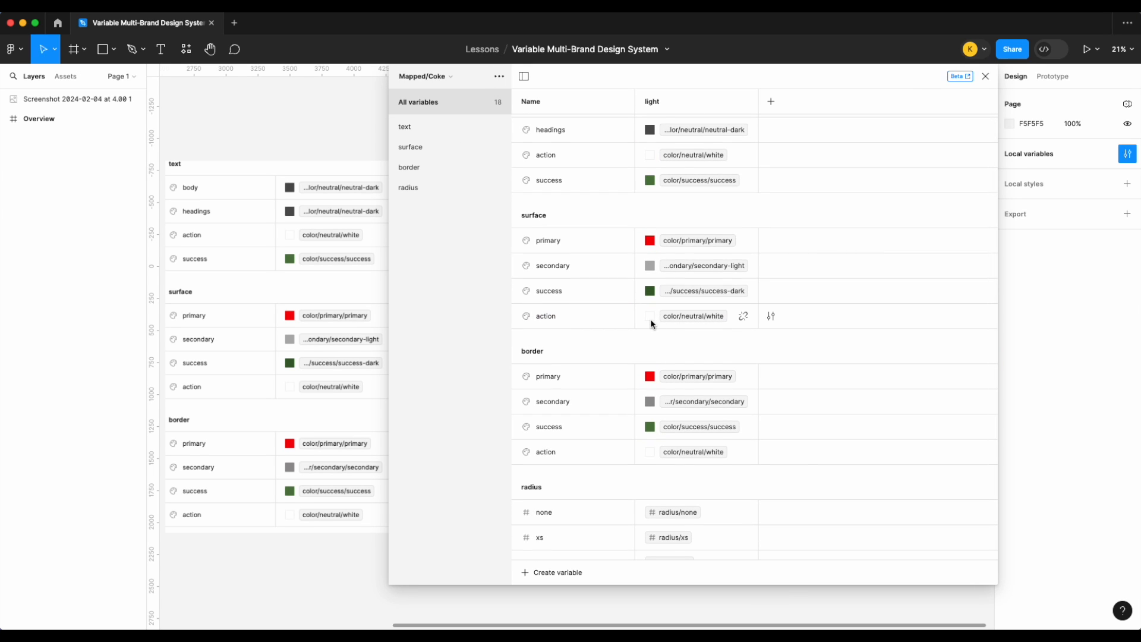
left_click(662, 321)
scroll(679, 475, "down", 5)
scroll(689, 479, "up", 6)
scroll(693, 478, "up", 4)
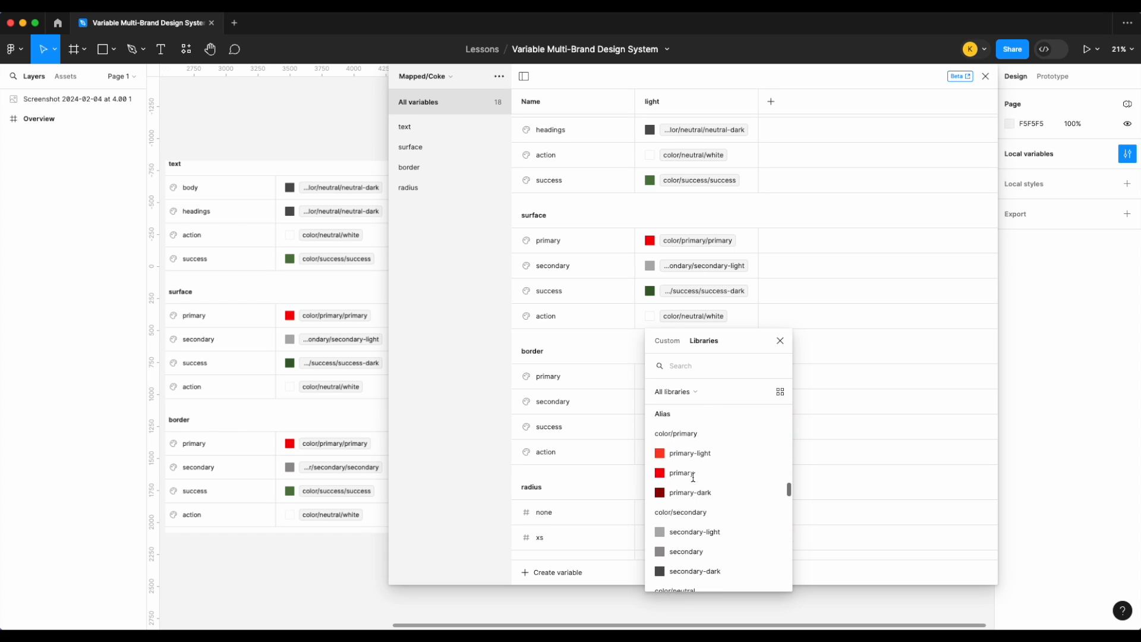
left_click(712, 512)
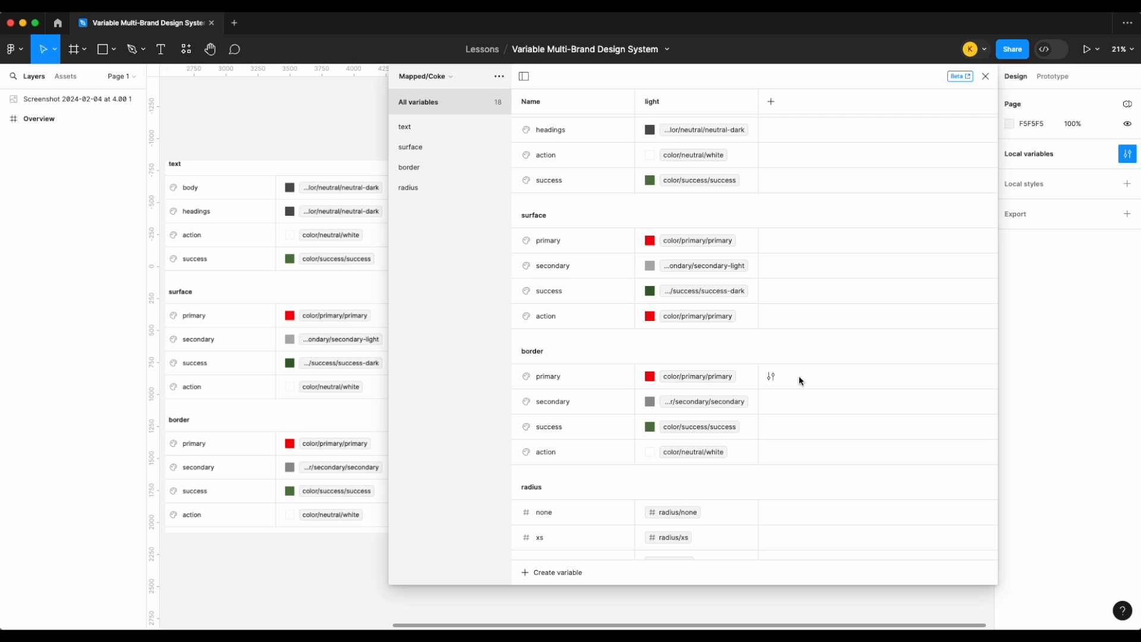
- Change the Mapped/Coke border group's action variable alias to color/primary/primary from the Alias collection
left_click(654, 453)
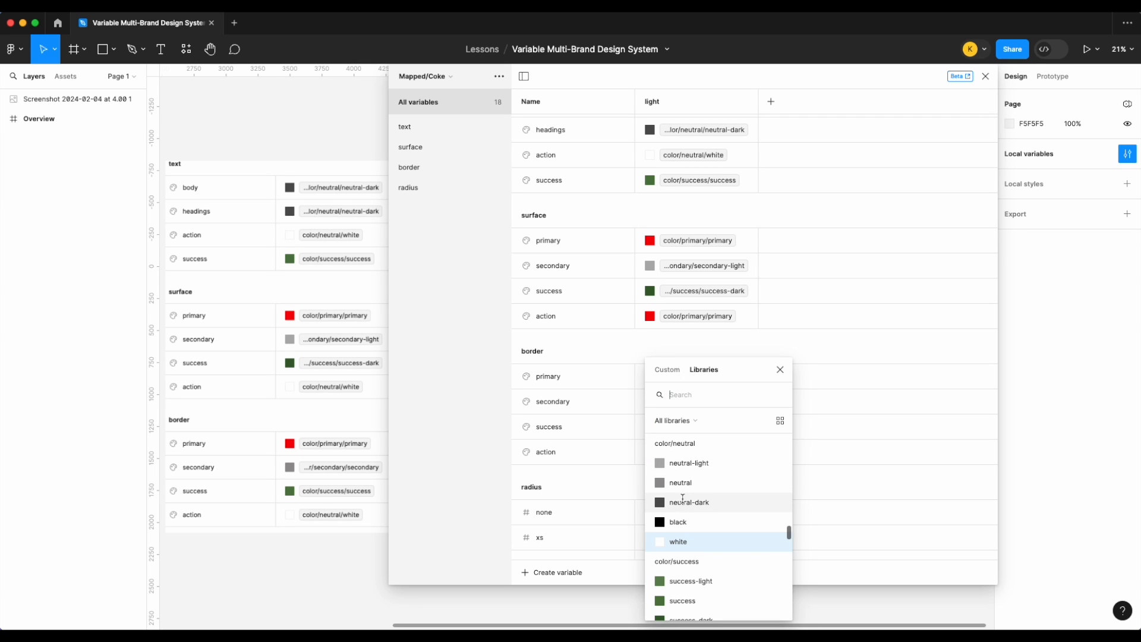
scroll(710, 548, "down", 5)
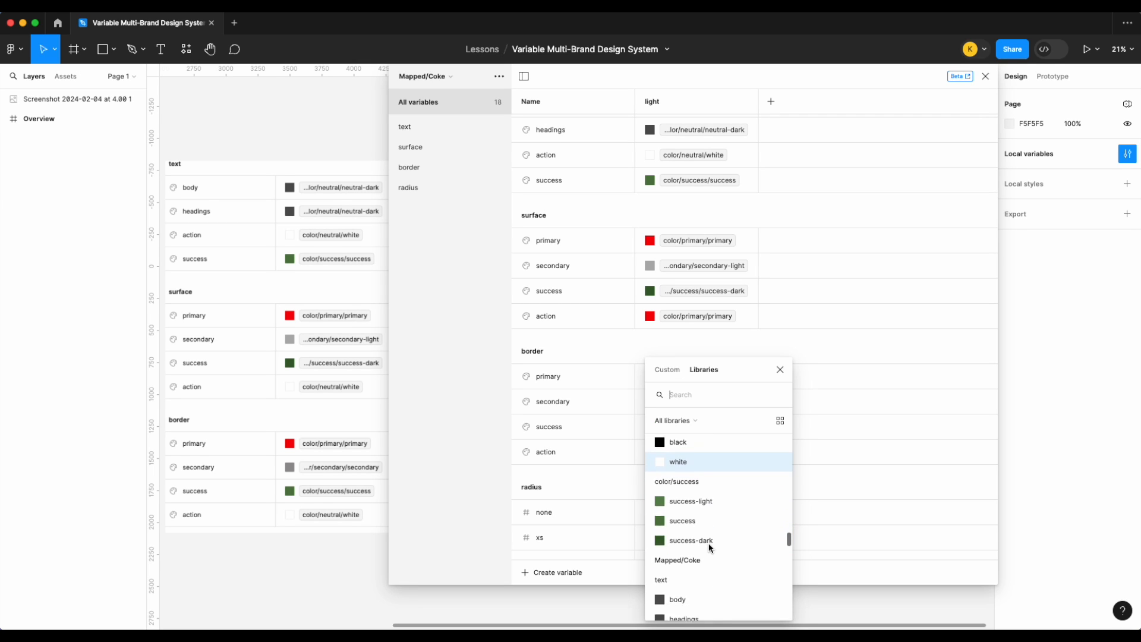
scroll(710, 548, "up", 10)
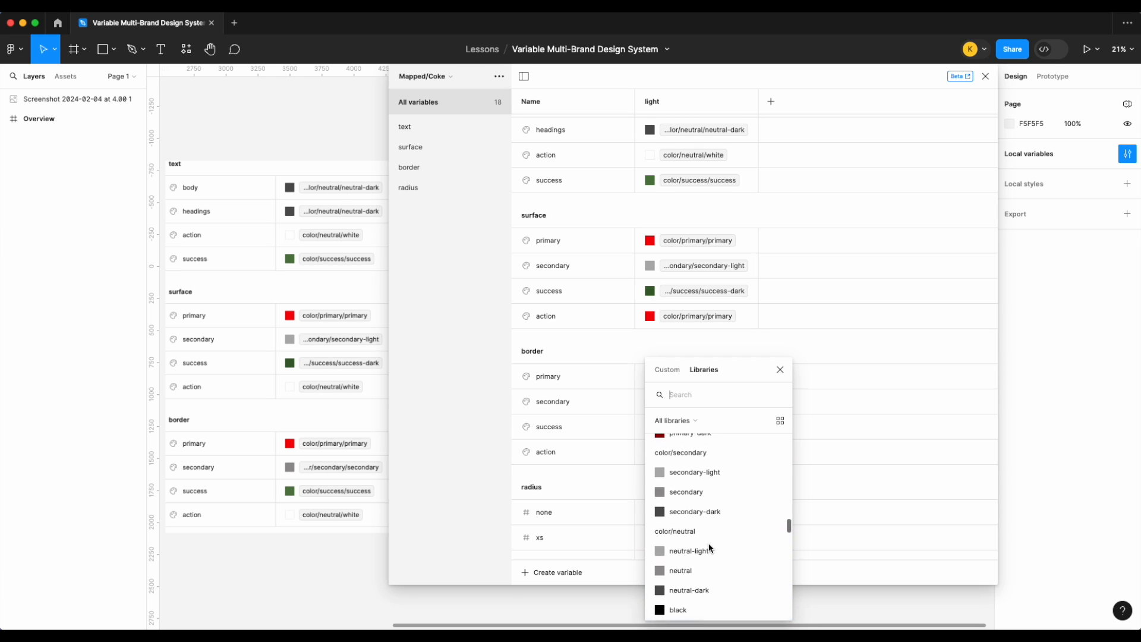
left_click(706, 525)
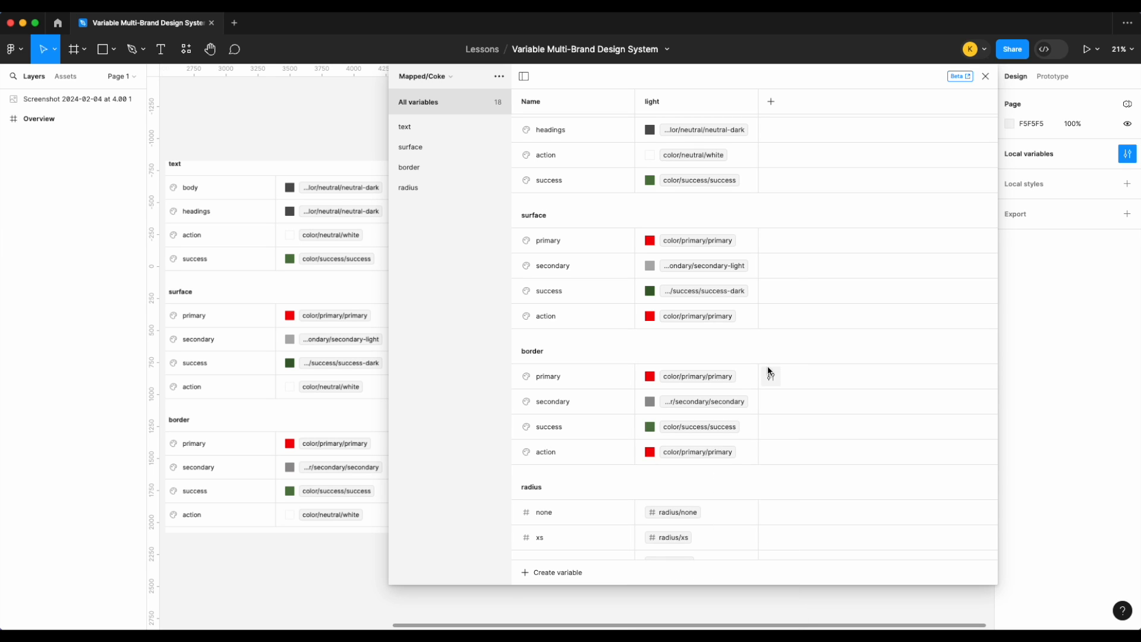
- In the Mapped/Diet Coke collection, alias the border group's action variable to color/secondary/secondary-light from the Alias collection
left_click(449, 77)
left_click(453, 145)
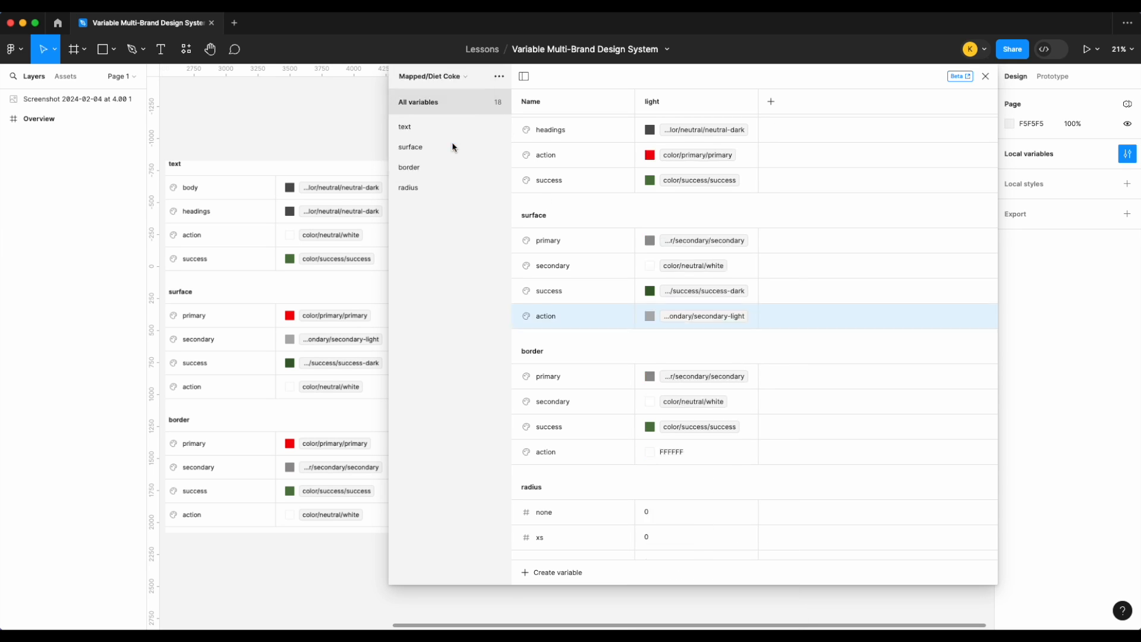
right_click(656, 455)
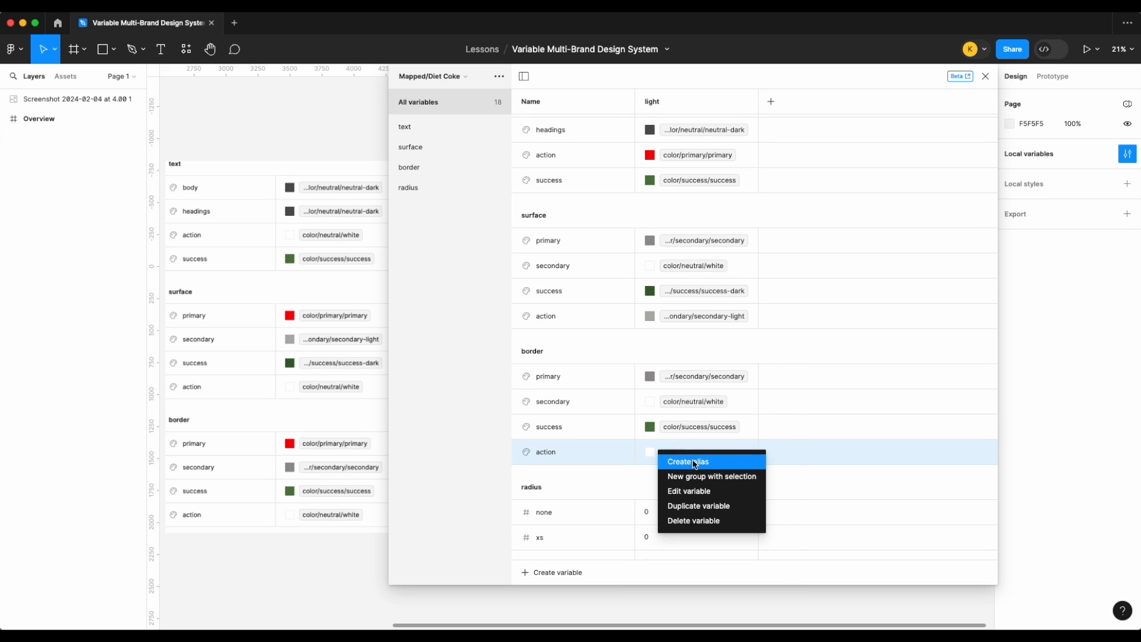
left_click(693, 462)
left_click(771, 370)
right_click(707, 463)
left_click(717, 469)
scroll(732, 573, "down", 5)
scroll(732, 573, "down", 10)
scroll(732, 573, "down", 3)
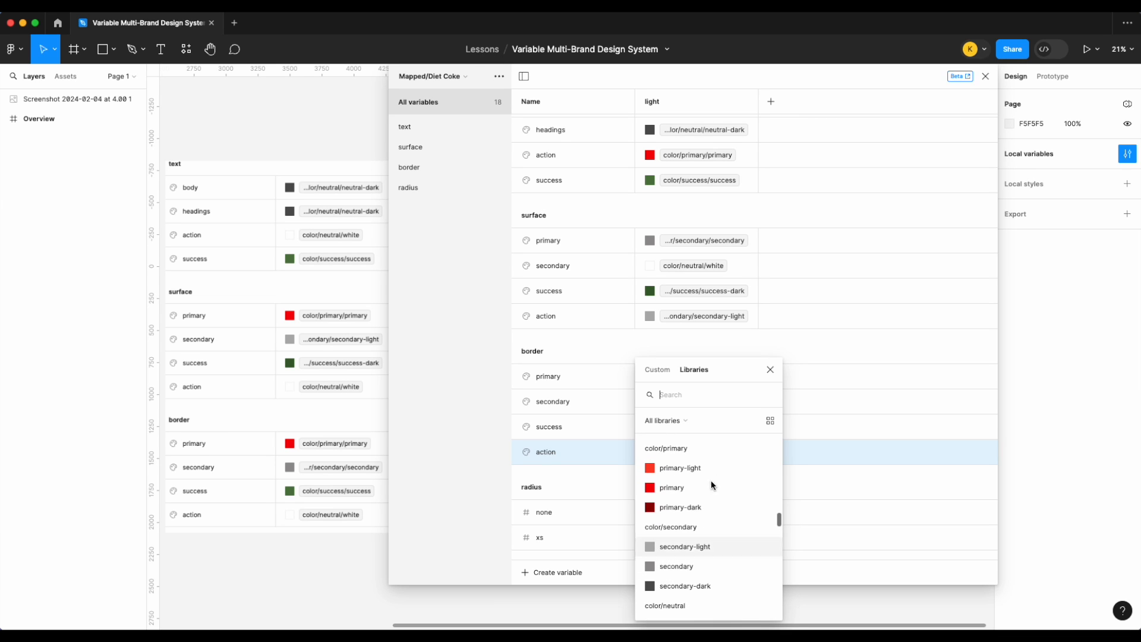
scroll(685, 539, "down", 2)
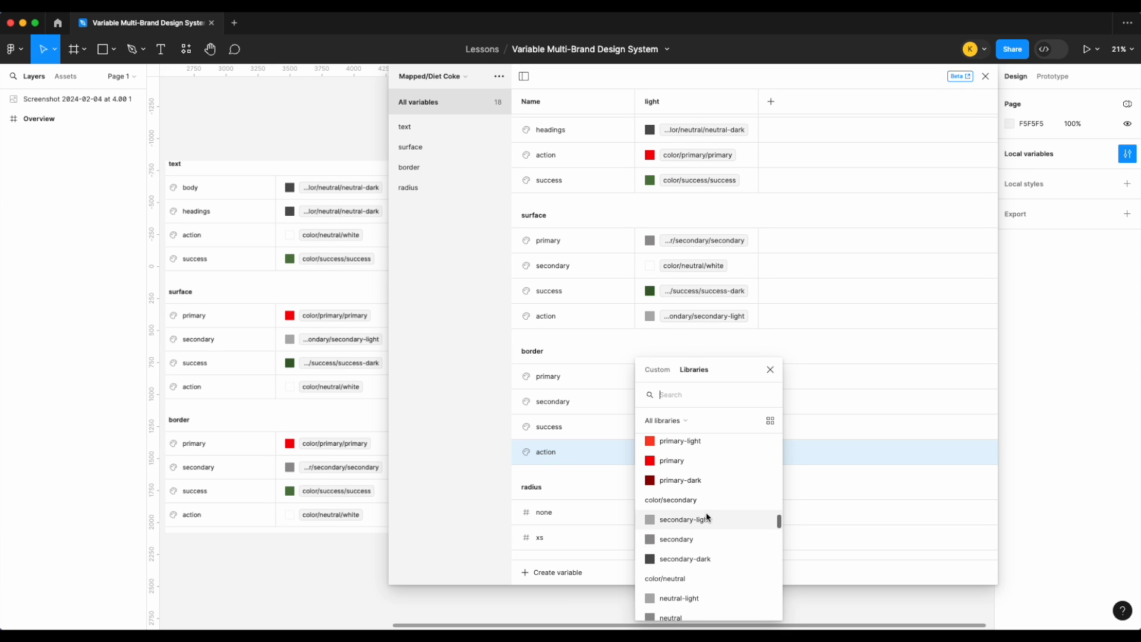
left_click(684, 518)
scroll(816, 432, "down", 3)
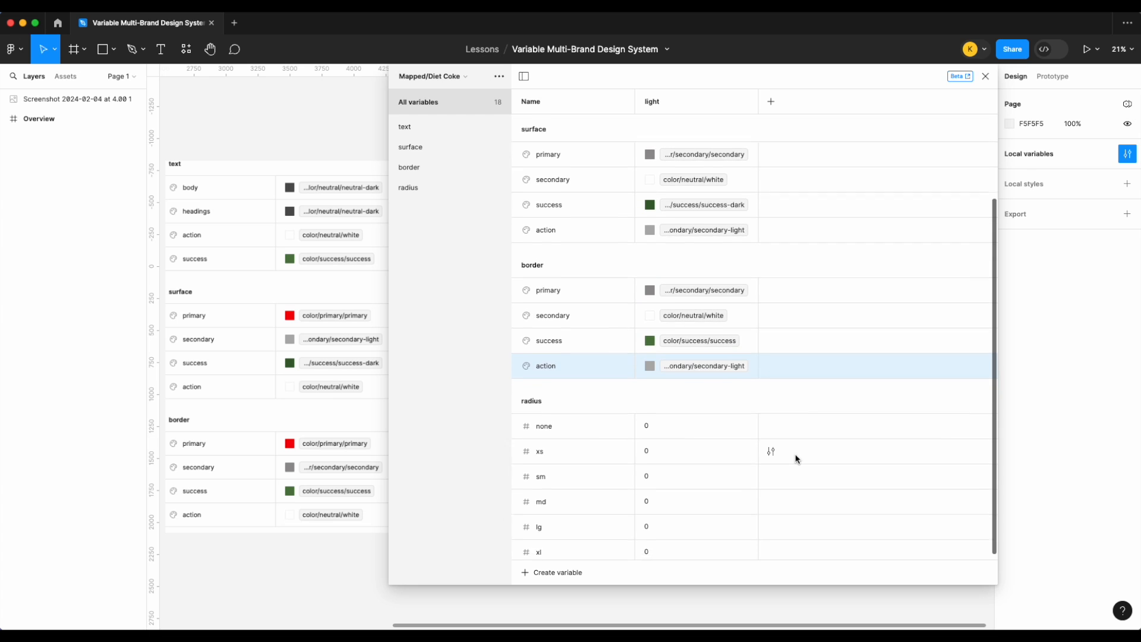
- In the Mapped/Diet Coke collection, alias the radius group's none variable to radius/none from the Alias collection
scroll(786, 450, "up", 5)
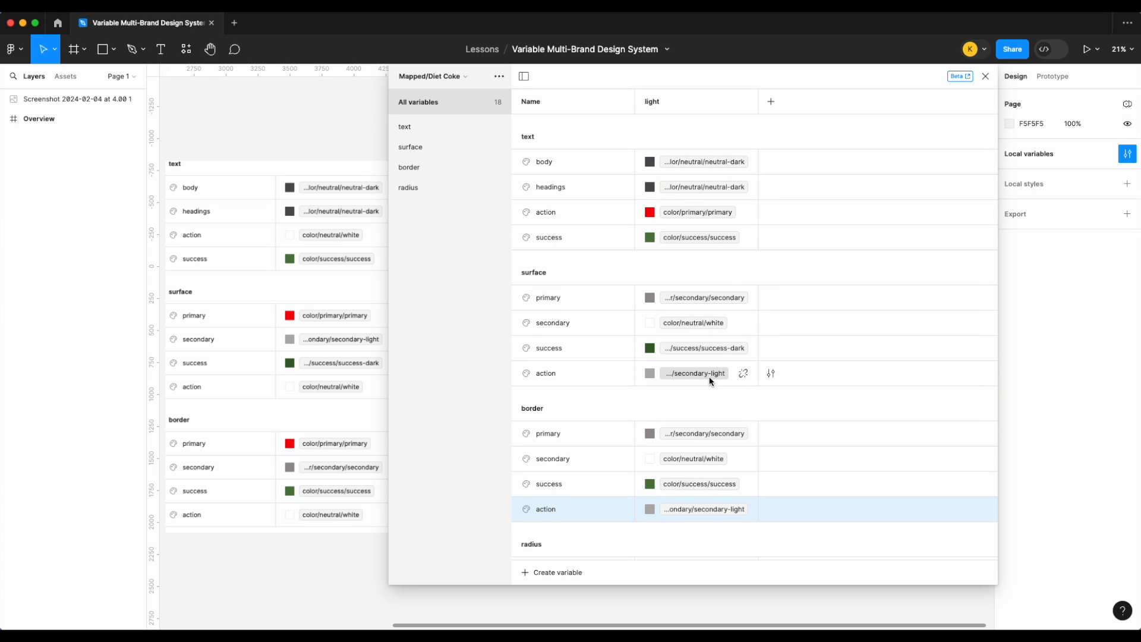
scroll(709, 376, "down", 1)
scroll(683, 352, "down", 2)
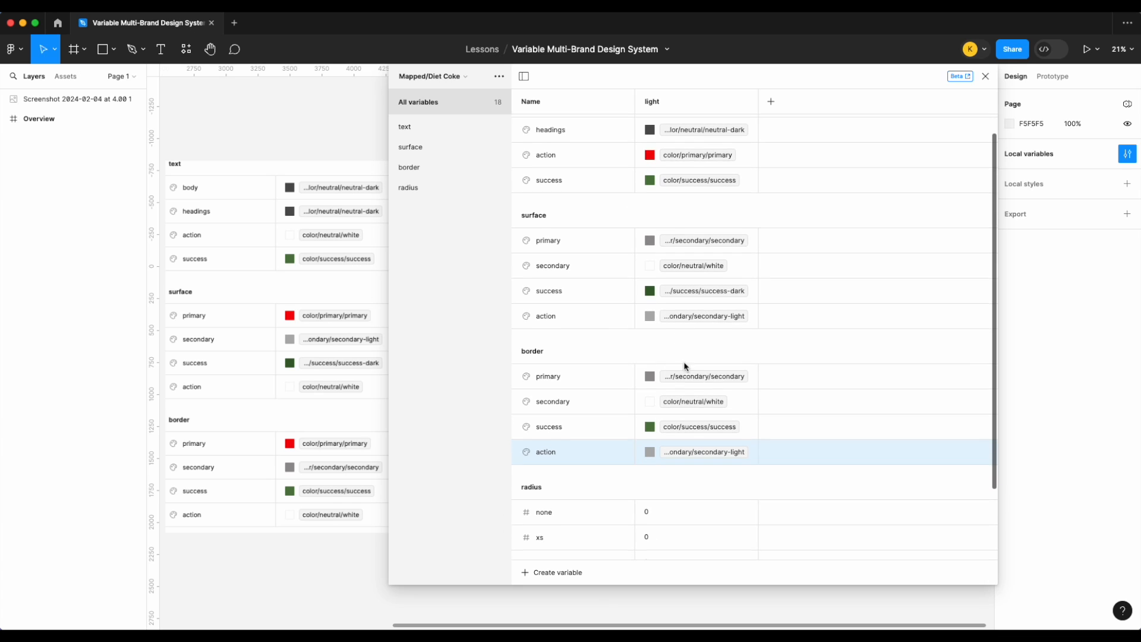
scroll(688, 385, "up", 1)
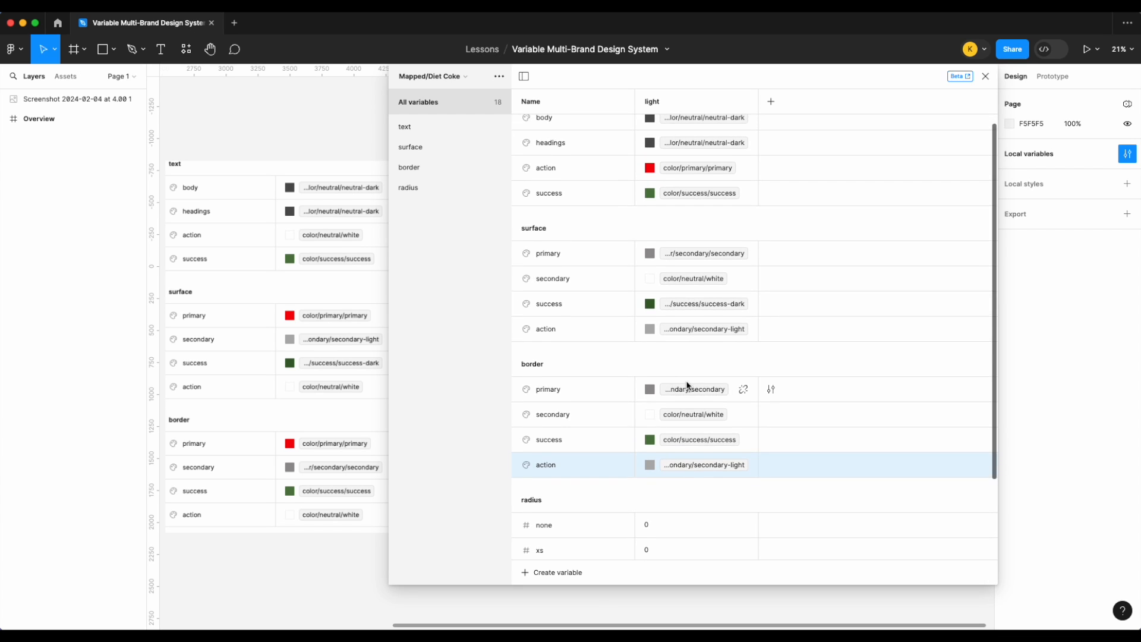
scroll(688, 384, "down", 3)
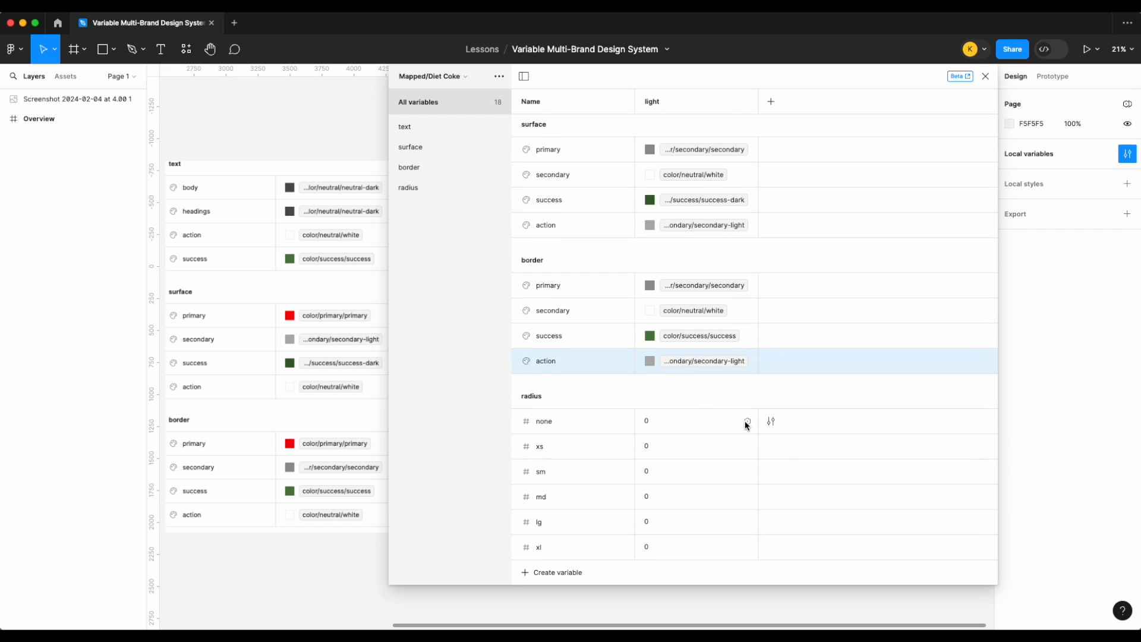
left_click(747, 421)
scroll(717, 508, "down", 5)
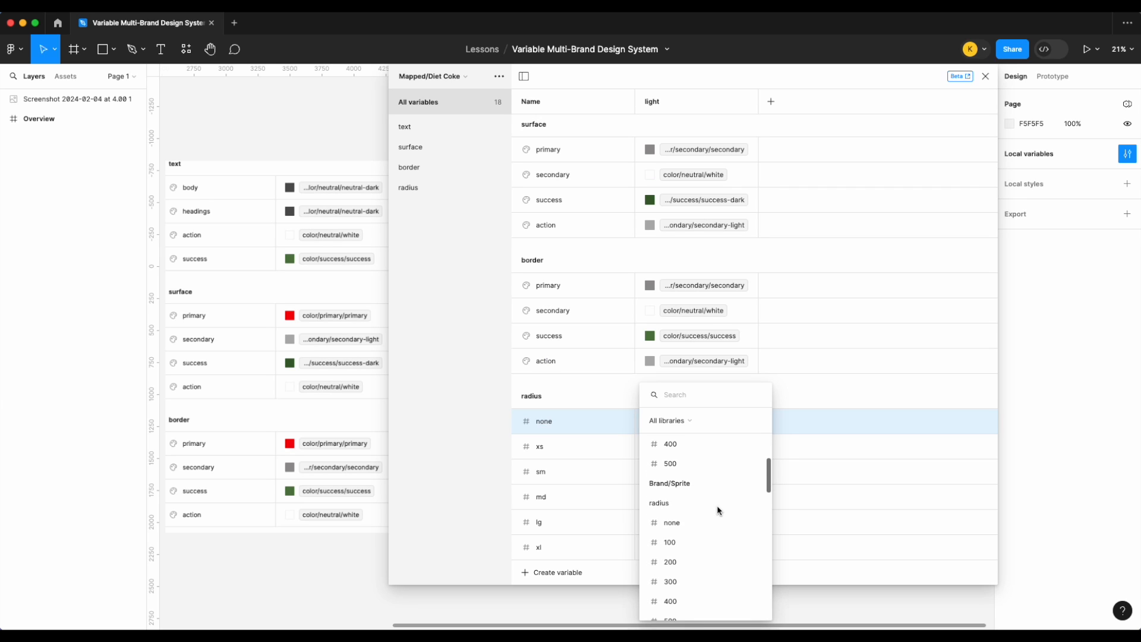
scroll(716, 510, "down", 4)
scroll(716, 510, "down", 6)
scroll(716, 510, "up", 3)
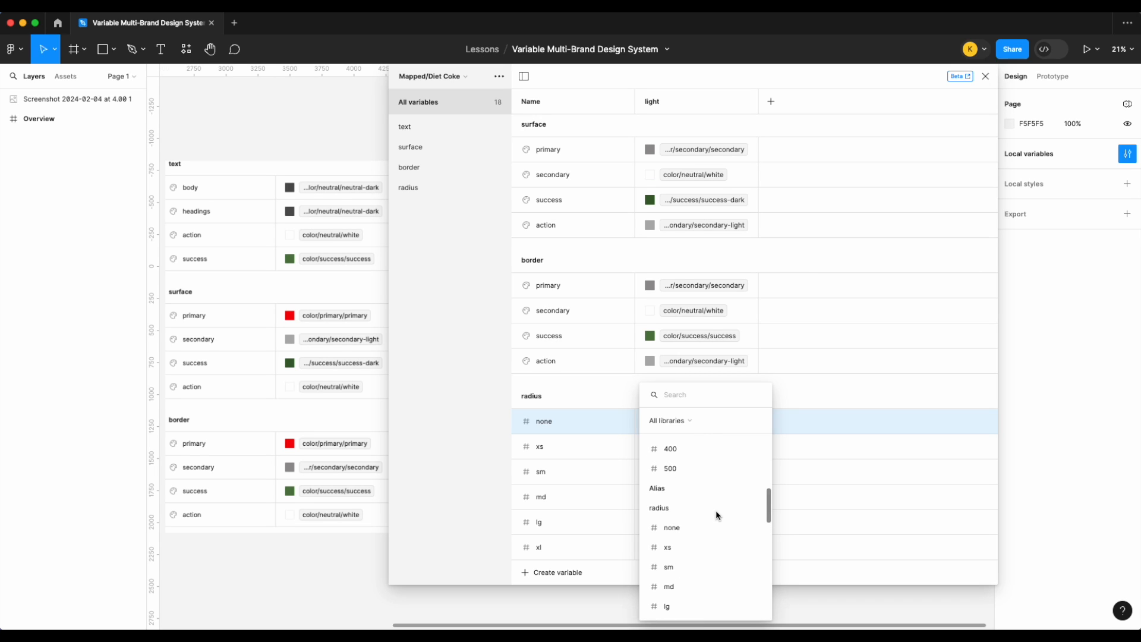
scroll(720, 512, "down", 1)
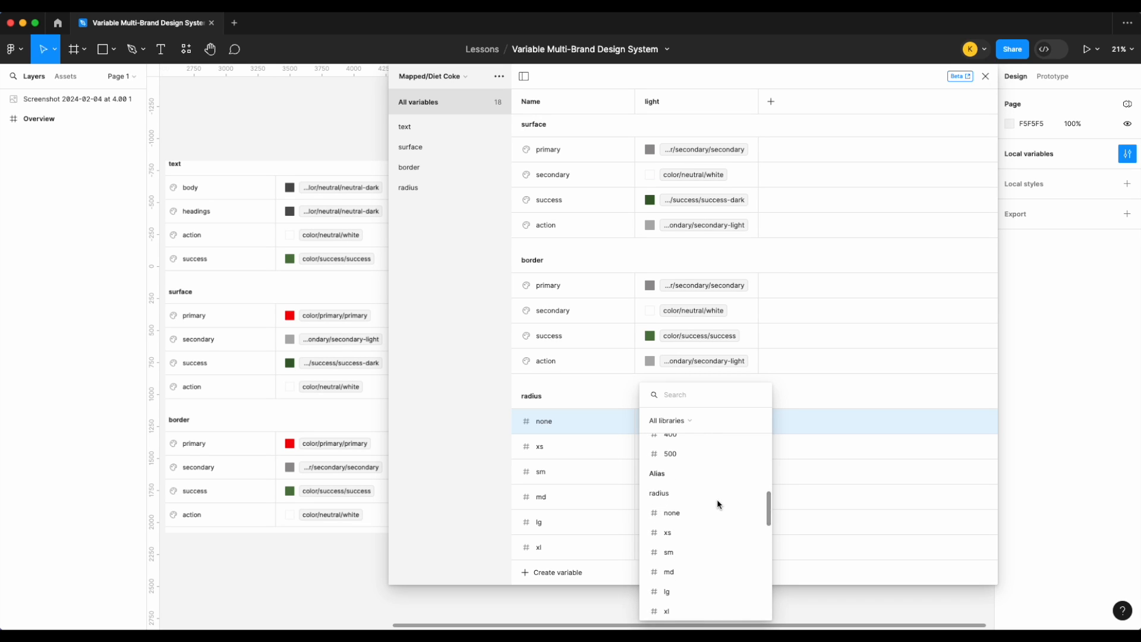
scroll(717, 504, "down", 1)
scroll(707, 493, "down", 1)
left_click(708, 478)
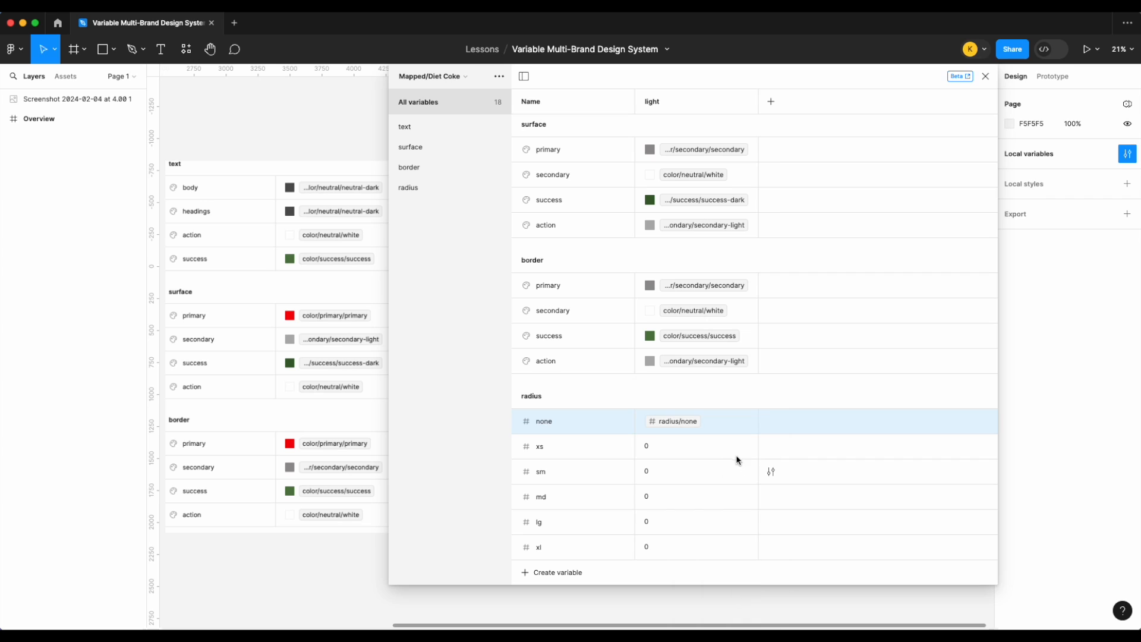
- Alias the Mapped/Diet Coke xs radius variable to radius/xs from the Alias collection
left_click(754, 443)
left_click(748, 447)
scroll(719, 548, "down", 3)
left_click(720, 548)
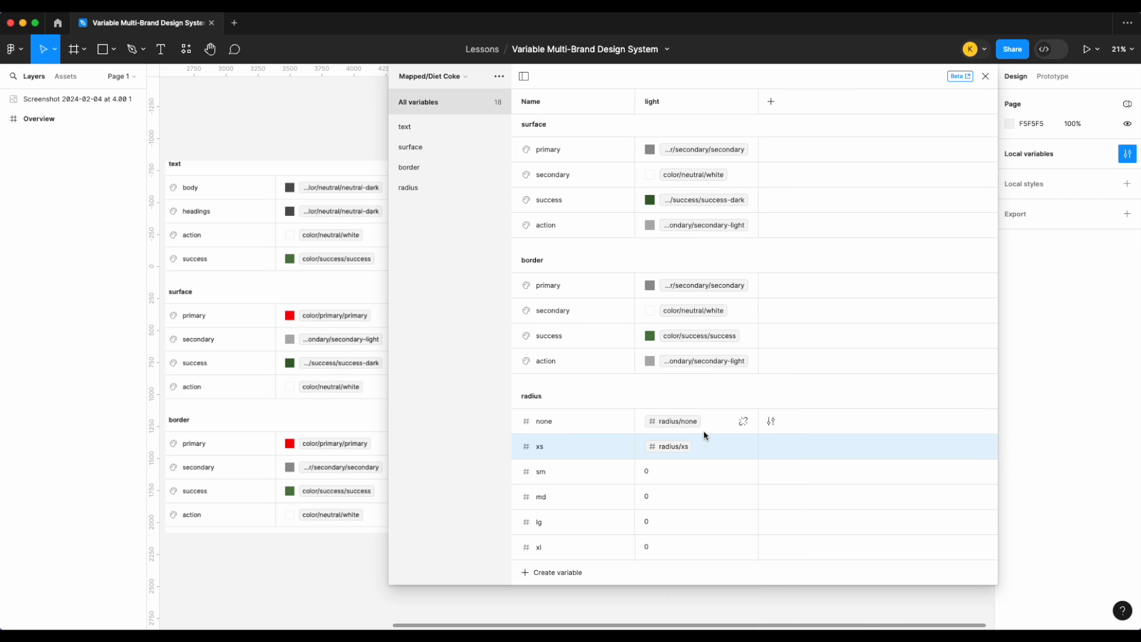
- Alias the Mapped/Diet Coke sm radius variable to radius/sm from the Alias collection
left_click(747, 472)
scroll(737, 527, "down", 2)
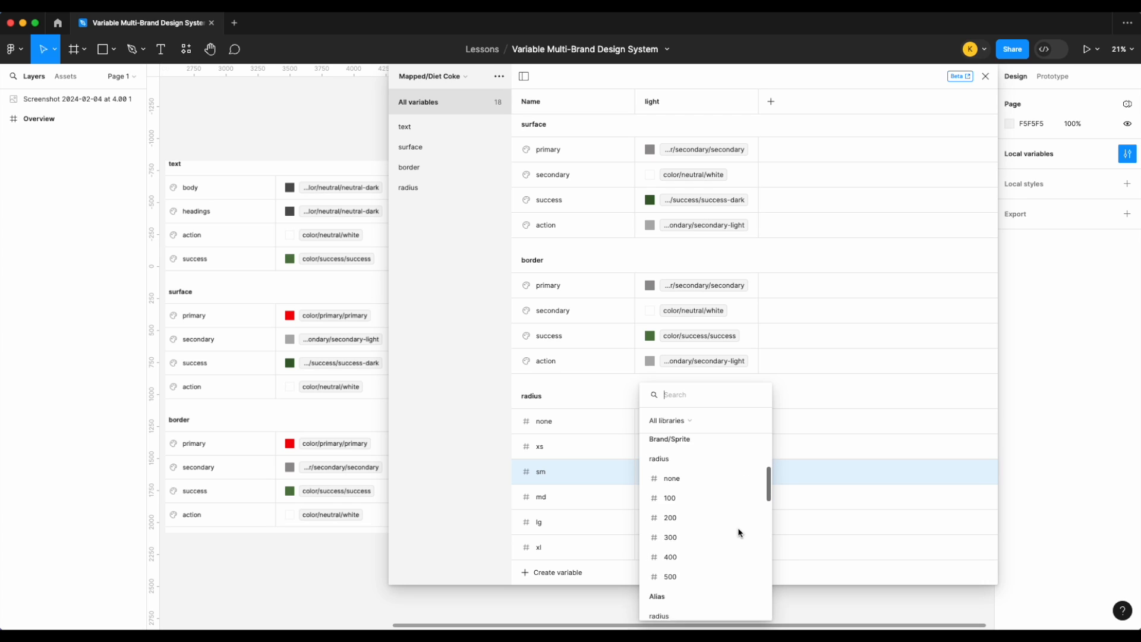
scroll(737, 527, "up", 1)
scroll(737, 527, "down", 3)
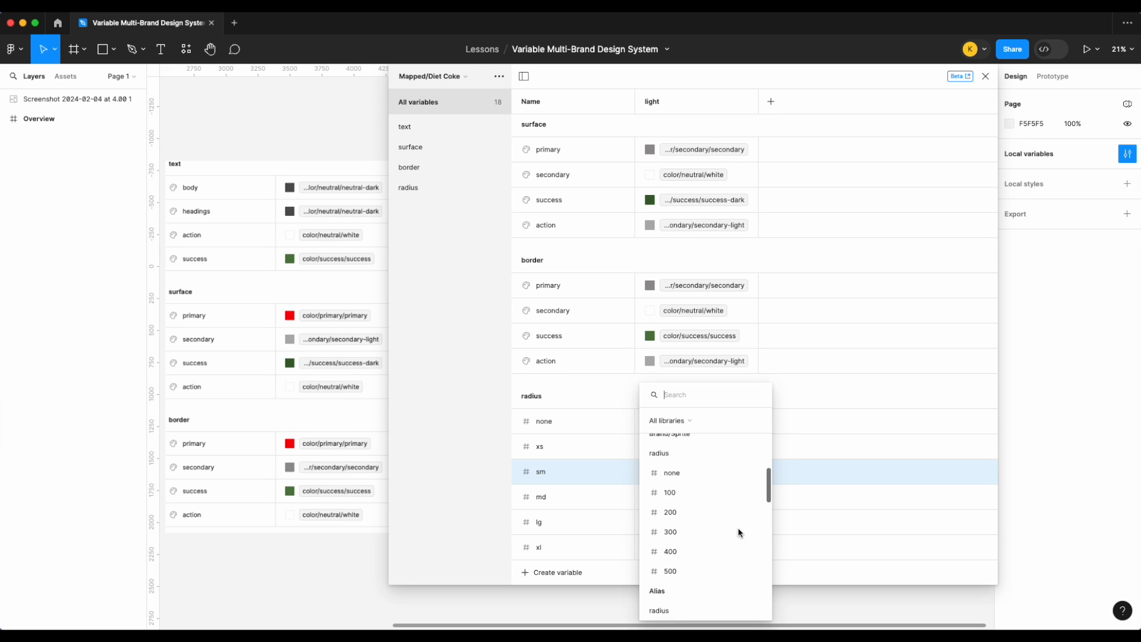
scroll(738, 532, "down", 2)
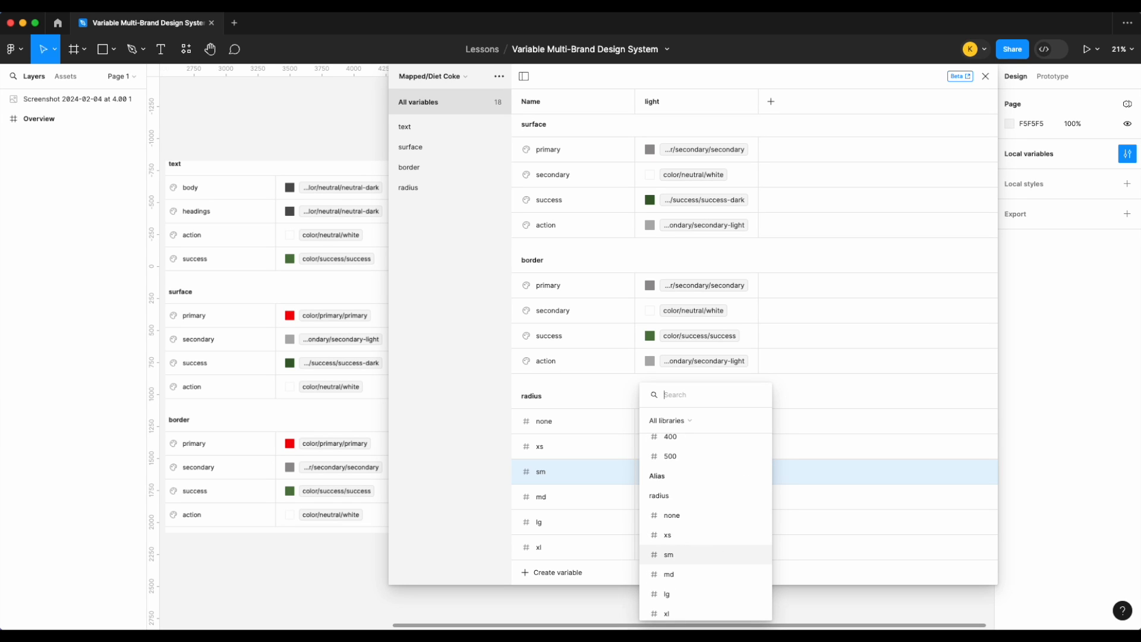
left_click(724, 553)
- Alias the Mapped/Diet Coke md radius variable to radius/md from the Alias collection
left_click(745, 495)
scroll(699, 557, "down", 2)
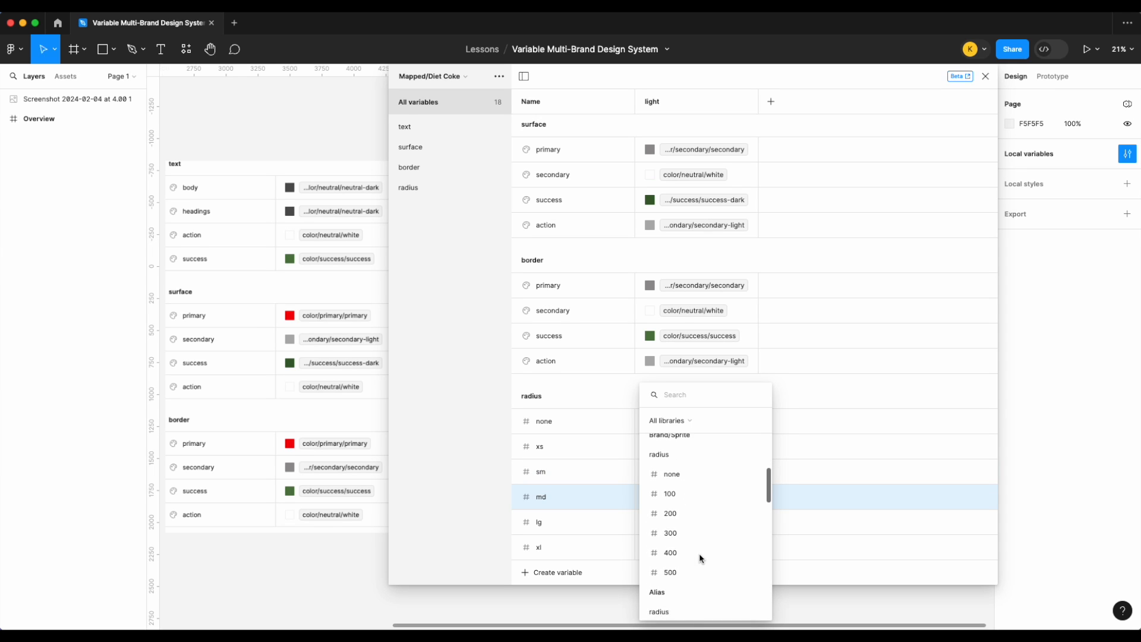
scroll(701, 558, "down", 1)
left_click(689, 558)
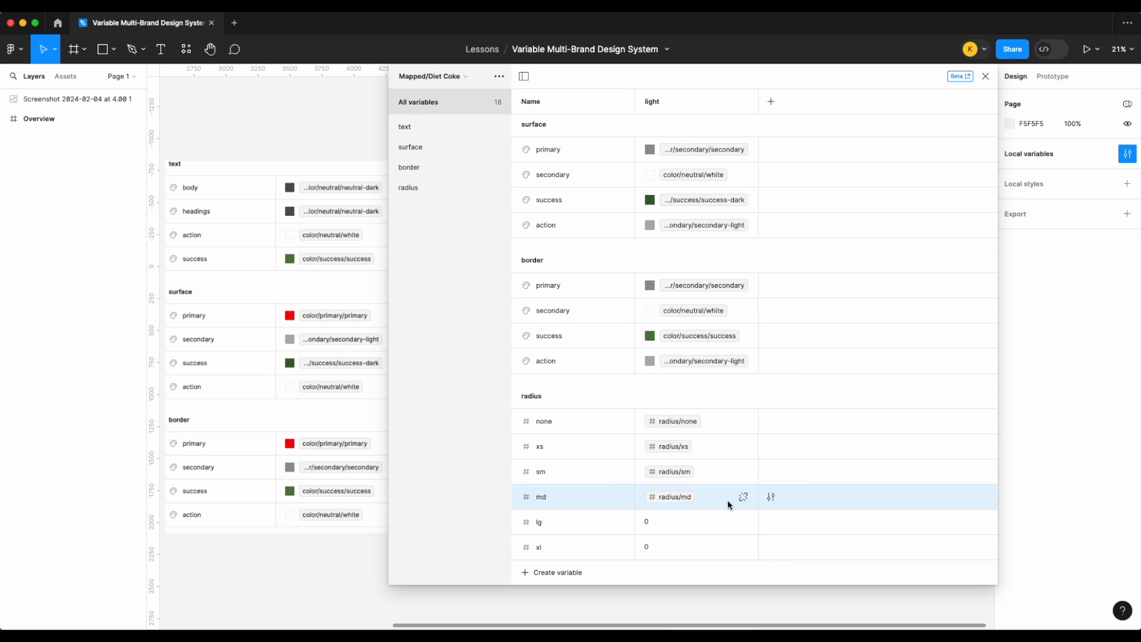
- Alias the Mapped/Diet Coke lg radius variable to radius/lg from the Alias collection
left_click(746, 521)
scroll(732, 531, "down", 3)
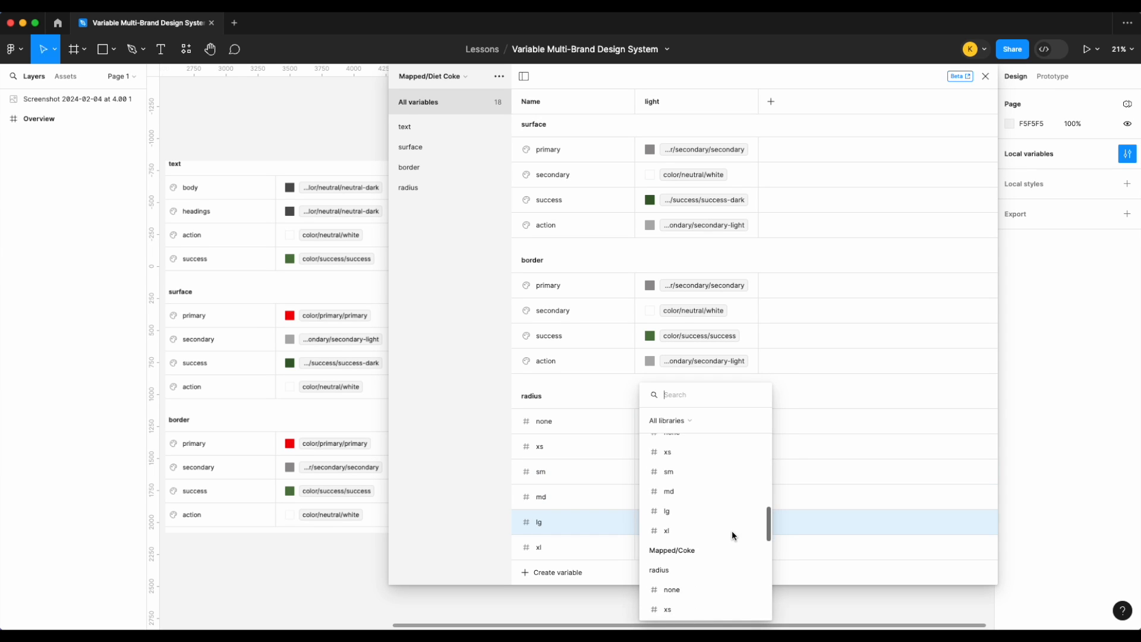
left_click(710, 547)
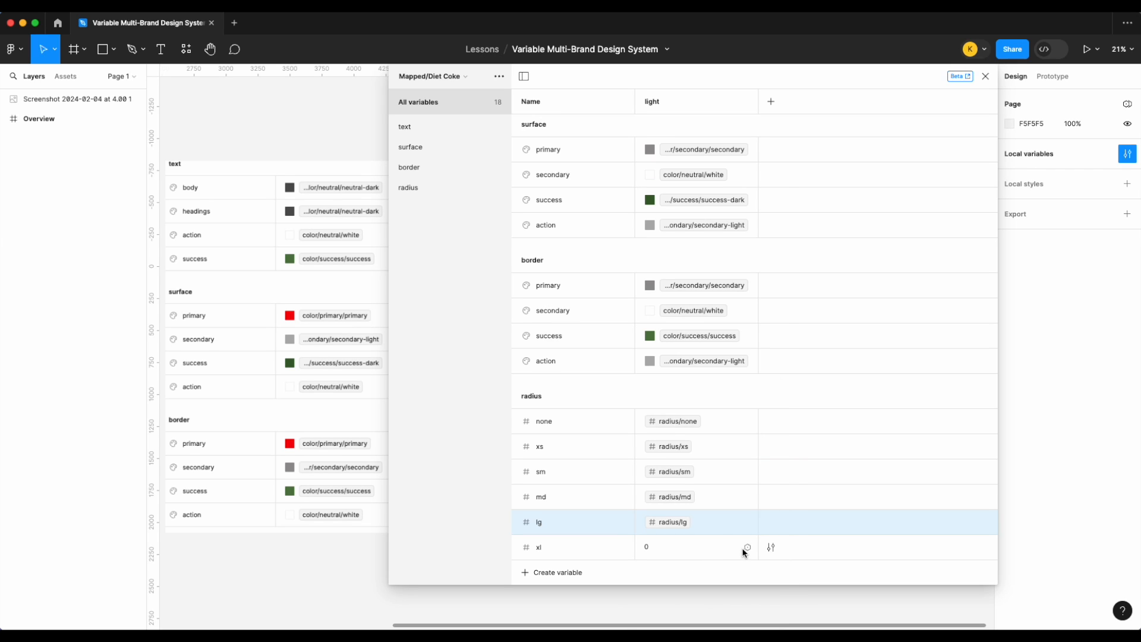
- Alias the Mapped/Diet Coke xl radius variable to radius/xl from the Alias collection
left_click(743, 552)
scroll(743, 555, "down", 5)
scroll(742, 565, "down", 3)
left_click(700, 584)
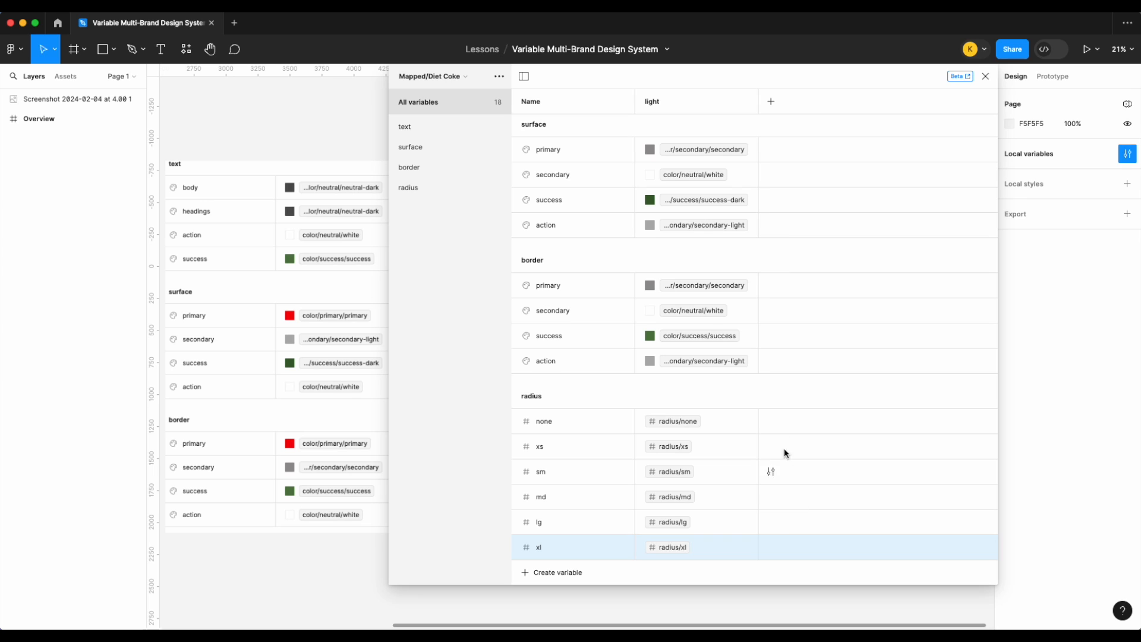
scroll(783, 432, "up", 5)
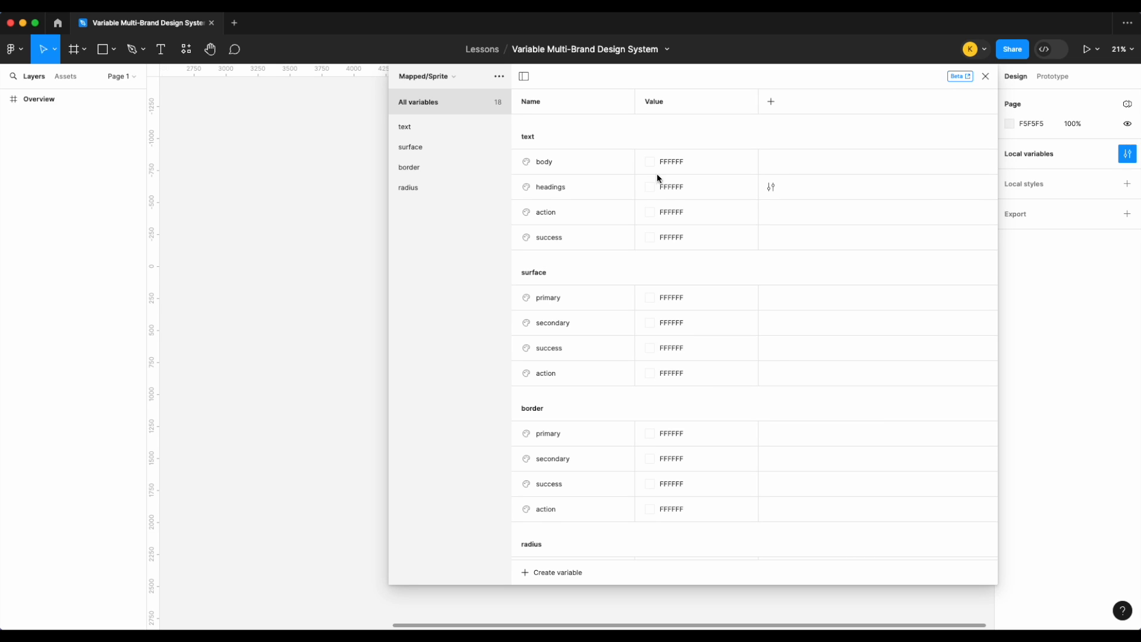
- Open the alias choices for Mapped/Sprite's text body variable and examine the color groups offered from the Alias collection
right_click(672, 162)
left_click(700, 169)
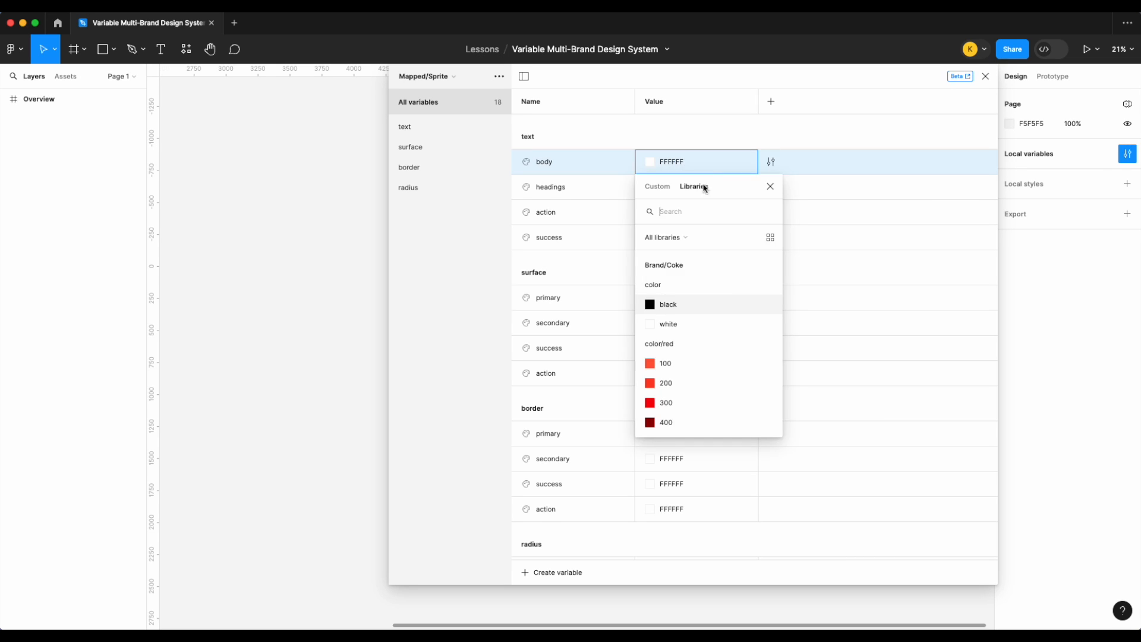
scroll(730, 381, "down", 8)
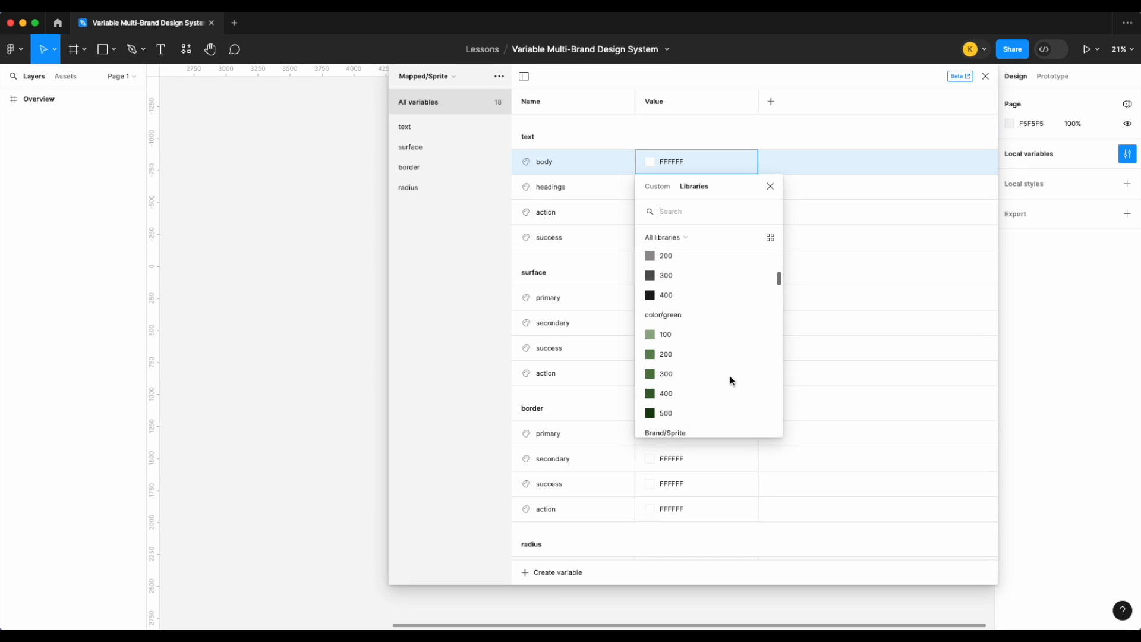
scroll(730, 381, "down", 4)
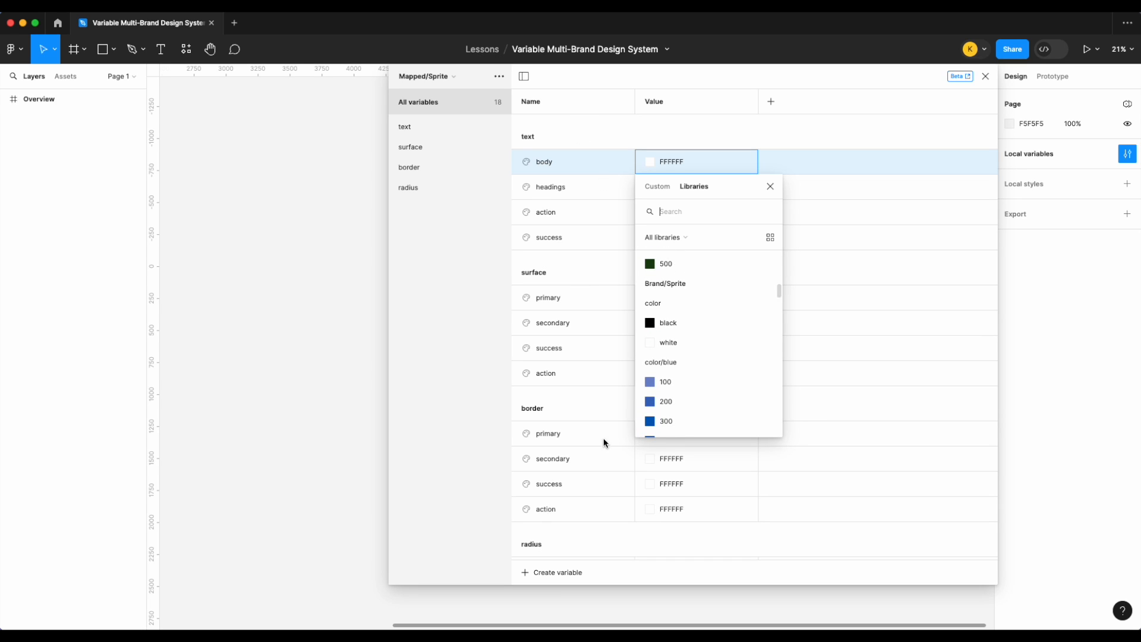
scroll(701, 321, "down", 10)
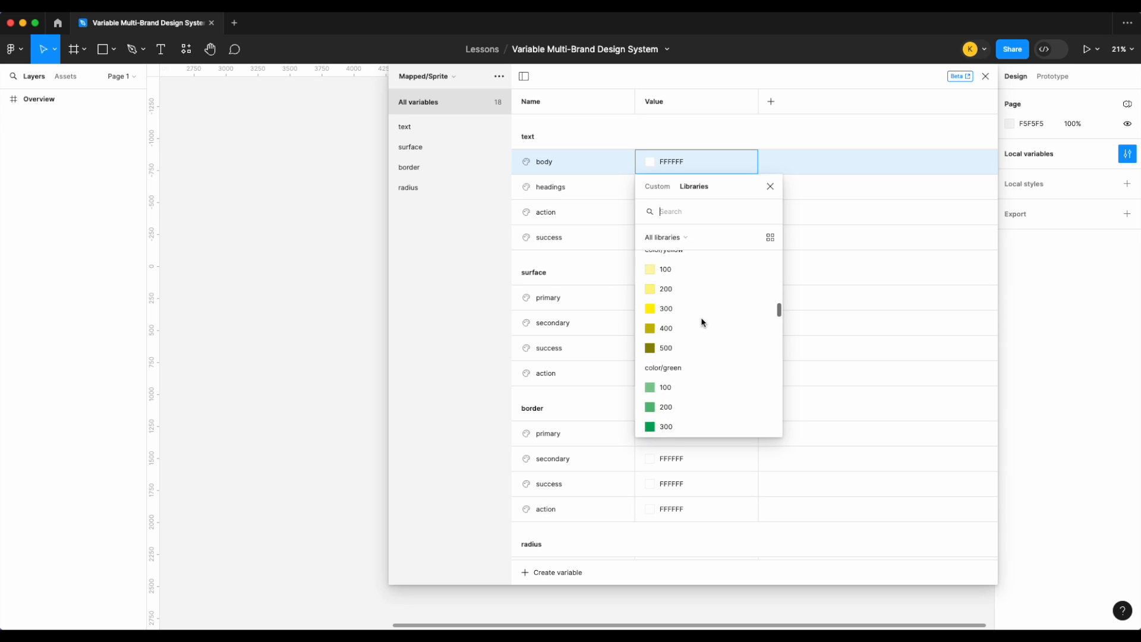
scroll(702, 322, "down", 4)
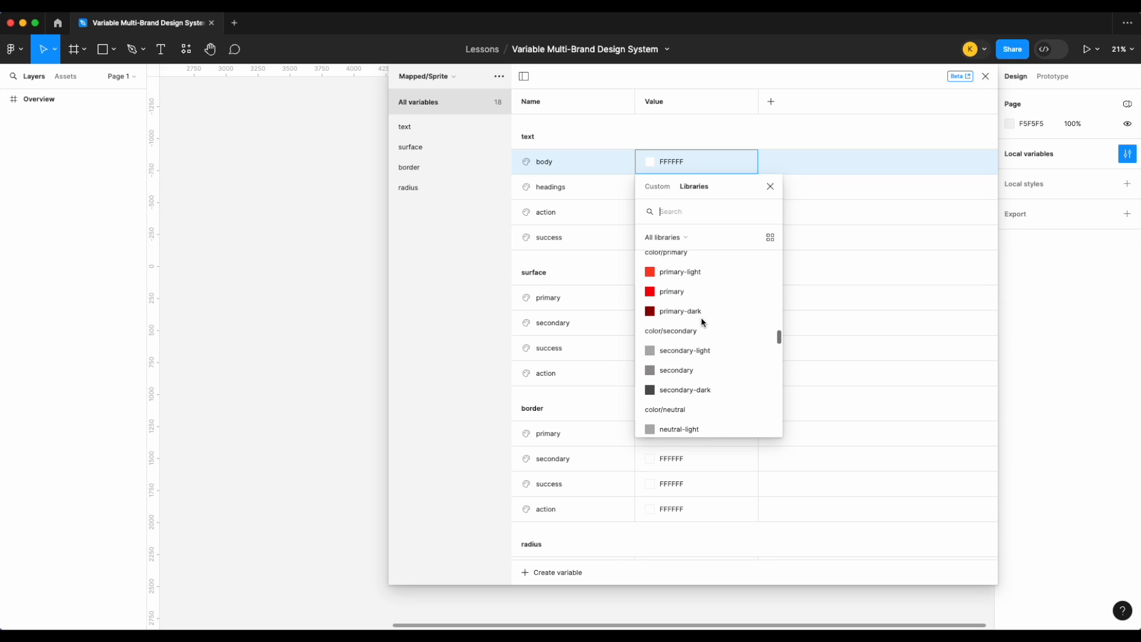
scroll(702, 321, "down", 8)
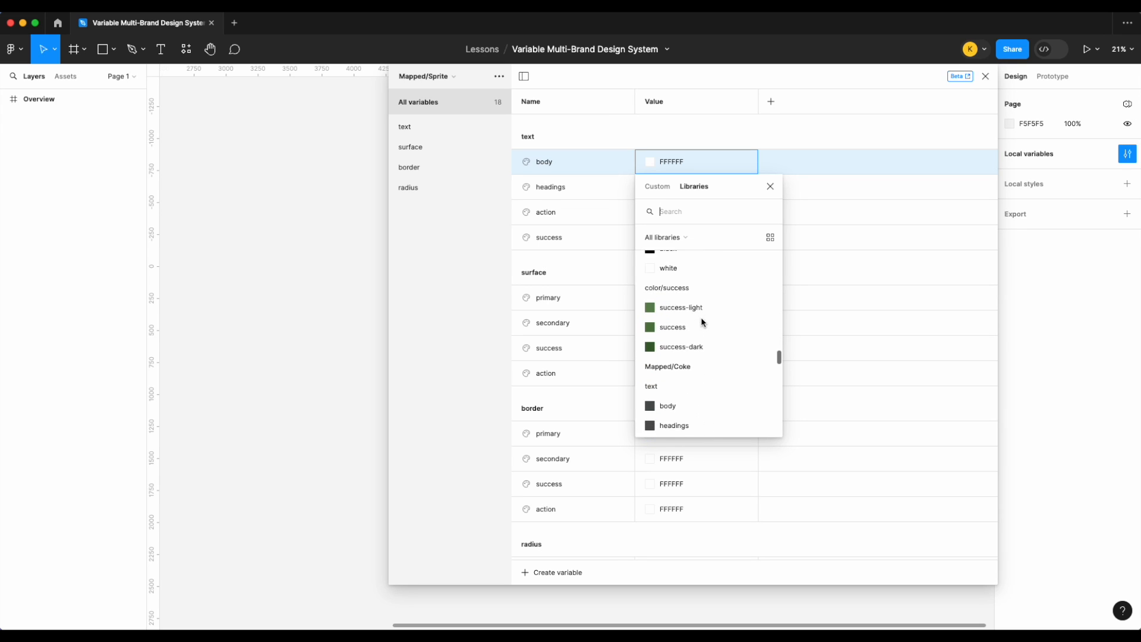
scroll(701, 321, "up", 7)
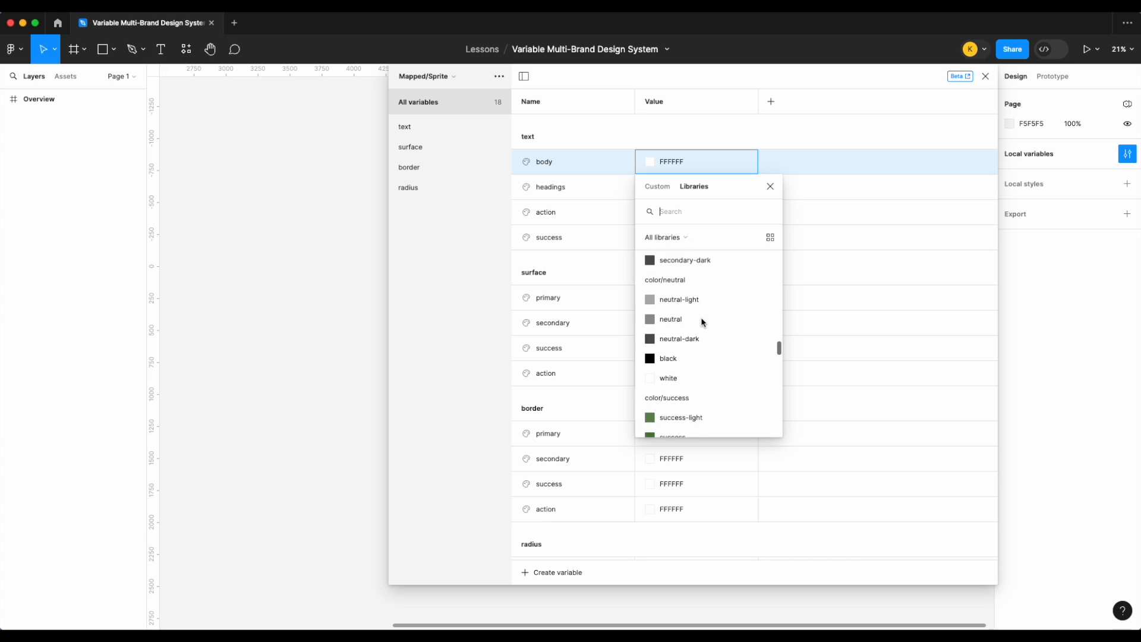
scroll(701, 319, "up", 3)
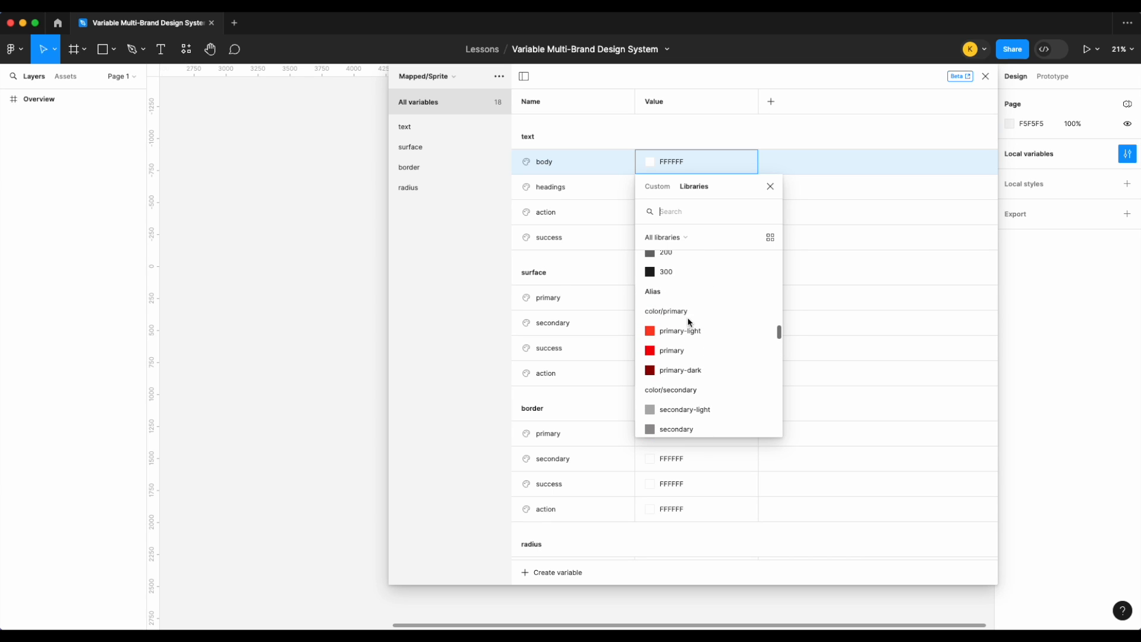
scroll(688, 322, "down", 3)
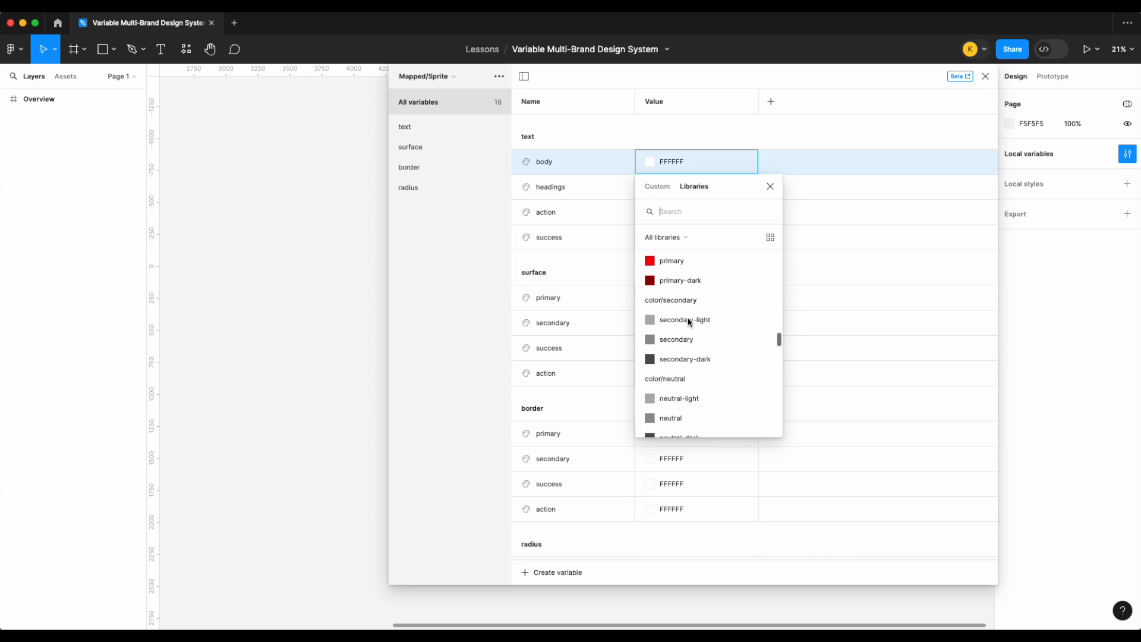
- Switch to the Alias collection, compare its sprite mode with the offered Alias colors, and close the color picker
left_click(433, 77)
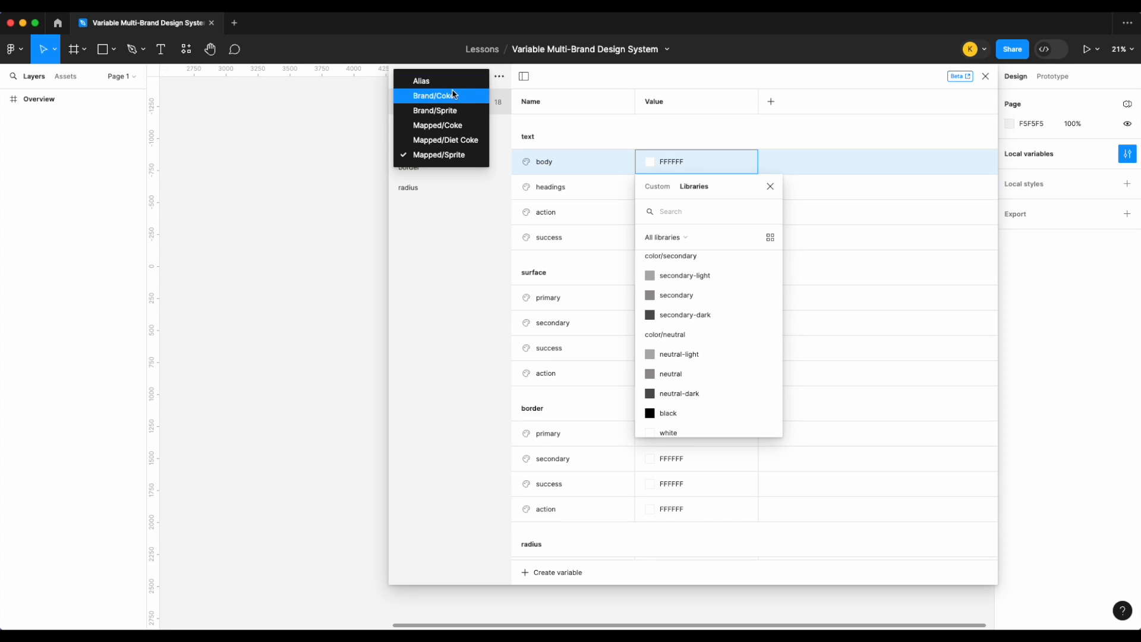
left_click(443, 81)
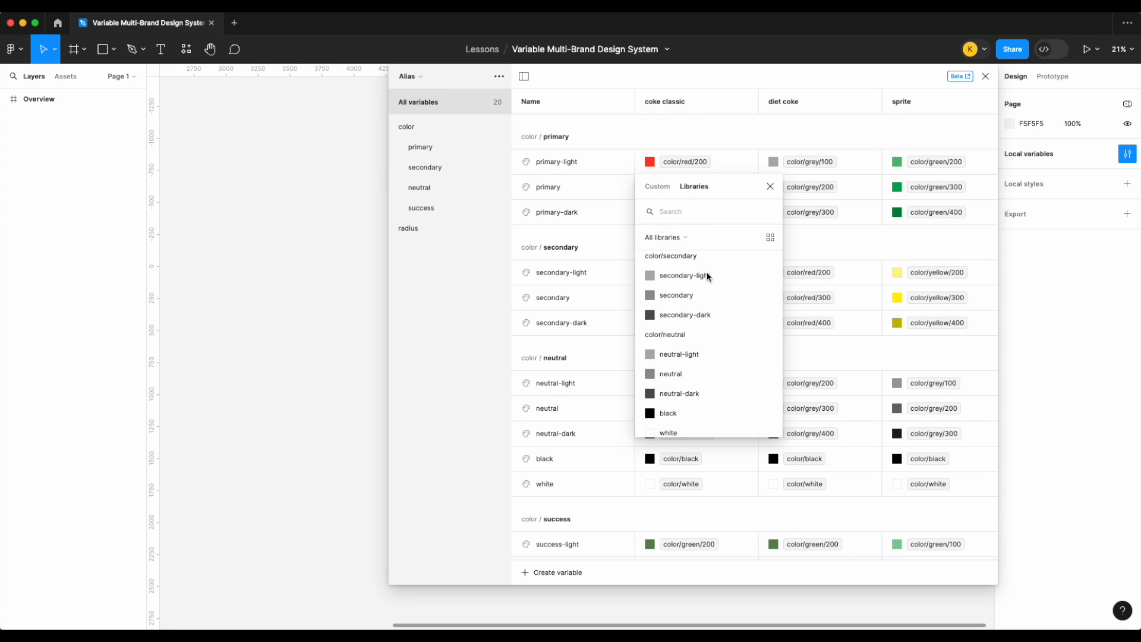
scroll(710, 288, "up", 3)
scroll(710, 288, "up", 2)
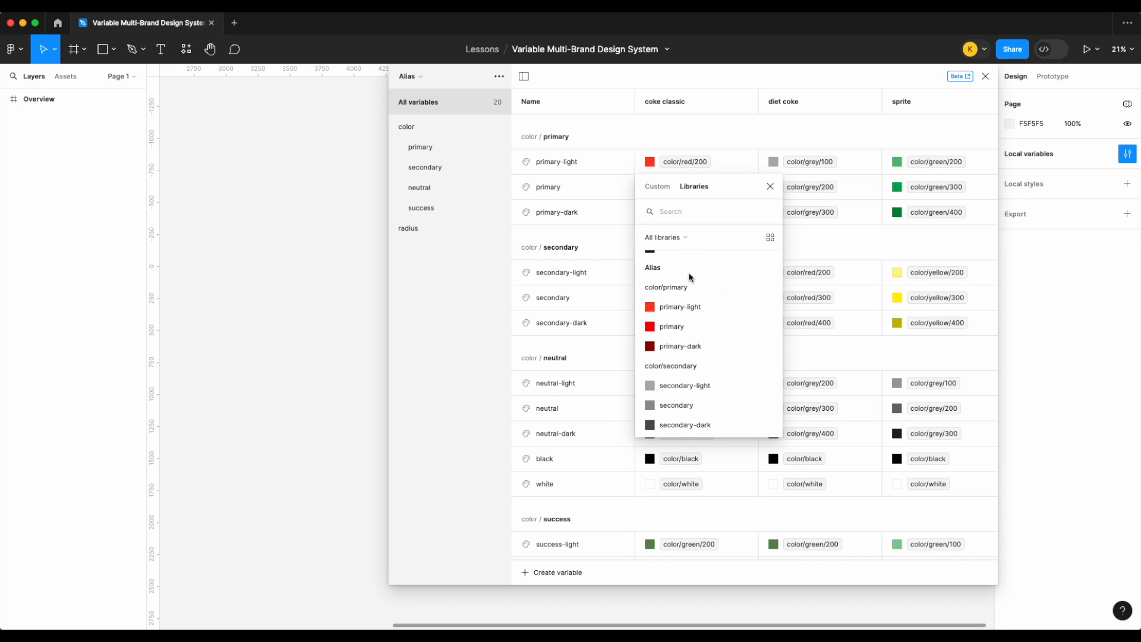
scroll(743, 283, "up", 1)
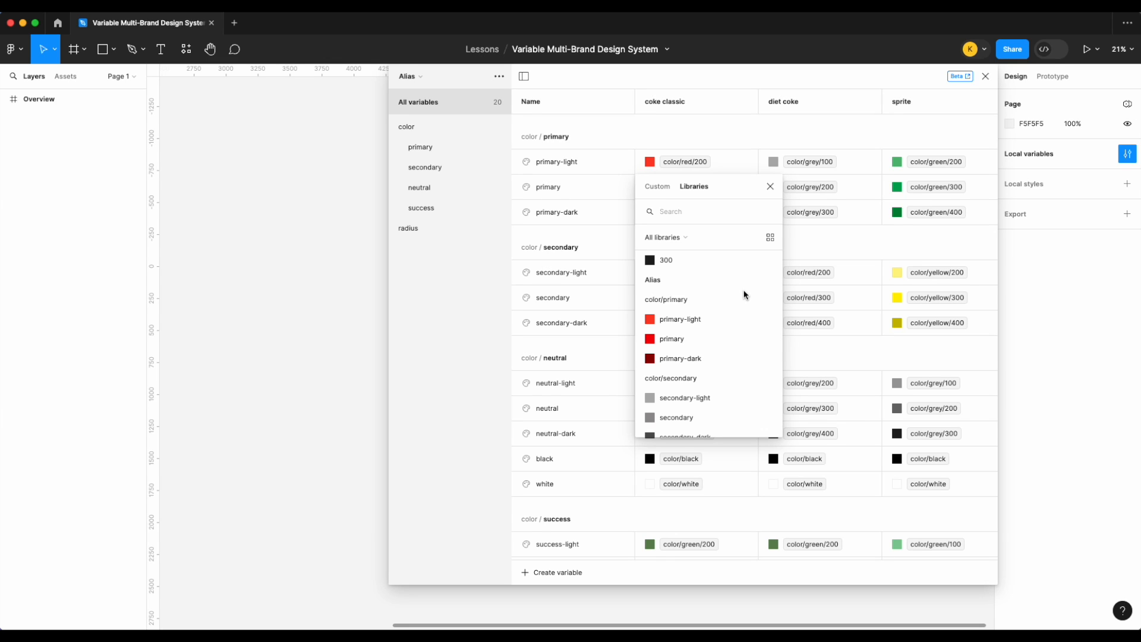
left_click(771, 187)
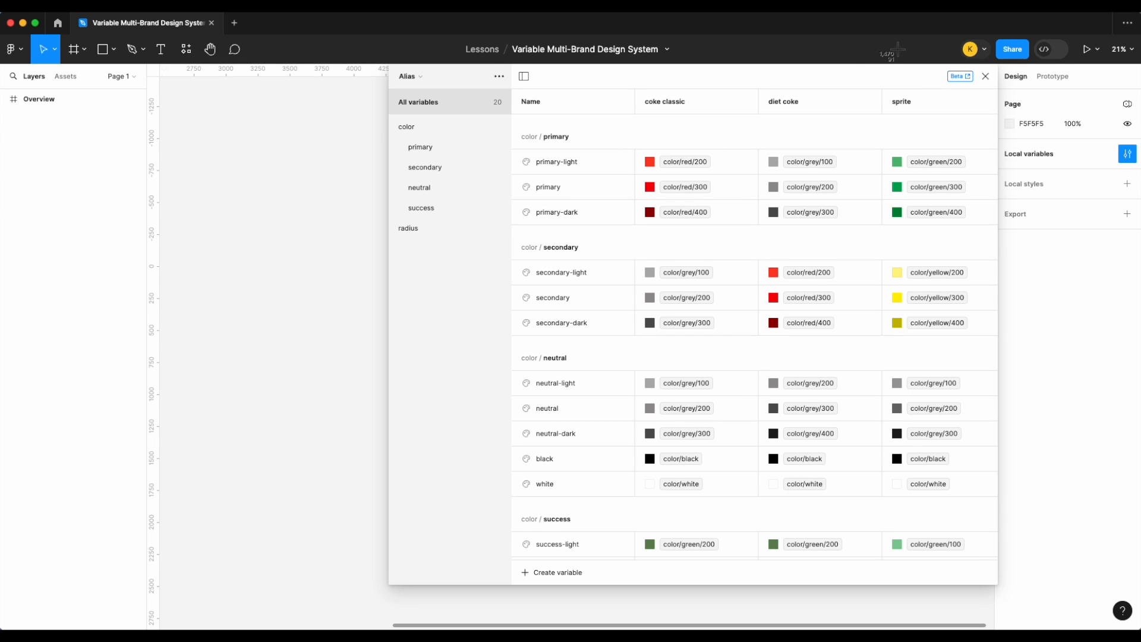
- Capture a screenshot of the Alias collection's sprite column, about 190 × 755, and place it on the canvas beside the variables window
left_click_drag(881, 90, 997, 555)
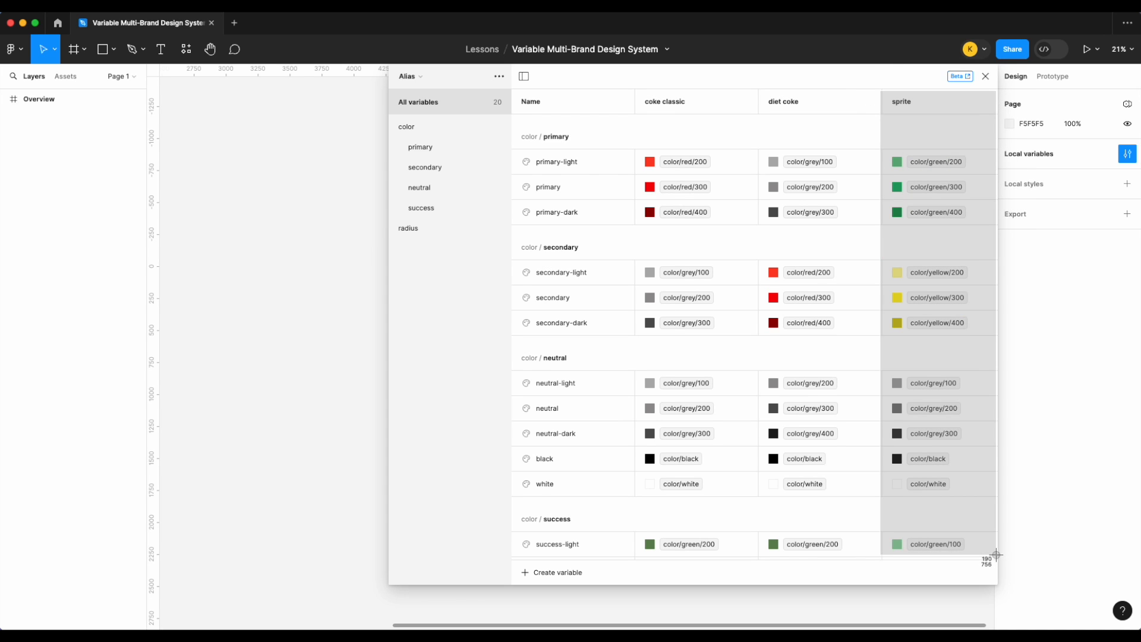
scroll(980, 510, "down", 3)
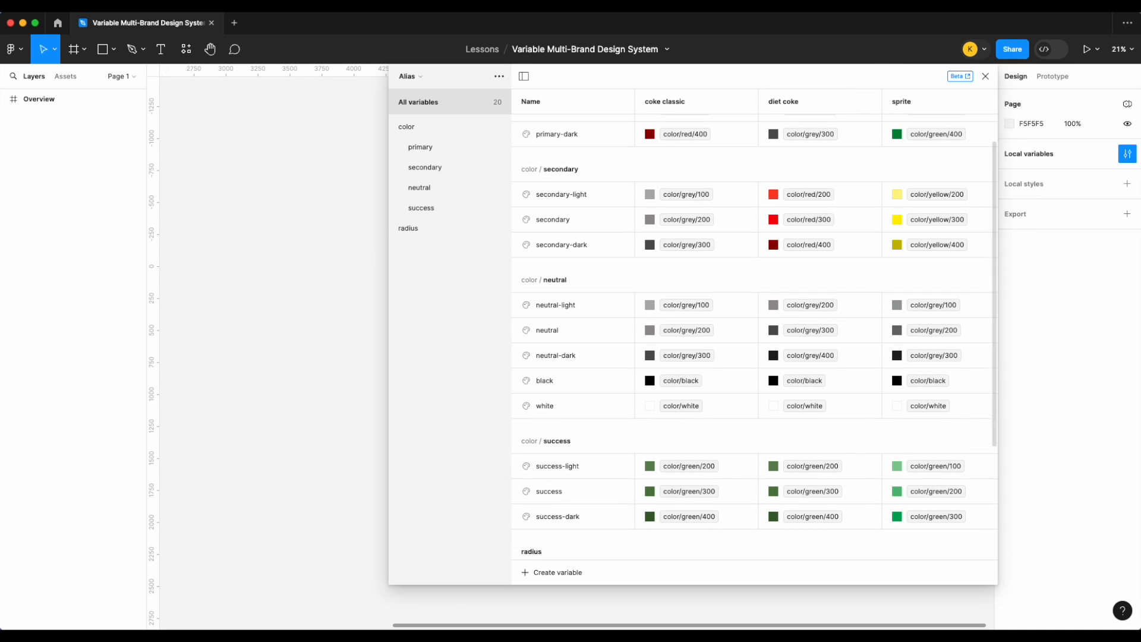
left_click_drag(722, 494, 254, 369)
scroll(926, 458, "down", 5)
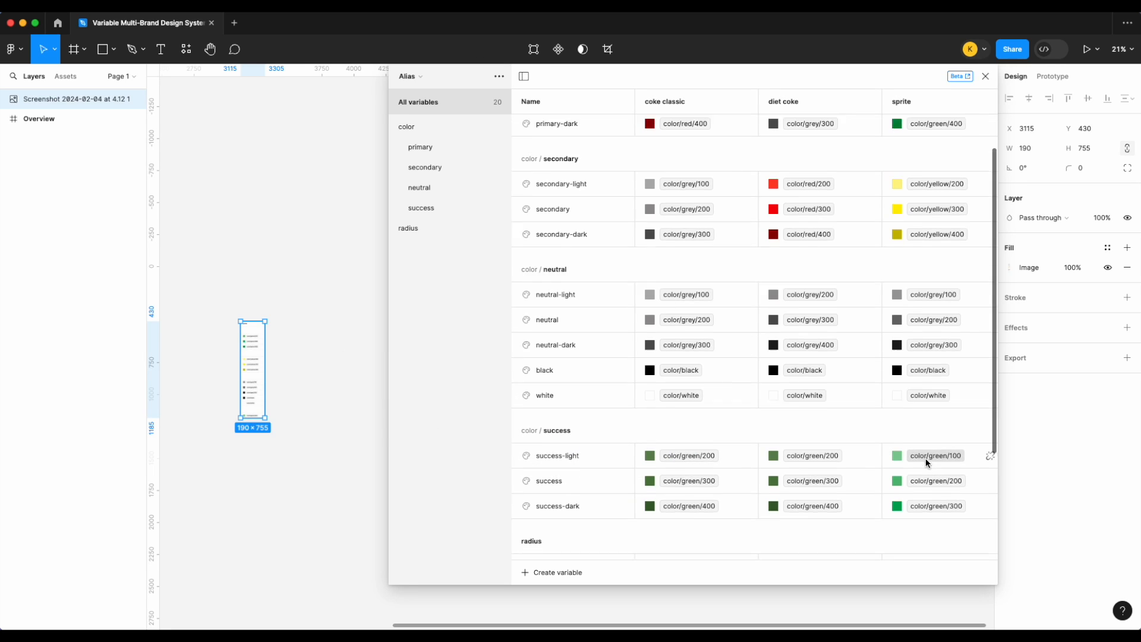
- Delete the narrow sprite-column screenshot from the canvas
key("super+shift+4")
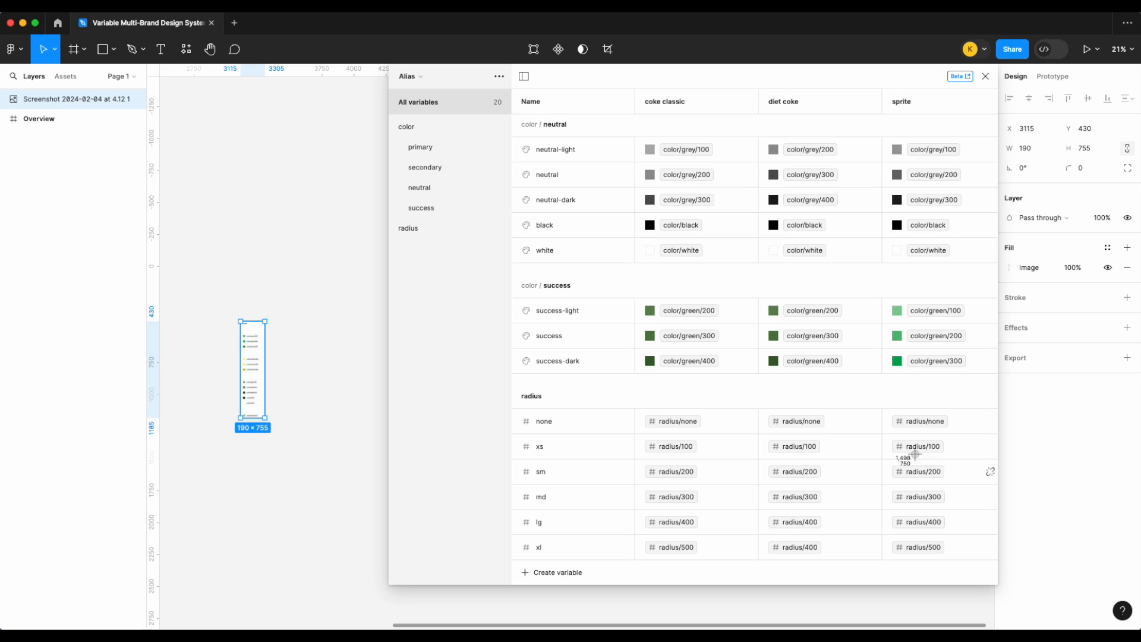
left_click_drag(882, 289, 1000, 560)
key("Delete")
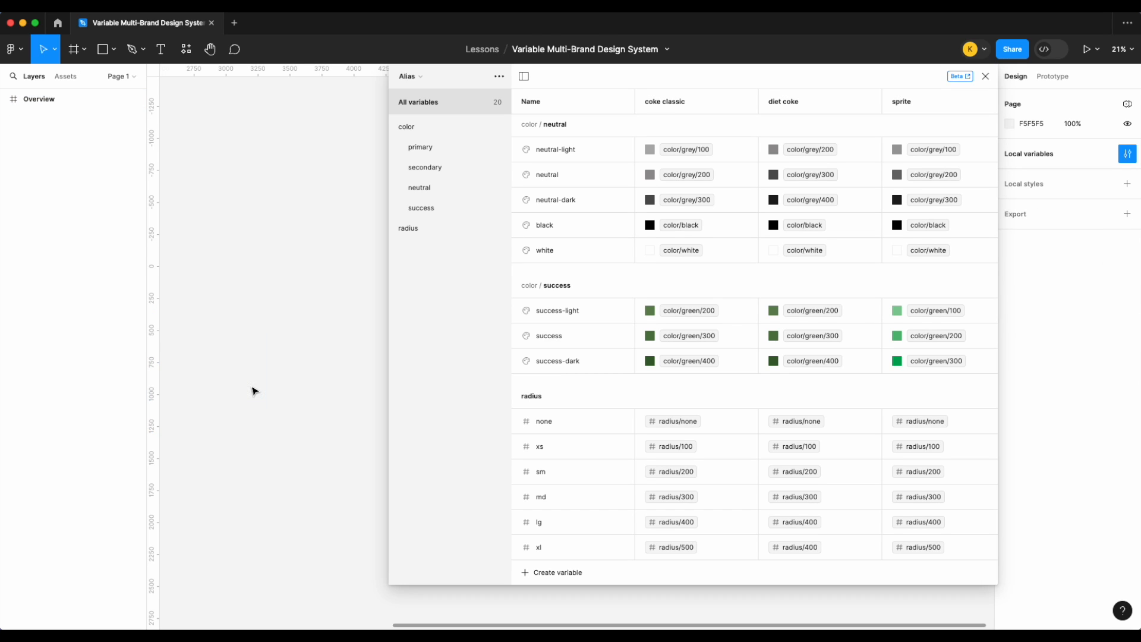
- Capture the Alias table from the primary colors down with all three brand modes, about 790 × 768, and place it on the canvas
scroll(644, 298, "up", 5)
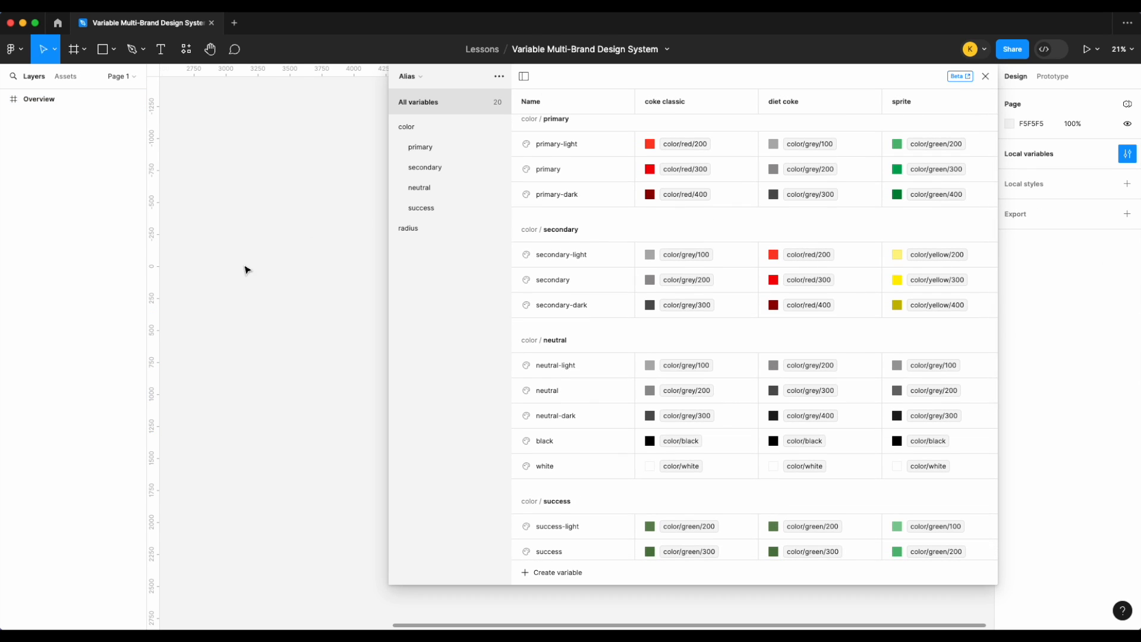
key("super+shift+4")
left_click_drag(511, 89, 1002, 574)
left_click_drag(606, 425, 264, 299)
- Capture the rest of the Alias table through radius, about 789 × 362, and align it directly beneath the first screenshot
scroll(905, 360, "down", 3)
scroll(905, 360, "down", 4)
key("super+shift+4")
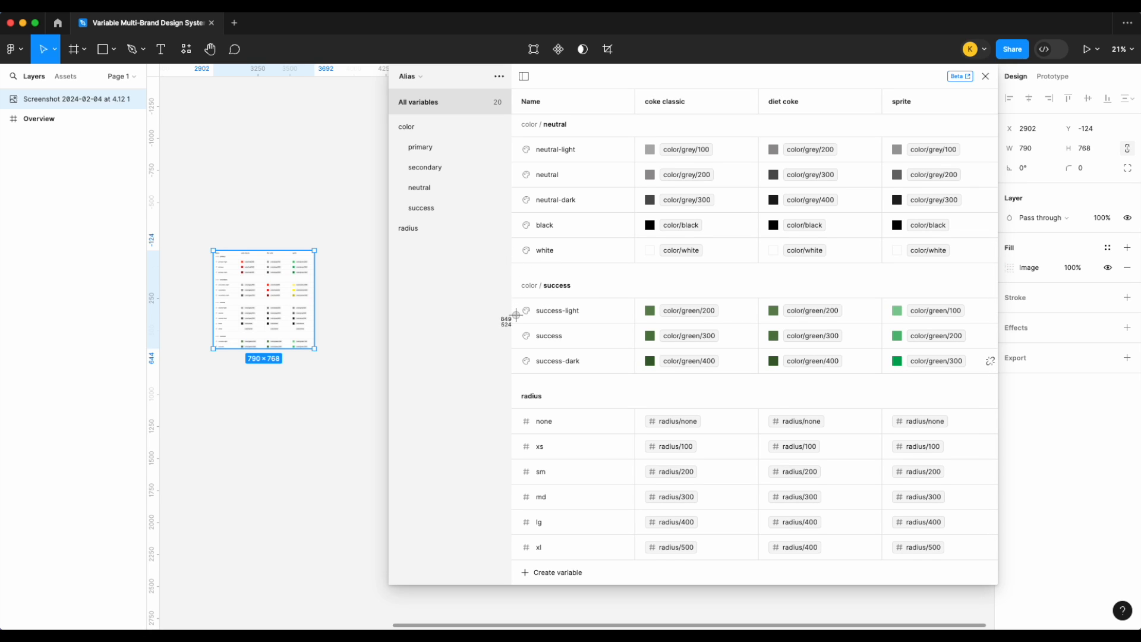
left_click_drag(512, 340, 1006, 577)
left_click_drag(1107, 538, 271, 360)
scroll(243, 366, "up", 5, "ctrl")
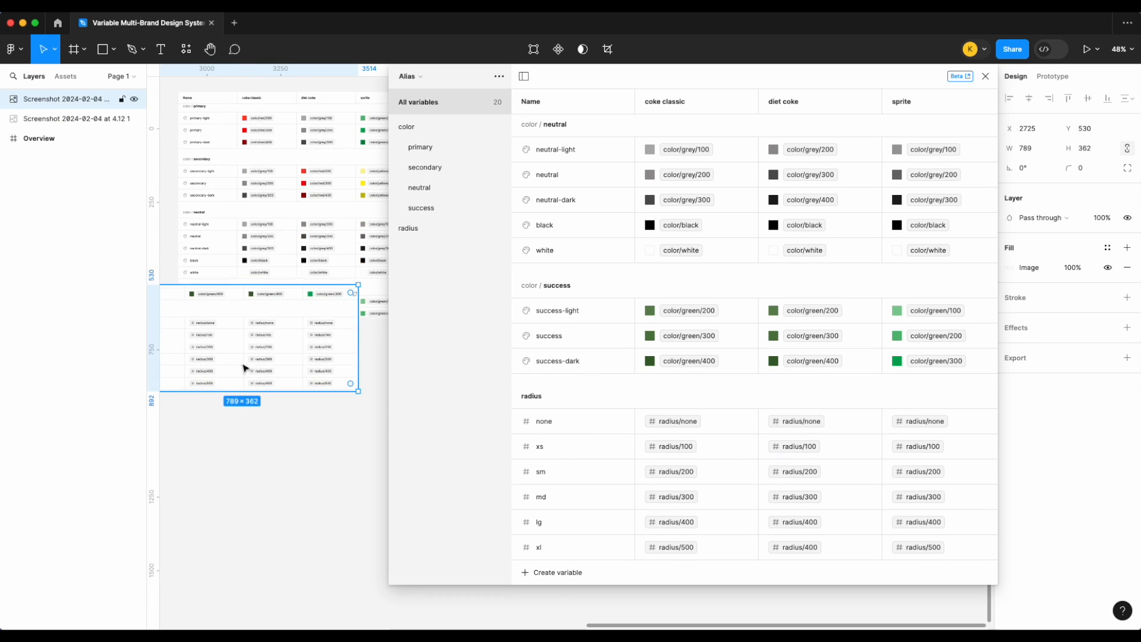
left_click_drag(309, 398, 300, 392)
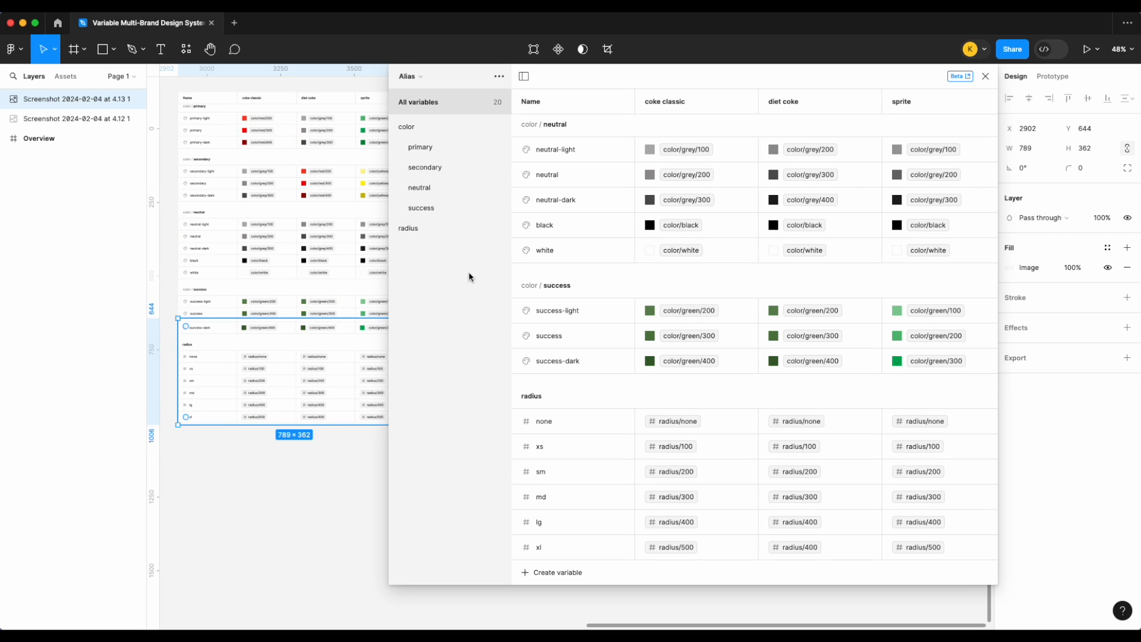
scroll(360, 248, "right", 2)
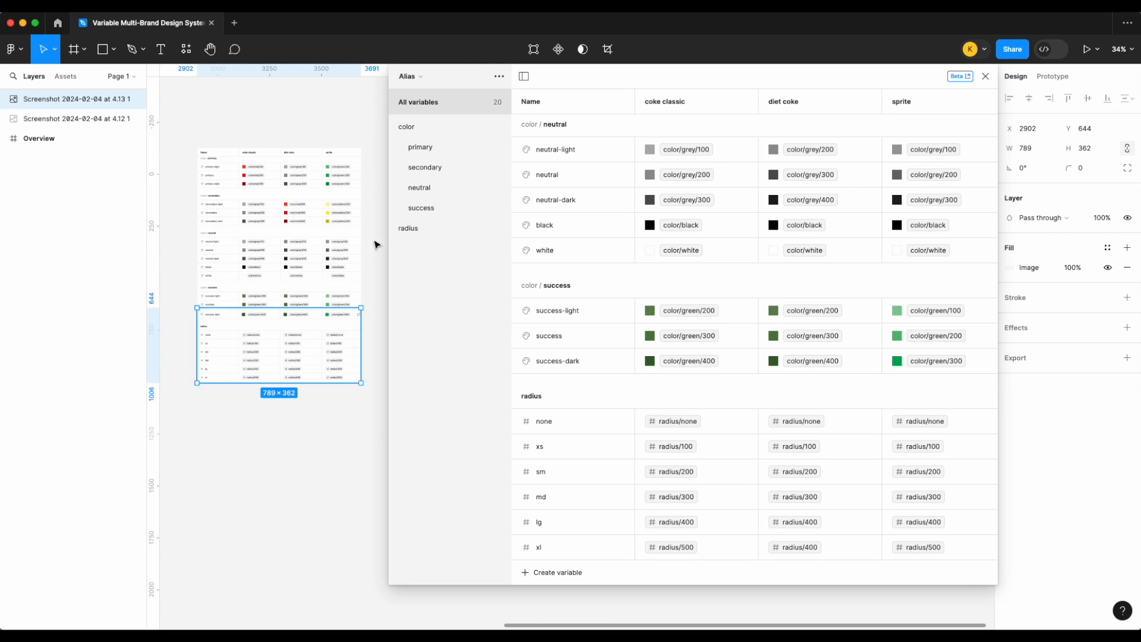
- Show the Mapped/Sprite collection and narrow the variables window to free canvas space for the reference screenshots
left_click(374, 248)
left_click(416, 77)
left_click(447, 154)
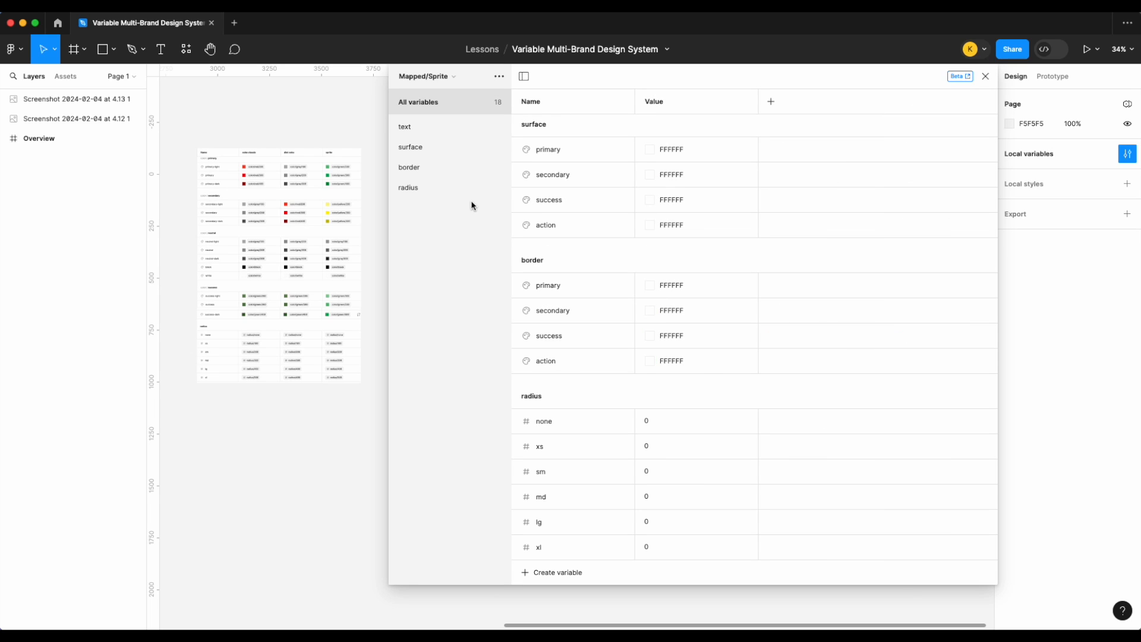
scroll(340, 262, "up", 3)
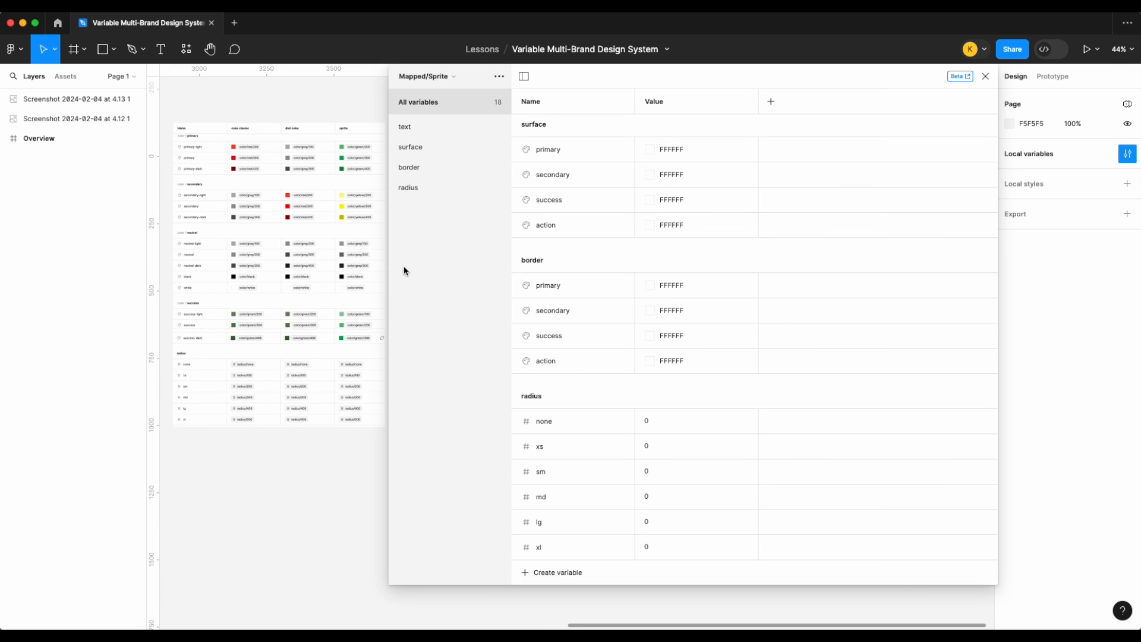
left_click_drag(388, 274, 542, 275)
- Enlarge both Alias screenshots together to about 1239 × 1772 and deselect them
left_click_drag(438, 452, 265, 231)
left_click_drag(387, 426, 505, 599)
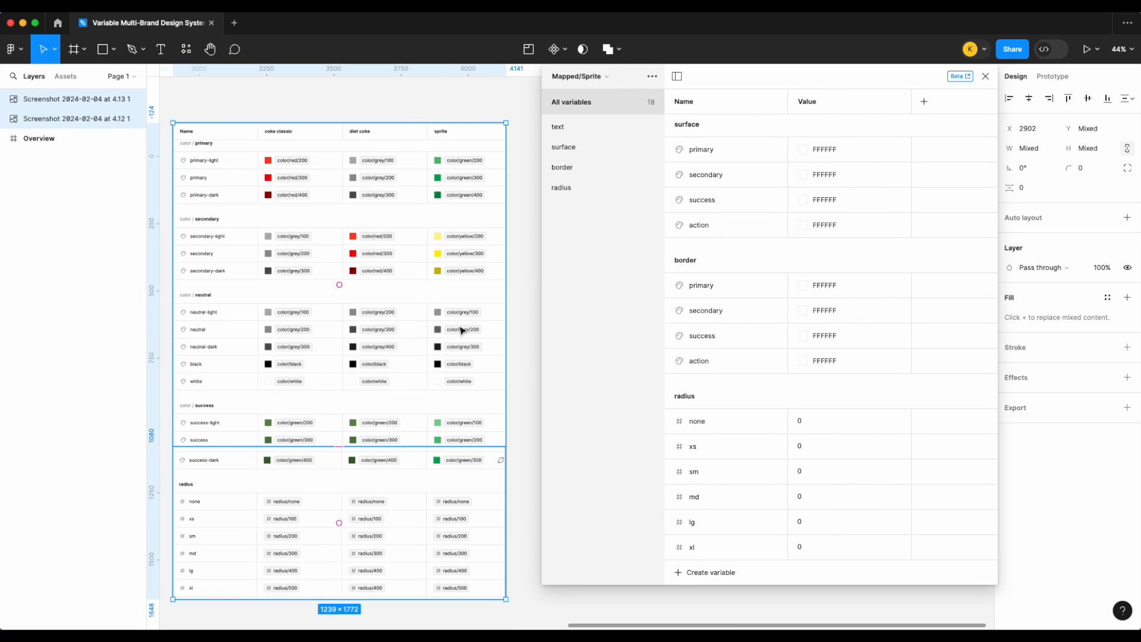
left_click(462, 98)
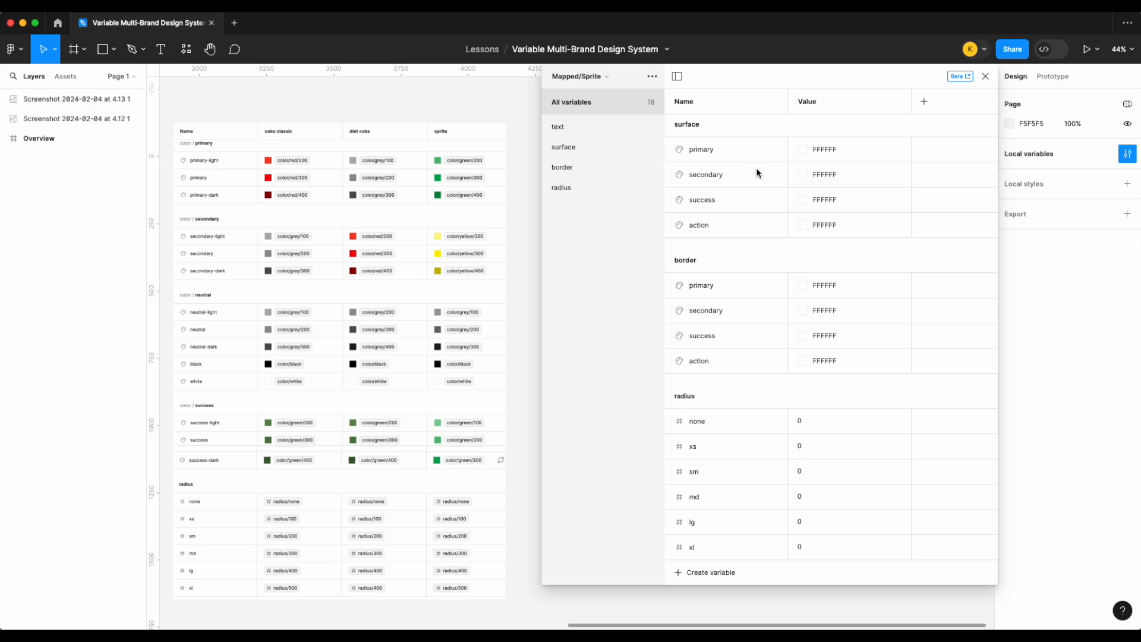
- Check the Mapped/Diet Coke aliases for reference and alias Mapped/Sprite's text body variable to color/neutral/neutral-dark from the Alias collection
left_click(582, 77)
left_click(588, 139)
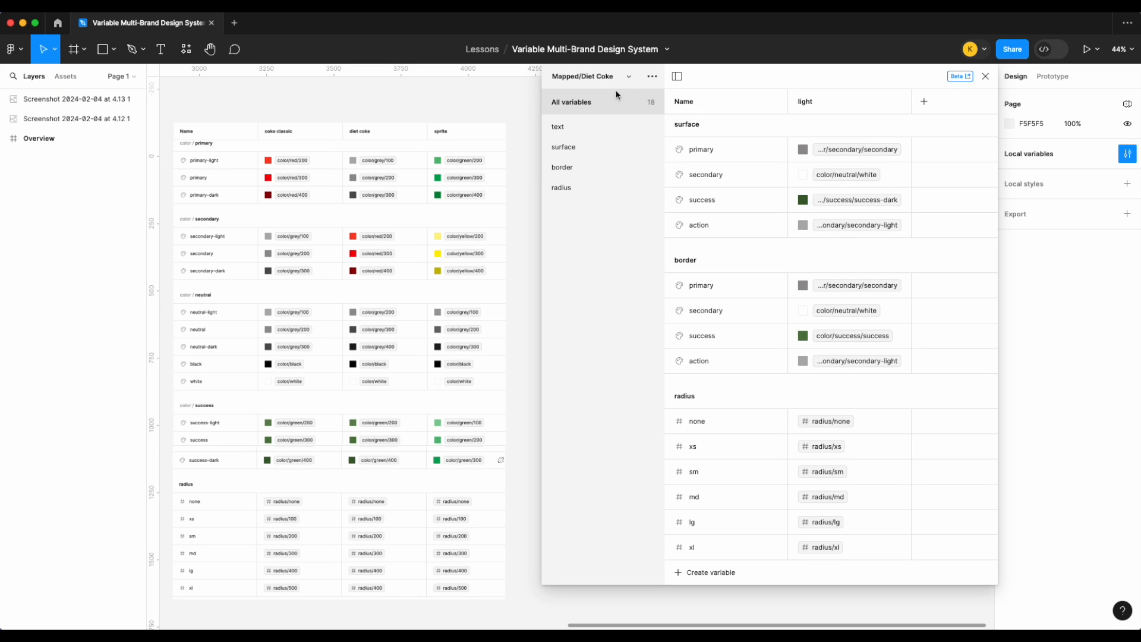
scroll(713, 155, "up", 5)
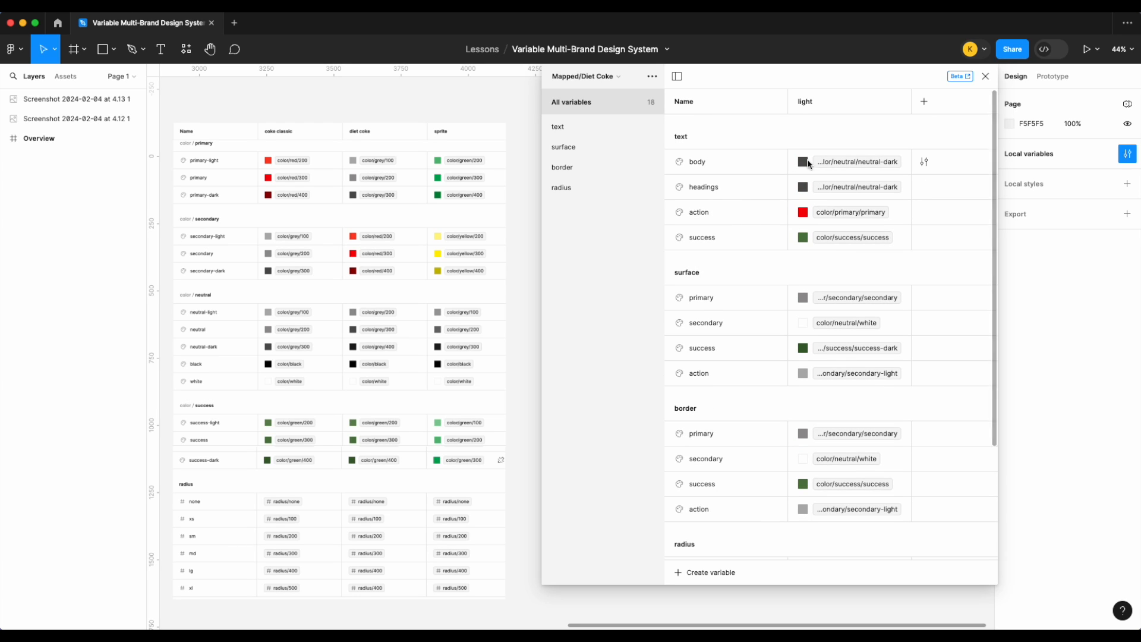
left_click(617, 76)
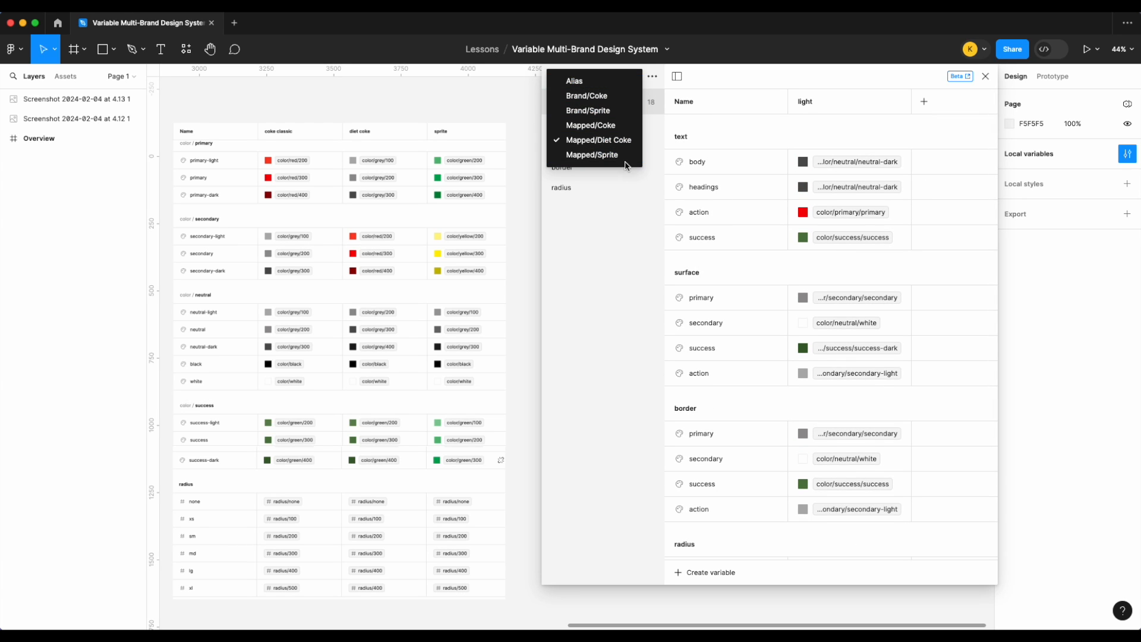
left_click(594, 155)
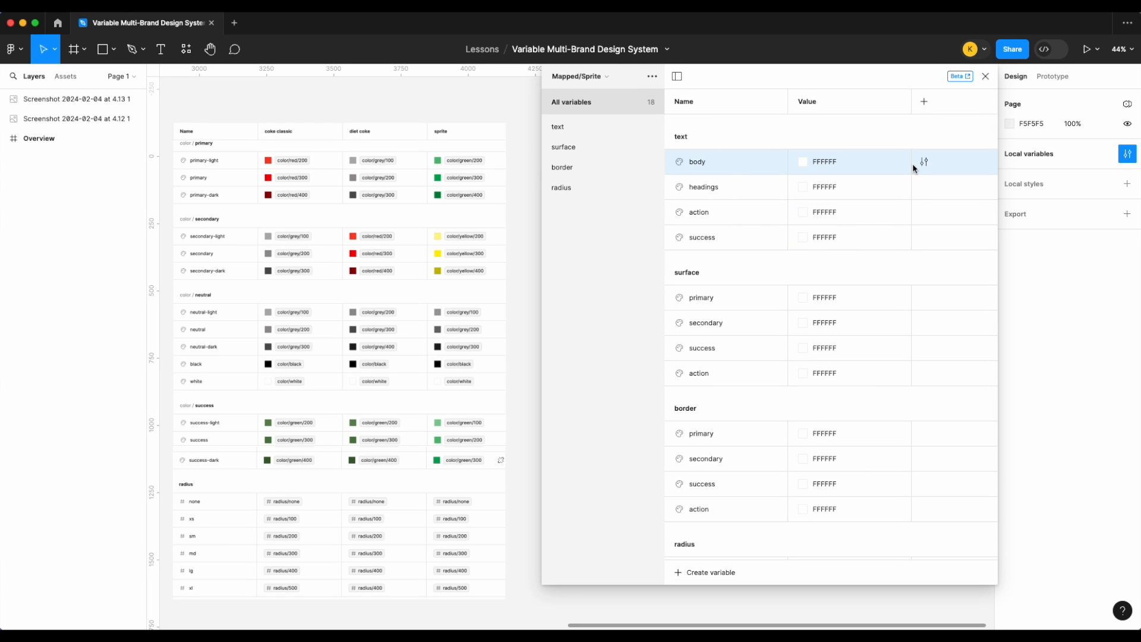
right_click(871, 168)
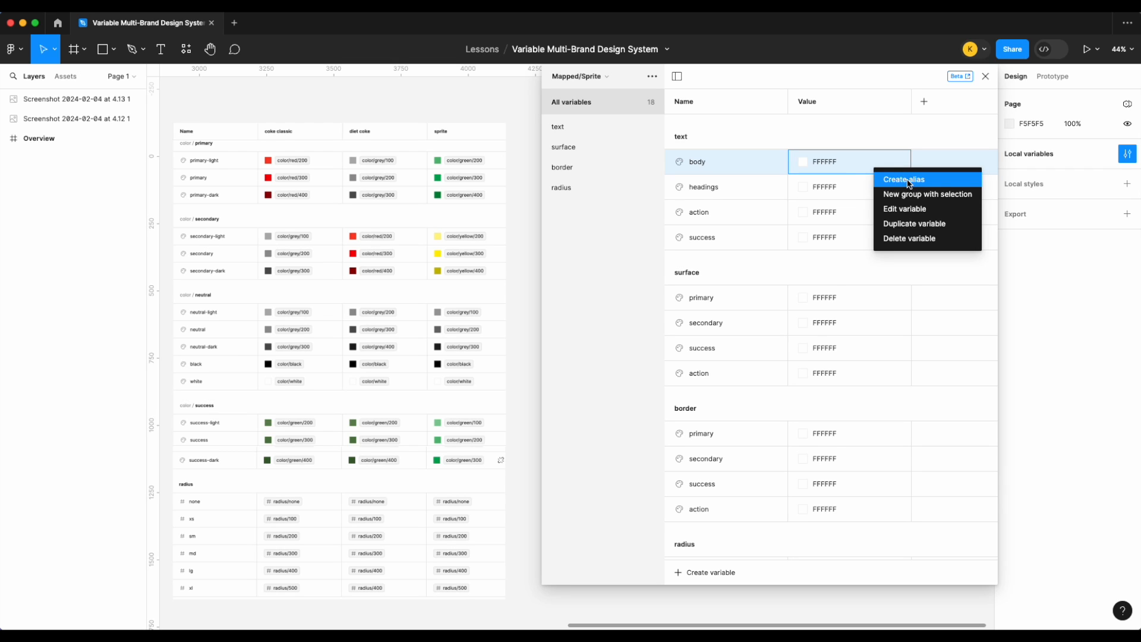
left_click(909, 179)
scroll(849, 357, "down", 5)
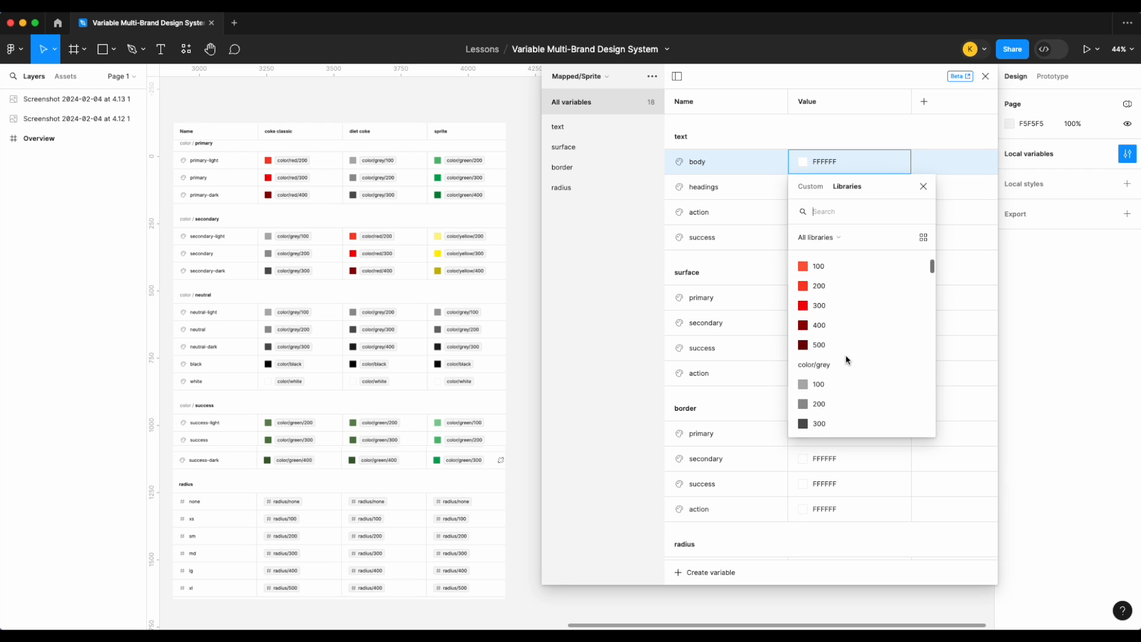
scroll(849, 359, "down", 6)
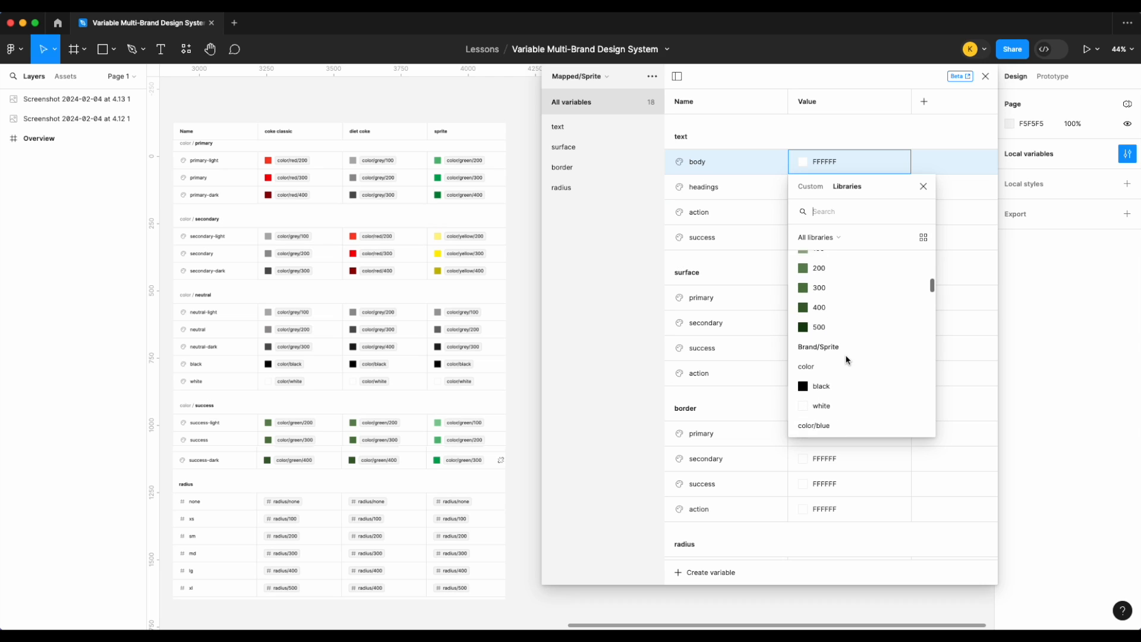
scroll(849, 360, "down", 10)
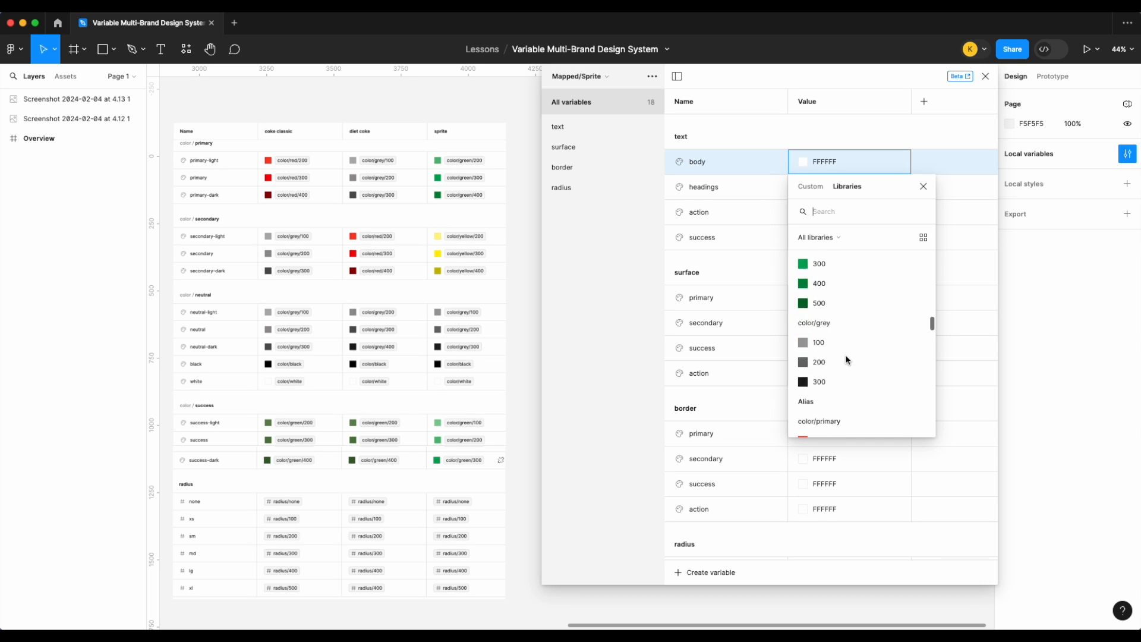
scroll(850, 354, "down", 5)
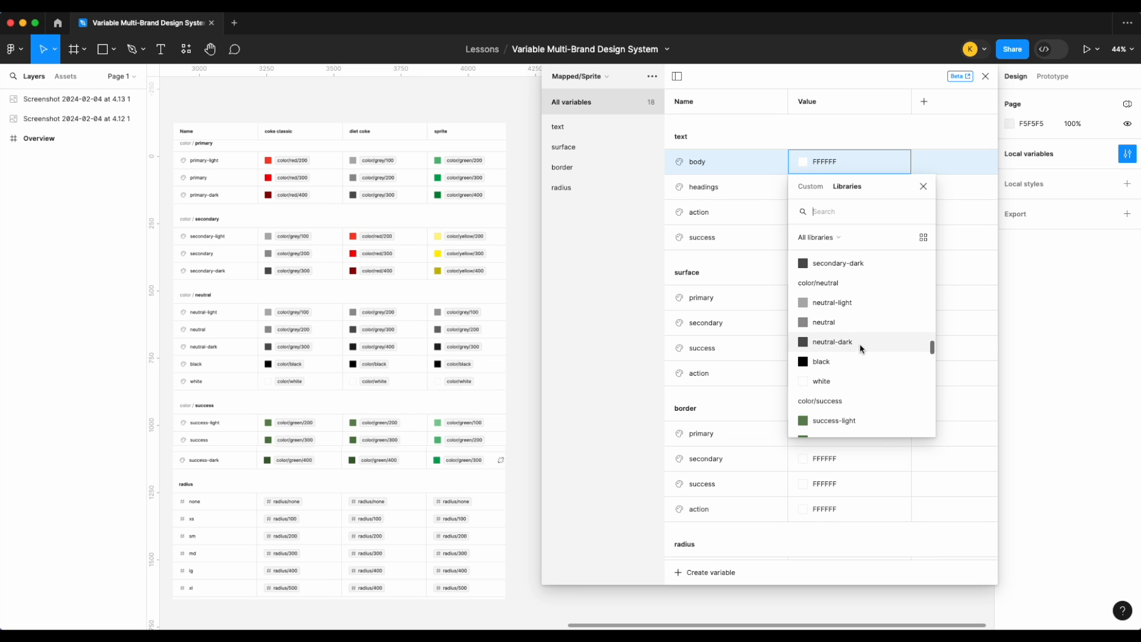
left_click(860, 343)
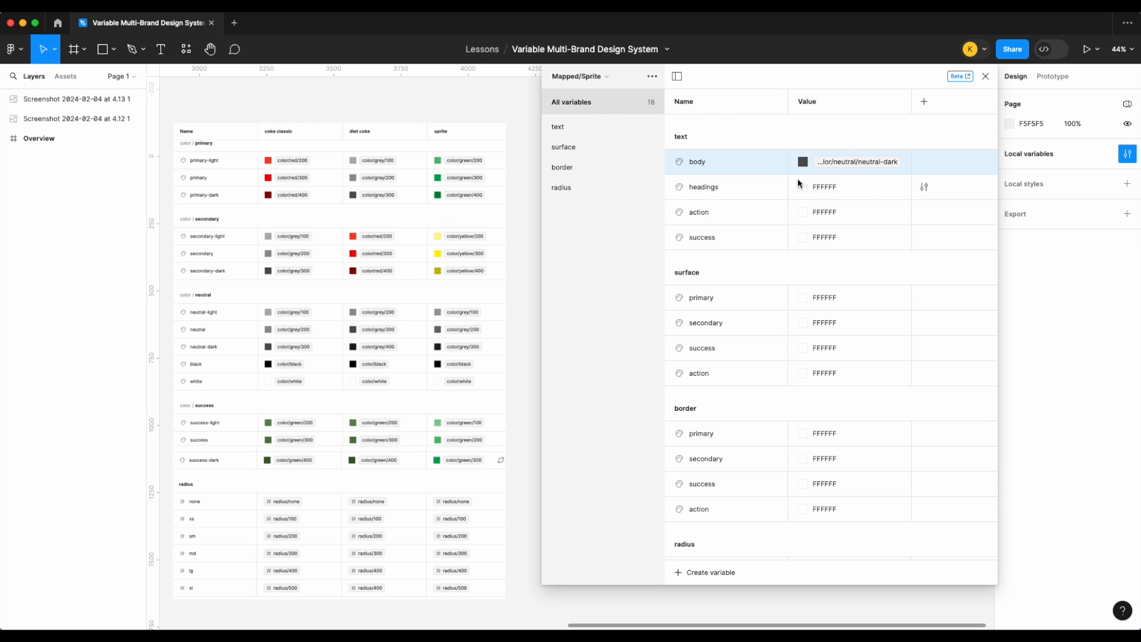
- Consult the Mapped/Diet Coke and Alias collections, and alias Mapped/Sprite's text headings variable to color/neutral/neutral-dark
left_click(602, 80)
left_click(613, 141)
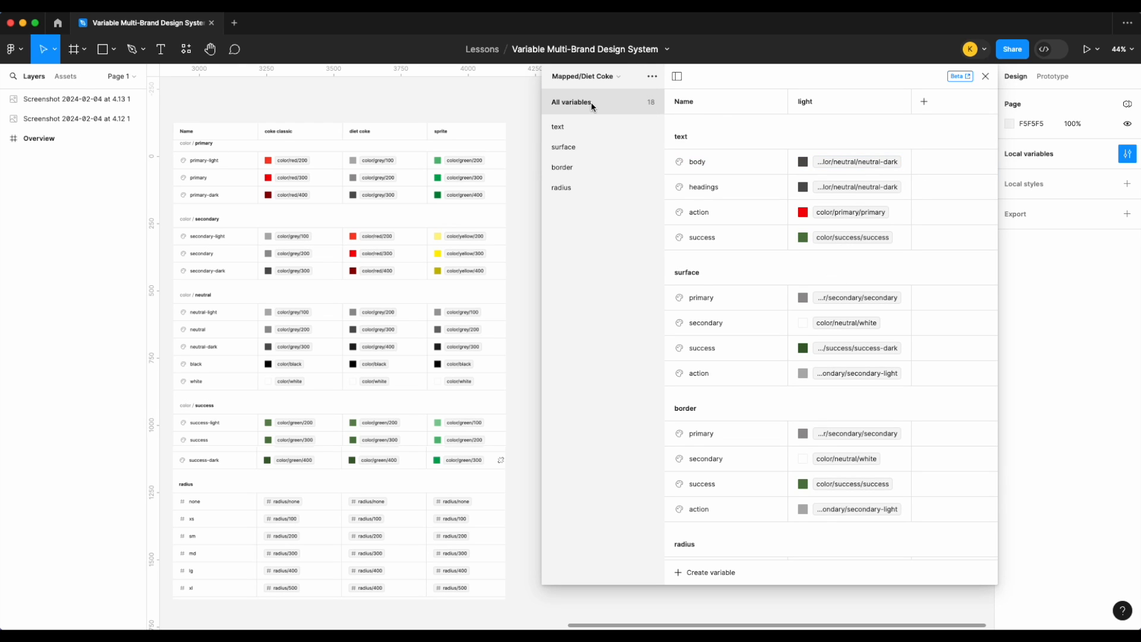
left_click(589, 77)
left_click(594, 82)
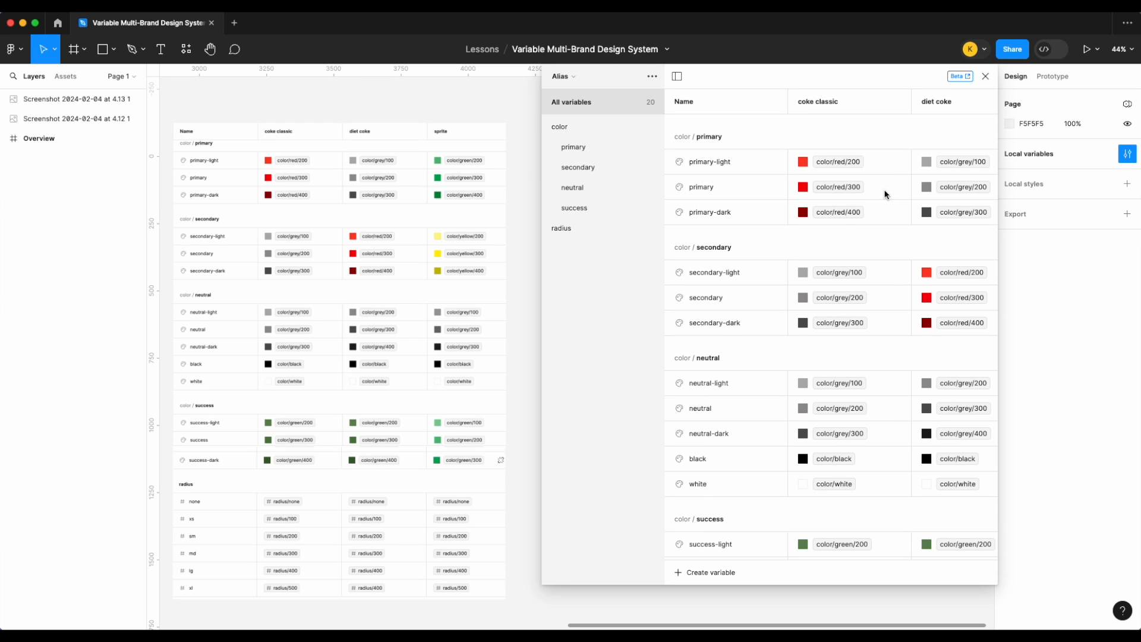
left_click(587, 76)
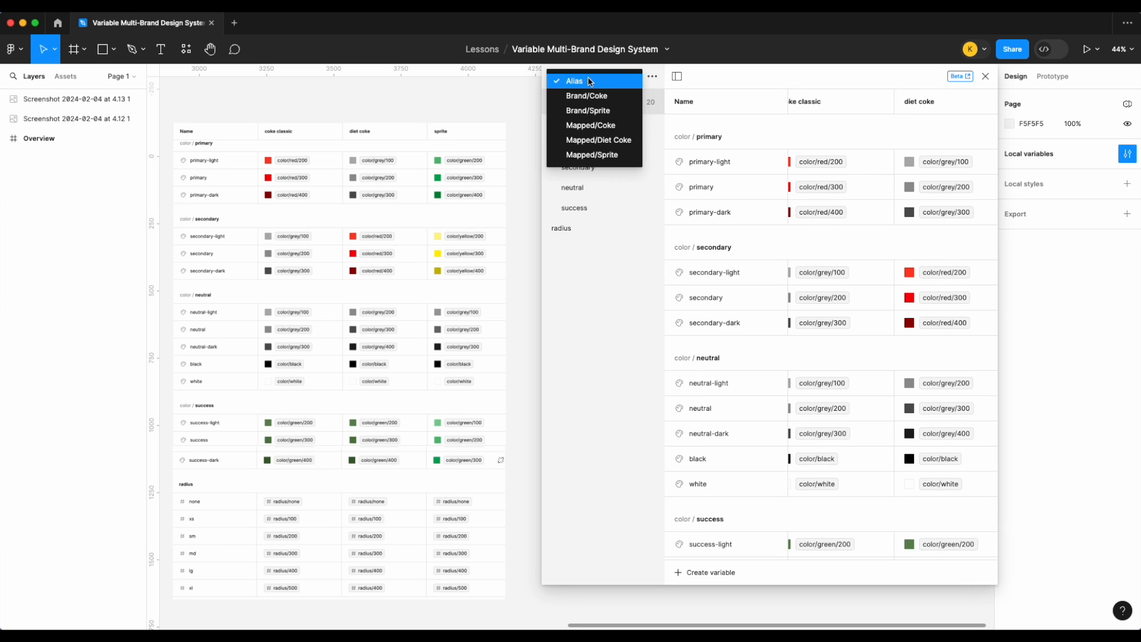
left_click(605, 156)
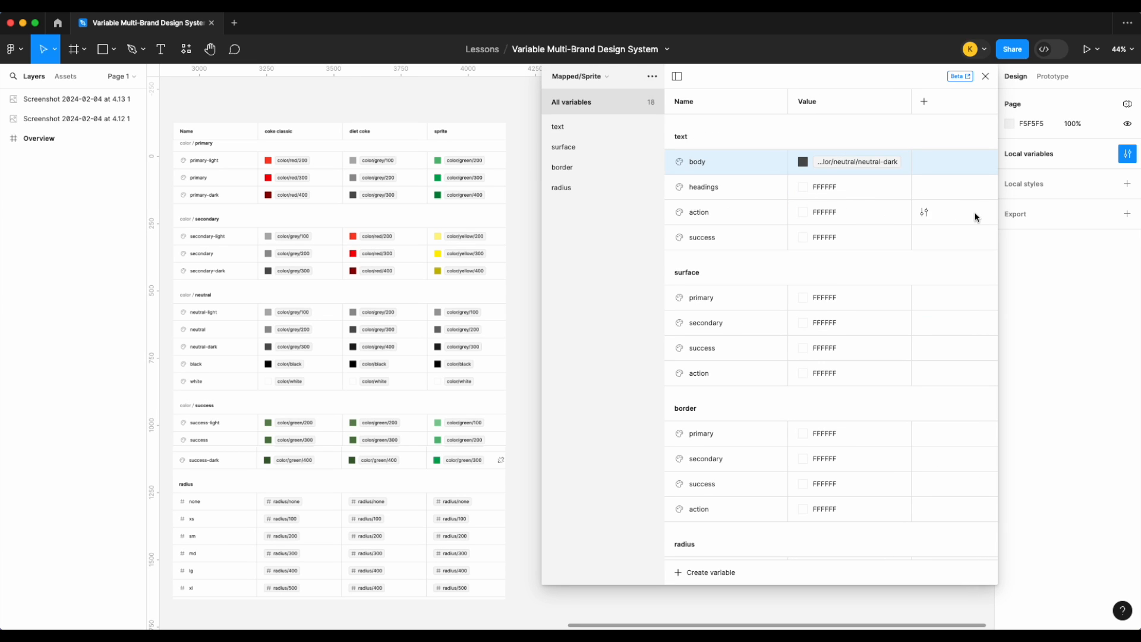
right_click(858, 188)
left_click(899, 197)
scroll(897, 377, "down", 8)
scroll(897, 380, "down", 15)
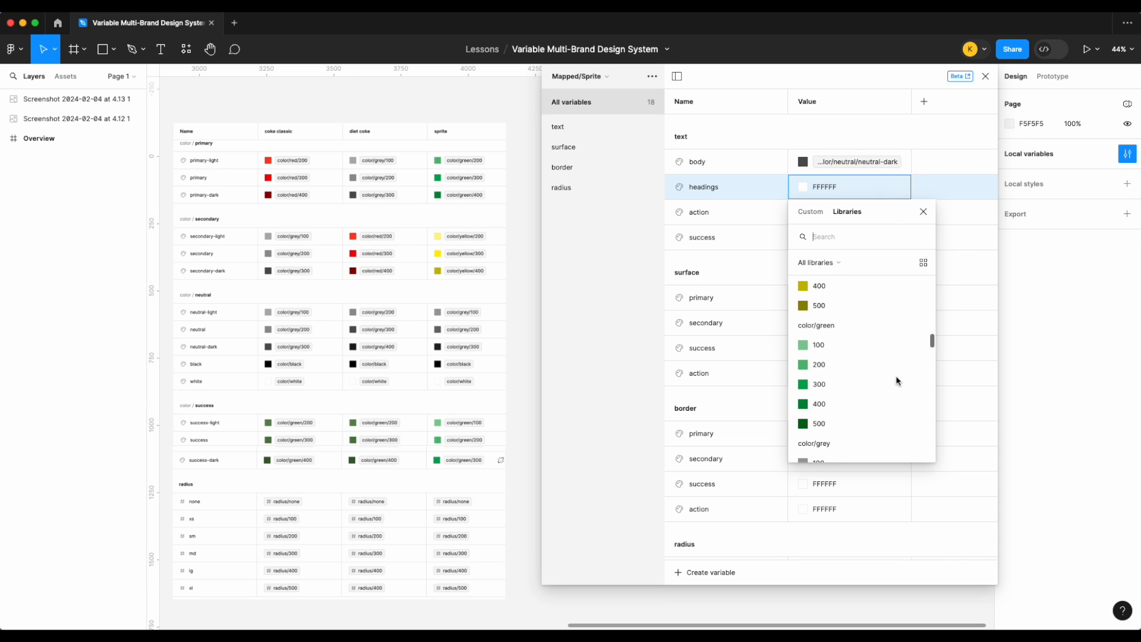
scroll(886, 366, "up", 1)
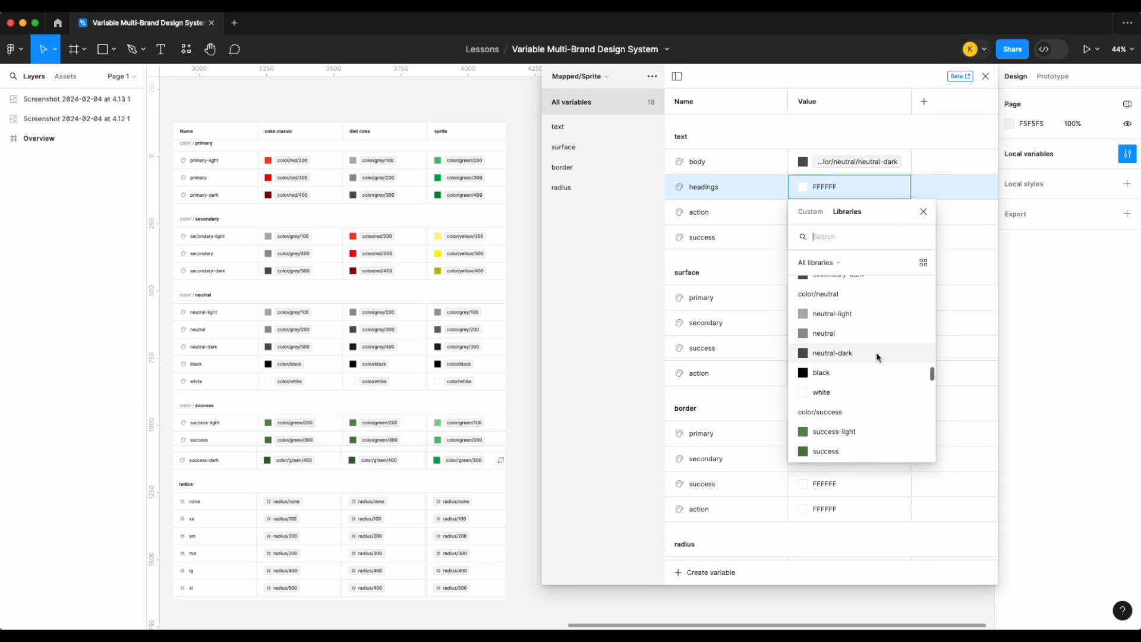
left_click(876, 352)
- Alias Mapped/Sprite's text action variable to color/neutral/white from the Alias collection
right_click(869, 223)
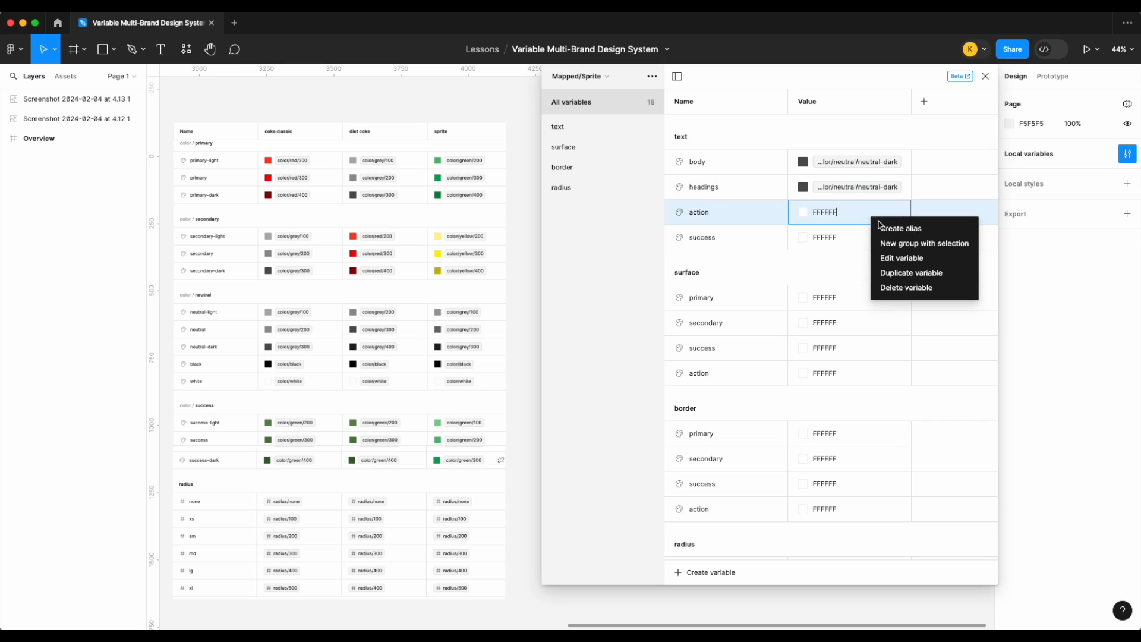
left_click(874, 232)
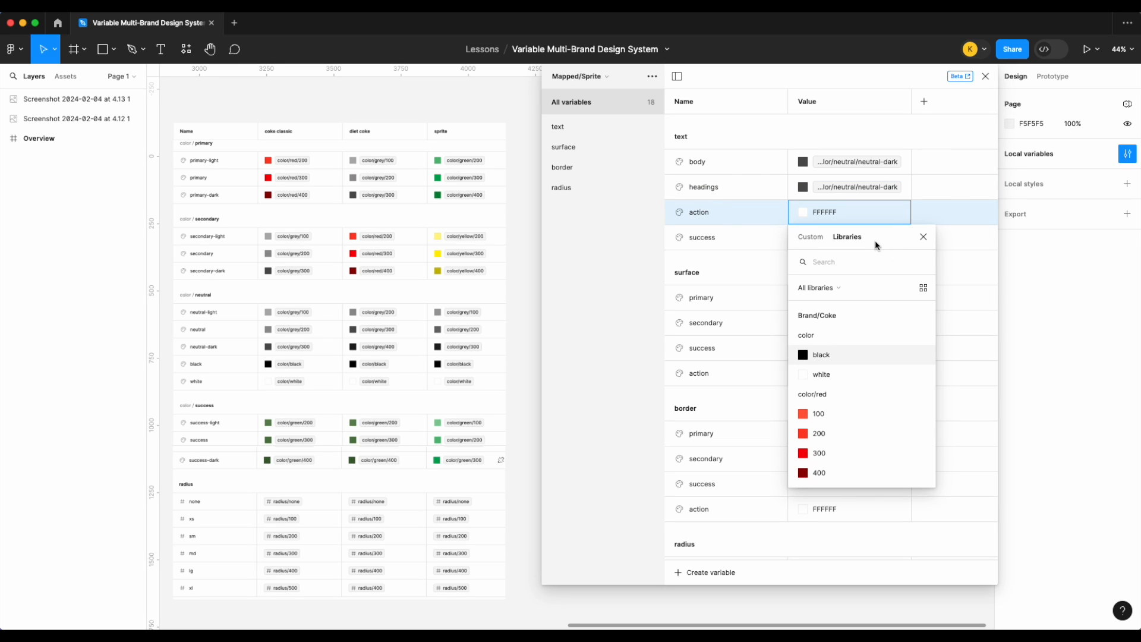
scroll(873, 330, "down", 2)
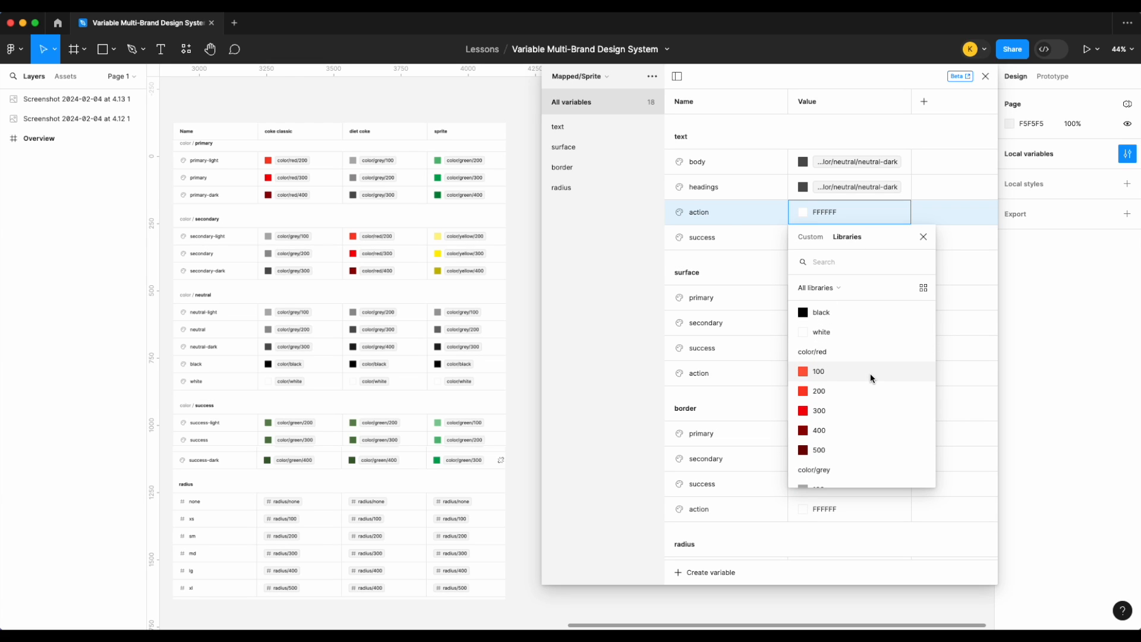
scroll(870, 373, "down", 10)
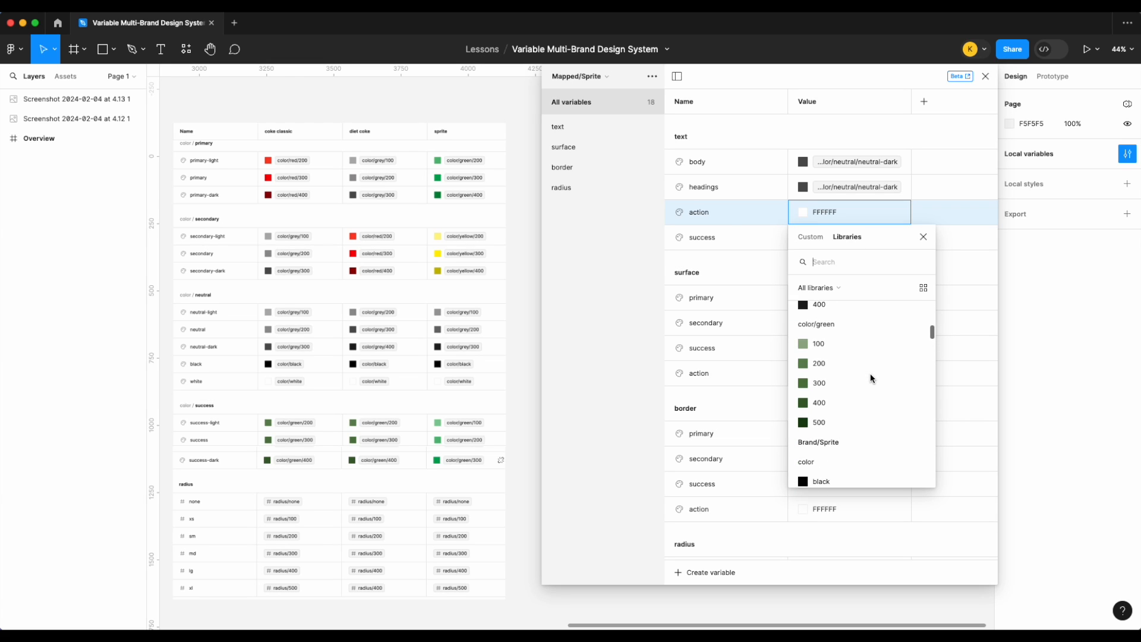
scroll(870, 373, "down", 10)
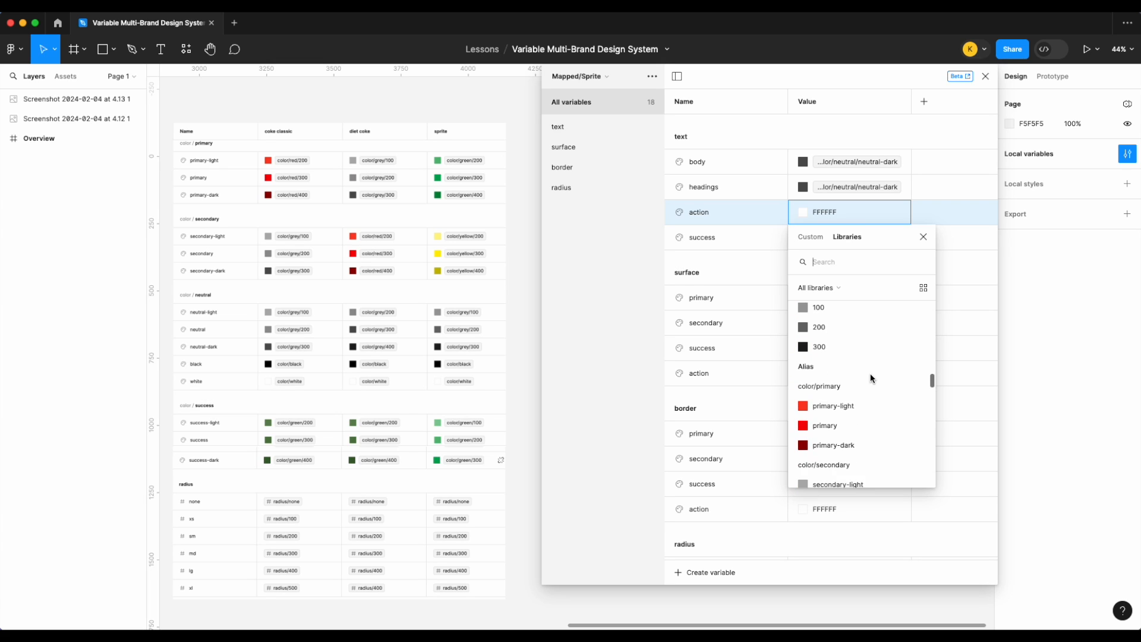
scroll(870, 373, "down", 5)
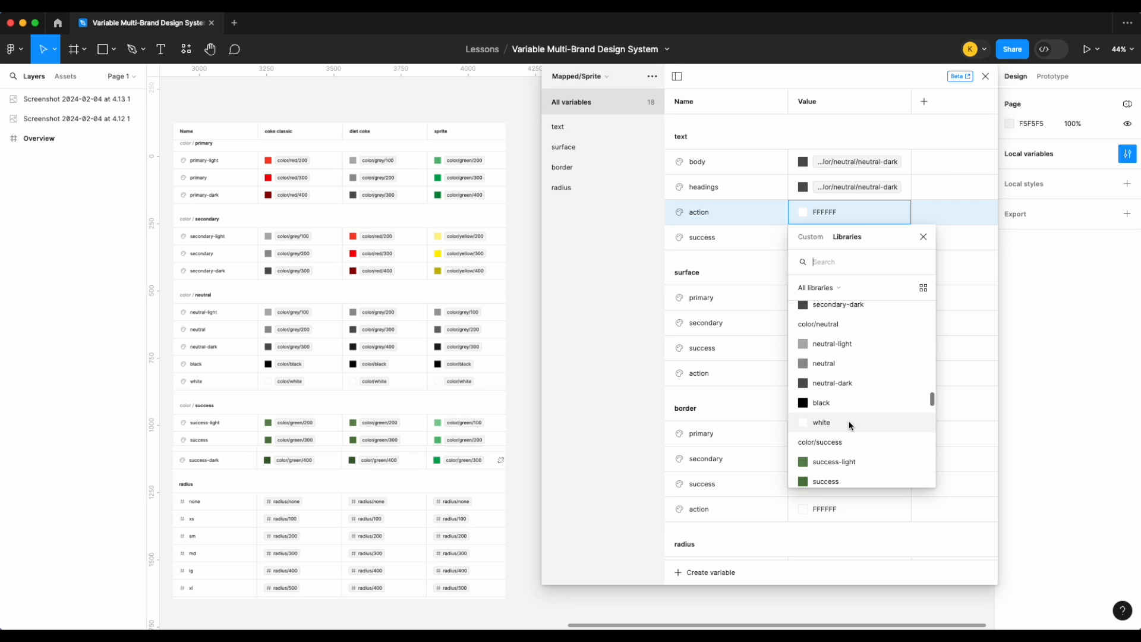
left_click(850, 423)
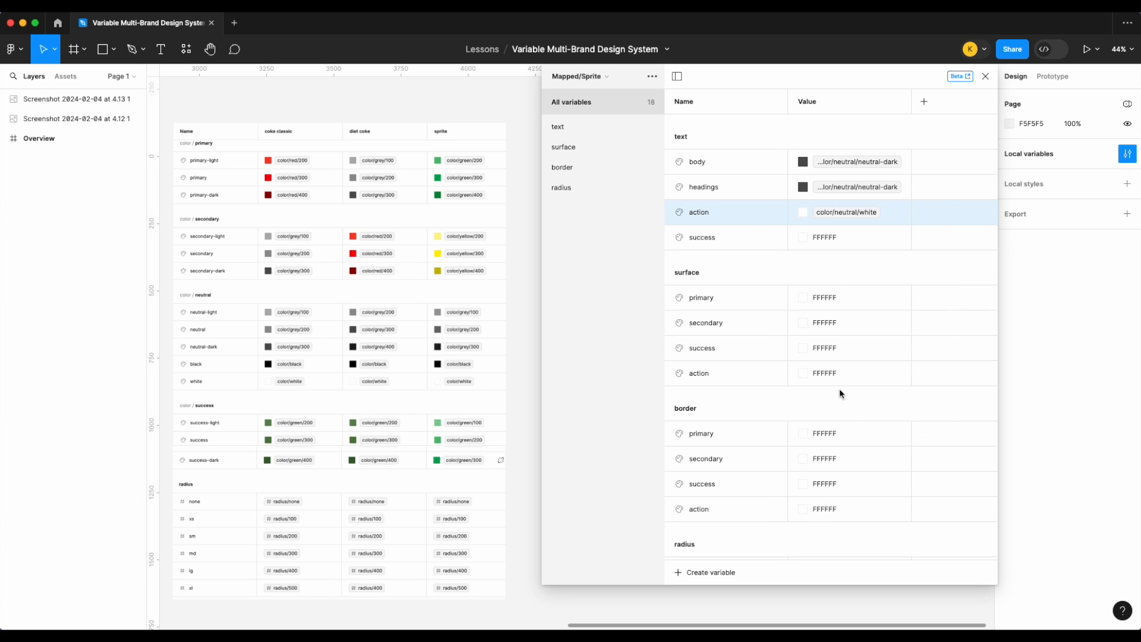
- Alias Mapped/Sprite's text success variable to color/success/success-dark from the Alias collection
right_click(849, 239)
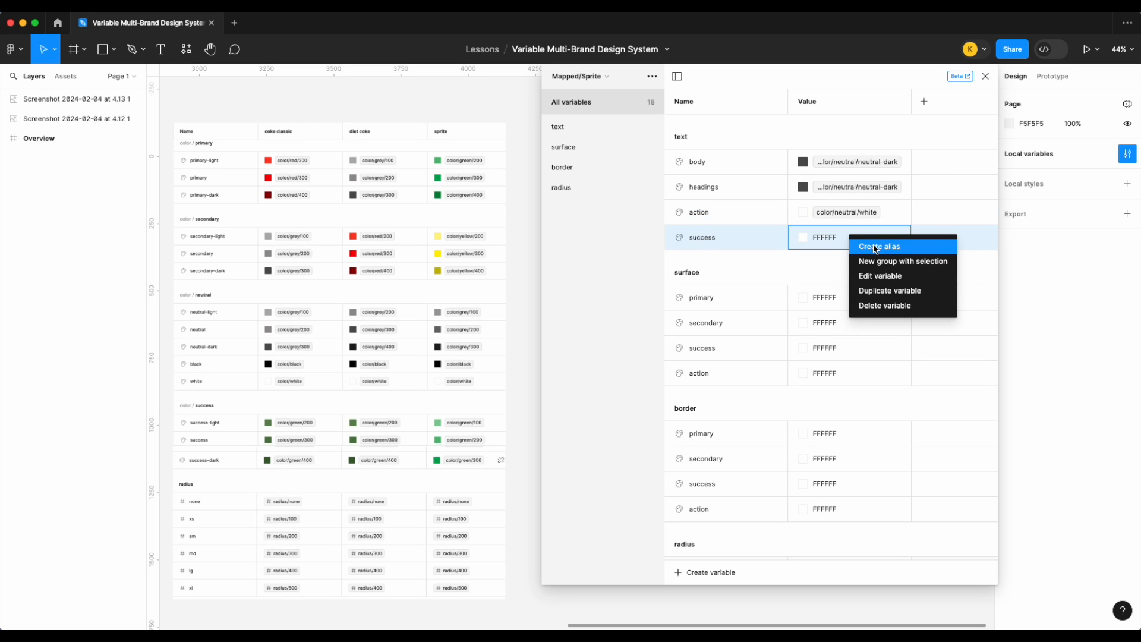
left_click(876, 247)
scroll(865, 476, "down", 1)
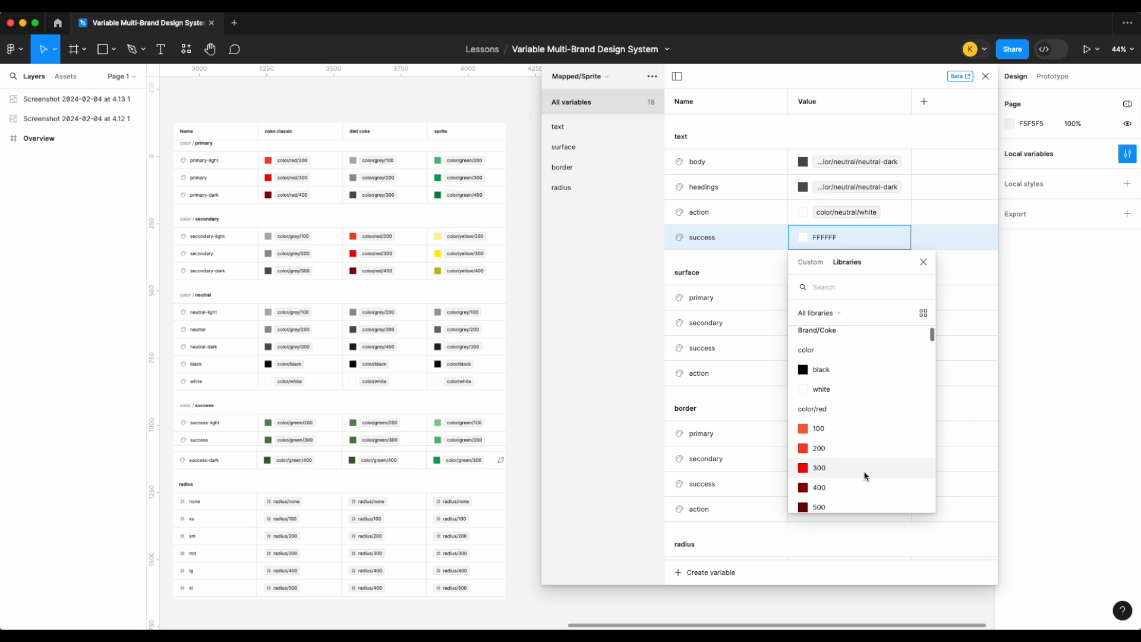
scroll(849, 403, "down", 3)
scroll(849, 402, "down", 5)
scroll(848, 403, "down", 5)
scroll(848, 402, "down", 5)
scroll(851, 398, "down", 5)
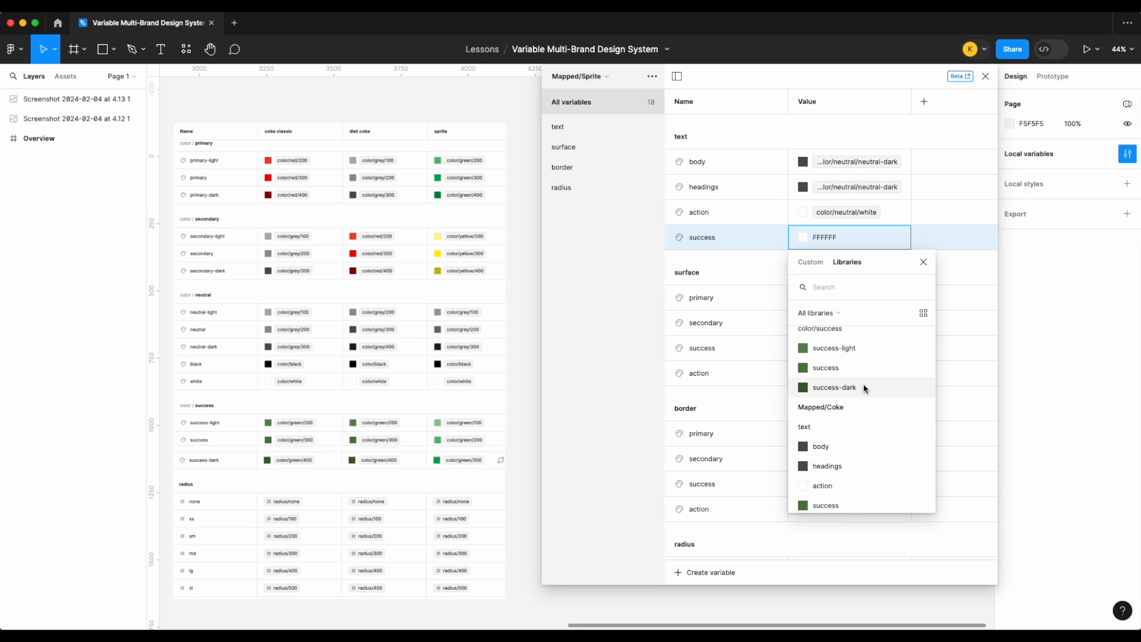
scroll(864, 387, "up", 2)
left_click(865, 415)
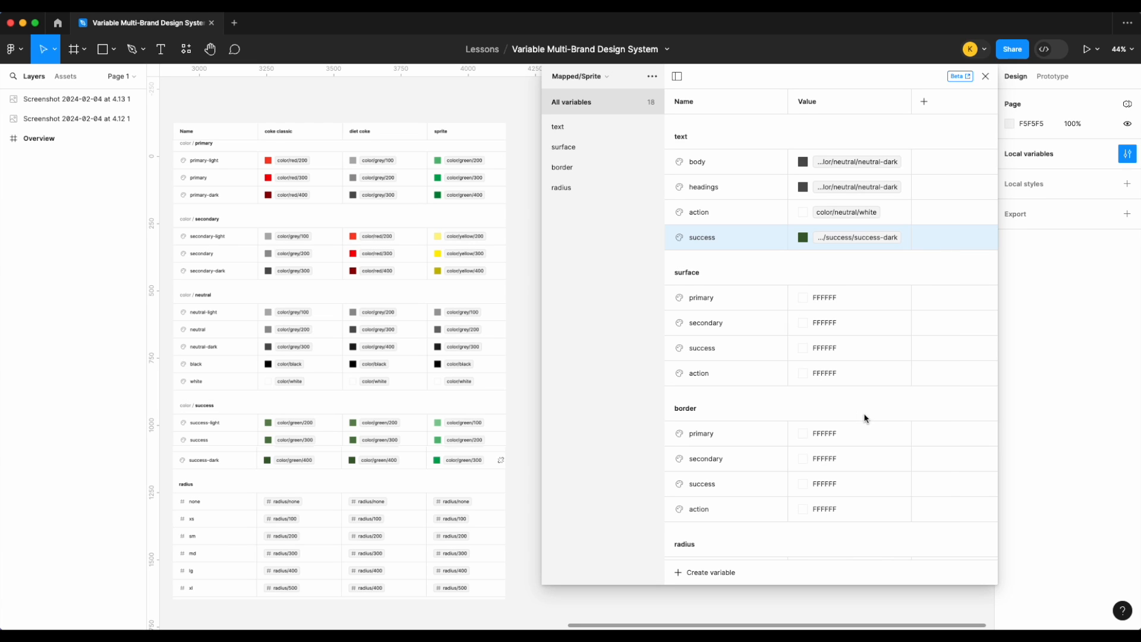
- Alias Mapped/Sprite's surface primary variable to color/primary/primary from the Alias collection
right_click(841, 293)
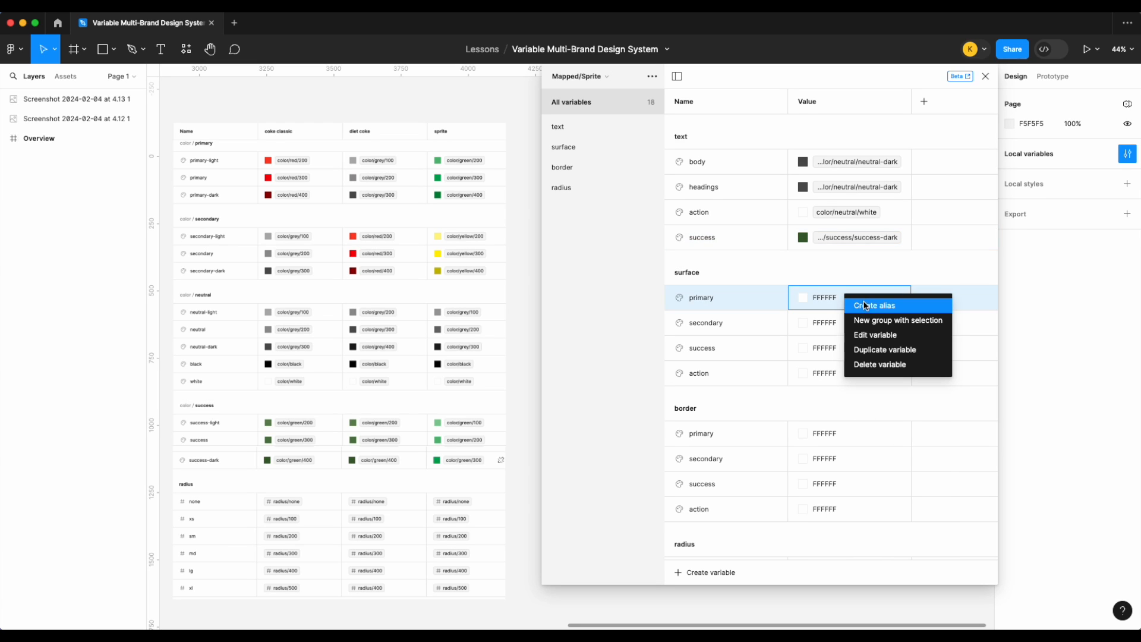
left_click(865, 305)
scroll(861, 437, "down", 5)
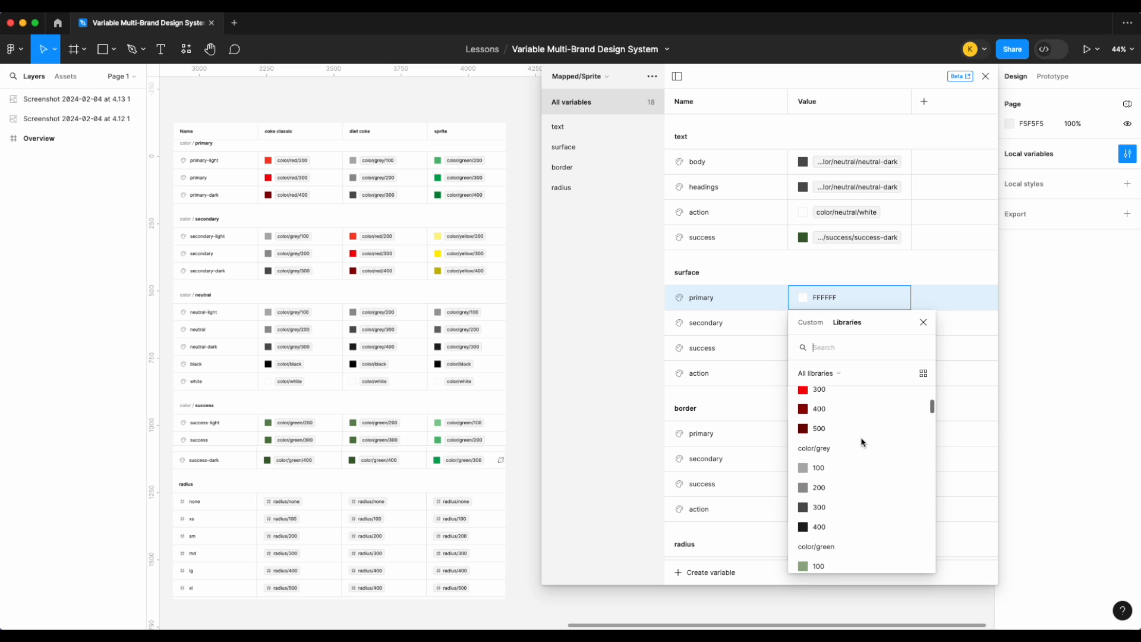
scroll(861, 437, "down", 3)
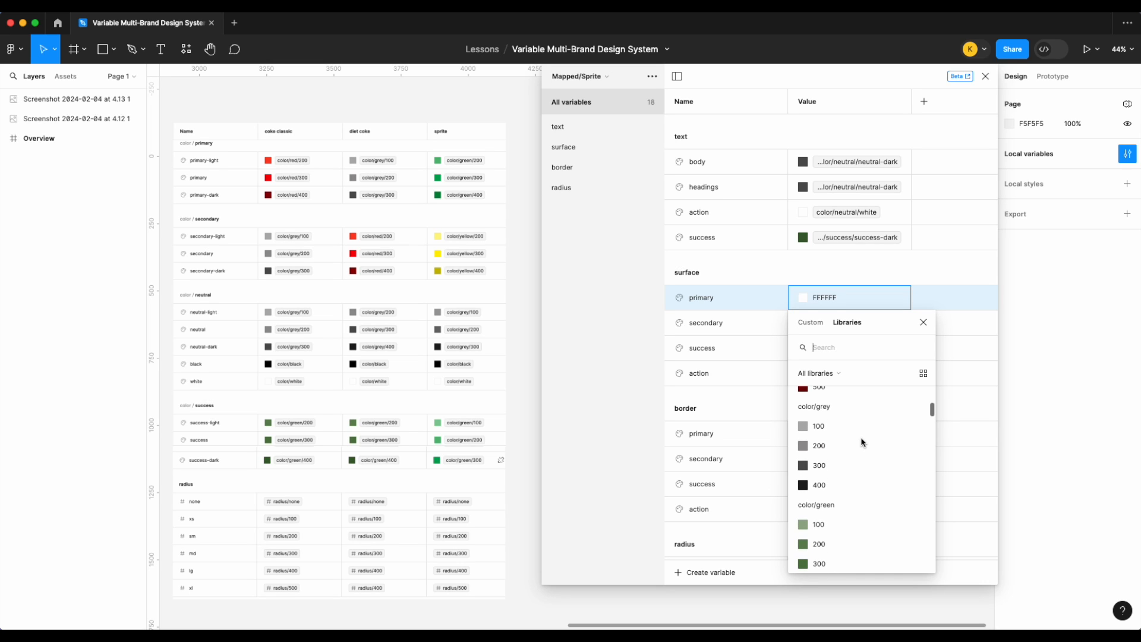
scroll(867, 472, "down", 3)
scroll(867, 472, "down", 6)
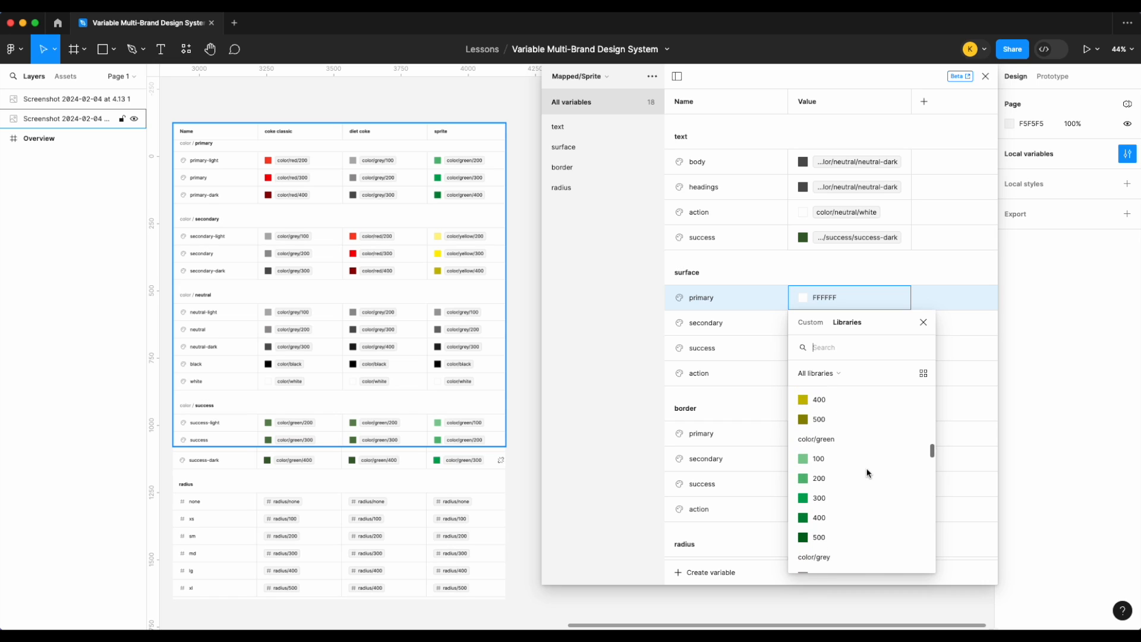
scroll(866, 473, "down", 3)
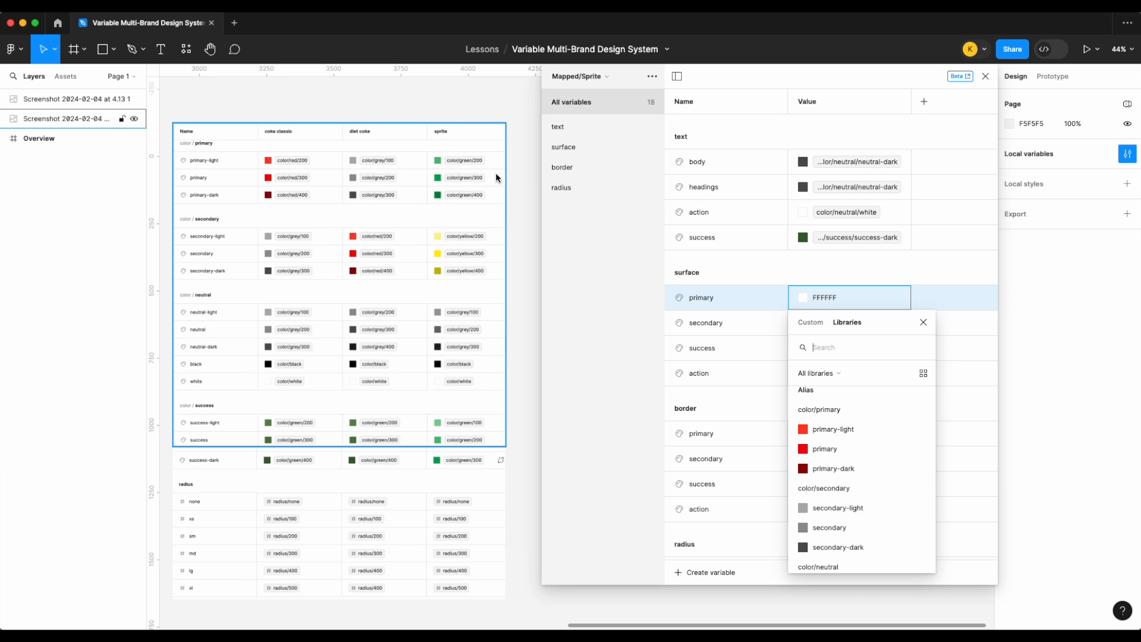
left_click(850, 454)
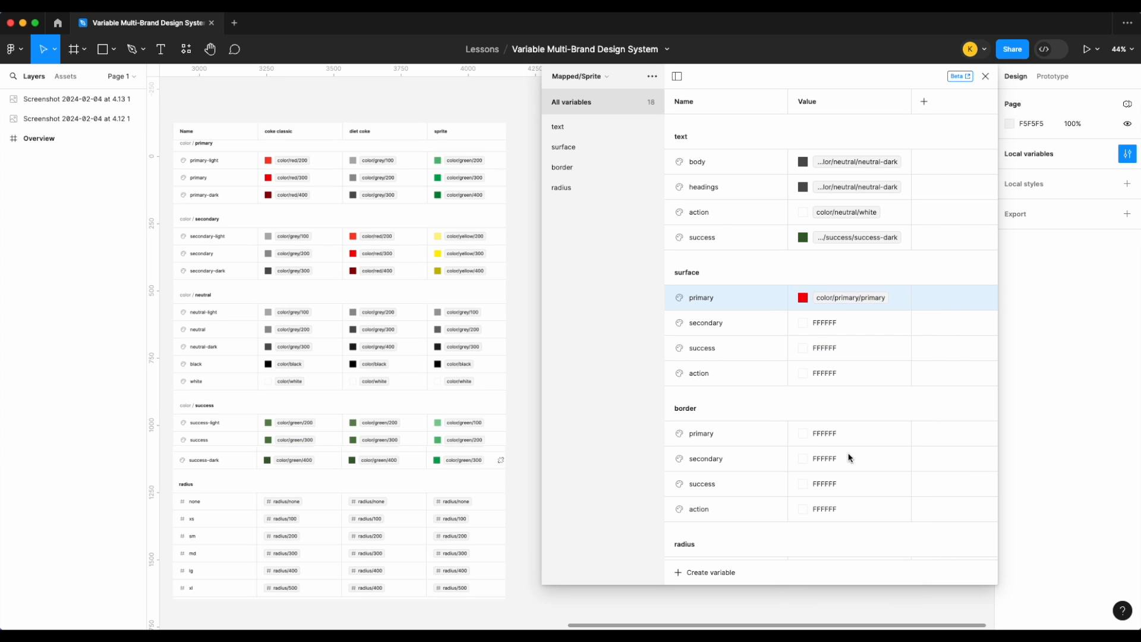
- Alias Mapped/Sprite's surface secondary variable to color/secondary/secondary-light from the Alias collection
right_click(844, 327)
left_click(871, 346)
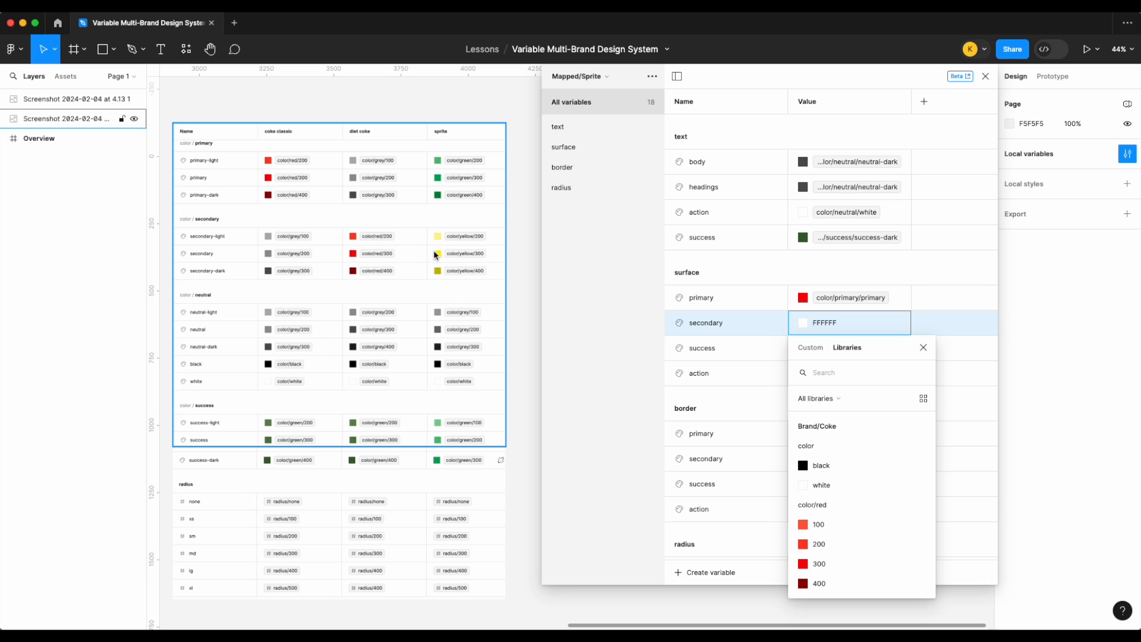
scroll(848, 487, "down", 4)
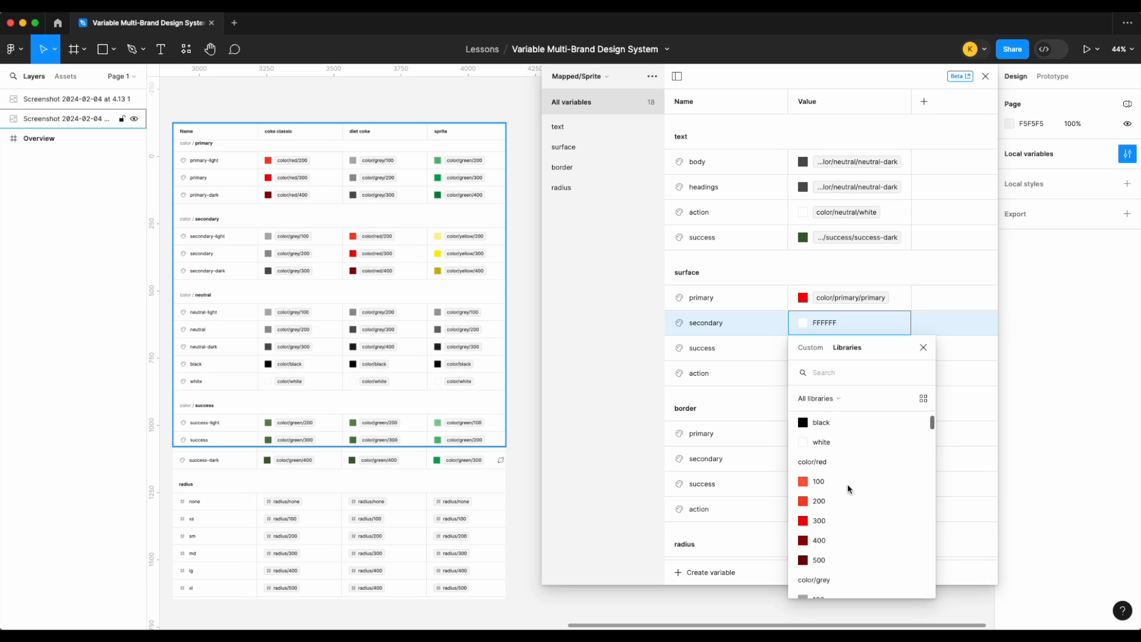
scroll(849, 488, "down", 6)
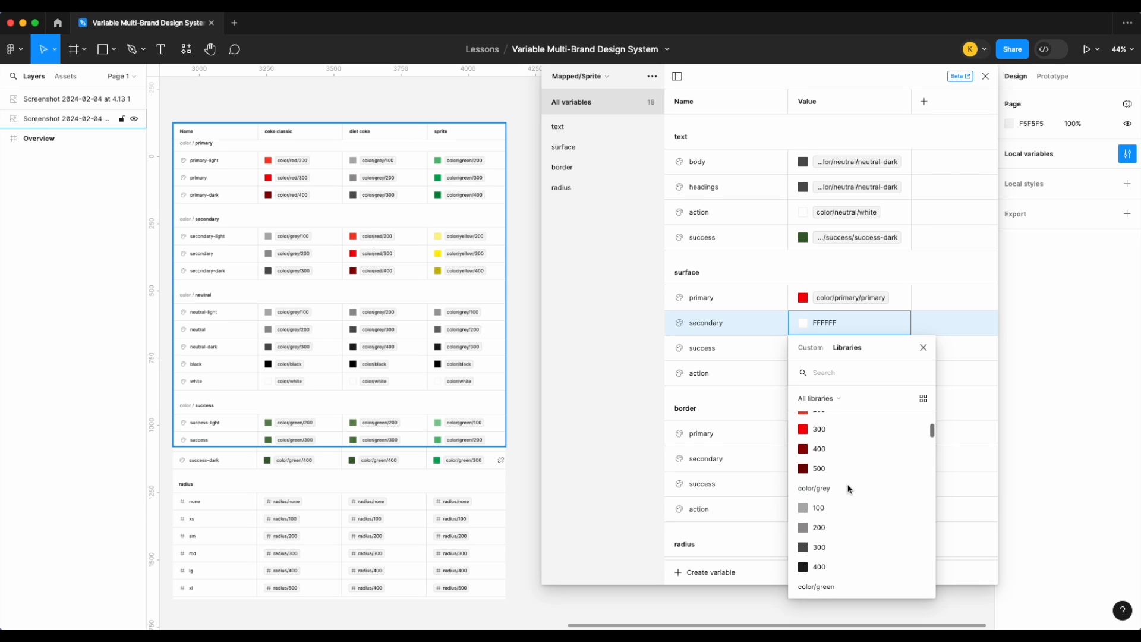
scroll(848, 488, "down", 6)
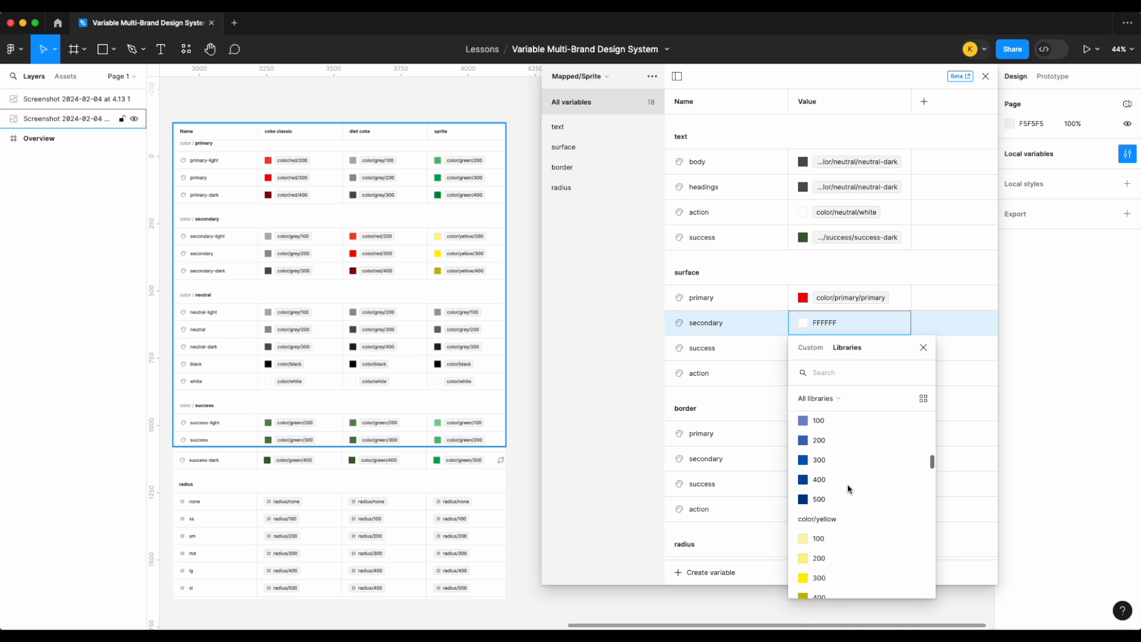
scroll(848, 488, "up", 1)
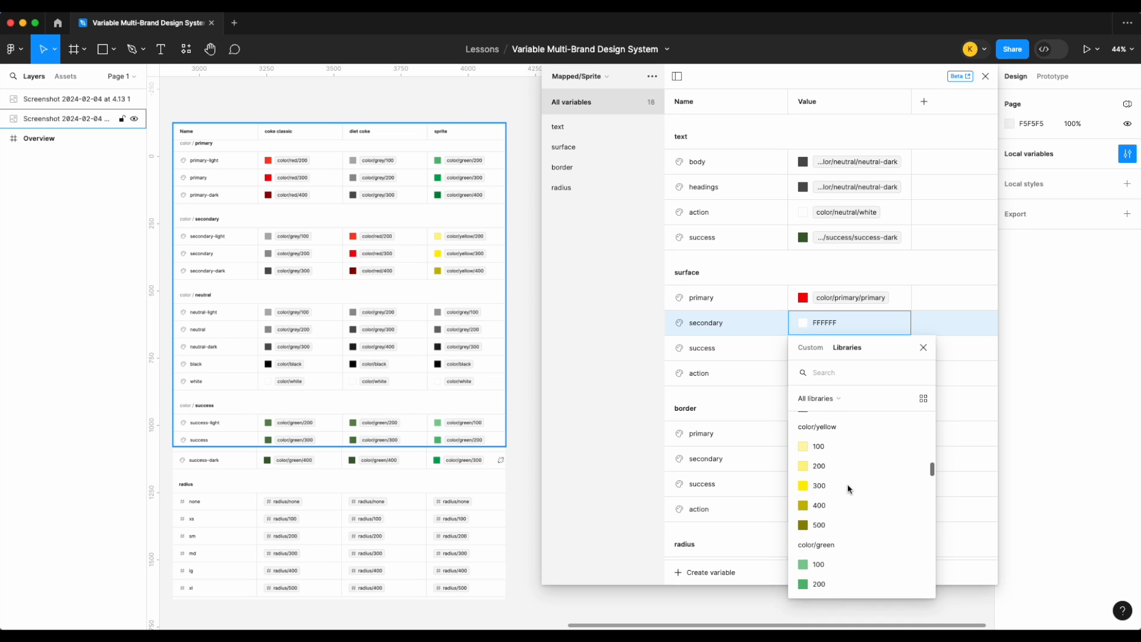
scroll(849, 488, "down", 8)
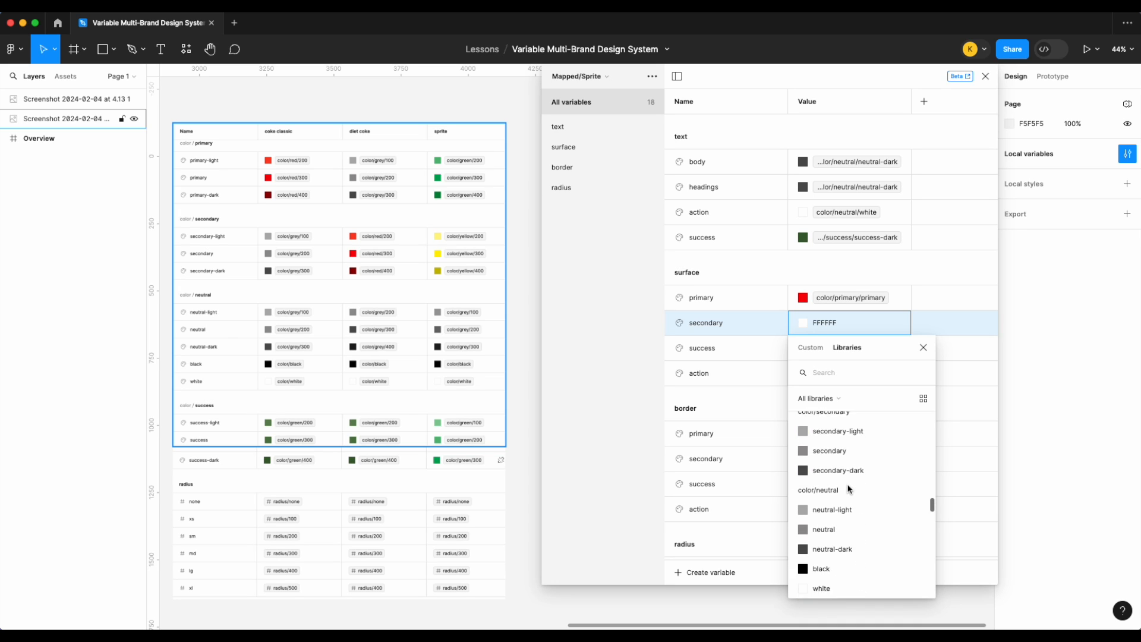
scroll(850, 490, "down", 10)
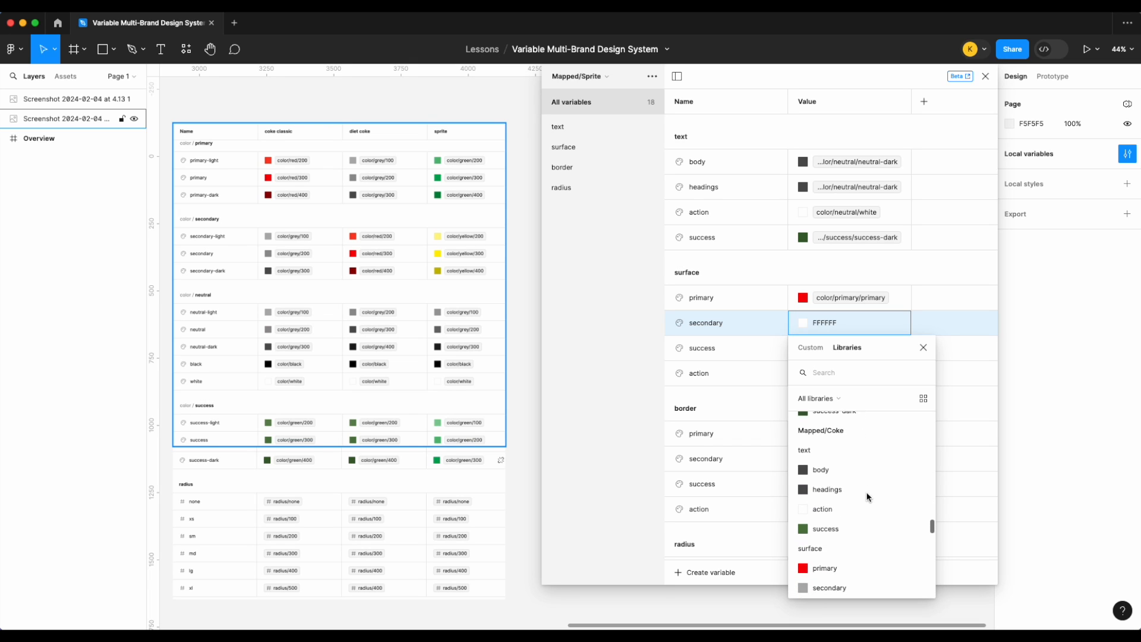
scroll(867, 497, "up", 12)
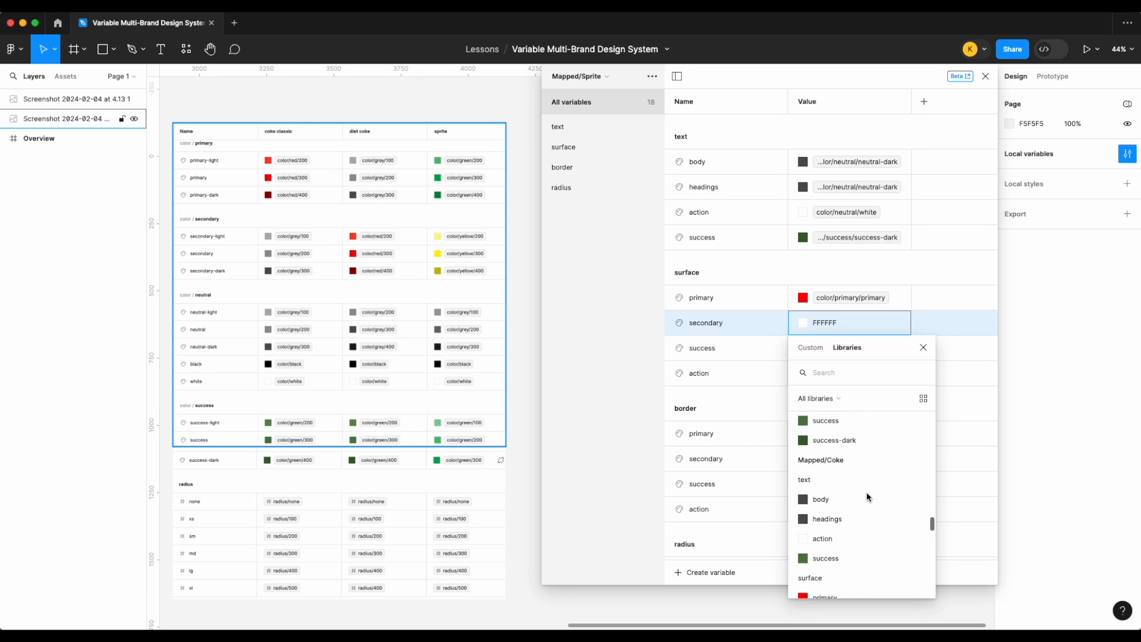
scroll(868, 497, "up", 4)
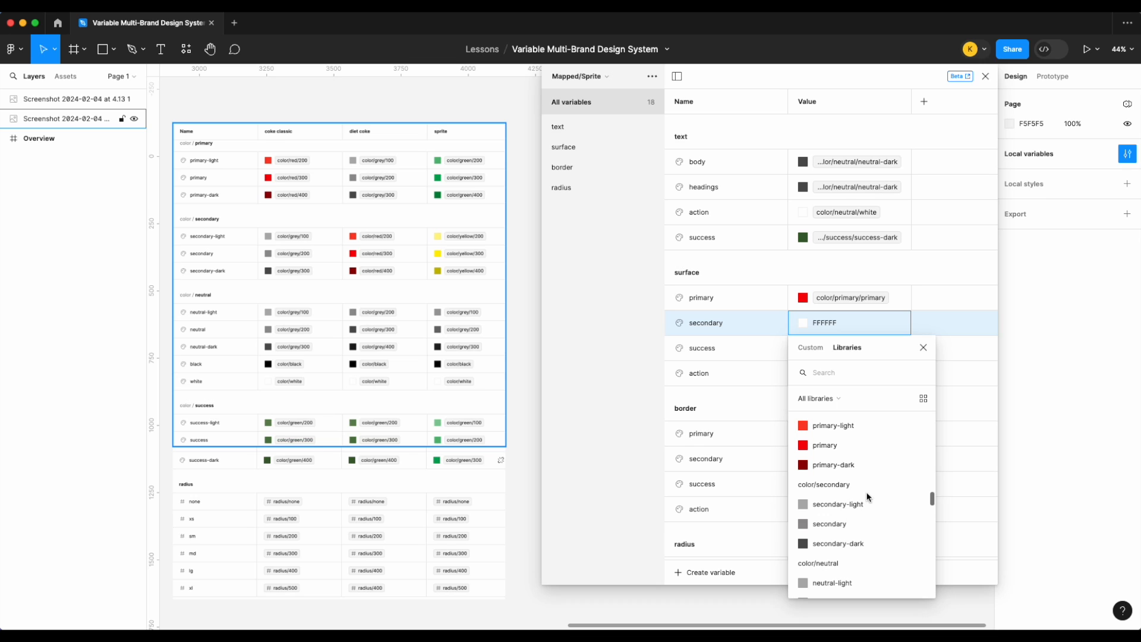
left_click(873, 504)
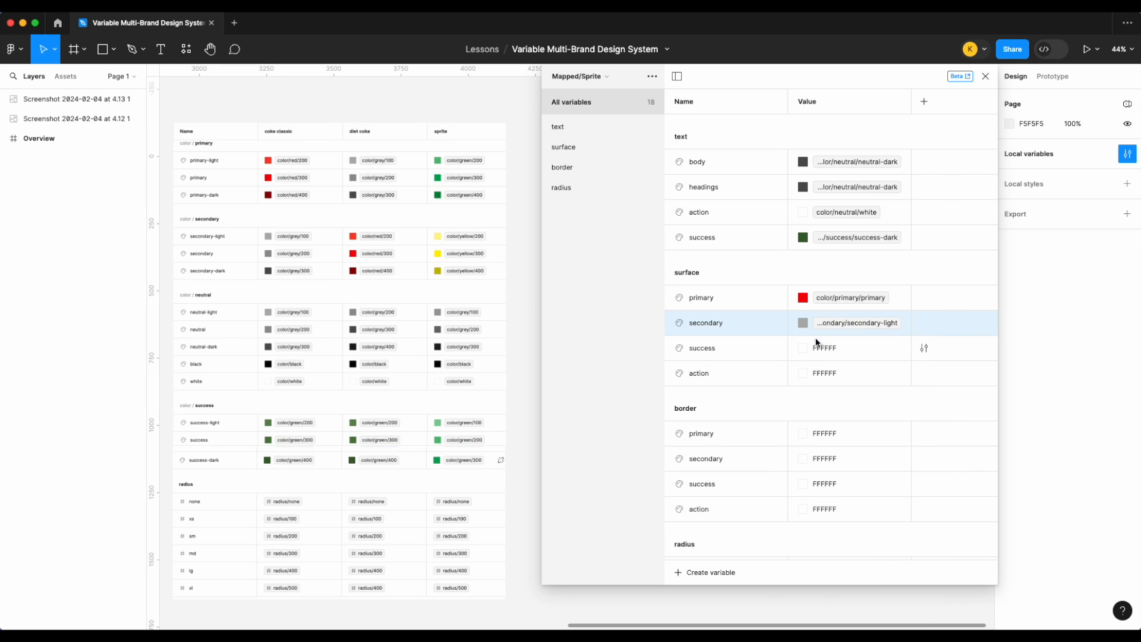
- Alias Mapped/Sprite's surface success variable to color/success/success-light from the Alias collection
right_click(804, 348)
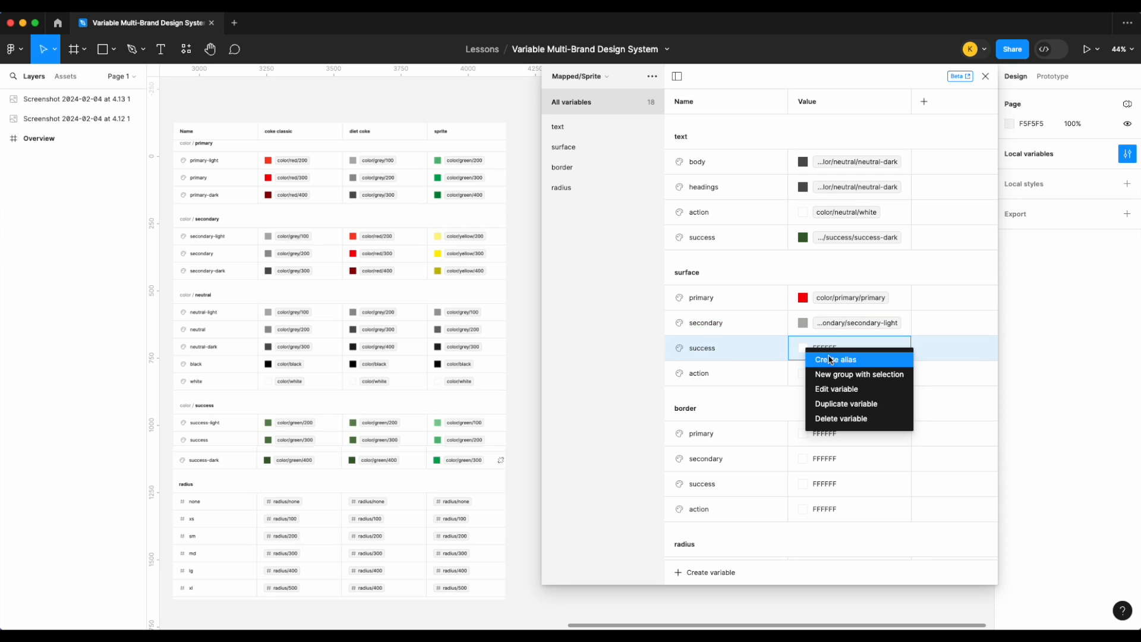
left_click(830, 360)
scroll(854, 546, "down", 10)
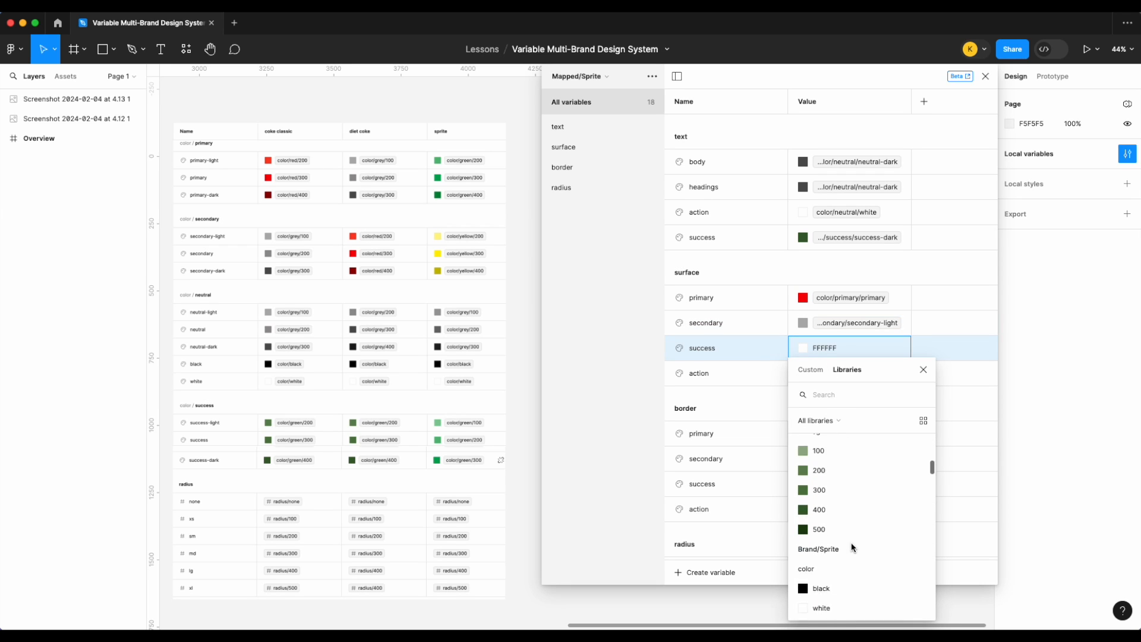
scroll(853, 547, "down", 10)
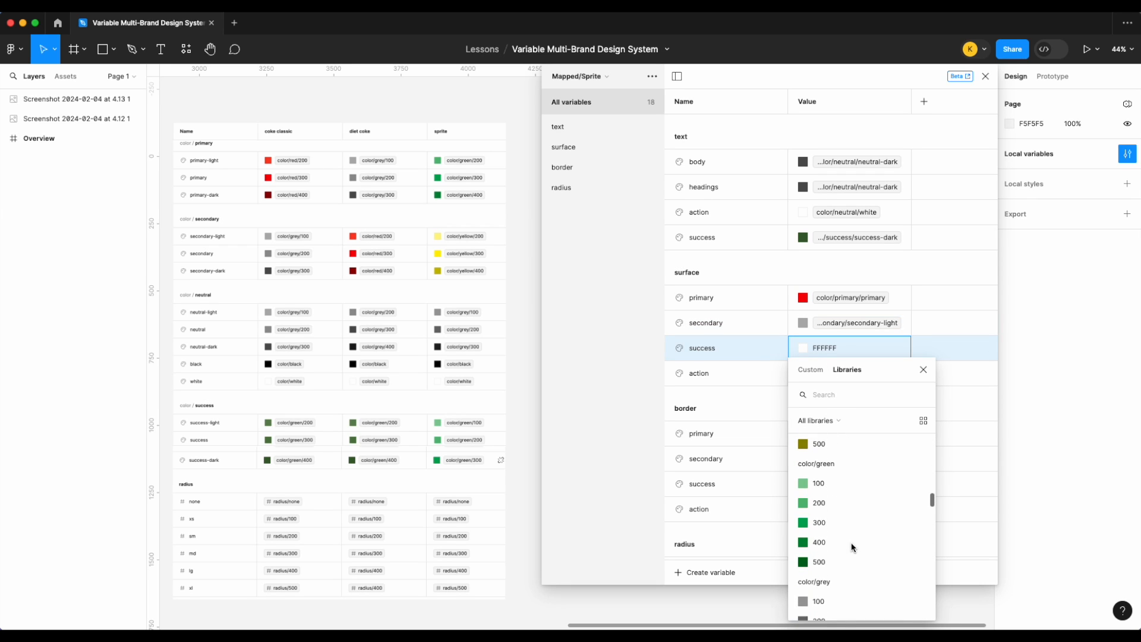
scroll(853, 544, "down", 5)
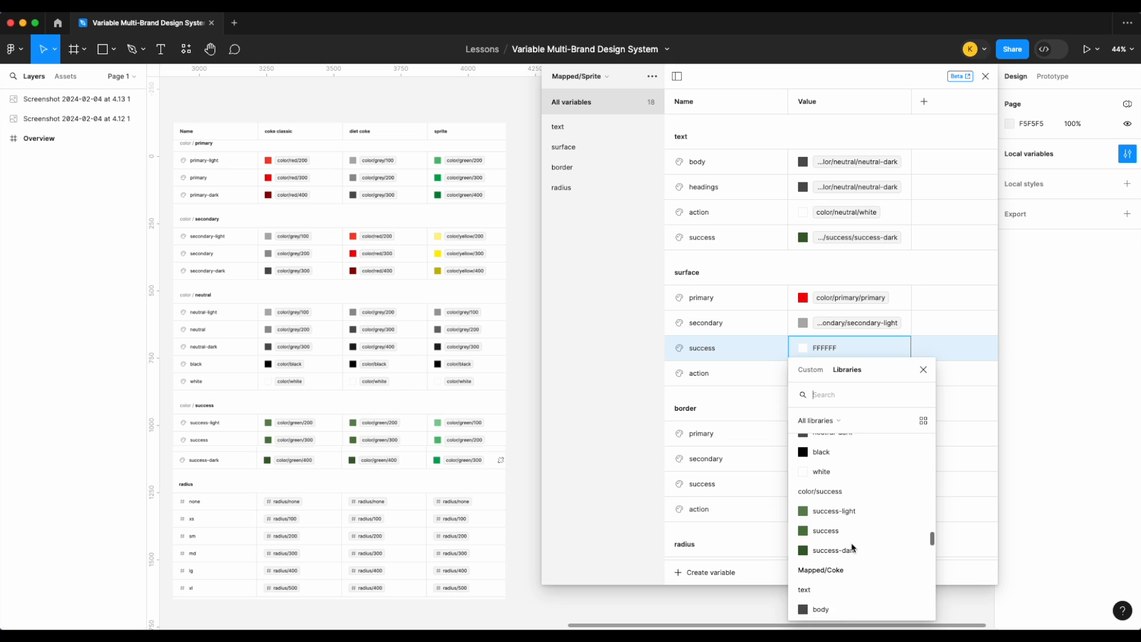
left_click(850, 505)
- Alias Mapped/Sprite's surface action variable to color/primary/primary from the Alias collection
right_click(826, 376)
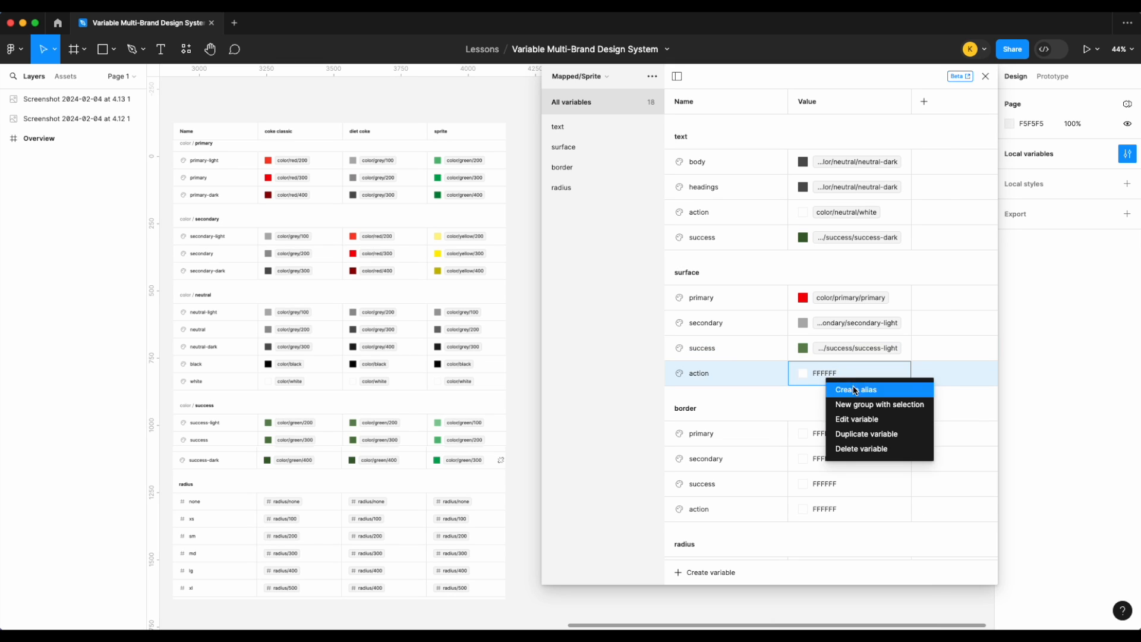
left_click(837, 388)
scroll(849, 518, "down", 20)
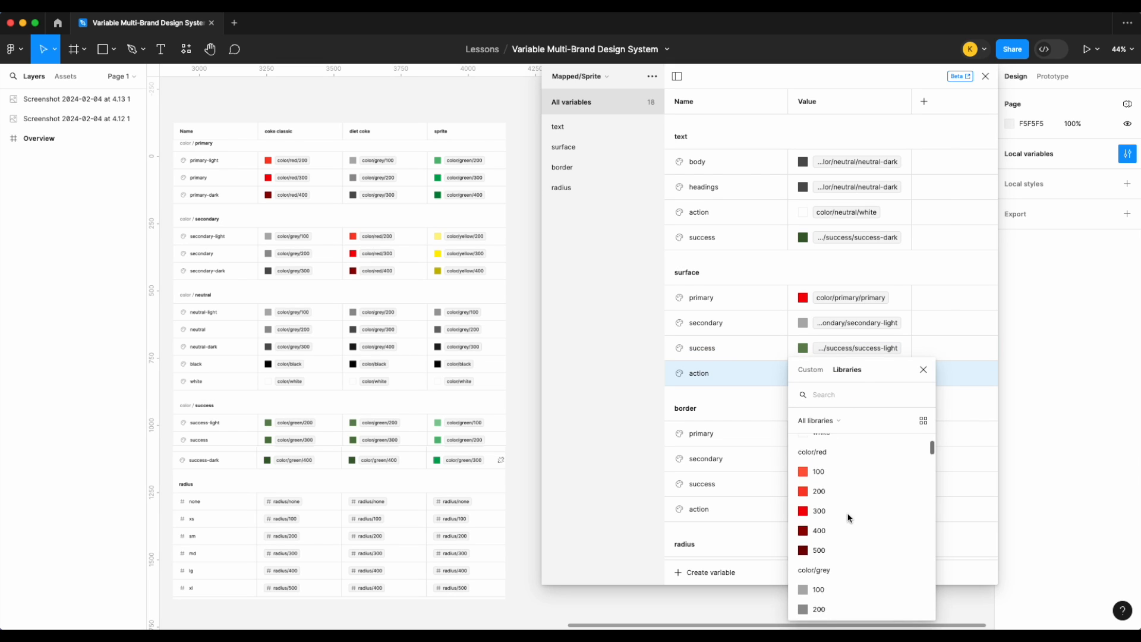
scroll(849, 518, "down", 10)
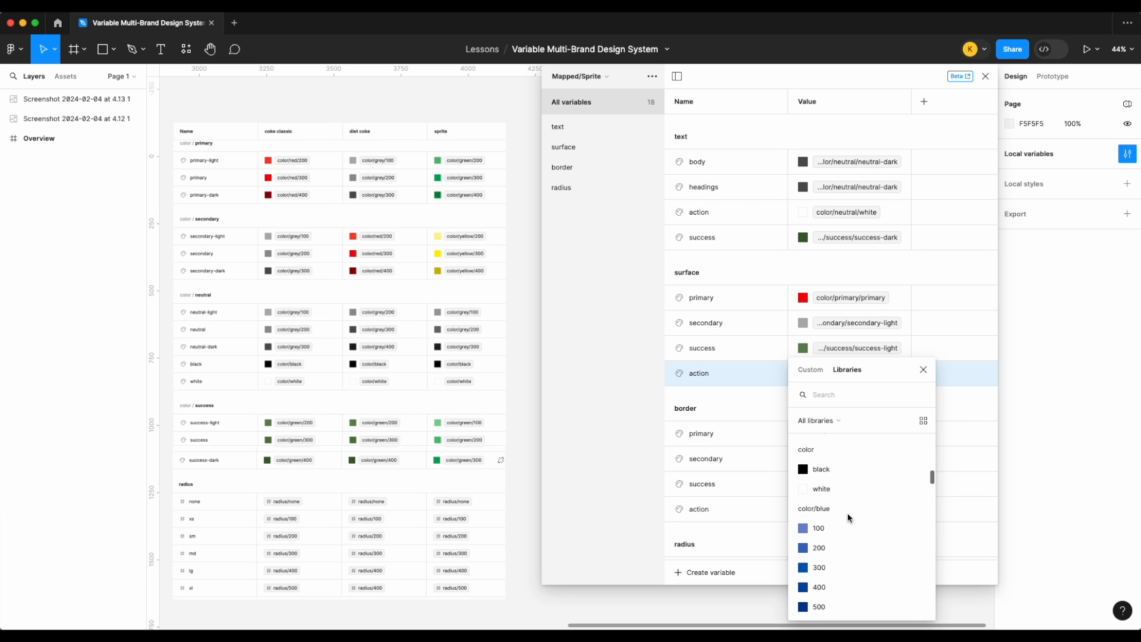
scroll(848, 518, "down", 5)
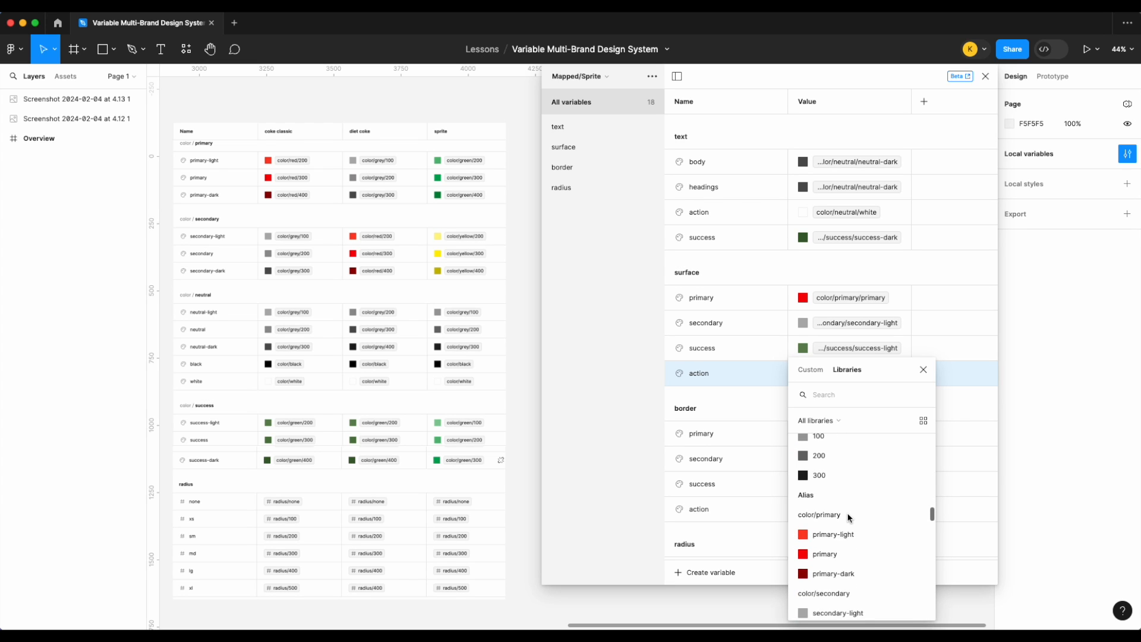
left_click(854, 528)
- Alias Mapped/Sprite's border primary variable to color/primary/primary from the Alias collection
scroll(853, 408, "down", 5)
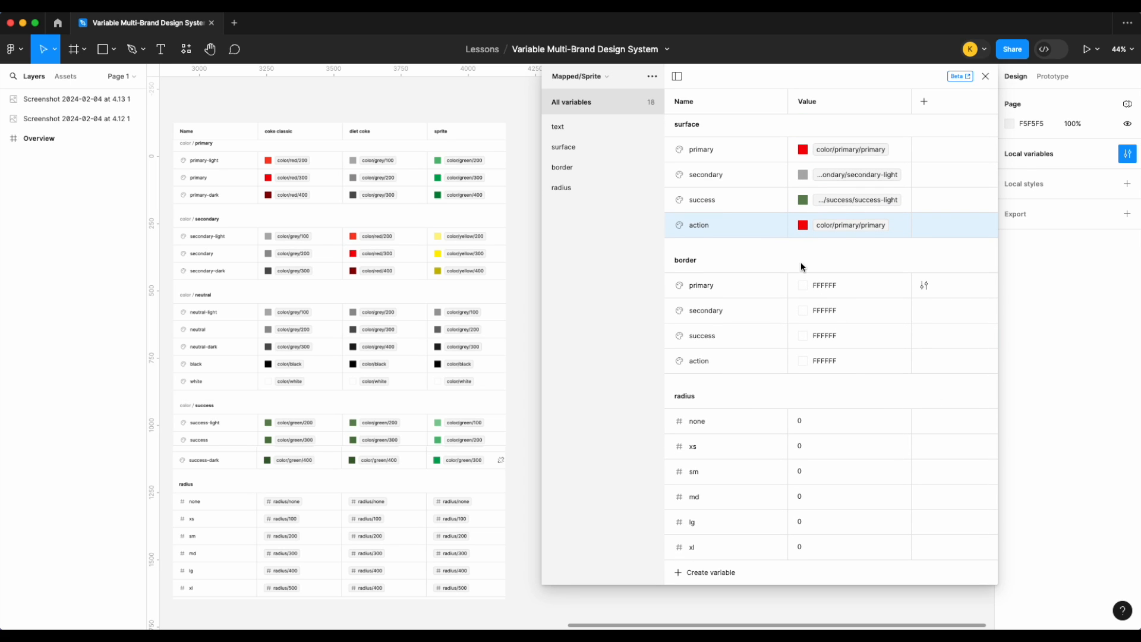
right_click(830, 282)
left_click(838, 287)
scroll(819, 515, "down", 5)
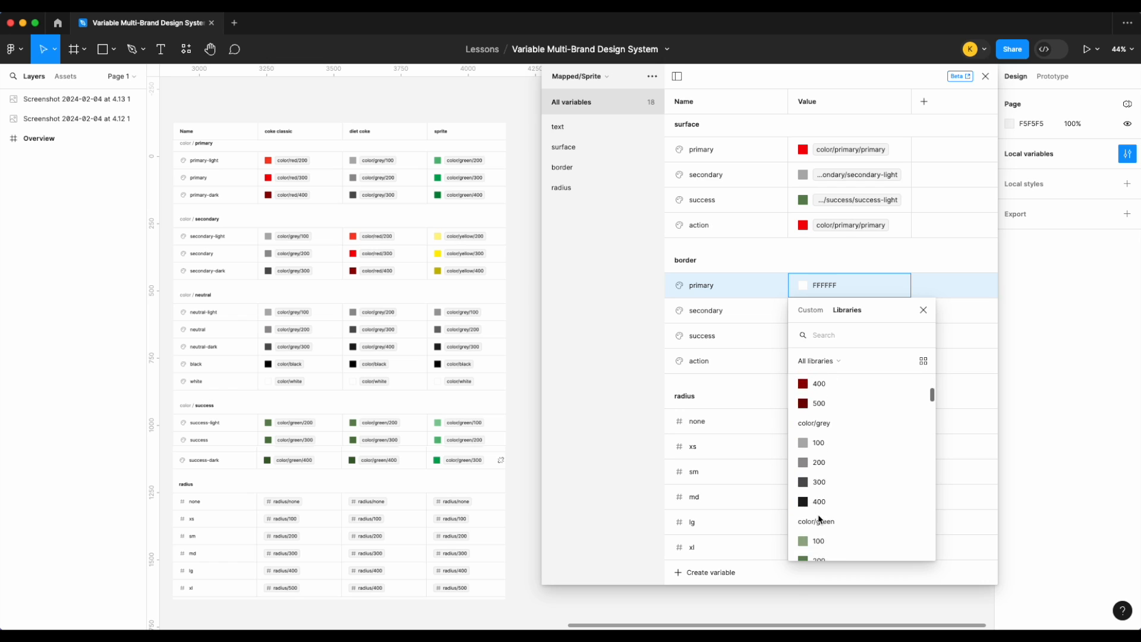
scroll(819, 515, "down", 8)
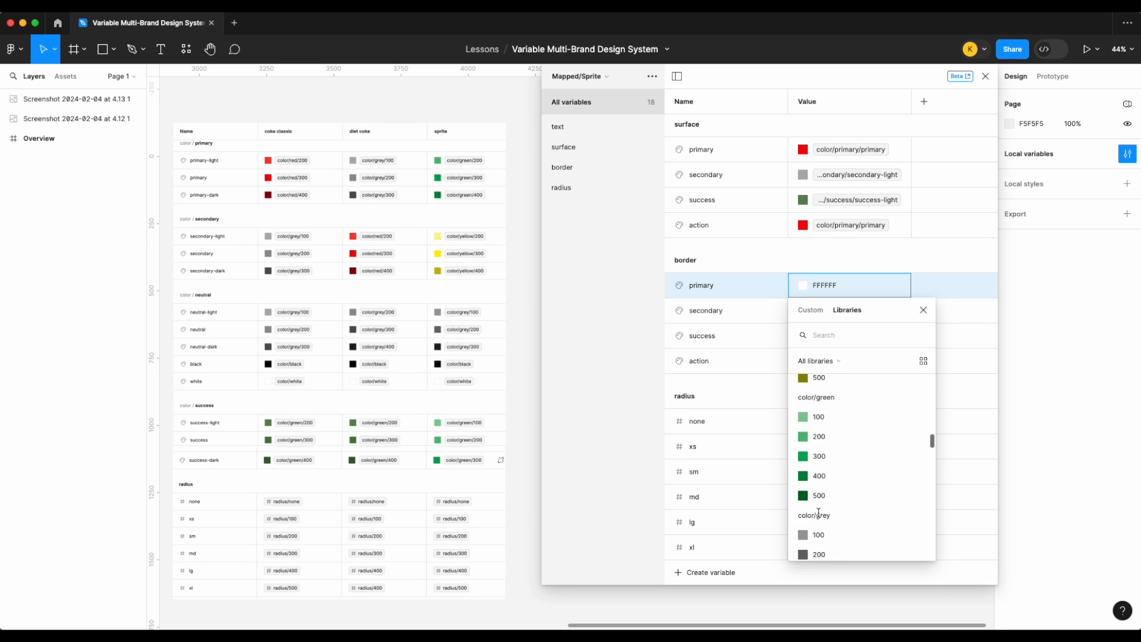
scroll(819, 515, "down", 5)
scroll(819, 514, "up", 3)
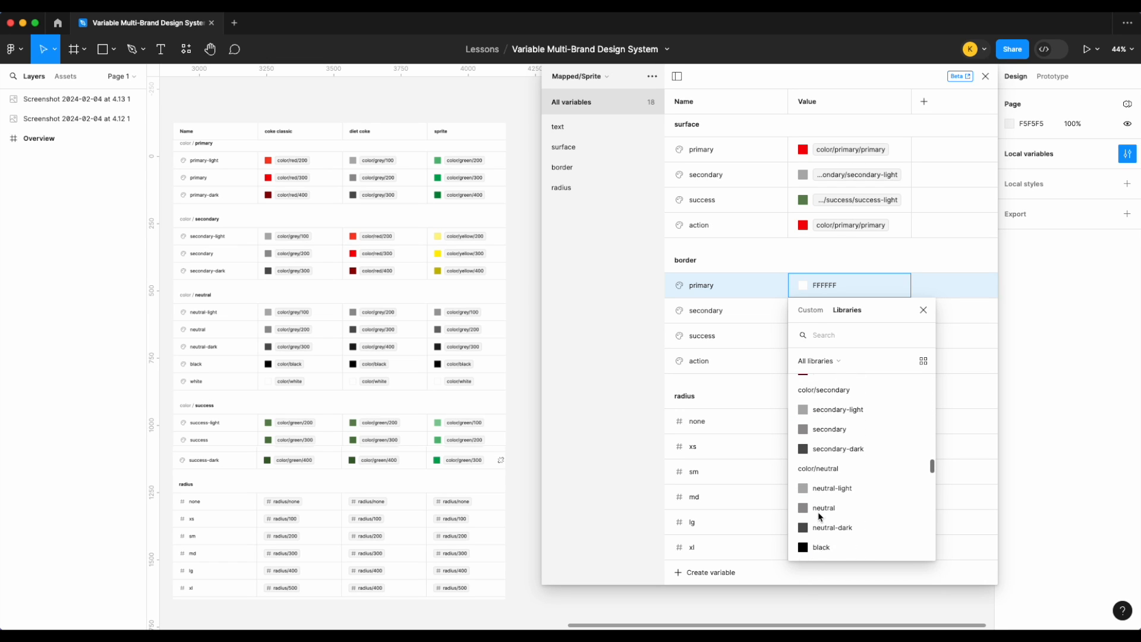
scroll(852, 470, "up", 1)
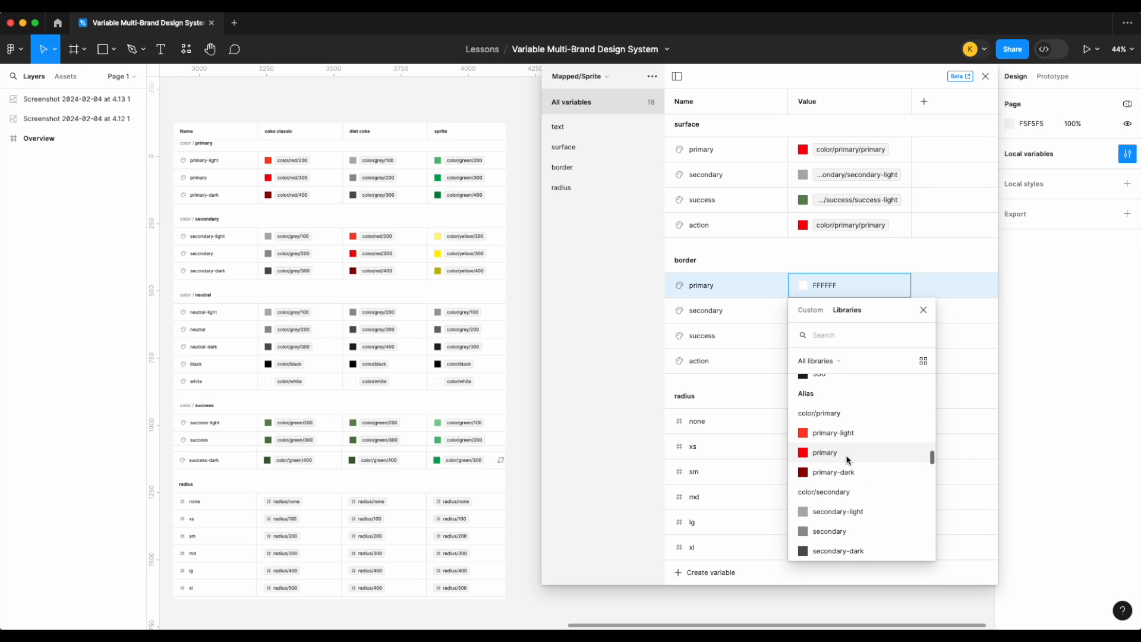
left_click(848, 455)
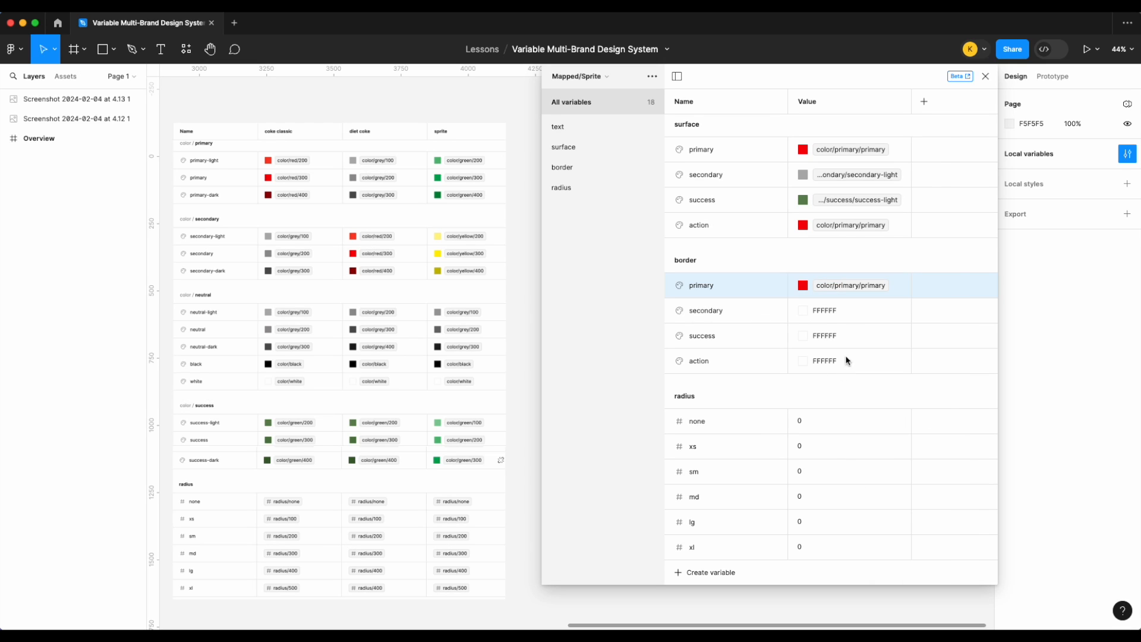
- Alias Mapped/Sprite's border secondary variable to color/yellow/400 from the Brand/Sprite collection
right_click(870, 316)
left_click(896, 326)
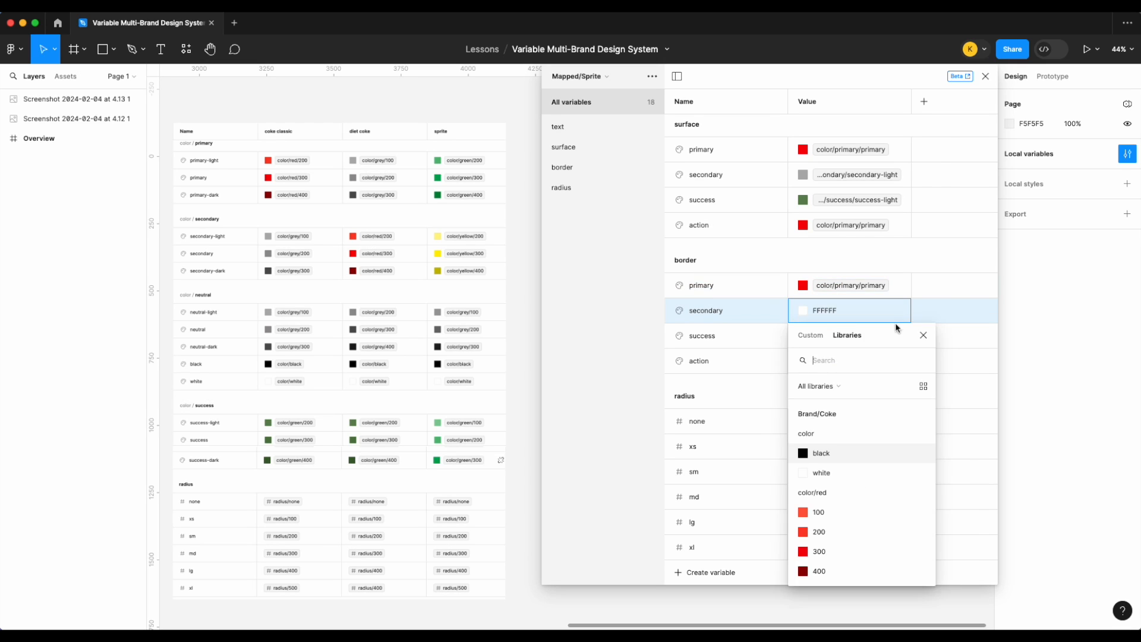
scroll(883, 480, "down", 1)
scroll(880, 473, "down", 5)
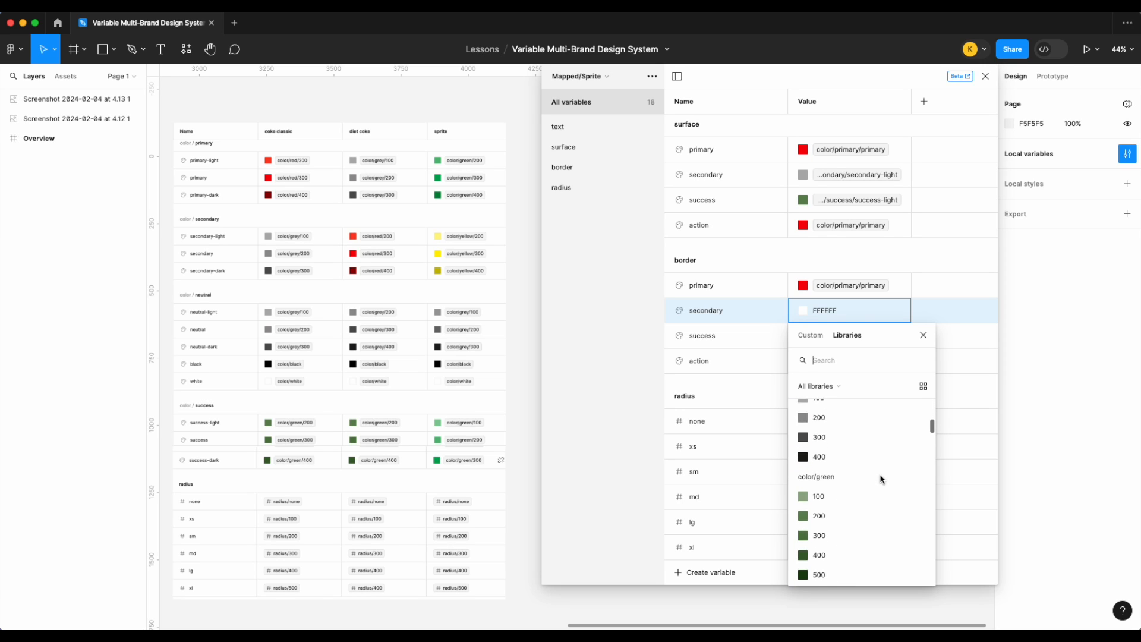
scroll(880, 474, "down", 6)
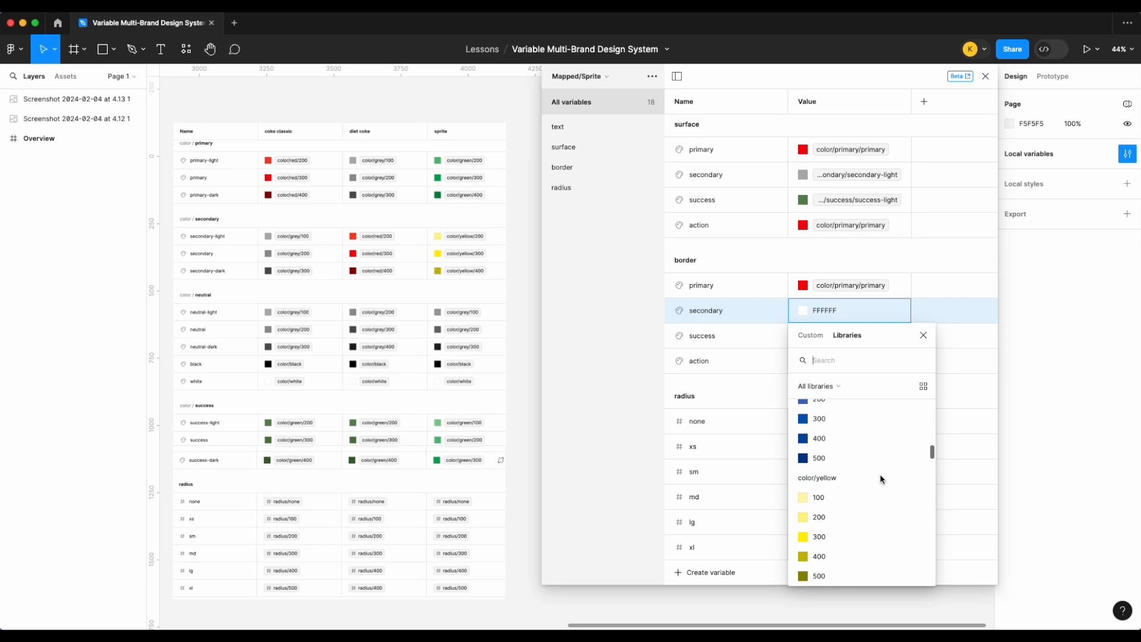
left_click(858, 514)
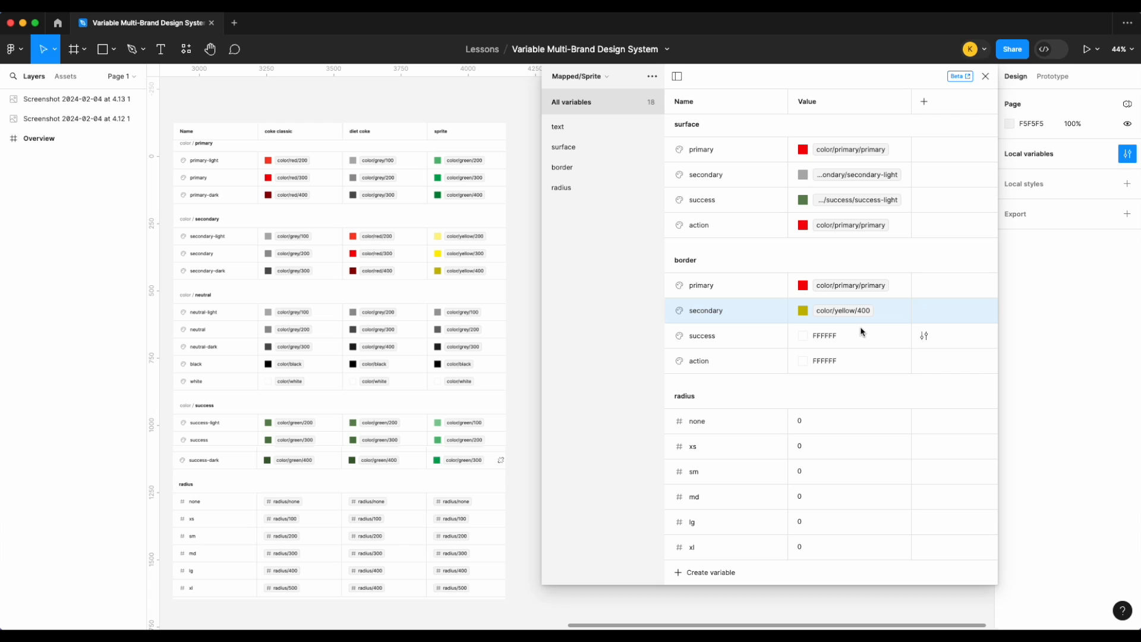
- Change Mapped/Sprite's border secondary alias to color/secondary/secondary-dark from the Alias collection
left_click(844, 319)
left_click(845, 315)
left_click(845, 313)
scroll(854, 505, "down", 5)
scroll(854, 505, "down", 8)
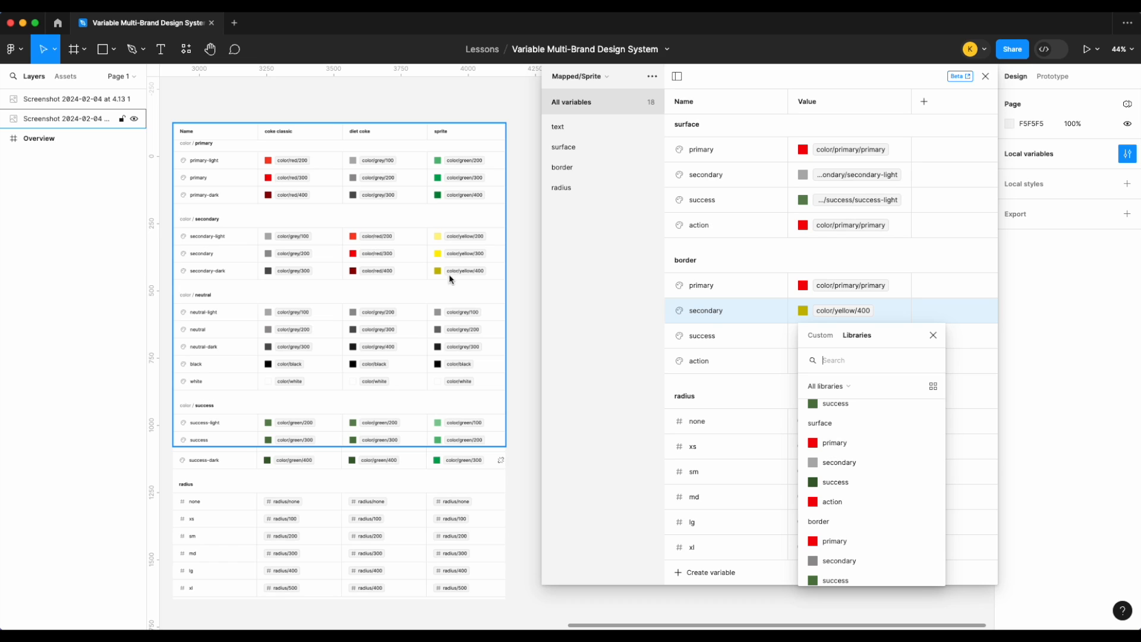
scroll(886, 480, "down", 5)
scroll(886, 483, "down", 3)
scroll(886, 484, "up", 4)
scroll(886, 483, "up", 8)
scroll(887, 483, "up", 5)
left_click(885, 471)
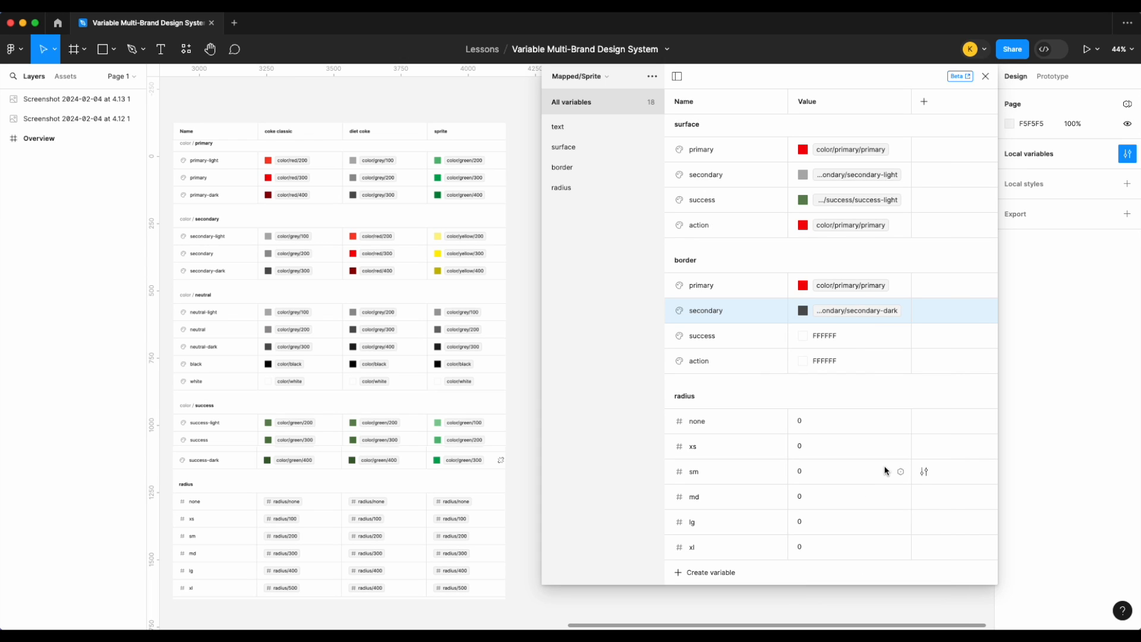
- Alias Mapped/Sprite's border success variable to color/success/success from the Alias collection
right_click(831, 338)
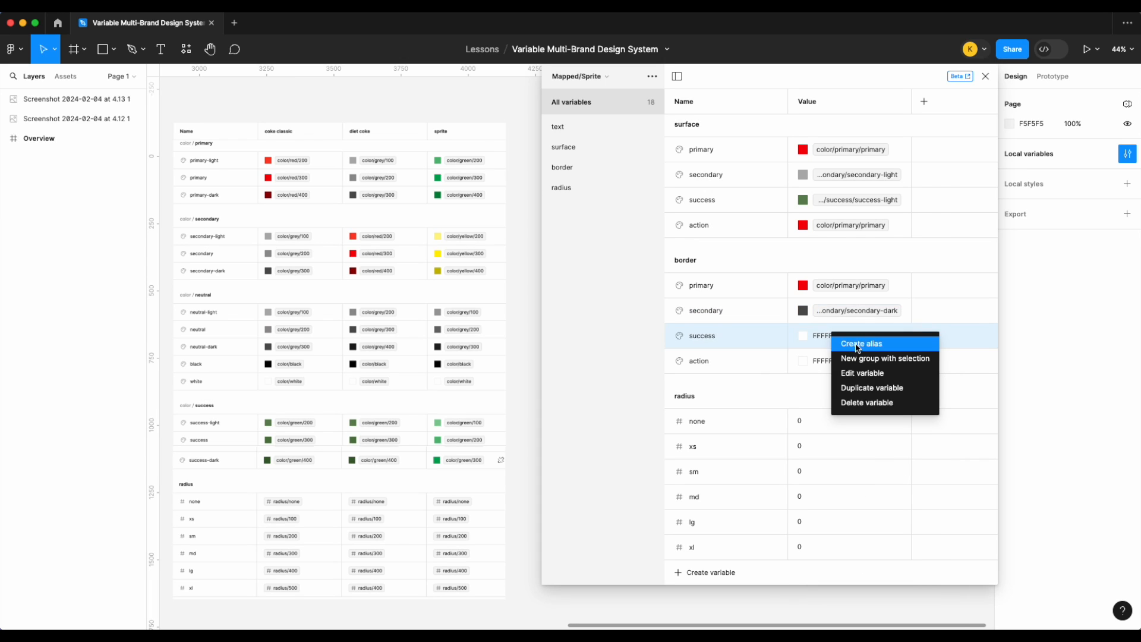
left_click(858, 344)
scroll(875, 512, "down", 3)
scroll(875, 512, "down", 5)
scroll(867, 516, "down", 5)
scroll(867, 516, "down", 6)
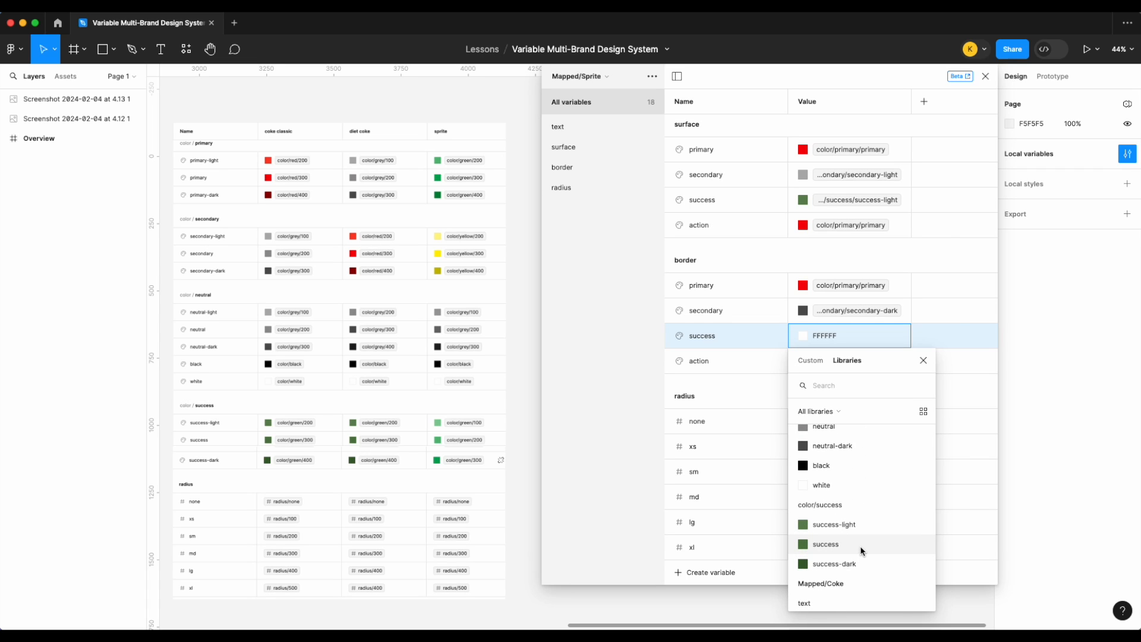
left_click(861, 545)
- Alias Mapped/Sprite's border action variable to color/primary/primary from the Alias collection
right_click(836, 360)
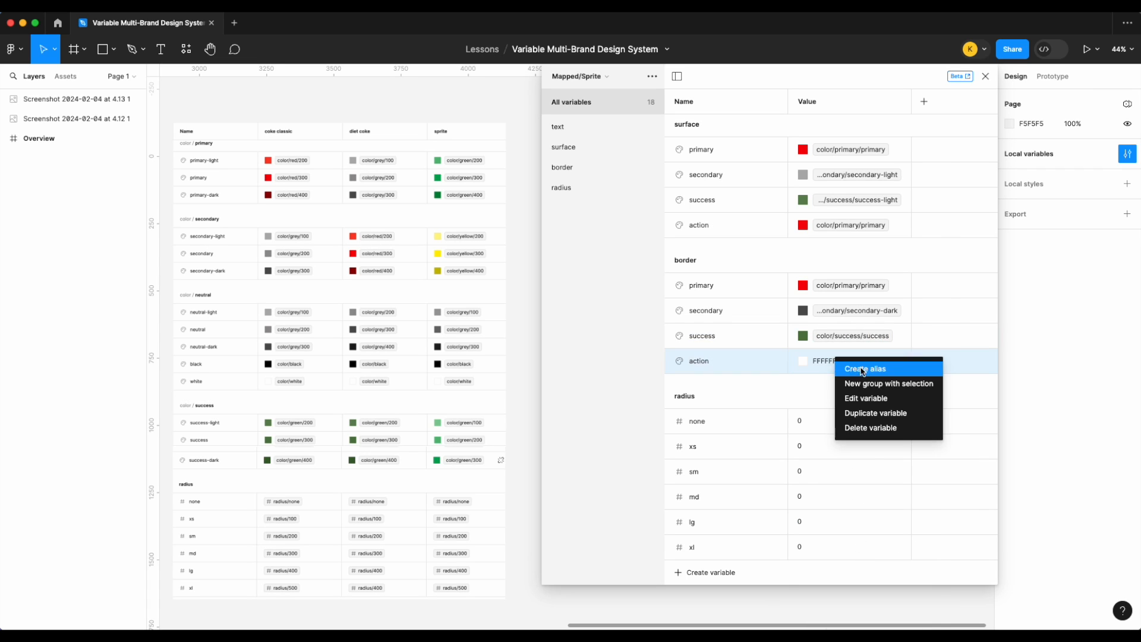
left_click(859, 369)
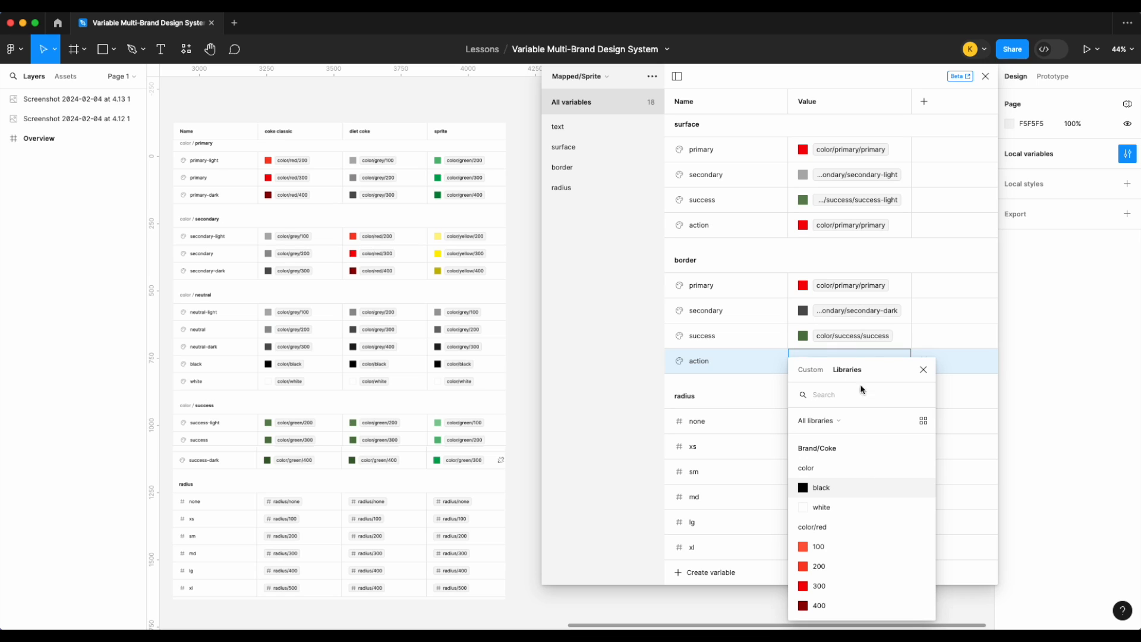
scroll(865, 530, "down", 2)
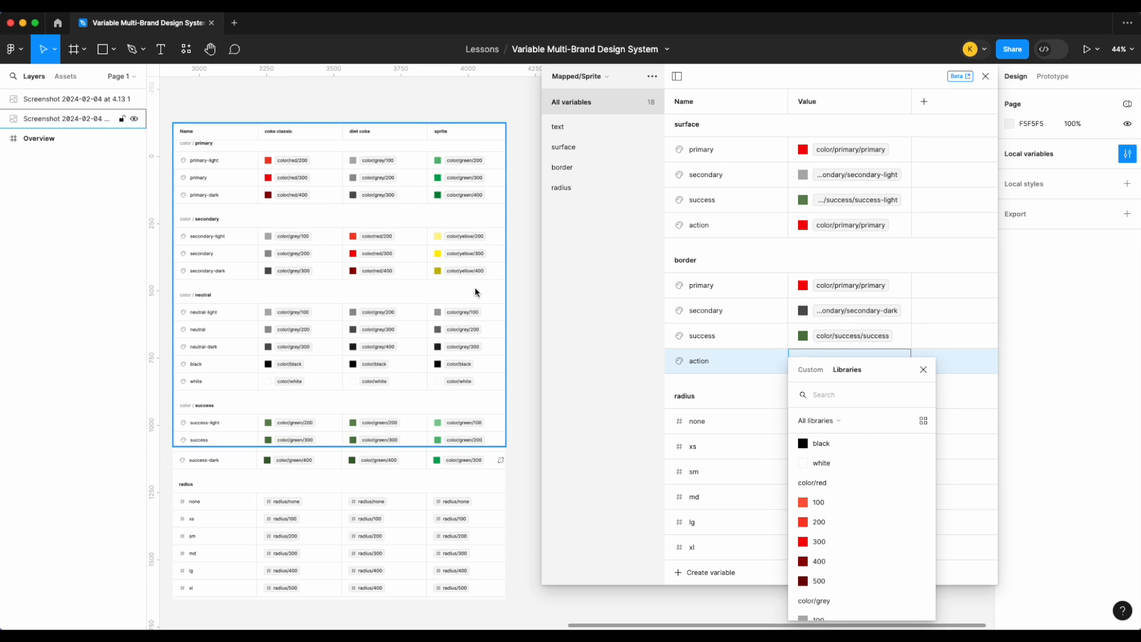
scroll(865, 501, "down", 4)
scroll(866, 502, "down", 10)
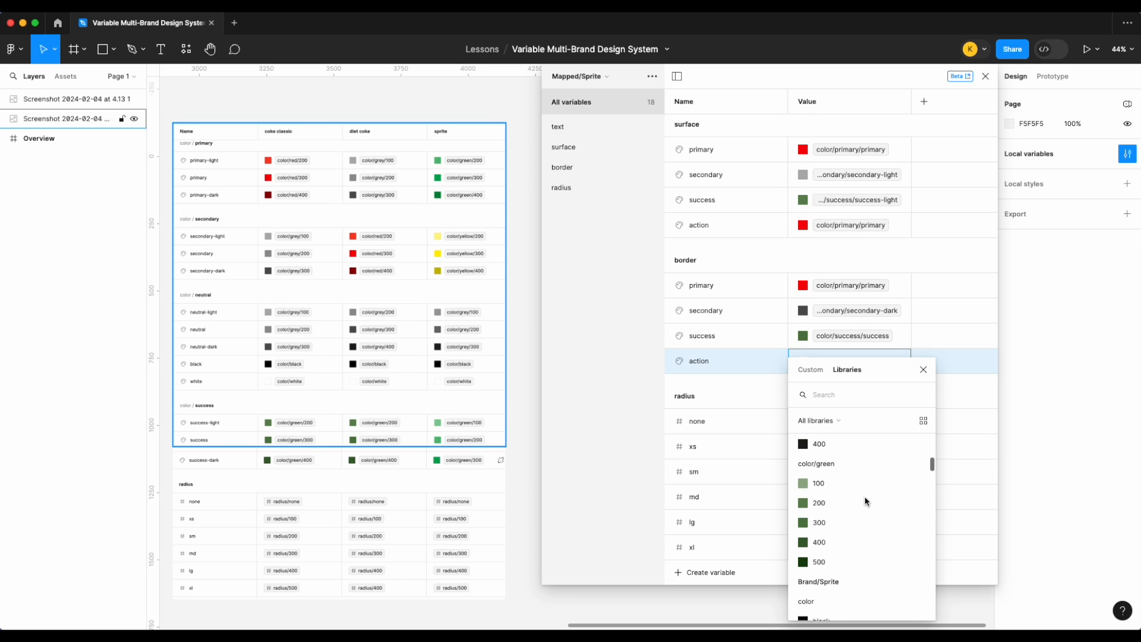
scroll(862, 509, "down", 8)
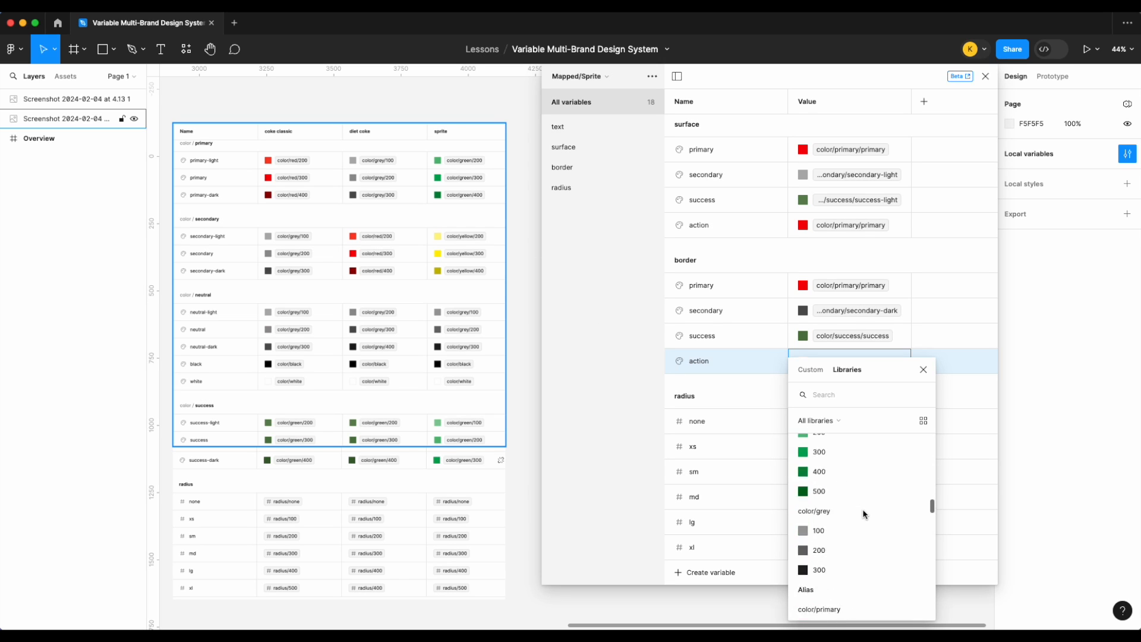
scroll(862, 505, "up", 3)
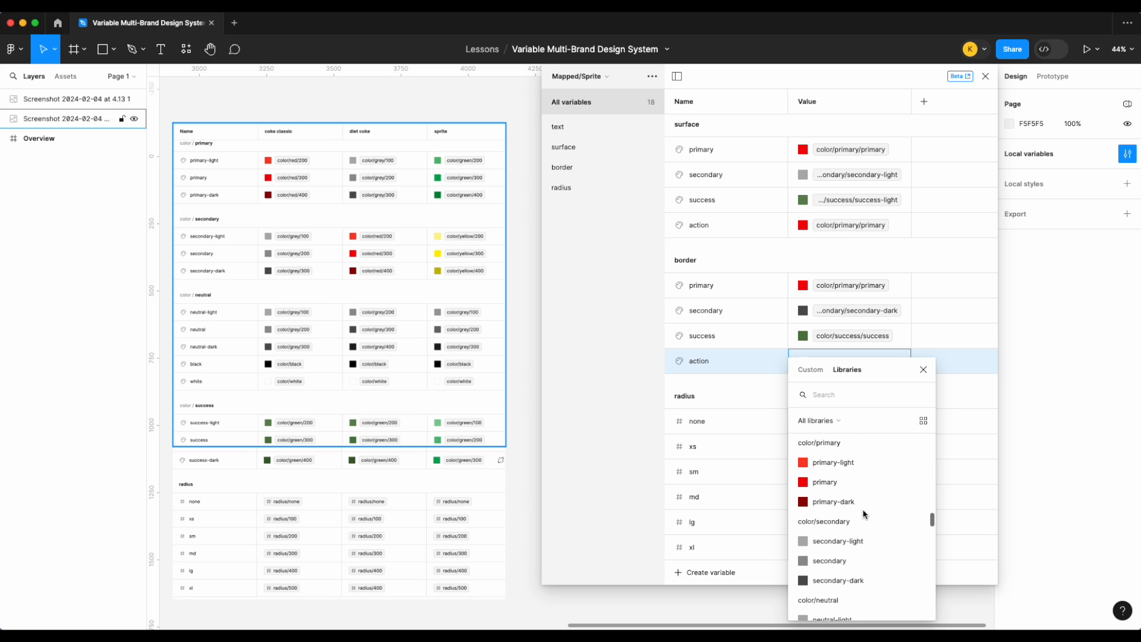
left_click(857, 480)
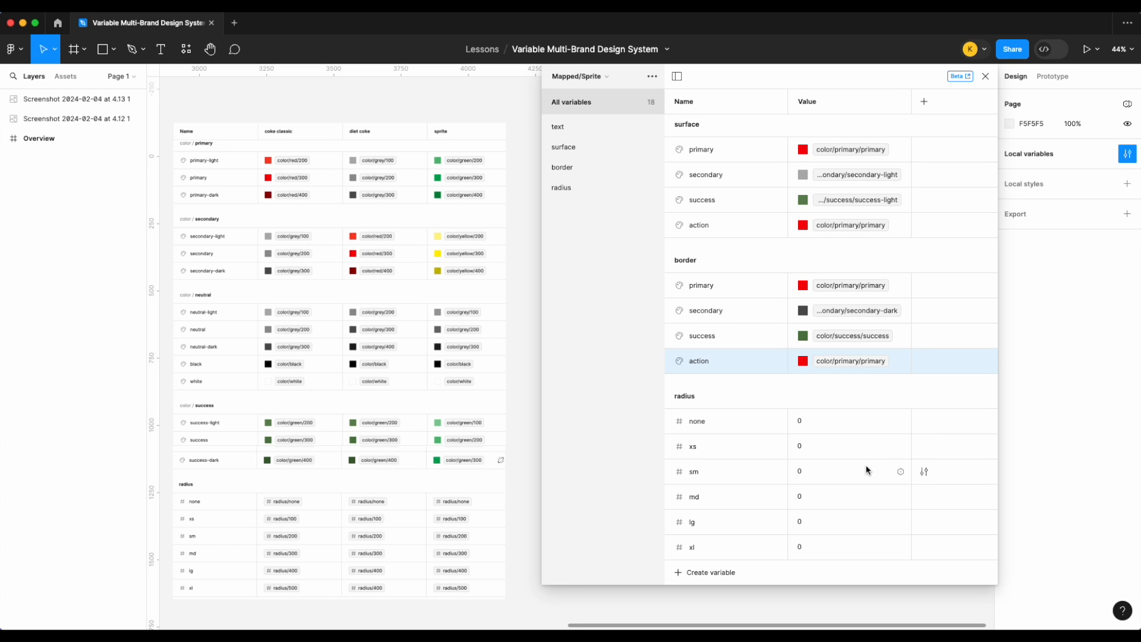
- Alias Mapped/Sprite's radius none variable to radius/none from the Alias collection
scroll(866, 469, "up", 4)
scroll(866, 460, "down", 4)
left_click(900, 422)
scroll(858, 527, "down", 2)
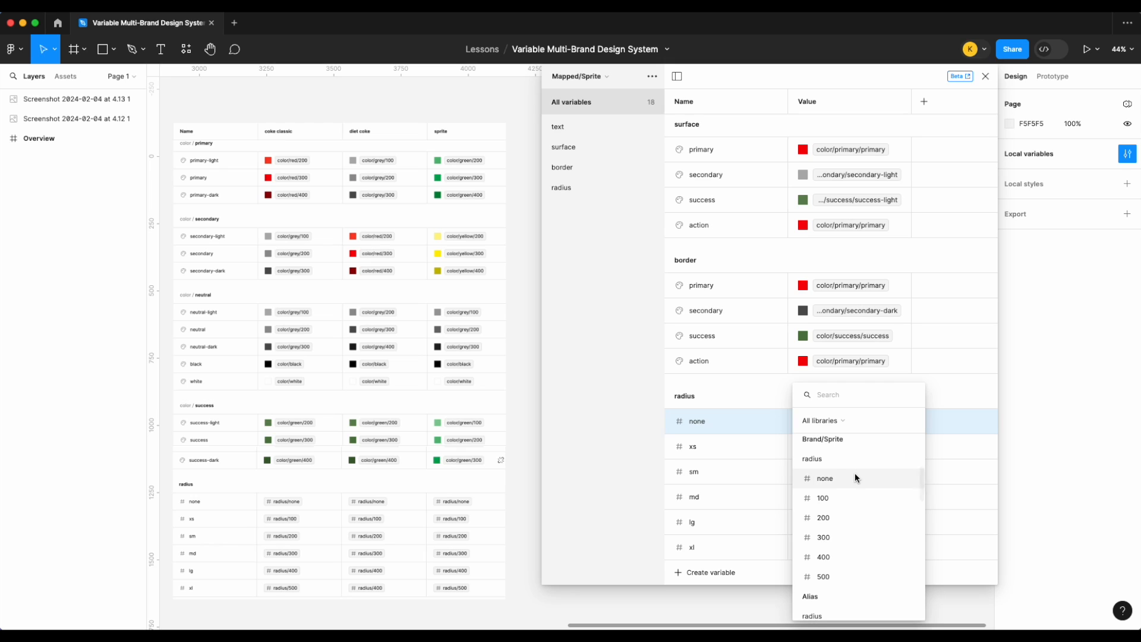
scroll(855, 491, "down", 3)
scroll(845, 524, "down", 2)
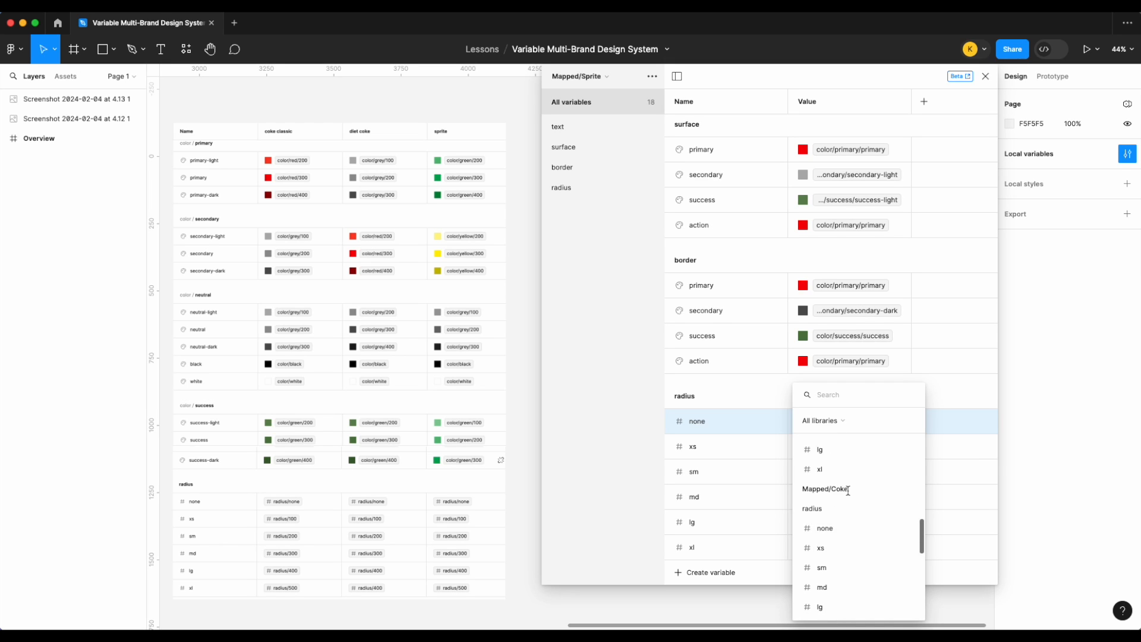
left_click(851, 479)
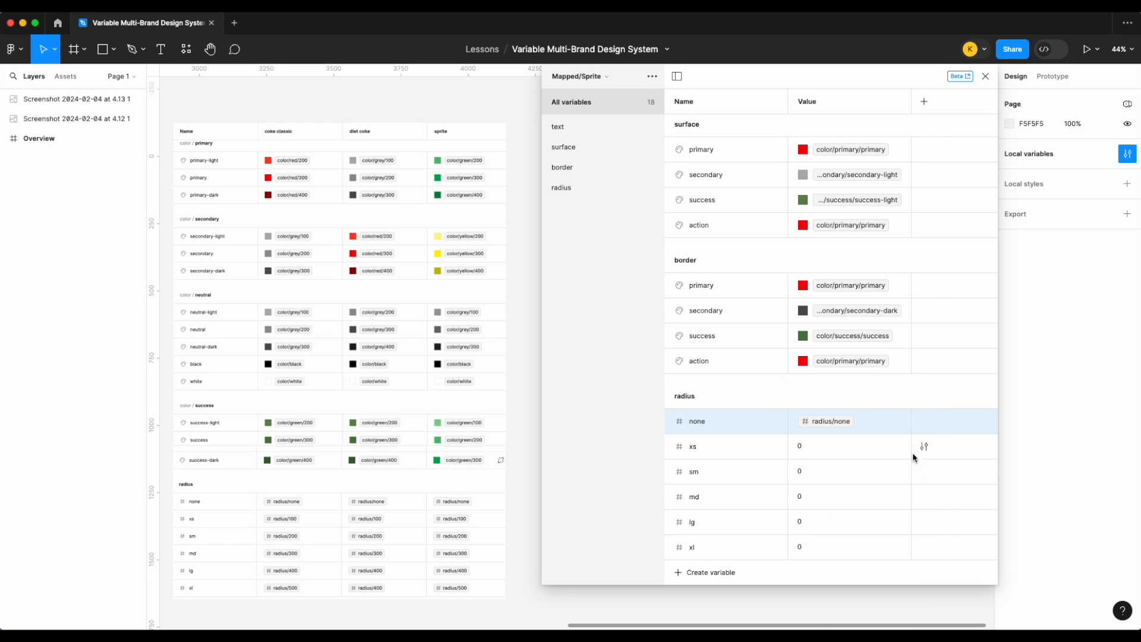
- Alias Mapped/Sprite's radius xs and sm variables to radius/xs and radius/sm from the Alias collection
left_click(902, 448)
scroll(858, 526, "down", 3)
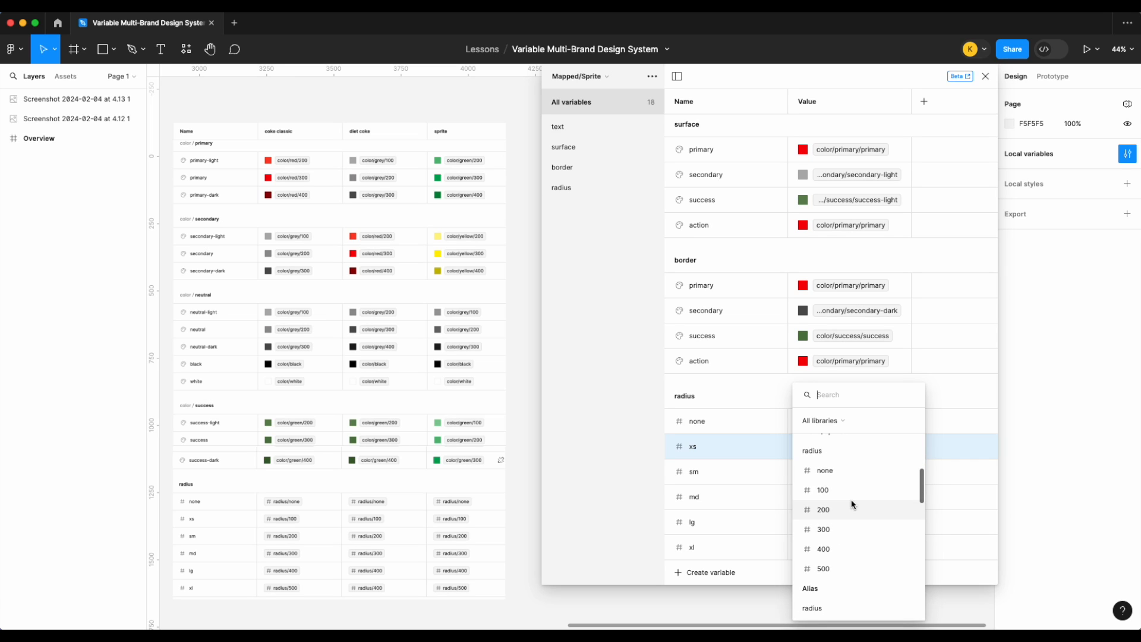
left_click(849, 547)
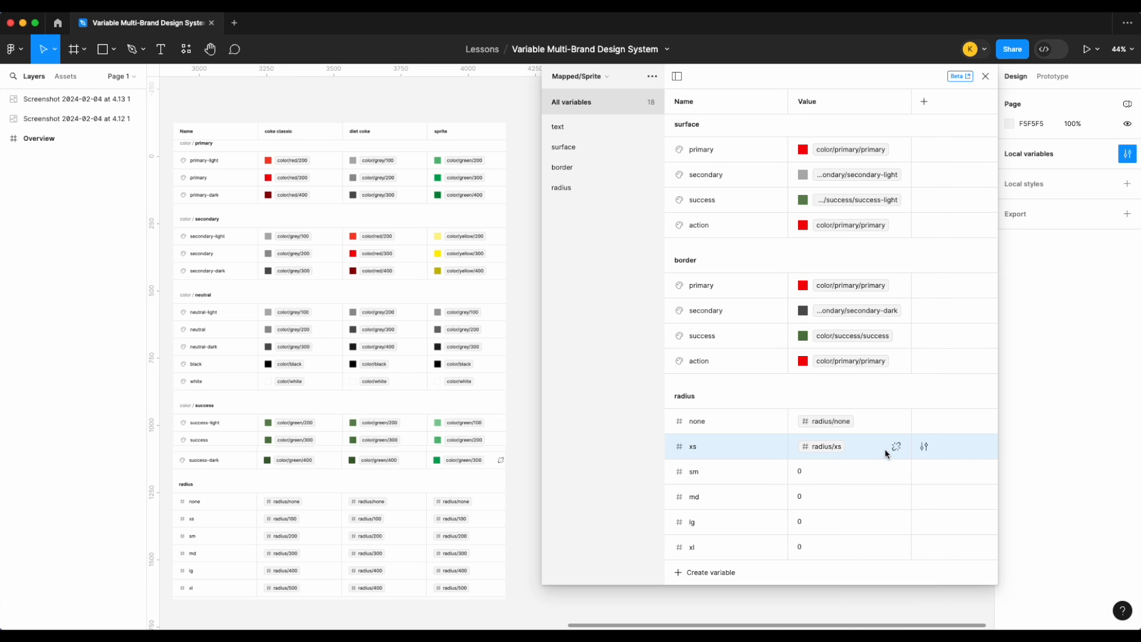
left_click(900, 471)
scroll(866, 523, "down", 3)
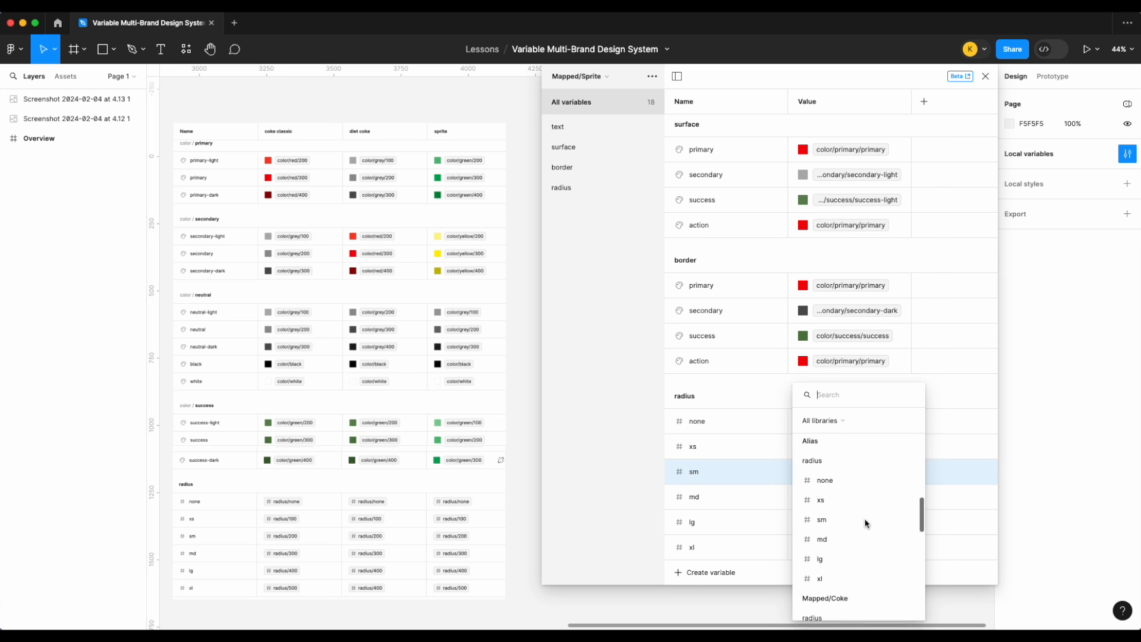
left_click(862, 525)
- Alias Mapped/Sprite's radius md and lg variables to radius/md and radius/lg from the Alias collection
left_click(899, 496)
scroll(847, 547, "down", 3)
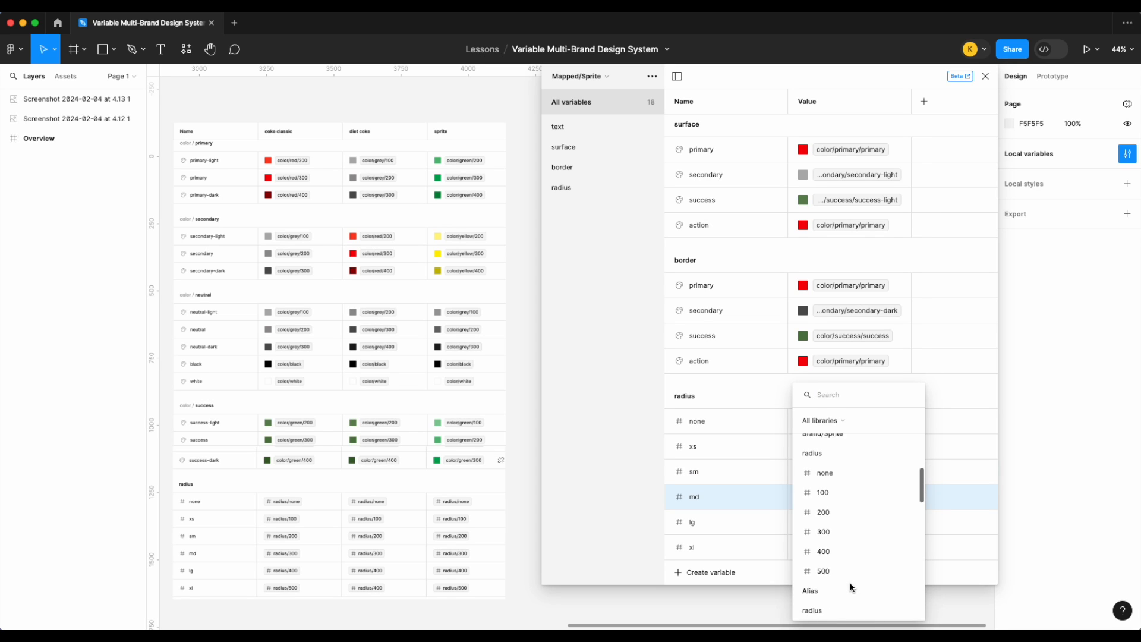
left_click(847, 547)
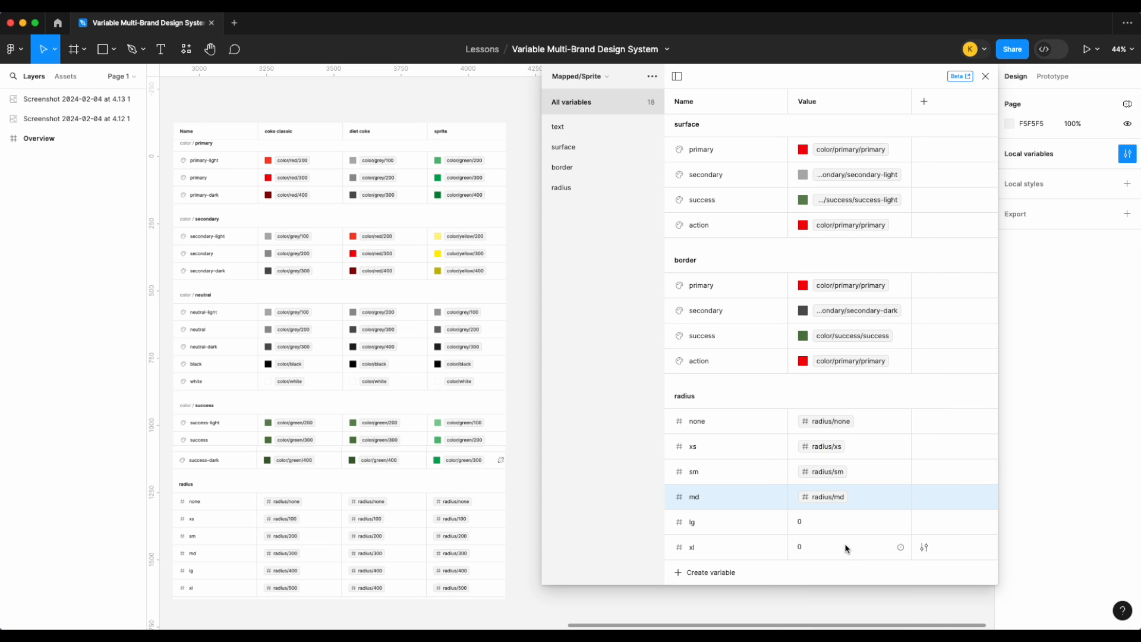
left_click(896, 516)
scroll(886, 569, "down", 3)
scroll(885, 568, "down", 3)
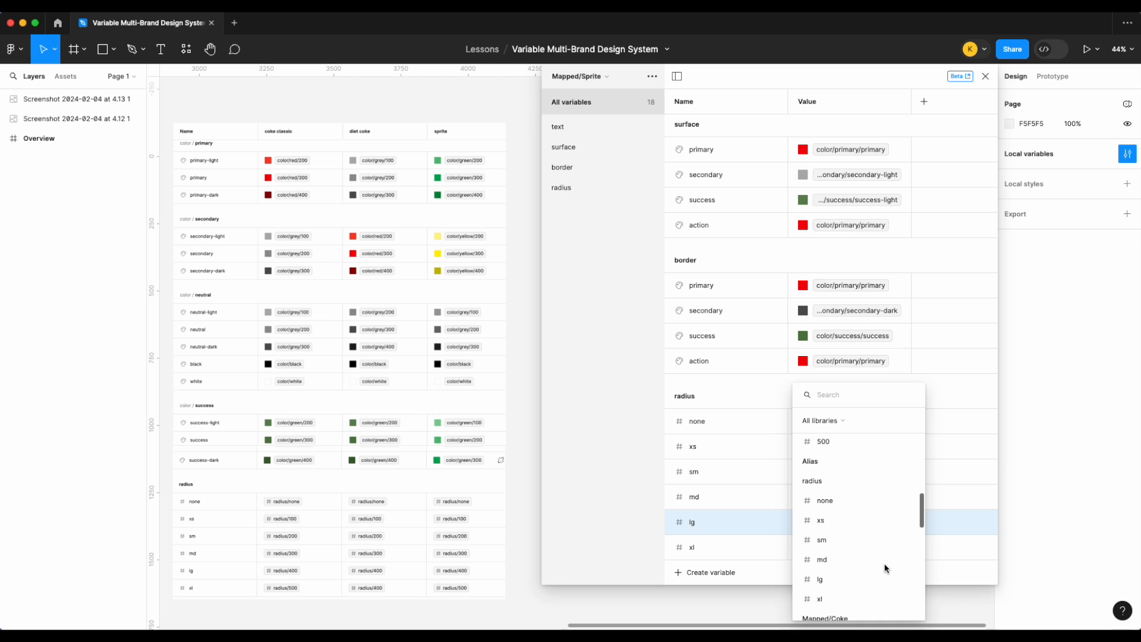
left_click(871, 577)
- Alias Mapped/Sprite's radius xl variable to radius/xl from the Alias collection and check the chosen alias
left_click(899, 546)
scroll(891, 545, "down", 5)
left_click(851, 592)
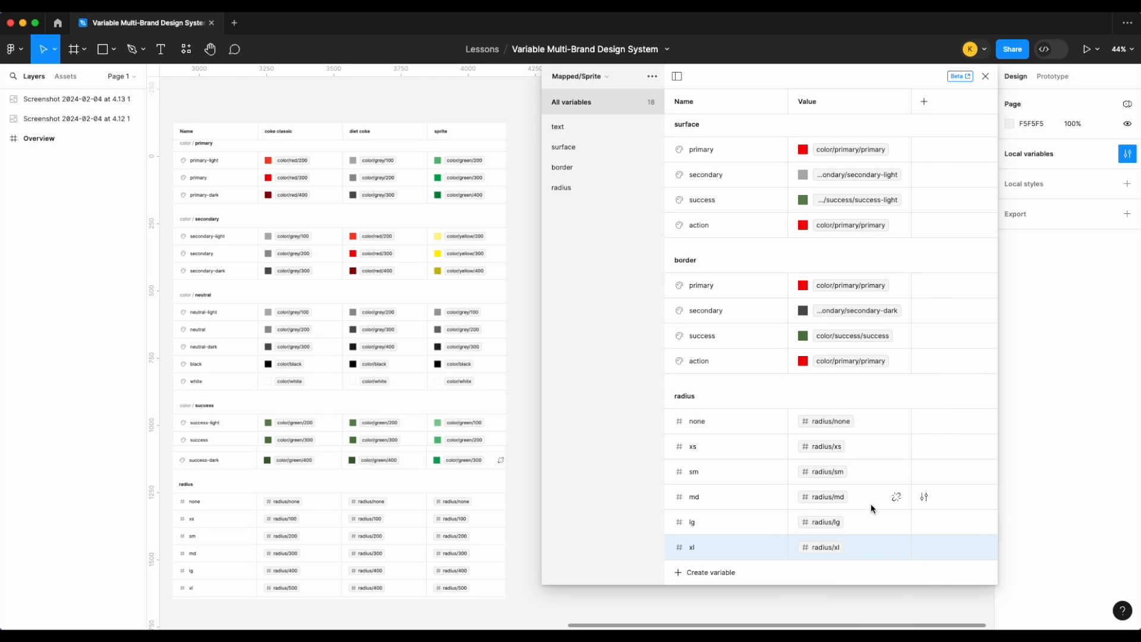
left_click(822, 550)
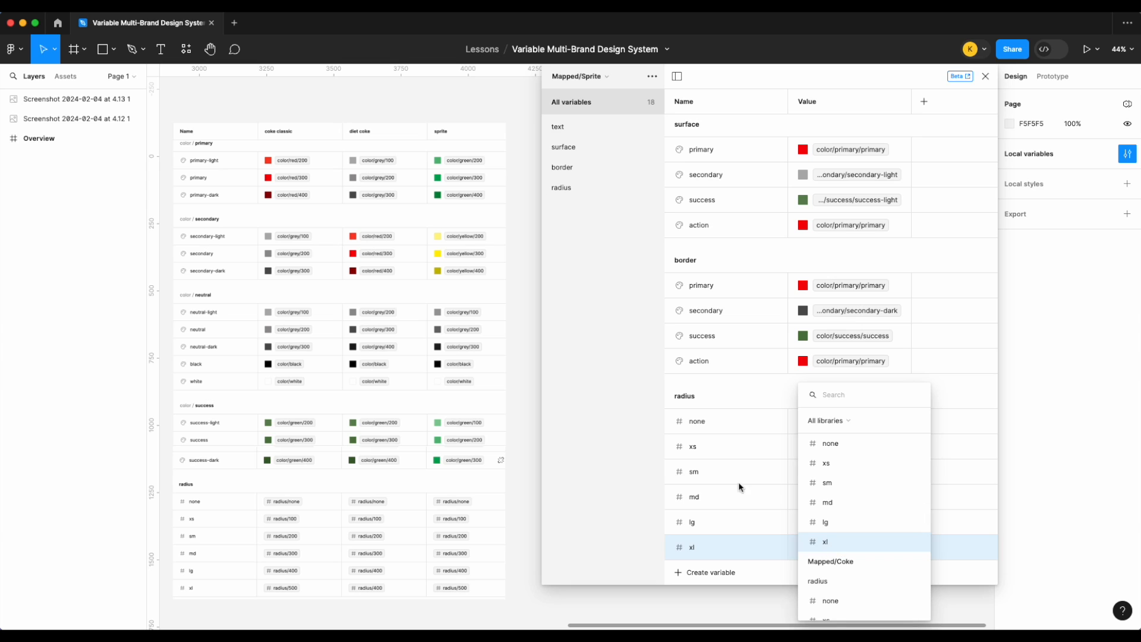
left_click(767, 483)
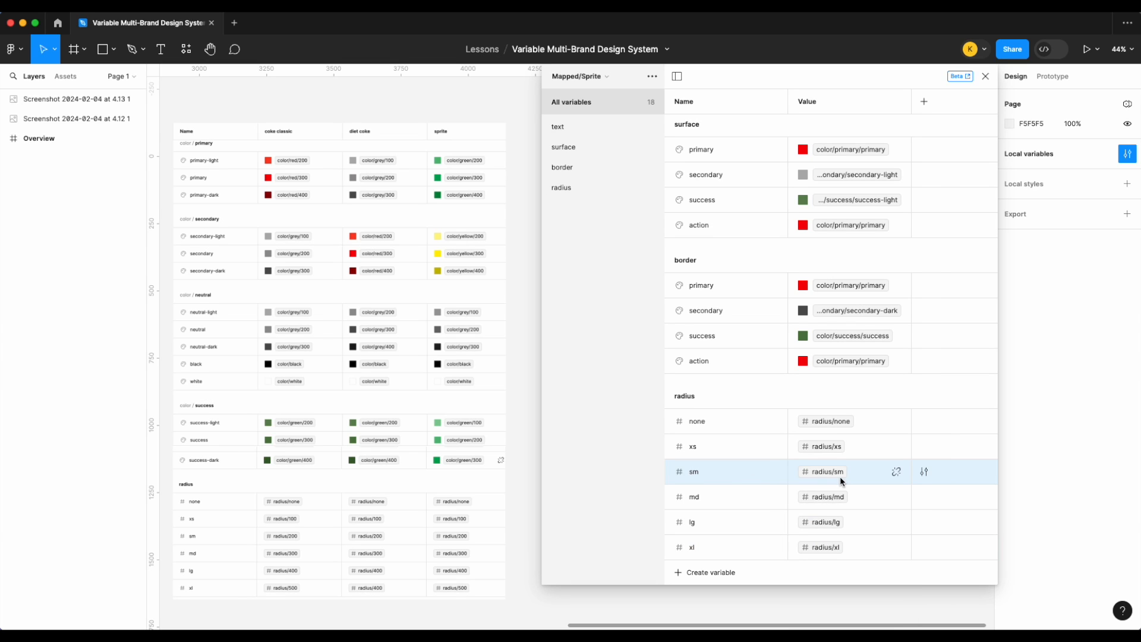
- Rename the Mapped/Sprite collection's Value mode to light
scroll(841, 482, "up", 3)
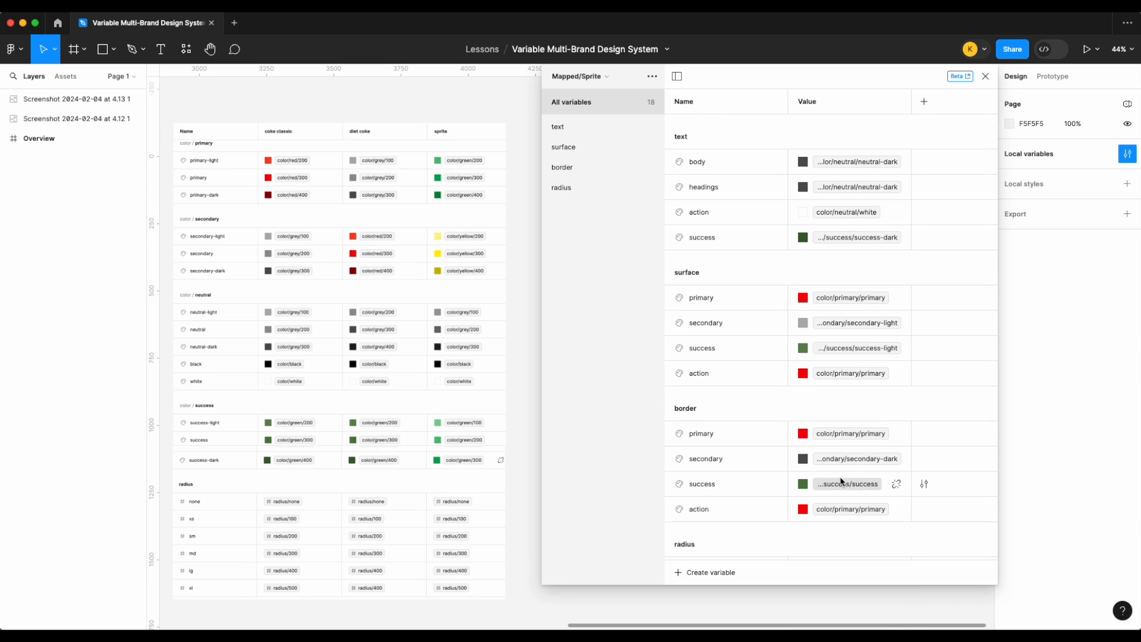
left_click(606, 77)
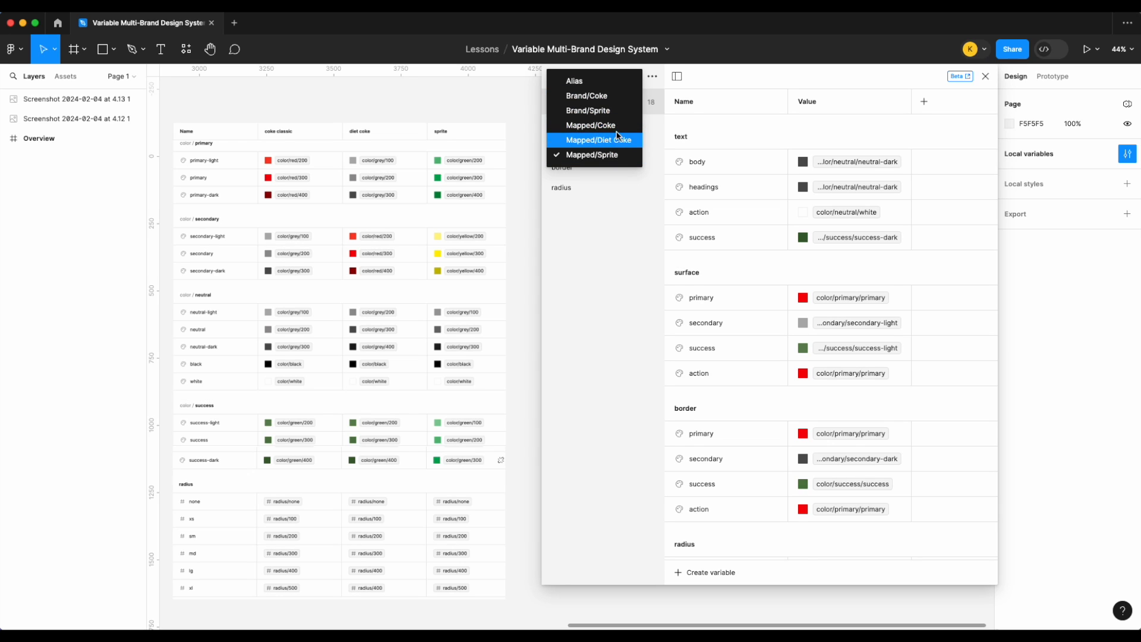
left_click(705, 139)
double_click(806, 101)
type("light")
key("Return")
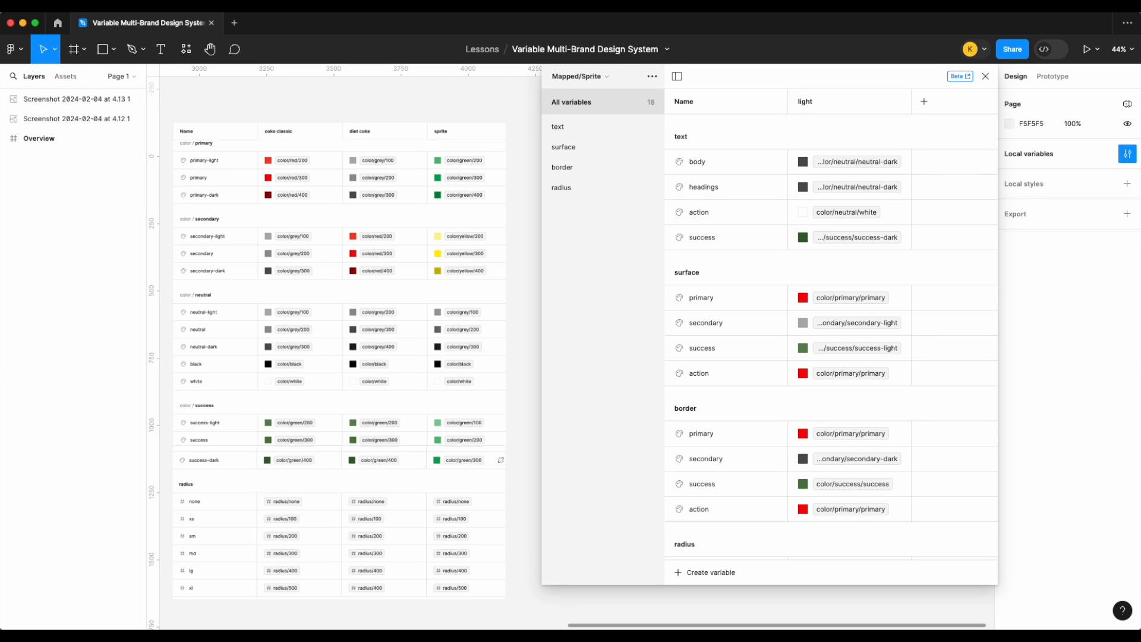
- Add a second mode named dark to the Mapped/Coke collection
left_click(592, 78)
left_click(595, 142)
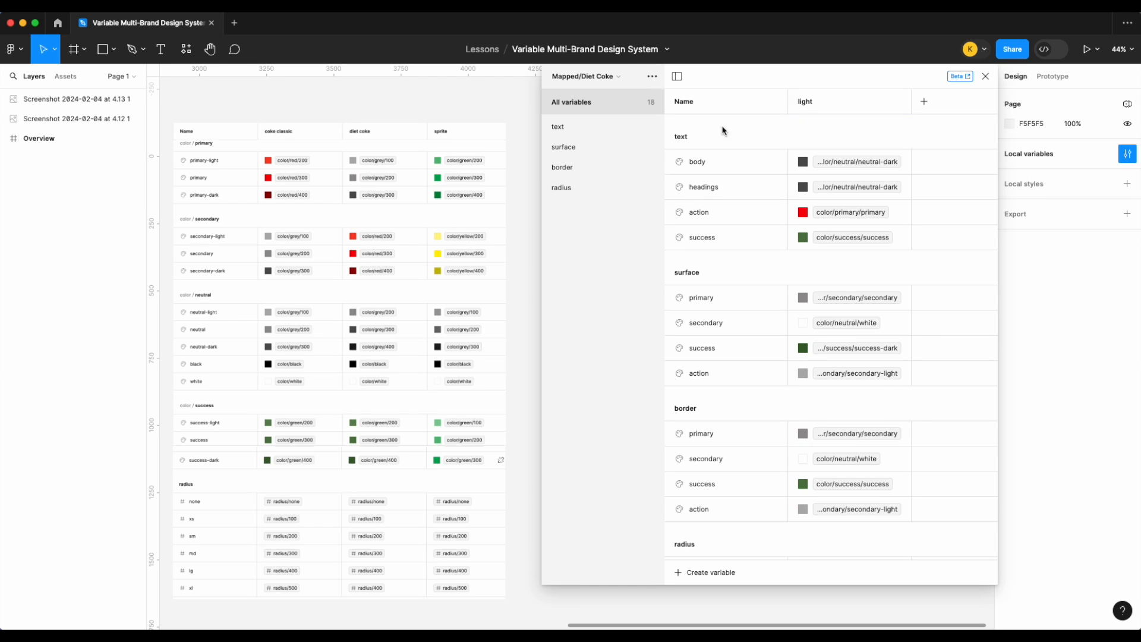
left_click(582, 77)
left_click(588, 118)
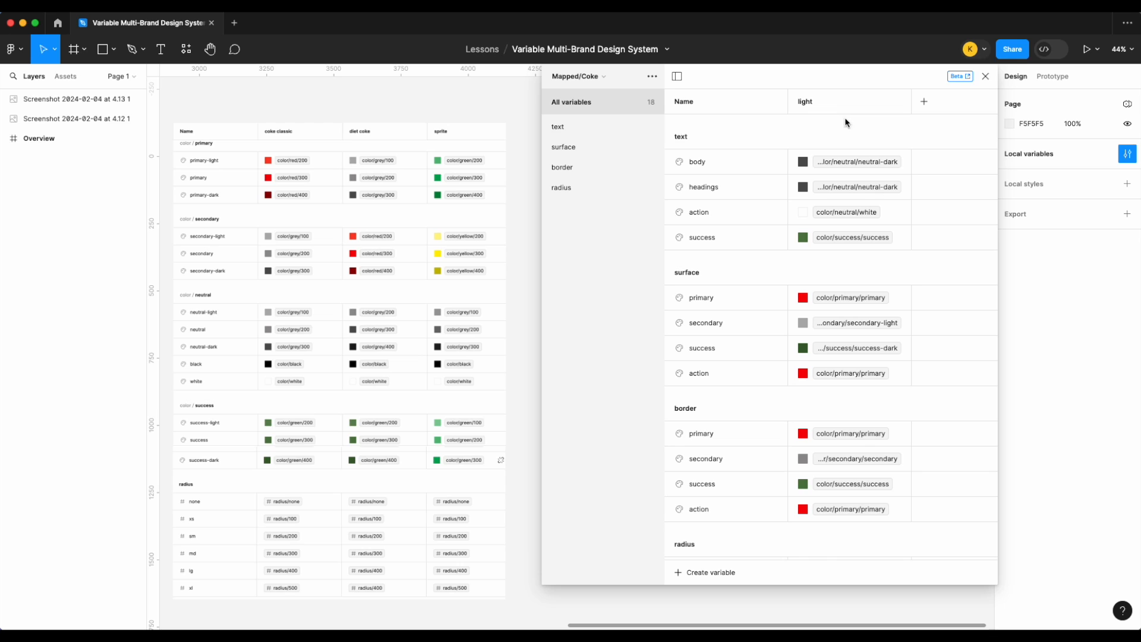
left_click(930, 106)
double_click(938, 112)
type("dark")
key("Return")
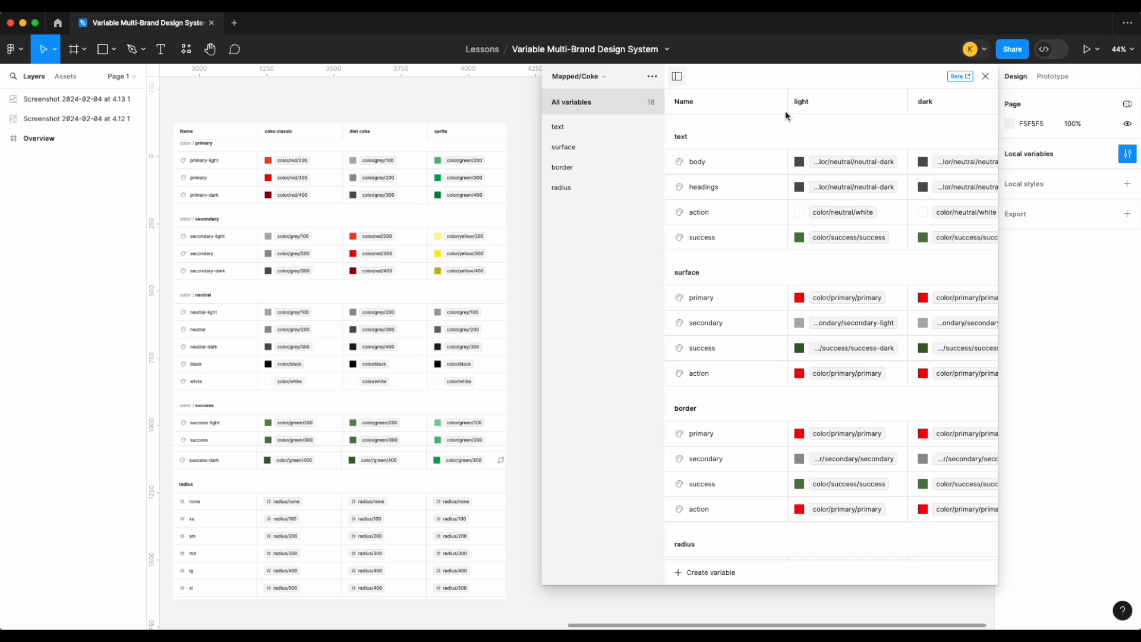
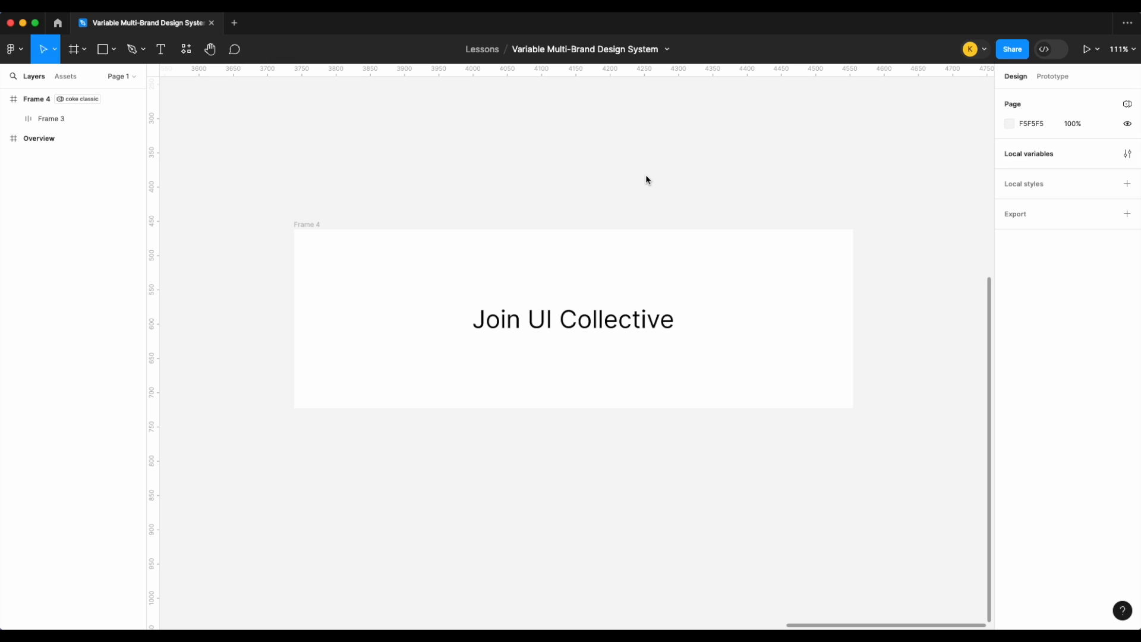
- Add a fill to the Join UI Collective button frame and bind it to the surface/primary variable
left_click(651, 302)
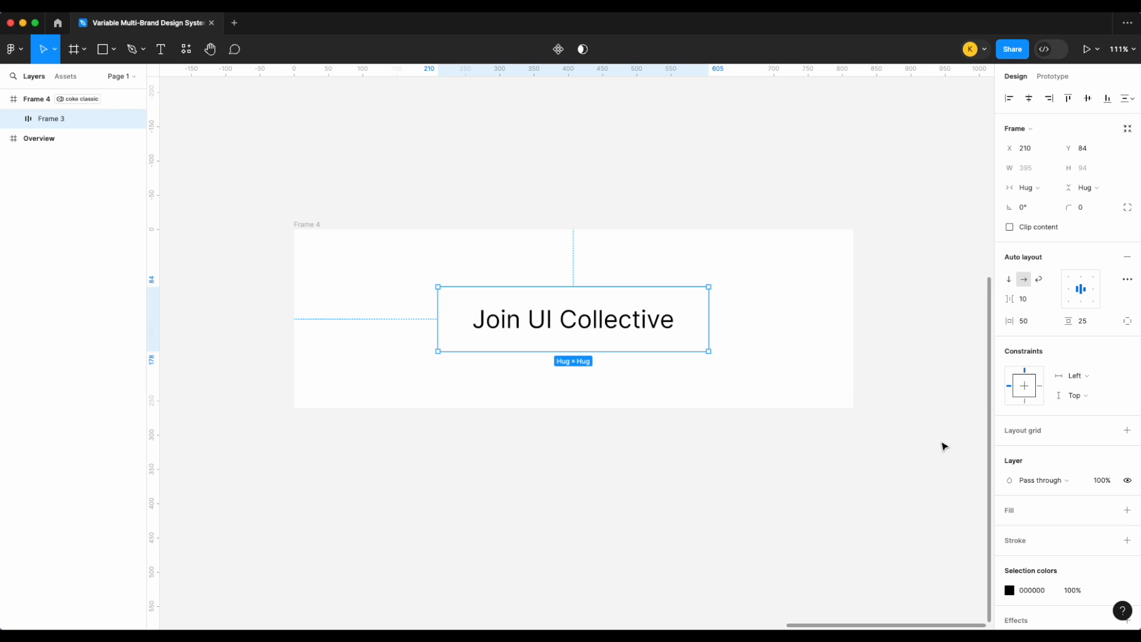
left_click(1127, 510)
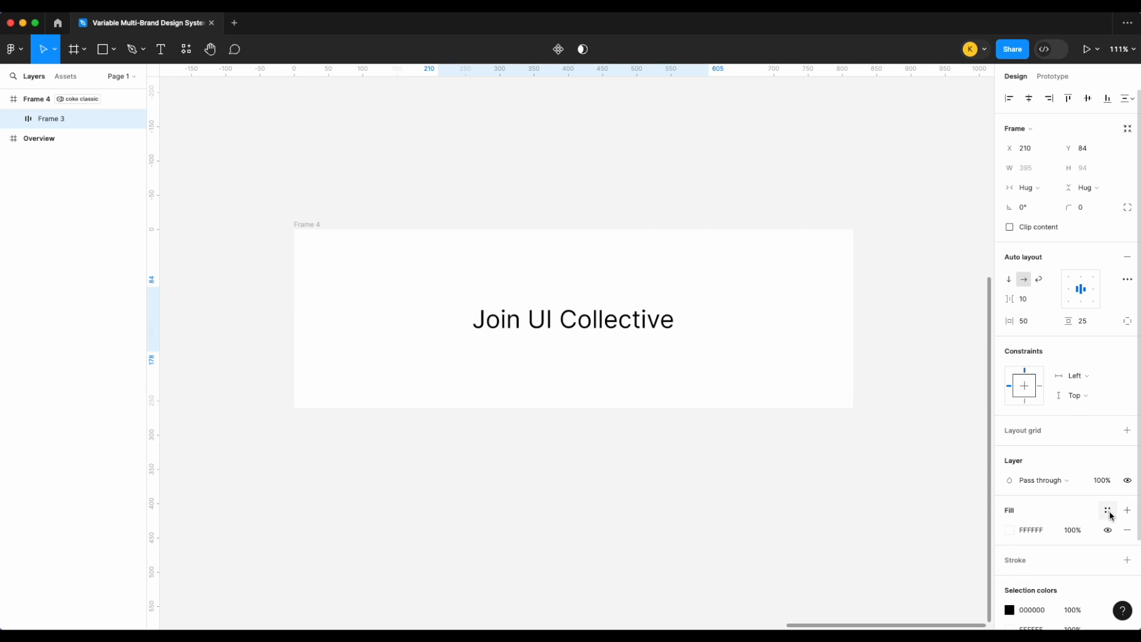
left_click(1107, 510)
left_click(923, 575)
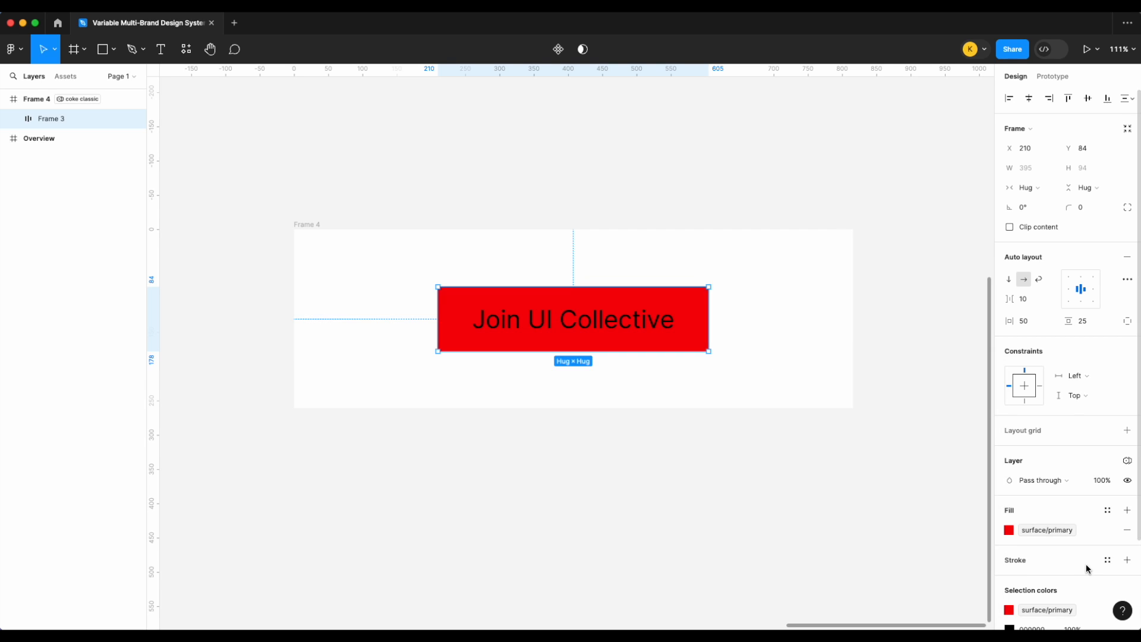
- Bind the button text's black color to the text/action variable
scroll(1093, 558, "down", 2)
left_click(1107, 542)
scroll(930, 571, "down", 2)
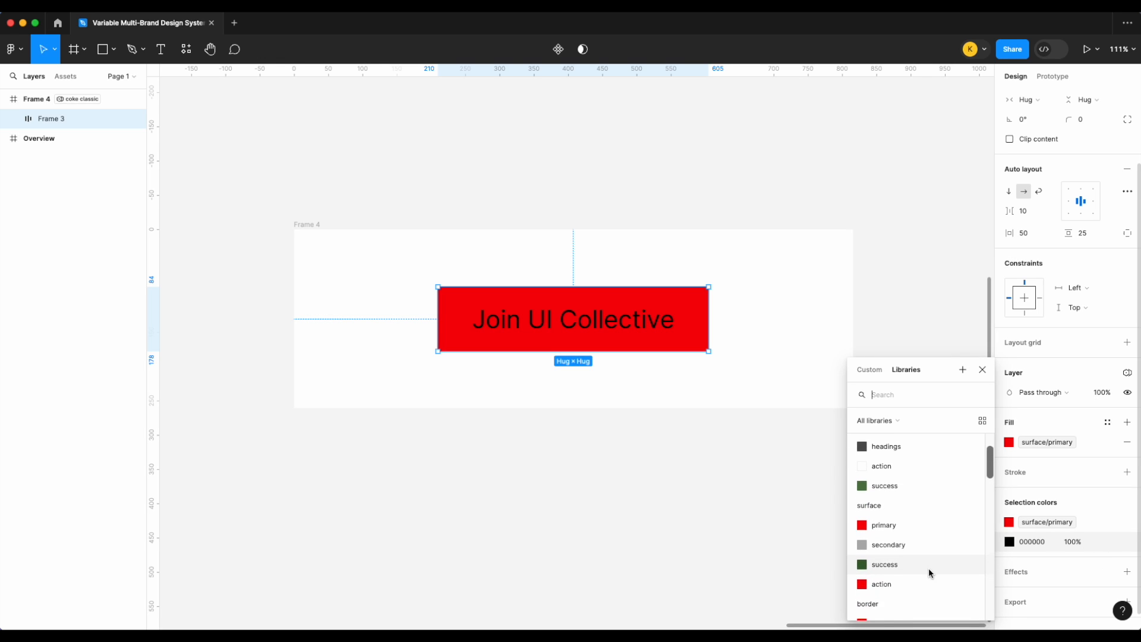
scroll(929, 568, "up", 1)
left_click(914, 531)
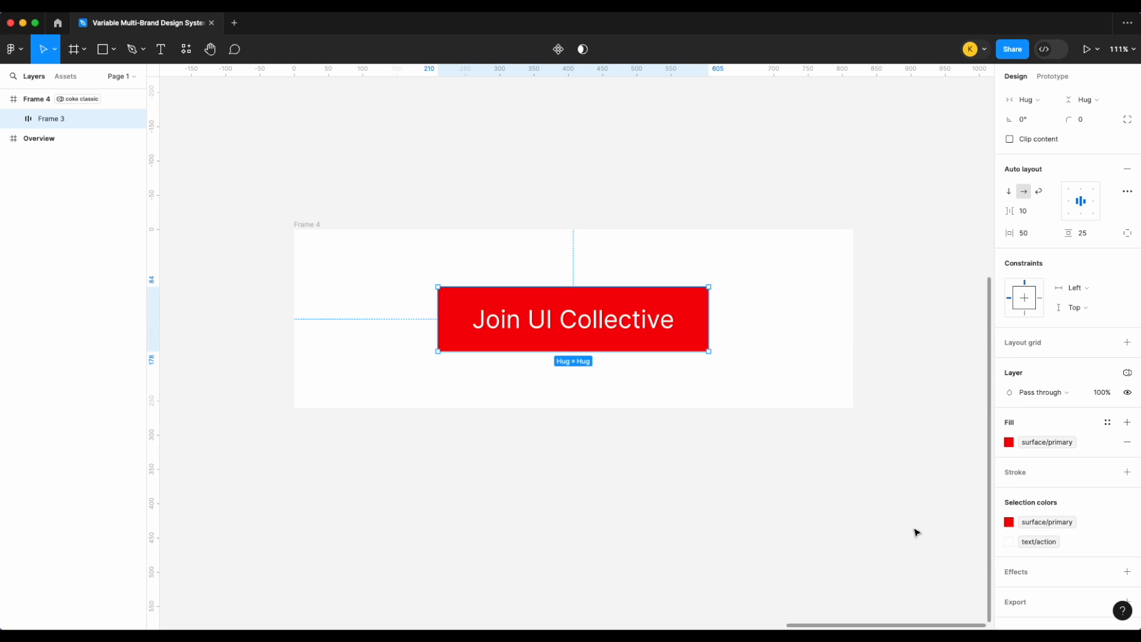
left_click(851, 487)
- Examine the variable options for the button's fill and the Alias mode applied to Frame 4
scroll(696, 327, "down", 2)
scroll(694, 326, "right", 3)
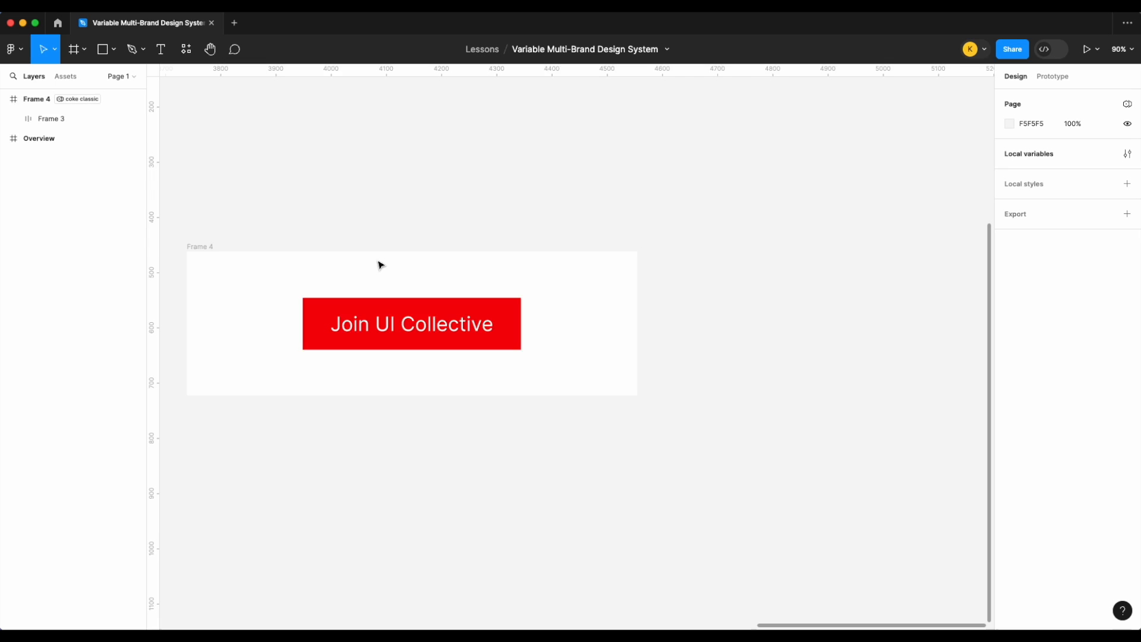
scroll(382, 266, "left", 1)
scroll(531, 355, "left", 3)
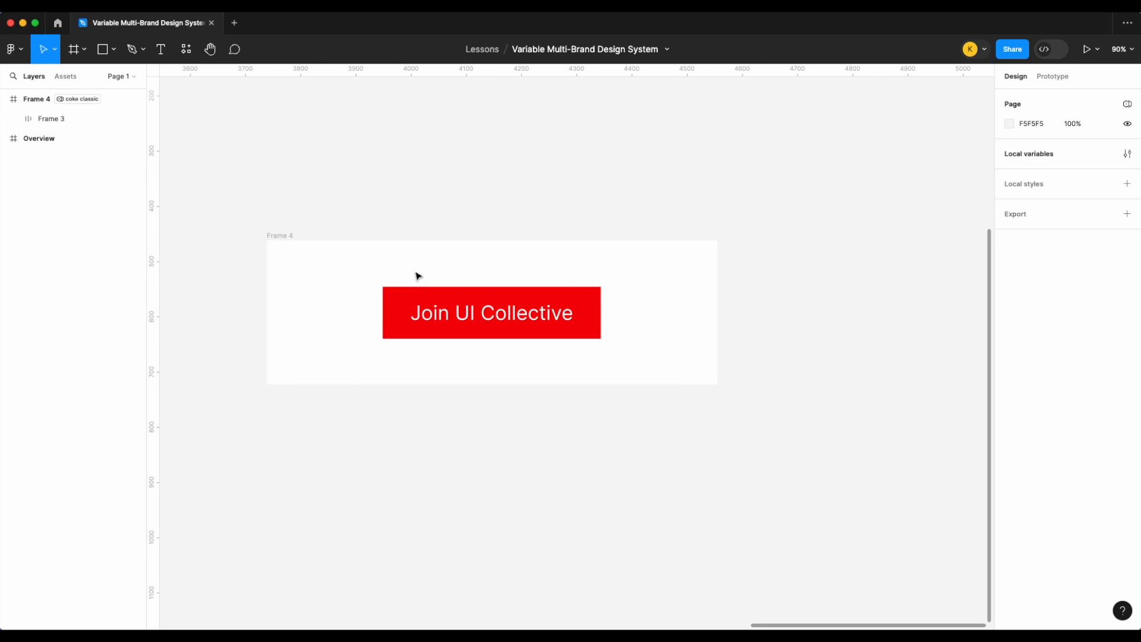
left_click(557, 332)
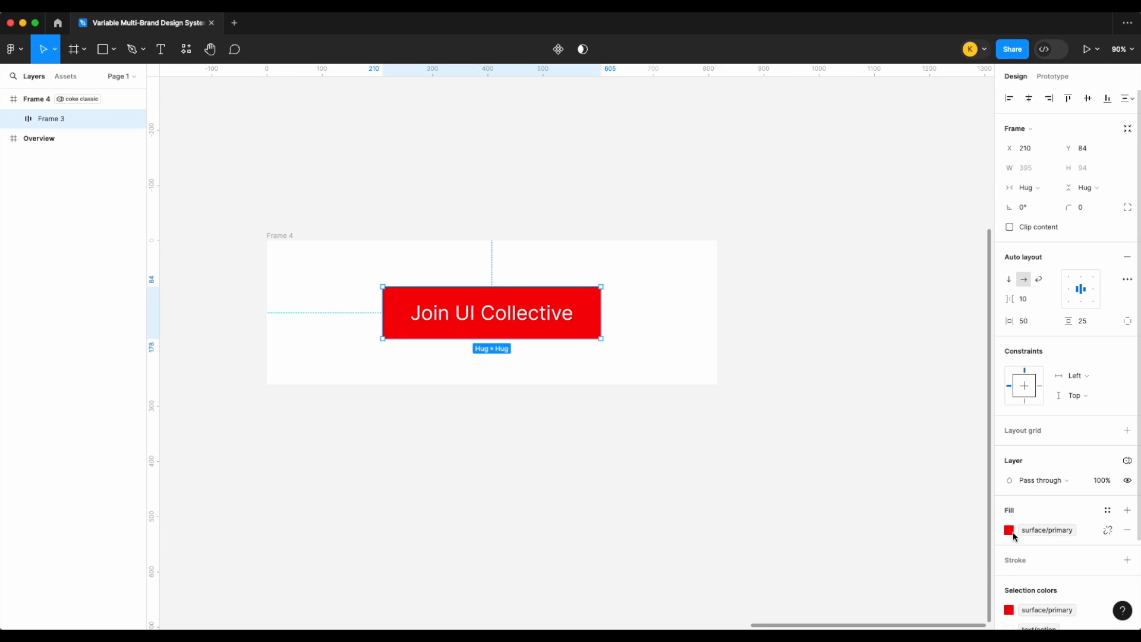
left_click(1010, 531)
scroll(943, 566, "down", 1)
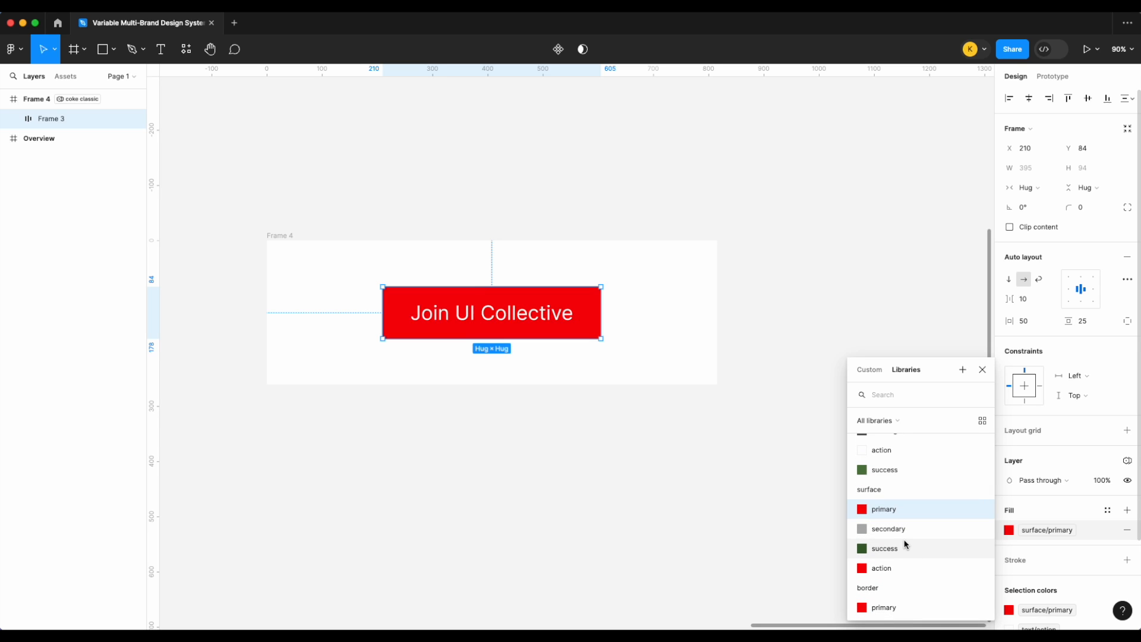
left_click(652, 476)
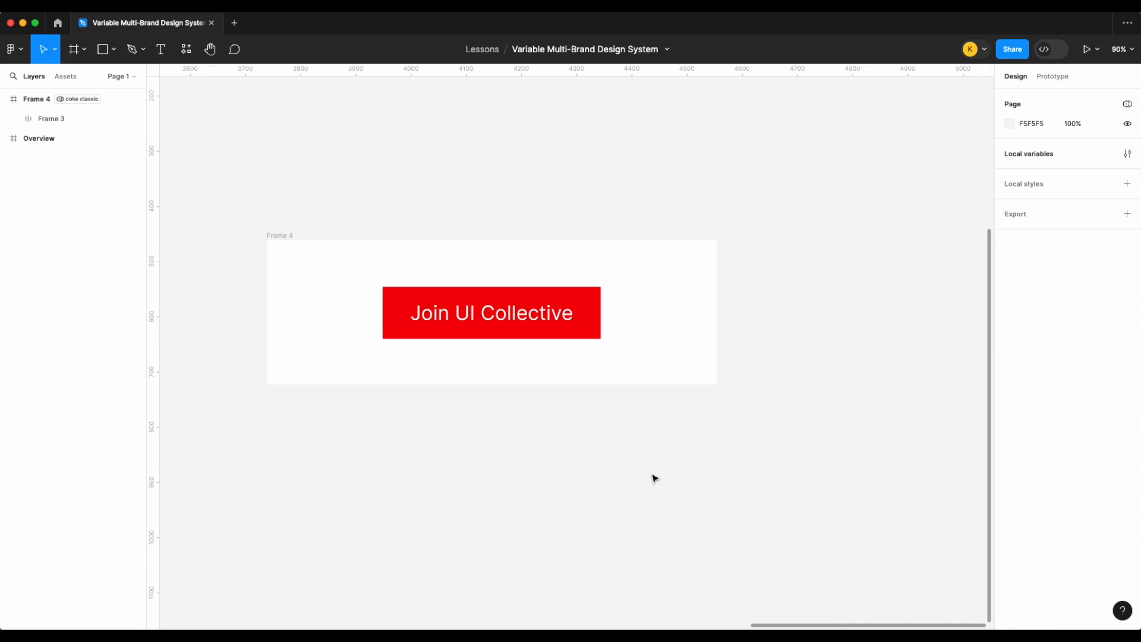
left_click(287, 236)
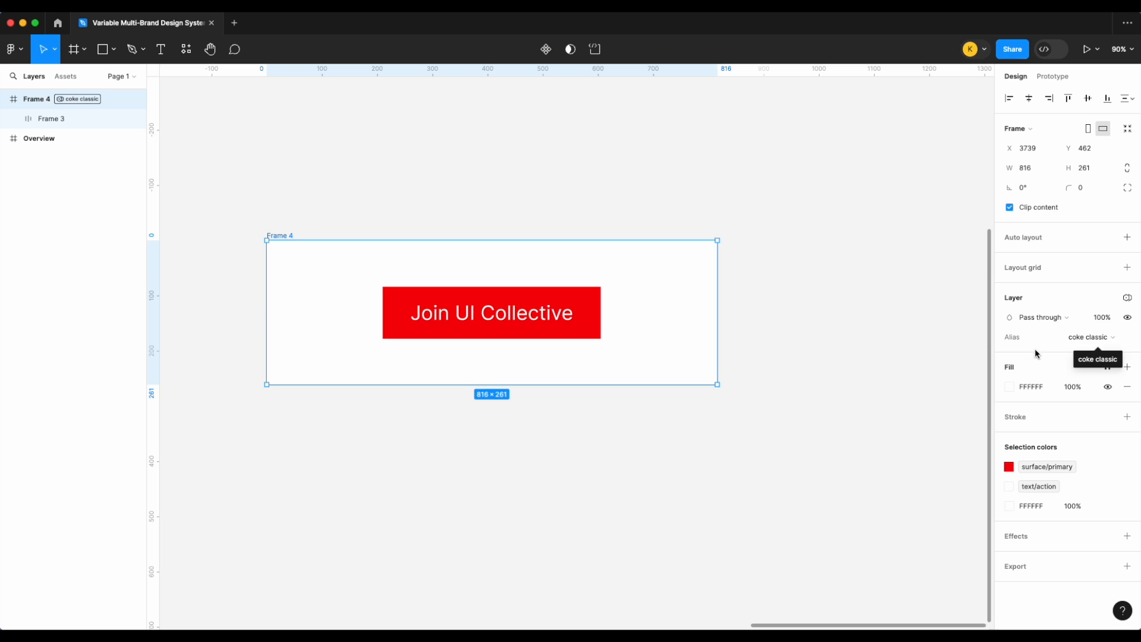
left_click(804, 450)
- Duplicate Frame 4 and set the copy's Alias mode to diet coke
left_click(288, 238)
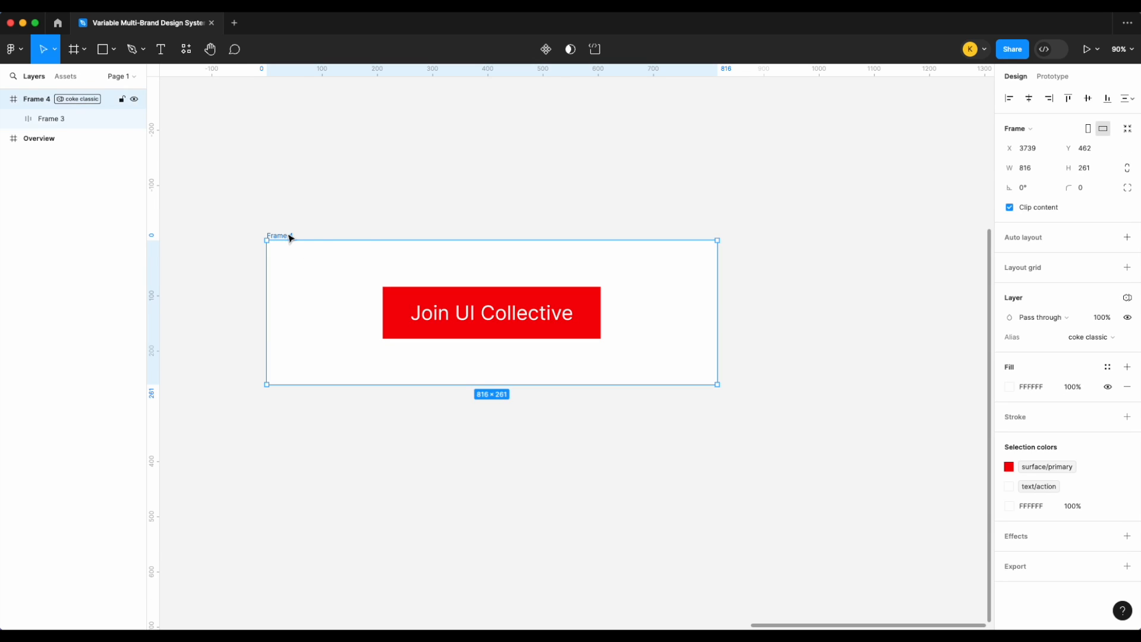
key("super+d")
scroll(652, 283, "right", 5)
scroll(759, 284, "right", 3)
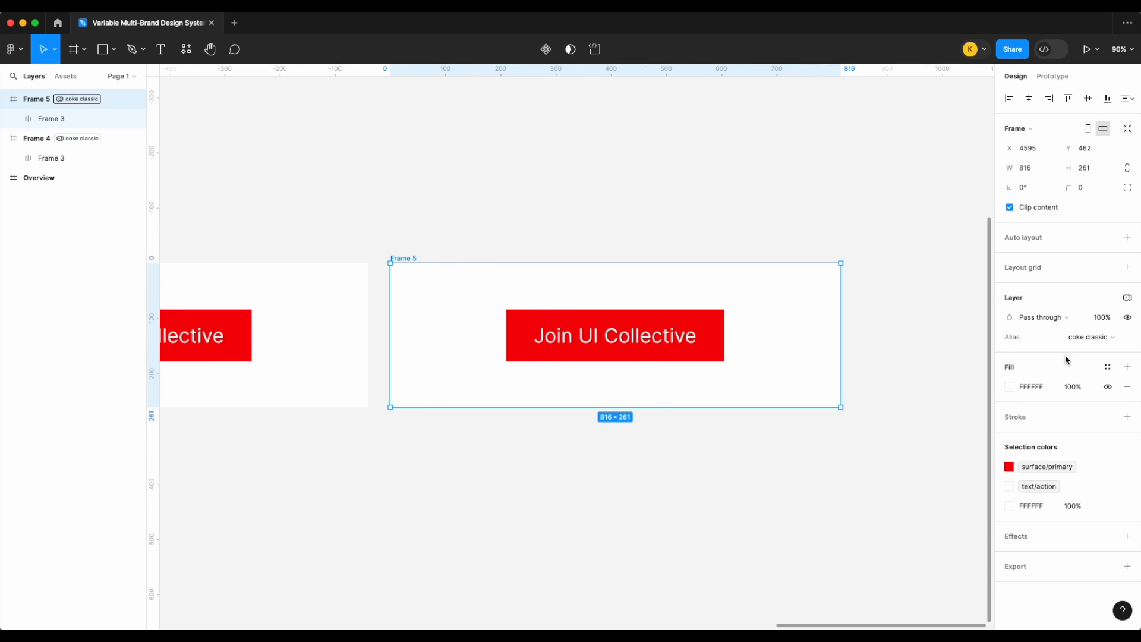
left_click(1088, 337)
left_click(1083, 352)
scroll(826, 319, "down", 3)
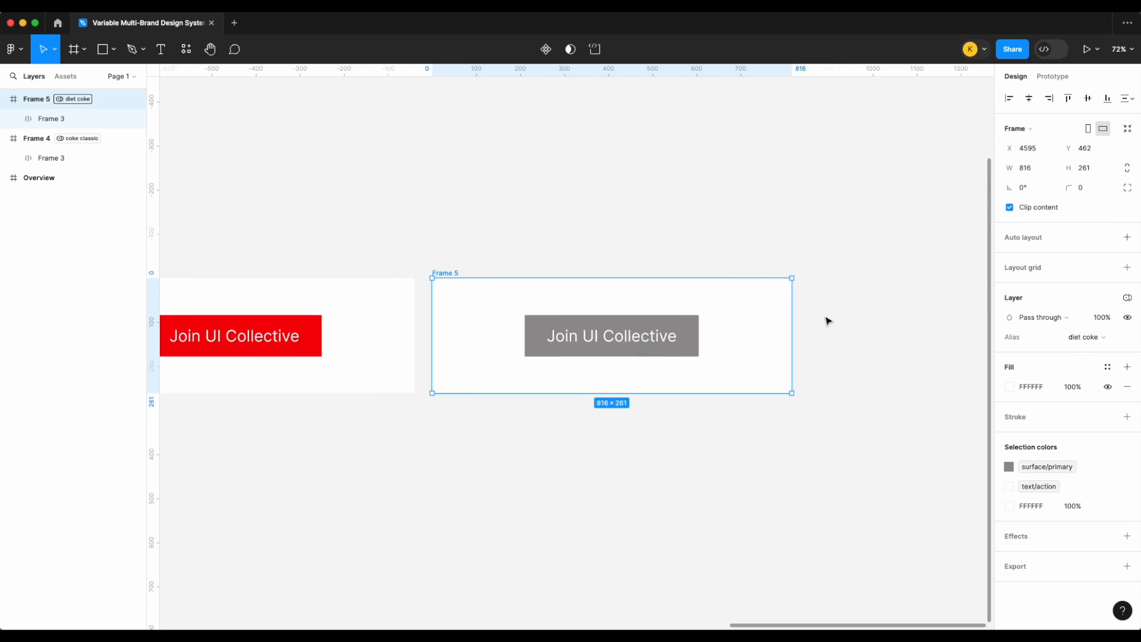
- Duplicate the diet coke frame and set the copy's Alias mode to sprite
key("super+d")
scroll(931, 334, "right", 3)
left_click(1090, 338)
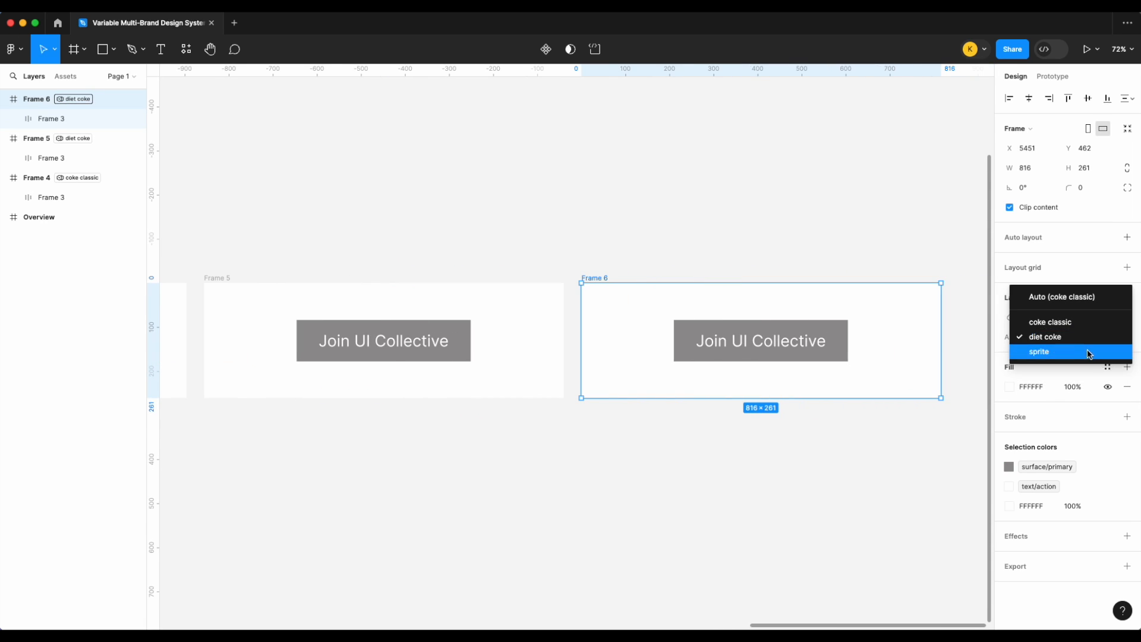
left_click(1089, 351)
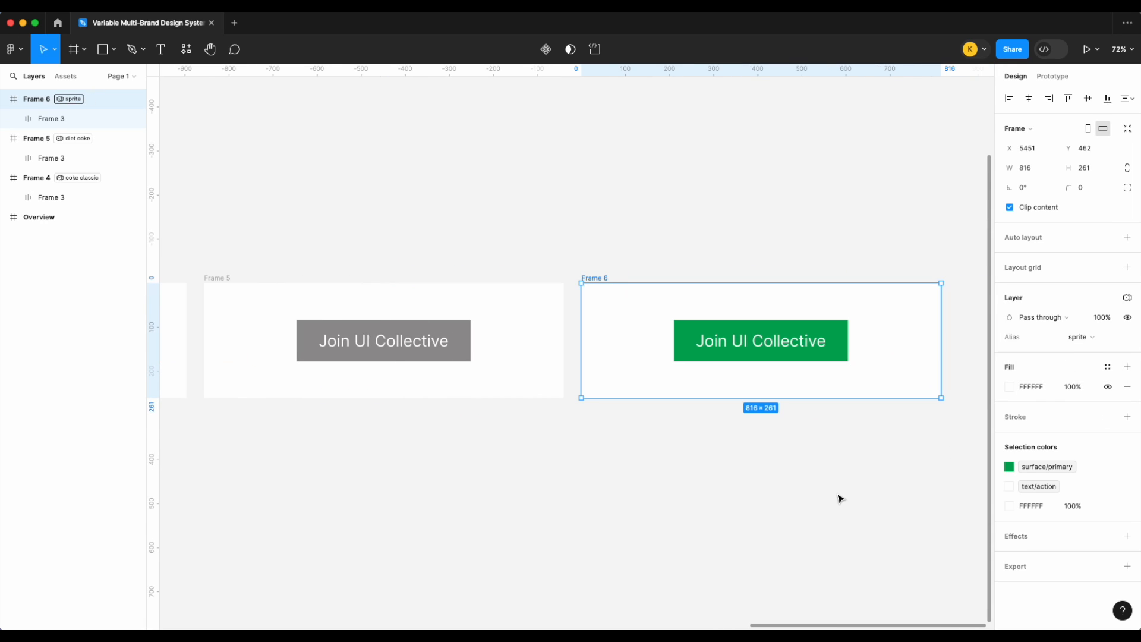
- Duplicate the coke classic Frame 4 and place the copy directly below the original, at about X 3739, Y 871
scroll(840, 498, "left", 3)
scroll(838, 497, "down", 2)
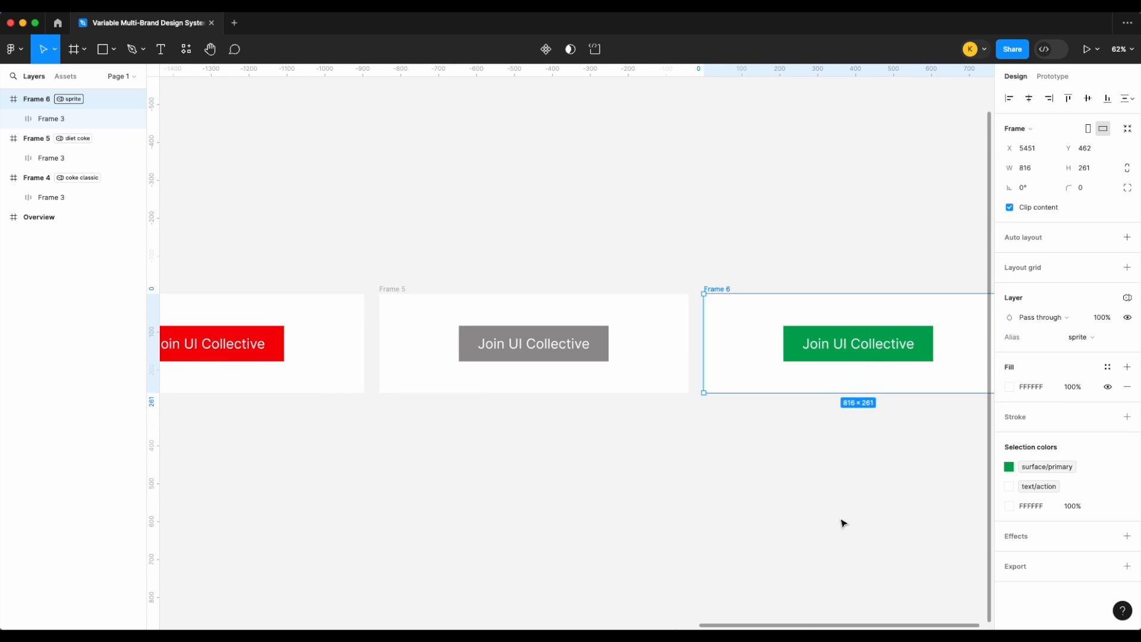
scroll(838, 468, "down", 3)
left_click(838, 468)
left_click(774, 355)
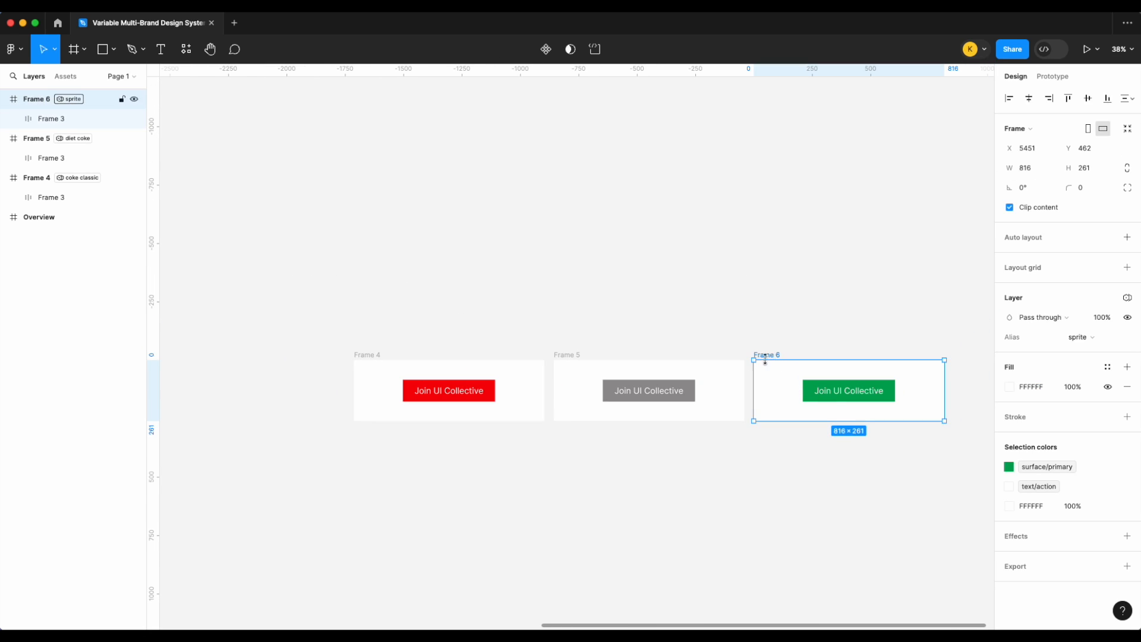
left_click(368, 355)
key("ctrl+d")
scroll(702, 328, "down", 3)
left_click_drag(728, 333, 395, 391)
left_click(764, 464)
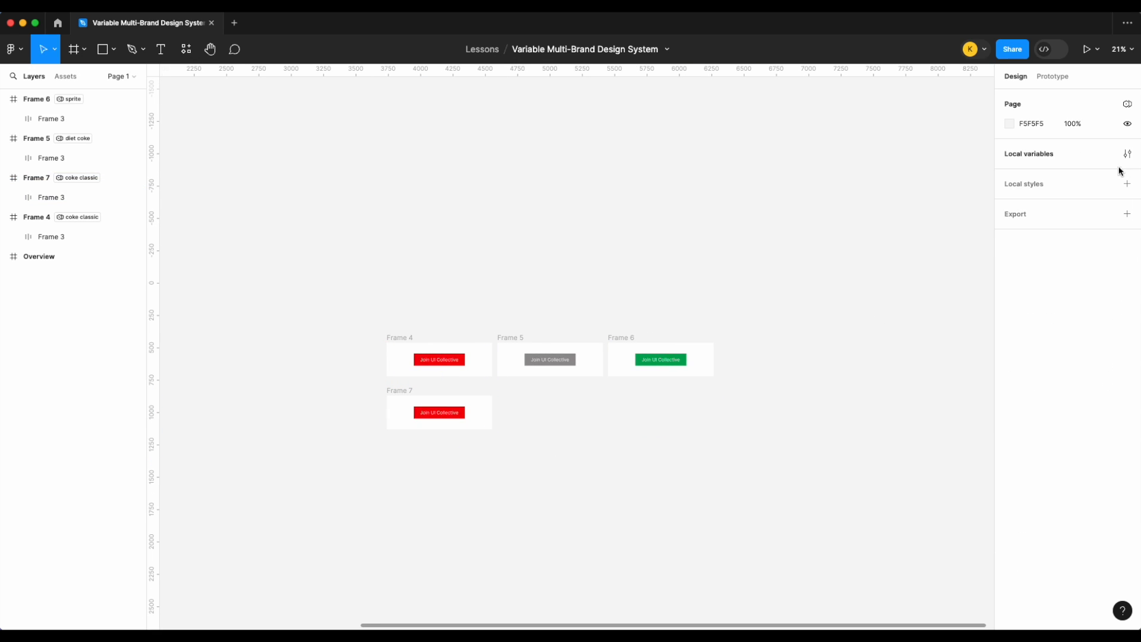
- Review the Mapped collection's surface variable and bind it to the fill of the button in Frame 7
left_click(1128, 152)
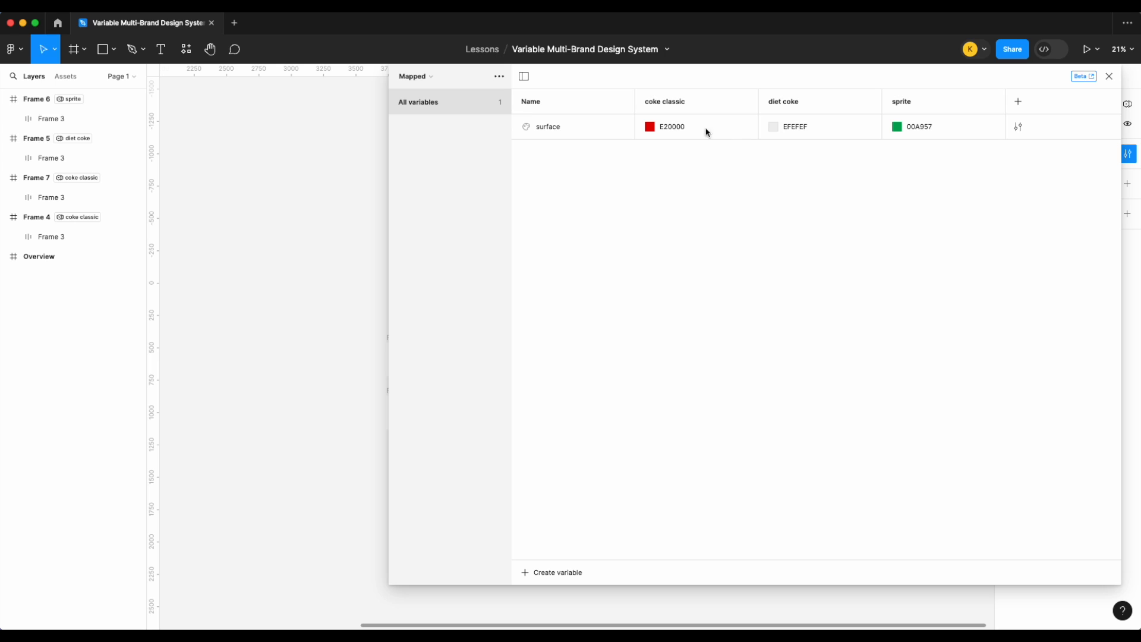
left_click(1110, 76)
scroll(464, 466, "up", 3)
scroll(451, 452, "left", 2)
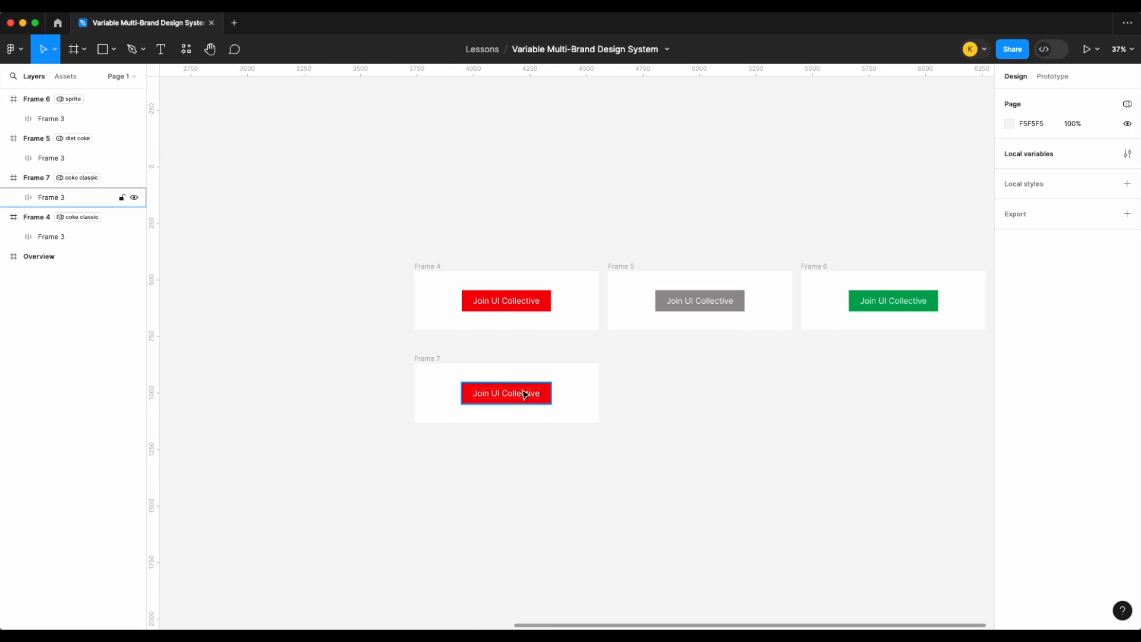
left_click(528, 393)
left_click(1009, 530)
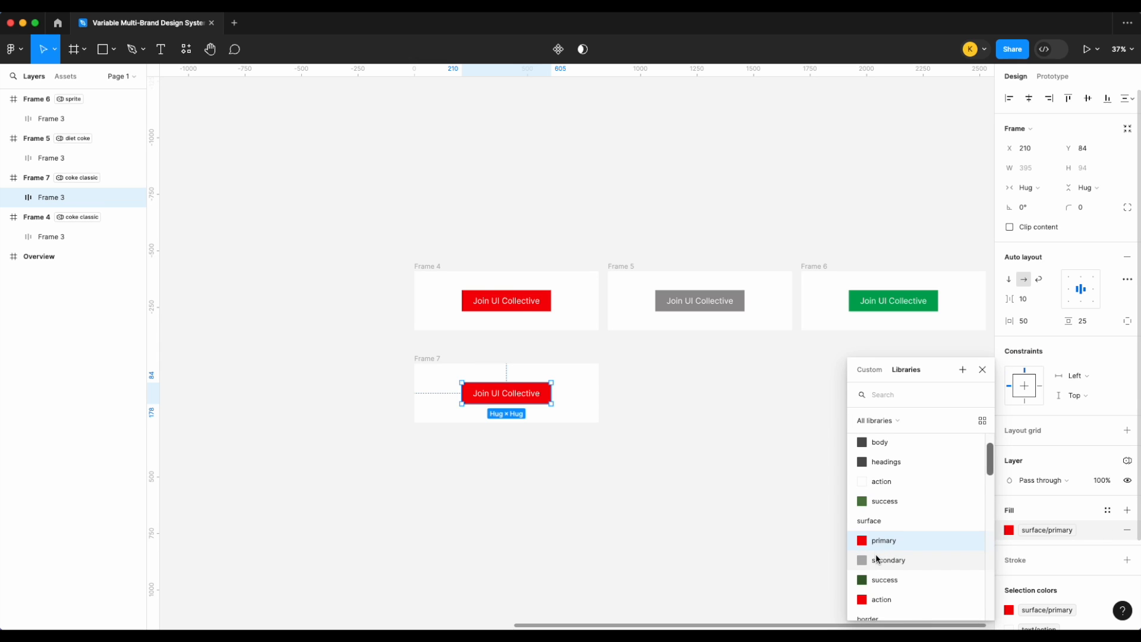
scroll(876, 554, "down", 3)
scroll(888, 569, "down", 4)
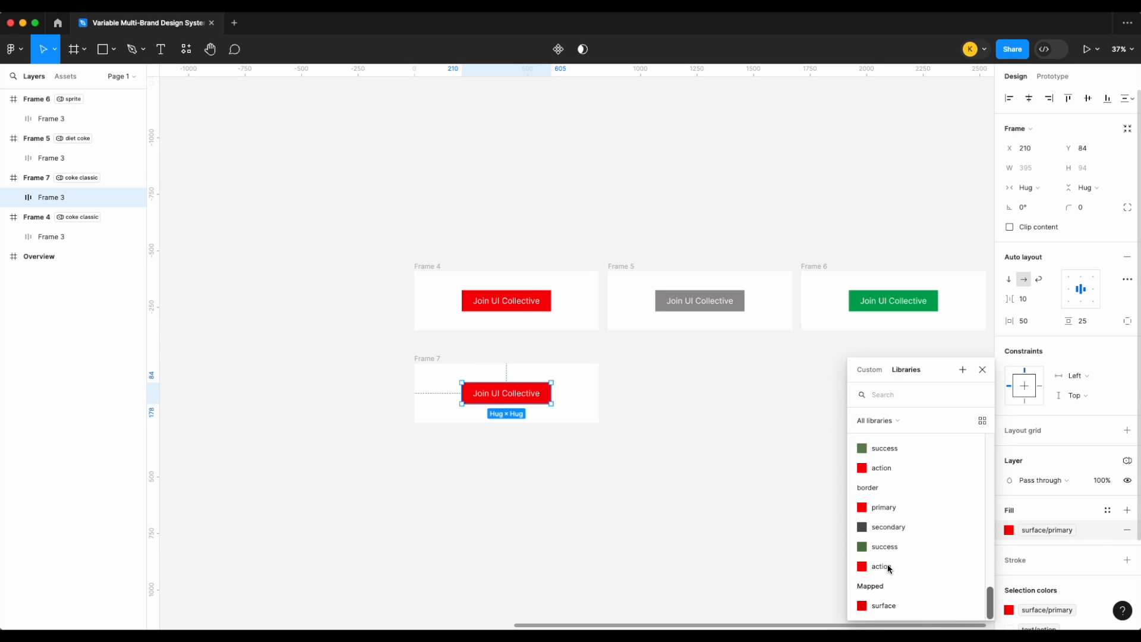
left_click(896, 606)
- Set Frame 7's Mapped collection mode to coke classic
scroll(615, 440, "up", 3)
scroll(615, 440, "left", 2)
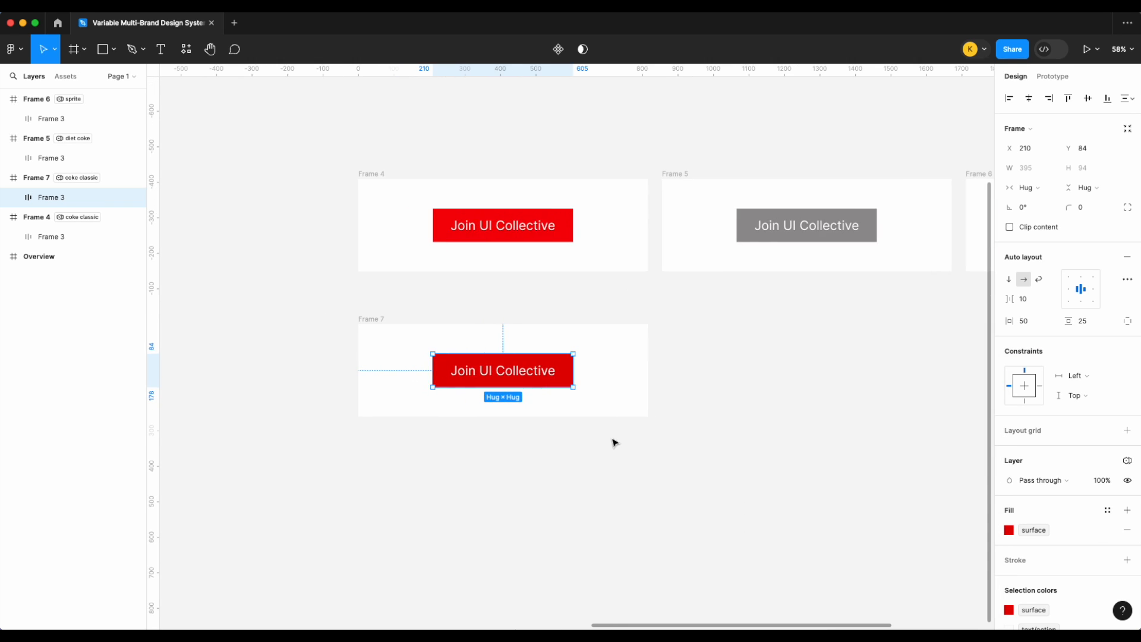
scroll(615, 443, "down", 2)
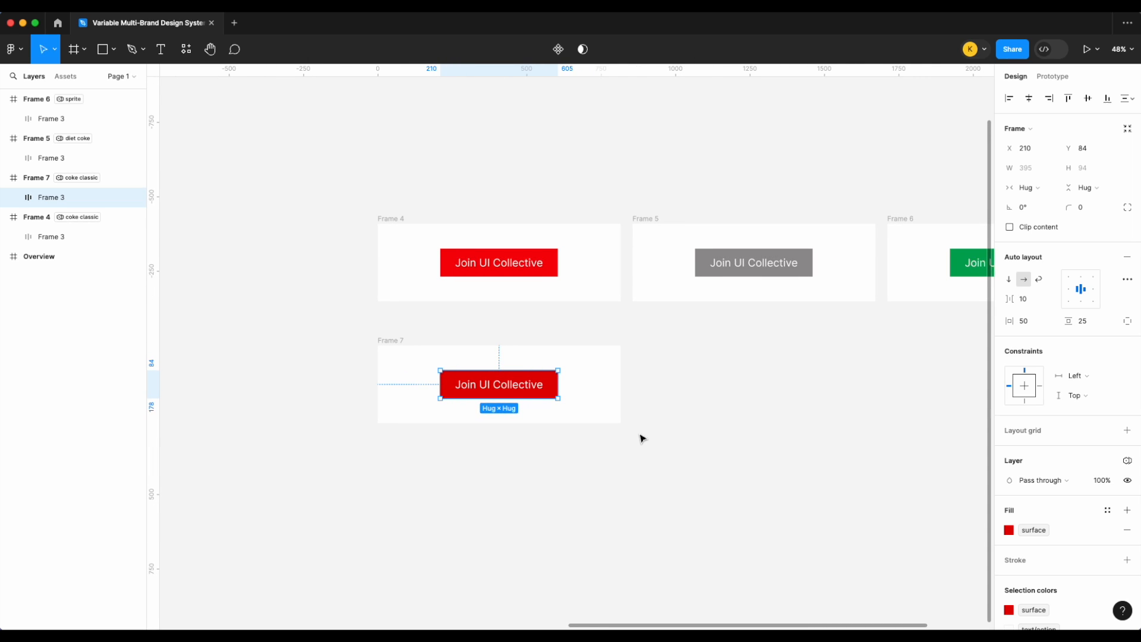
left_click(641, 439)
left_click(392, 341)
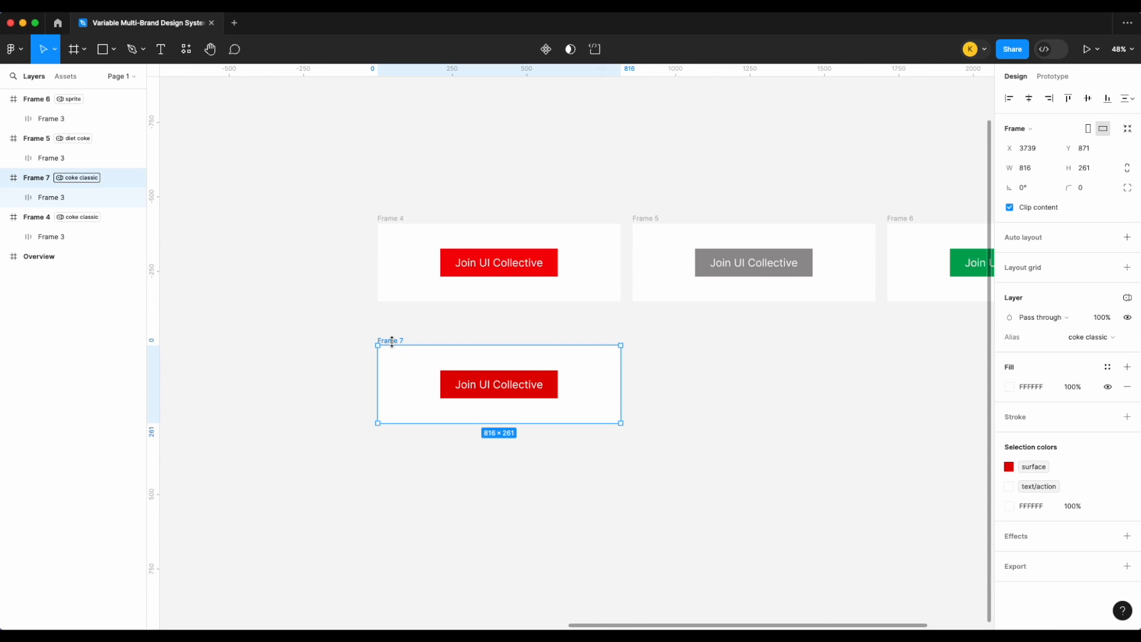
left_click(1128, 298)
mouse_move(1094, 370)
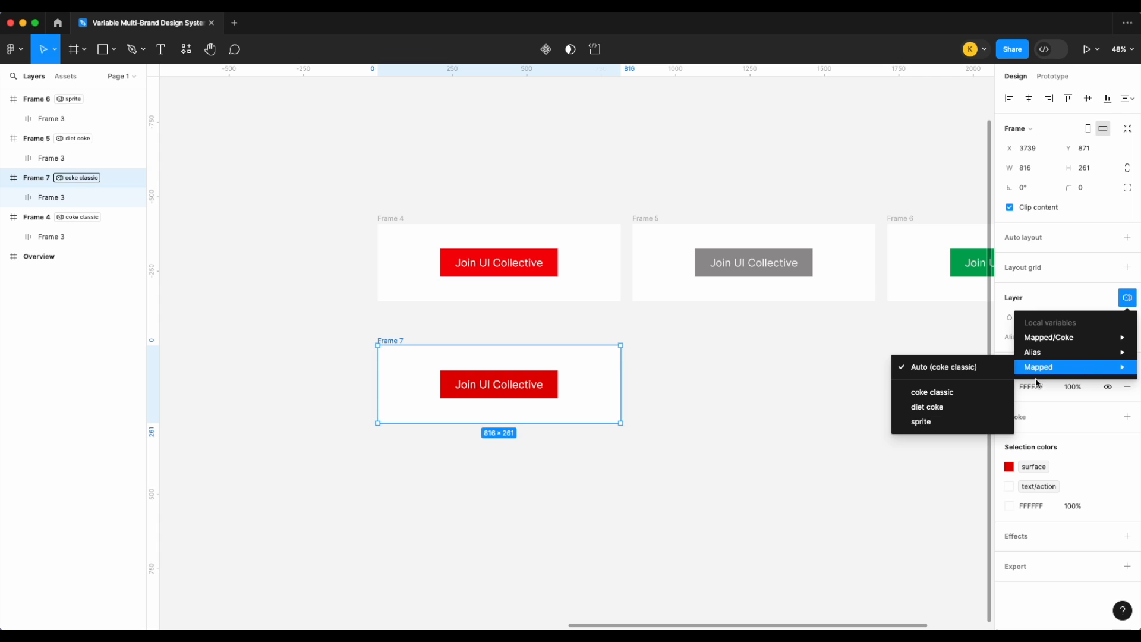
left_click(978, 393)
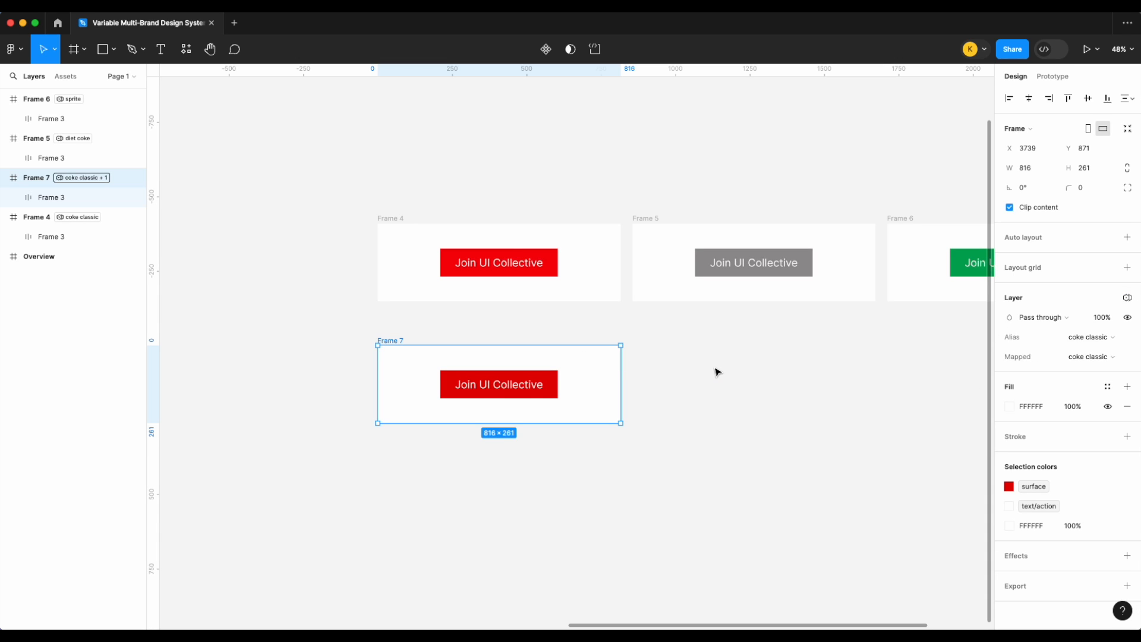
- Duplicate Frame 7 and set the copy's Mapped mode to diet coke
key("super+d")
scroll(717, 372, "right", 2)
left_click(1092, 357)
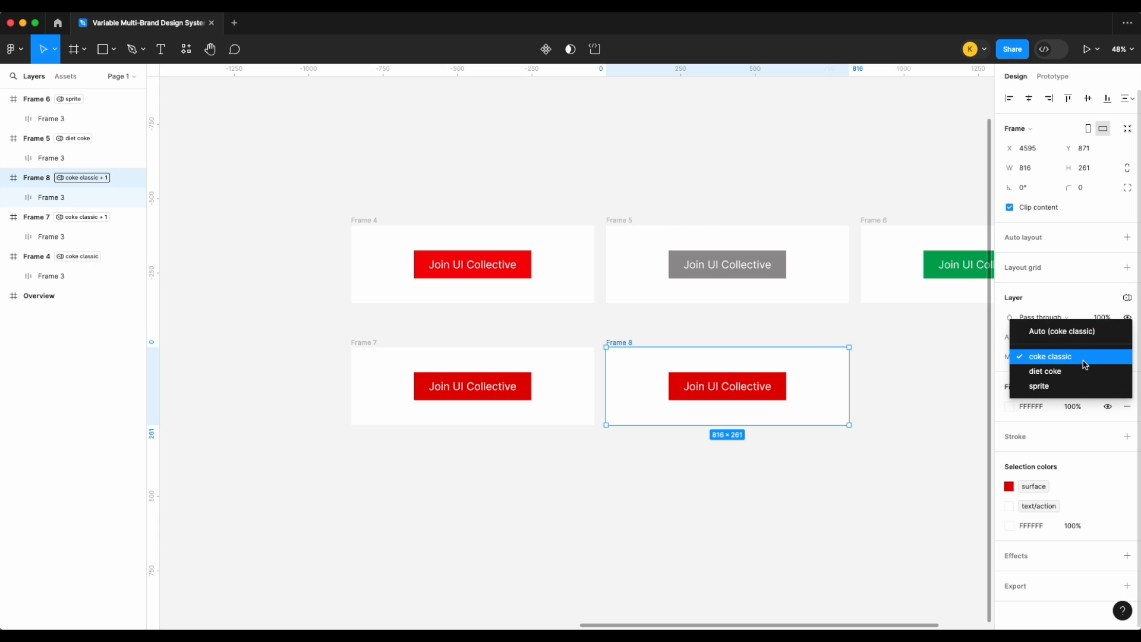
left_click(1081, 372)
- Duplicate Frame 8 and set the copy's Mapped mode to sprite
scroll(908, 433, "right", 5)
key("super+d")
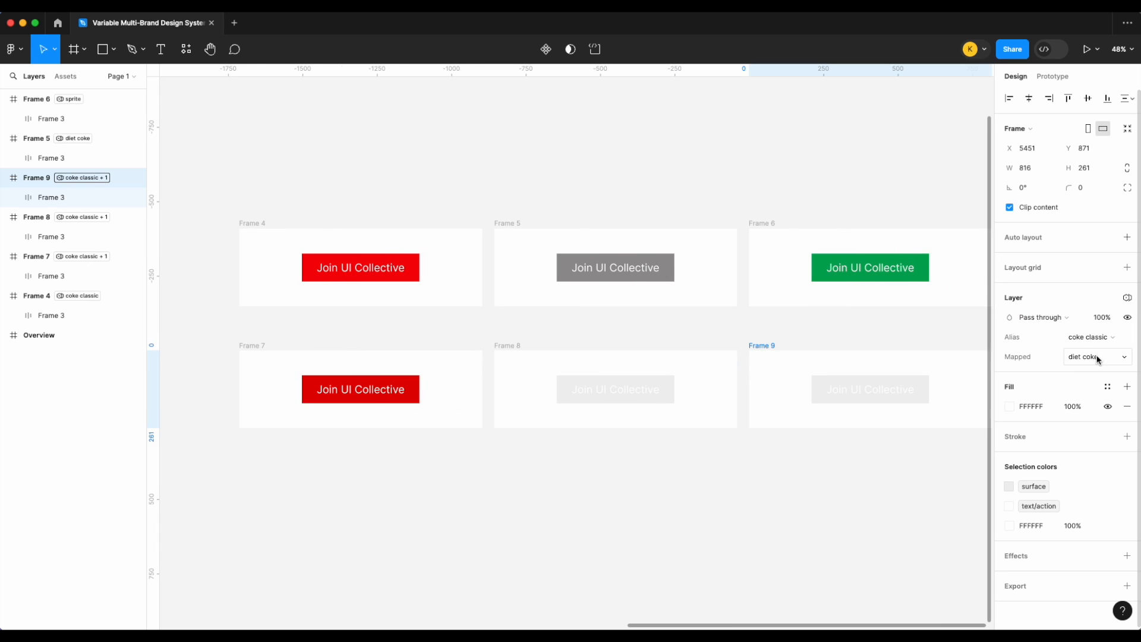
left_click(1094, 357)
left_click(1090, 372)
scroll(879, 433, "right", 2)
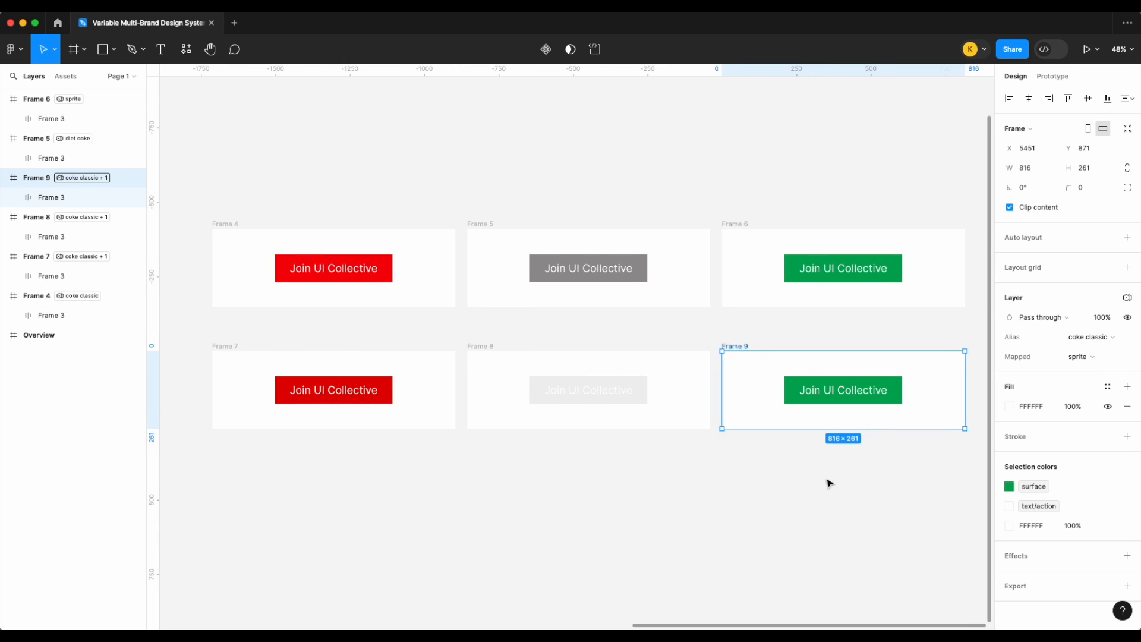
left_click(862, 483)
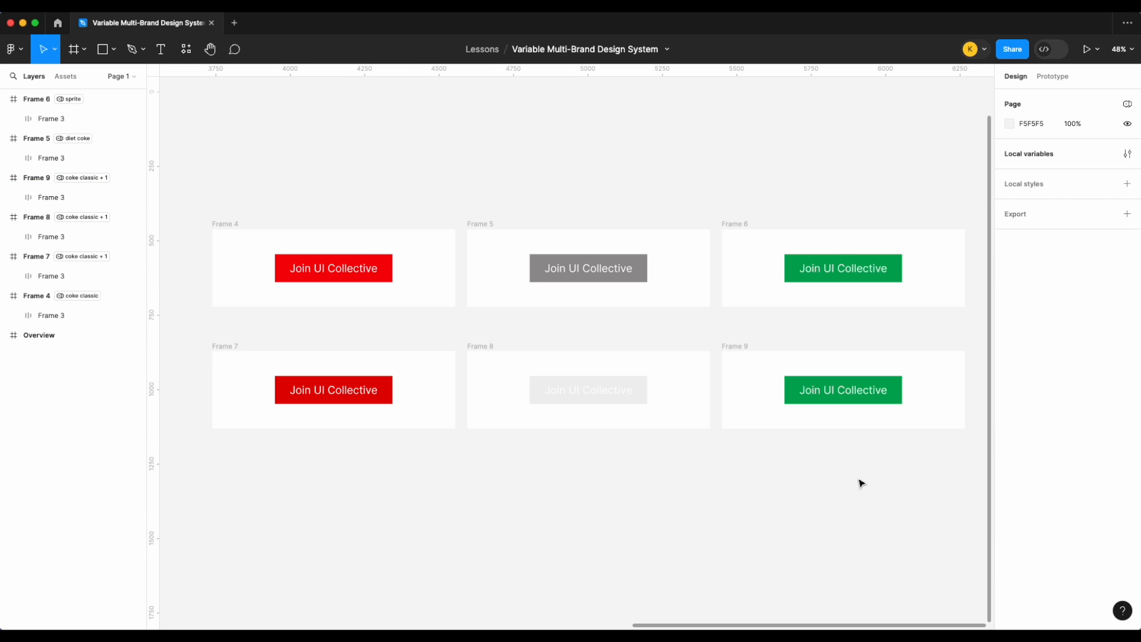
scroll(862, 483, "down", 2)
scroll(862, 484, "right", 2)
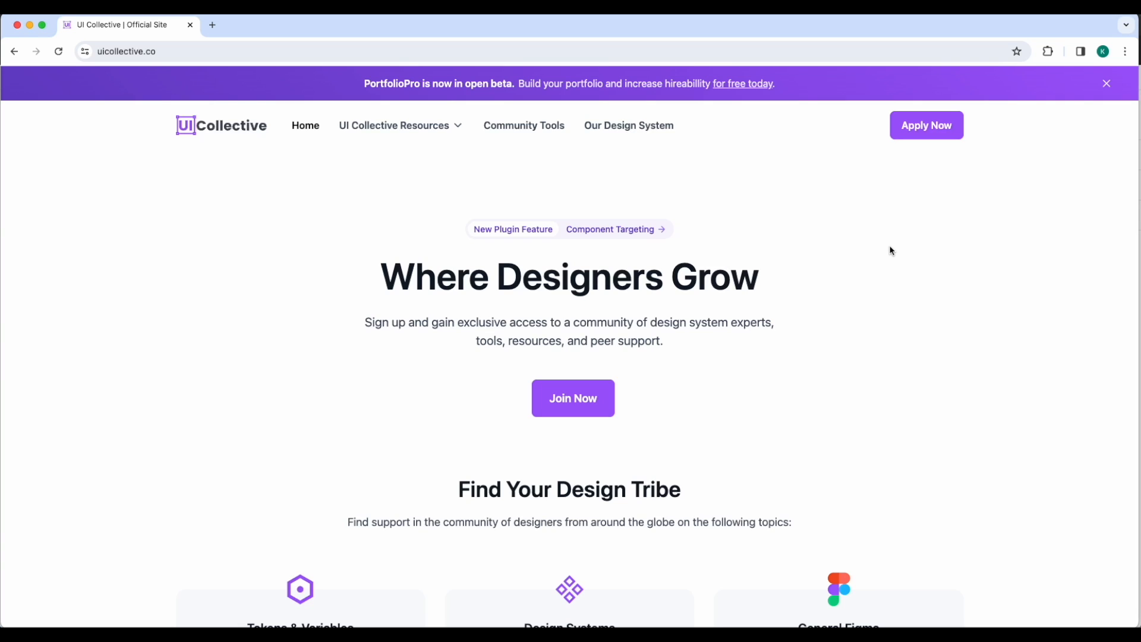
- Look through the UI Collective home page down to its popular free resources
scroll(992, 327, "down", 3)
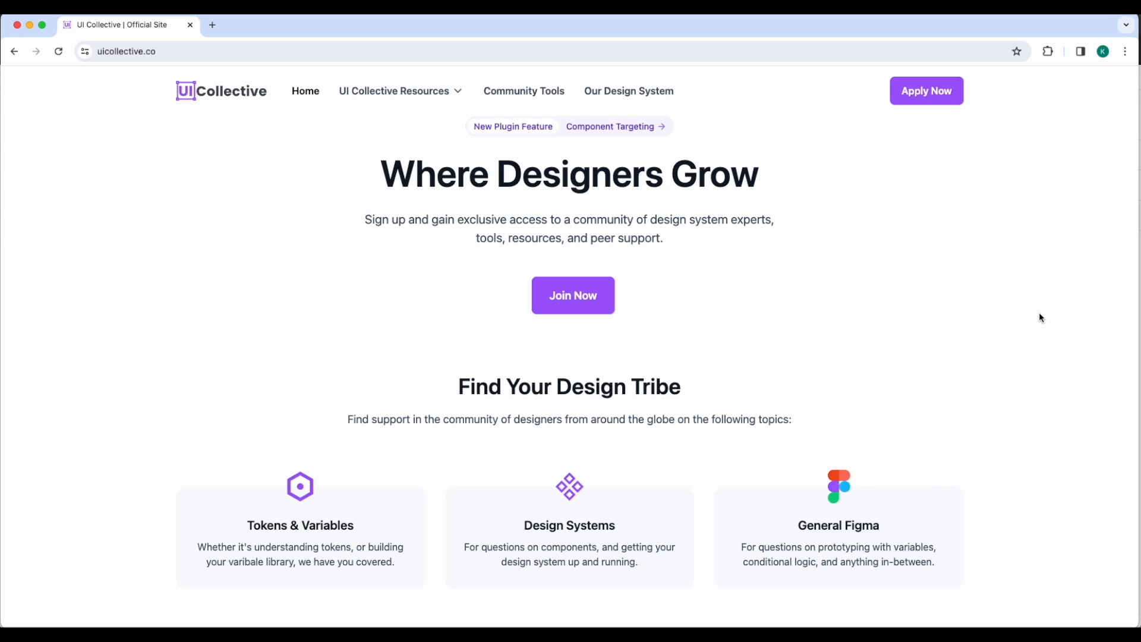
scroll(1039, 312, "down", 15)
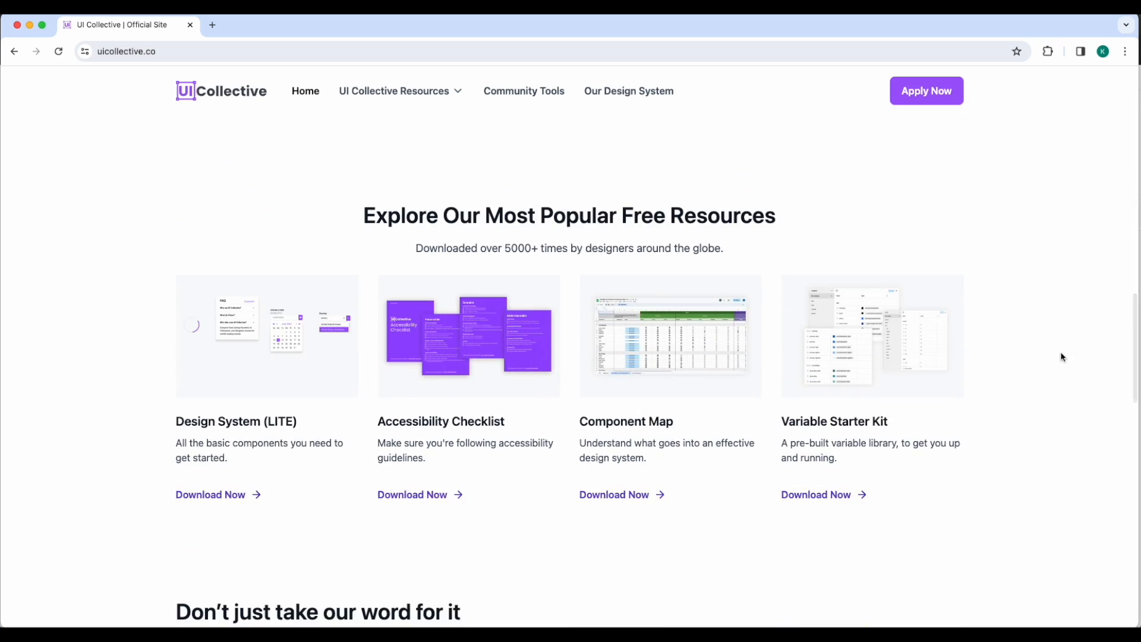